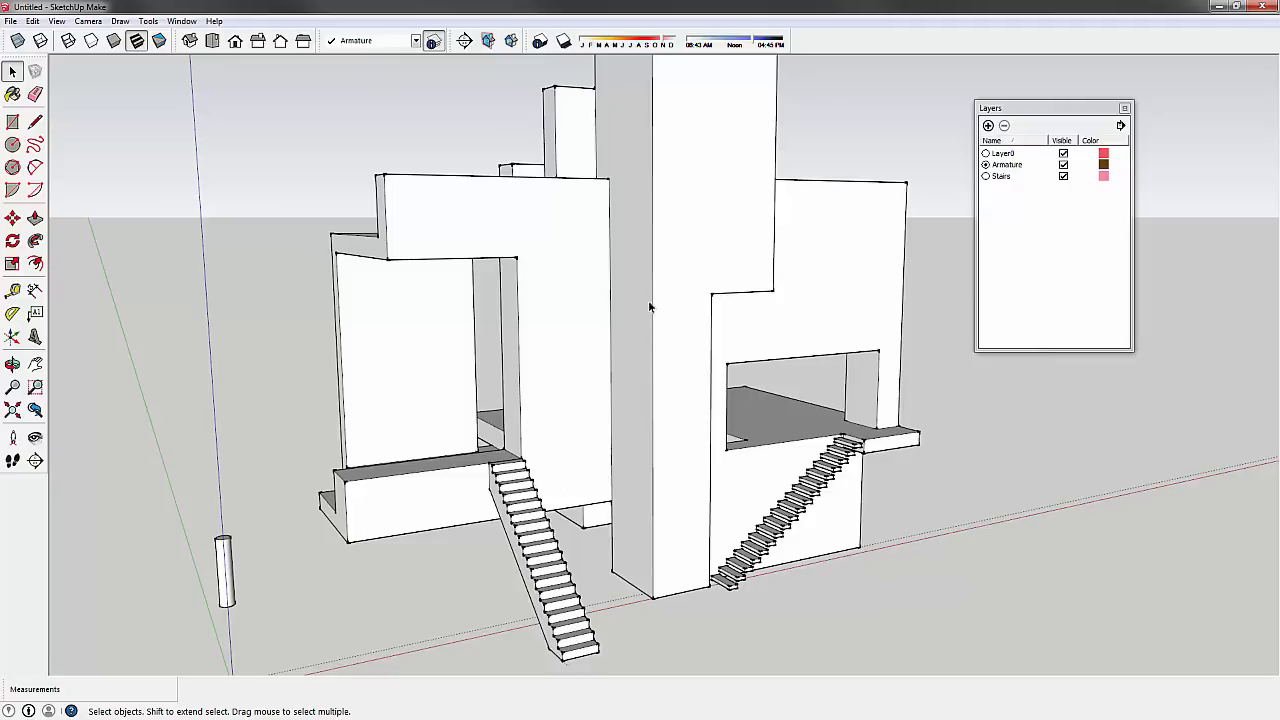
# - Examine the building model from several angles and pick out its two exterior staircase groups
pyautogui.moveTo(637, 330)
pyautogui.mouseDown(button='middle')
pyautogui.moveTo(774, 251)
pyautogui.moveTo(600, 290)
pyautogui.moveTo(409, 306)
pyautogui.moveTo(661, 378)
pyautogui.moveTo(614, 243)
pyautogui.moveTo(826, 400)
pyautogui.moveTo(409, 289)
pyautogui.moveTo(332, 252)
pyautogui.moveTo(425, 222)
pyautogui.mouseUp(button='middle')
pyautogui.scroll(4, 686, 263)
pyautogui.moveTo(766, 344); pyautogui.dragTo(288, 417, button='middle')
pyautogui.moveTo(642, 368); pyautogui.dragTo(440, 392, button='middle')
pyautogui.moveTo(745, 408)
pyautogui.mouseDown(button='middle')
pyautogui.moveTo(708, 413)
pyautogui.moveTo(702, 484)
pyautogui.moveTo(580, 449)
pyautogui.moveTo(556, 377)
pyautogui.mouseUp(button='middle')
pyautogui.scroll(2, 556, 377)
pyautogui.scroll(-3, 543, 371)
pyautogui.scroll(5, 537, 354)
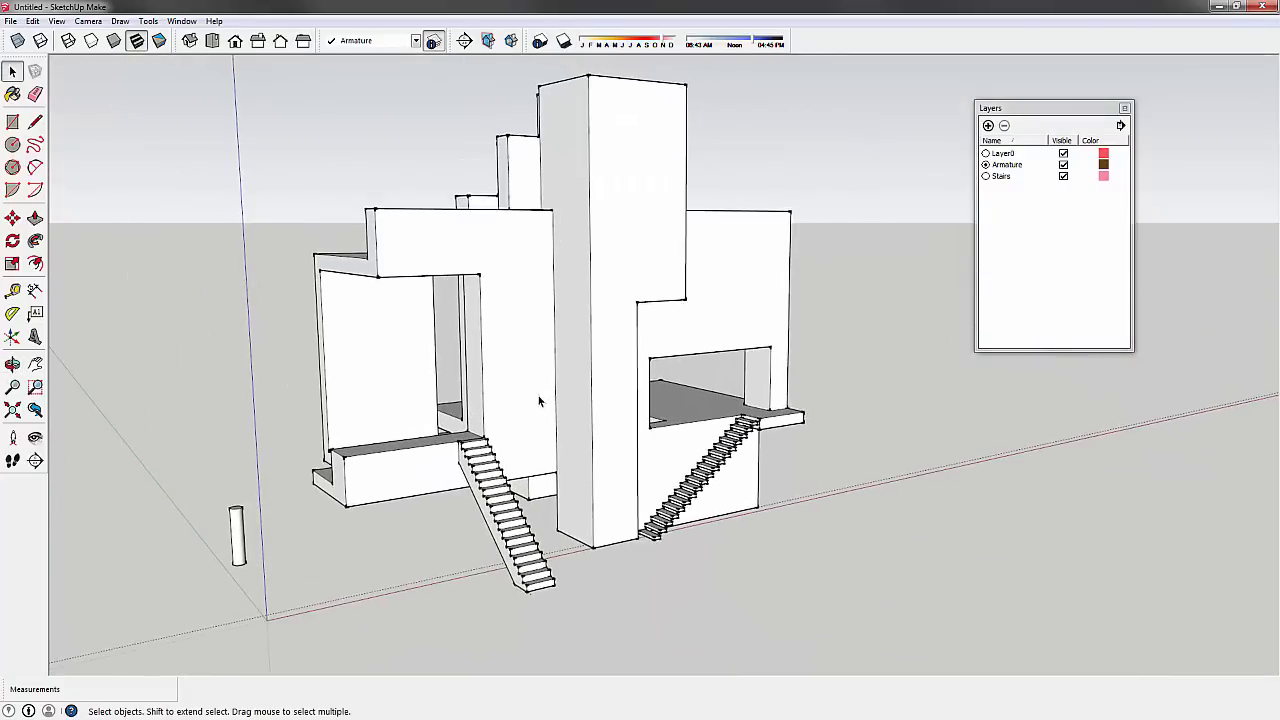
pyautogui.scroll(-3, 545, 407)
pyautogui.moveTo(403, 374)
pyautogui.mouseDown(button='middle')
pyautogui.moveTo(531, 323)
pyautogui.moveTo(743, 334)
pyautogui.moveTo(740, 374)
pyautogui.moveTo(614, 366)
pyautogui.moveTo(609, 423)
pyautogui.moveTo(517, 306)
pyautogui.moveTo(447, 359)
pyautogui.moveTo(740, 340)
pyautogui.moveTo(483, 420)
pyautogui.moveTo(620, 460)
pyautogui.moveTo(645, 391)
pyautogui.moveTo(766, 434)
pyautogui.moveTo(289, 394)
pyautogui.moveTo(797, 357)
pyautogui.moveTo(637, 382)
pyautogui.moveTo(740, 377)
pyautogui.moveTo(479, 399)
pyautogui.moveTo(689, 403)
pyautogui.moveTo(680, 418)
pyautogui.moveTo(580, 325)
pyautogui.moveTo(646, 309)
pyautogui.moveTo(660, 391)
pyautogui.moveTo(637, 405)
pyautogui.mouseUp(button='middle')
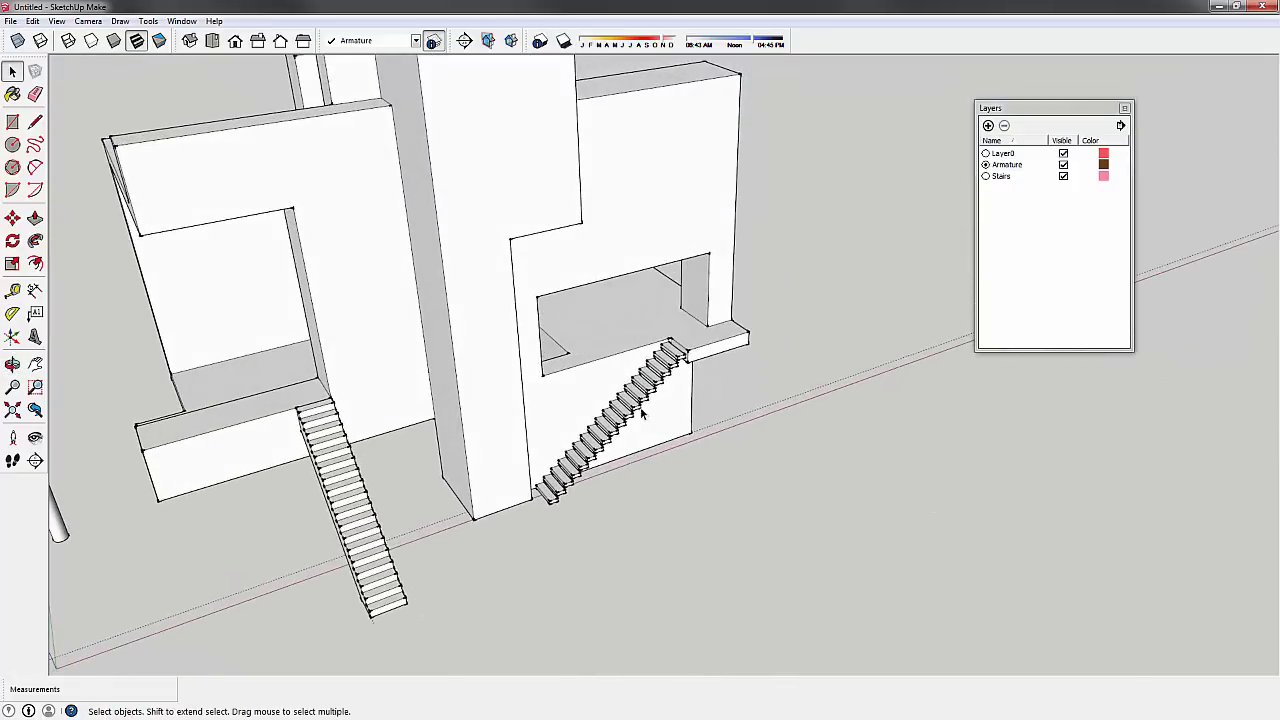
pyautogui.click(634, 402)
pyautogui.click(365, 510)
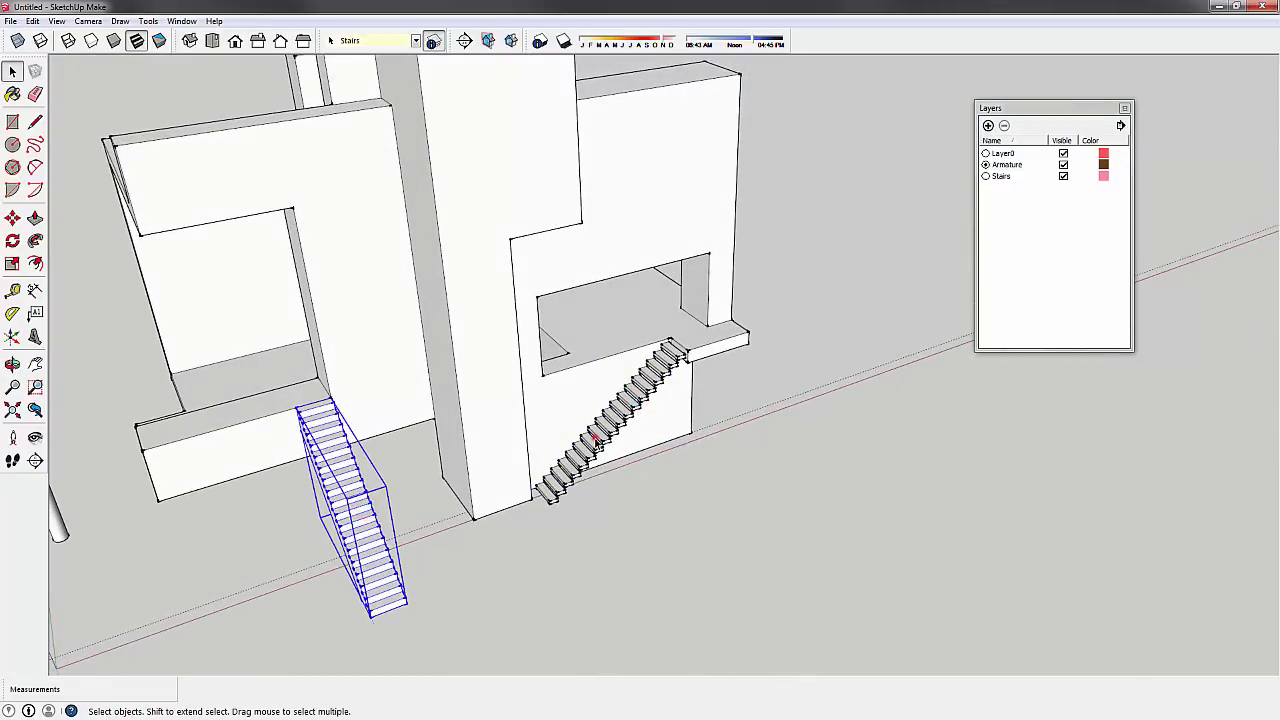
pyautogui.click(596, 437)
pyautogui.click(332, 508)
# - Copy the staircase group beside the landing about 28' along the red axis, clear of the building
pyautogui.click(586, 456)
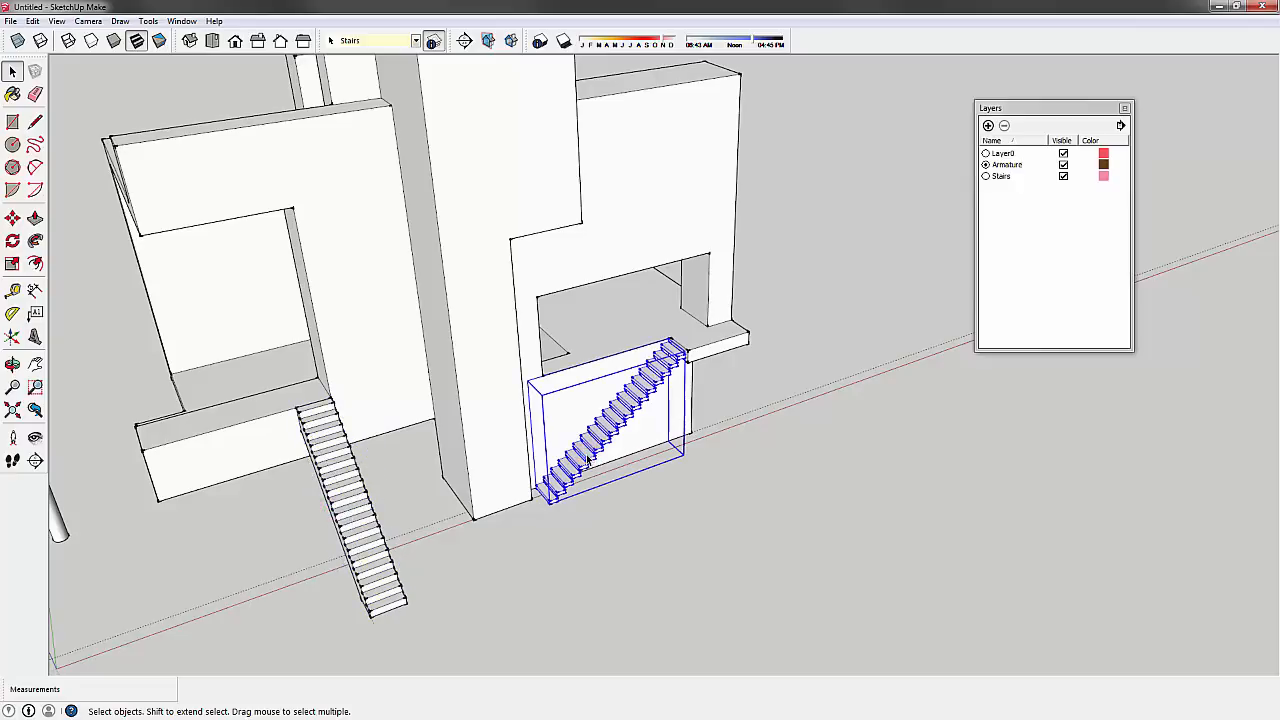
pyautogui.moveTo(726, 446); pyautogui.dragTo(688, 375, button='middle')
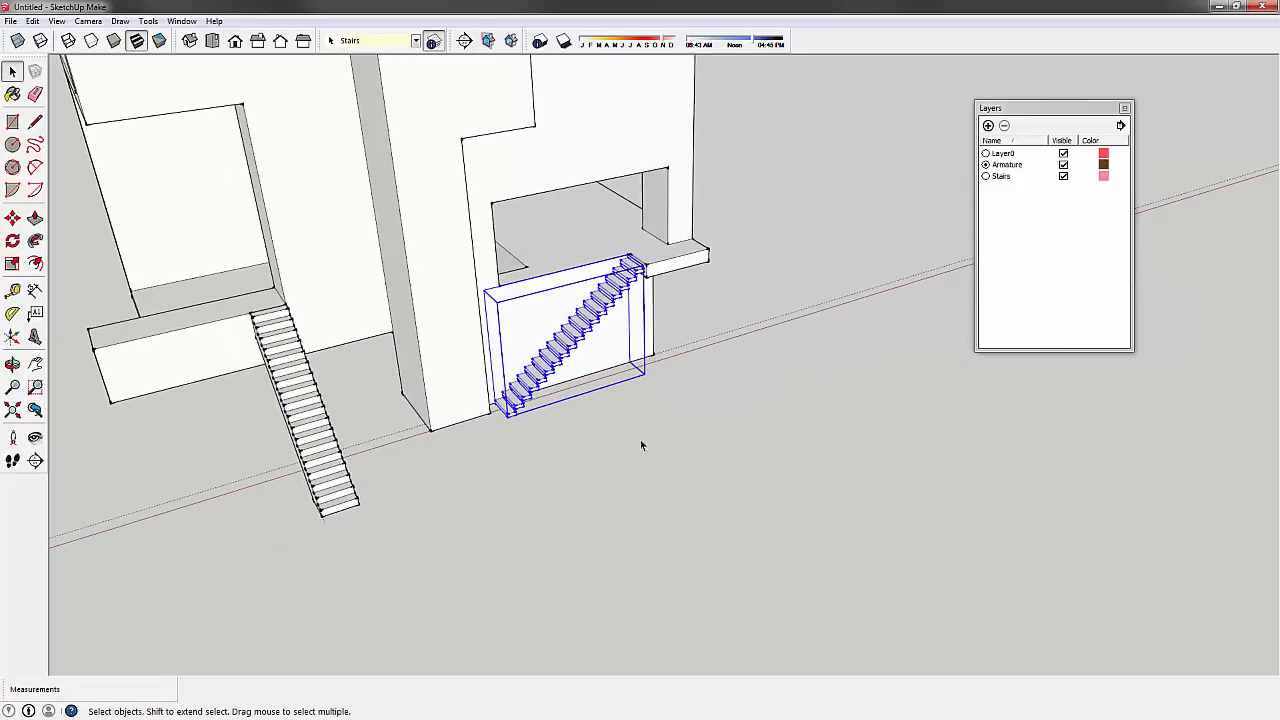
pyautogui.scroll(2, 596, 287)
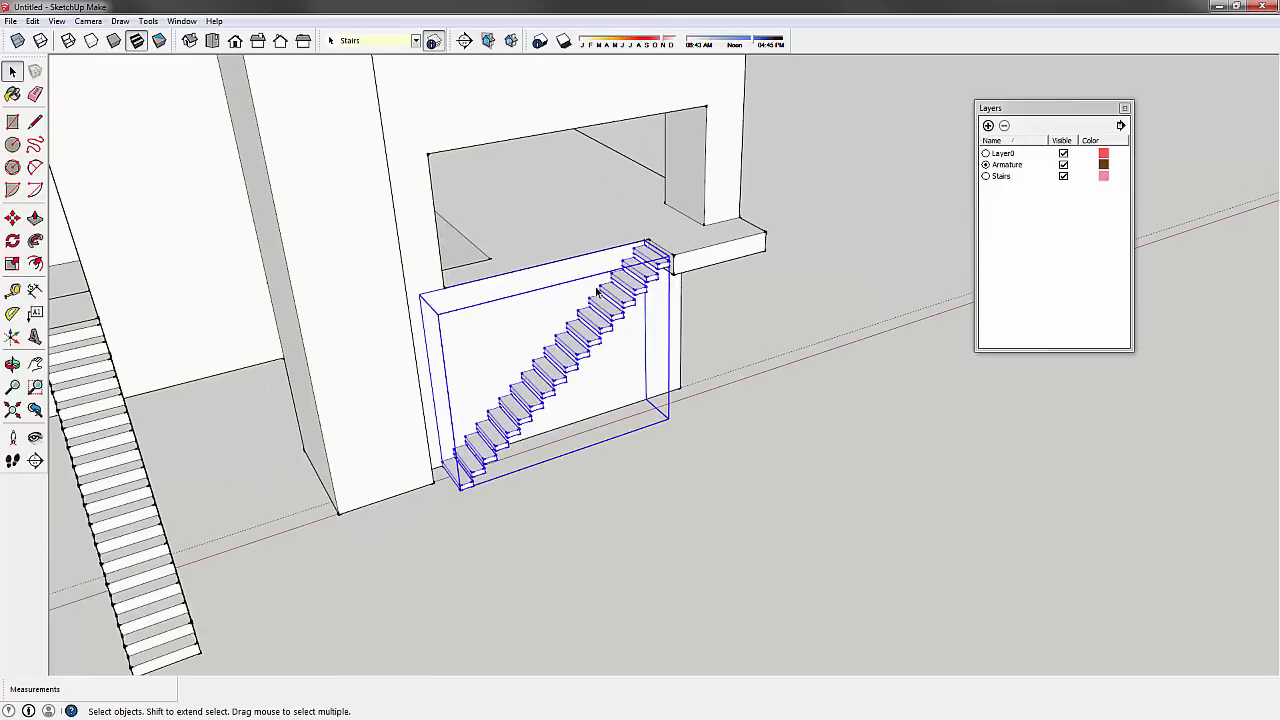
pyautogui.scroll(2, 587, 351)
pyautogui.scroll(-3, 584, 352)
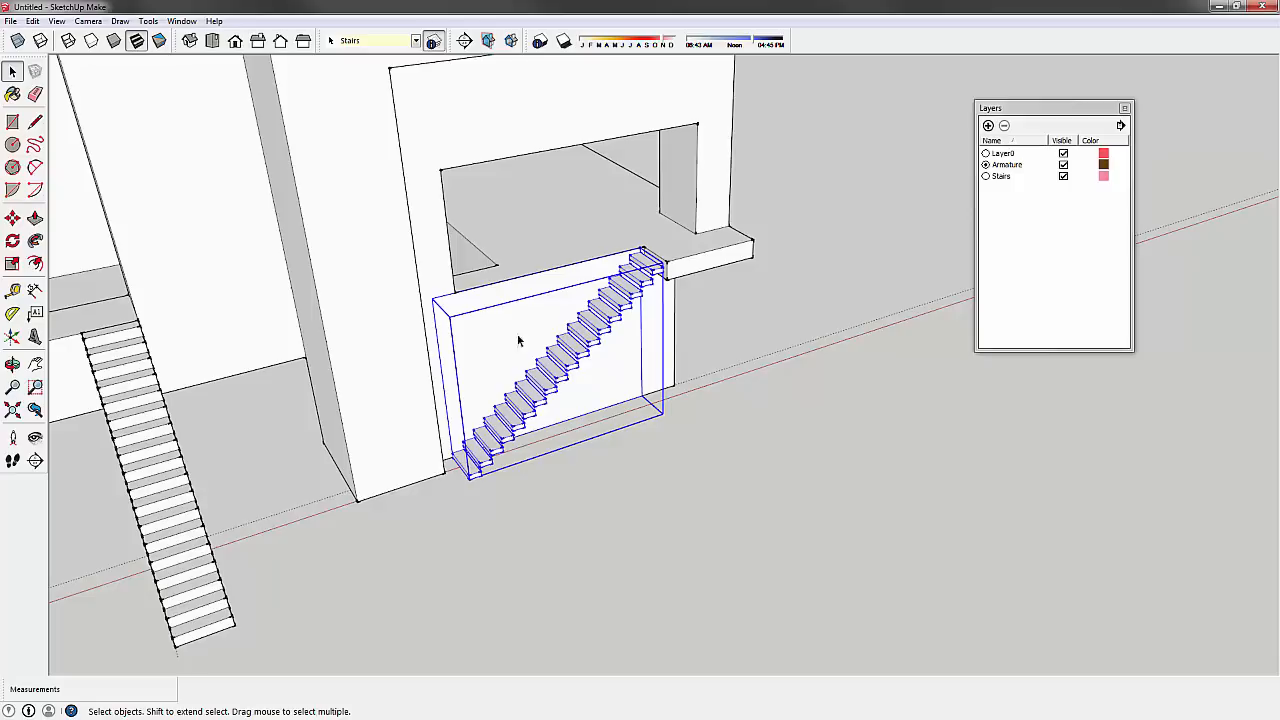
pyautogui.scroll(-1, 697, 329)
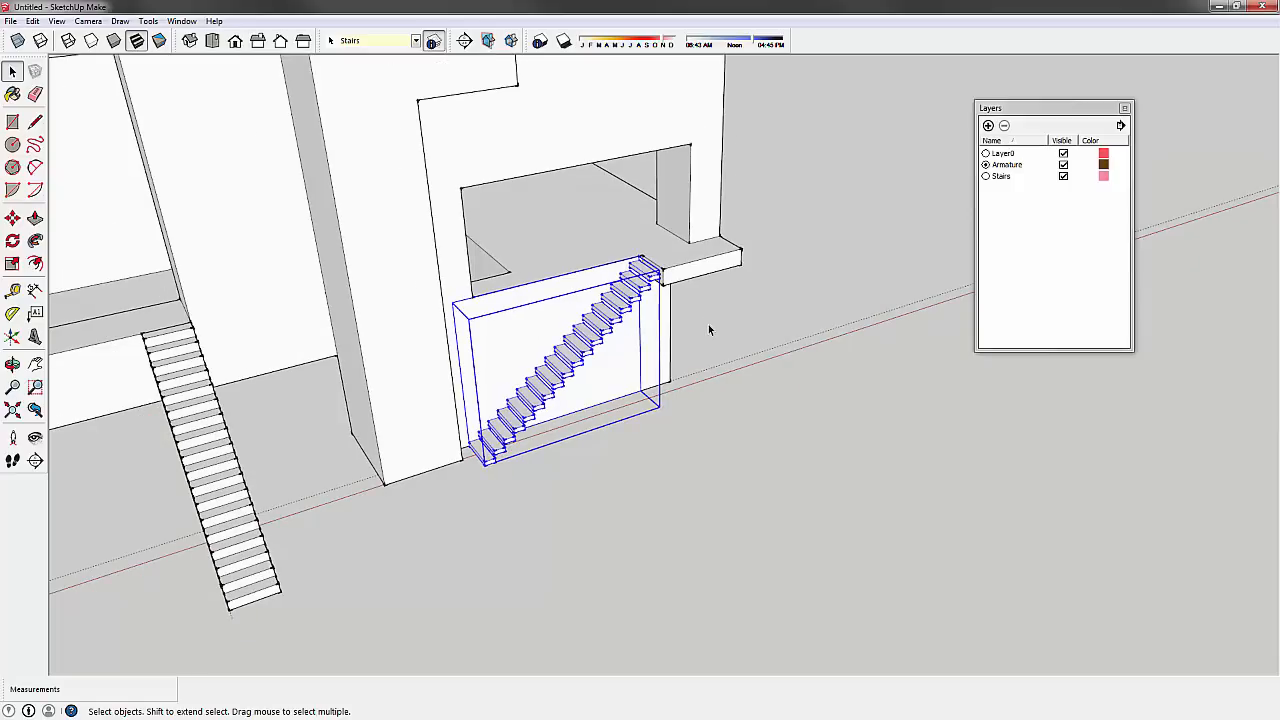
pyautogui.moveTo(754, 317); pyautogui.dragTo(367, 448, button='middle')
pyautogui.scroll(3, 367, 448)
pyautogui.scroll(-2, 371, 438)
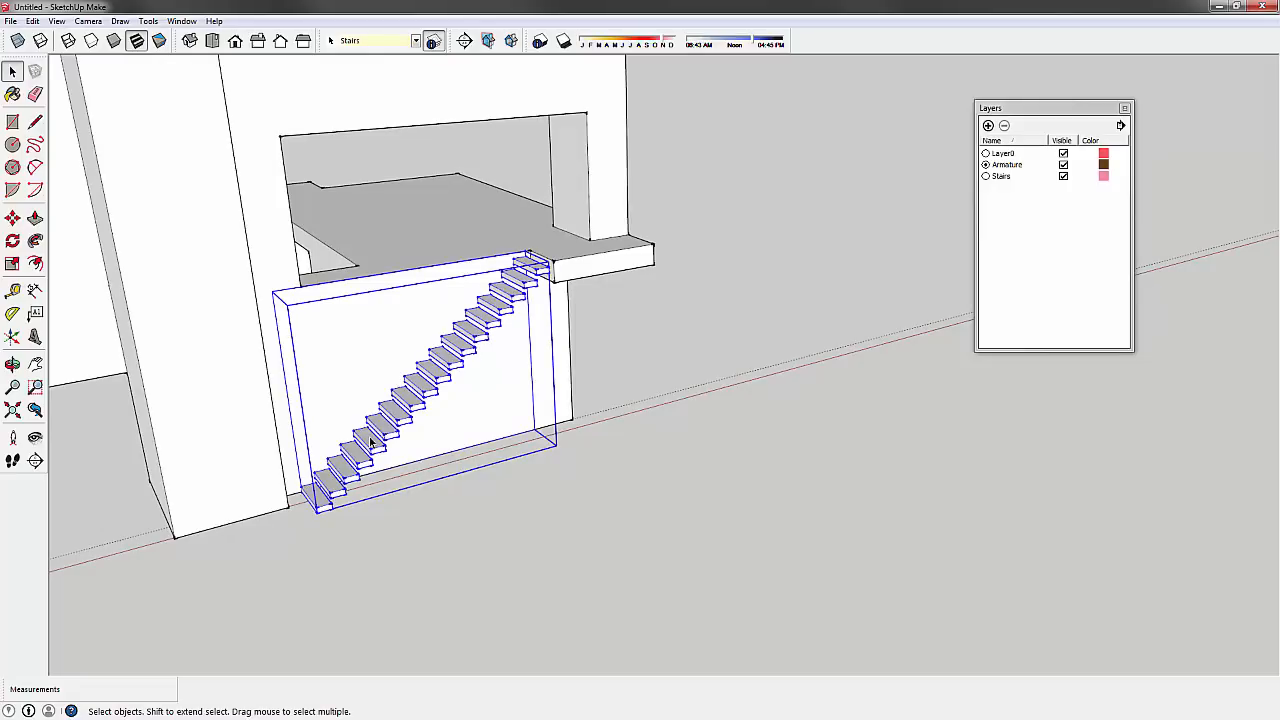
pyautogui.press('m')
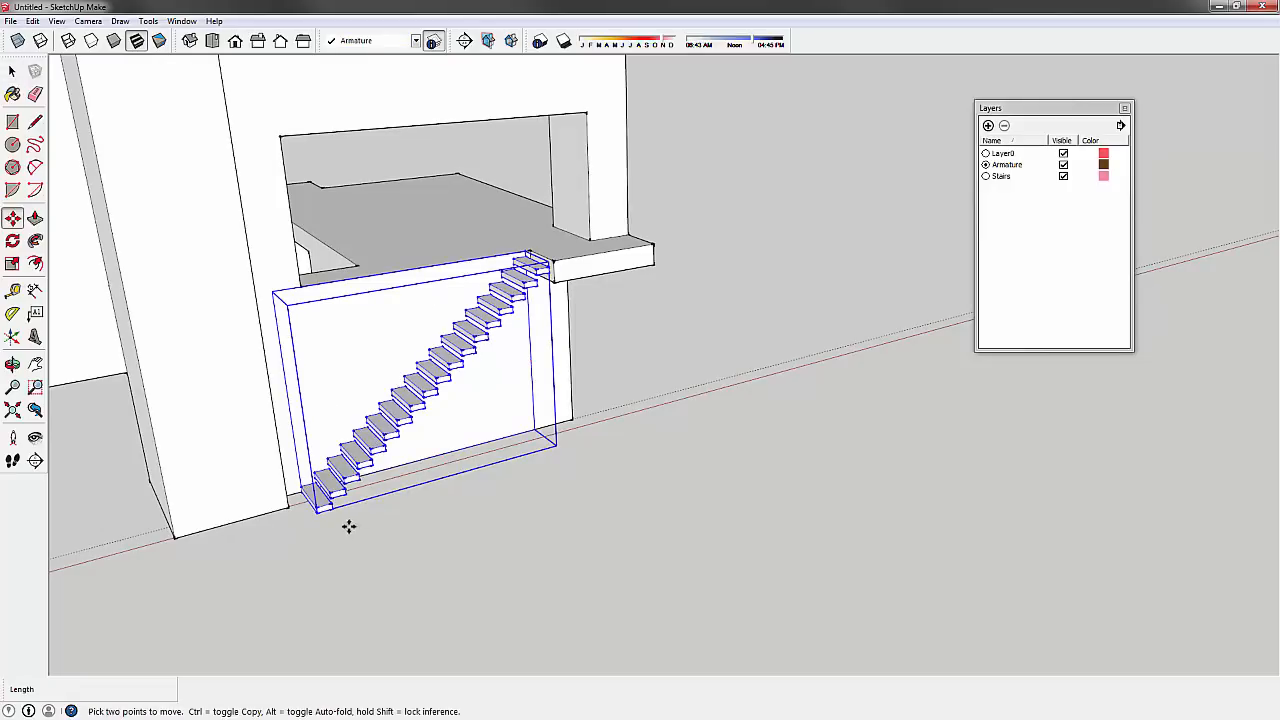
pyautogui.press('ctrl')
pyautogui.click(315, 511)
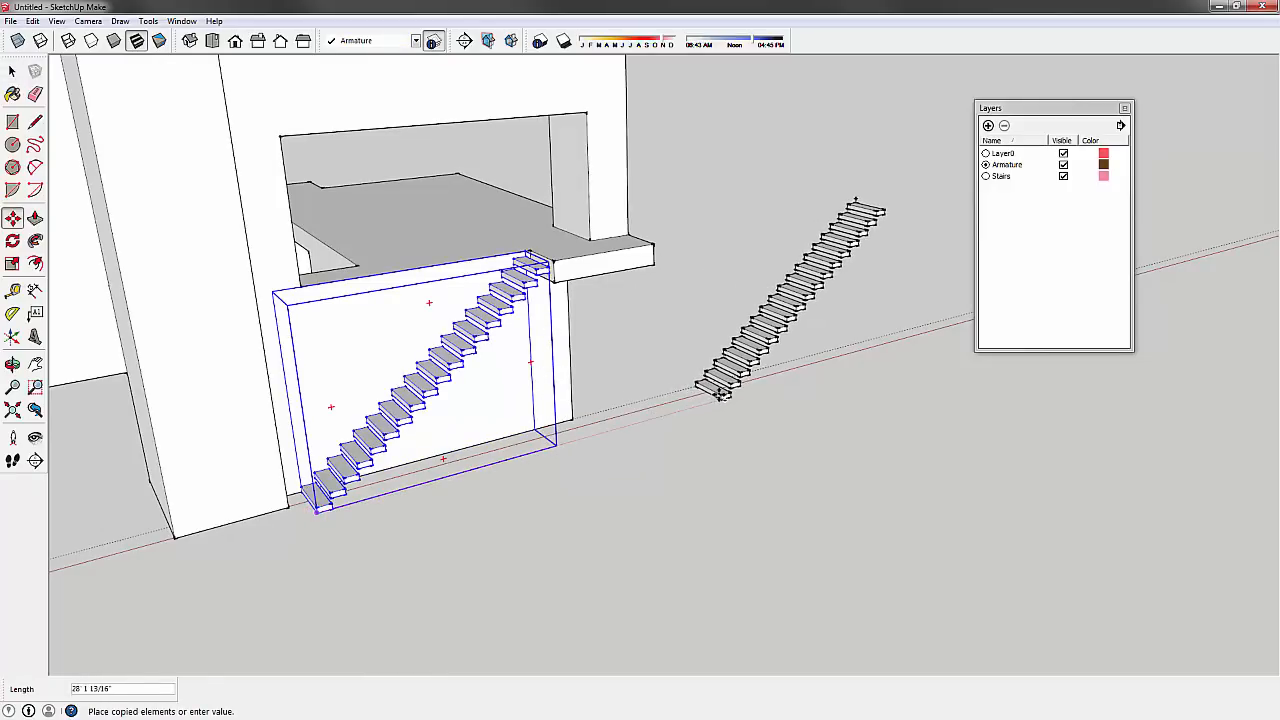
pyautogui.click(720, 397)
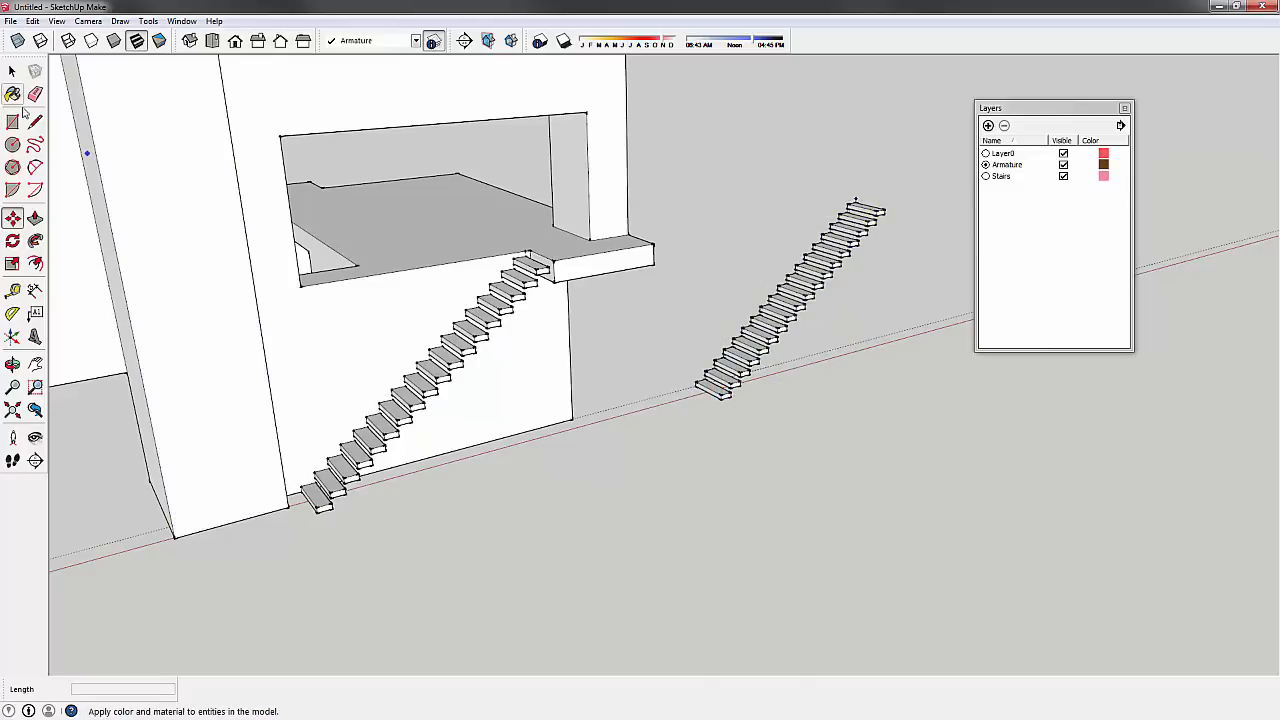
# - Explode the copied staircase group into loose geometry
pyautogui.click(12, 71)
pyautogui.click(728, 405)
pyautogui.moveTo(833, 378); pyautogui.dragTo(711, 354, button='middle')
pyautogui.click(705, 345)
pyautogui.rightClick(707, 335)
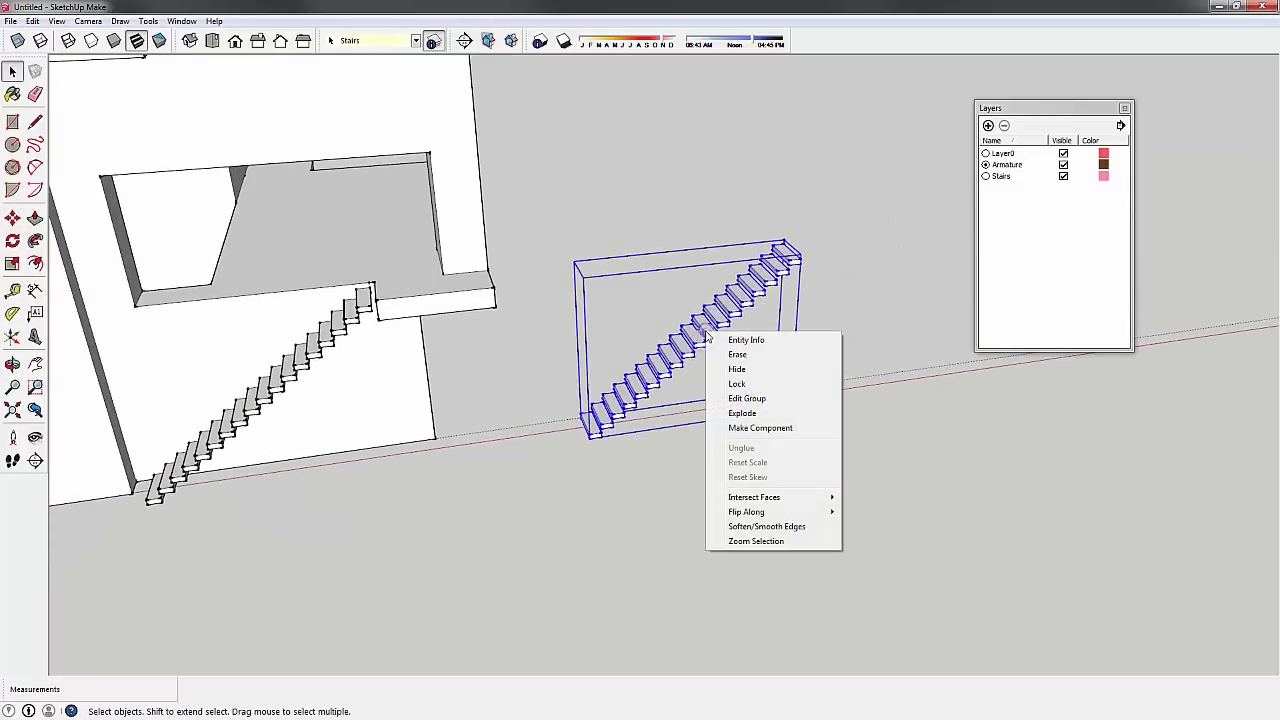
pyautogui.click(807, 416)
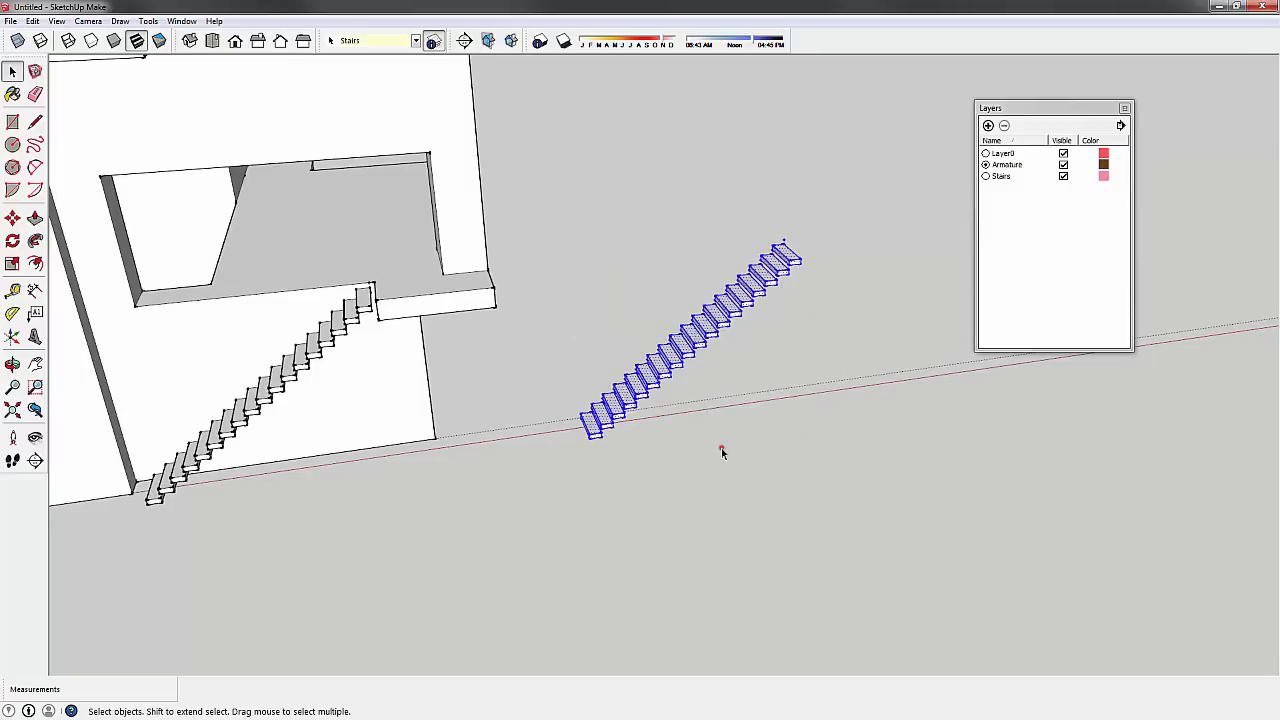
pyautogui.click(721, 447)
# - Delete the upper treads of the exploded staircase copy
pyautogui.click(673, 365)
pyautogui.scroll(5, 677, 365)
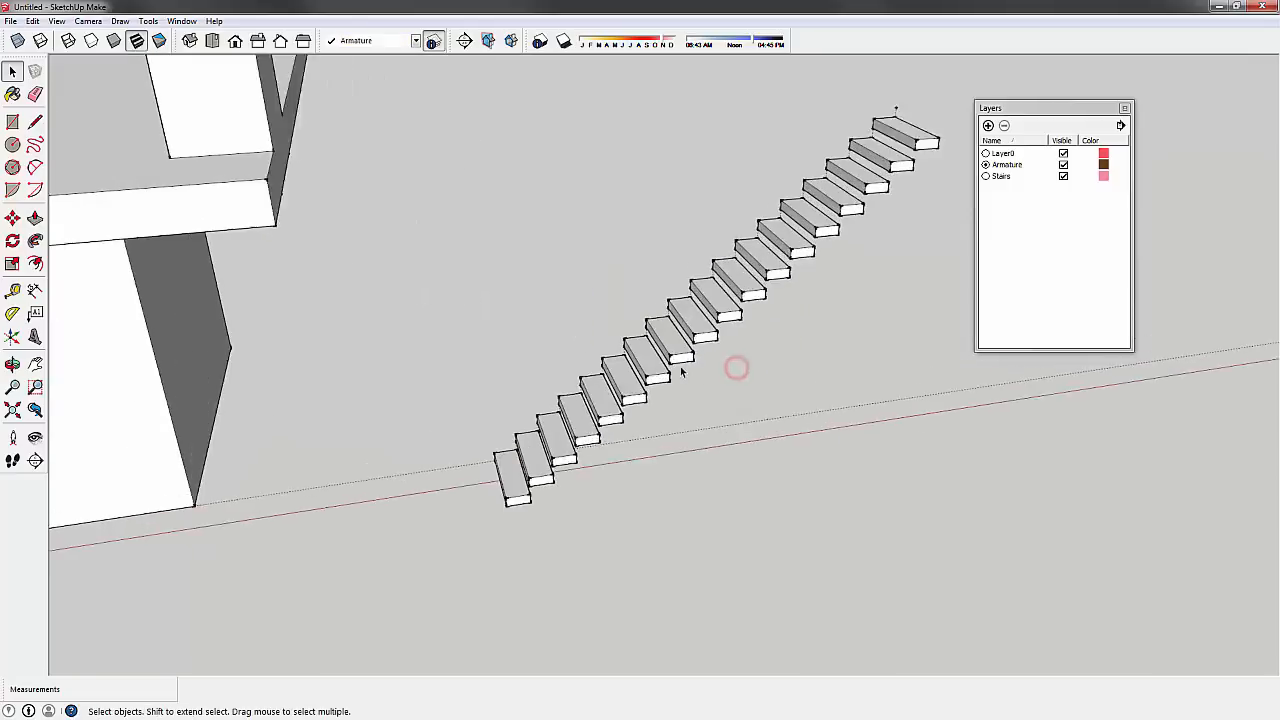
pyautogui.scroll(-8, 680, 360)
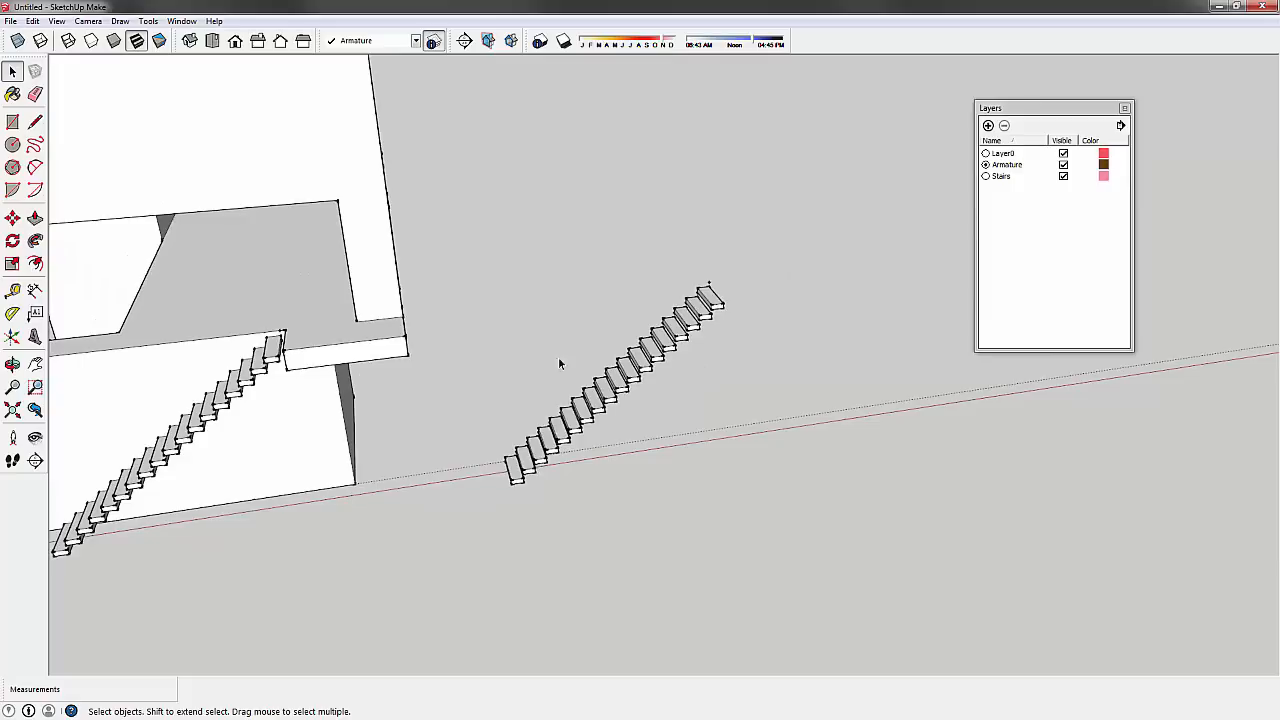
pyautogui.moveTo(594, 231); pyautogui.dragTo(804, 518)
pyautogui.click(710, 297)
pyautogui.click(775, 381)
pyautogui.moveTo(460, 175); pyautogui.dragTo(654, 266)
pyautogui.moveTo(703, 397); pyautogui.dragTo(712, 388, button='middle')
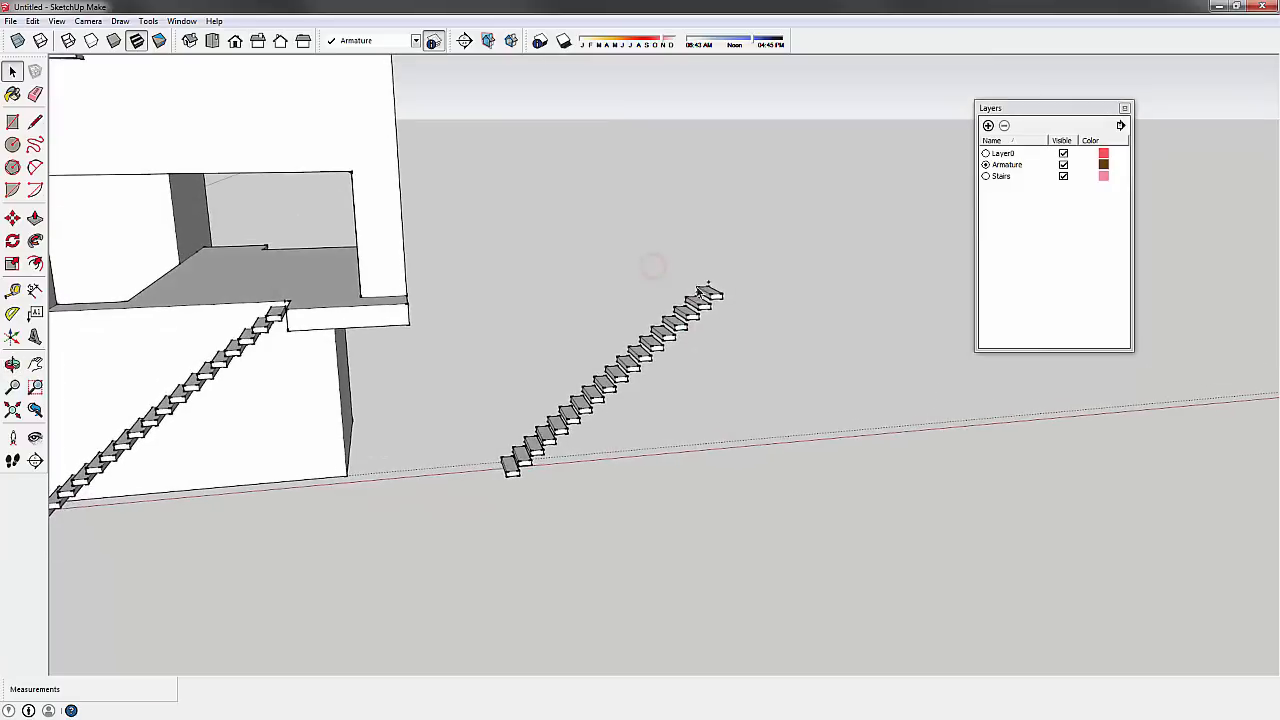
pyautogui.moveTo(791, 367); pyautogui.dragTo(556, 239)
pyautogui.press('Delete')
# - Delete the remaining treads of the staircase copy except the lowest one
pyautogui.scroll(1, 558, 380)
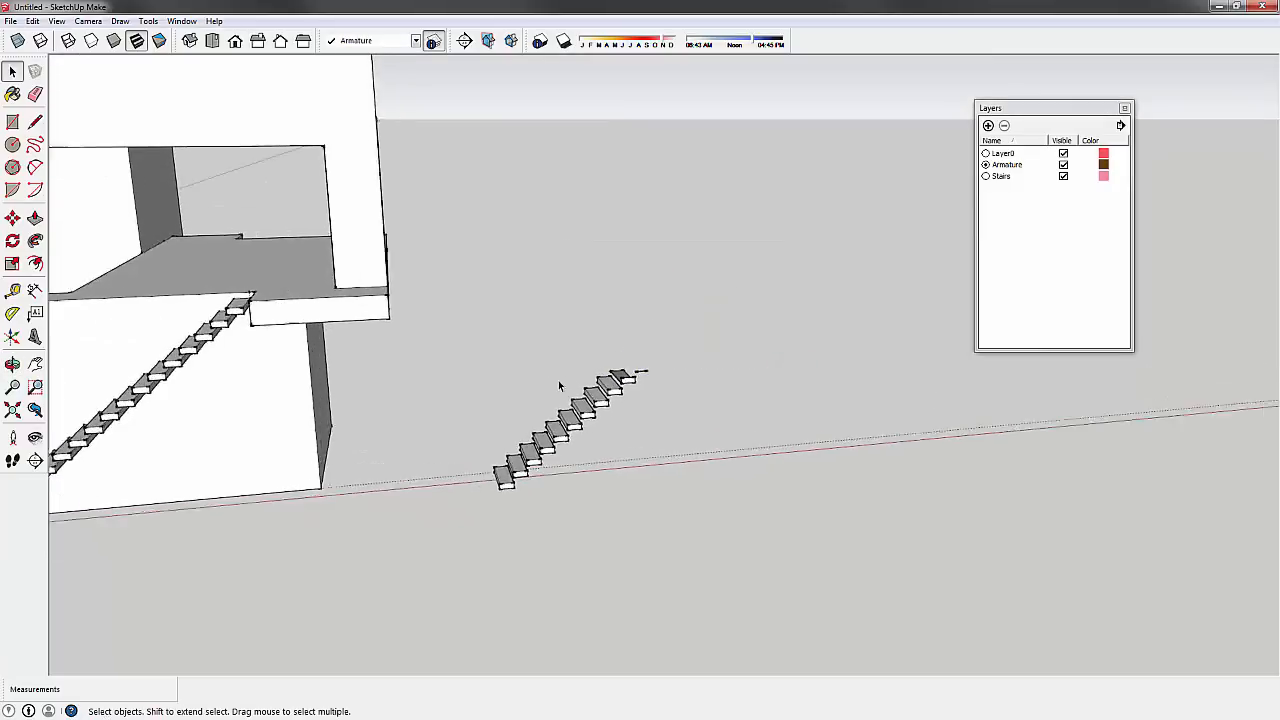
pyautogui.moveTo(558, 386); pyautogui.dragTo(511, 317, button='middle')
pyautogui.moveTo(490, 295); pyautogui.dragTo(770, 456)
pyautogui.press('Delete')
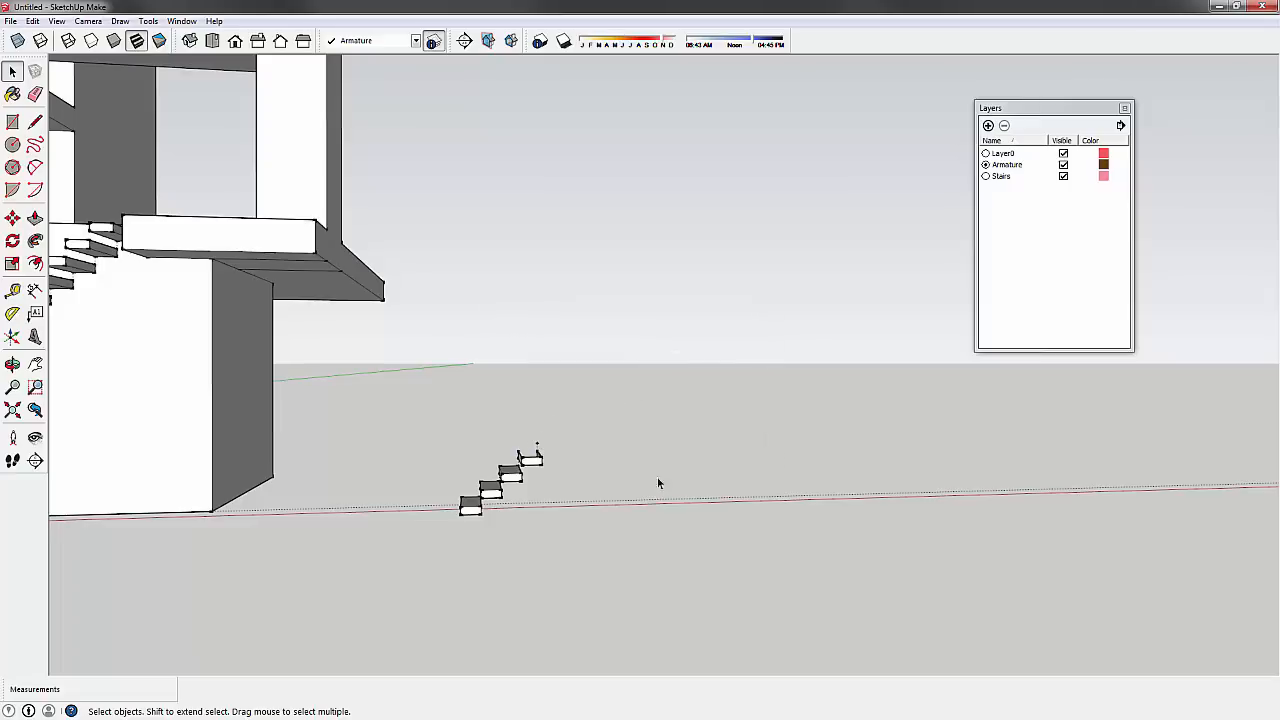
pyautogui.scroll(2, 486, 437)
pyautogui.moveTo(486, 437); pyautogui.dragTo(517, 286, button='middle')
pyautogui.moveTo(516, 288); pyautogui.dragTo(723, 463)
pyautogui.press('Delete')
# - Turn the single remaining tread into a component named Treads, replacing the selected geometry
pyautogui.moveTo(606, 423)
pyautogui.mouseDown(button='middle')
pyautogui.moveTo(507, 488)
pyautogui.moveTo(522, 518)
pyautogui.moveTo(594, 410)
pyautogui.mouseUp(button='middle')
pyautogui.scroll(-3, 550, 530)
pyautogui.scroll(3, 592, 405)
pyautogui.moveTo(521, 368); pyautogui.dragTo(741, 568)
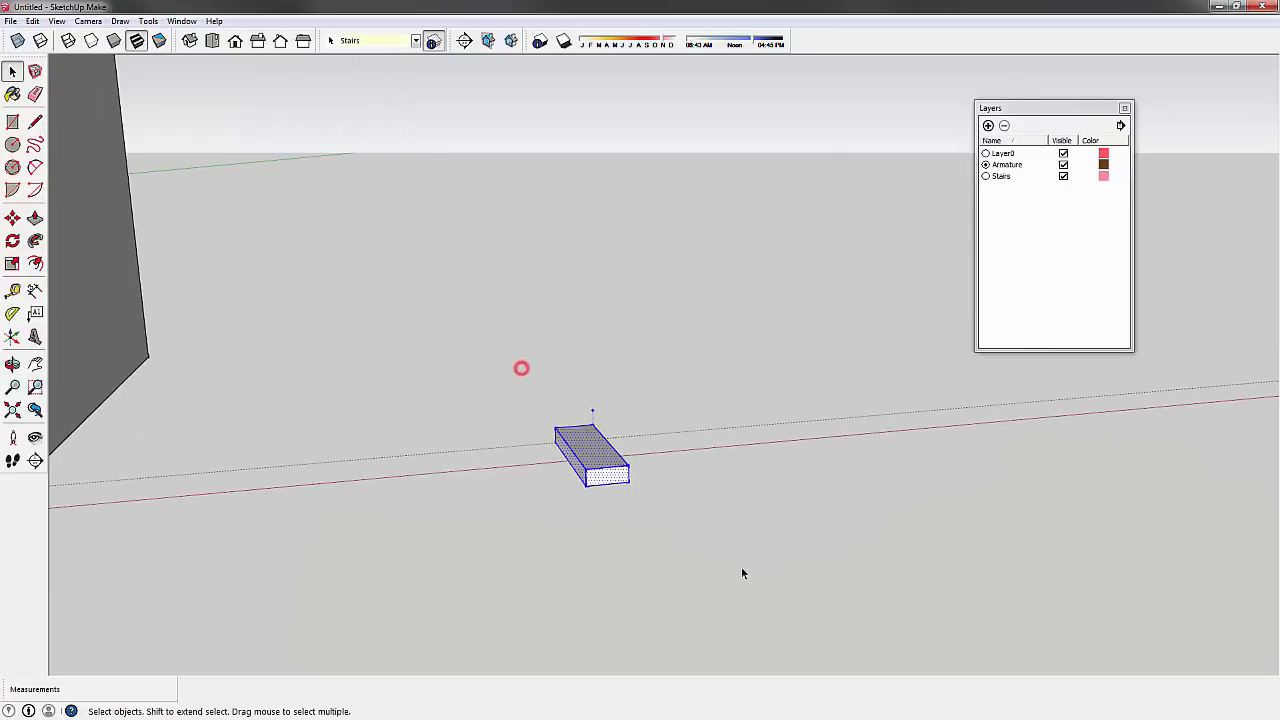
pyautogui.click(678, 347)
pyautogui.moveTo(491, 317); pyautogui.dragTo(760, 546)
pyautogui.click(519, 366)
pyautogui.moveTo(518, 364); pyautogui.dragTo(665, 526)
pyautogui.rightClick(582, 441)
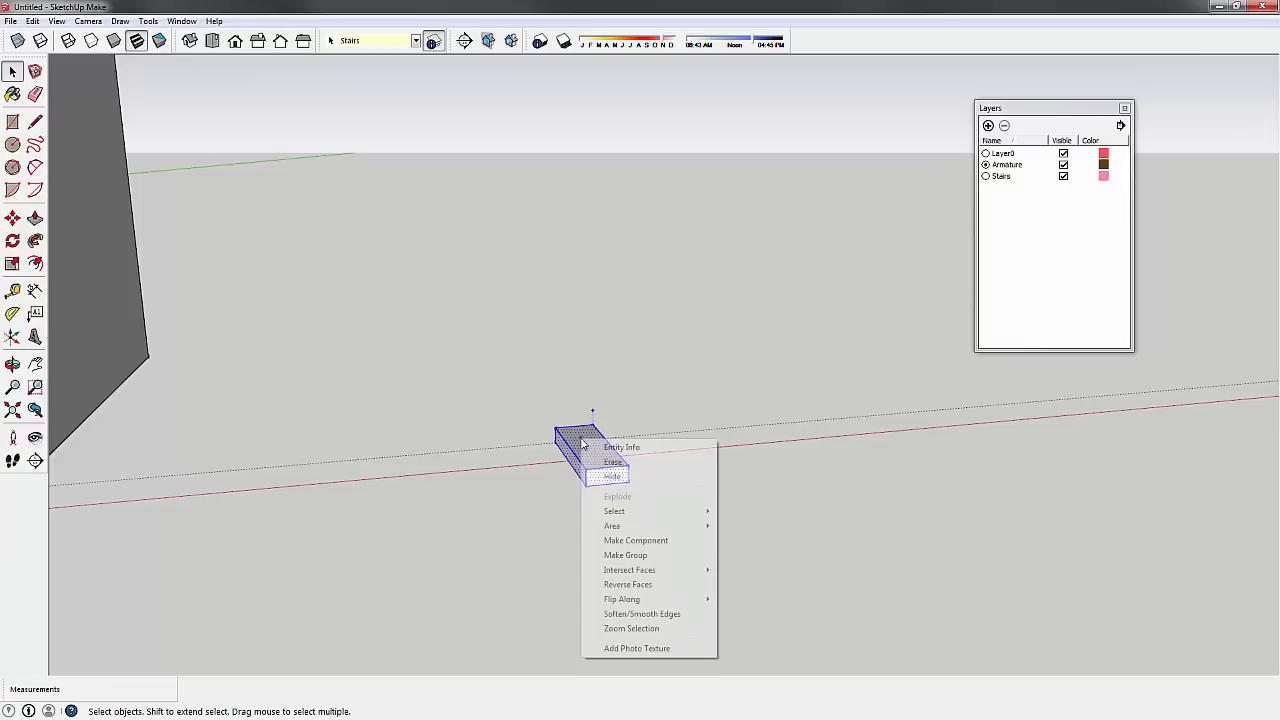
pyautogui.click(669, 540)
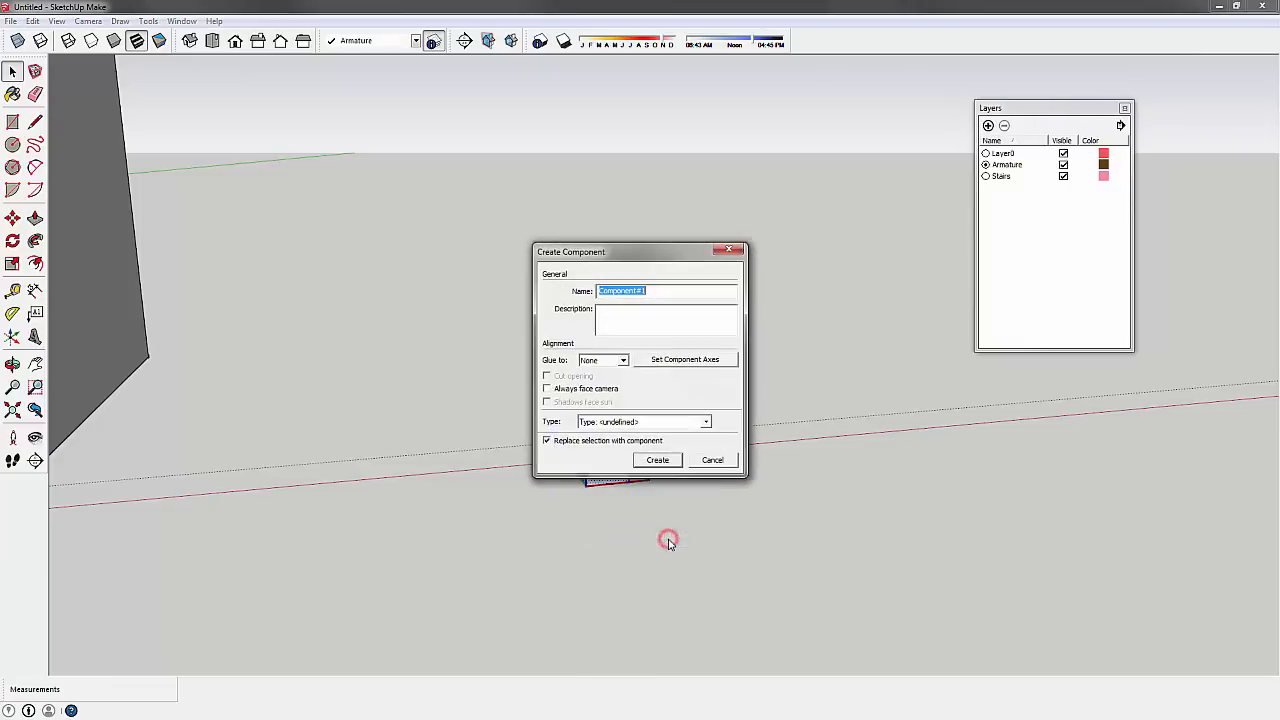
pyautogui.moveTo(638, 257); pyautogui.dragTo(557, 162)
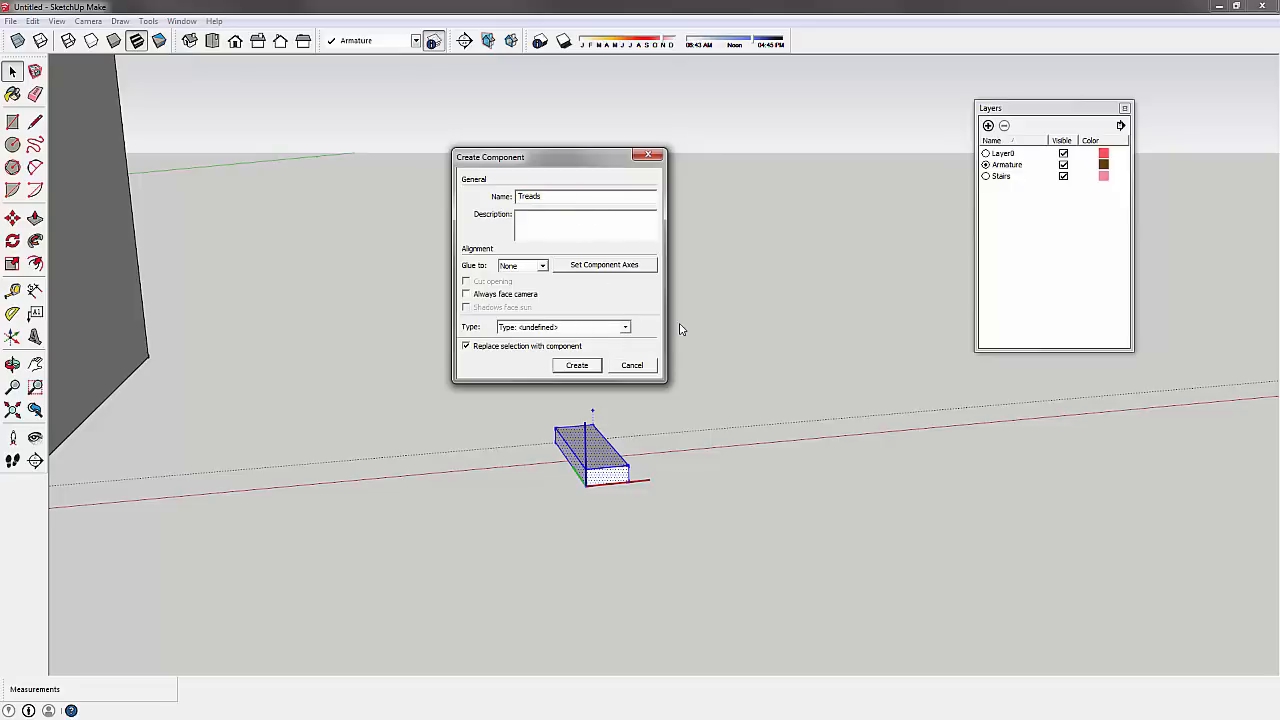
pyautogui.click(625, 327)
pyautogui.click(625, 327)
pyautogui.click(578, 366)
# - Assign the Treads component to the Stairs layer
pyautogui.click(491, 363)
pyautogui.click(601, 432)
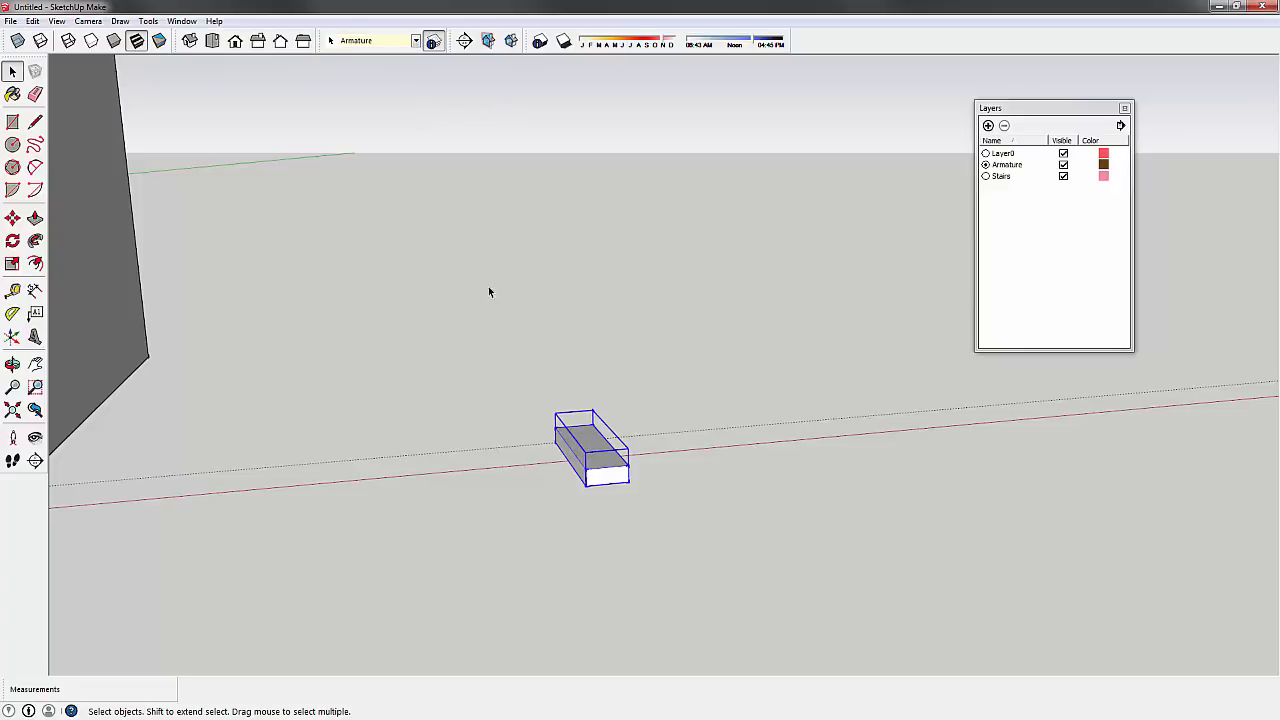
pyautogui.click(514, 349)
pyautogui.click(585, 453)
pyautogui.click(415, 41)
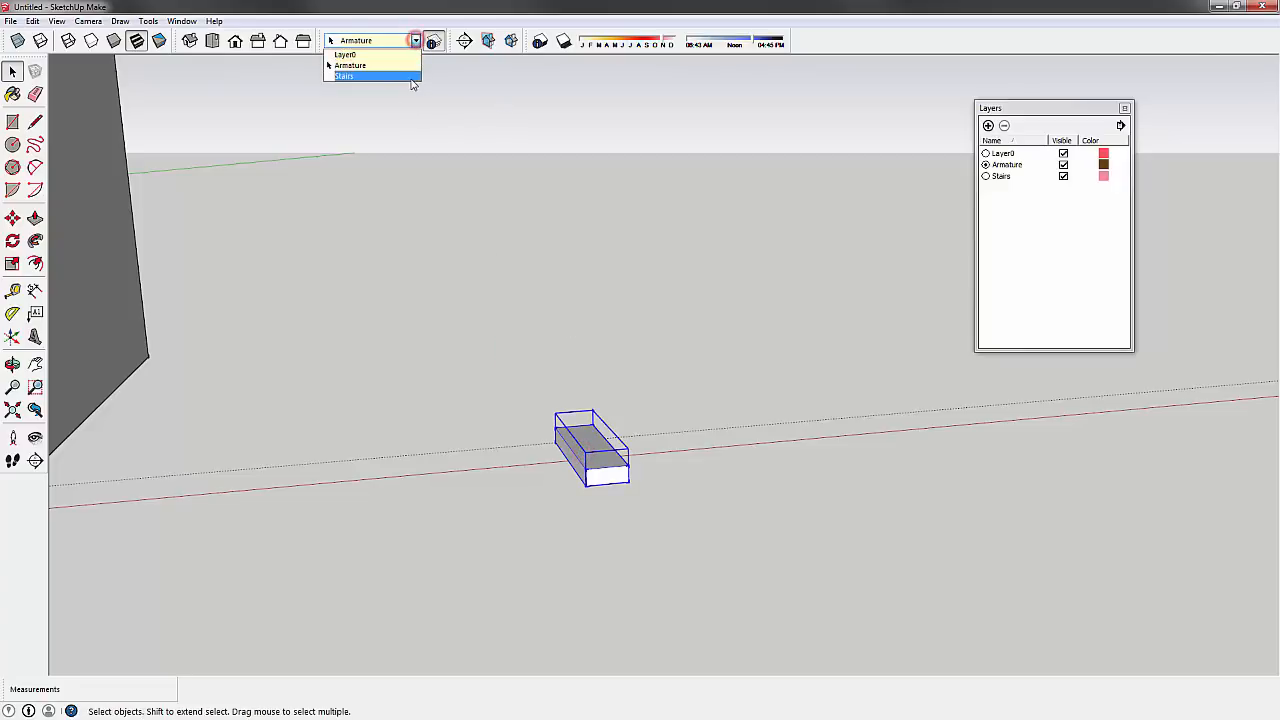
pyautogui.click(411, 77)
pyautogui.click(606, 295)
pyautogui.click(603, 456)
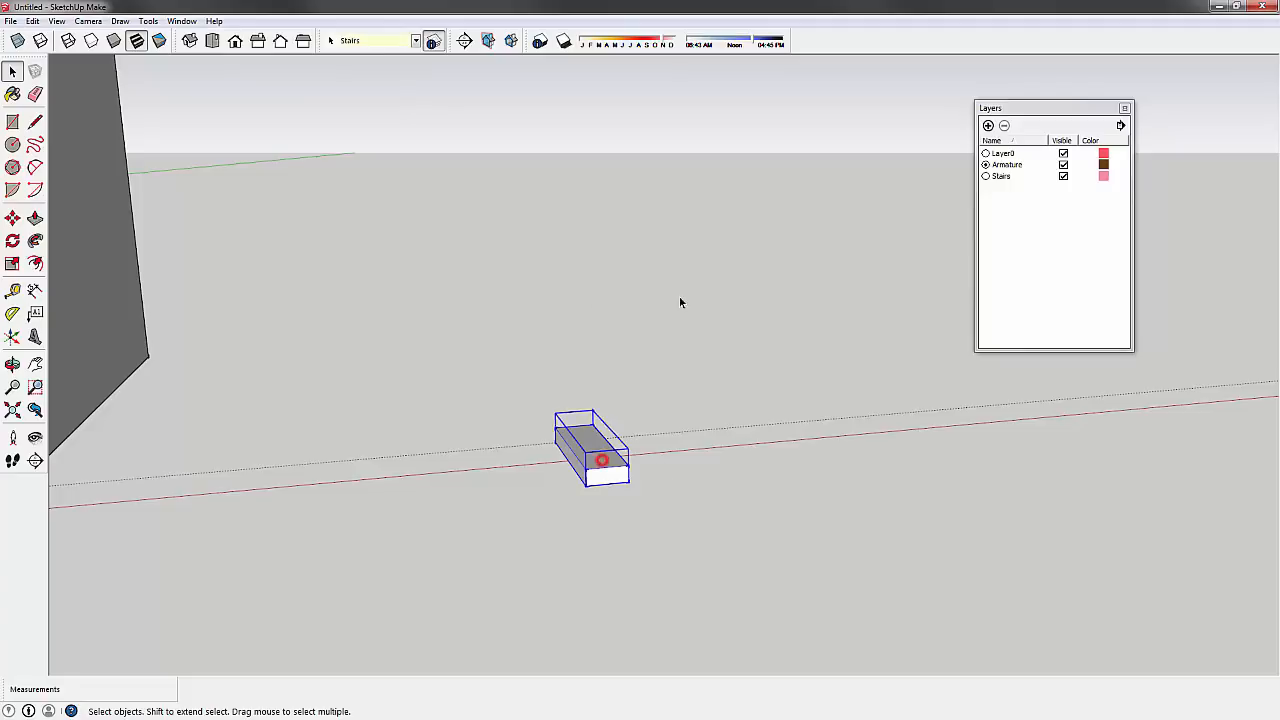
pyautogui.click(680, 295)
# - Copy the tread one step up, from its lower rear corner to the opposite top rear corner of its bounding box
pyautogui.moveTo(581, 435); pyautogui.dragTo(503, 395, button='middle')
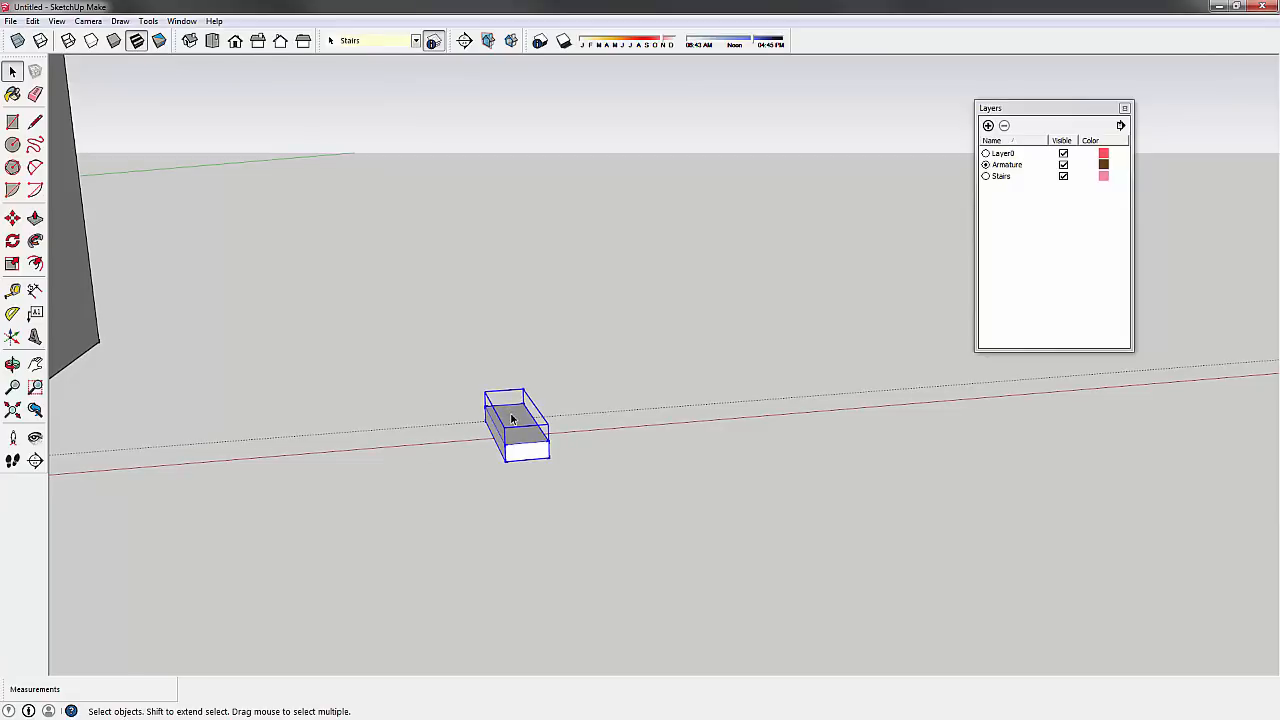
pyautogui.press('m')
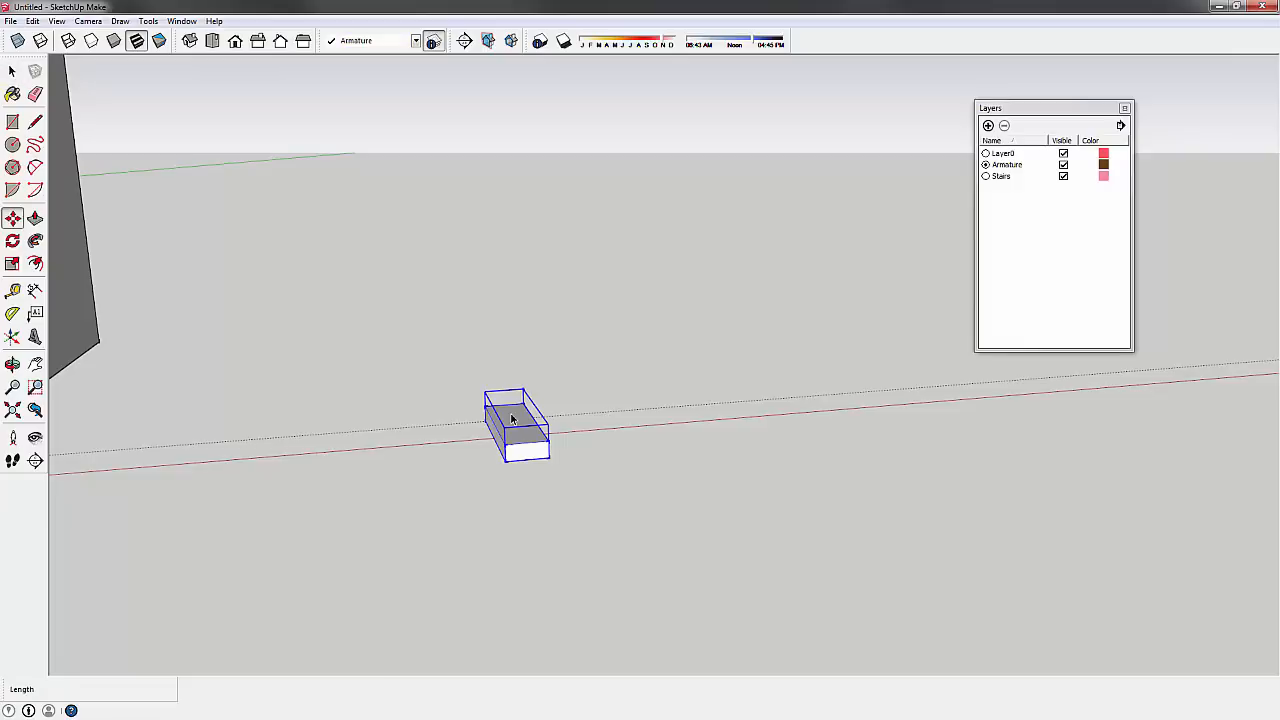
pyautogui.click(487, 422)
pyautogui.press('ctrl')
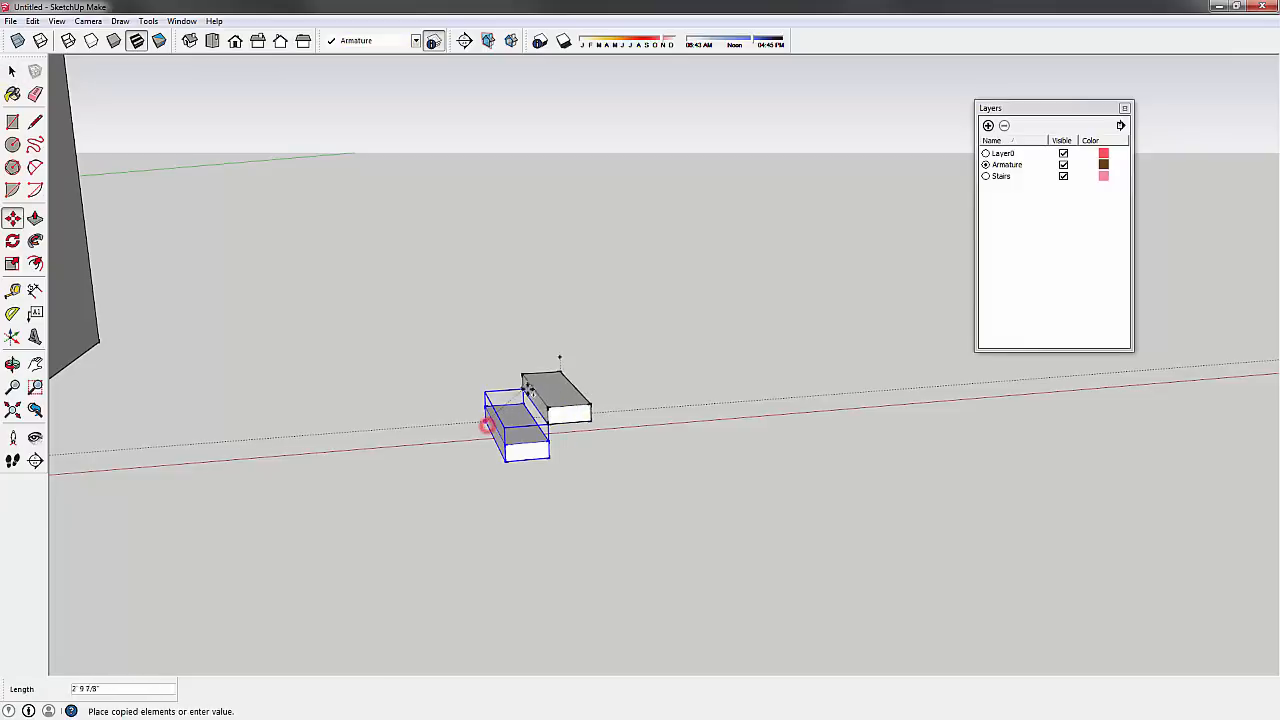
pyautogui.click(523, 390)
pyautogui.press('ctrl')
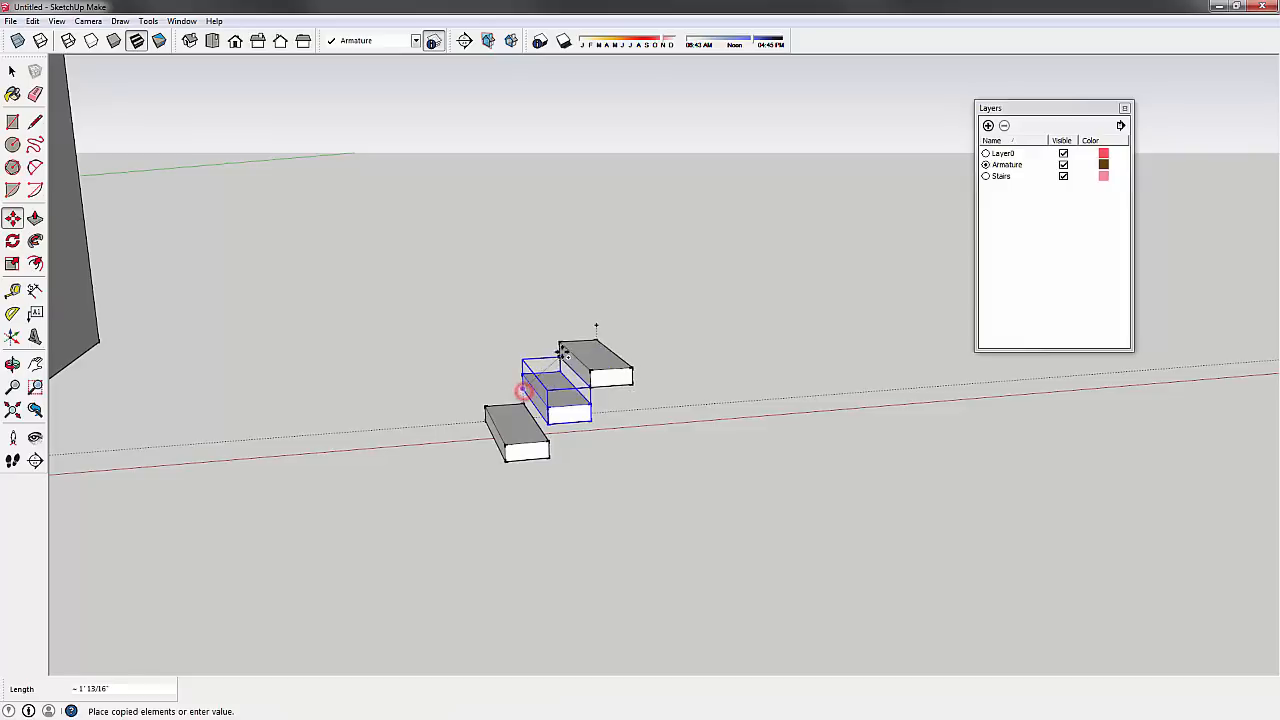
pyautogui.press('ctrl')
pyautogui.press('Escape')
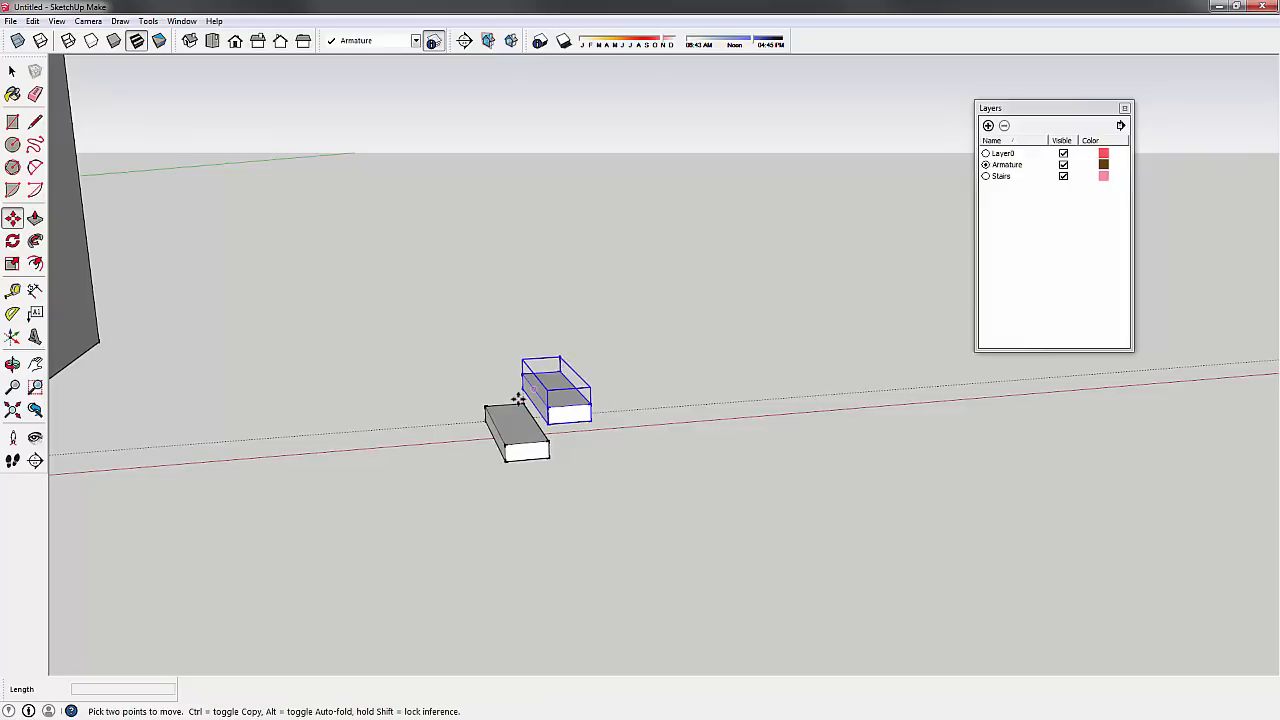
# - Add three more tread copies, each about 1' 13/16" further up the flight, to form a five-tread stair
pyautogui.click(523, 390)
pyautogui.press('ctrl')
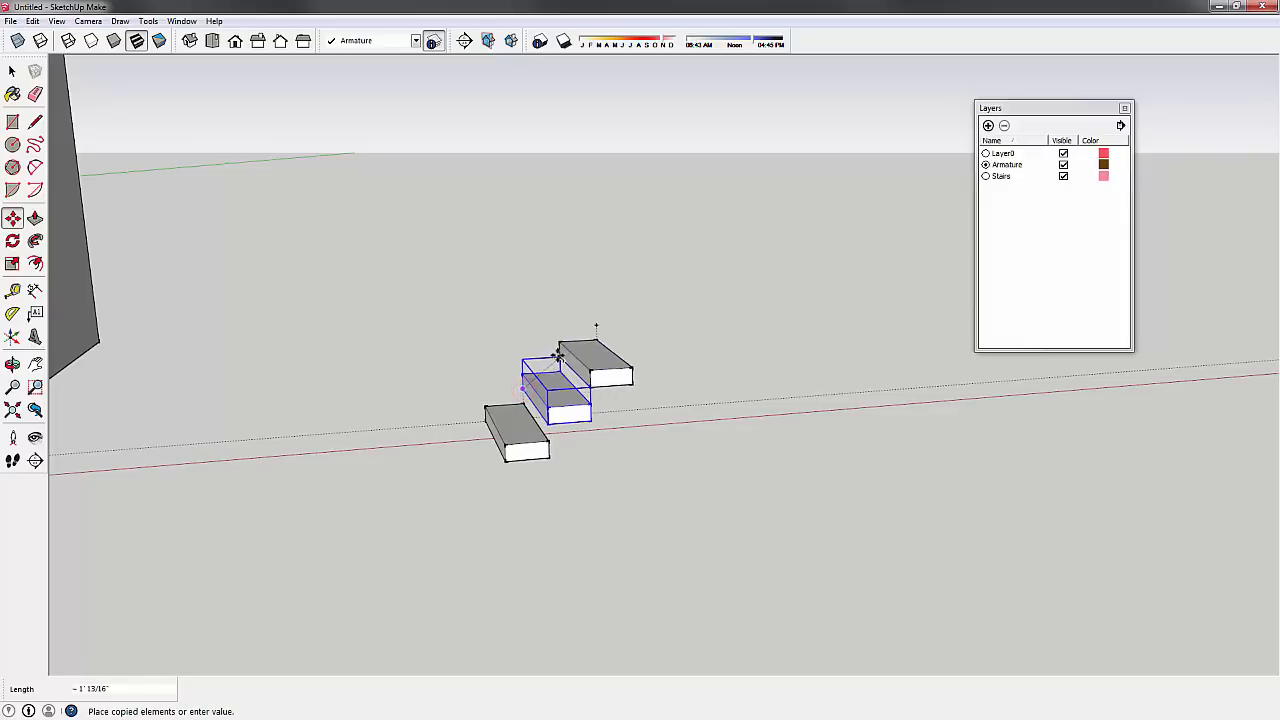
pyautogui.click(560, 352)
pyautogui.click(557, 355)
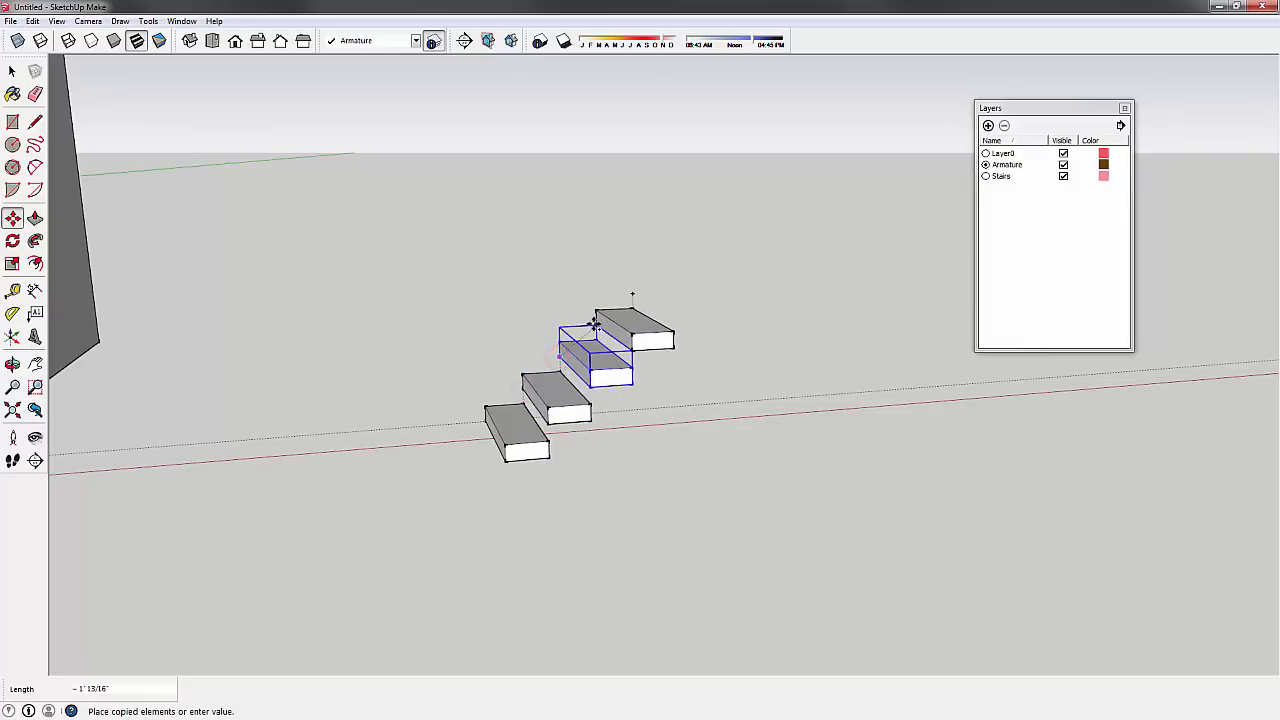
pyautogui.press('ctrl')
pyautogui.click(633, 292)
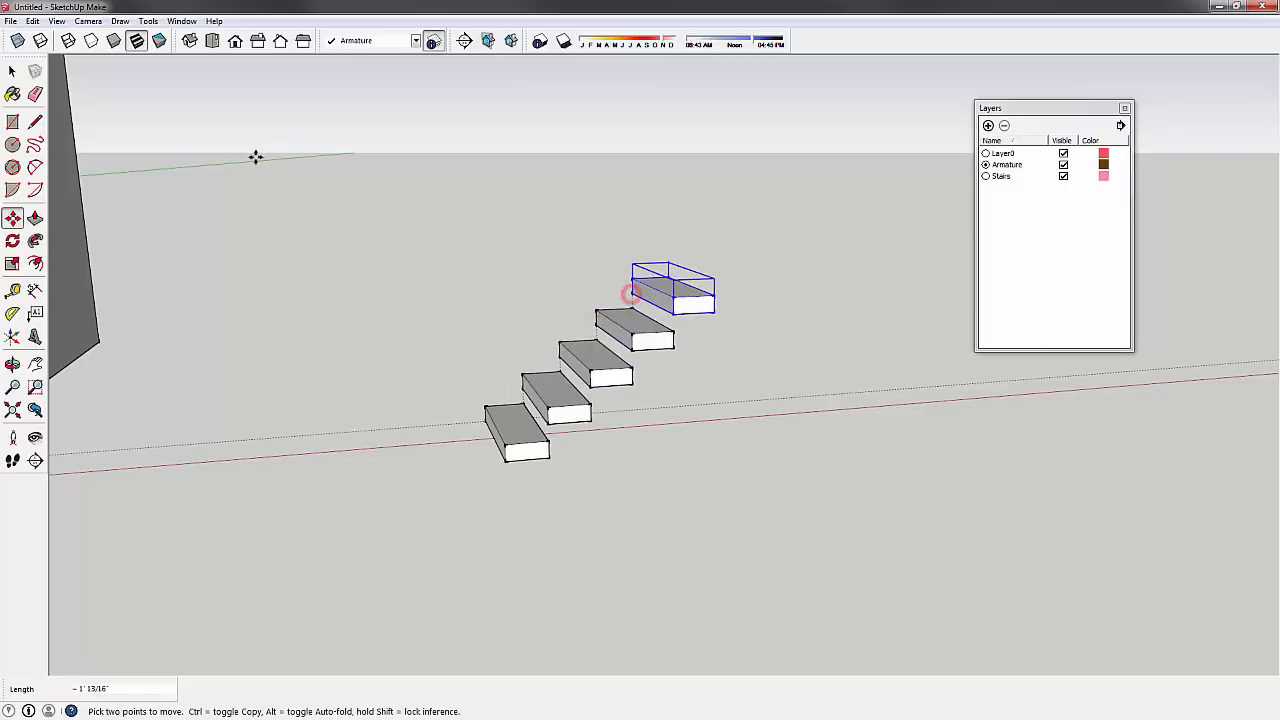
pyautogui.click(12, 71)
pyautogui.click(517, 211)
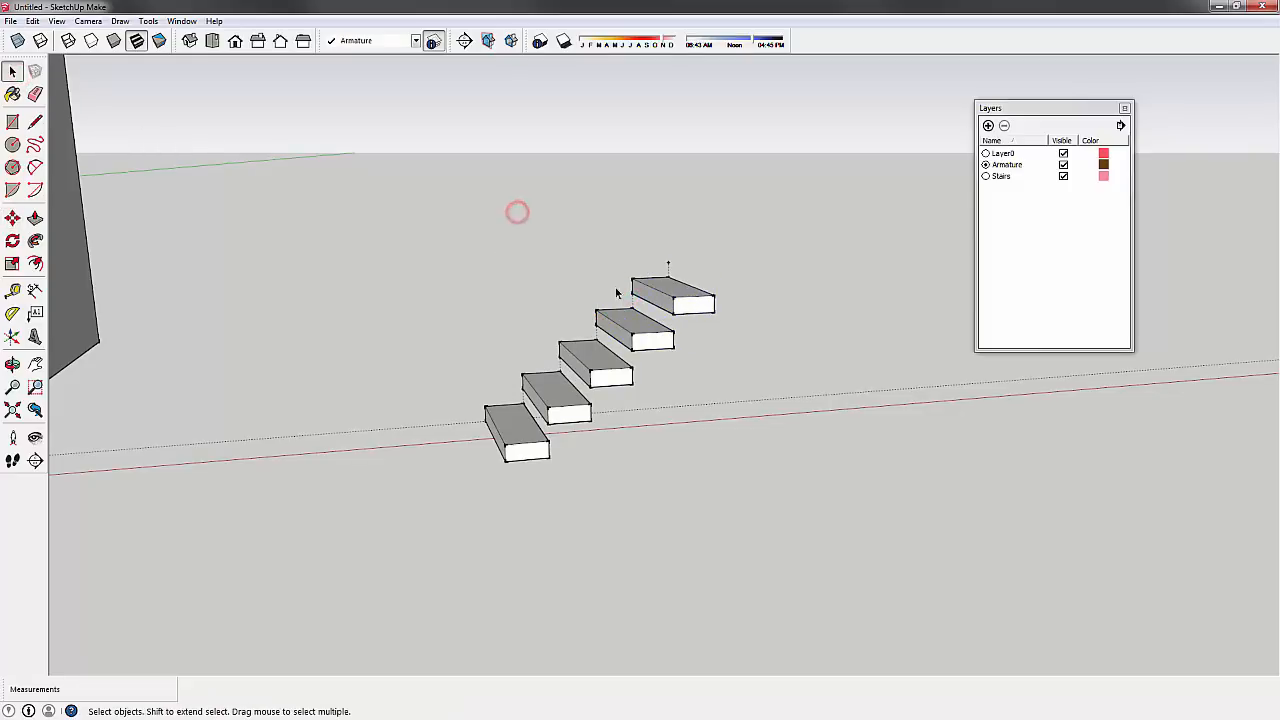
# - Select all five copies of the tread component and combine them into one group
pyautogui.moveTo(517, 211); pyautogui.dragTo(797, 337, button='middle')
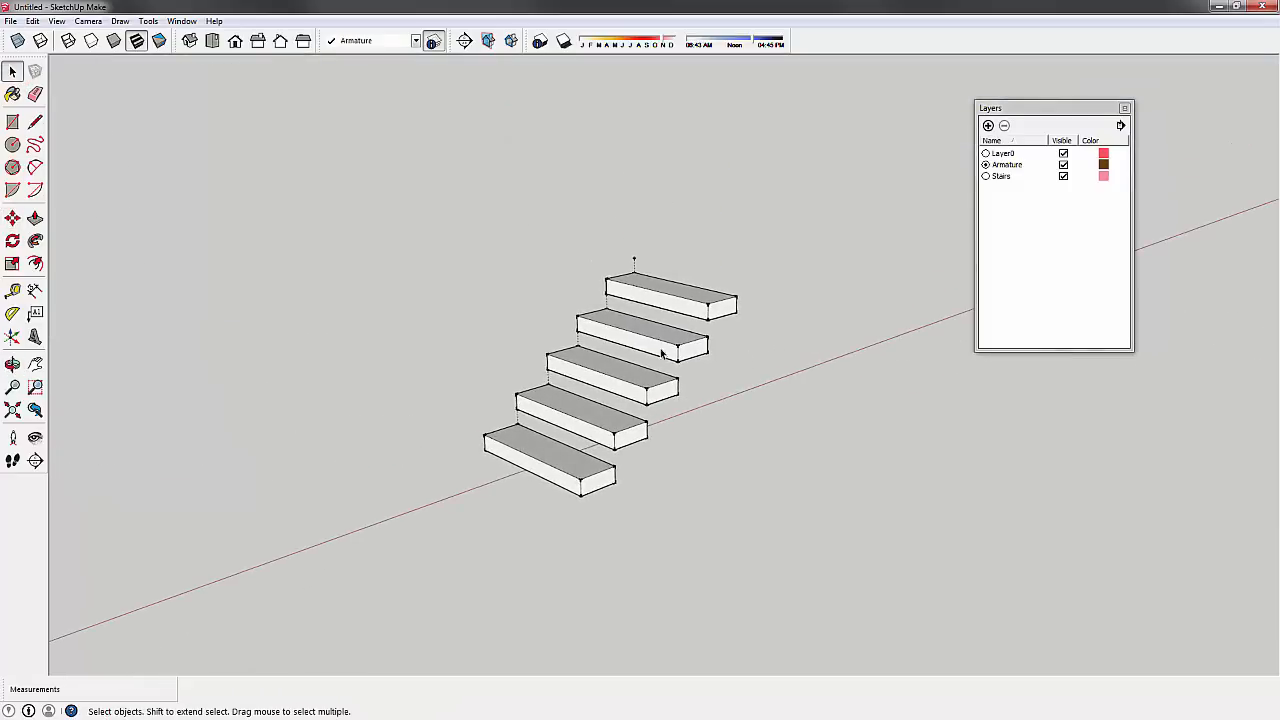
pyautogui.scroll(-4, 690, 349)
pyautogui.moveTo(699, 349); pyautogui.dragTo(638, 349, button='middle')
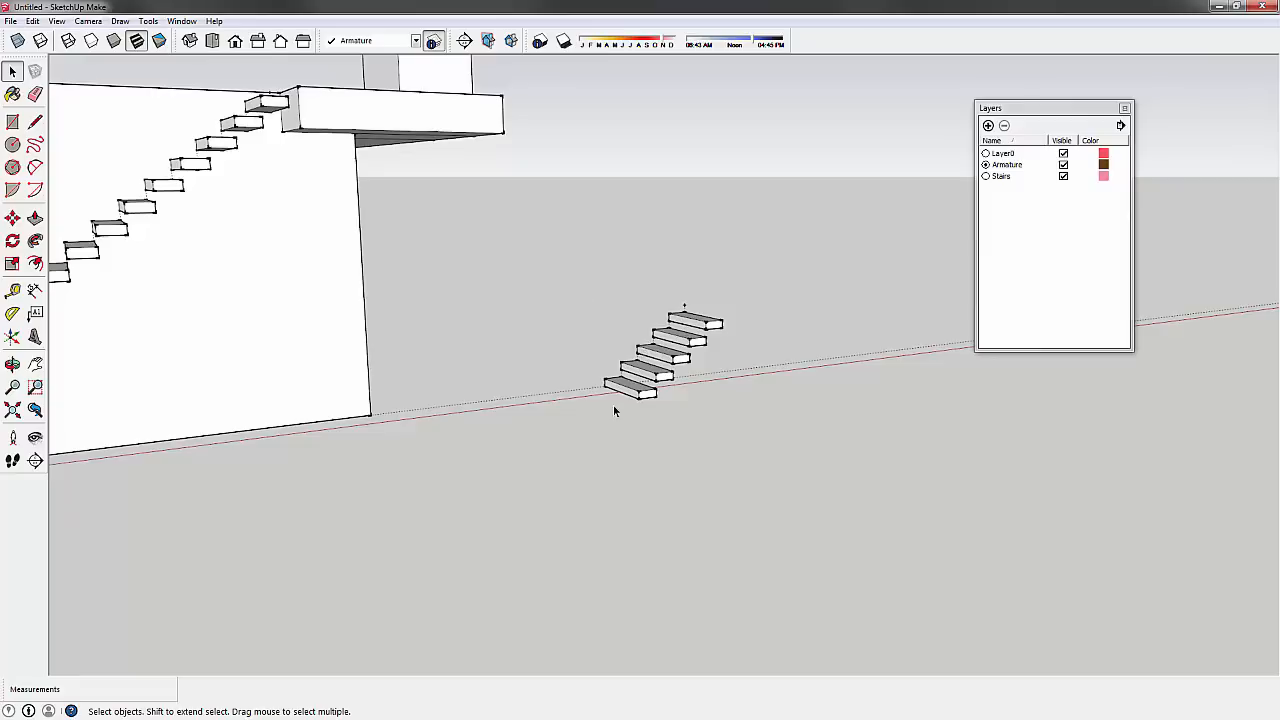
pyautogui.click(621, 390)
pyautogui.click(646, 368)
pyautogui.click(700, 306)
pyautogui.moveTo(780, 300); pyautogui.dragTo(594, 230, button='middle')
pyautogui.moveTo(586, 234); pyautogui.dragTo(836, 491)
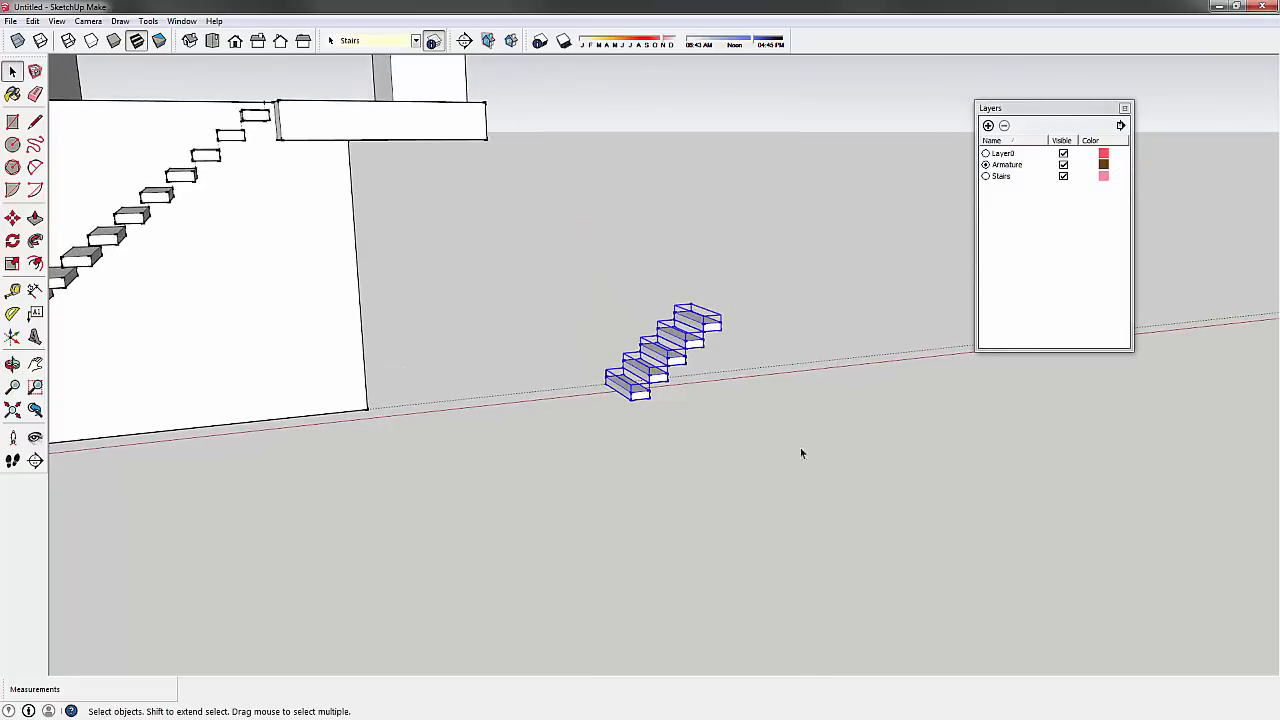
pyautogui.rightClick(676, 352)
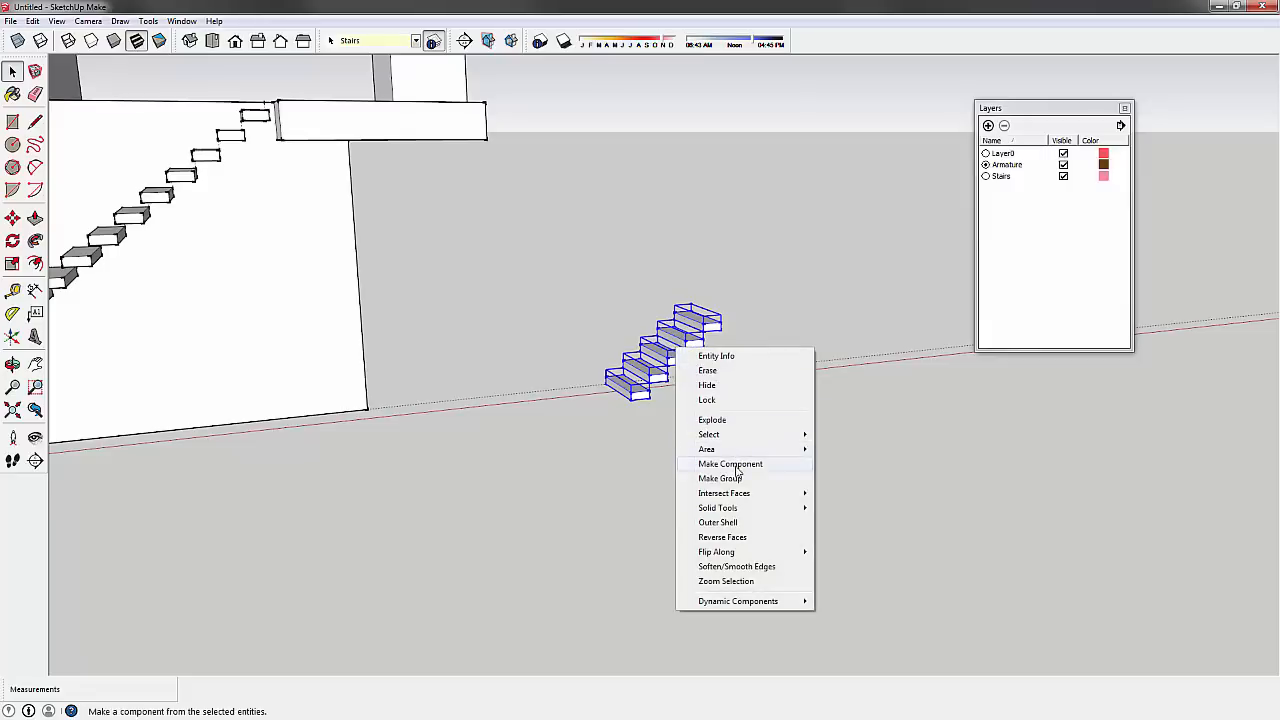
pyautogui.click(735, 477)
pyautogui.click(600, 285)
pyautogui.moveTo(600, 277); pyautogui.dragTo(646, 343, button='middle')
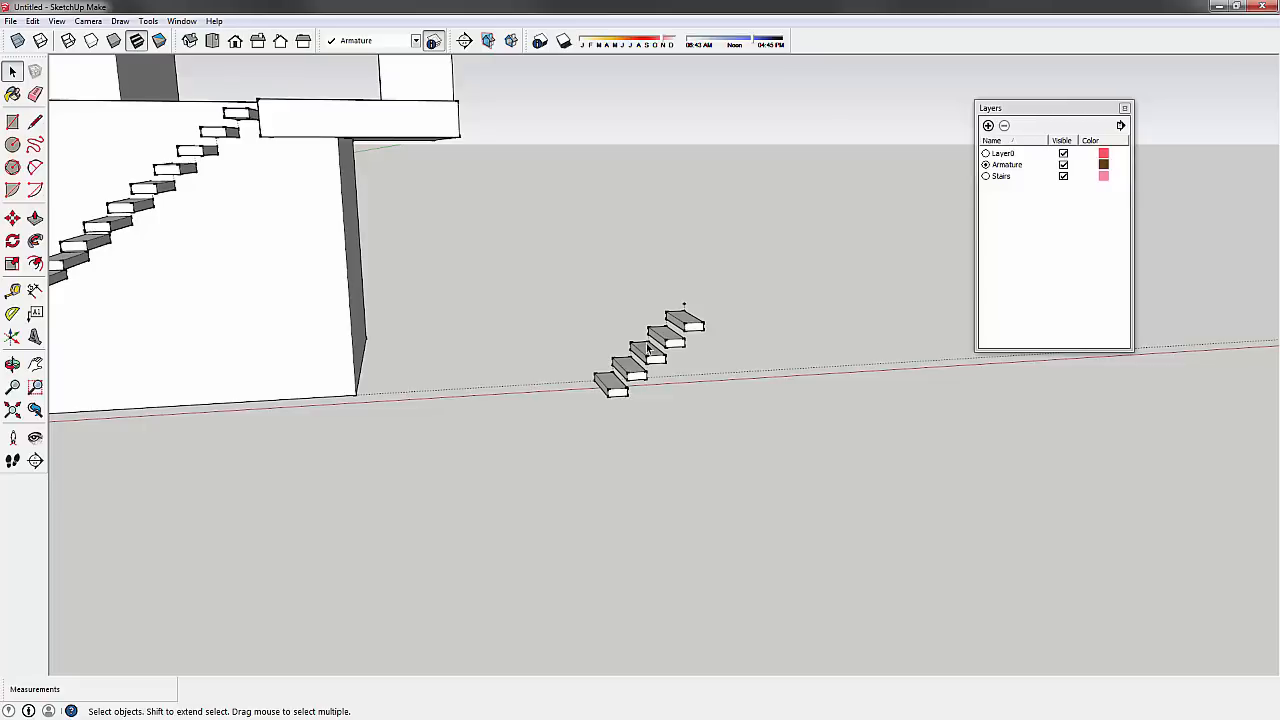
pyautogui.click(670, 314)
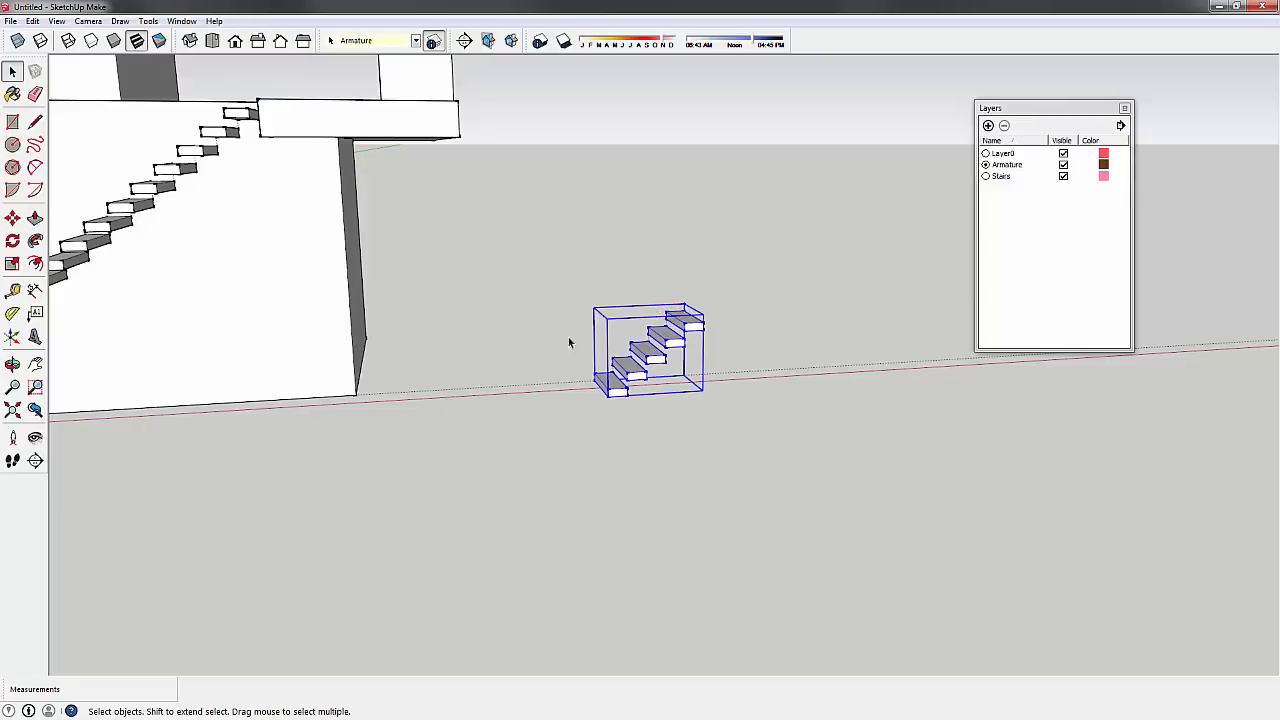
pyautogui.click(636, 250)
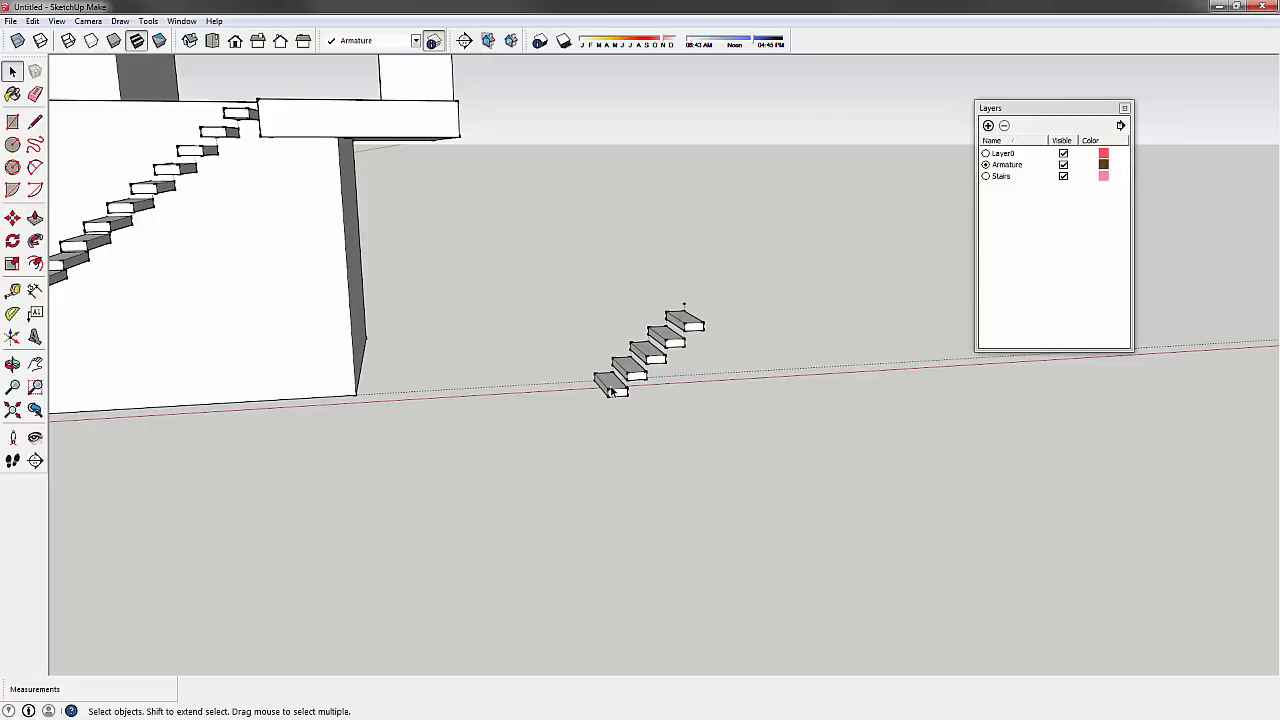
# - Open the original staircase against the building for editing and pull the ends of its three lowest treads out about 1' 9 7/8"
pyautogui.scroll(-2, 560, 400)
pyautogui.moveTo(497, 409); pyautogui.dragTo(594, 400, button='middle')
pyautogui.scroll(3, 590, 390)
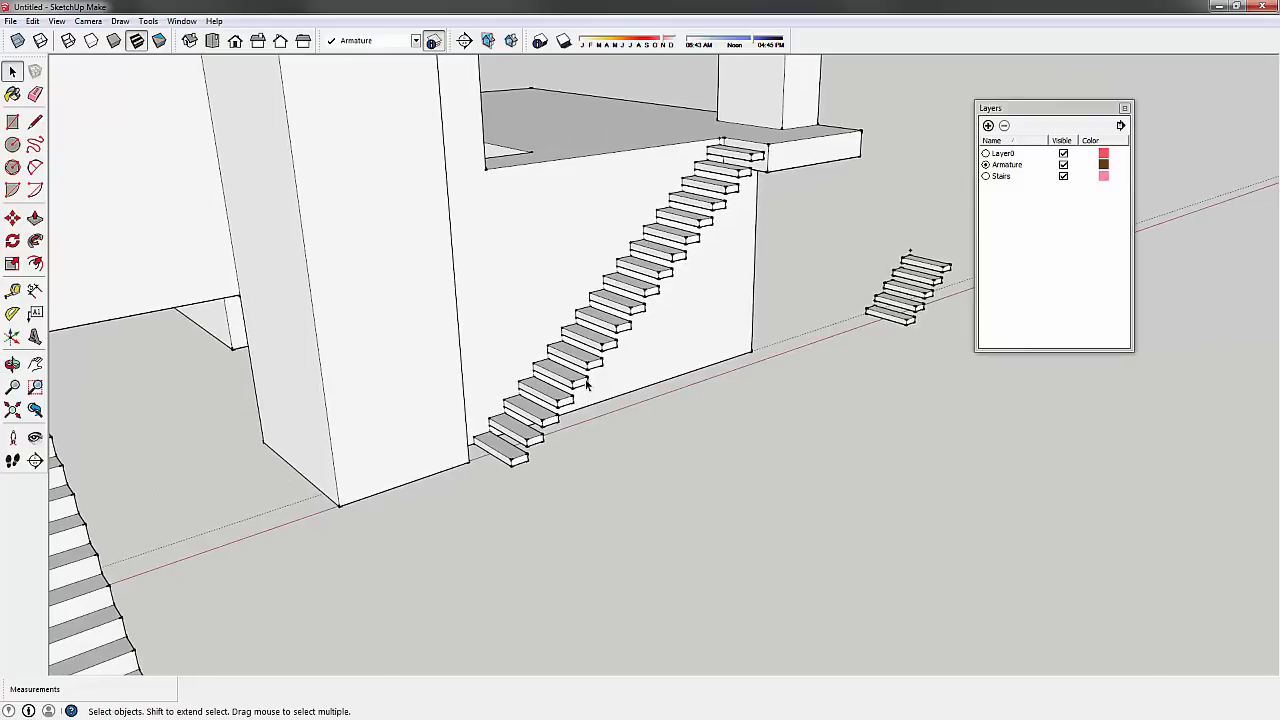
pyautogui.doubleClick(586, 378)
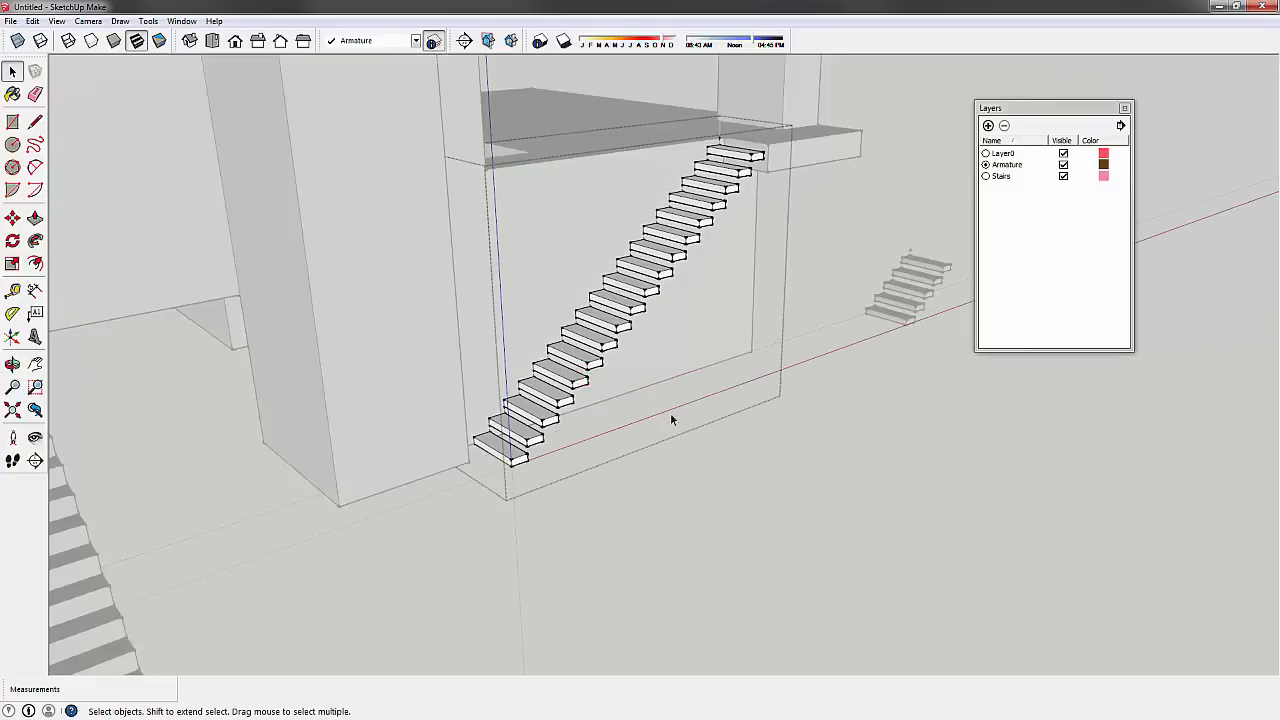
pyautogui.scroll(2, 527, 452)
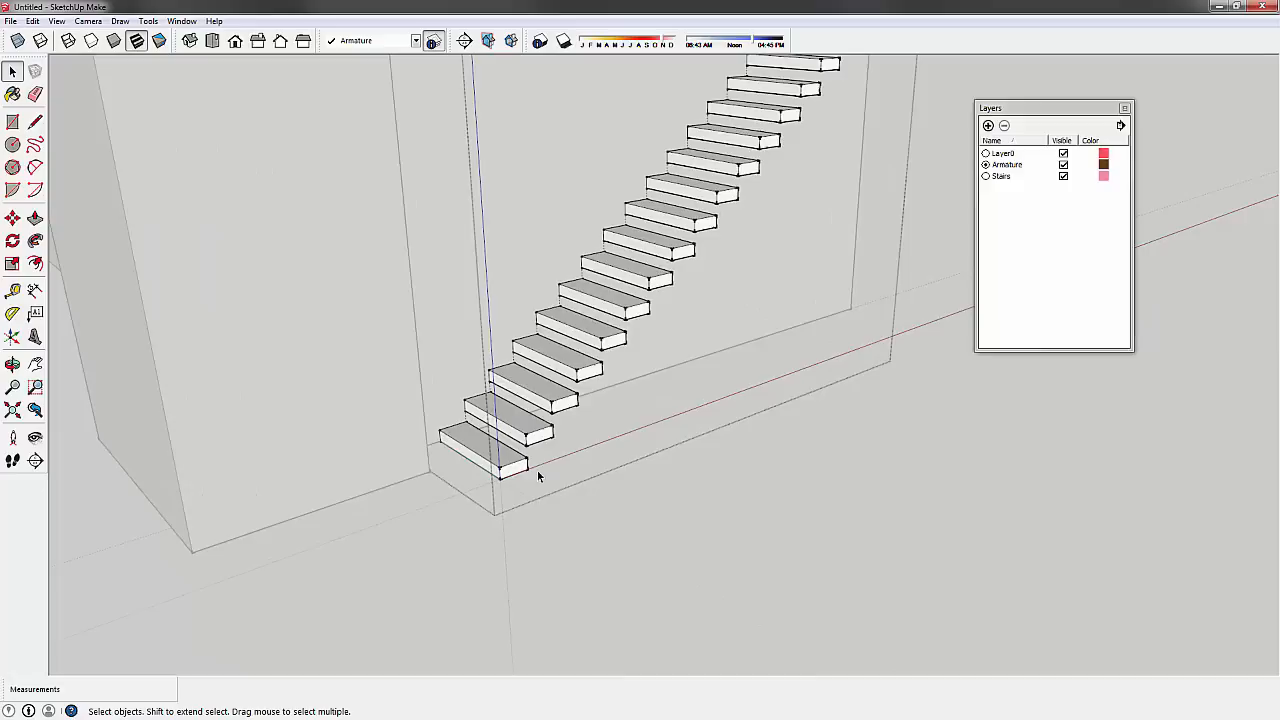
pyautogui.press('p')
pyautogui.moveTo(518, 474); pyautogui.dragTo(560, 500)
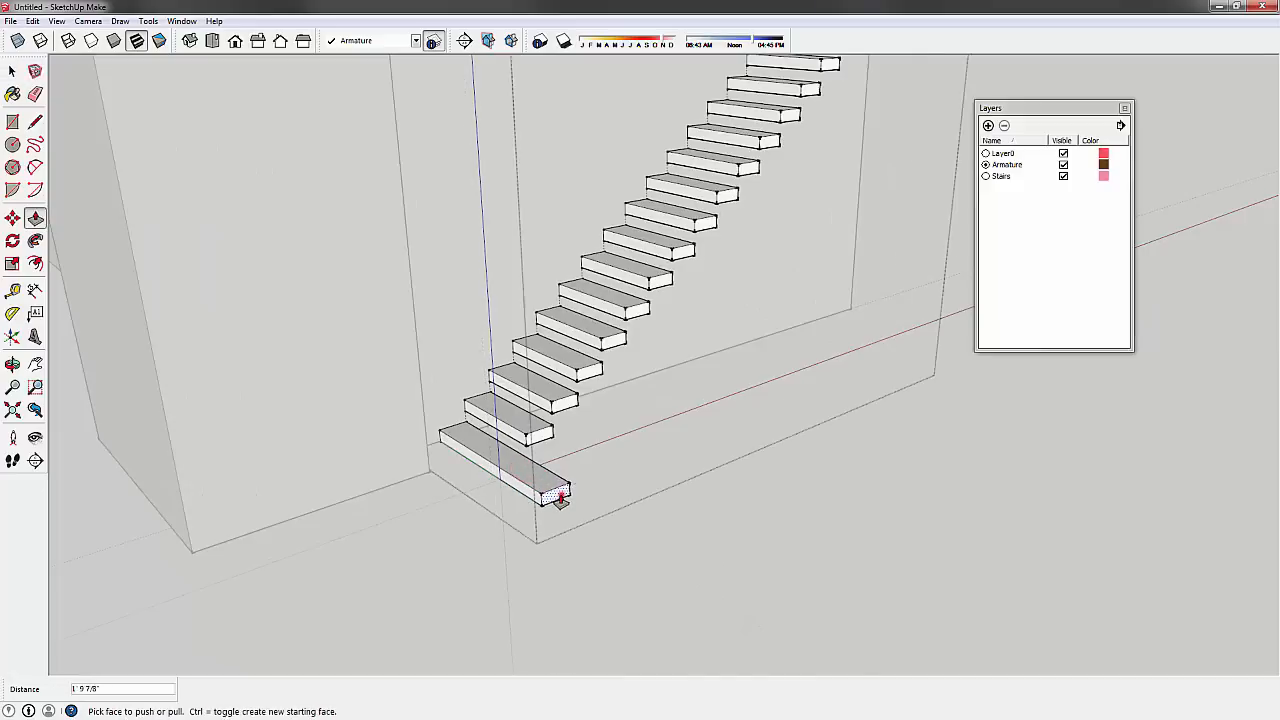
pyautogui.click(551, 440)
pyautogui.click(564, 490)
pyautogui.click(569, 405)
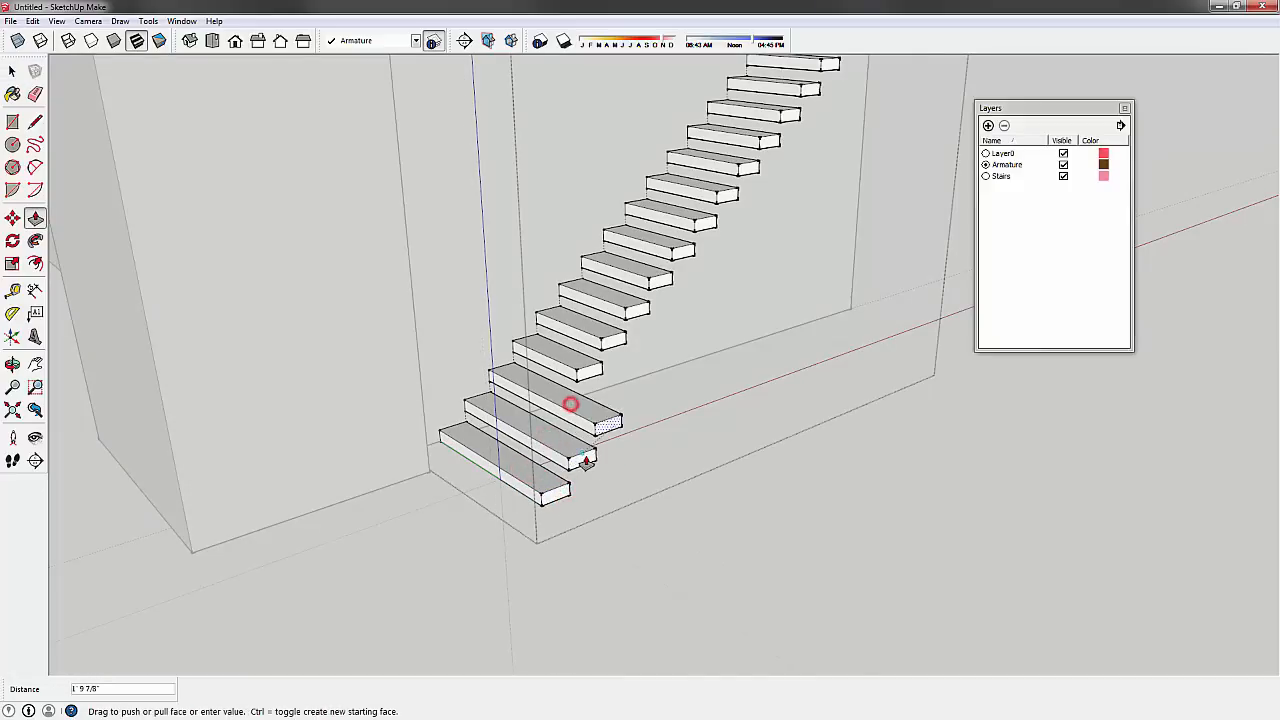
pyautogui.click(591, 454)
# - Undo the stray Push/Pull on the original staircase's fifth tread and pull the treads just above it out by small, uneven amounts
pyautogui.scroll(-2, 635, 440)
pyautogui.keyDown('shift'); pyautogui.moveTo(666, 424); pyautogui.dragTo(580, 534, button='middle'); pyautogui.keyUp('shift')
pyautogui.scroll(-1, 744, 313)
pyautogui.moveTo(744, 313)
pyautogui.mouseDown(button='middle')
pyautogui.moveTo(663, 469)
pyautogui.moveTo(751, 323)
pyautogui.mouseUp(button='middle')
pyautogui.scroll(1, 552, 507)
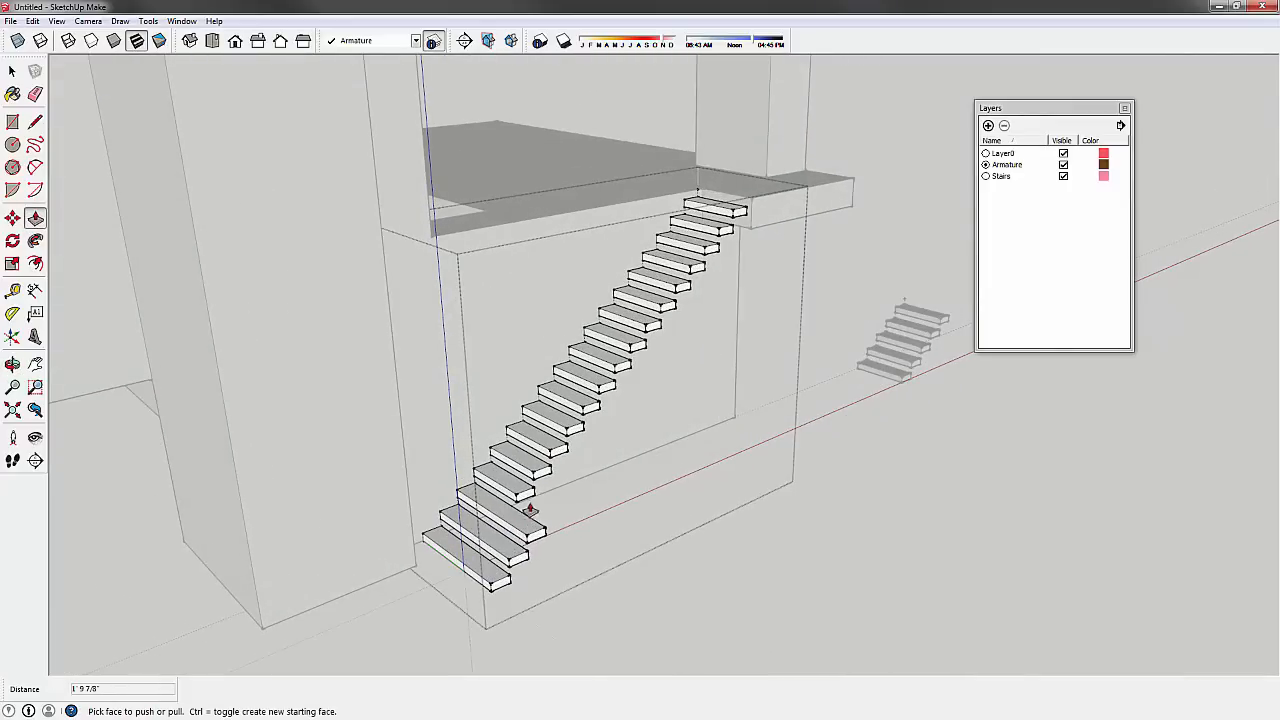
pyautogui.scroll(2, 549, 481)
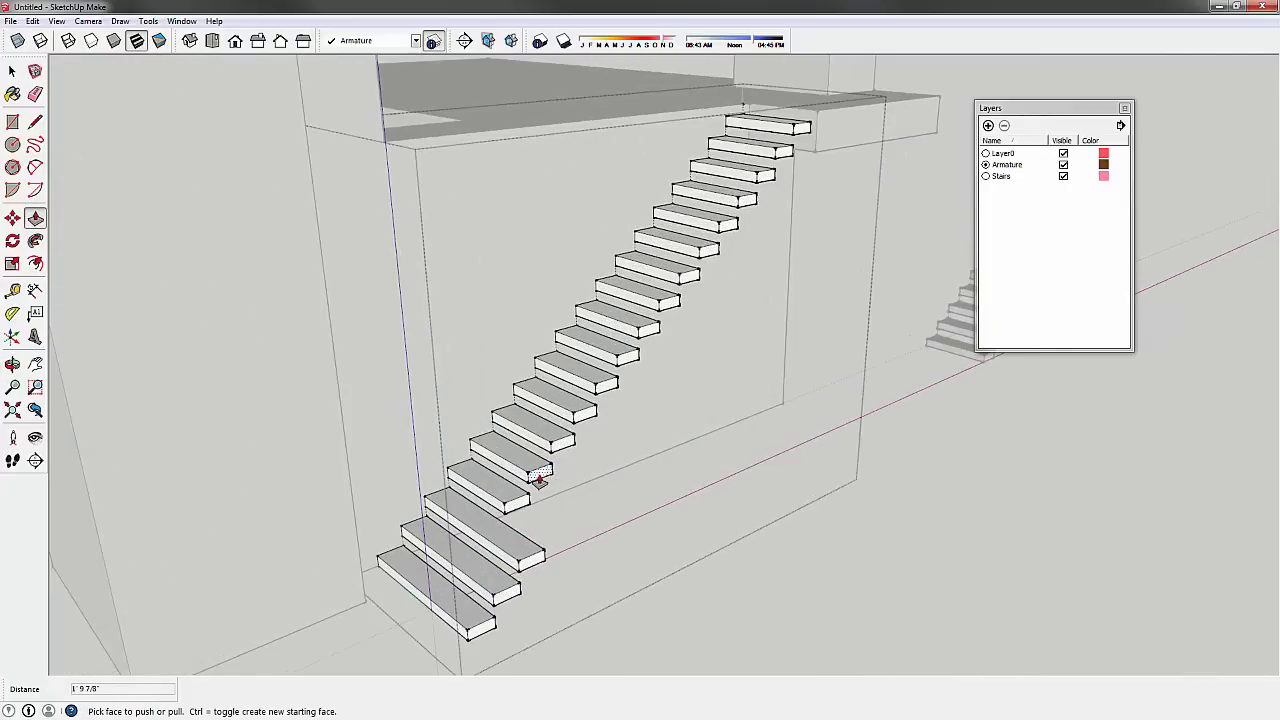
pyautogui.doubleClick(542, 477)
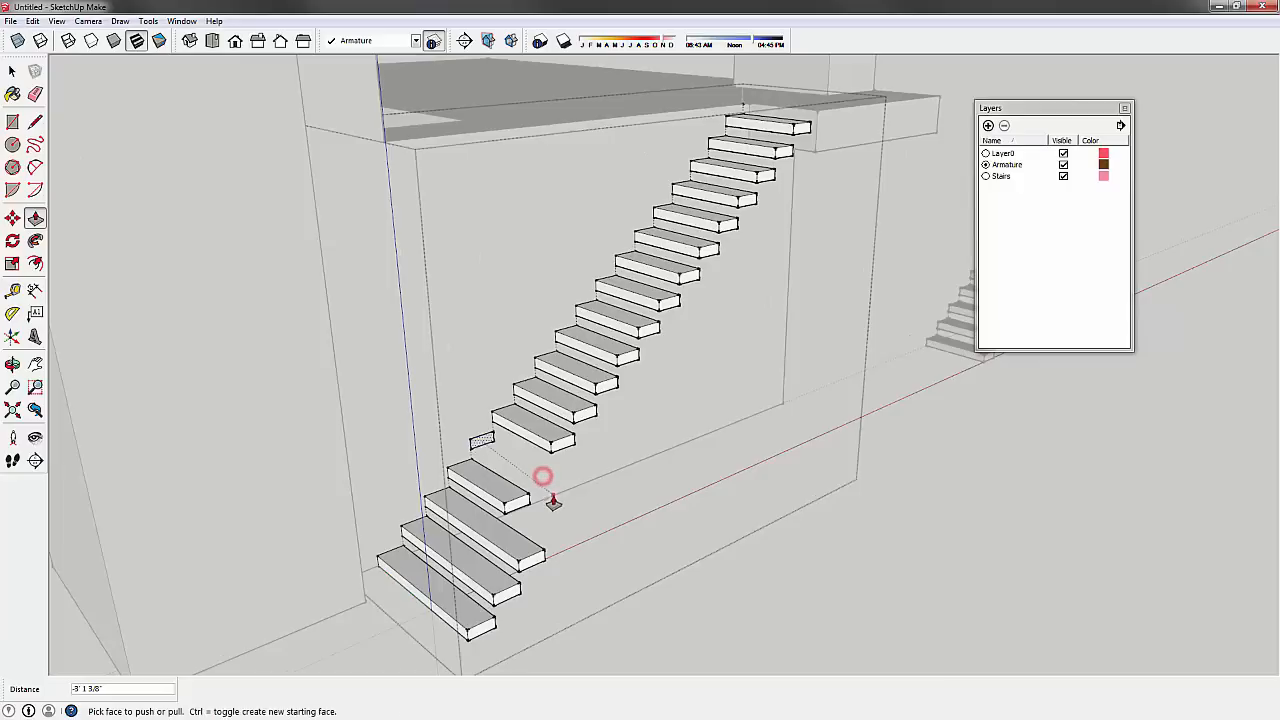
pyautogui.hotkey('ctrl', 'z')
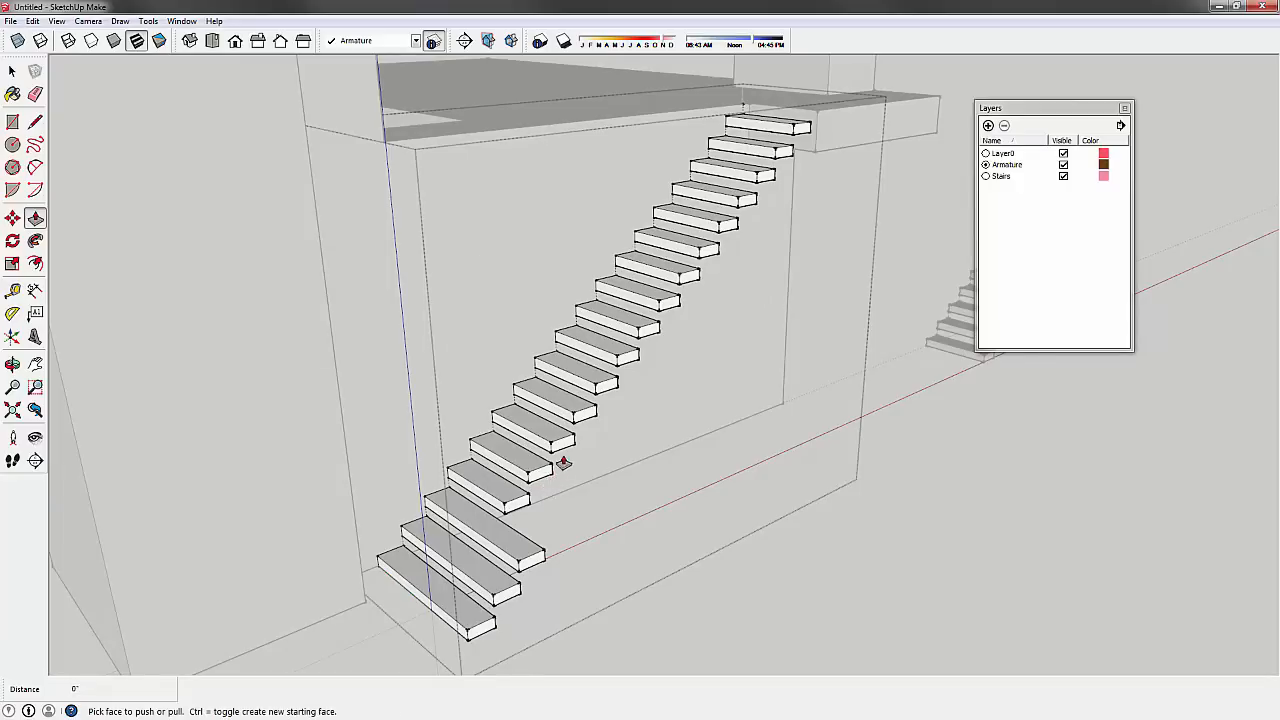
pyautogui.moveTo(561, 445); pyautogui.dragTo(617, 397)
pyautogui.moveTo(543, 478); pyautogui.dragTo(515, 478, button='middle')
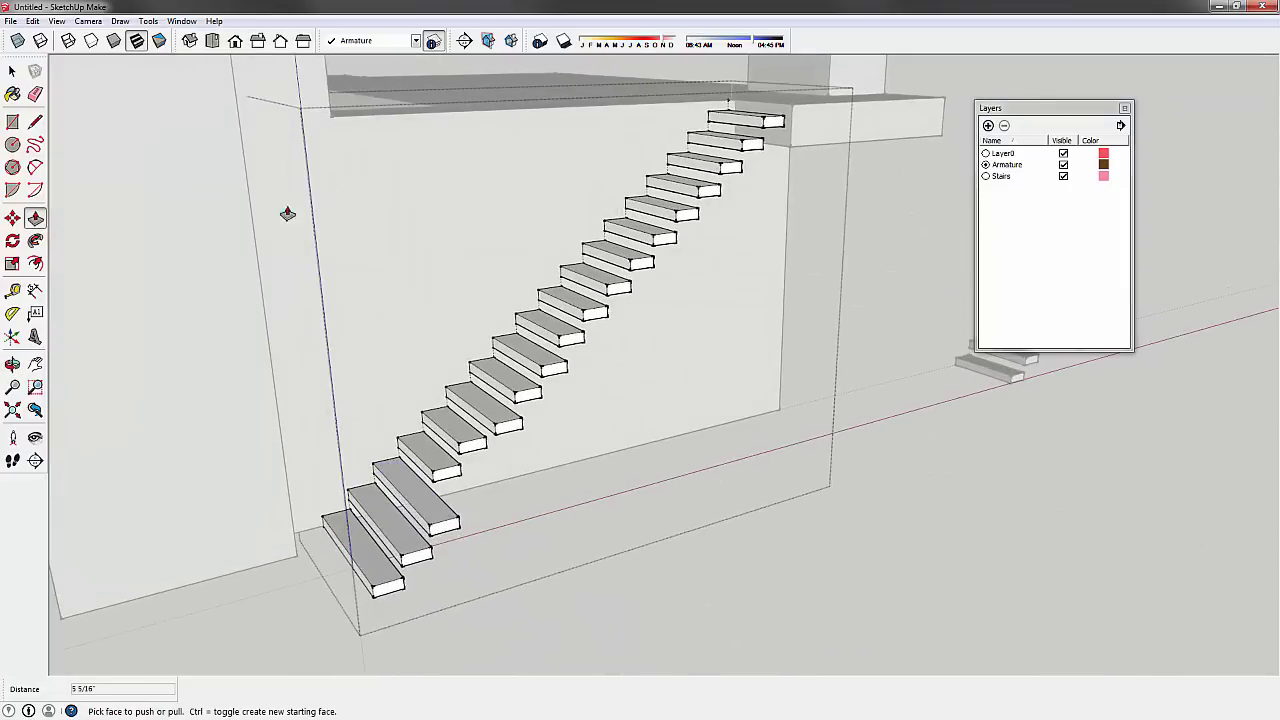
# - Close the original staircase and open the lowest tread component inside the new five-tread group for editing
pyautogui.click(15, 68)
pyautogui.click(947, 552)
pyautogui.keyDown('shift'); pyautogui.moveTo(952, 371); pyautogui.dragTo(482, 426, button='middle'); pyautogui.keyUp('shift')
pyautogui.doubleClick(453, 481)
pyautogui.click(452, 480)
pyautogui.click(583, 499)
pyautogui.scroll(1, 482, 425)
pyautogui.click(406, 424)
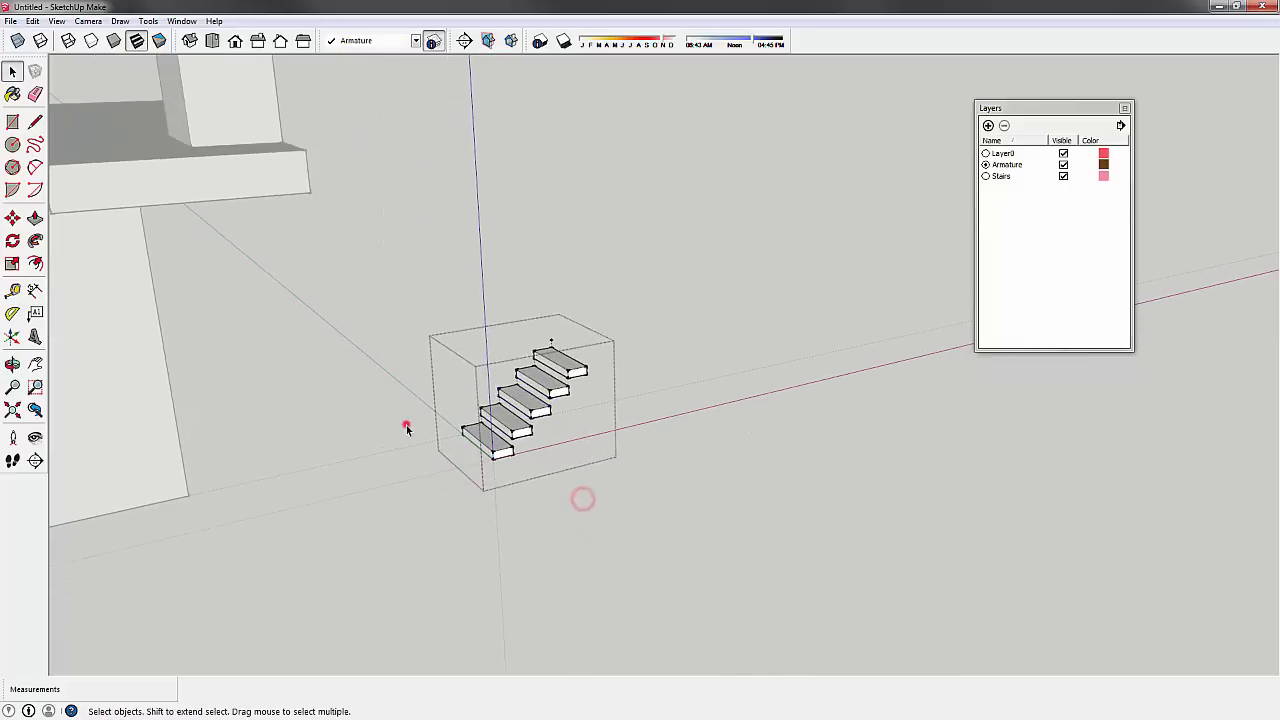
pyautogui.scroll(3, 460, 421)
pyautogui.click(543, 361)
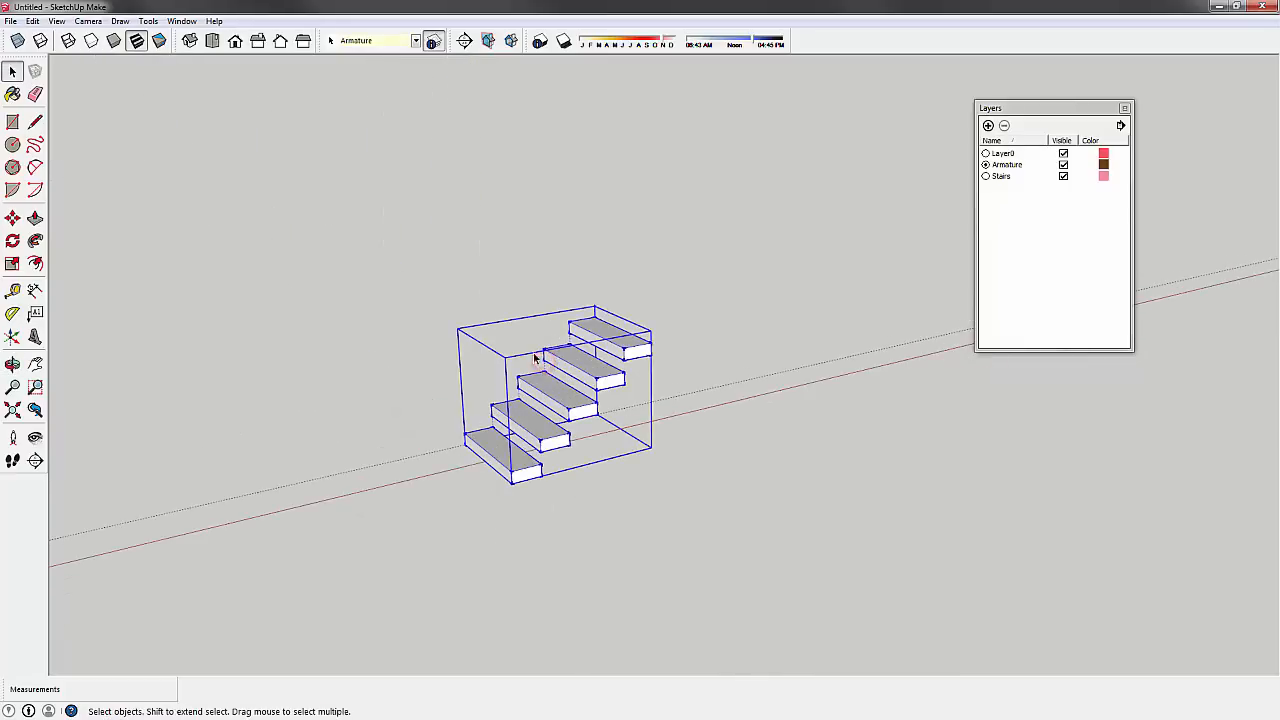
pyautogui.doubleClick(585, 366)
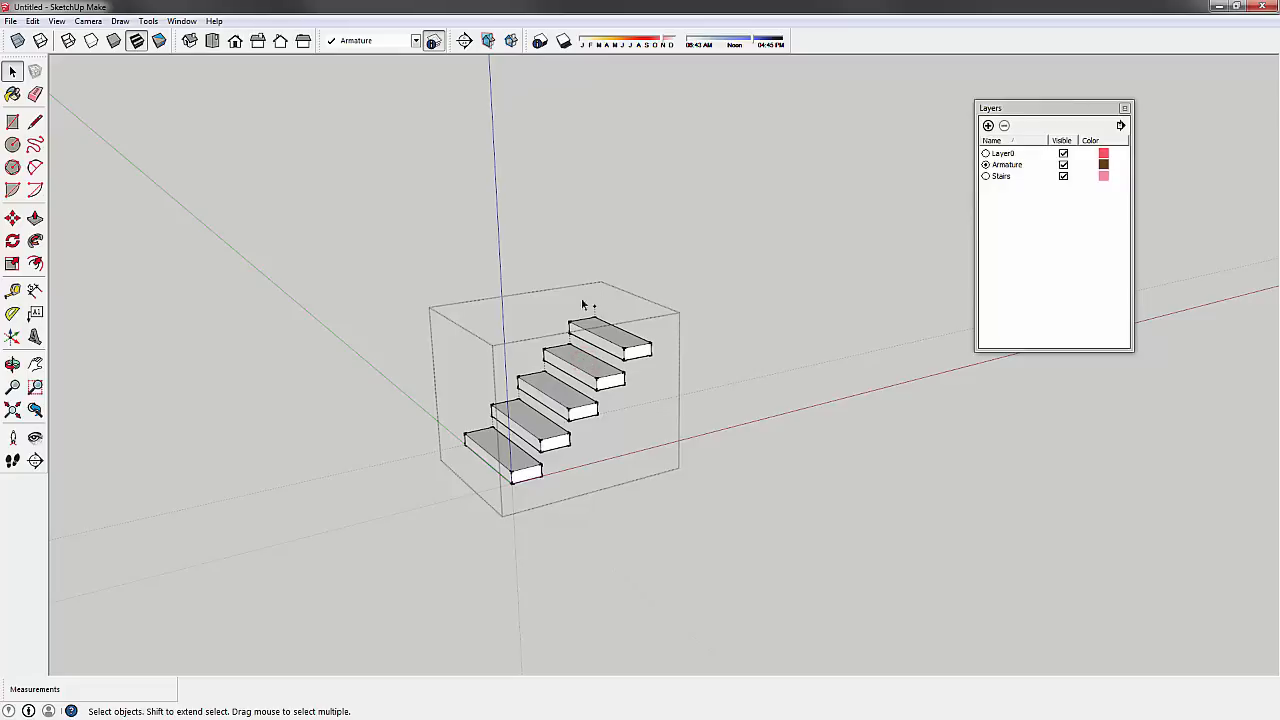
pyautogui.click(508, 452)
pyautogui.doubleClick(525, 467)
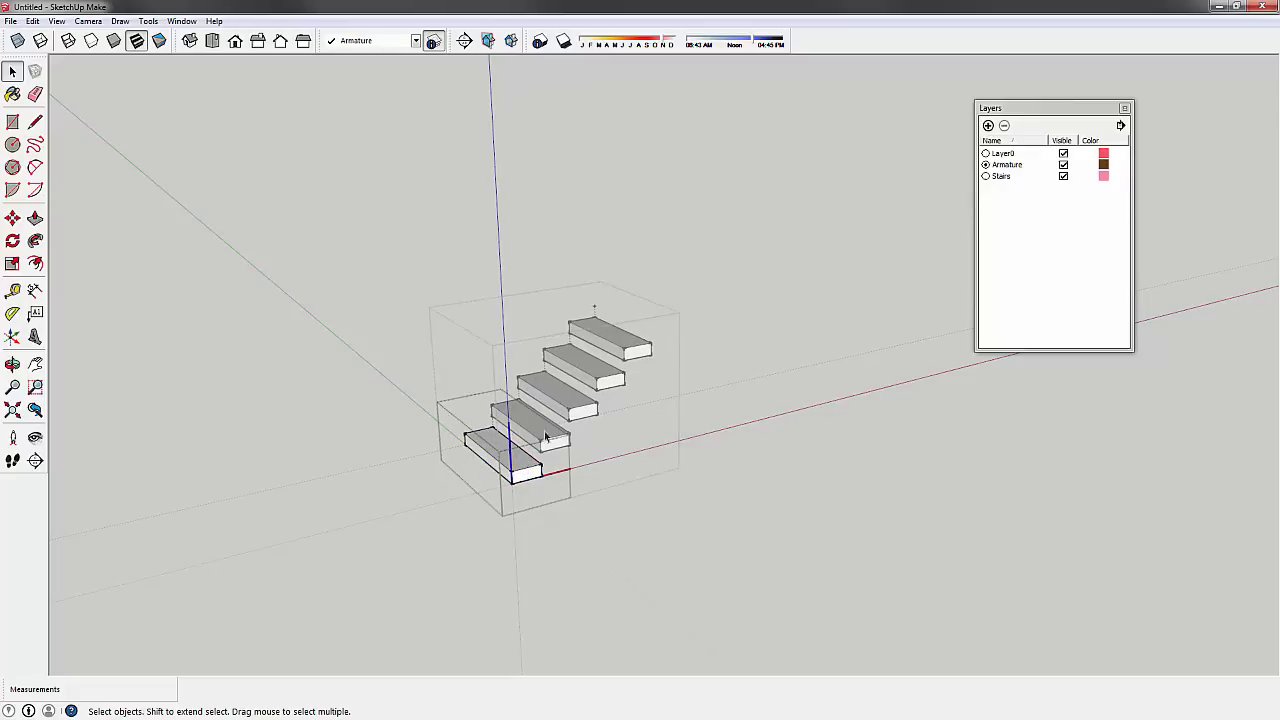
pyautogui.scroll(1, 516, 412)
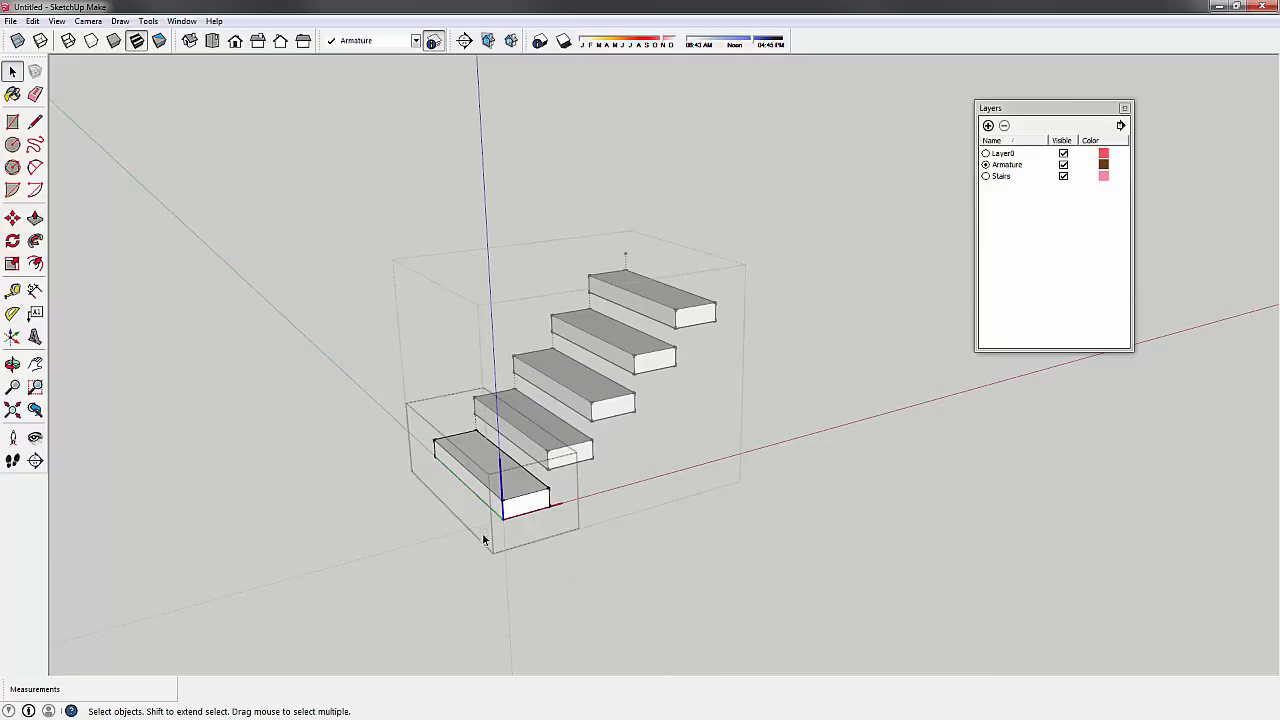
# - Pull the open tread component's front end face outward by about 2' 1 5/16"
pyautogui.moveTo(483, 540)
pyautogui.mouseDown(button='middle')
pyautogui.moveTo(471, 443)
pyautogui.moveTo(540, 460)
pyautogui.mouseUp(button='middle')
pyautogui.scroll(3, 546, 370)
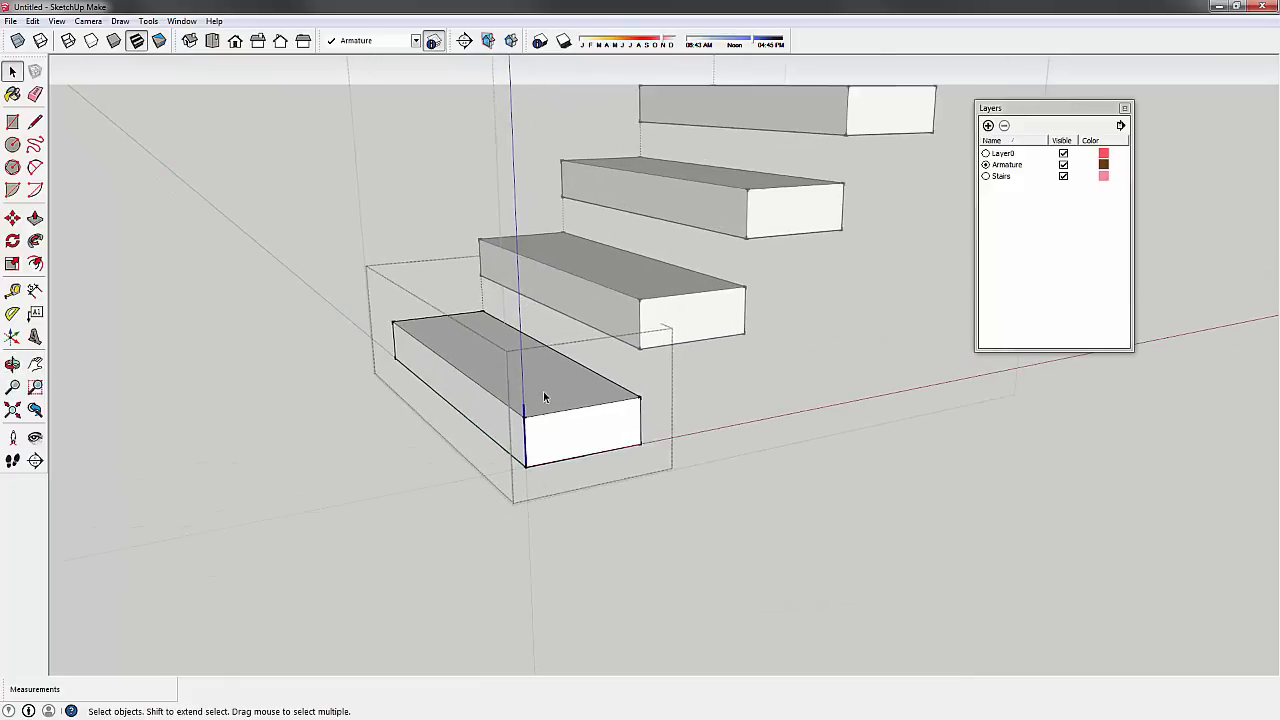
pyautogui.scroll(-1, 544, 390)
pyautogui.moveTo(546, 371); pyautogui.dragTo(591, 431, button='middle')
pyautogui.scroll(2, 600, 470)
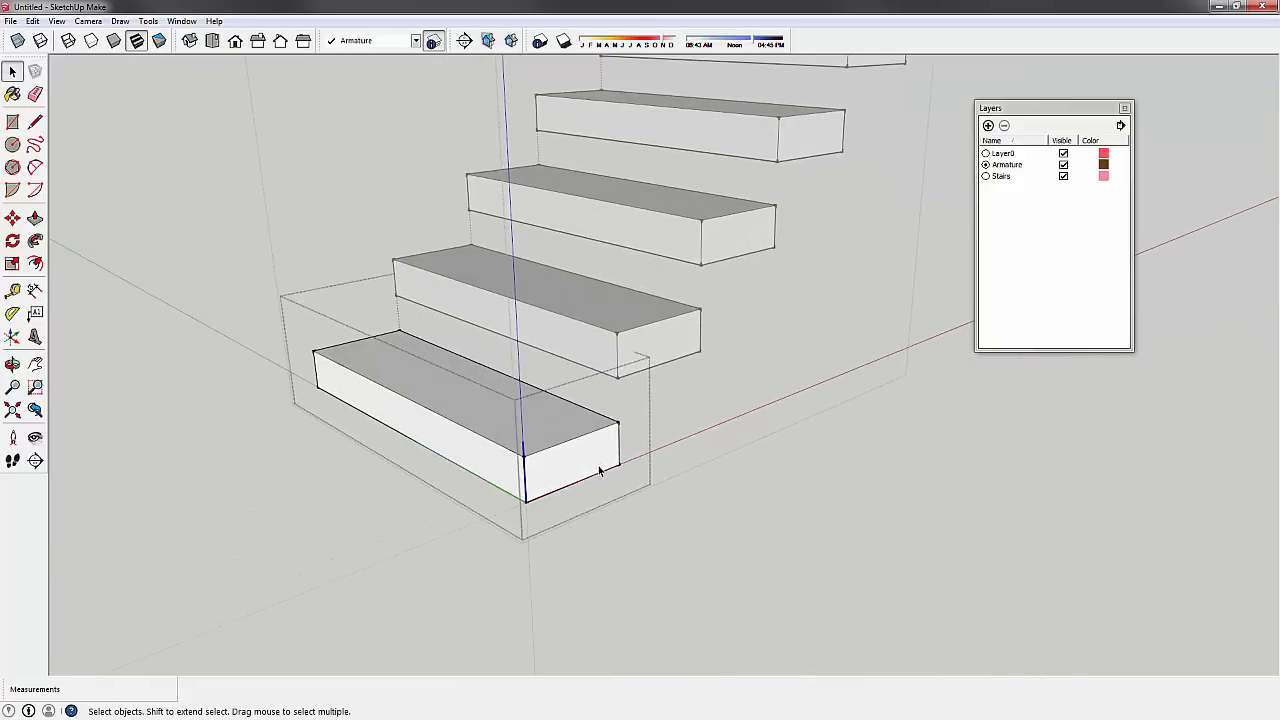
pyautogui.scroll(-1, 600, 470)
pyautogui.press('p')
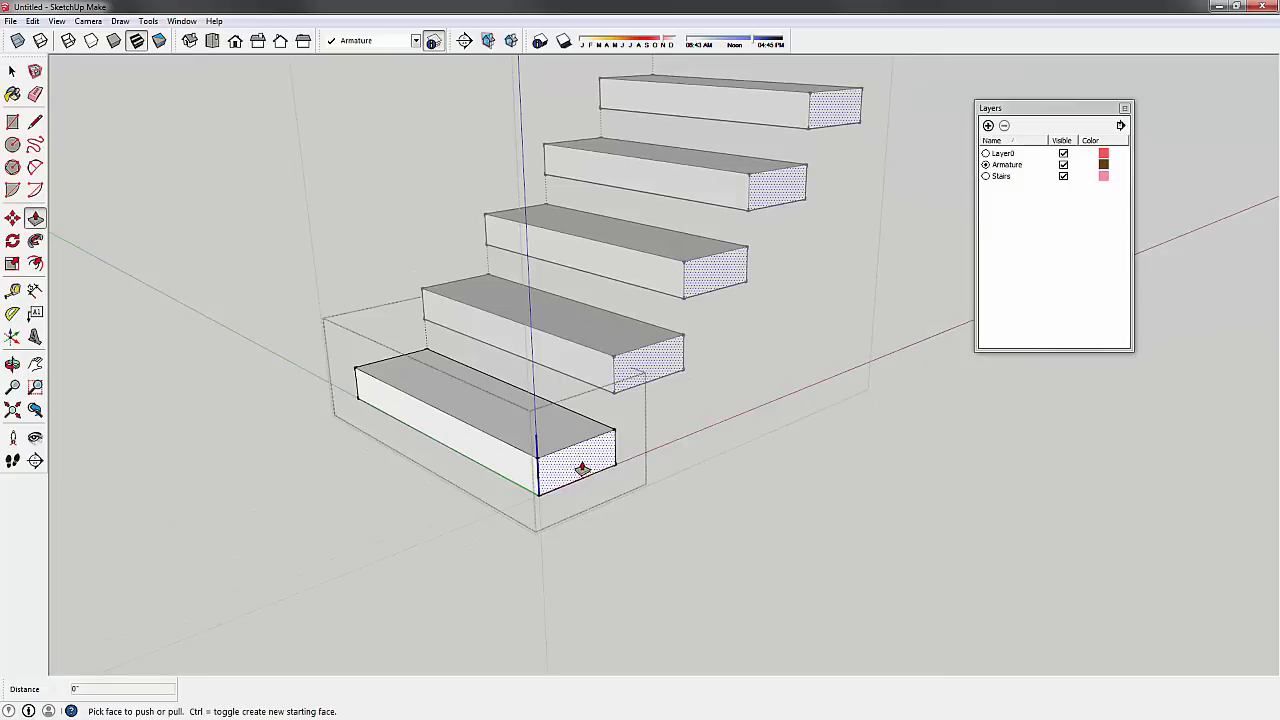
pyautogui.scroll(-2, 581, 468)
pyautogui.moveTo(583, 471); pyautogui.dragTo(560, 495, button='middle')
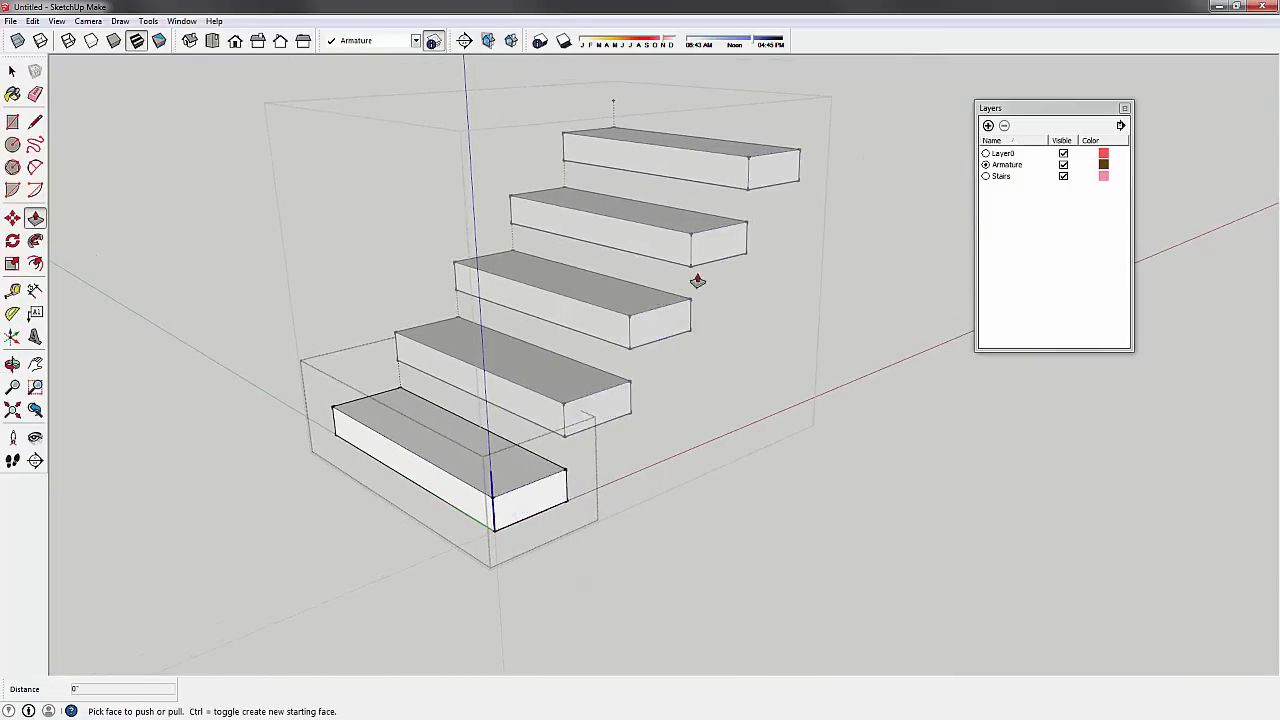
pyautogui.scroll(-2, 528, 510)
pyautogui.click(528, 510)
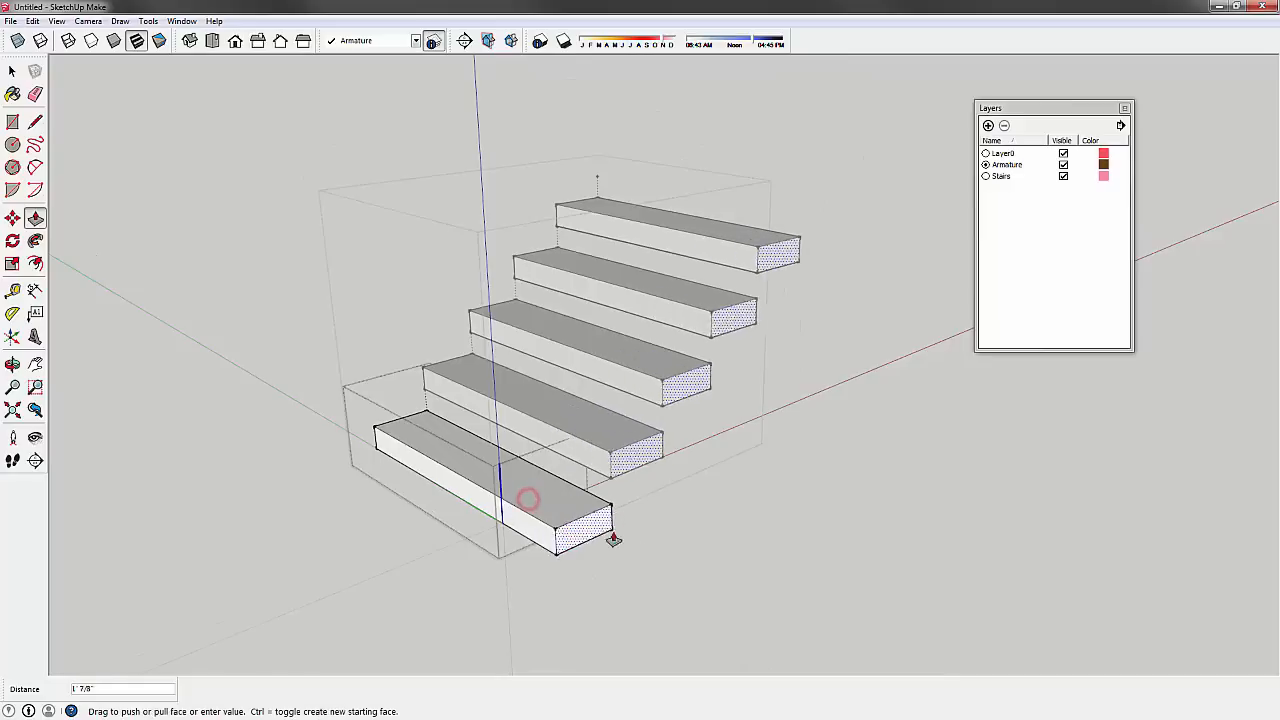
pyautogui.click(653, 555)
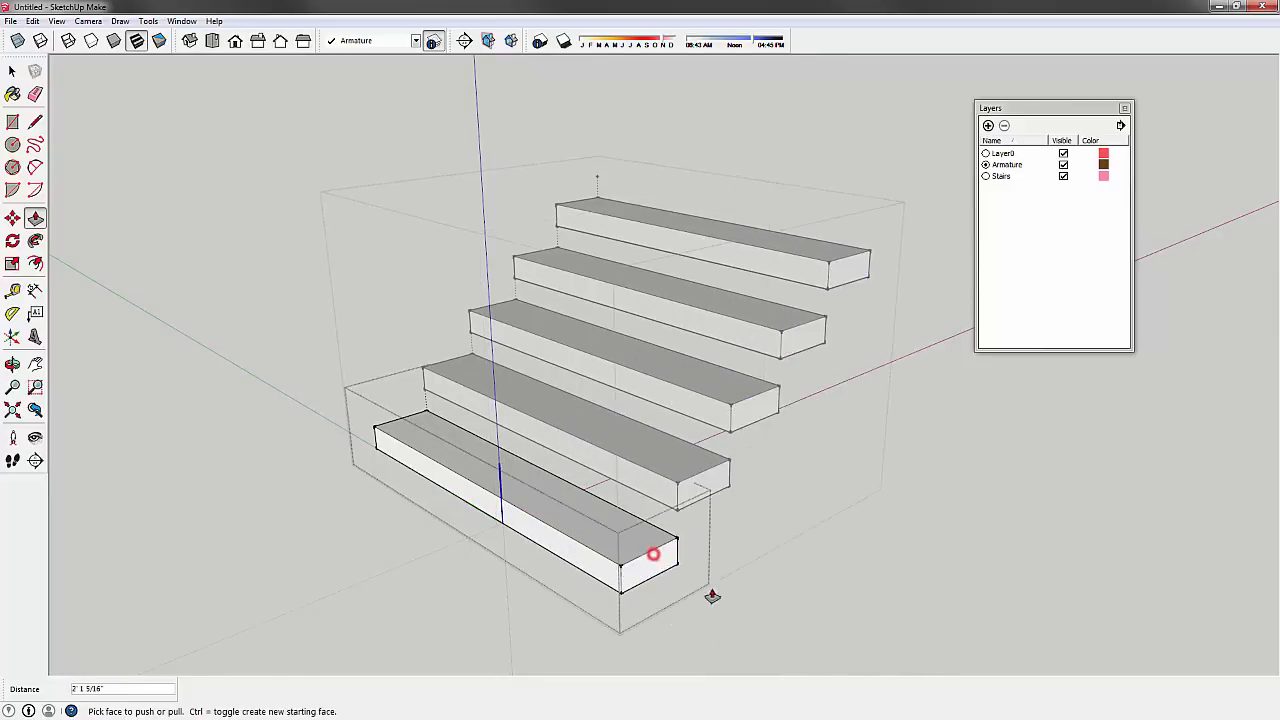
# - Push the tread's front end face back to shorten it, and pull it out again by about 2' 3 5/16"
pyautogui.click(658, 566)
pyautogui.click(496, 495)
pyautogui.click(485, 480)
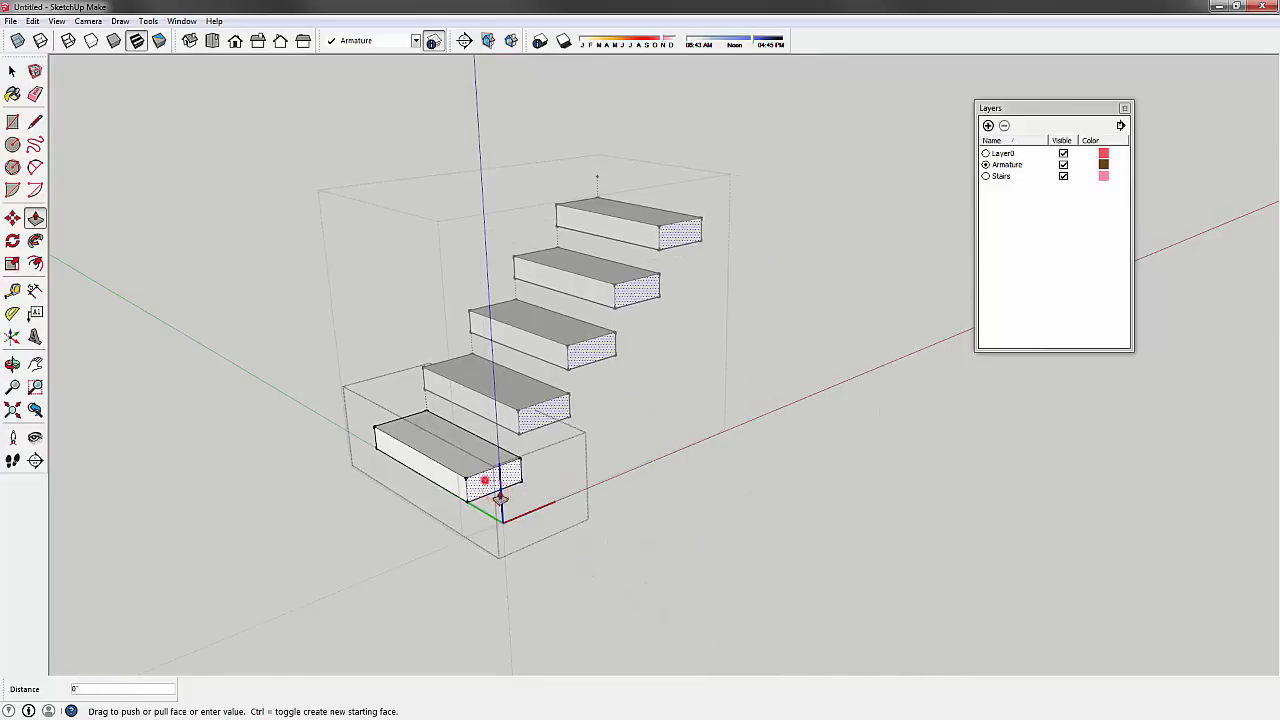
pyautogui.click(606, 540)
# - Draw a 10" line across the tread's top face near its front end to mark off a narrow strip
pyautogui.moveTo(606, 540)
pyautogui.mouseDown(button='middle')
pyautogui.moveTo(537, 474)
pyautogui.moveTo(546, 509)
pyautogui.moveTo(509, 537)
pyautogui.mouseUp(button='middle')
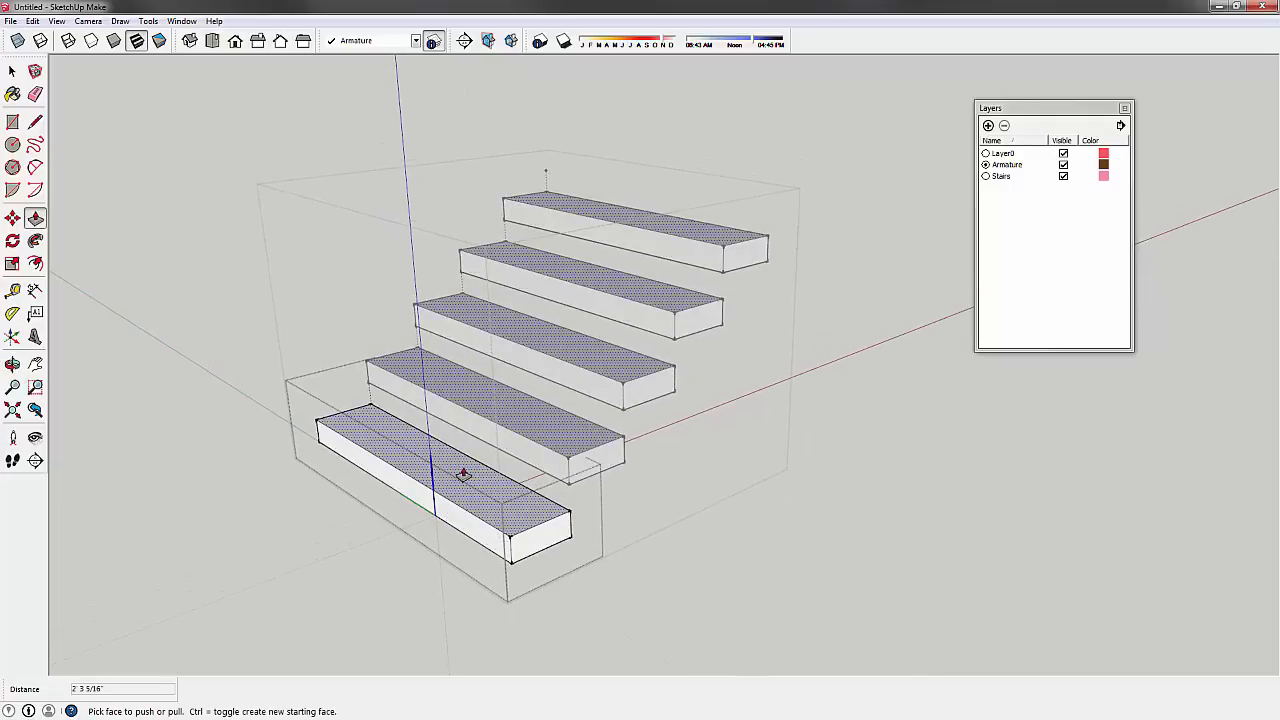
pyautogui.press('l')
pyautogui.scroll(3, 527, 480)
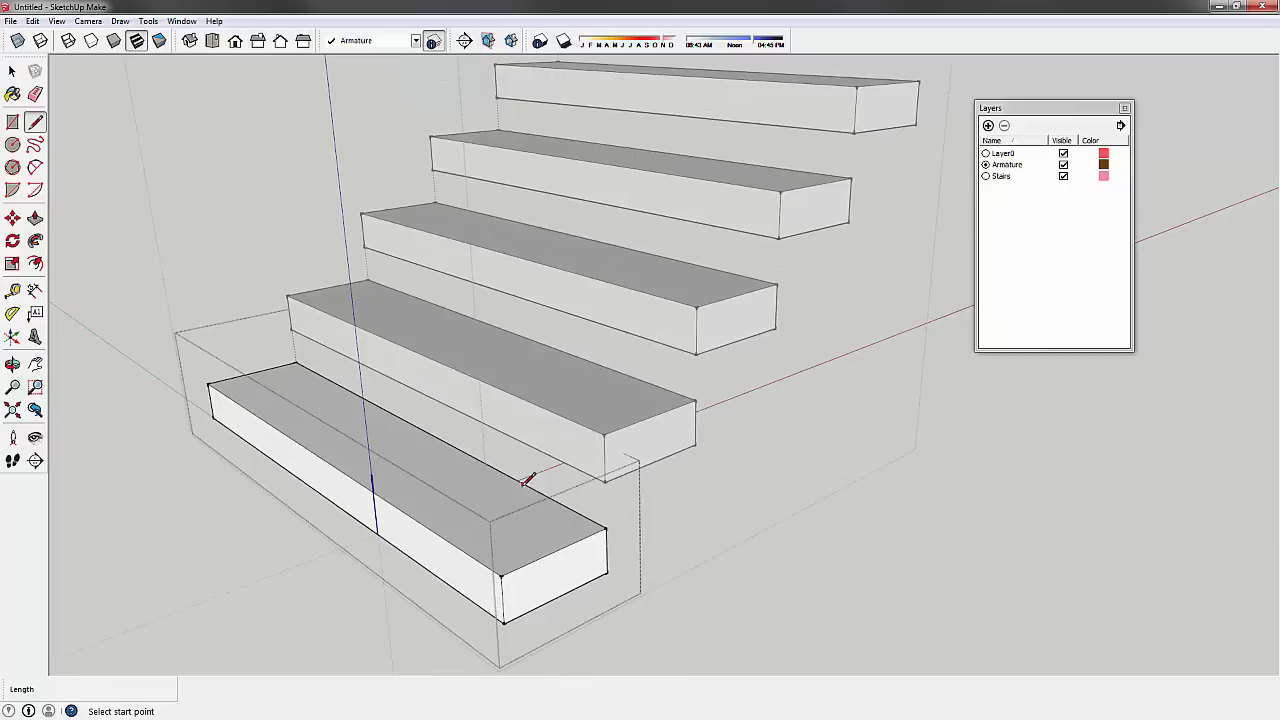
pyautogui.click(484, 563)
pyautogui.click(590, 512)
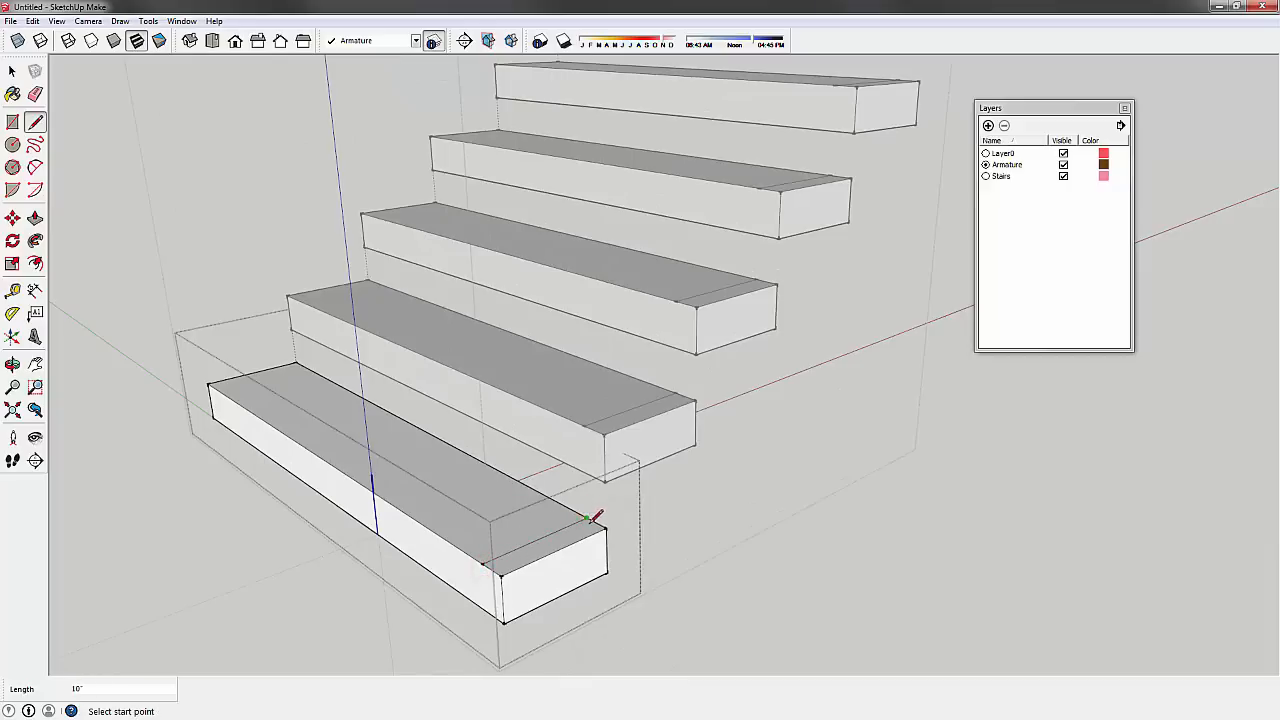
# - Pull the narrow strip on the tread's front end up into a raised block, lower its top about 1 1/4" and raise it 1/4"
pyautogui.press('p')
pyautogui.click(580, 533)
pyautogui.moveTo(581, 515); pyautogui.dragTo(265, 474, button='middle')
pyautogui.click(527, 517)
pyautogui.click(526, 523)
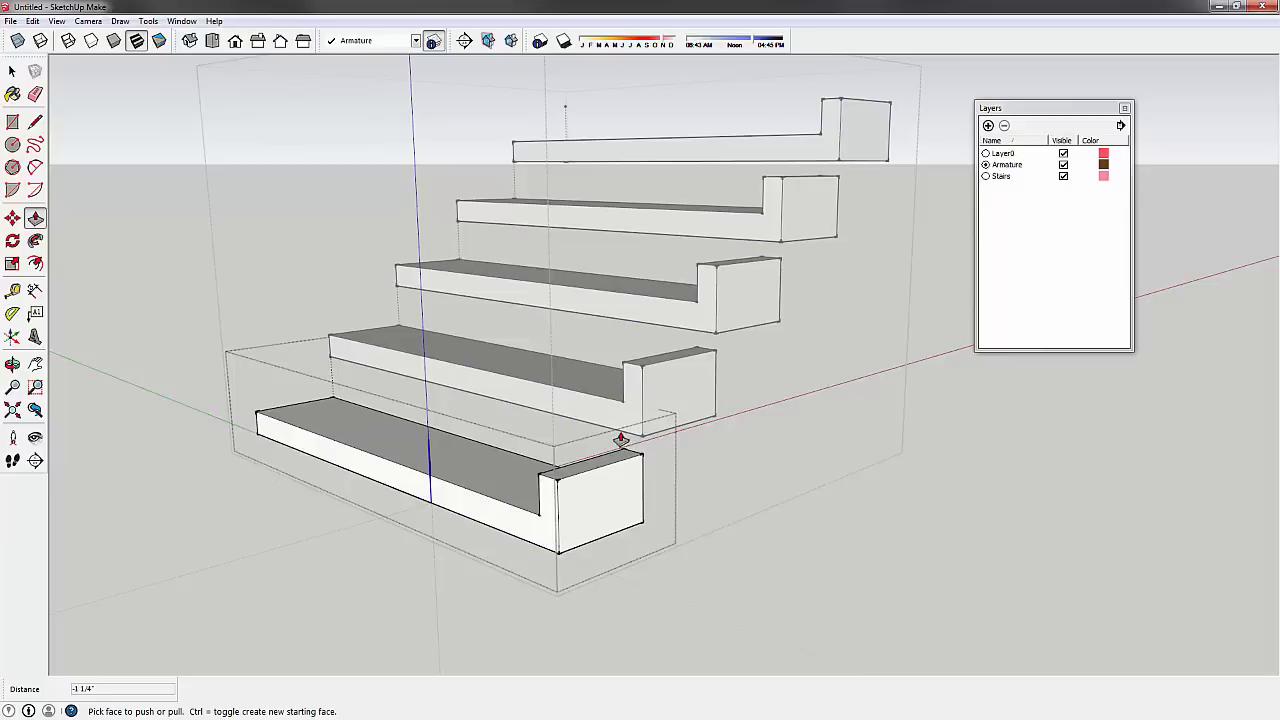
pyautogui.click(610, 462)
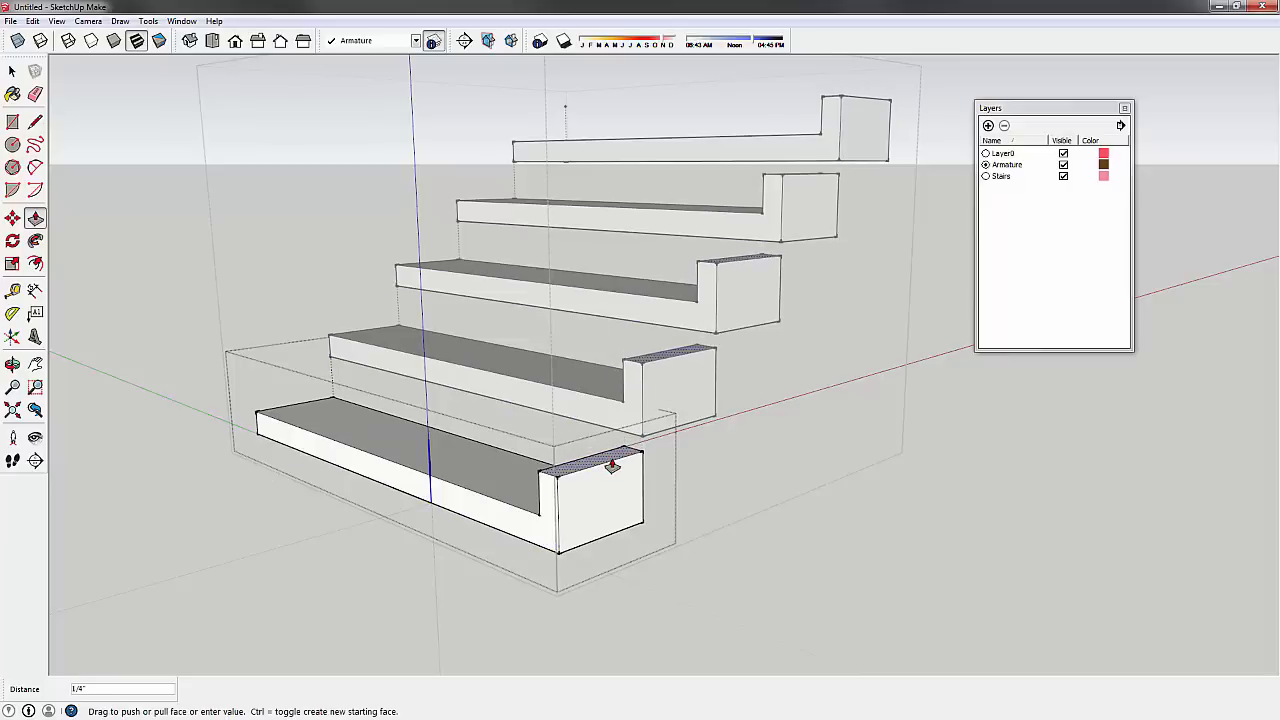
pyautogui.click(612, 460)
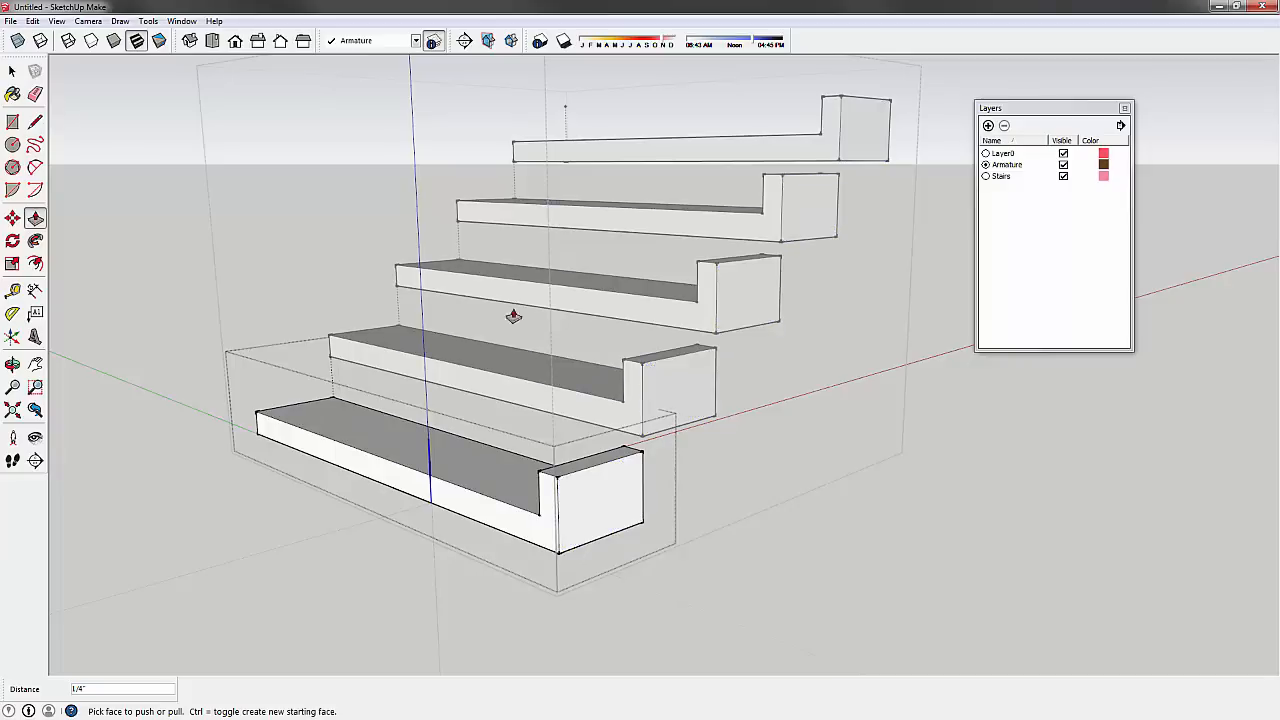
# - Finish editing the tread component and close the stair group that contains it
pyautogui.click(13, 72)
pyautogui.doubleClick(220, 174)
pyautogui.moveTo(715, 405); pyautogui.dragTo(800, 354, button='middle')
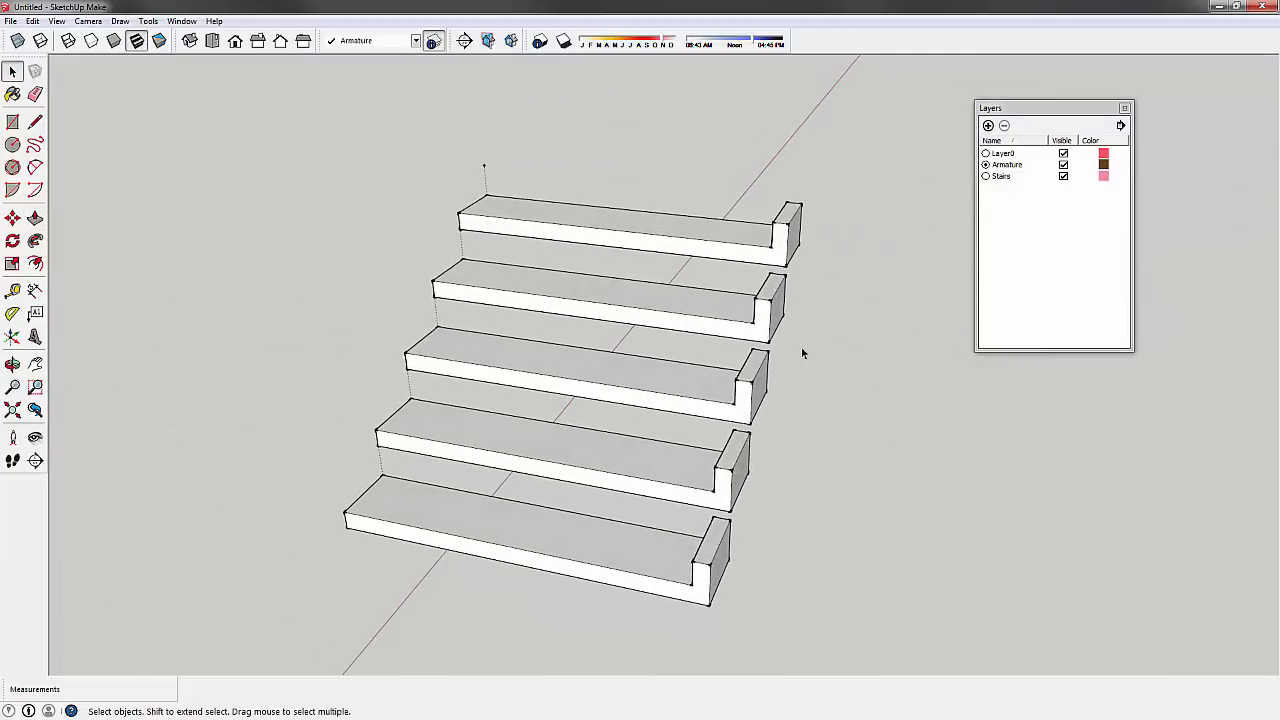
# - Compare the five-tread group with the original staircase beside the wall, selecting each as a whole
pyautogui.click(754, 339)
pyautogui.moveTo(827, 462); pyautogui.dragTo(591, 533, button='middle')
pyautogui.scroll(-3, 592, 511)
pyautogui.scroll(-2, 522, 457)
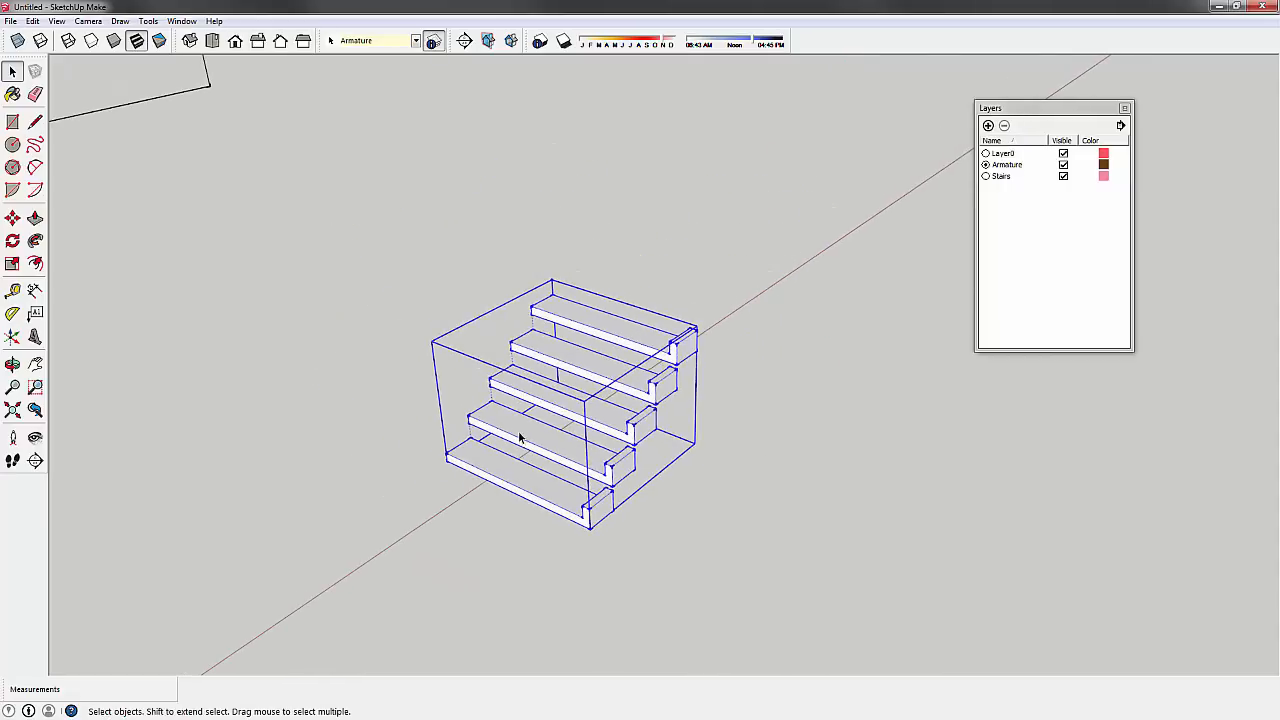
pyautogui.moveTo(493, 440); pyautogui.dragTo(502, 338, button='middle')
pyautogui.click(584, 428)
pyautogui.scroll(-2, 660, 410)
pyautogui.scroll(-2, 580, 346)
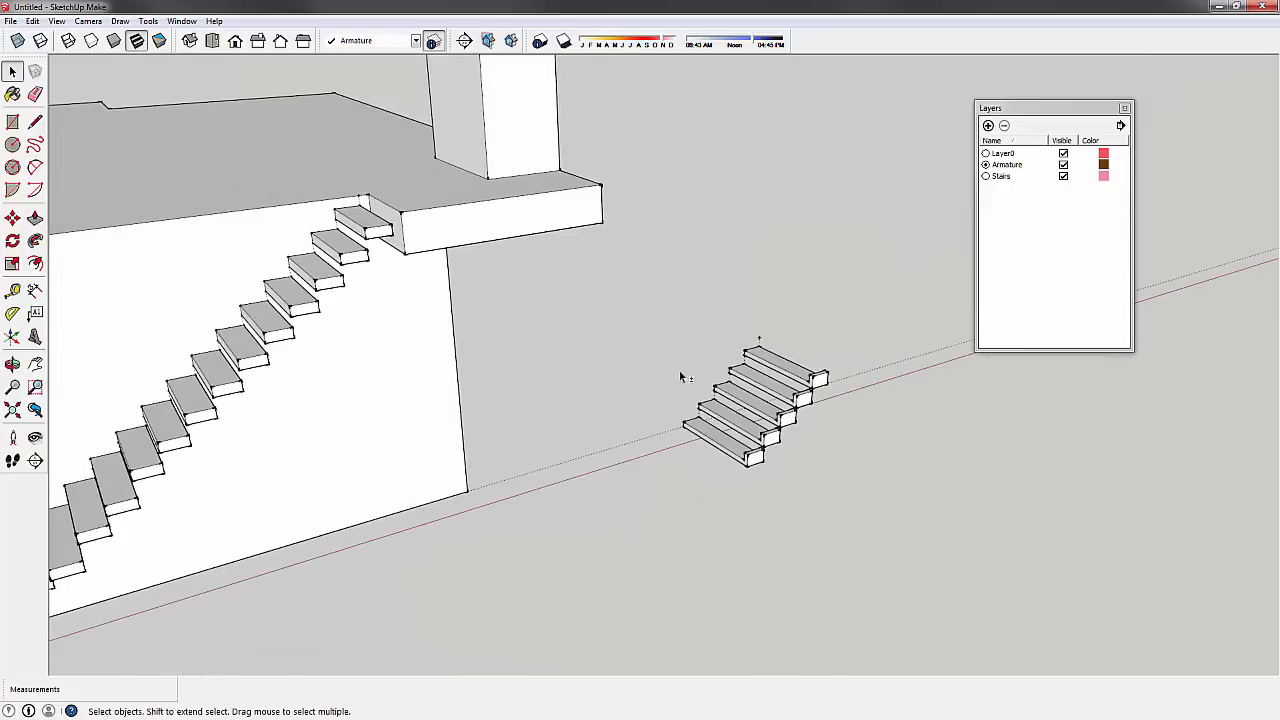
pyautogui.keyDown('shift'); pyautogui.moveTo(680, 371); pyautogui.dragTo(776, 308, button='middle'); pyautogui.keyUp('shift')
pyautogui.scroll(1, 849, 367)
pyautogui.scroll(-2, 187, 501)
pyautogui.moveTo(306, 463); pyautogui.dragTo(592, 361, button='middle')
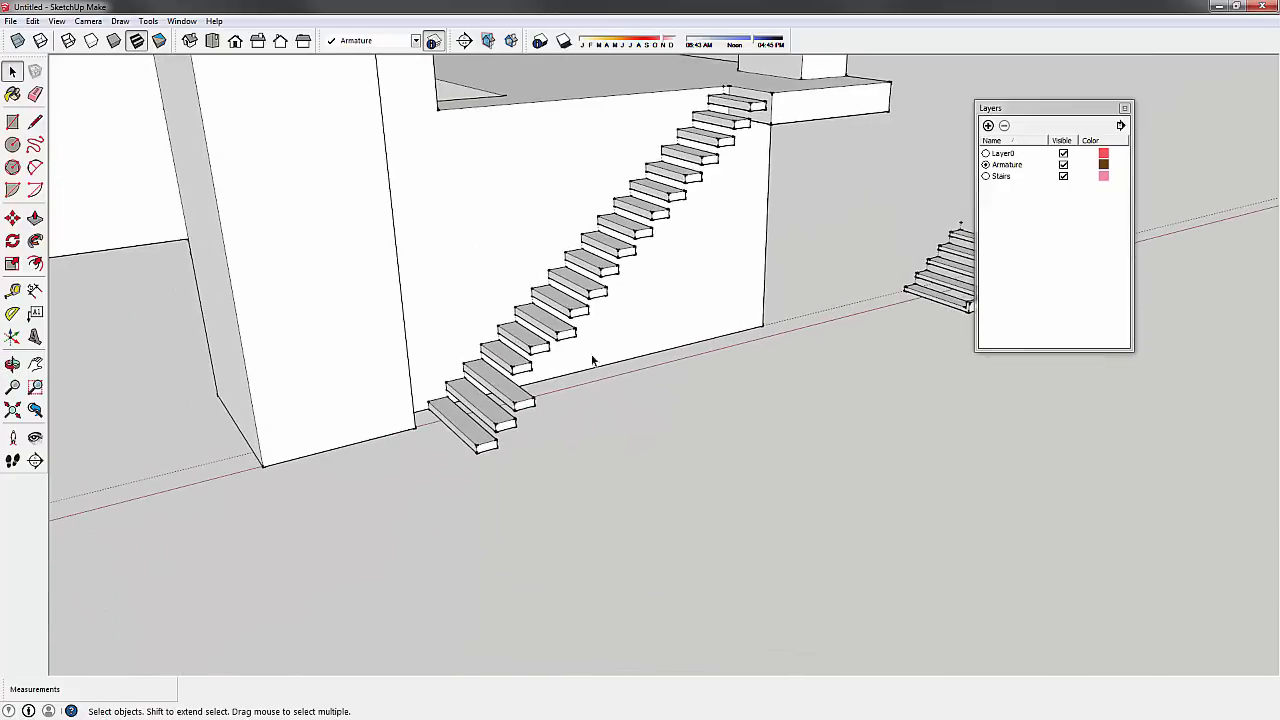
pyautogui.moveTo(687, 345); pyautogui.dragTo(475, 342, button='middle')
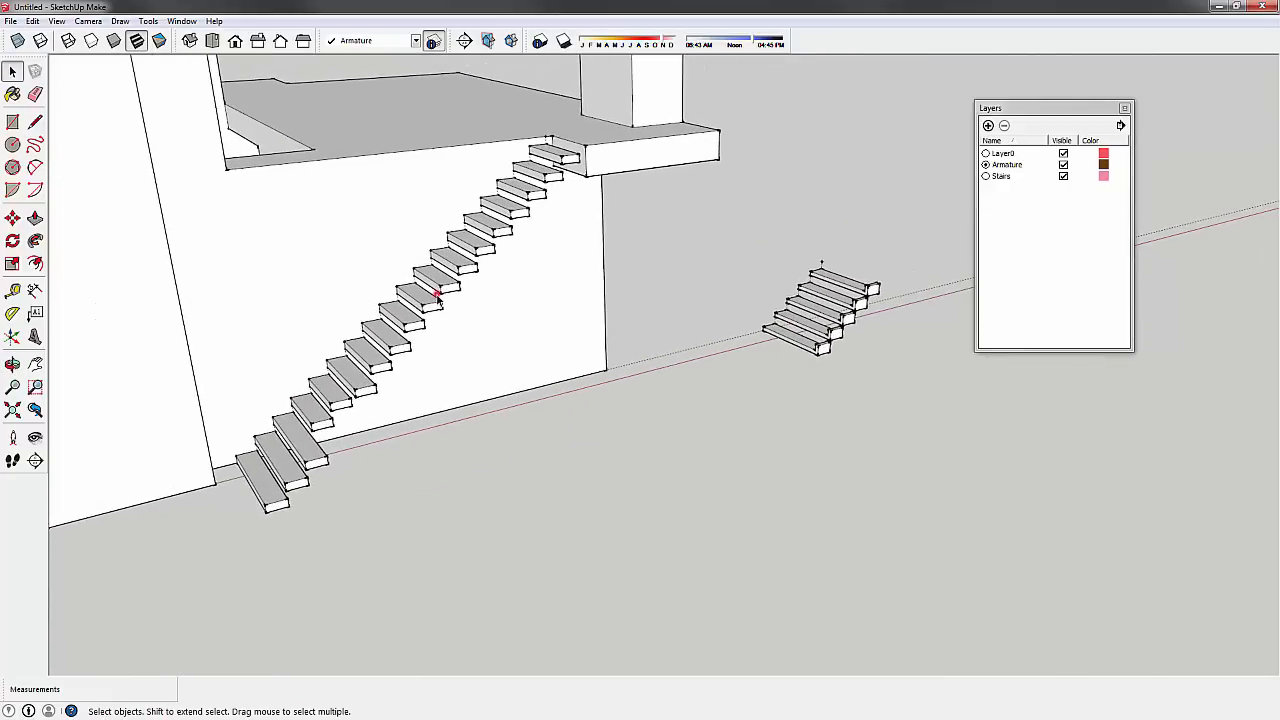
pyautogui.click(280, 486)
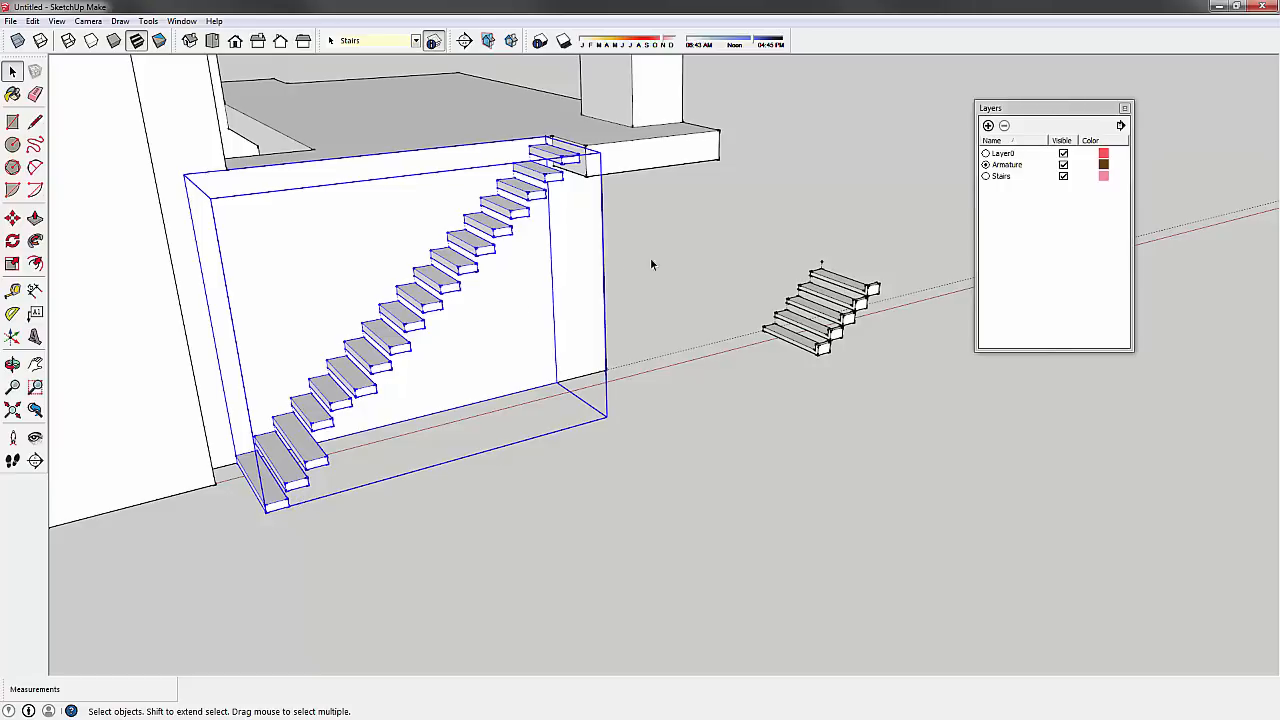
# - Select the five-tread group again and examine its identical raised tread ends from close range
pyautogui.click(841, 276)
pyautogui.keyDown('shift'); pyautogui.moveTo(849, 251); pyautogui.dragTo(722, 305, button='middle'); pyautogui.keyUp('shift')
pyautogui.scroll(3, 722, 305)
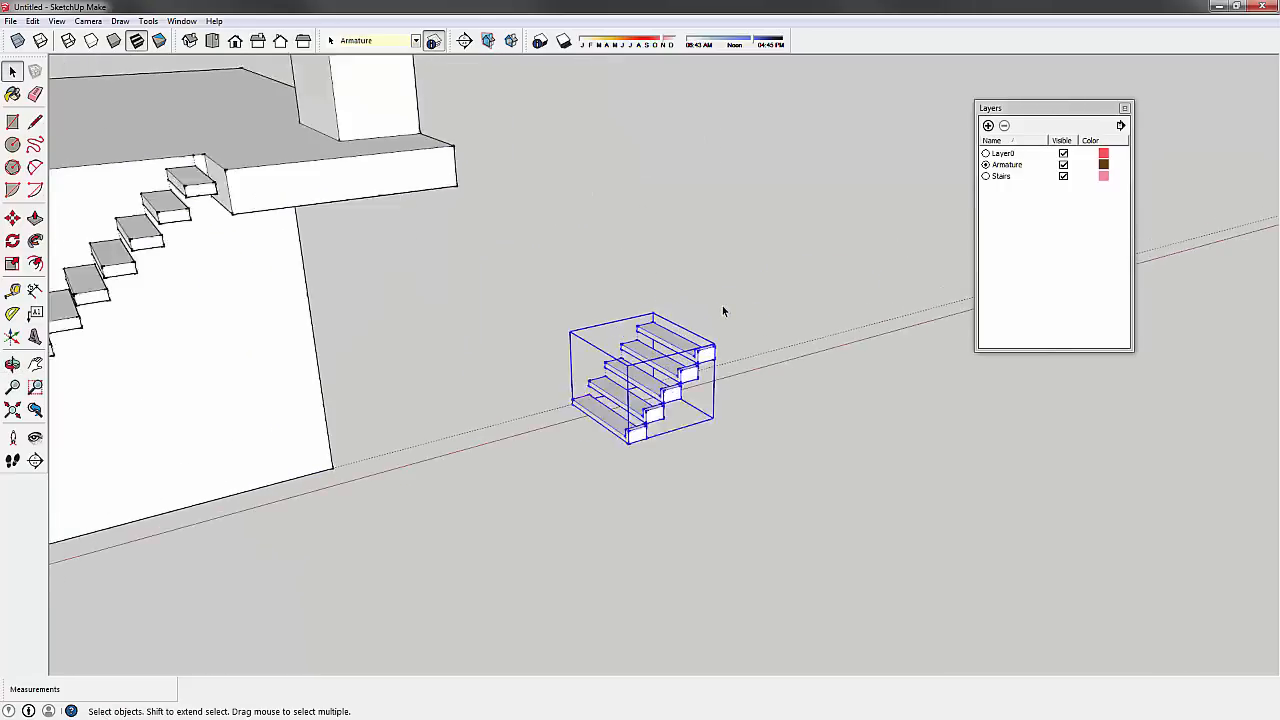
pyautogui.click(722, 305)
pyautogui.moveTo(794, 356); pyautogui.dragTo(640, 362, button='middle')
pyautogui.scroll(3, 640, 362)
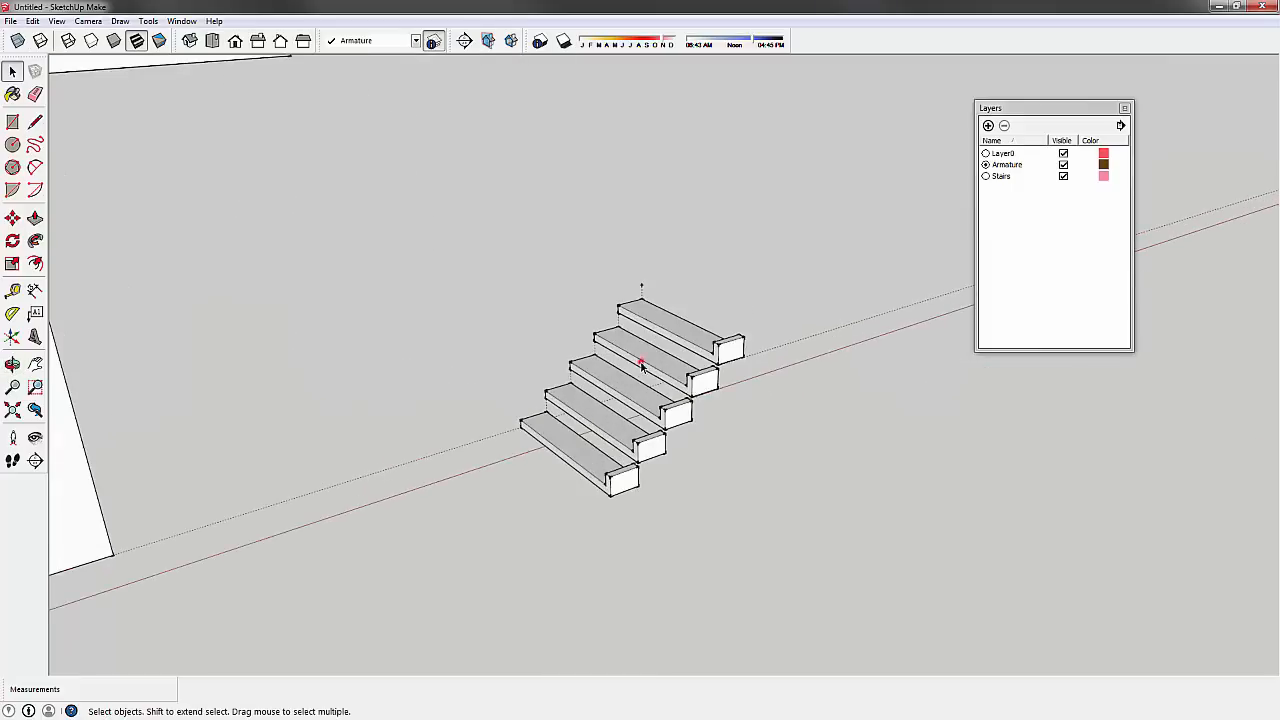
pyautogui.click(640, 360)
pyautogui.click(531, 196)
pyautogui.click(490, 229)
pyautogui.moveTo(489, 351); pyautogui.dragTo(789, 366, button='middle')
pyautogui.scroll(-3, 783, 369)
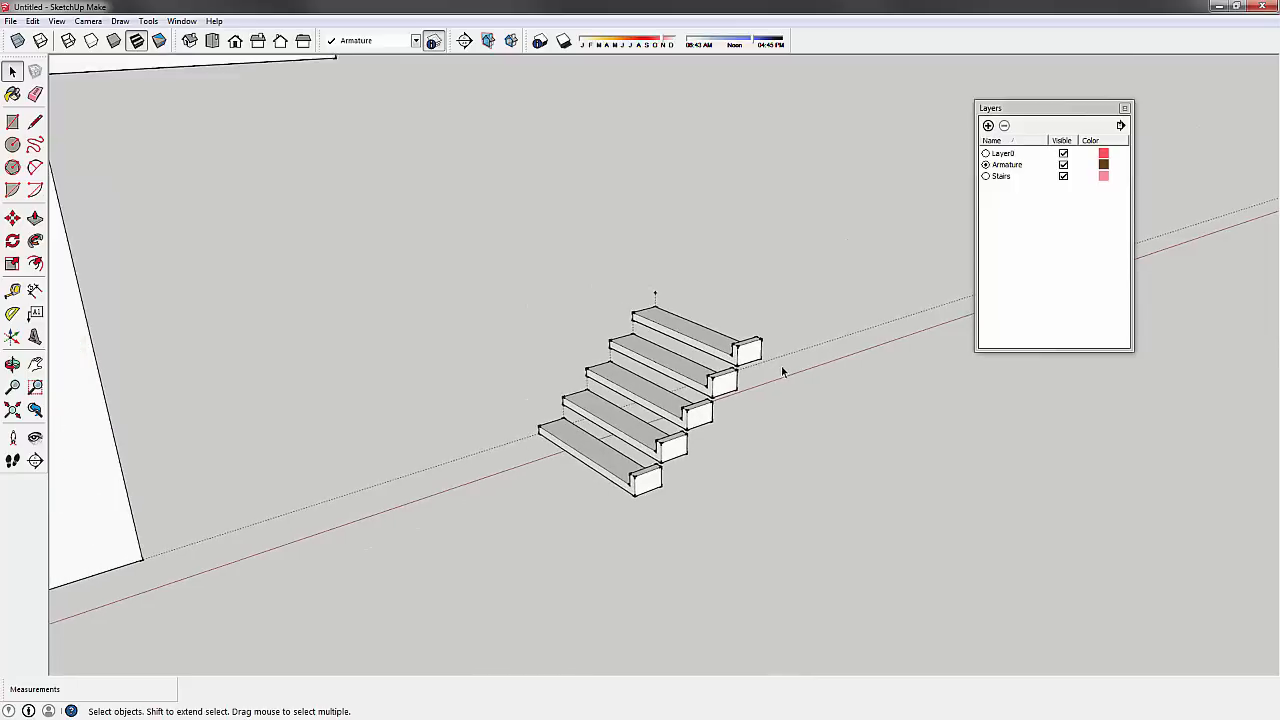
pyautogui.scroll(-2, 778, 367)
# - Move the five-tread stair group toward the building's wall near the original staircase
pyautogui.click(686, 428)
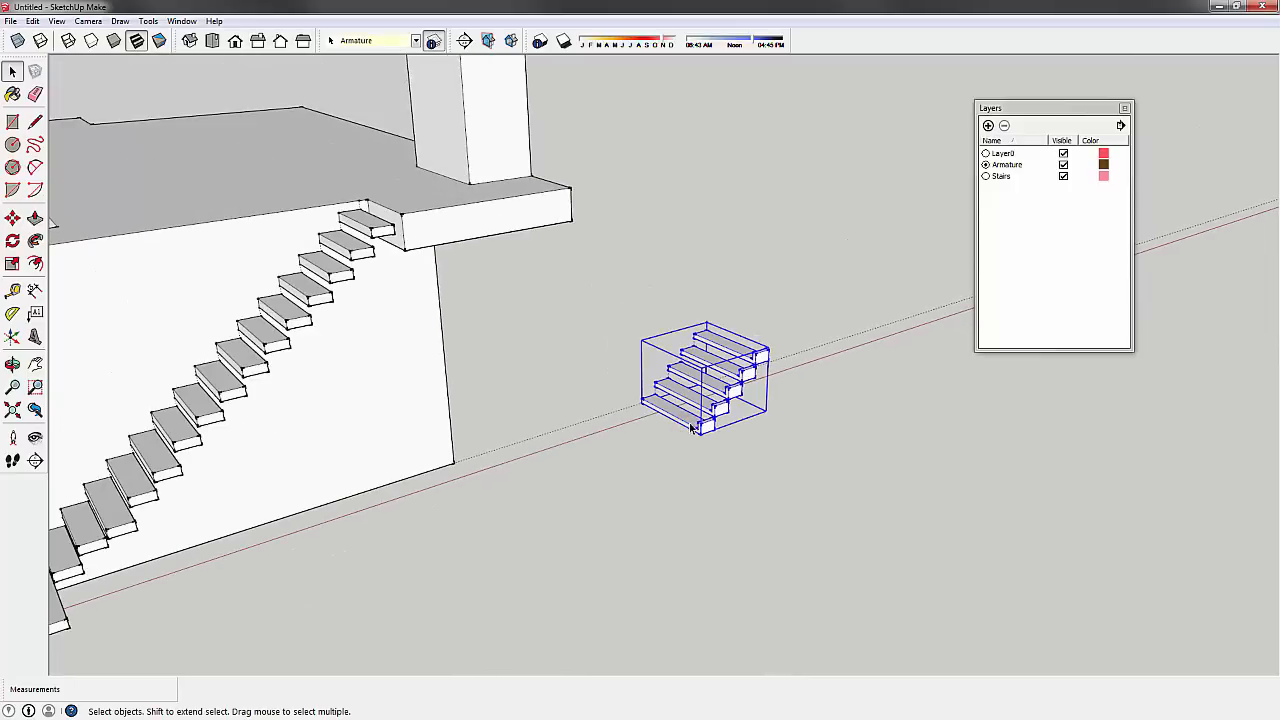
pyautogui.press('m')
pyautogui.scroll(-3, 645, 404)
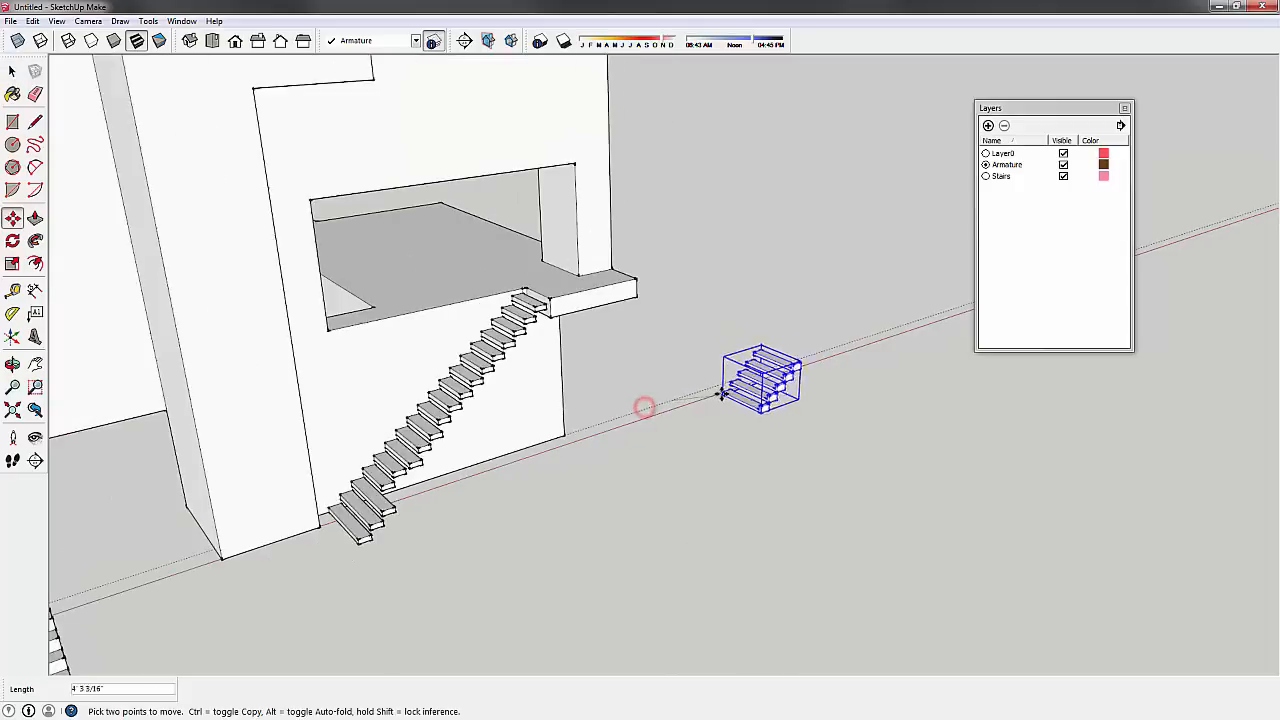
# - Show the Warehouse toolbar and dock it in the top row beside the Shadows tools
pyautogui.click(57, 21)
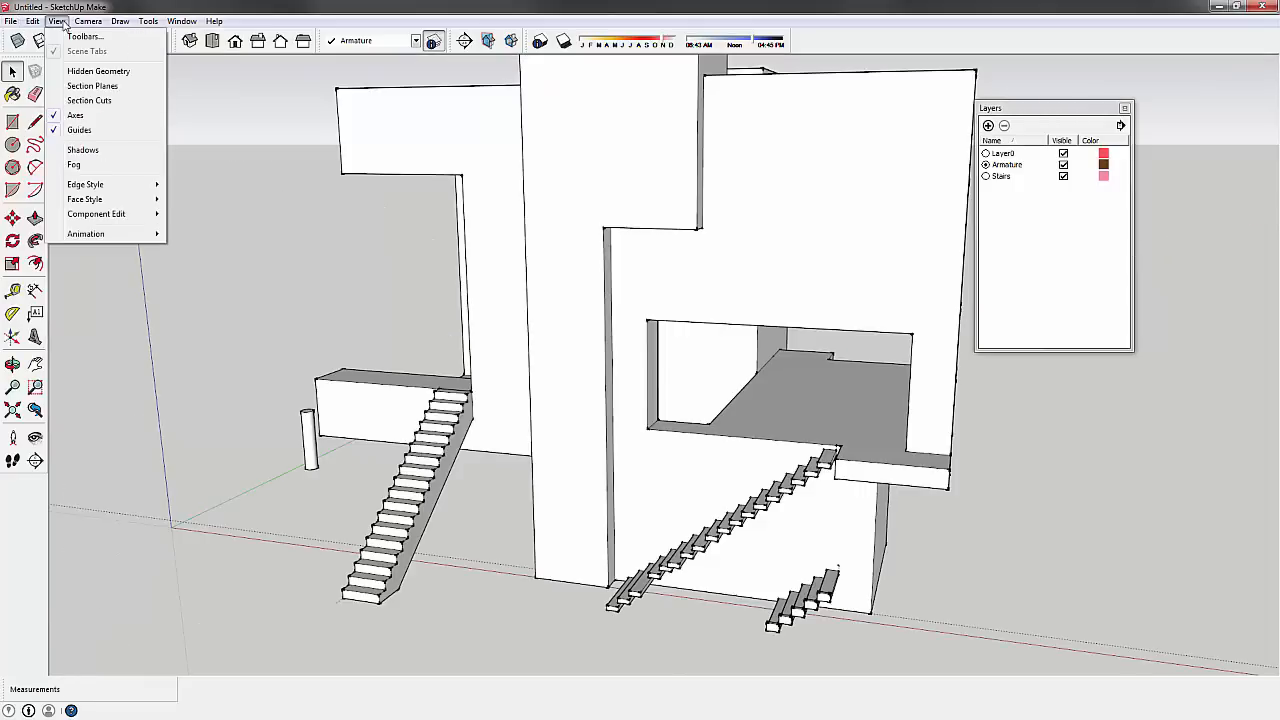
pyautogui.click(70, 36)
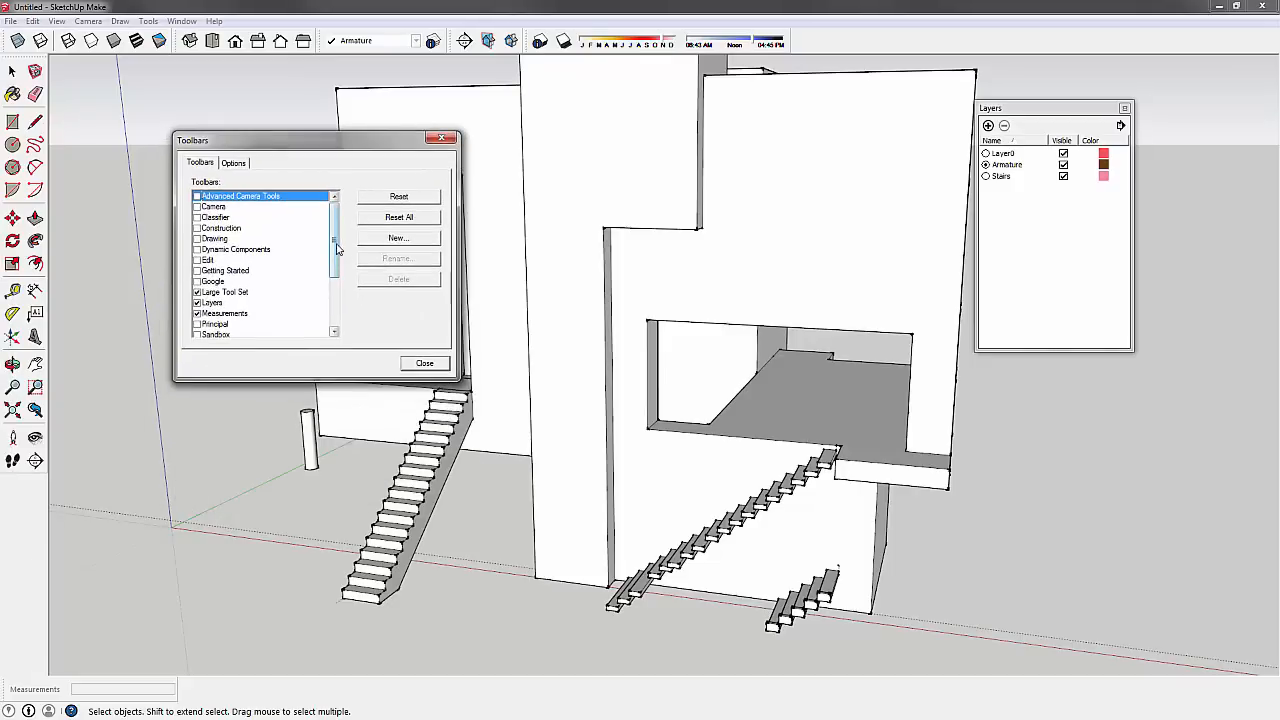
pyautogui.moveTo(337, 249); pyautogui.dragTo(341, 305)
pyautogui.click(226, 325)
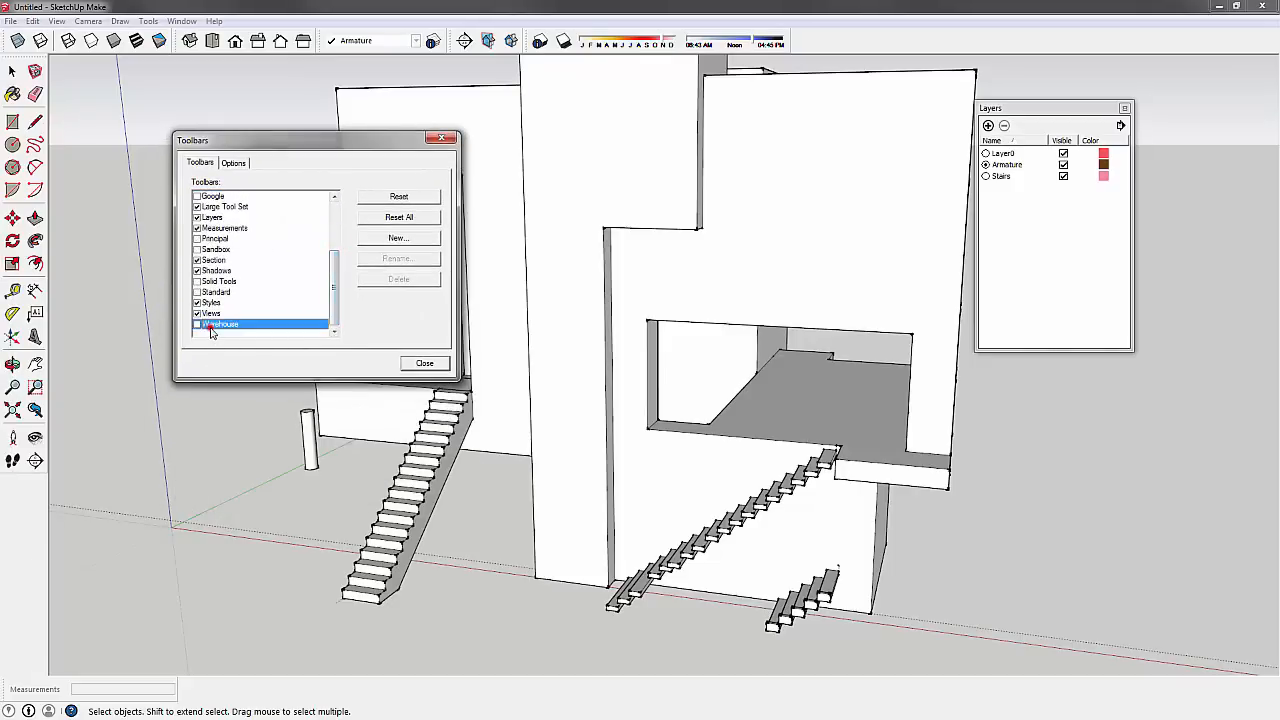
pyautogui.click(197, 324)
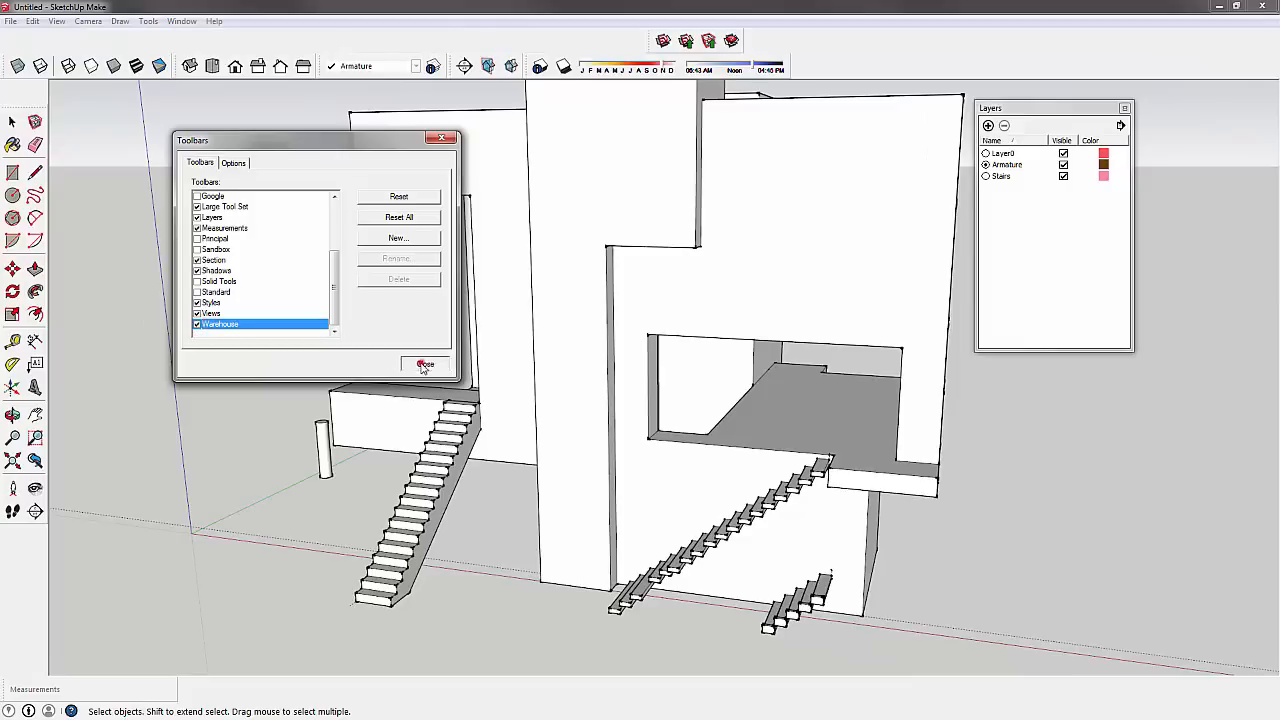
pyautogui.click(424, 363)
pyautogui.moveTo(648, 40); pyautogui.dragTo(788, 66)
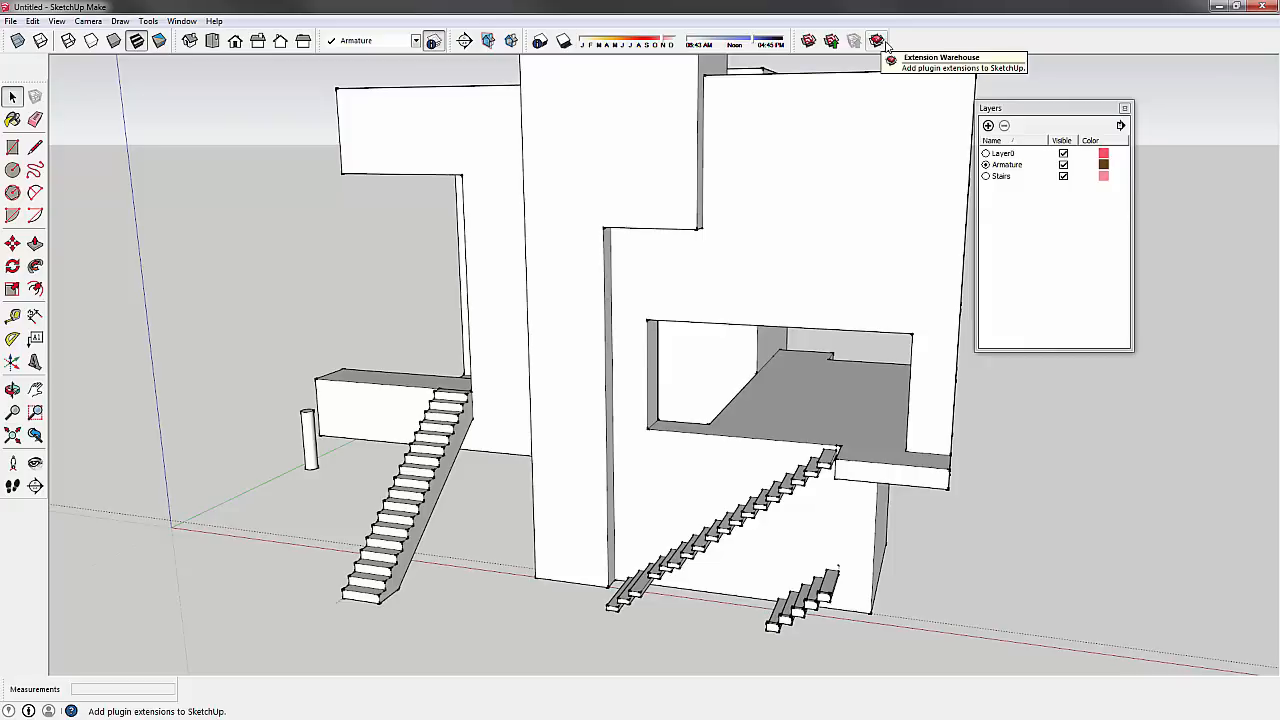
# - Open the 3D Warehouse and look through the featured models and the rest of its home page
pyautogui.click(808, 40)
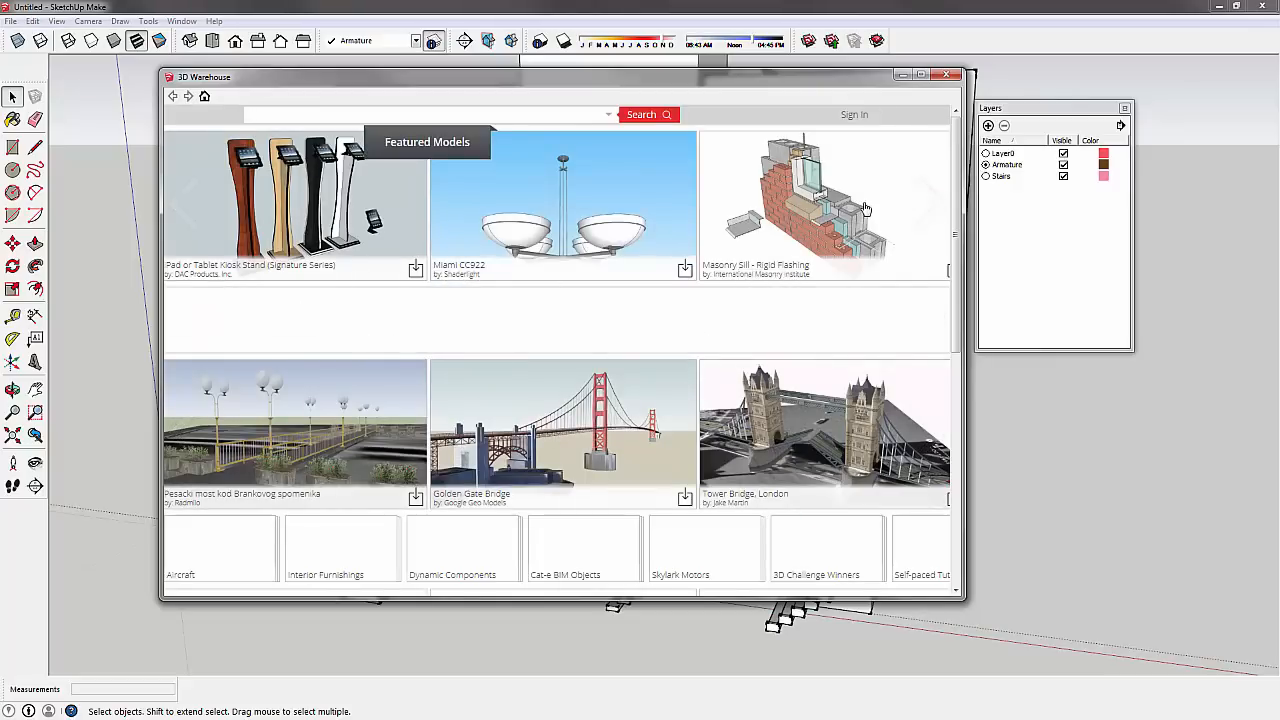
pyautogui.click(933, 205)
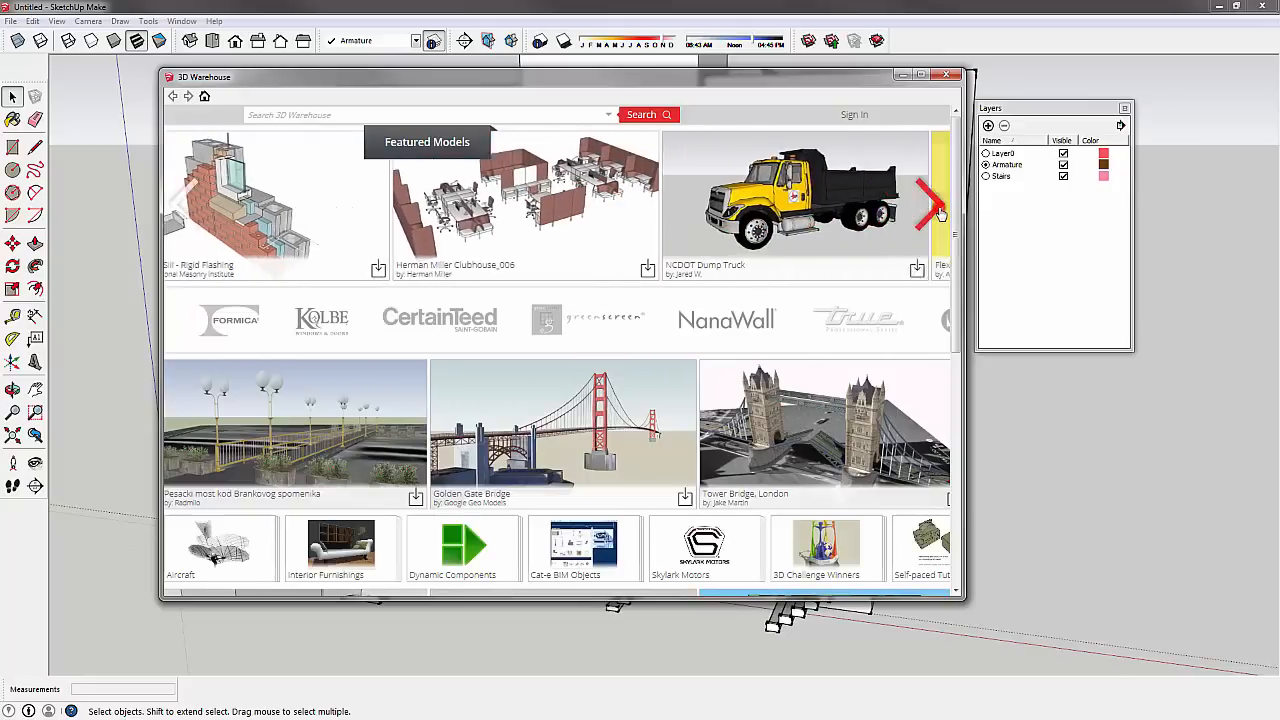
pyautogui.click(940, 213)
pyautogui.click(940, 213)
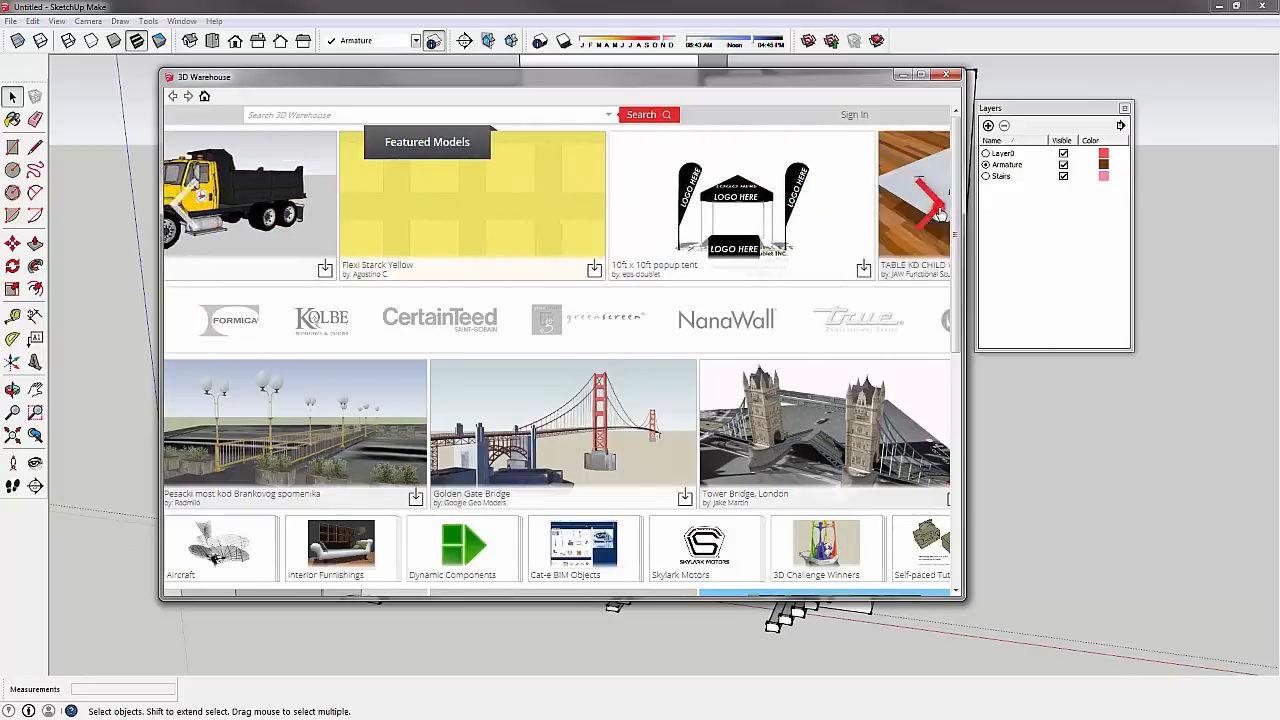
pyautogui.click(940, 213)
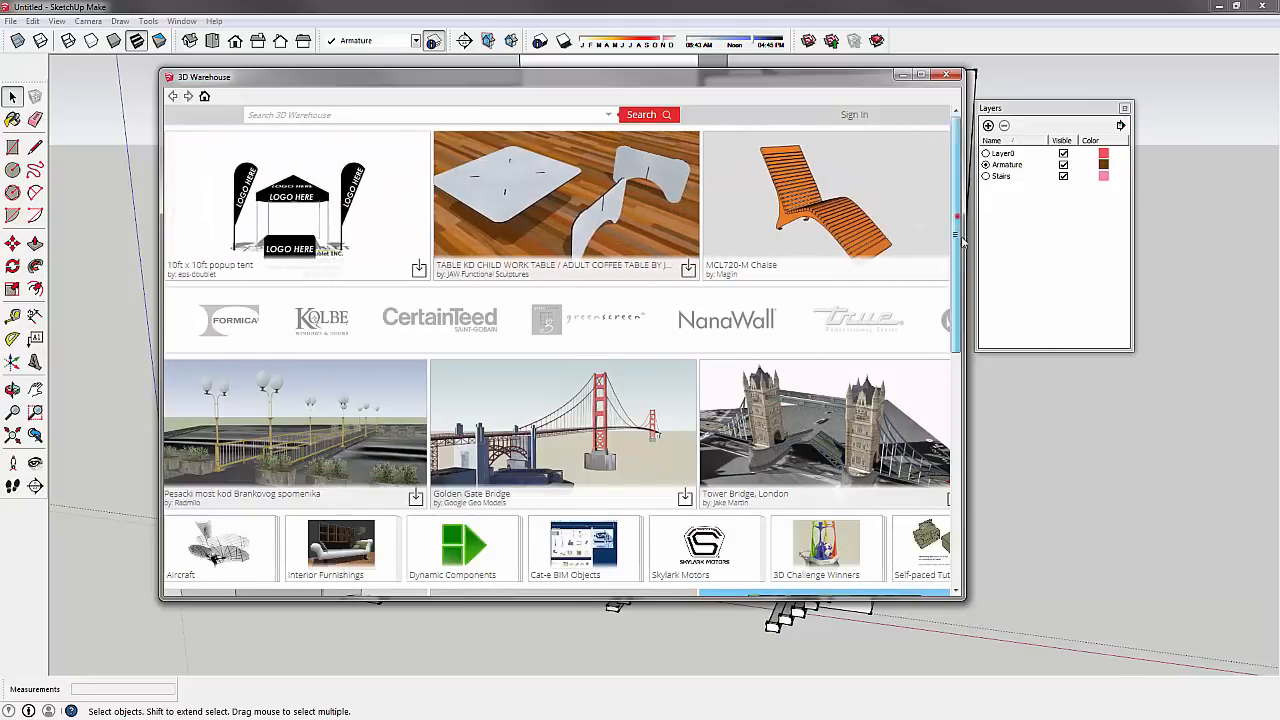
pyautogui.moveTo(957, 226); pyautogui.dragTo(1003, 486)
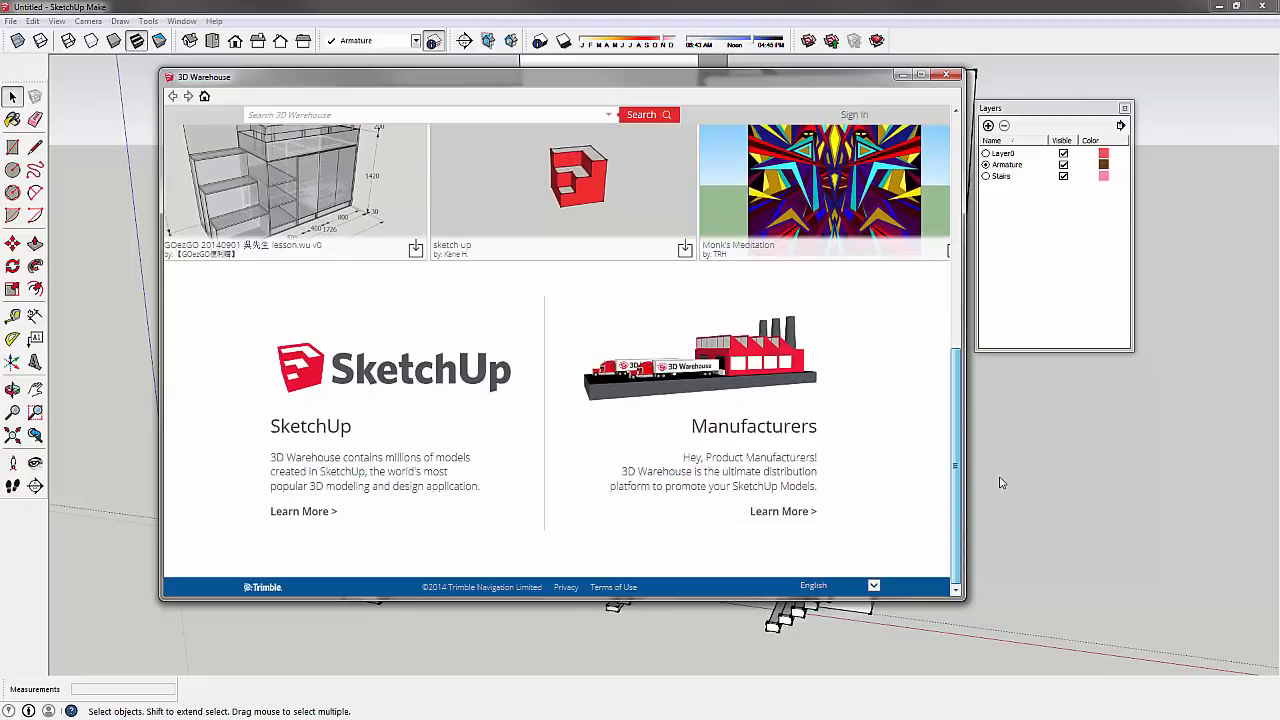
pyautogui.moveTo(997, 471); pyautogui.dragTo(954, 178)
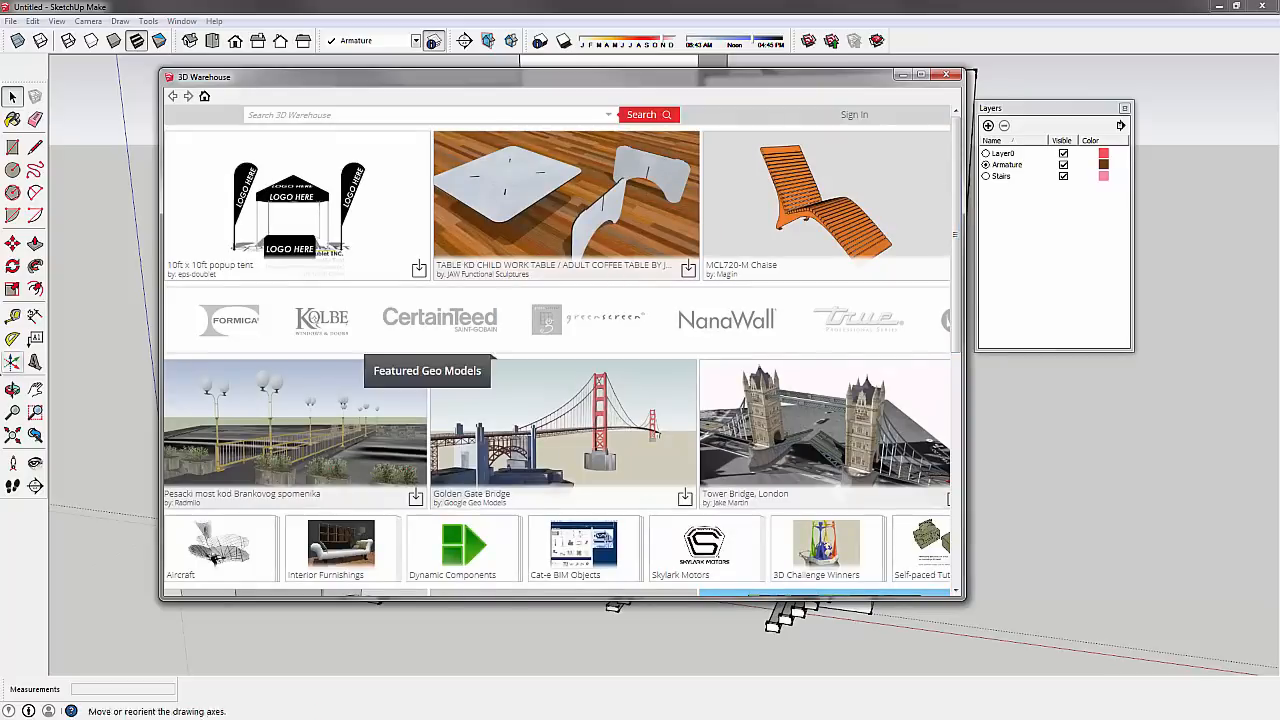
# - Search the 3D Warehouse for "eames chair" and enlarge its window for the results
pyautogui.click(425, 117)
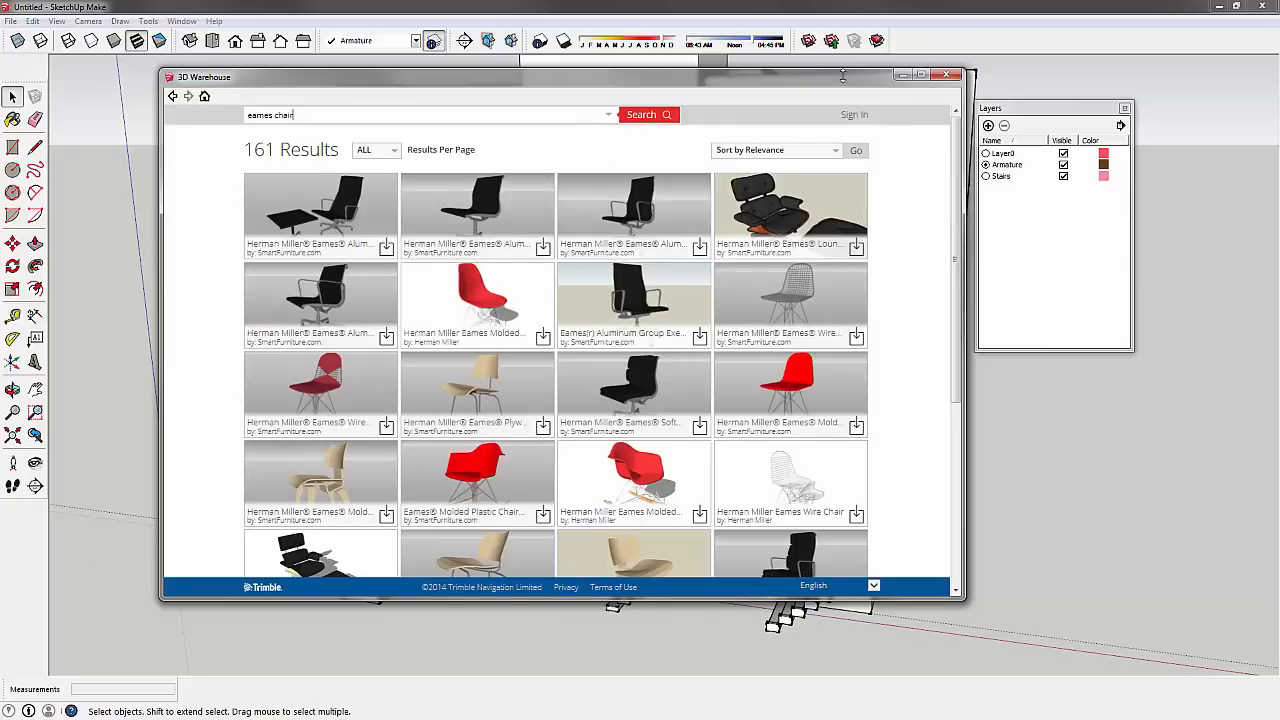
pyautogui.moveTo(843, 76); pyautogui.dragTo(805, 30)
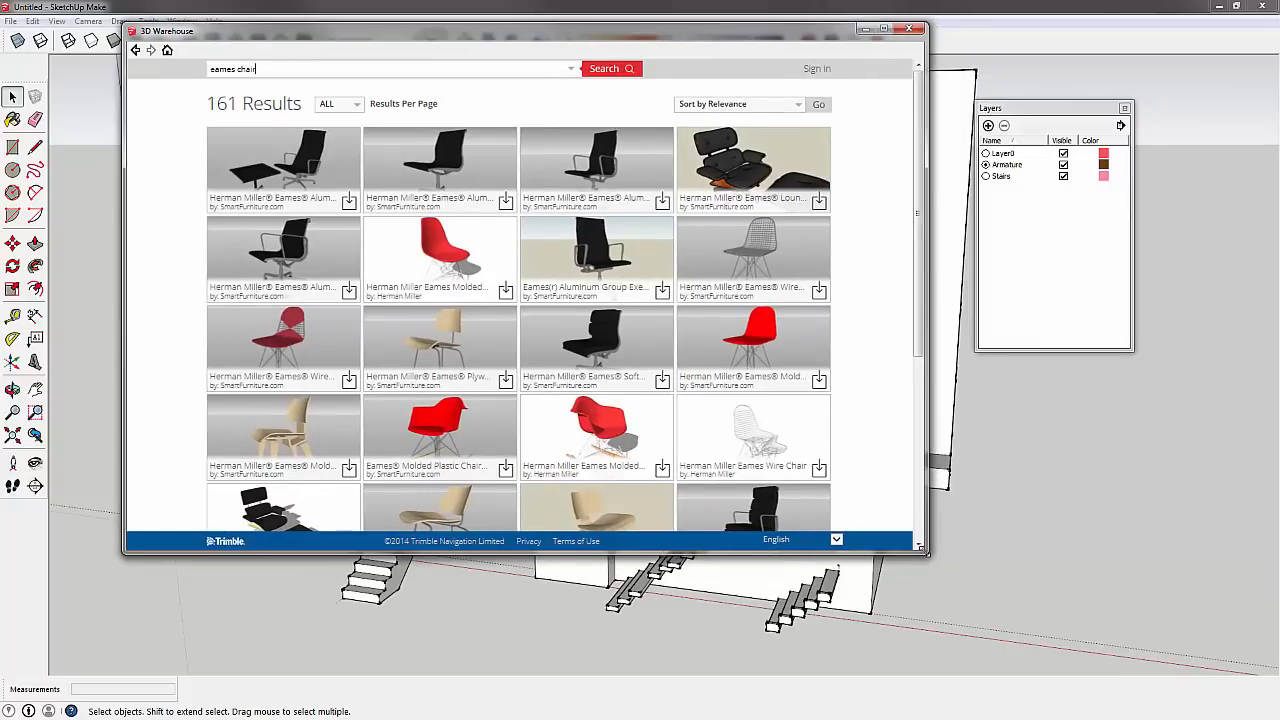
pyautogui.moveTo(927, 550); pyautogui.dragTo(999, 640)
# - Find the dark Eames Lounge Chair by MadeMobile among the results and load it directly into the model
pyautogui.moveTo(986, 242); pyautogui.dragTo(990, 403)
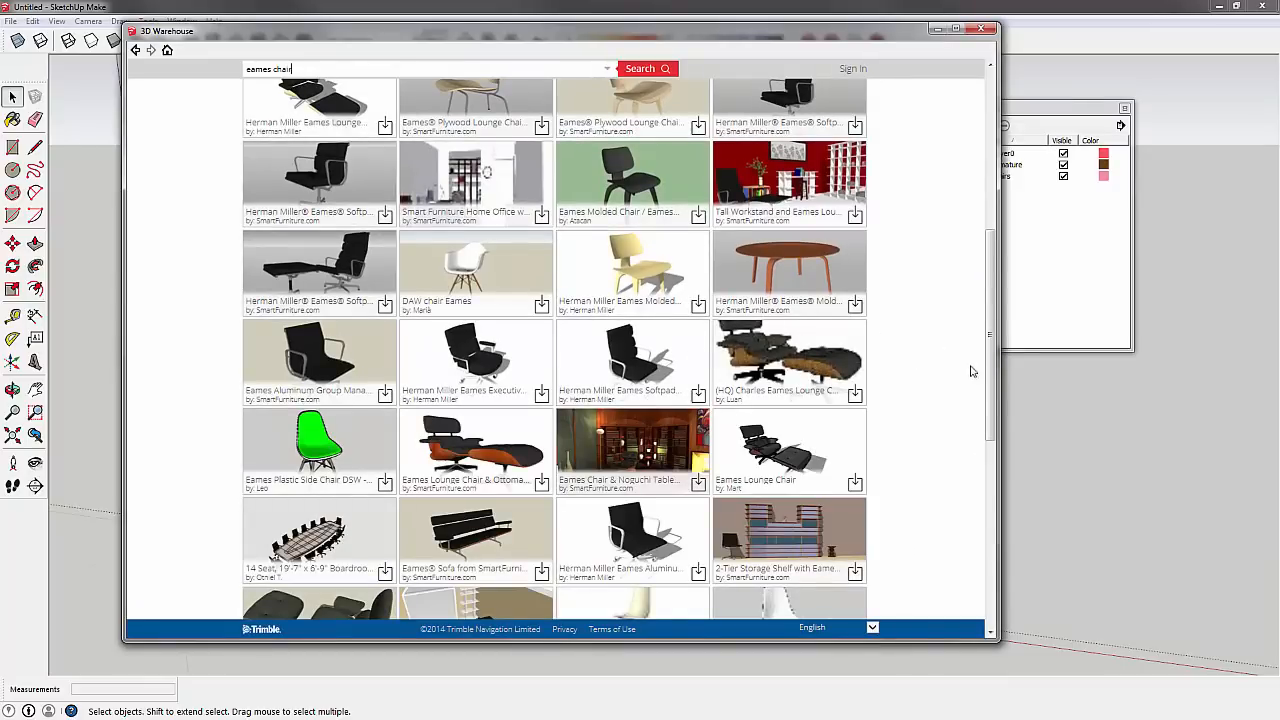
pyautogui.moveTo(997, 325); pyautogui.dragTo(1019, 515)
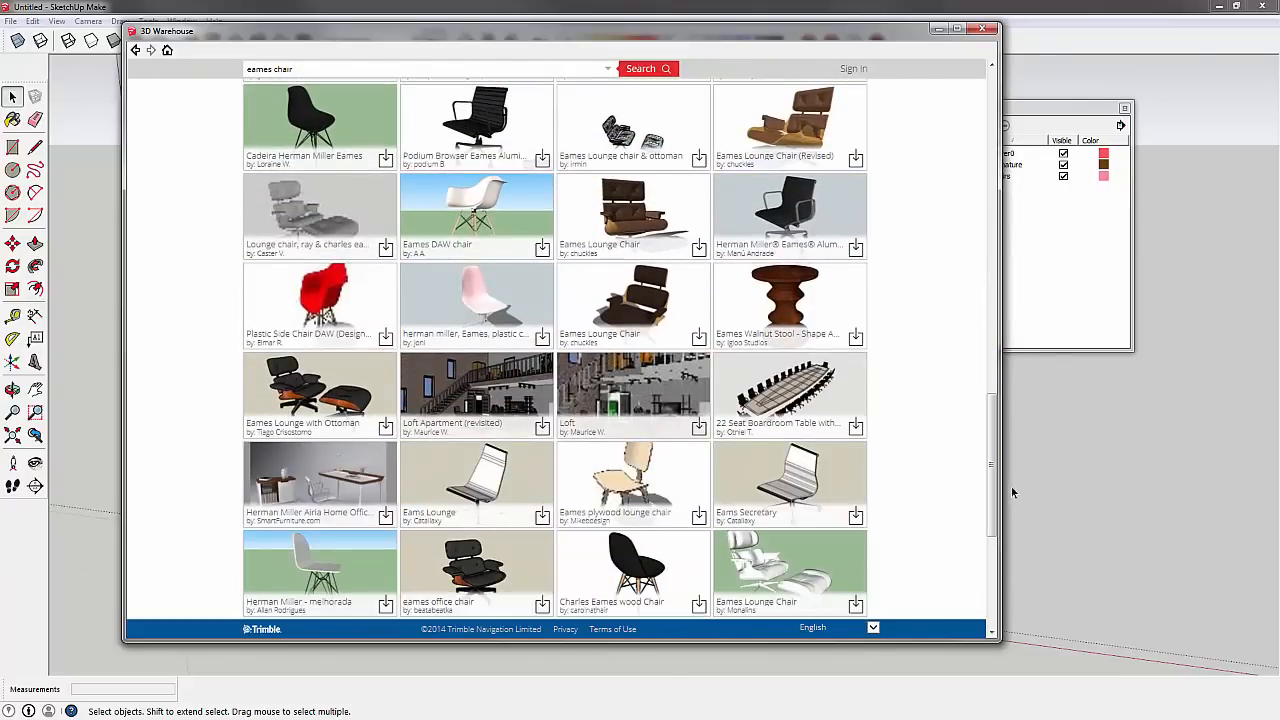
pyautogui.scroll(-5, 992, 476)
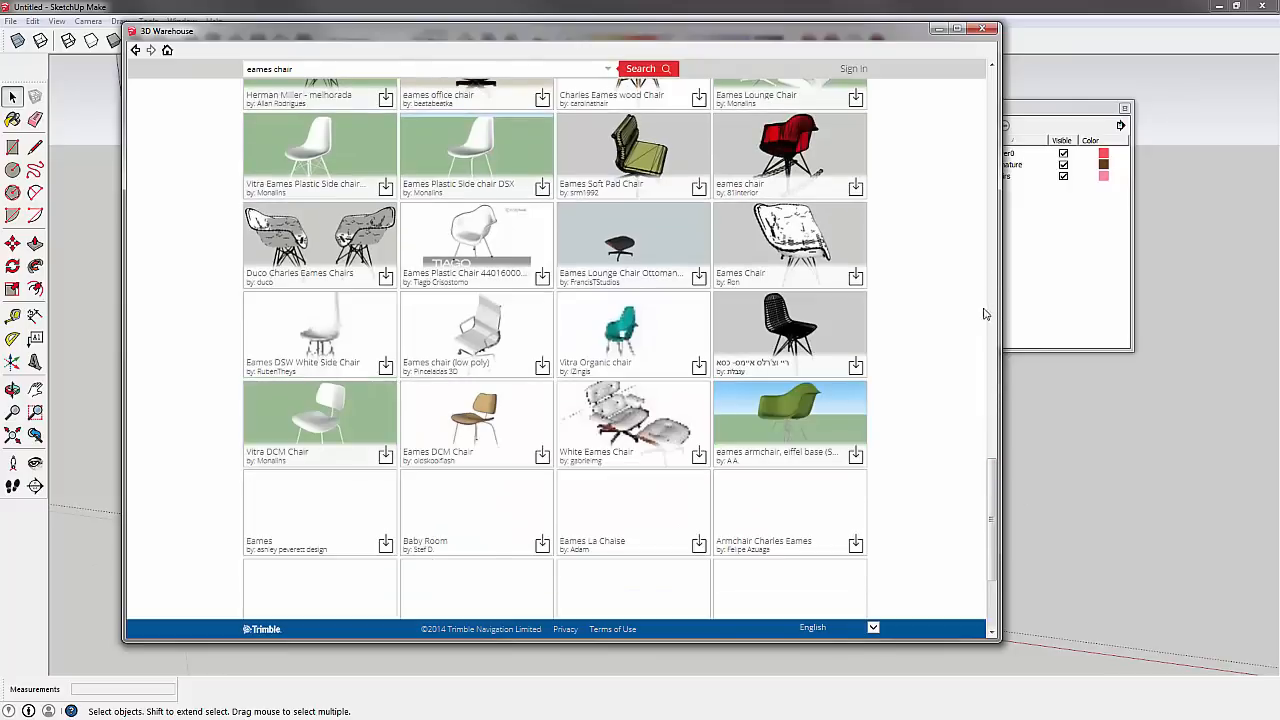
pyautogui.click(990, 255)
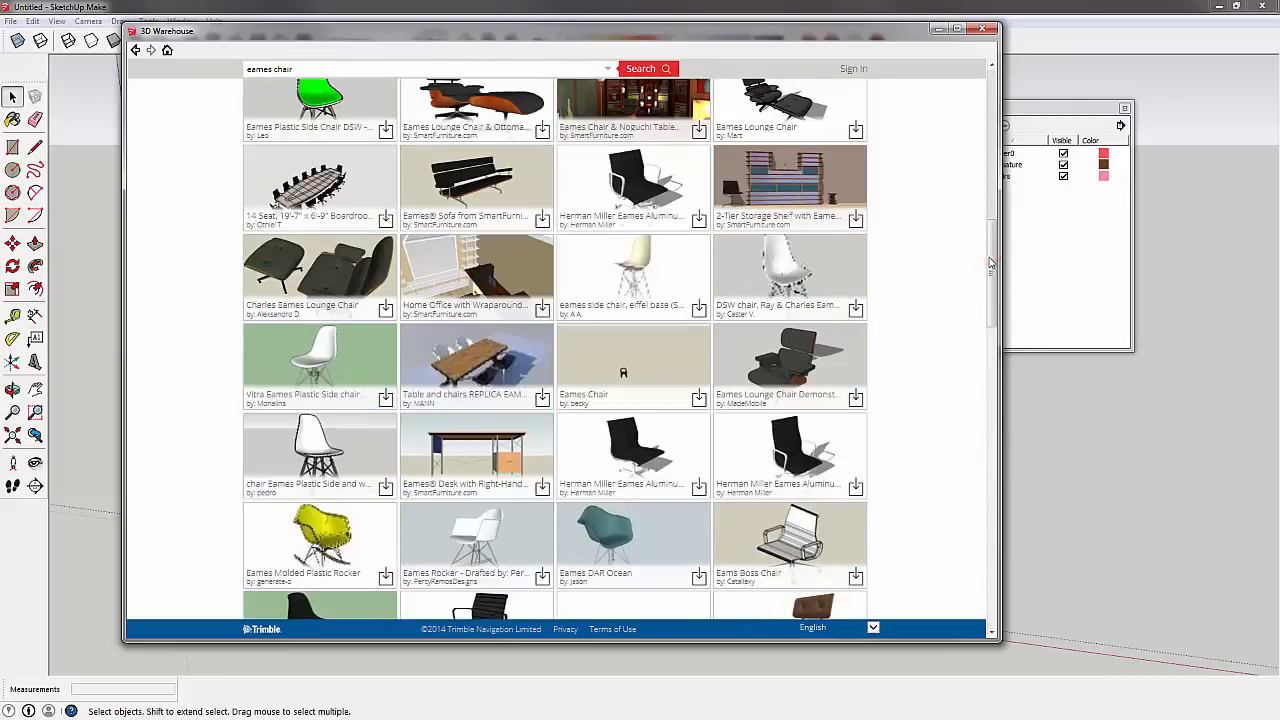
pyautogui.moveTo(992, 261)
pyautogui.mouseDown()
pyautogui.moveTo(982, 224)
pyautogui.moveTo(986, 271)
pyautogui.mouseUp()
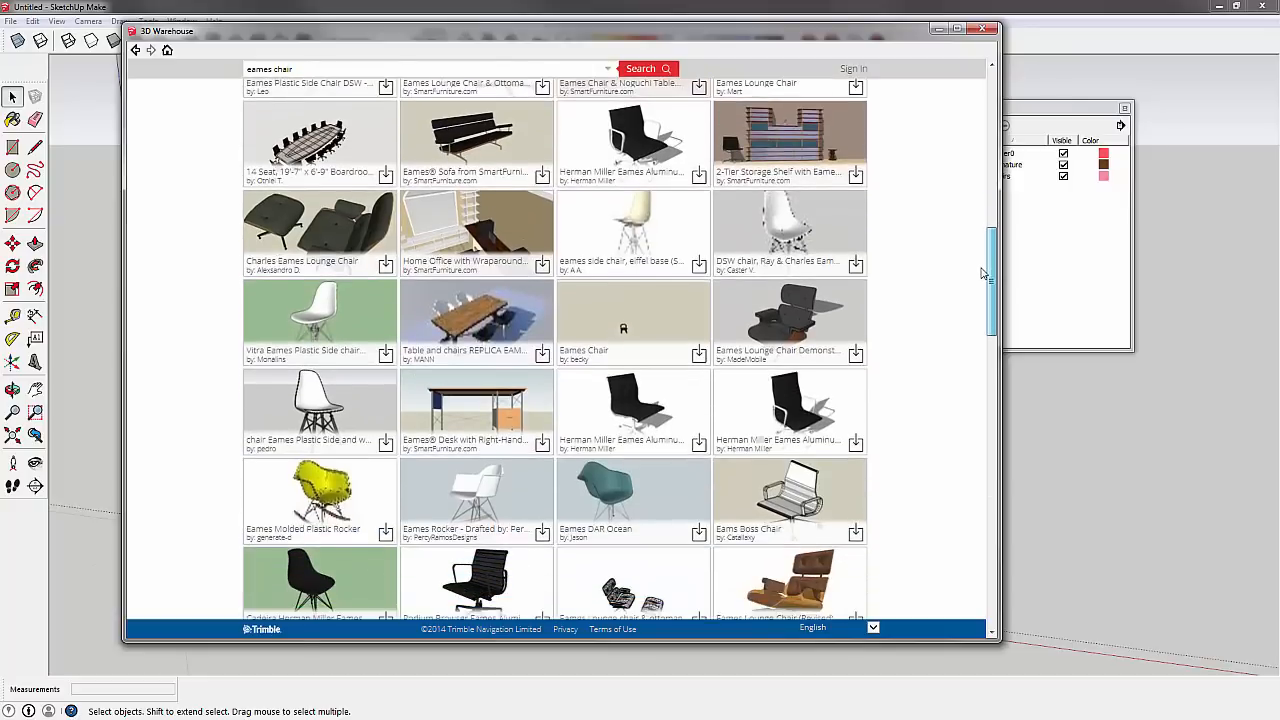
pyautogui.click(856, 355)
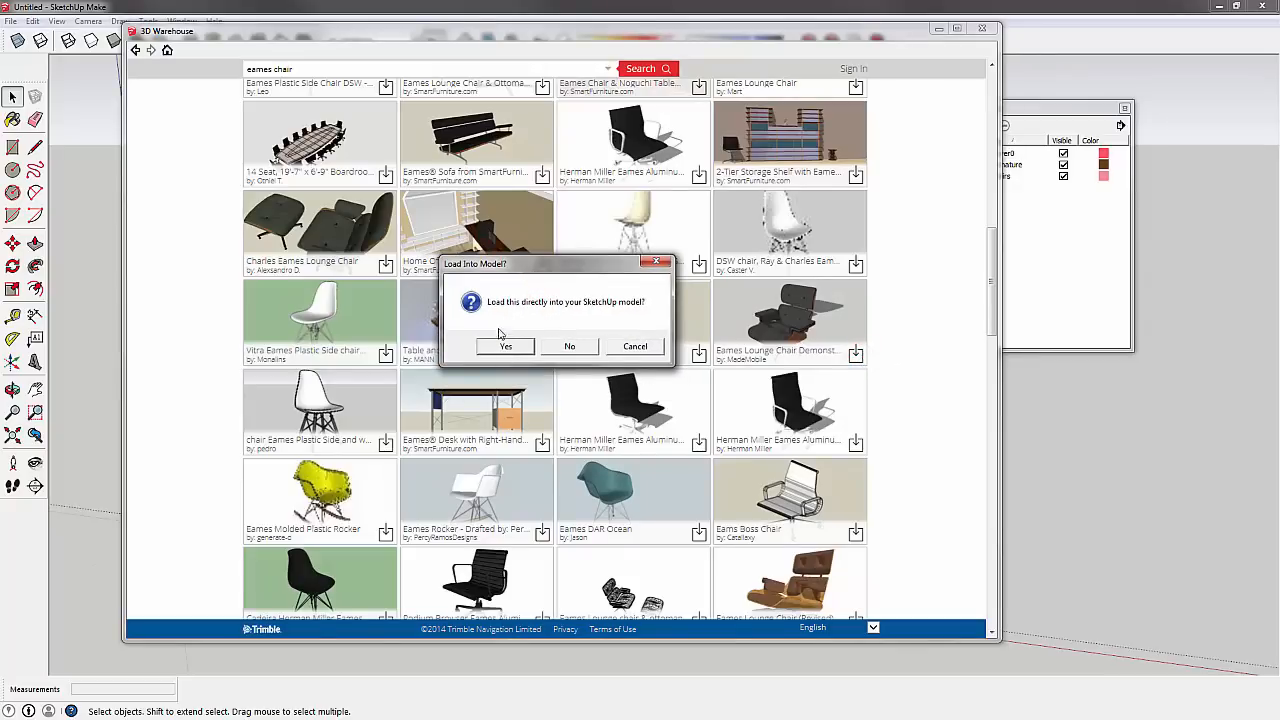
pyautogui.click(507, 347)
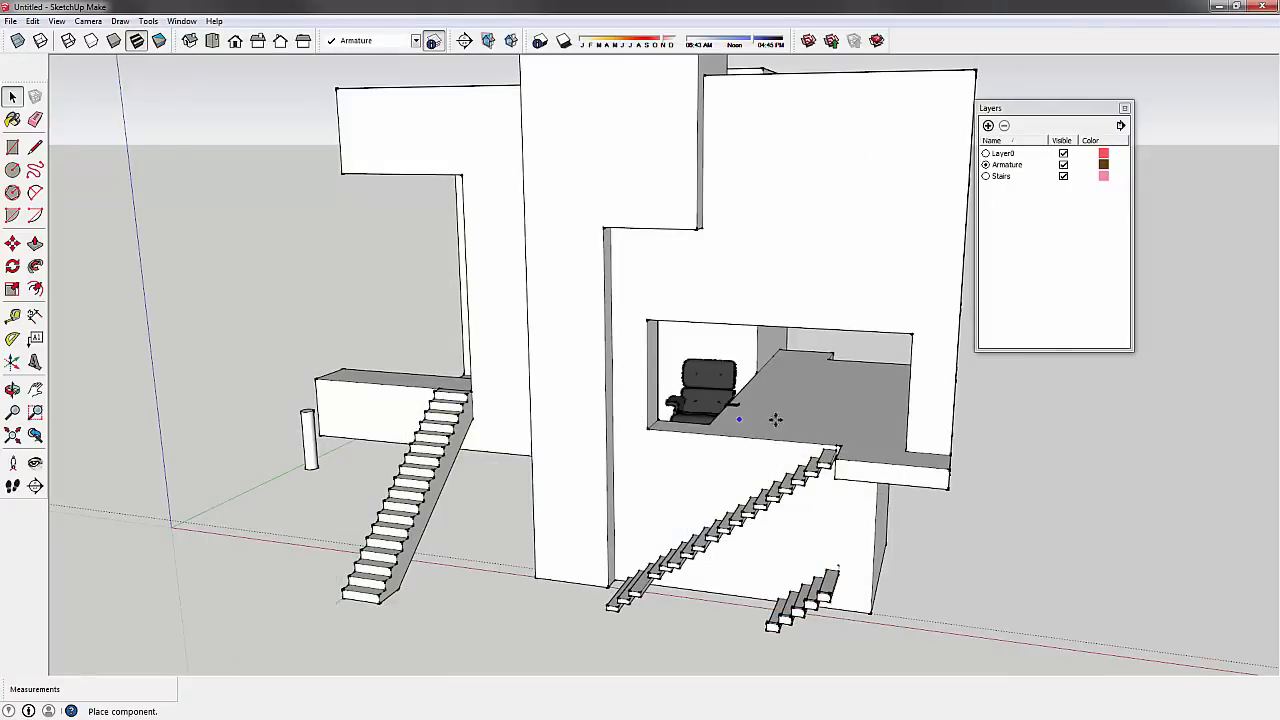
# - Place the lounge chair inside the building, snapping it to the corner endpoint of the upper ledge
pyautogui.scroll(-1, 774, 420)
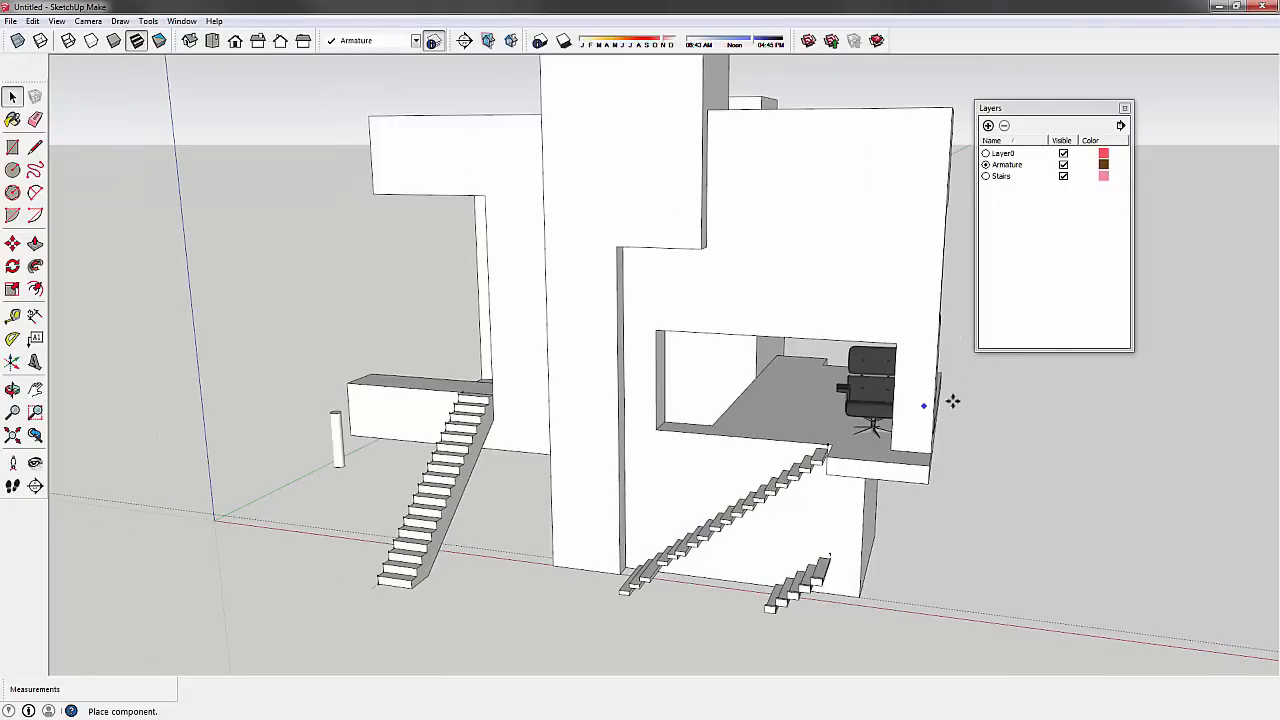
pyautogui.moveTo(951, 397); pyautogui.dragTo(415, 449, button='middle')
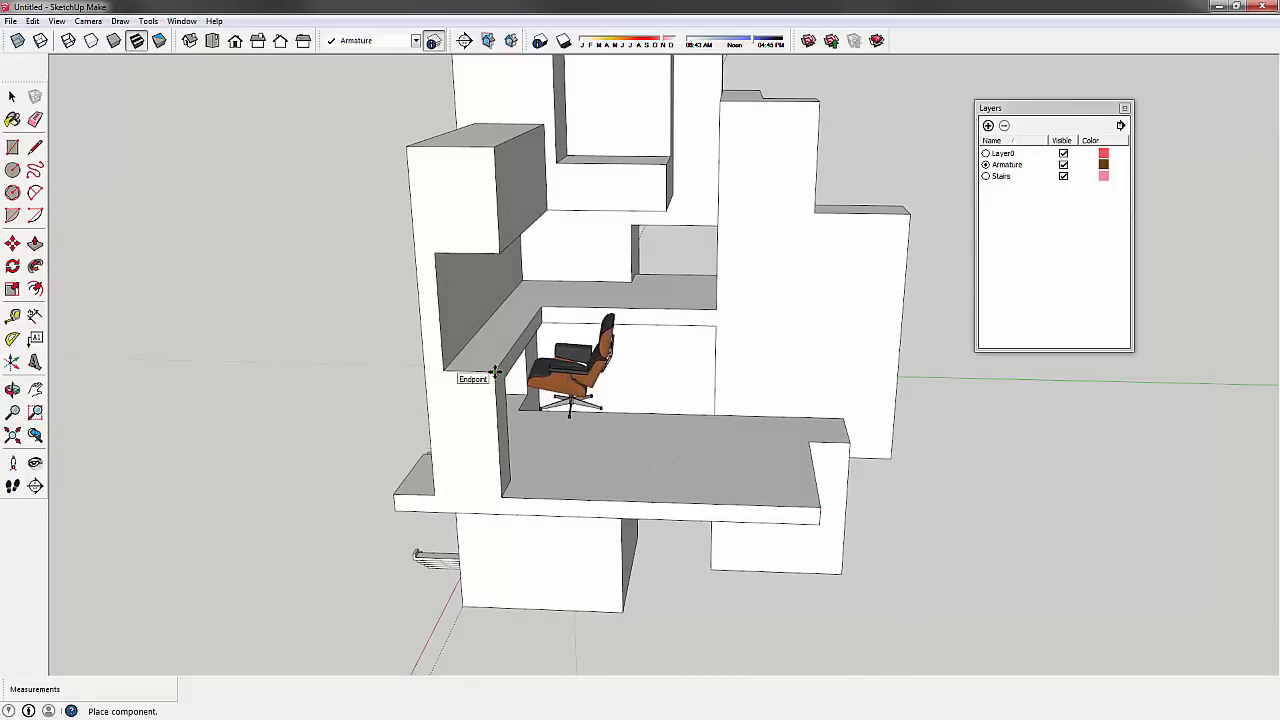
pyautogui.click(494, 372)
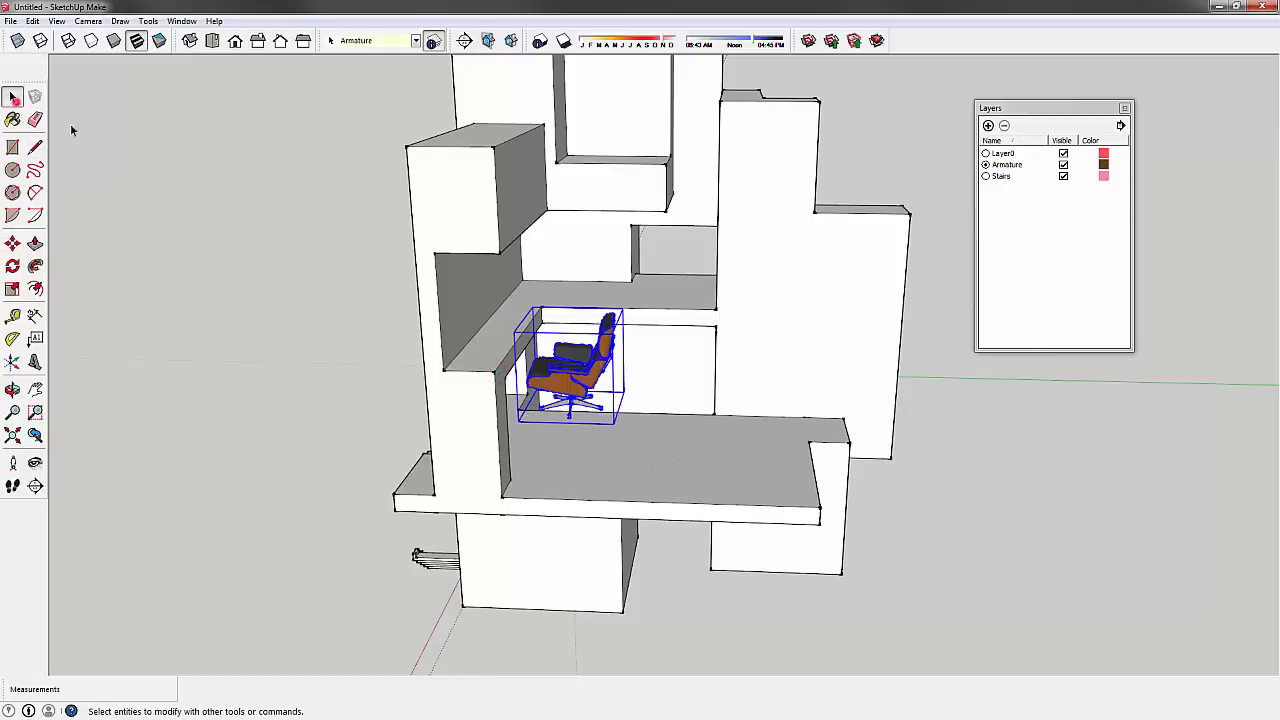
# - Select the placed lounge chair and examine up close how it sits relative to the floor
pyautogui.click(131, 157)
pyautogui.moveTo(686, 347); pyautogui.dragTo(522, 324, button='middle')
pyautogui.click(520, 324)
pyautogui.scroll(4, 540, 358)
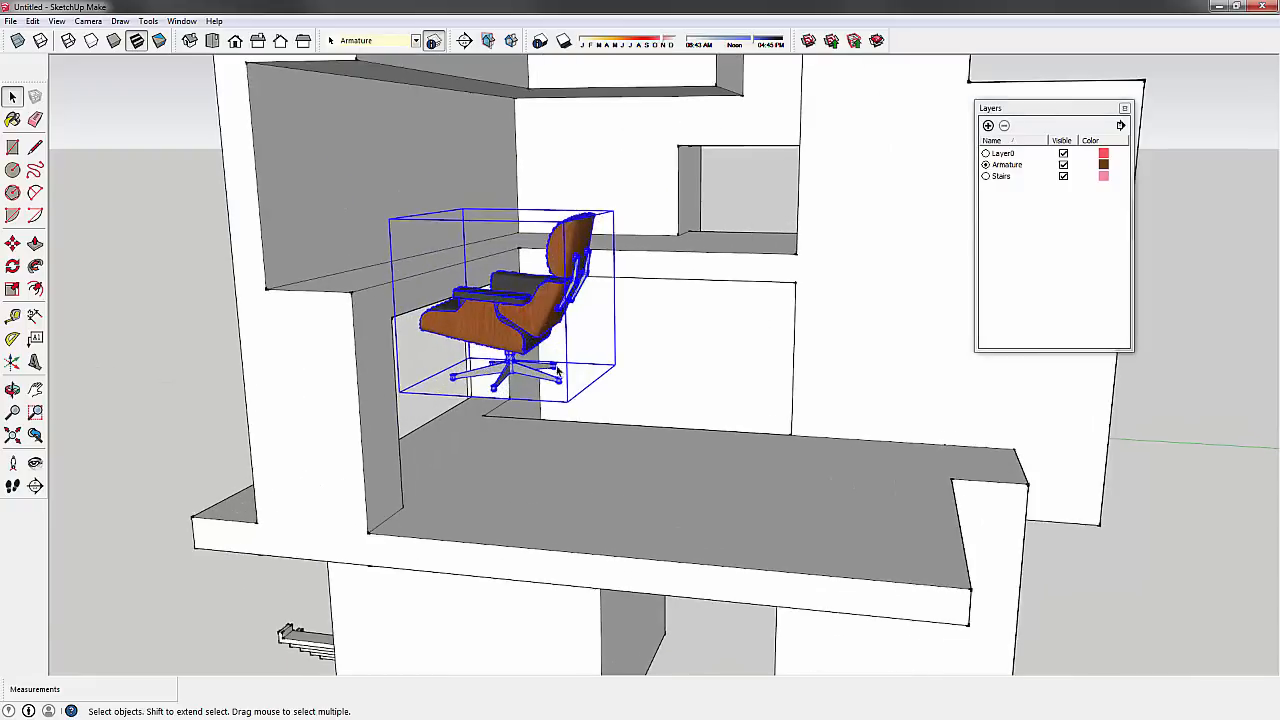
# - Move the lounge chair by the bottom of a base foot to the outer front corner of the floor slab
pyautogui.scroll(3, 558, 372)
pyautogui.press('m')
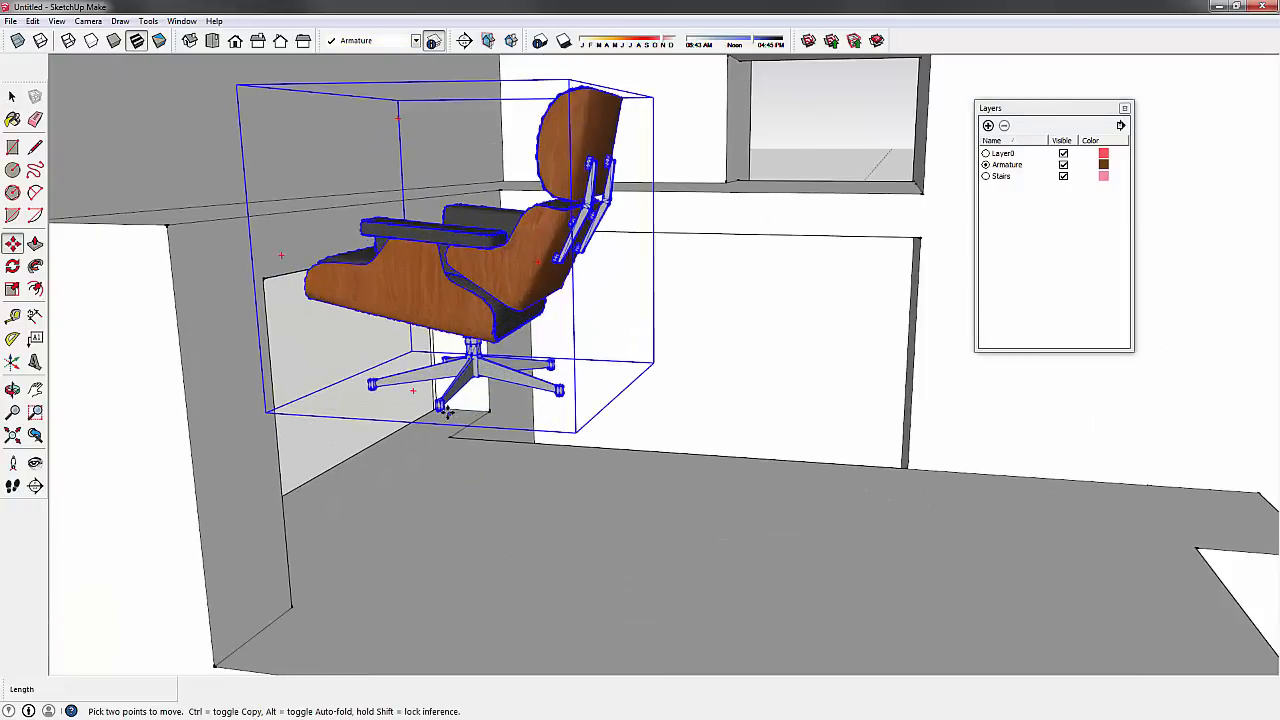
pyautogui.click(441, 410)
pyautogui.scroll(-6, 443, 408)
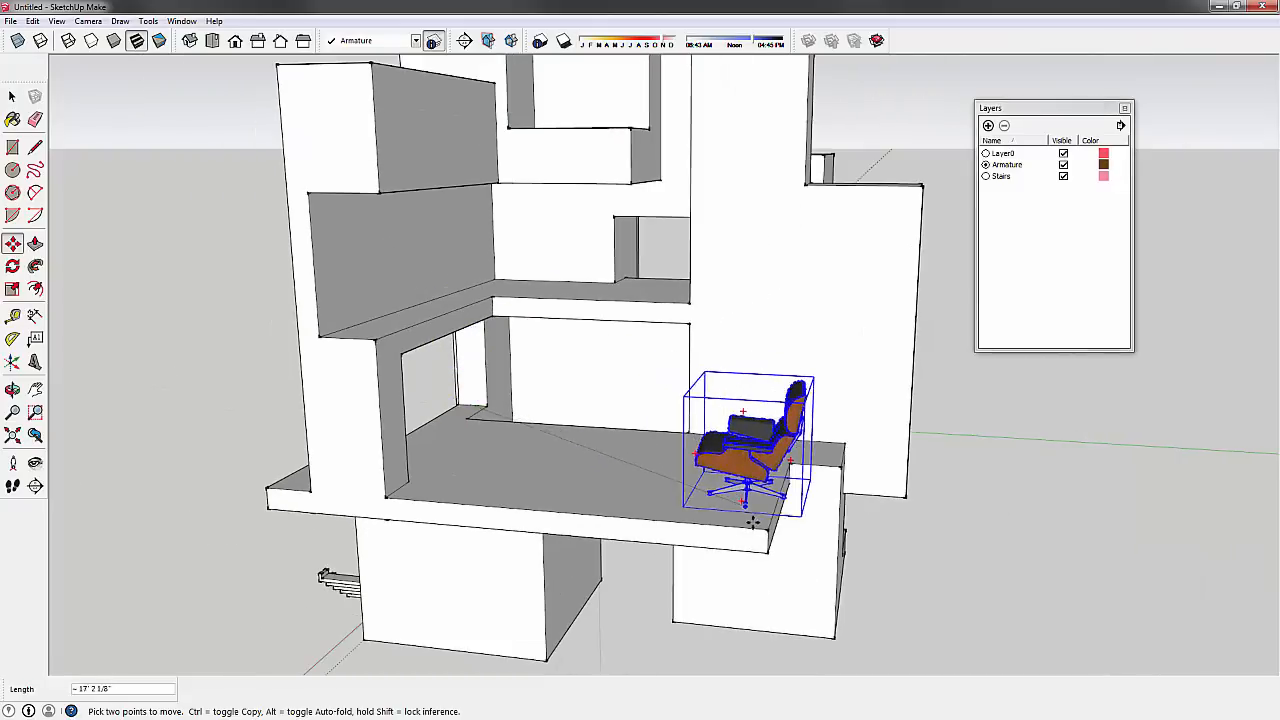
pyautogui.scroll(5, 765, 532)
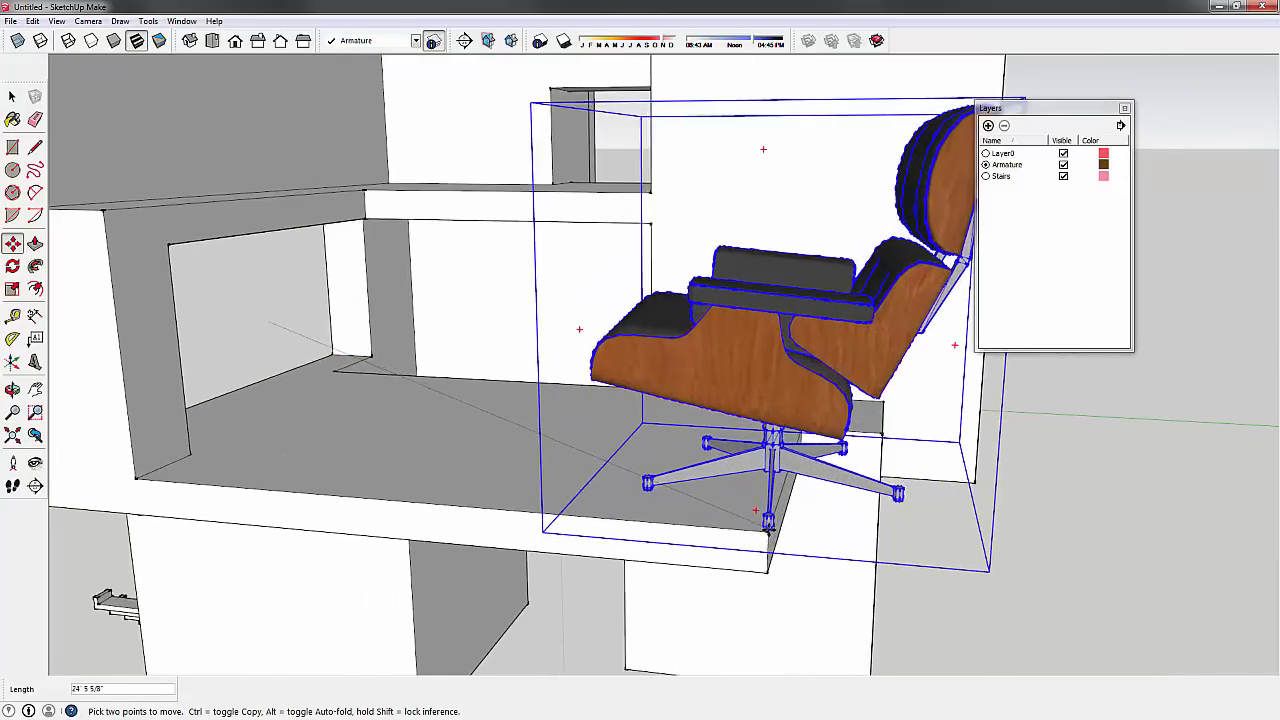
pyautogui.click(765, 532)
# - Move the chair by the underside of a base foot onto the floor surface near the slab's notched corner
pyautogui.moveTo(766, 518); pyautogui.dragTo(552, 463, button='middle')
pyautogui.scroll(4, 436, 371)
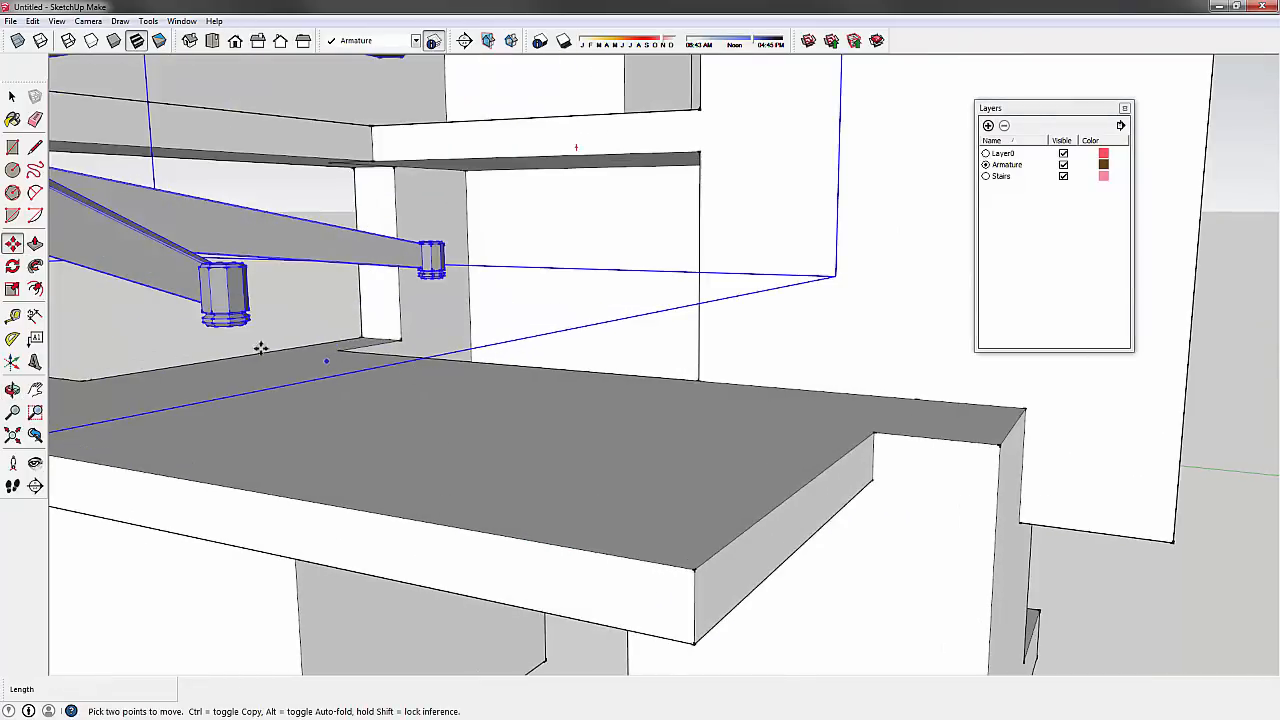
pyautogui.click(229, 325)
pyautogui.scroll(-5, 229, 325)
pyautogui.scroll(6, 709, 555)
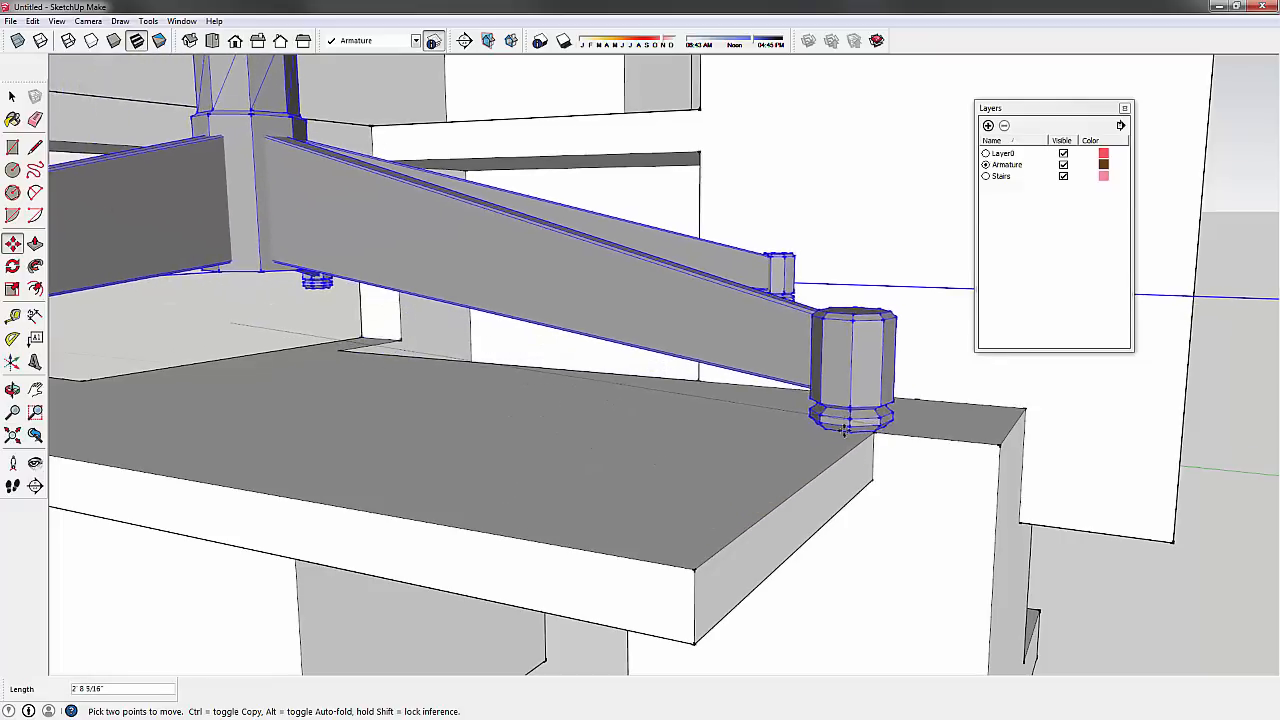
pyautogui.scroll(5, 675, 562)
pyautogui.moveTo(666, 560); pyautogui.dragTo(623, 525, button='middle')
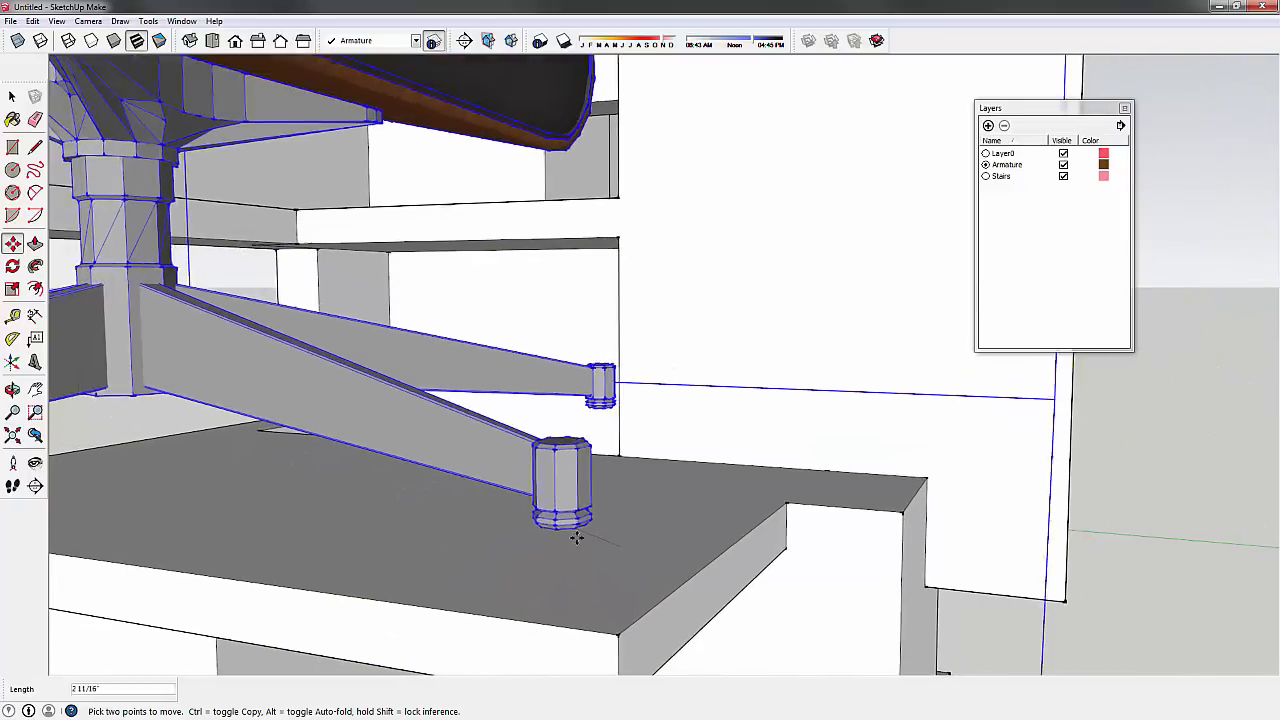
# - Move the chair across the floor to the open middle area of the slab
pyautogui.scroll(-2, 606, 501)
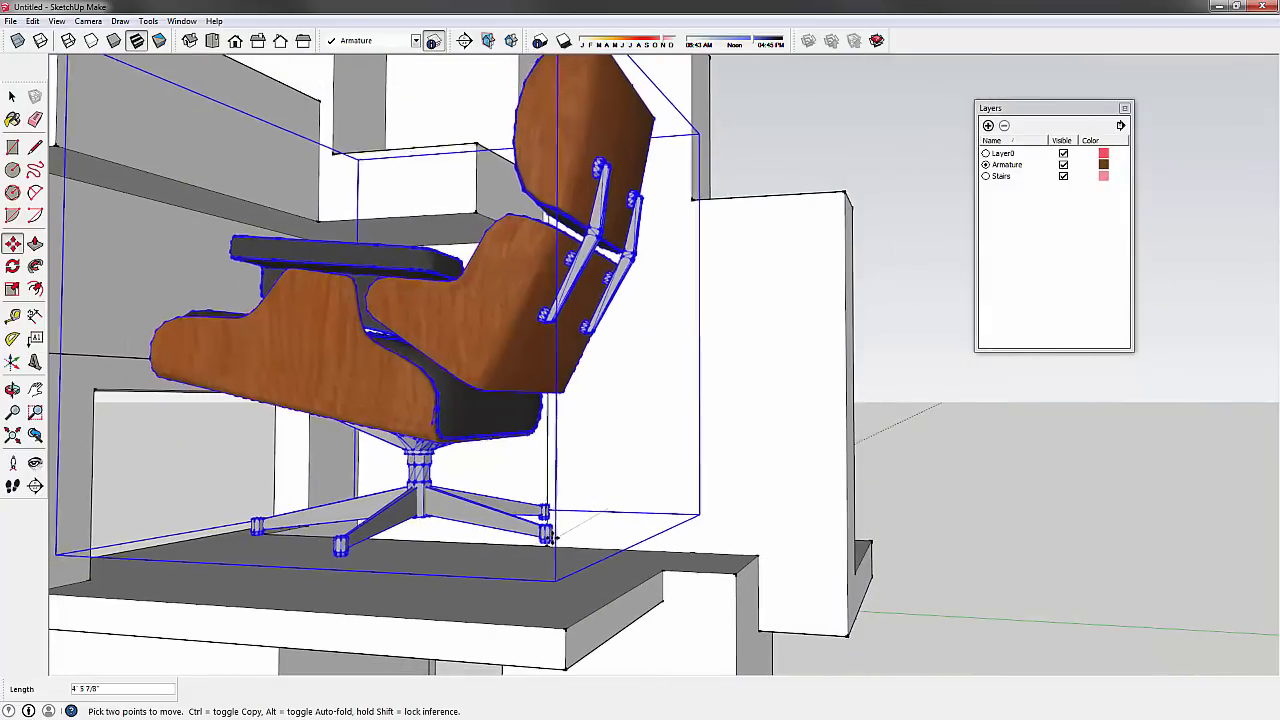
pyautogui.scroll(-5, 547, 482)
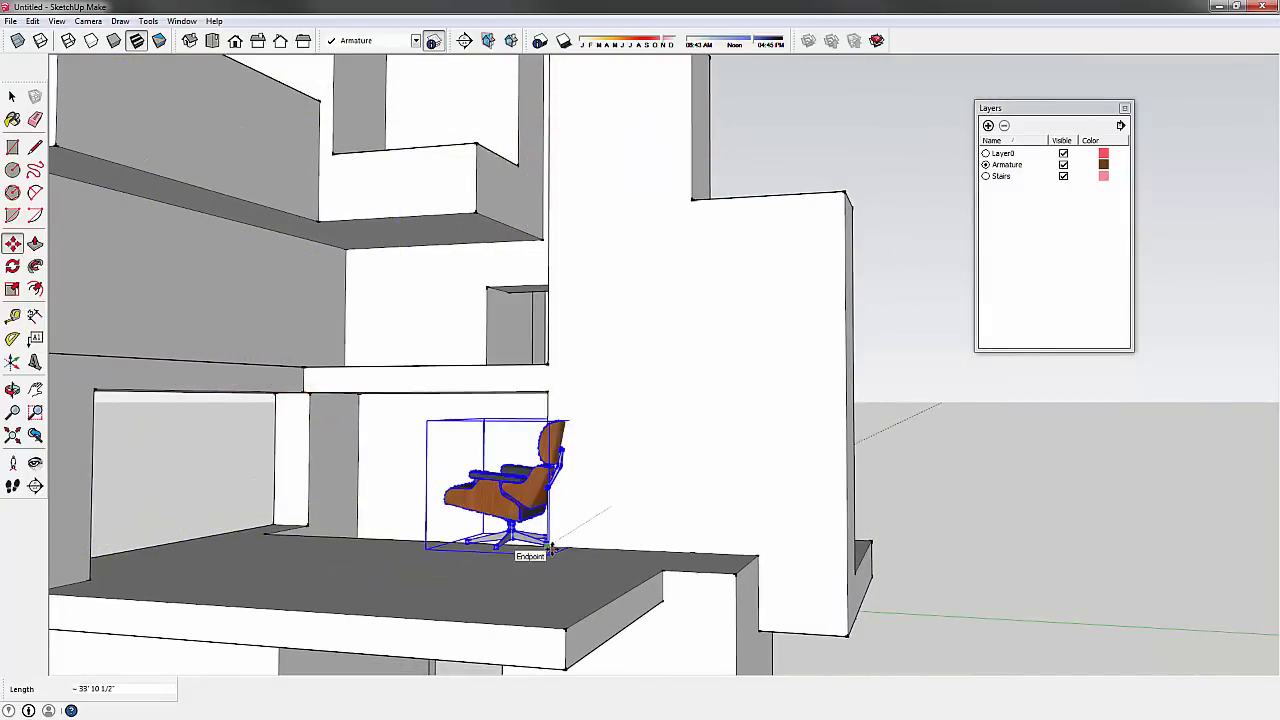
pyautogui.moveTo(510, 530); pyautogui.dragTo(465, 443, button='middle')
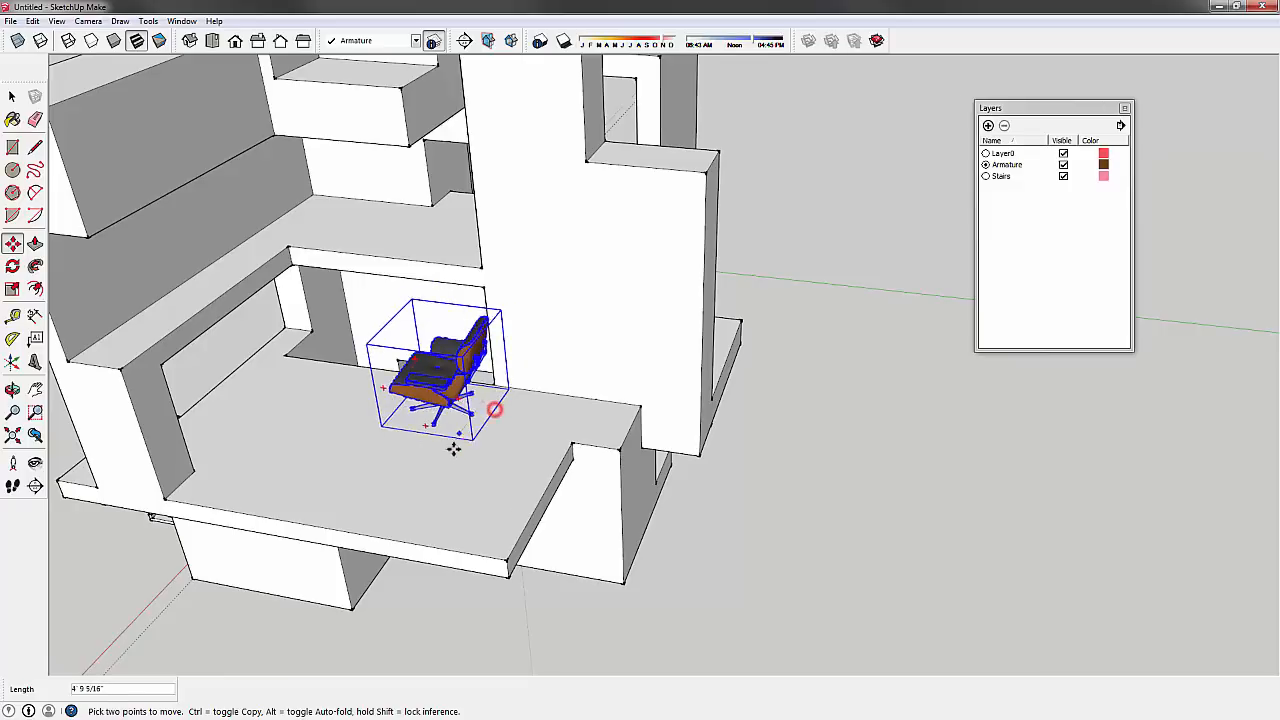
pyautogui.moveTo(406, 500); pyautogui.dragTo(443, 406, button='middle')
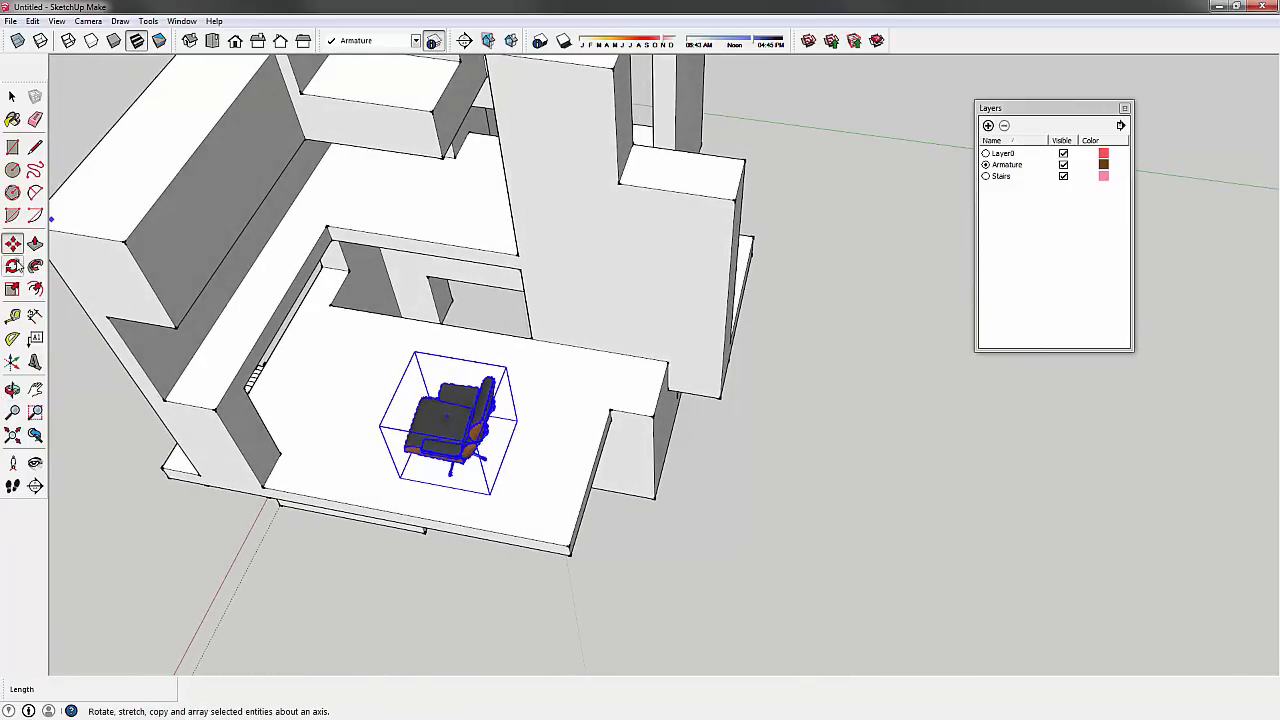
# - Rotate the chair horizontally by about 43 degrees, using a rotation centre on the floor beside it
pyautogui.click(13, 266)
pyautogui.click(553, 469)
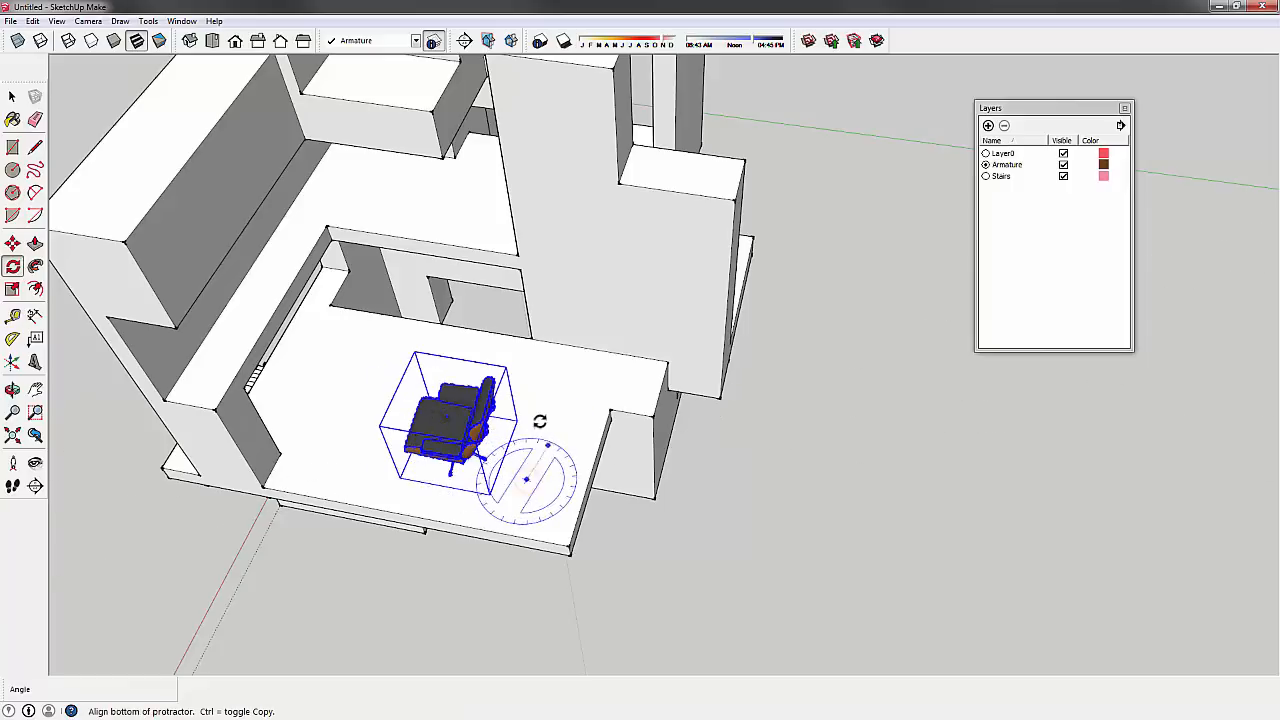
pyautogui.click(563, 376)
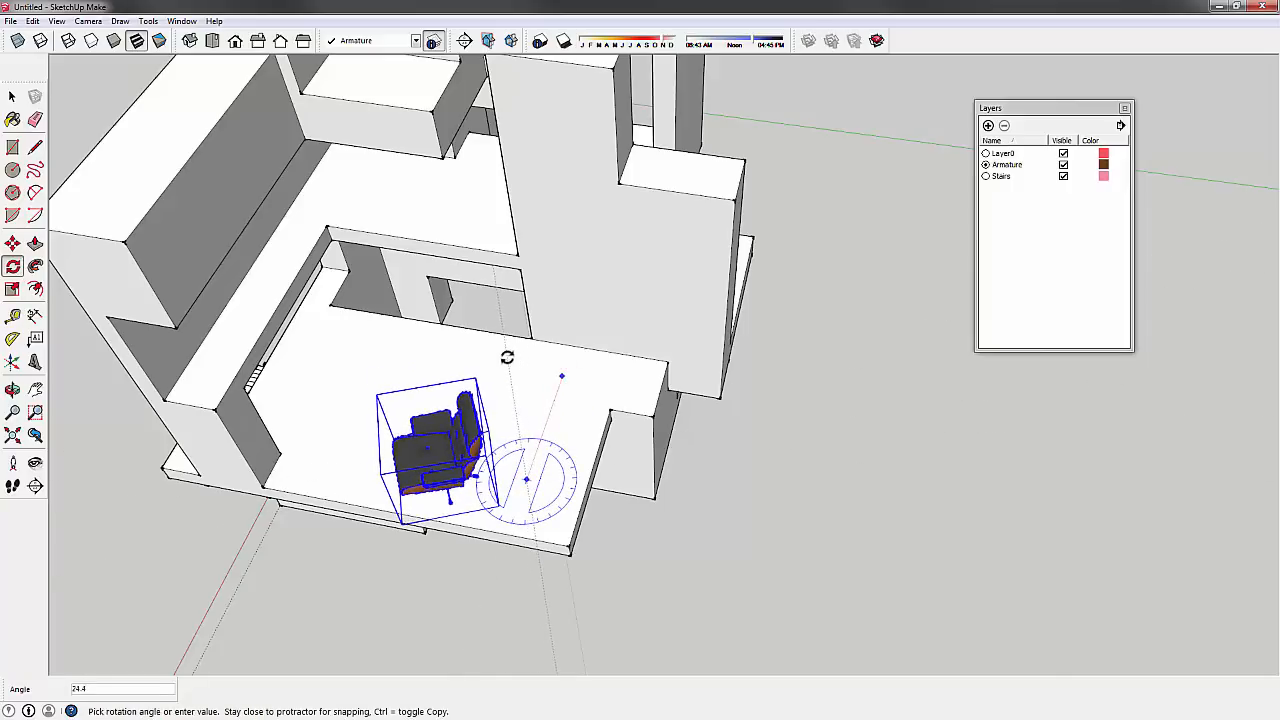
pyautogui.click(450, 352)
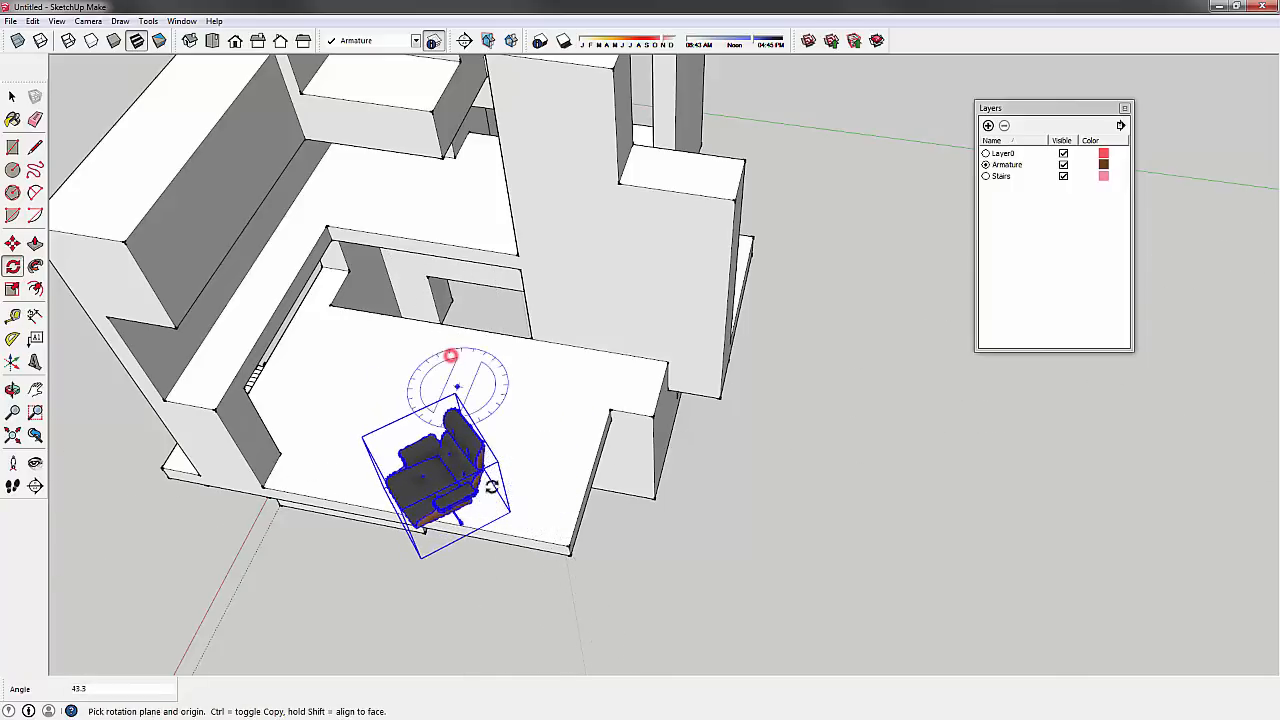
# - Move the rotated chair further back into the room, closer to the rear wall opening, and deselect it
pyautogui.moveTo(451, 357); pyautogui.dragTo(574, 369, button='middle')
pyautogui.press('m')
pyautogui.click(597, 389)
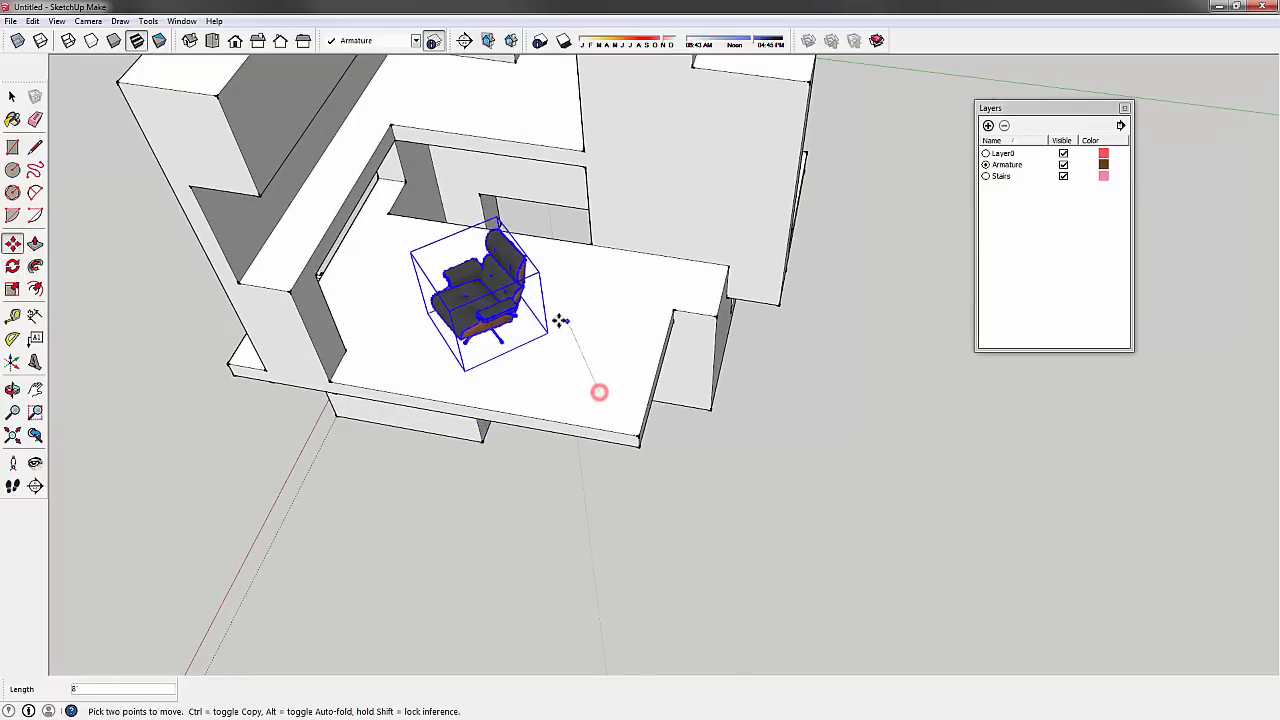
pyautogui.click(545, 297)
pyautogui.click(12, 95)
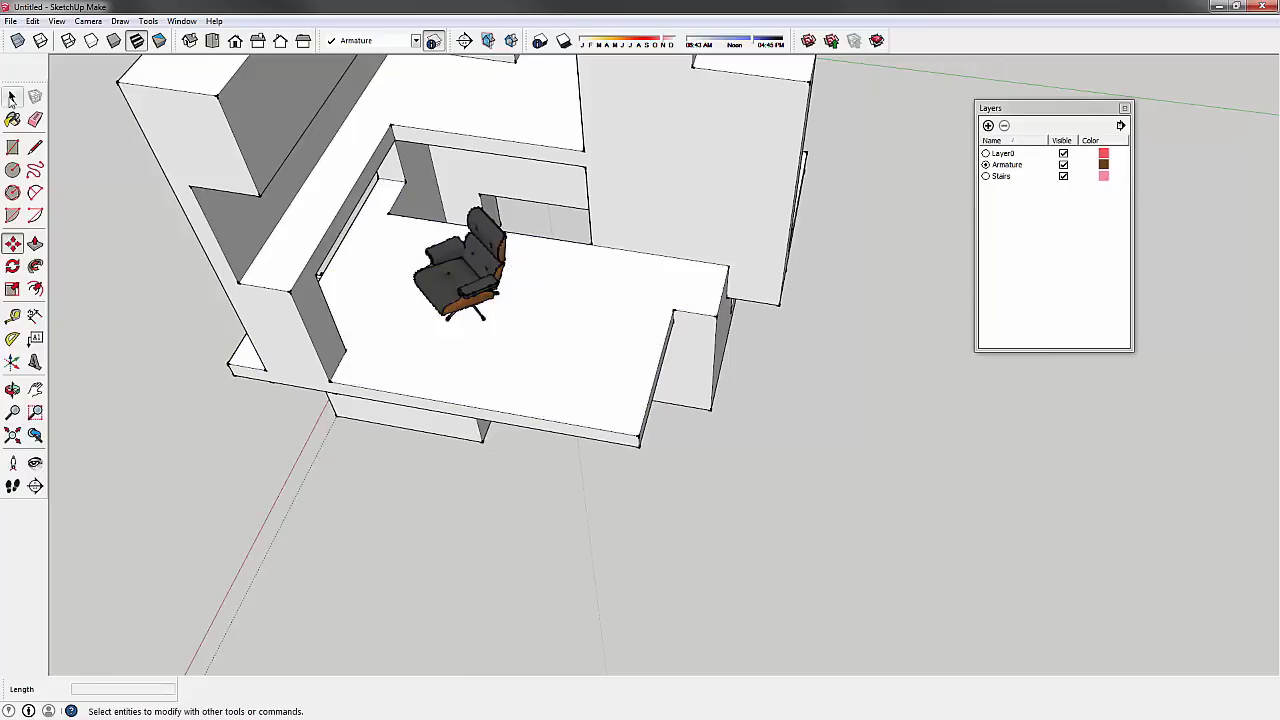
pyautogui.moveTo(16, 83); pyautogui.dragTo(21, 56)
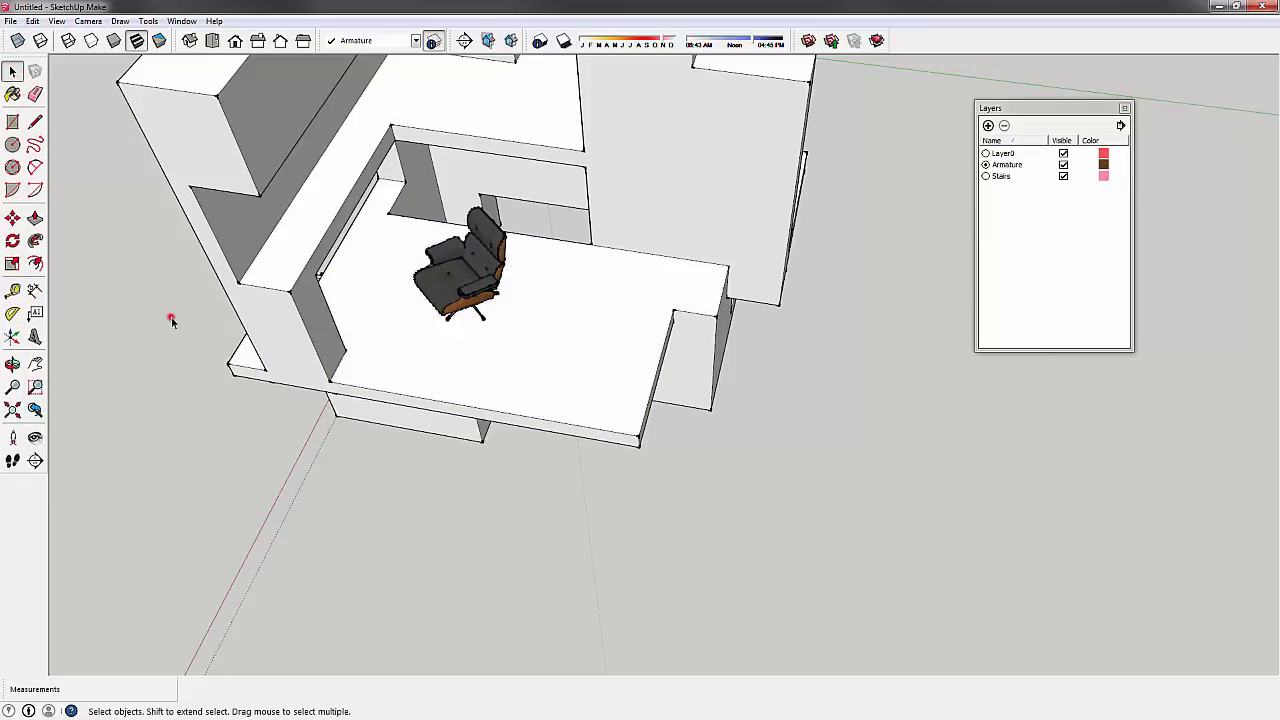
# - Examine the placed chair through the large wall opening from the staircase side of the building
pyautogui.keyDown('shift'); pyautogui.moveTo(530, 325); pyautogui.dragTo(480, 183, button='middle'); pyautogui.keyUp('shift')
pyautogui.scroll(5, 480, 190)
pyautogui.moveTo(334, 337); pyautogui.dragTo(327, 378, button='middle')
pyautogui.scroll(-5, 646, 326)
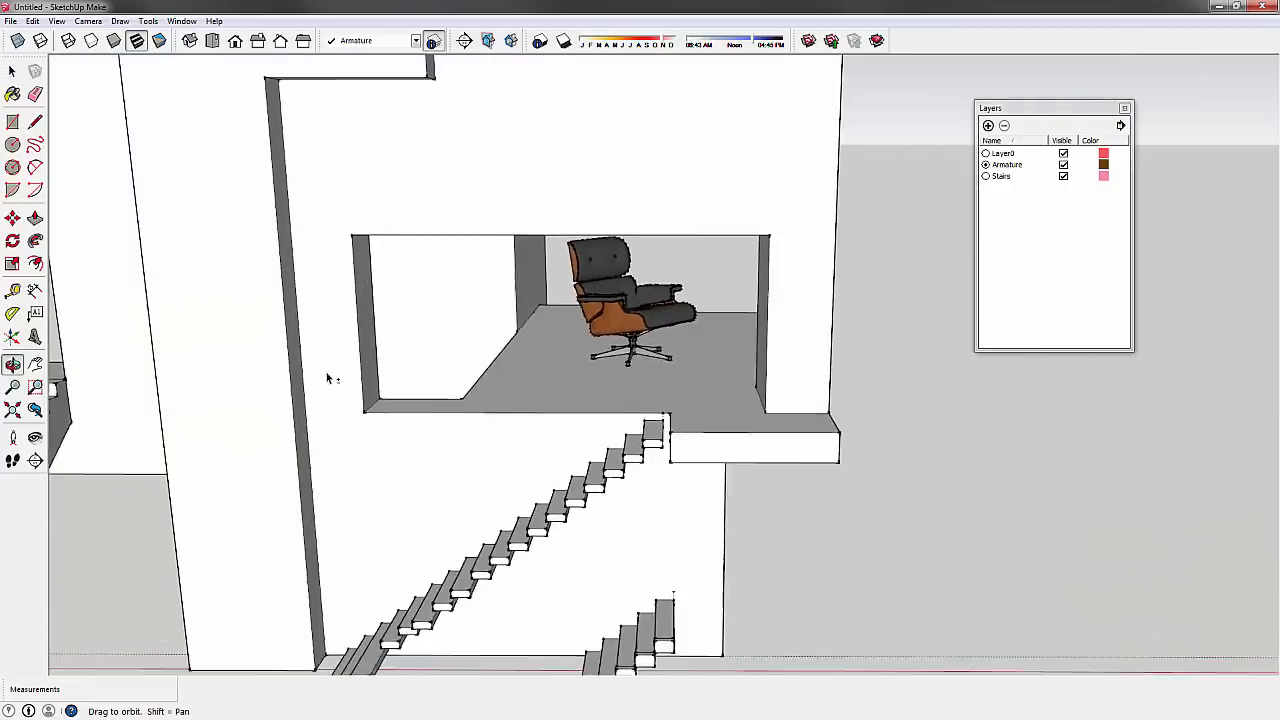
pyautogui.scroll(-3, 560, 289)
pyautogui.moveTo(575, 292); pyautogui.dragTo(723, 267, button='middle')
pyautogui.scroll(4, 607, 290)
pyautogui.scroll(2, 607, 285)
pyautogui.click(612, 282)
pyautogui.click(774, 190)
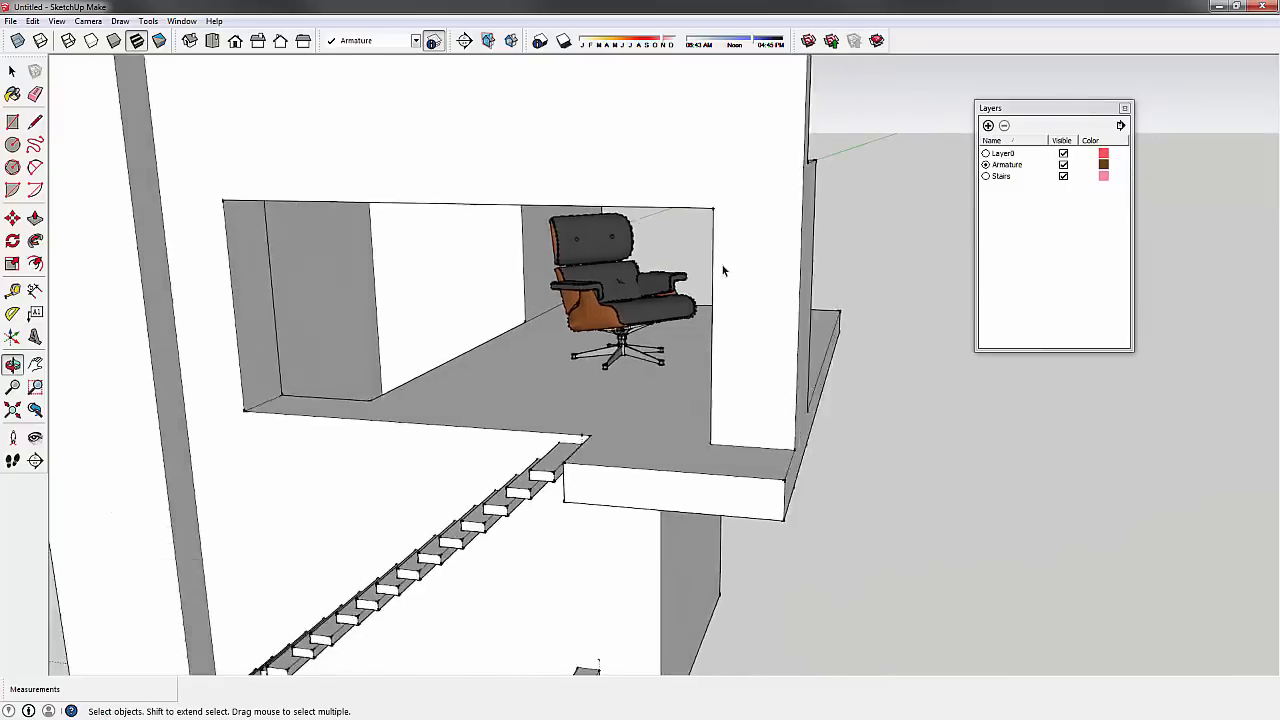
pyautogui.scroll(-3, 723, 267)
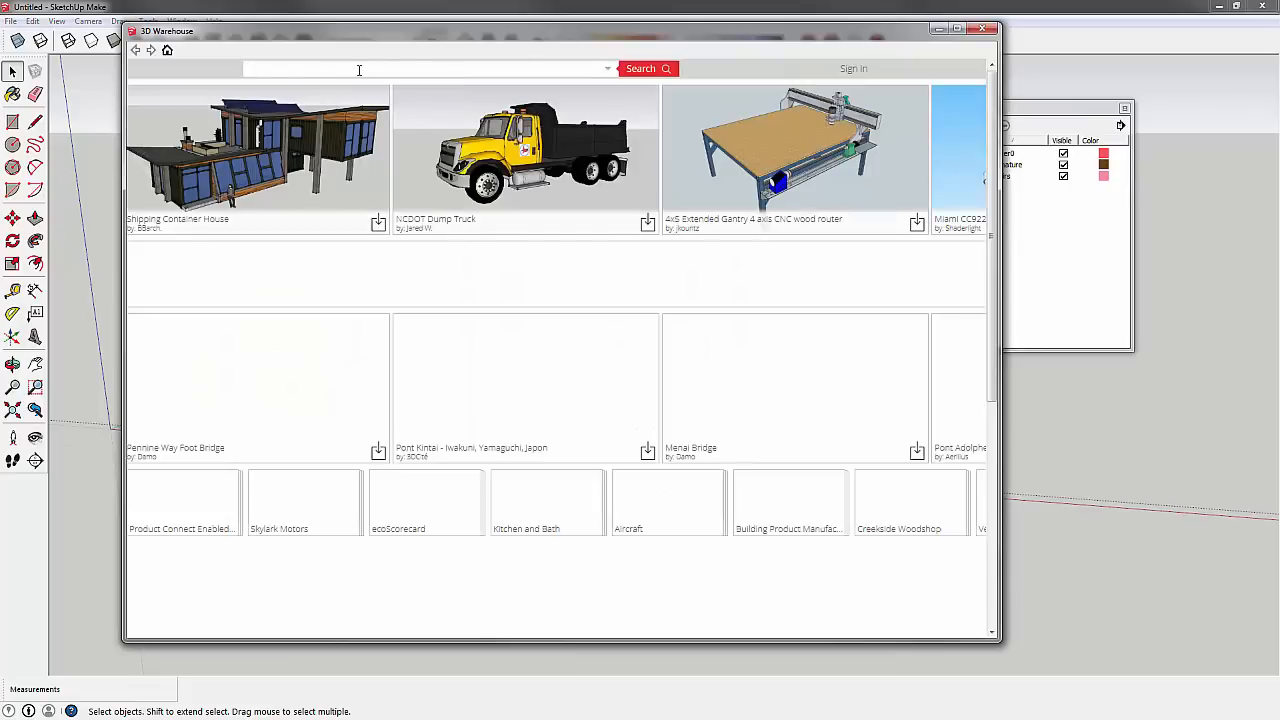
# - Search the 3D Warehouse for "people" and browse the results
pyautogui.write('P')
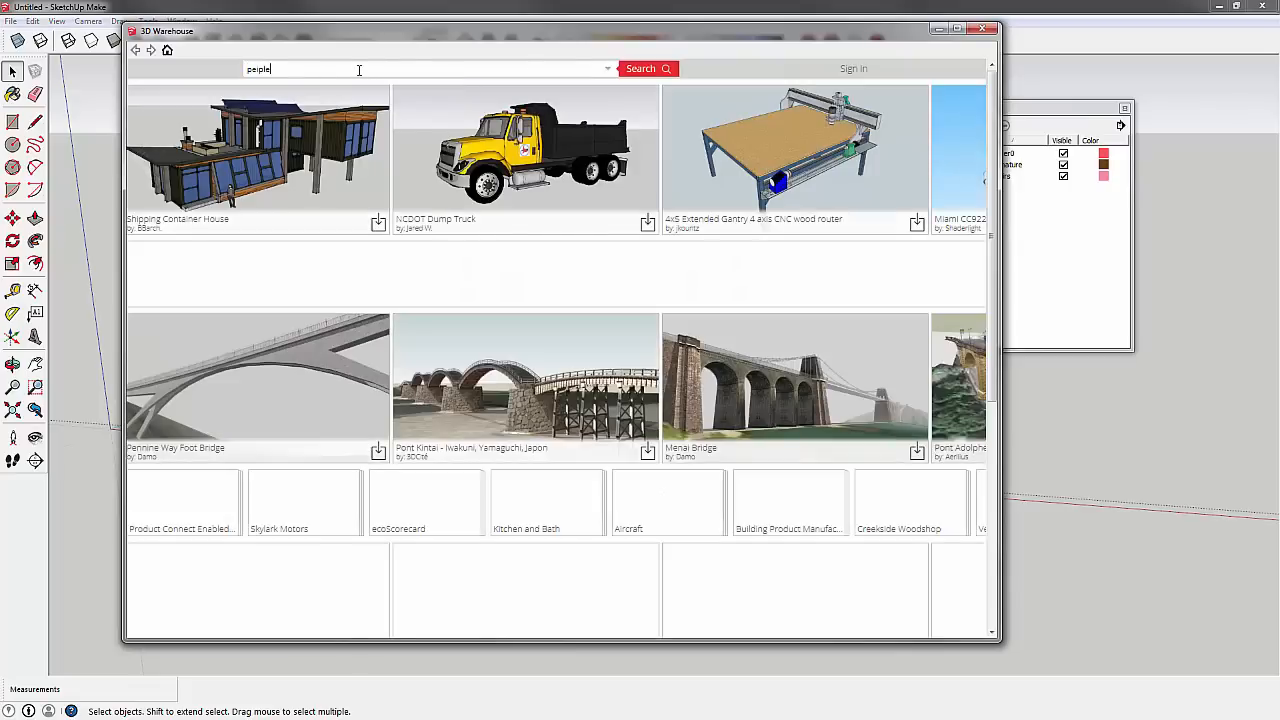
pyautogui.press('BackSpace')
pyautogui.press('BackSpace')
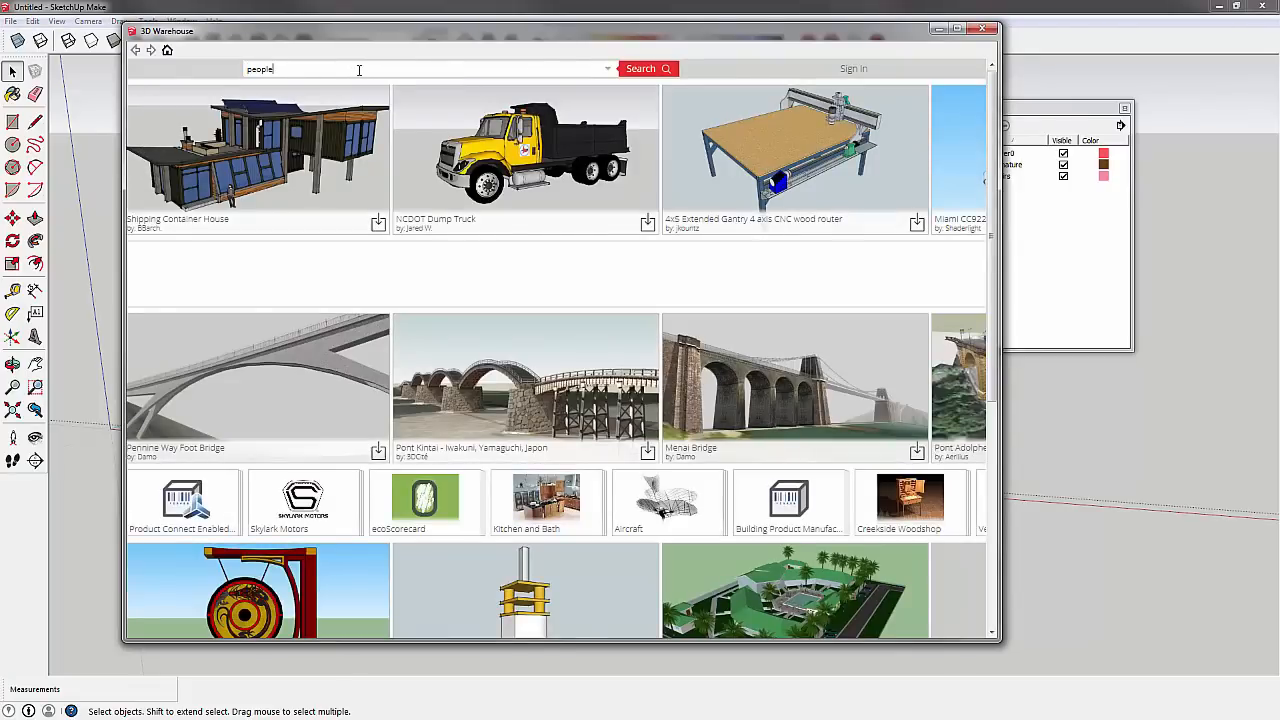
pyautogui.click(630, 68)
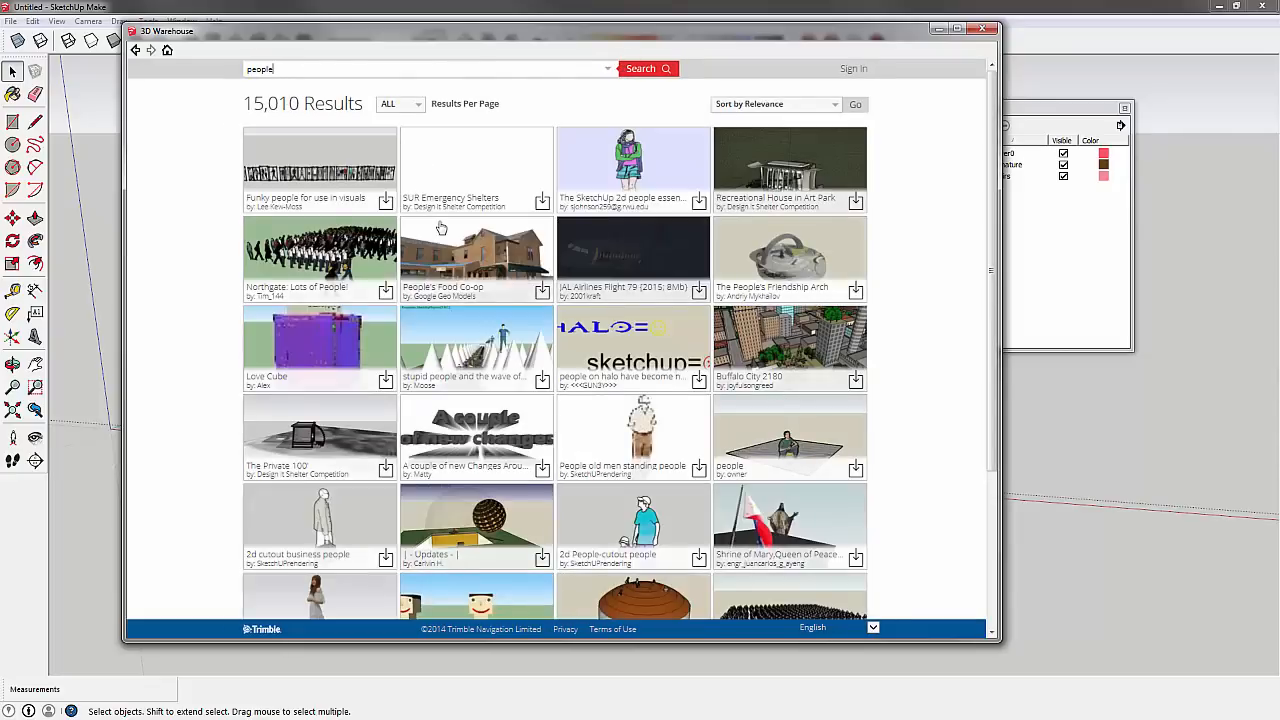
pyautogui.scroll(-3, 597, 468)
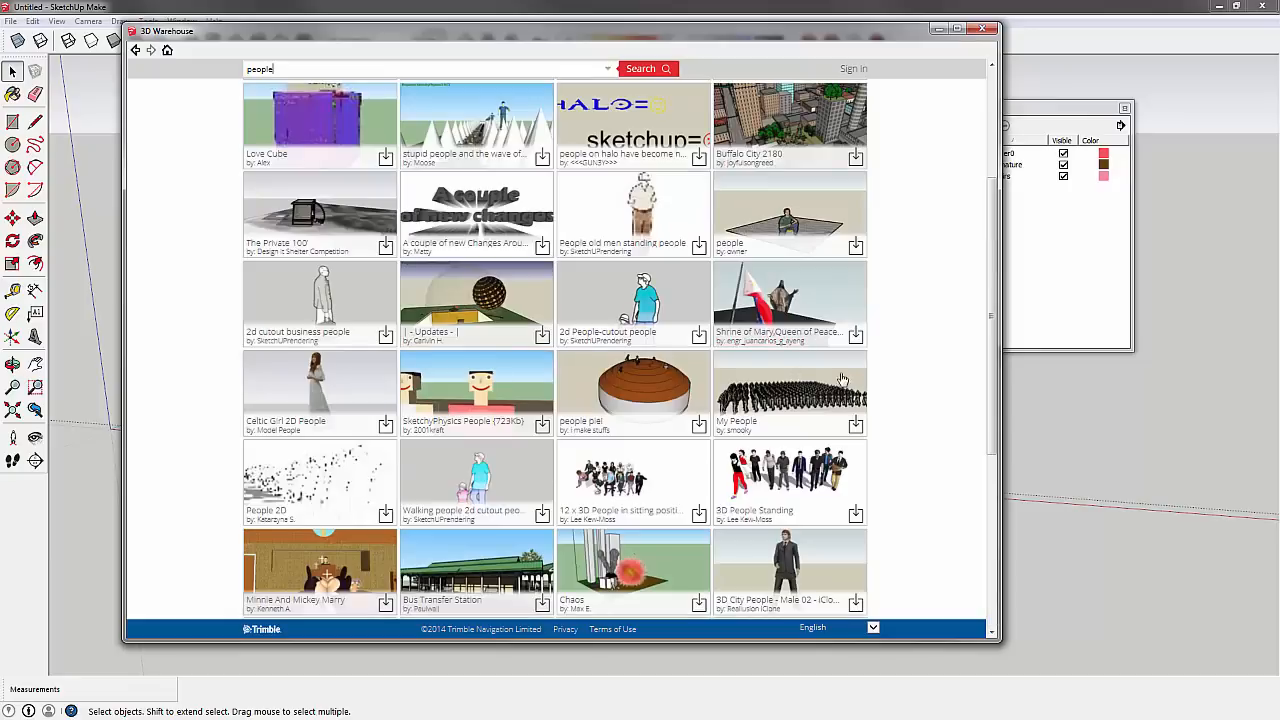
pyautogui.scroll(-1, 951, 390)
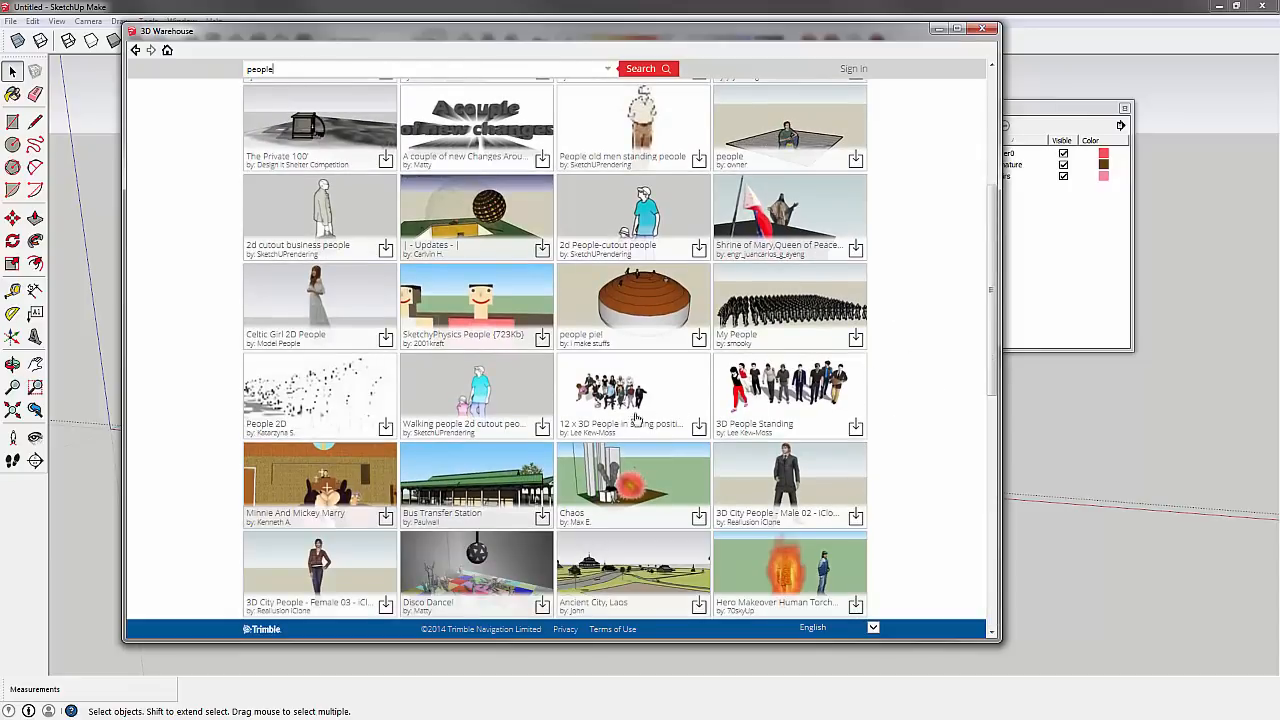
pyautogui.scroll(-5, 882, 453)
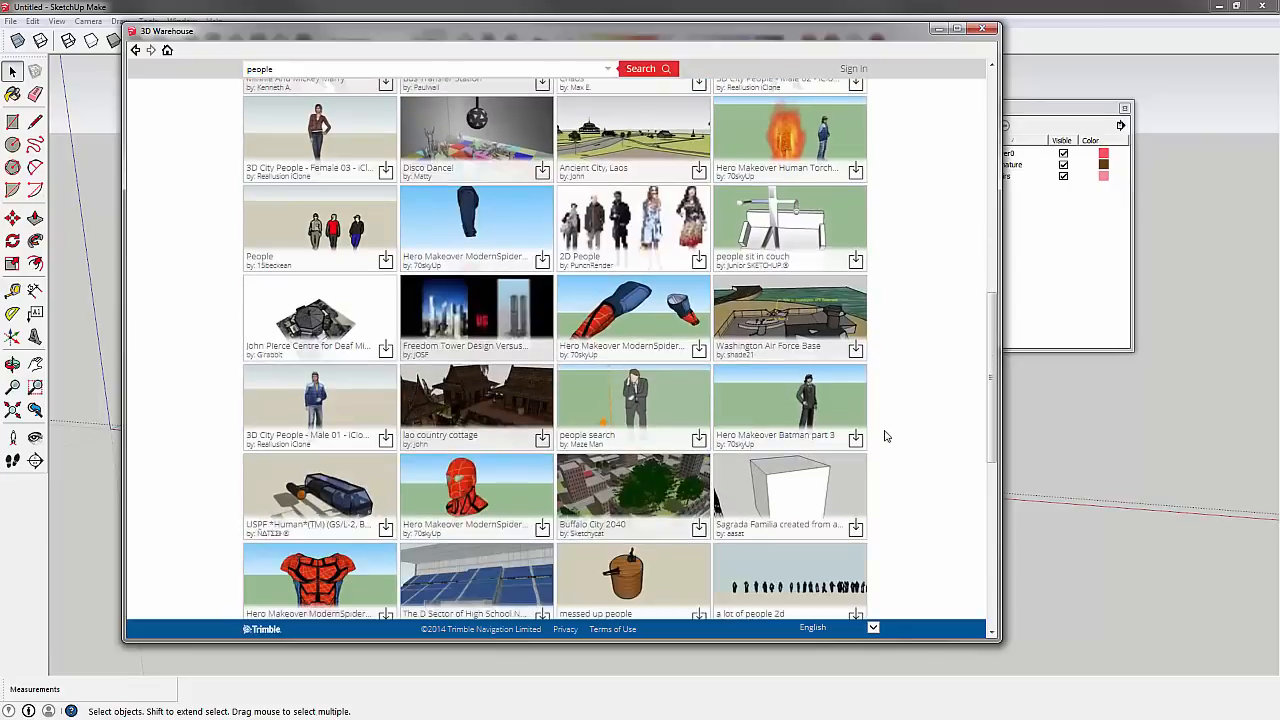
pyautogui.scroll(10, 884, 436)
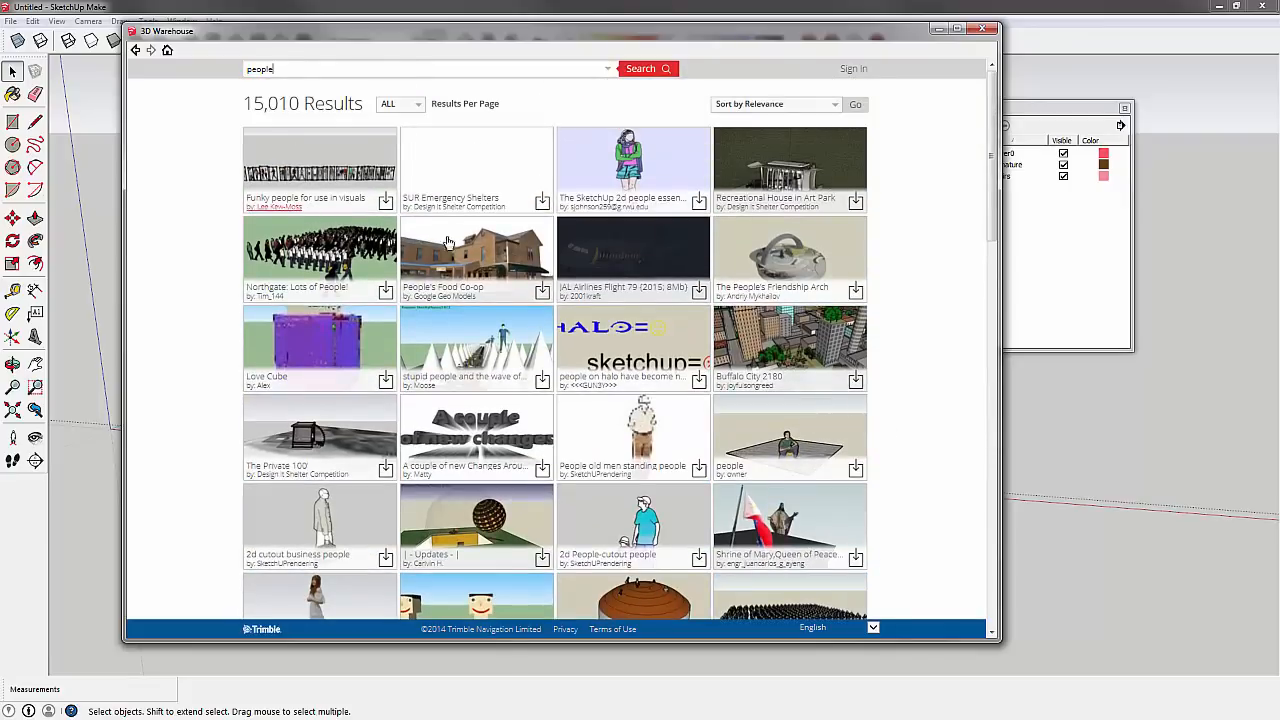
pyautogui.scroll(-5, 745, 285)
pyautogui.scroll(5, 346, 163)
# - Refine the 3D Warehouse search to "2d people" and look through the results
pyautogui.click(658, 72)
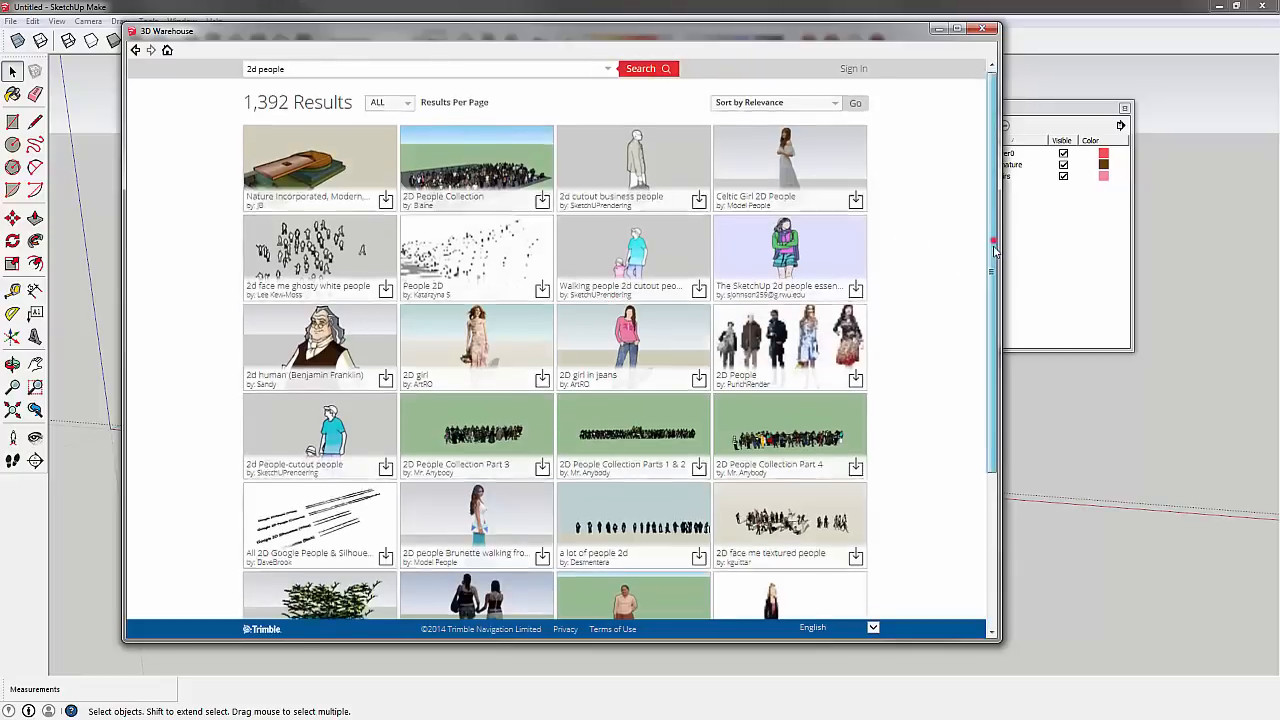
pyautogui.scroll(-3, 985, 260)
pyautogui.moveTo(1006, 370); pyautogui.dragTo(1033, 519)
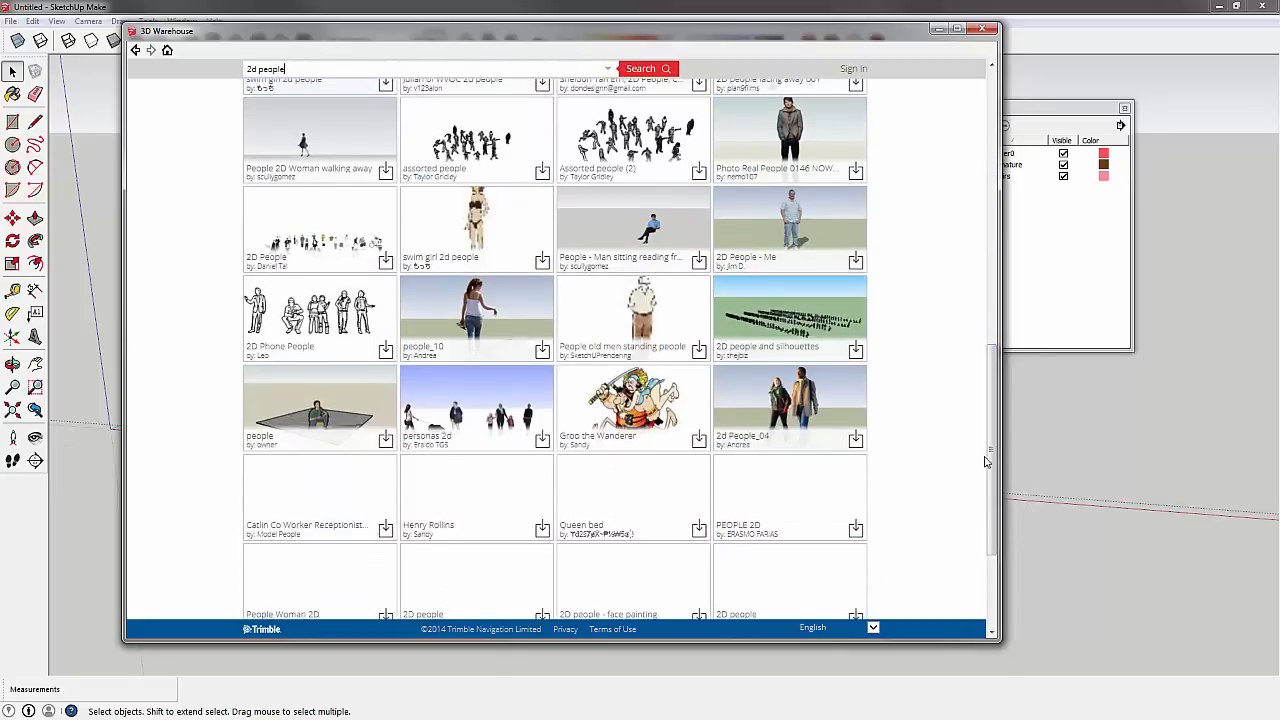
pyautogui.moveTo(996, 440); pyautogui.dragTo(903, 187)
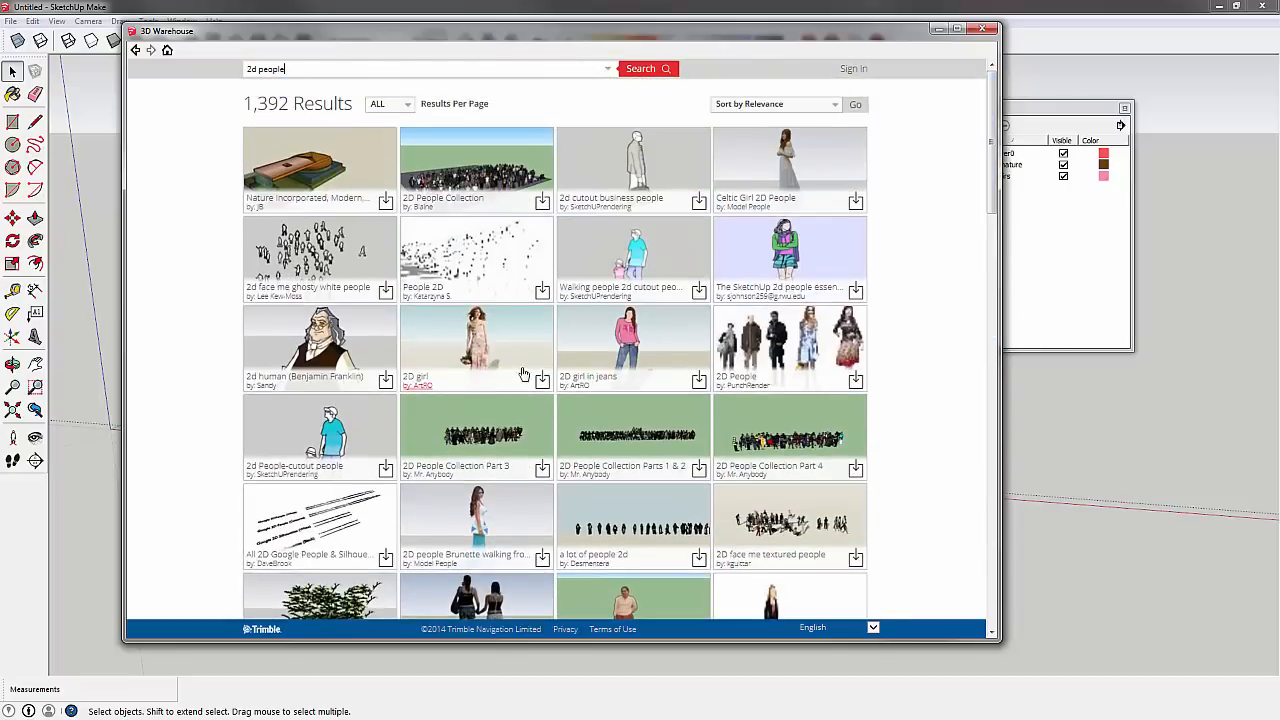
# - Load the "2d face me ghosty white people" collection directly into the model and place it on the ground beside the building
pyautogui.click(333, 270)
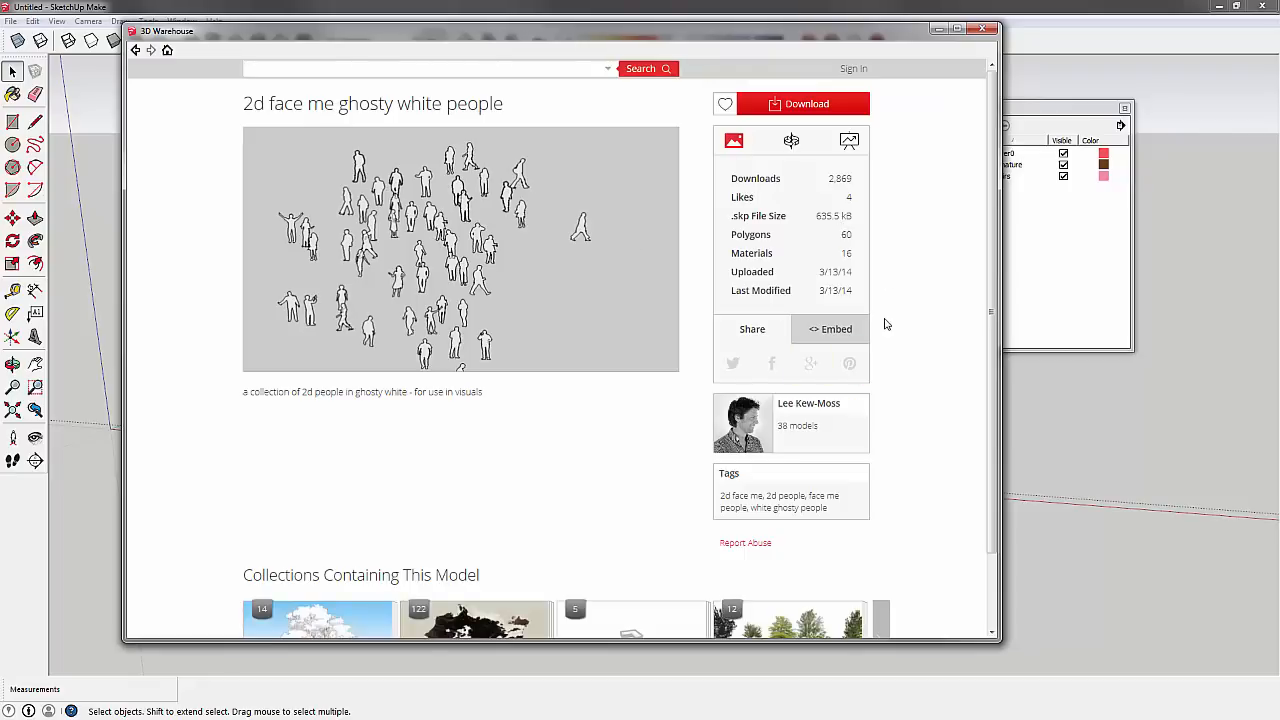
pyautogui.click(776, 106)
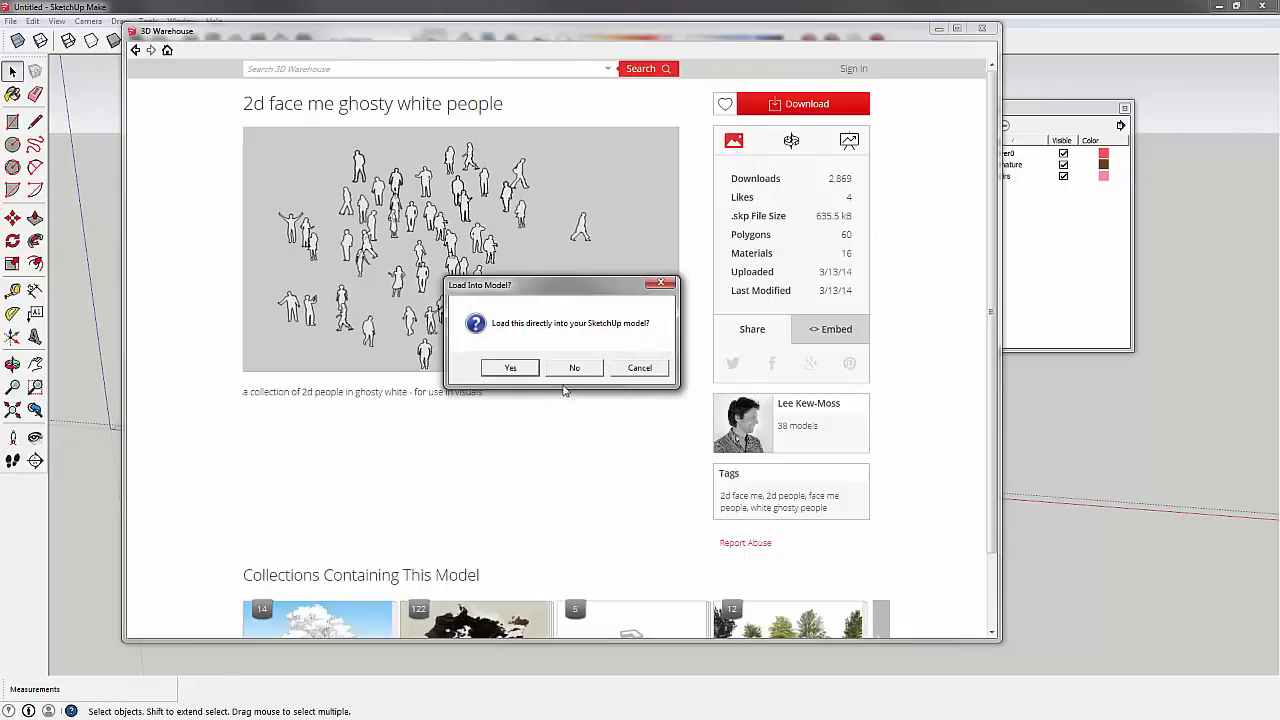
pyautogui.click(515, 368)
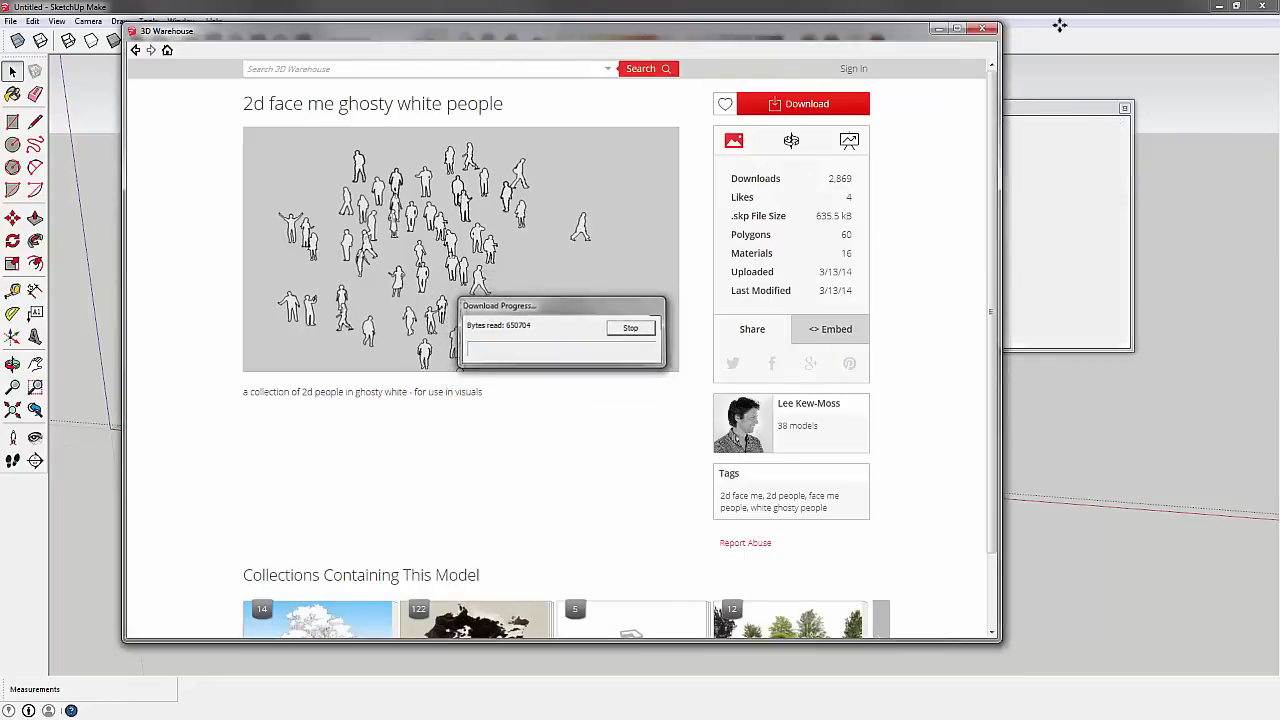
pyautogui.scroll(-3, 672, 456)
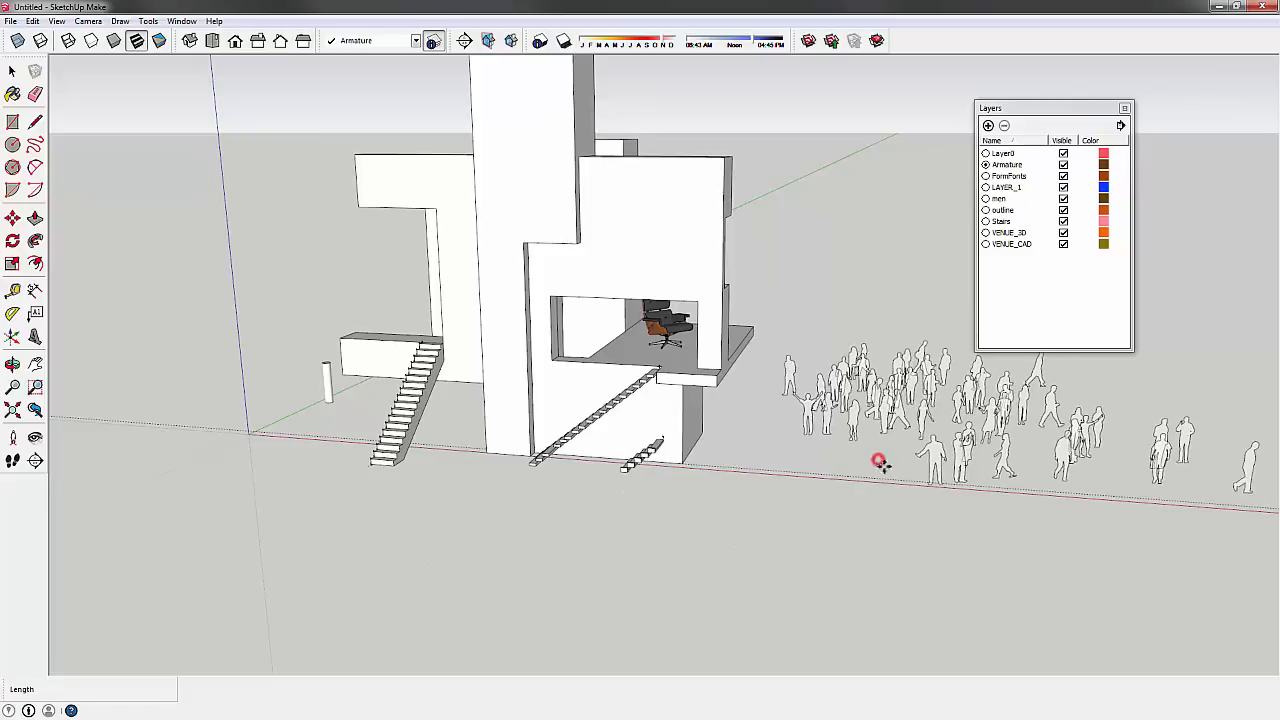
pyautogui.click(878, 459)
# - Inspect the placed people collection up close, open it for editing to pick out a single figure, and leave it again
pyautogui.click(12, 71)
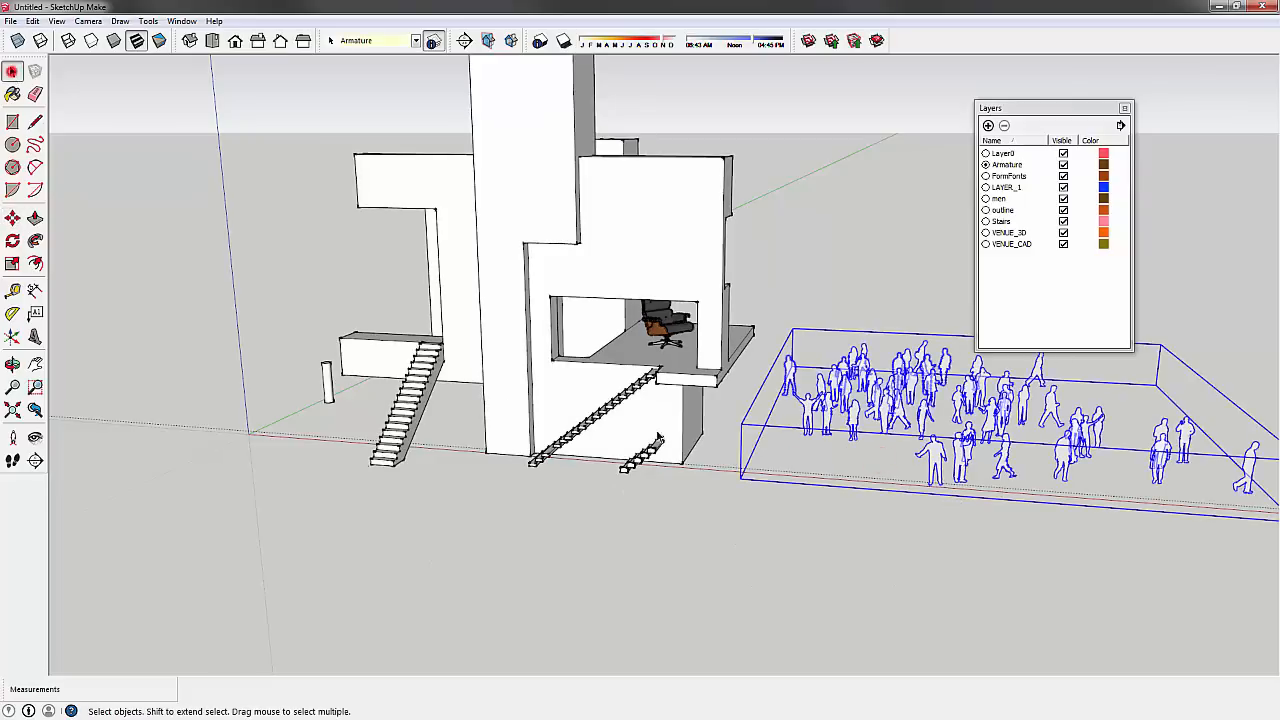
pyautogui.click(703, 512)
pyautogui.keyDown('shift'); pyautogui.moveTo(990, 446); pyautogui.dragTo(606, 466, button='middle'); pyautogui.keyUp('shift')
pyautogui.scroll(4, 629, 446)
pyautogui.scroll(5, 648, 446)
pyautogui.scroll(-6, 648, 437)
pyautogui.click(606, 466)
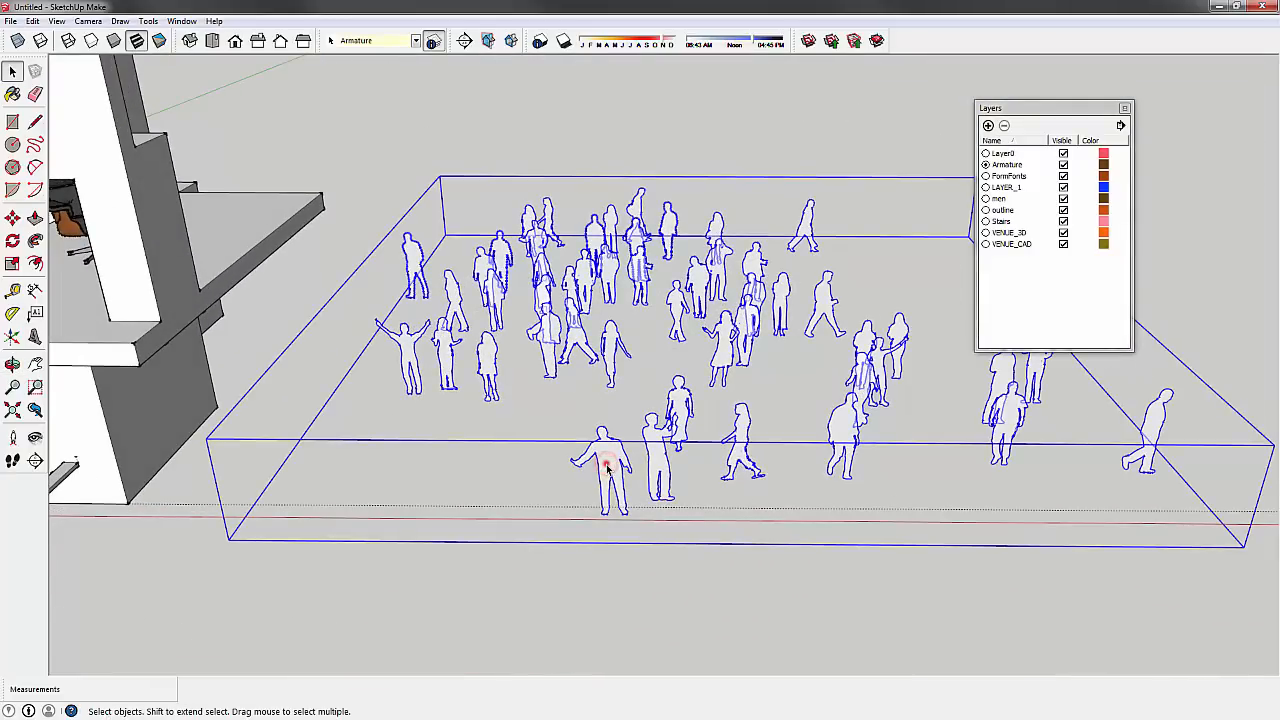
pyautogui.doubleClick(606, 466)
pyautogui.scroll(-3, 607, 476)
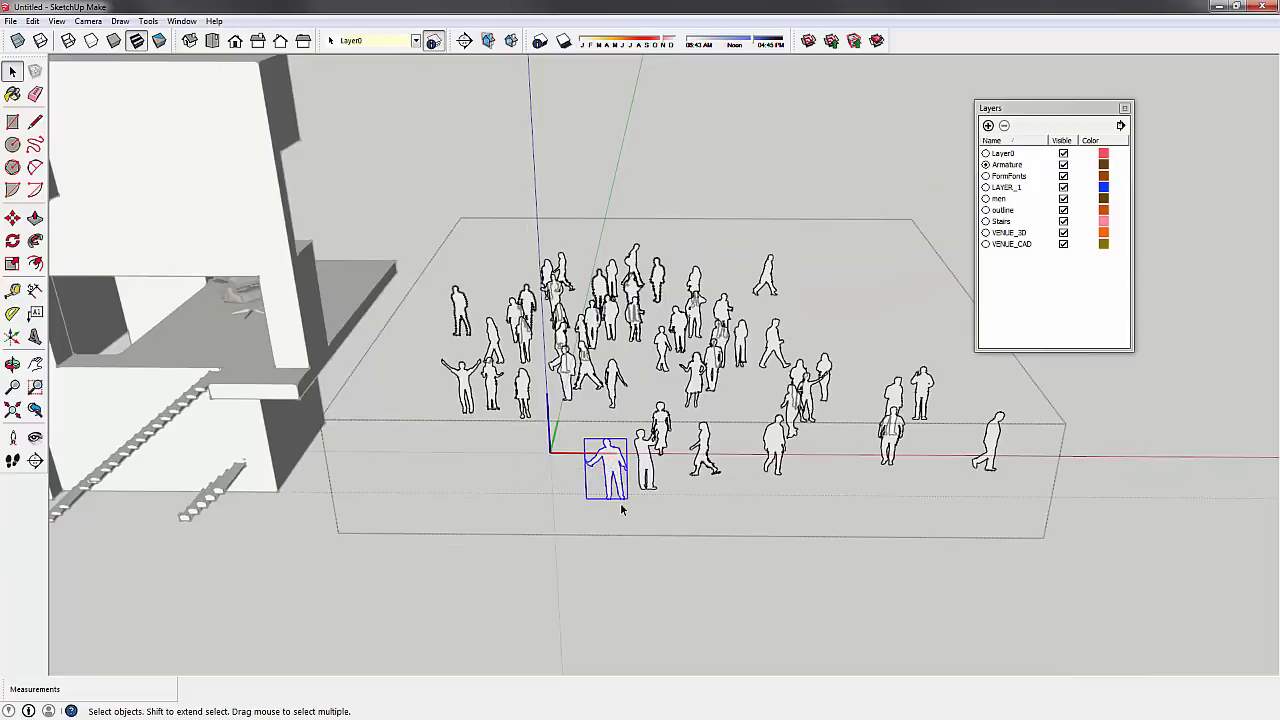
pyautogui.click(644, 536)
# - Explode the people collection into separate figures and clear the selection
pyautogui.click(645, 456)
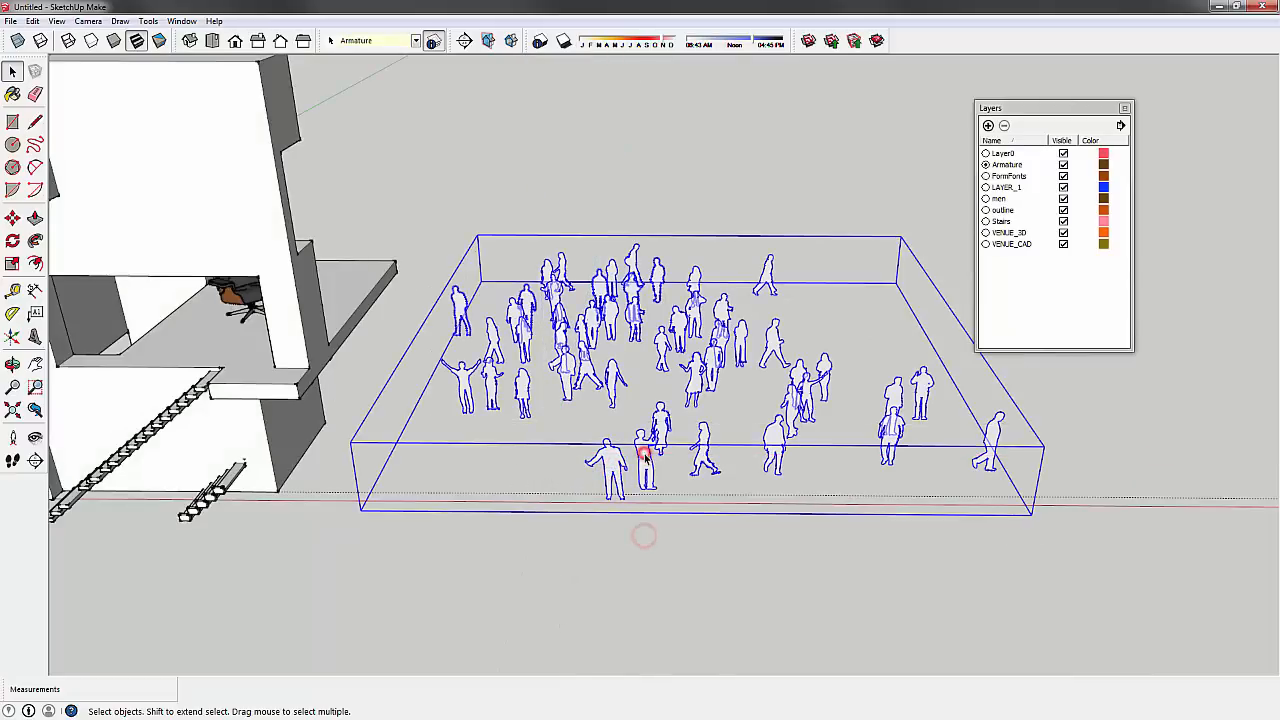
pyautogui.rightClick(660, 340)
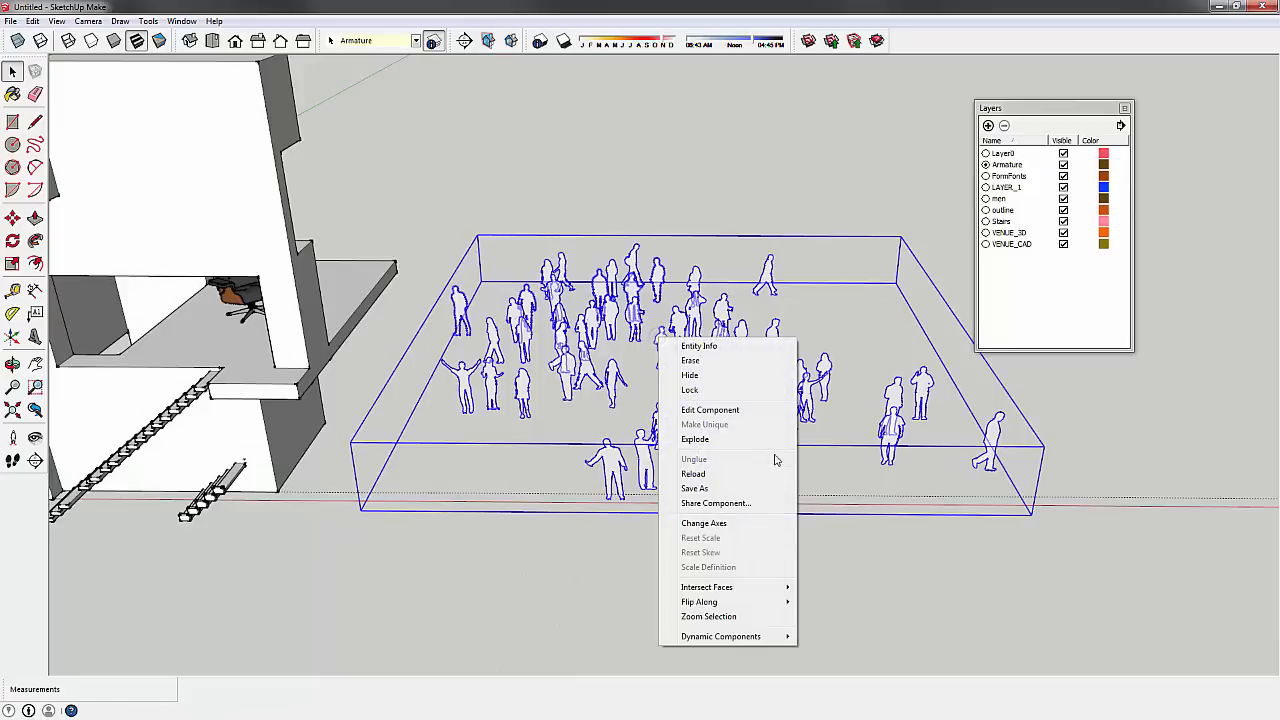
pyautogui.click(724, 441)
pyautogui.click(630, 585)
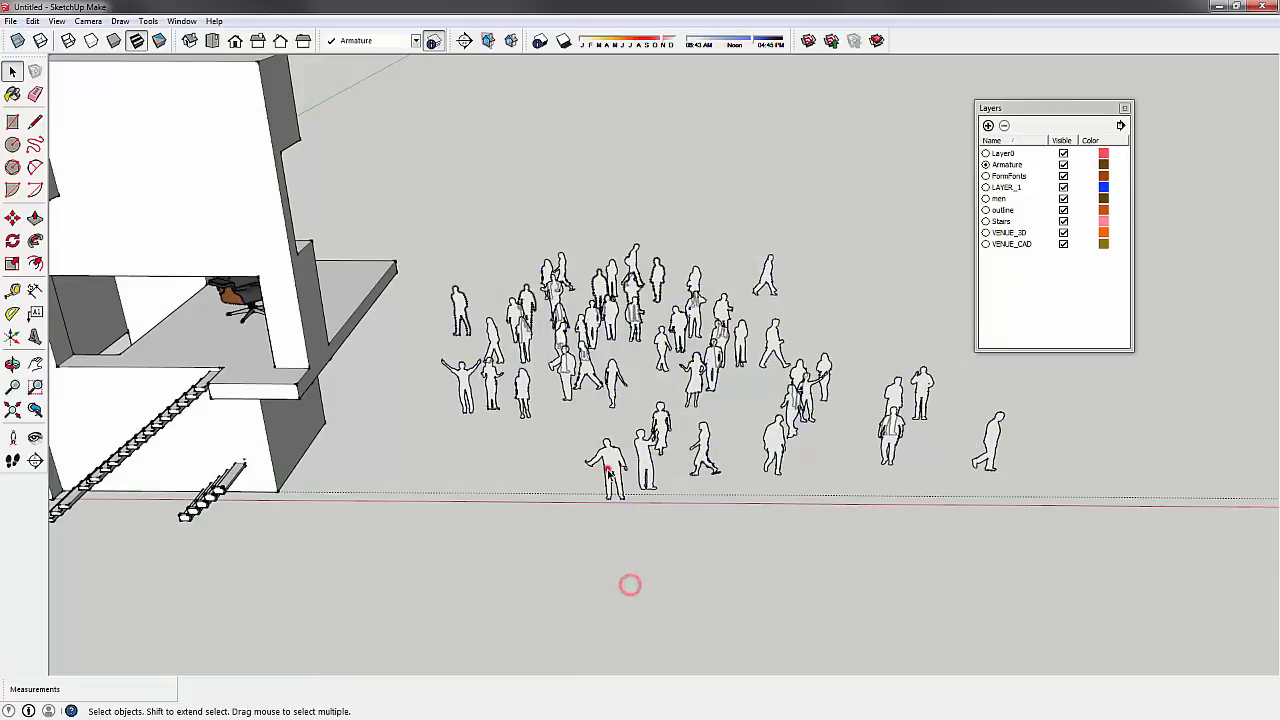
# - Move the frontmost man with outstretched arms from the crowd to the top of the staircase leading to the room with the chair
pyautogui.scroll(2, 618, 484)
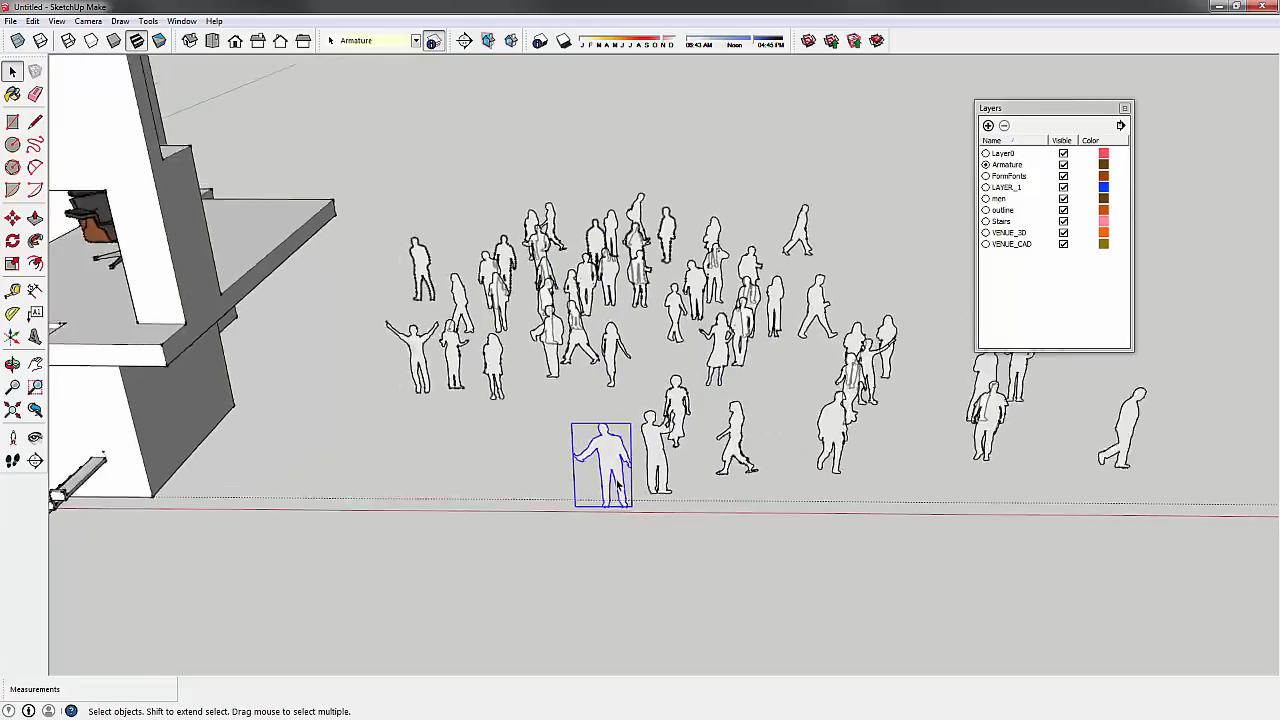
pyautogui.press('m')
pyautogui.click(604, 505)
pyautogui.scroll(-2, 517, 417)
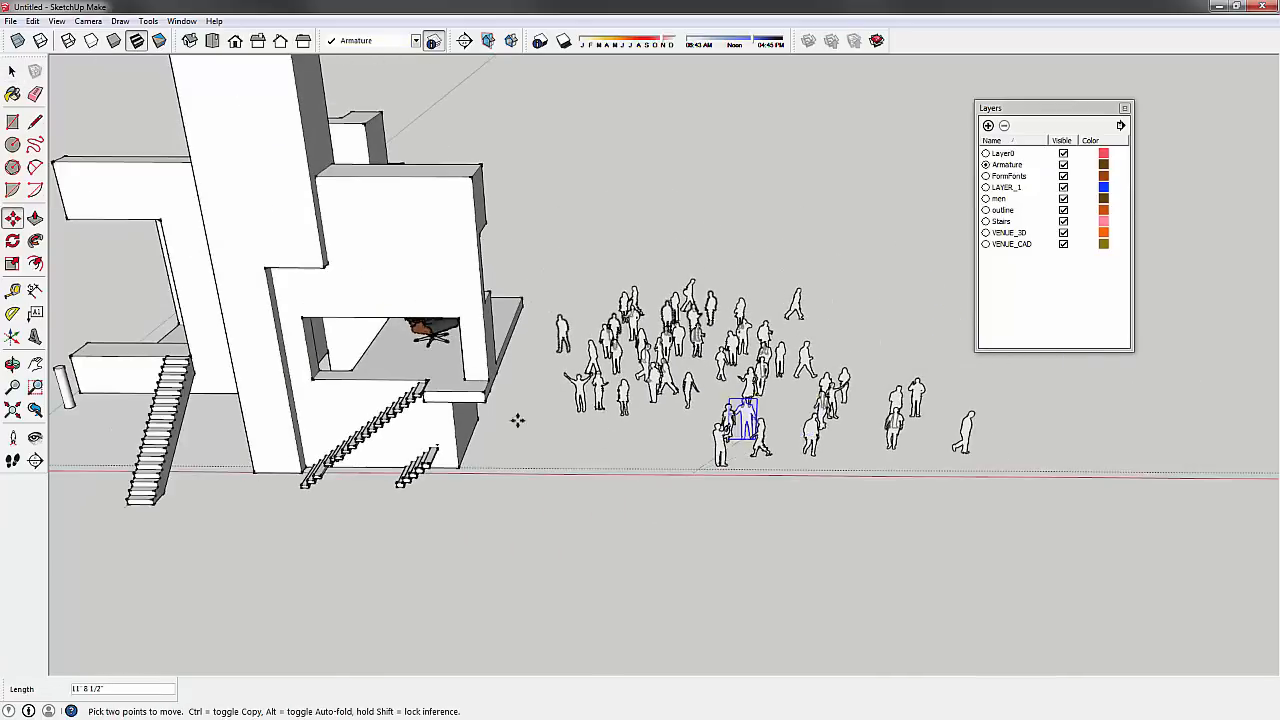
pyautogui.scroll(4, 420, 370)
pyautogui.moveTo(404, 370); pyautogui.dragTo(370, 380, button='middle')
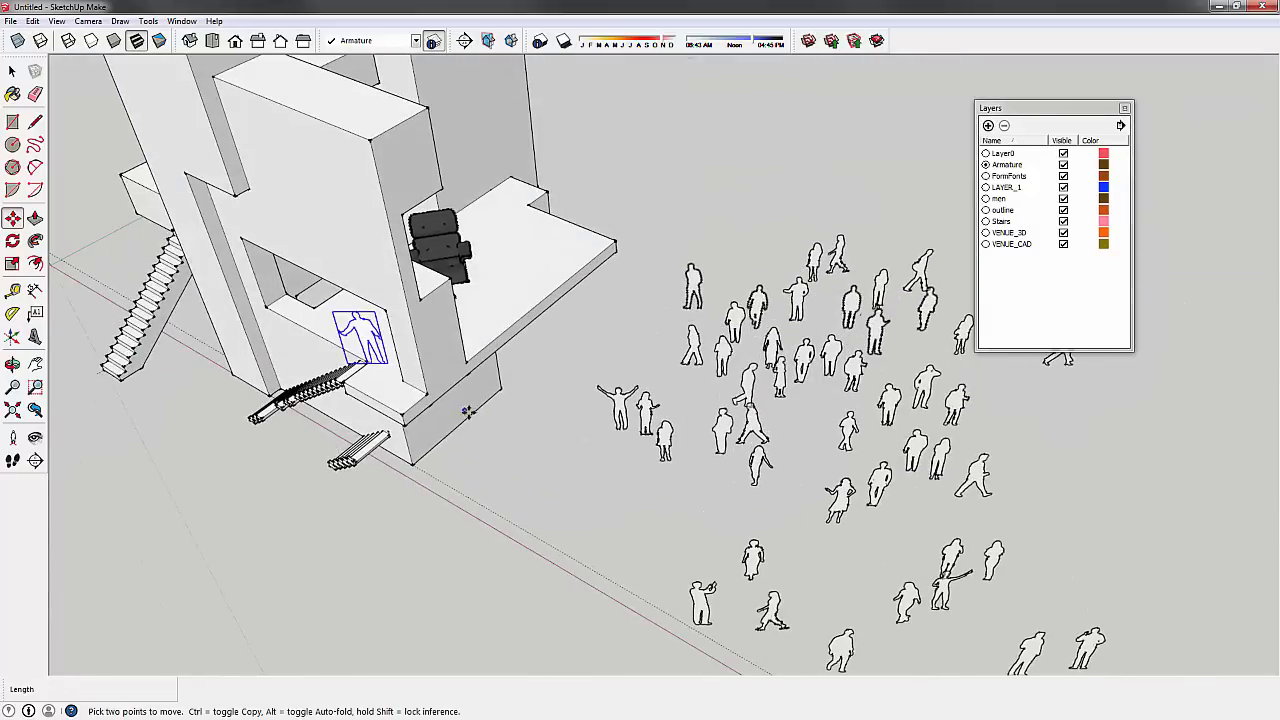
# - Shift the man at the top of the staircase forward onto the open landing beside the wall opening
pyautogui.scroll(3, 380, 370)
pyautogui.click(375, 338)
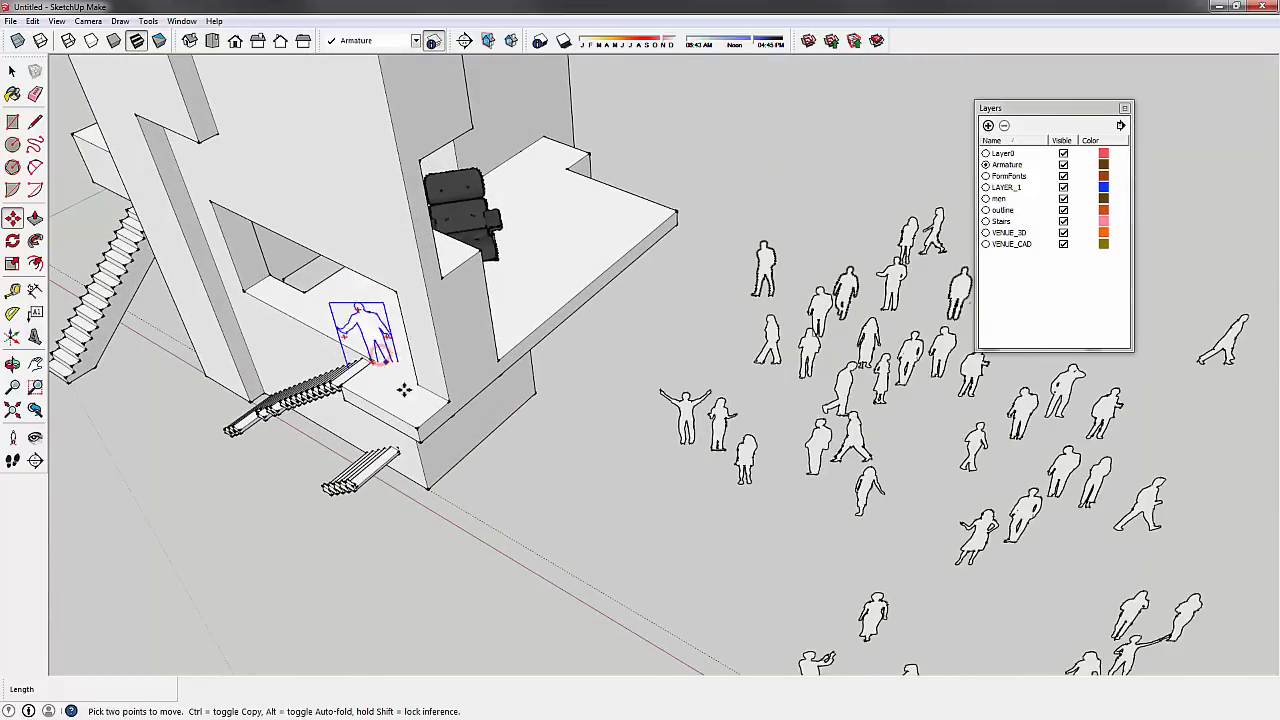
pyautogui.click(380, 357)
pyautogui.click(384, 376)
pyautogui.scroll(2, 388, 370)
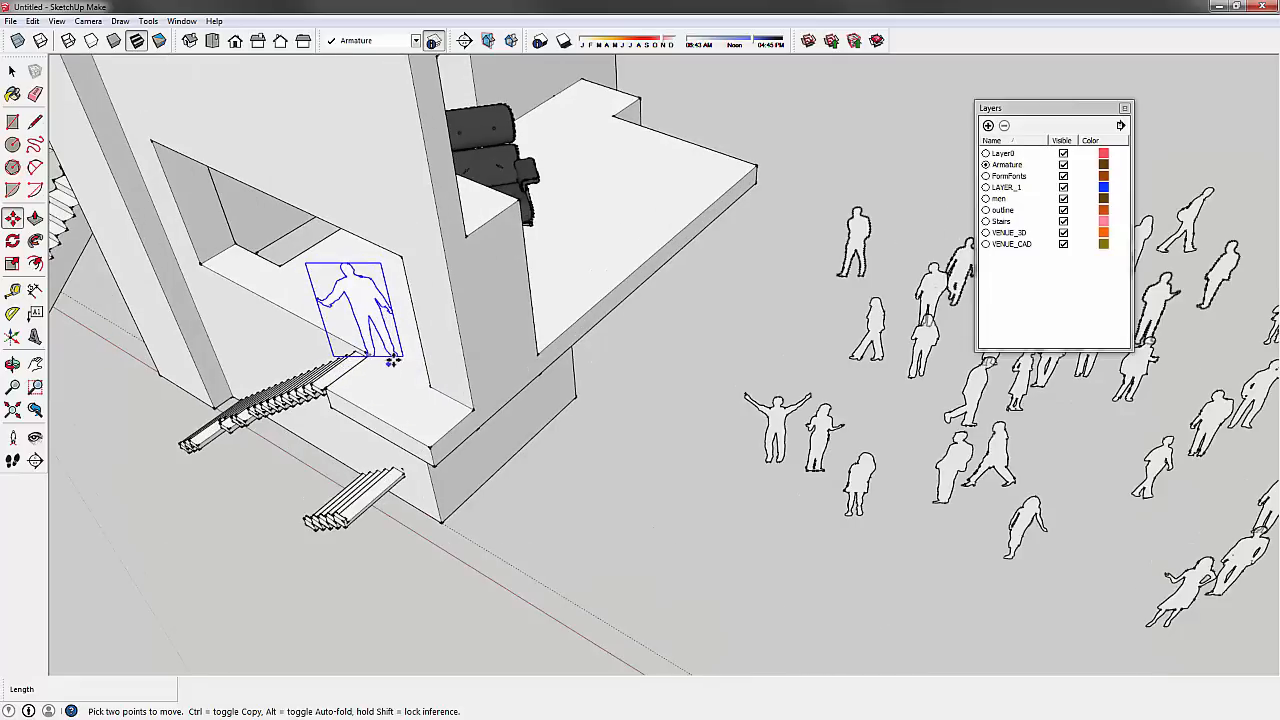
pyautogui.click(394, 360)
pyautogui.click(417, 404)
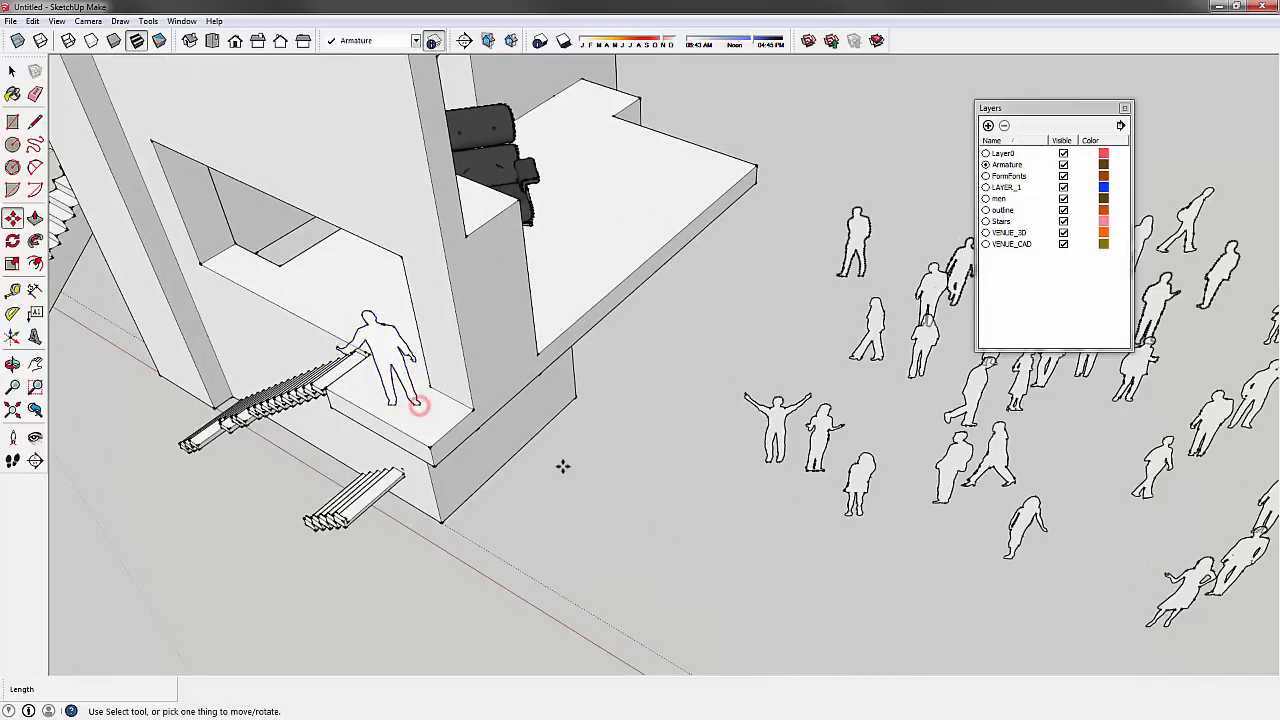
pyautogui.scroll(-4, 562, 466)
pyautogui.moveTo(561, 467); pyautogui.dragTo(440, 510, button='middle')
pyautogui.keyDown('shift'); pyautogui.moveTo(689, 408); pyautogui.dragTo(552, 441, button='middle'); pyautogui.keyUp('shift')
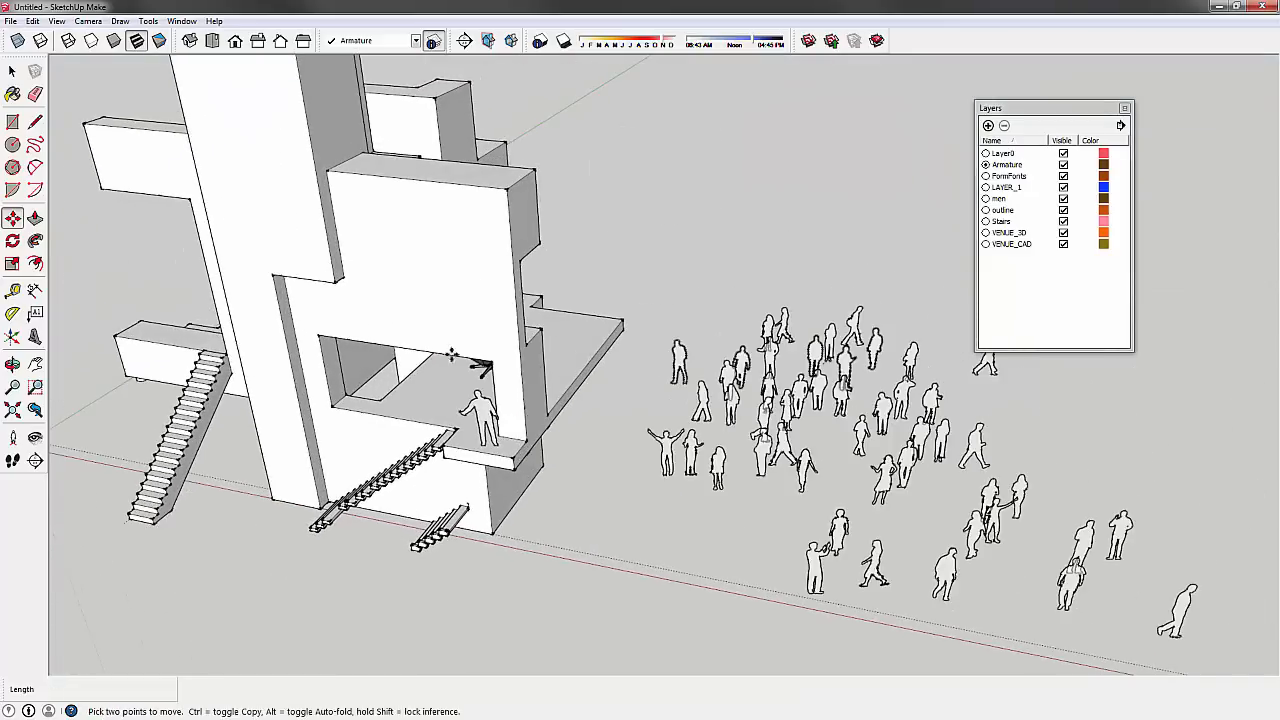
# - Delete the Eames lounge chair from the room behind the wall opening
pyautogui.press('space')
pyautogui.moveTo(581, 385); pyautogui.dragTo(690, 300, button='middle')
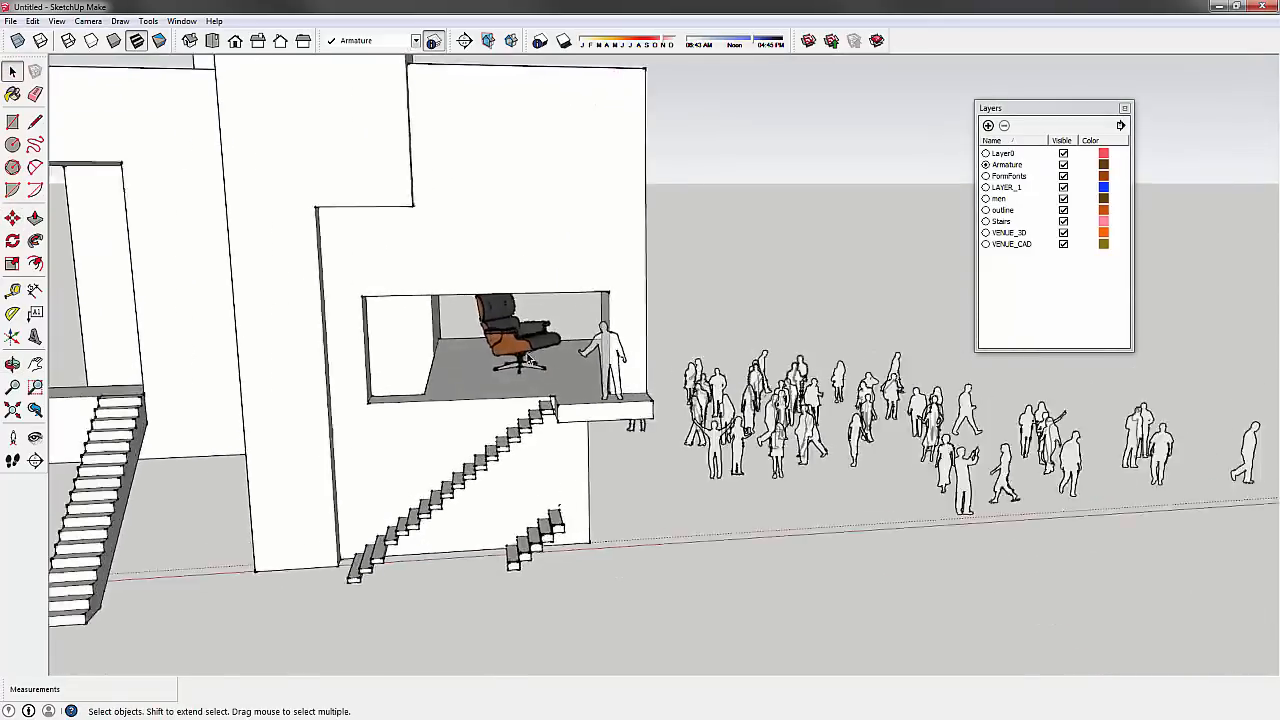
pyautogui.scroll(3, 514, 315)
pyautogui.click(510, 305)
pyautogui.keyDown('shift'); pyautogui.moveTo(478, 345); pyautogui.dragTo(540, 290, button='middle'); pyautogui.keyUp('shift')
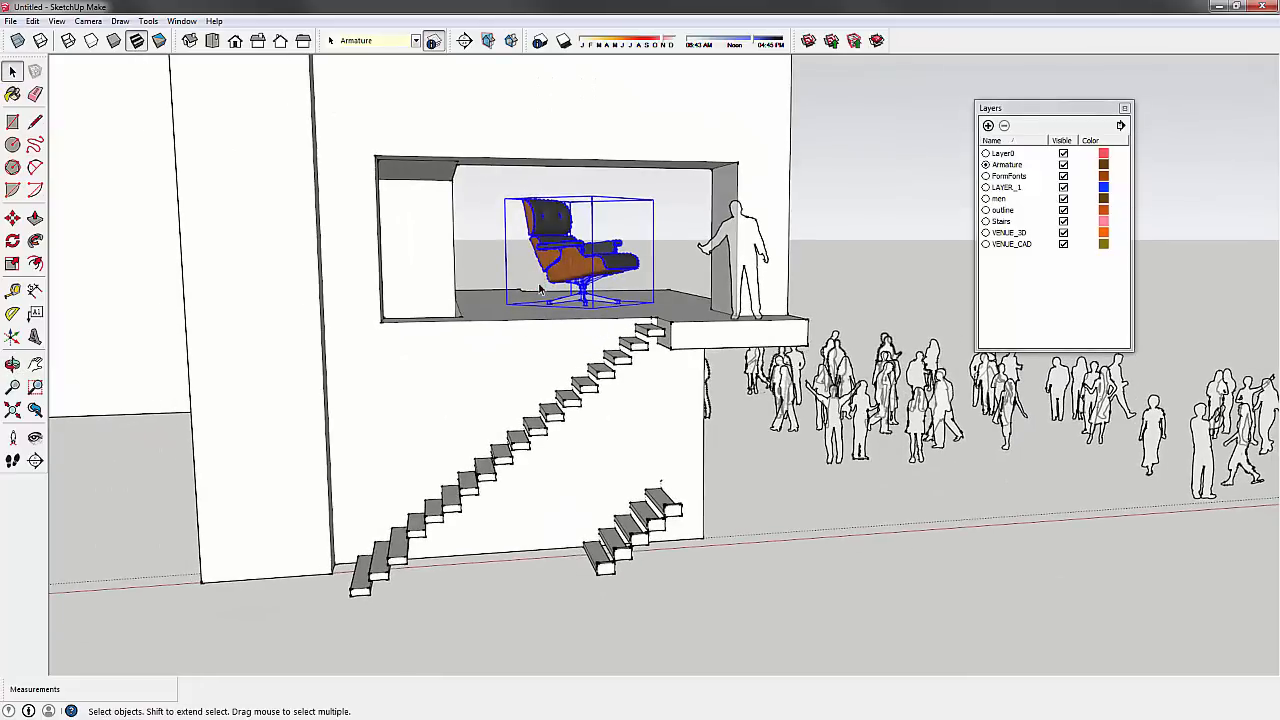
pyautogui.scroll(-4, 638, 344)
pyautogui.scroll(3, 546, 382)
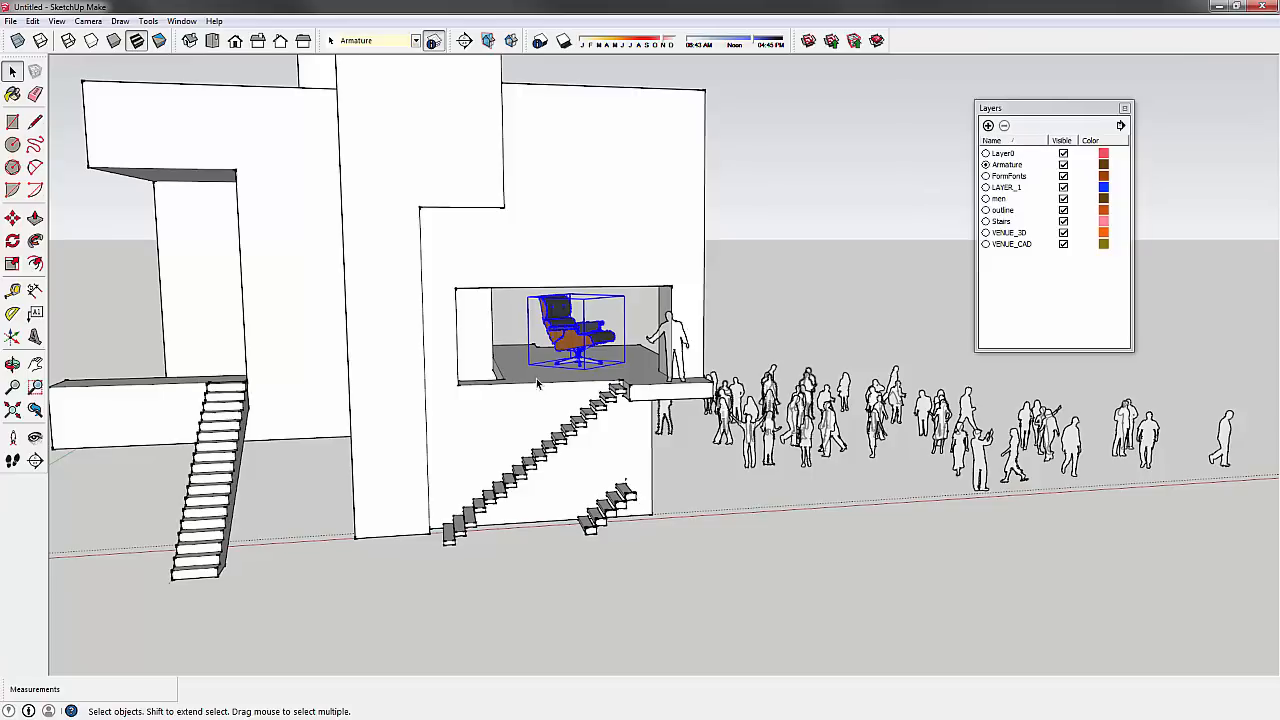
pyautogui.press('Delete')
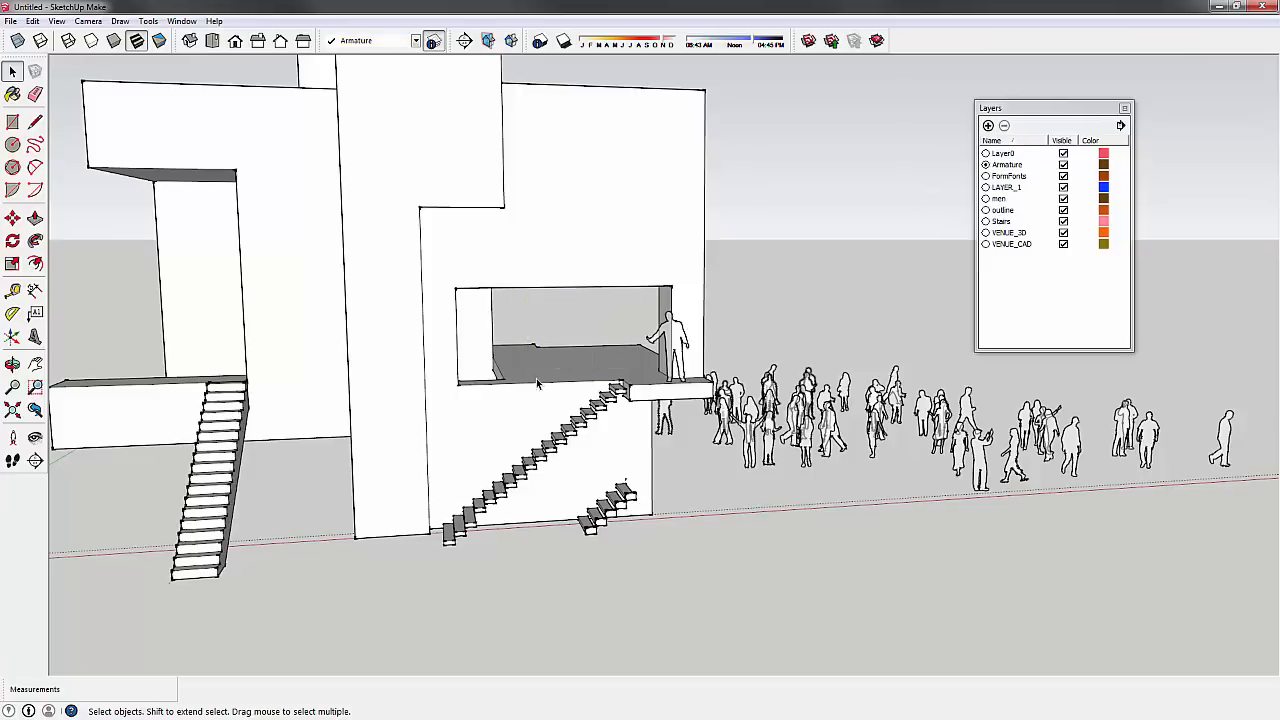
pyautogui.moveTo(536, 378); pyautogui.dragTo(936, 428, button='middle')
pyautogui.click(936, 428)
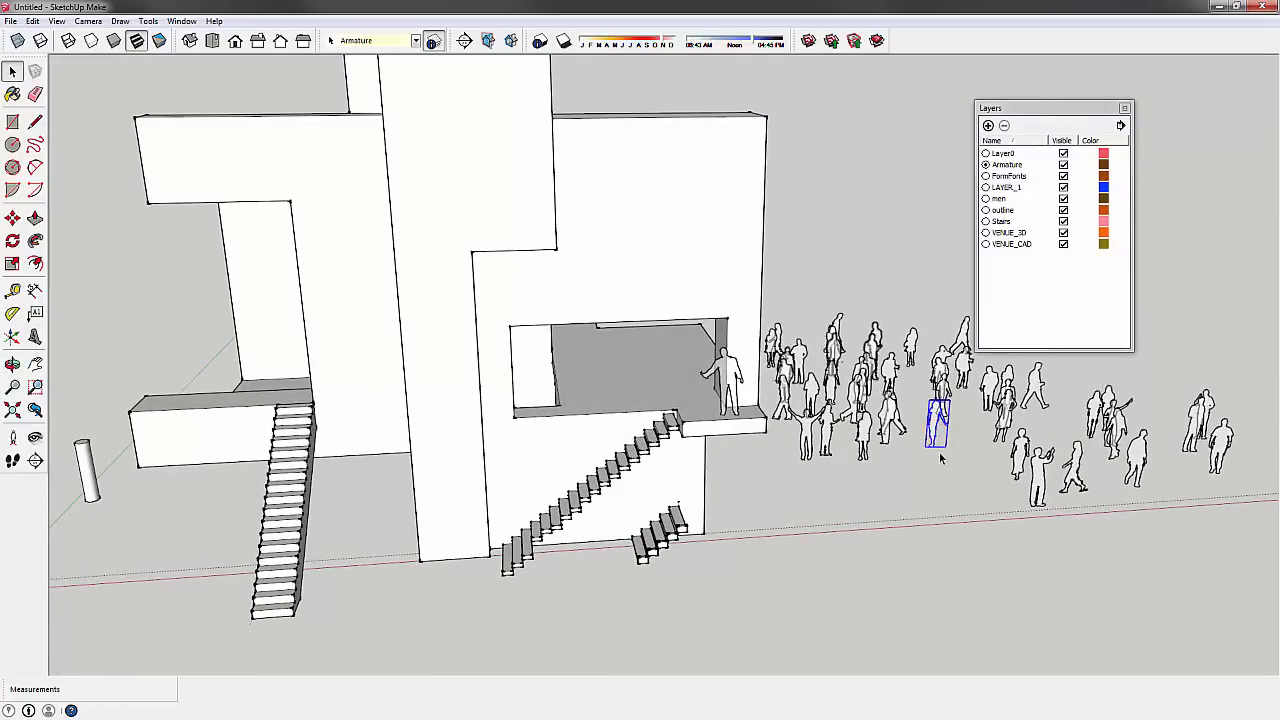
pyautogui.press('m')
pyautogui.click(938, 449)
pyautogui.moveTo(236, 510); pyautogui.dragTo(718, 450, button='middle')
pyautogui.scroll(1, 681, 466)
pyautogui.click(668, 500)
pyautogui.moveTo(668, 500); pyautogui.dragTo(465, 478, button='middle')
pyautogui.click(540, 576)
pyautogui.click(586, 517)
pyautogui.press('space')
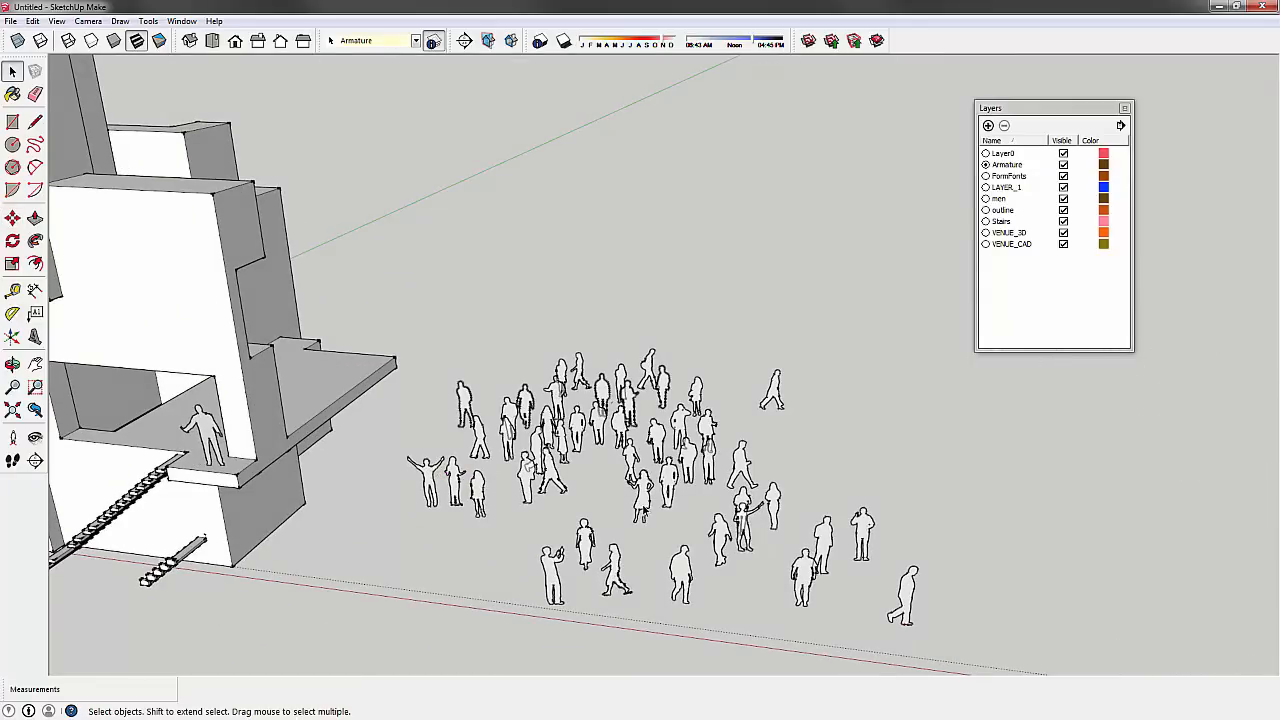
# - Move the walking man at the edge of the crowd onto the outer corner of the building's large raised terrace
pyautogui.moveTo(700, 541); pyautogui.dragTo(510, 522, button='middle')
pyautogui.scroll(6, 731, 425)
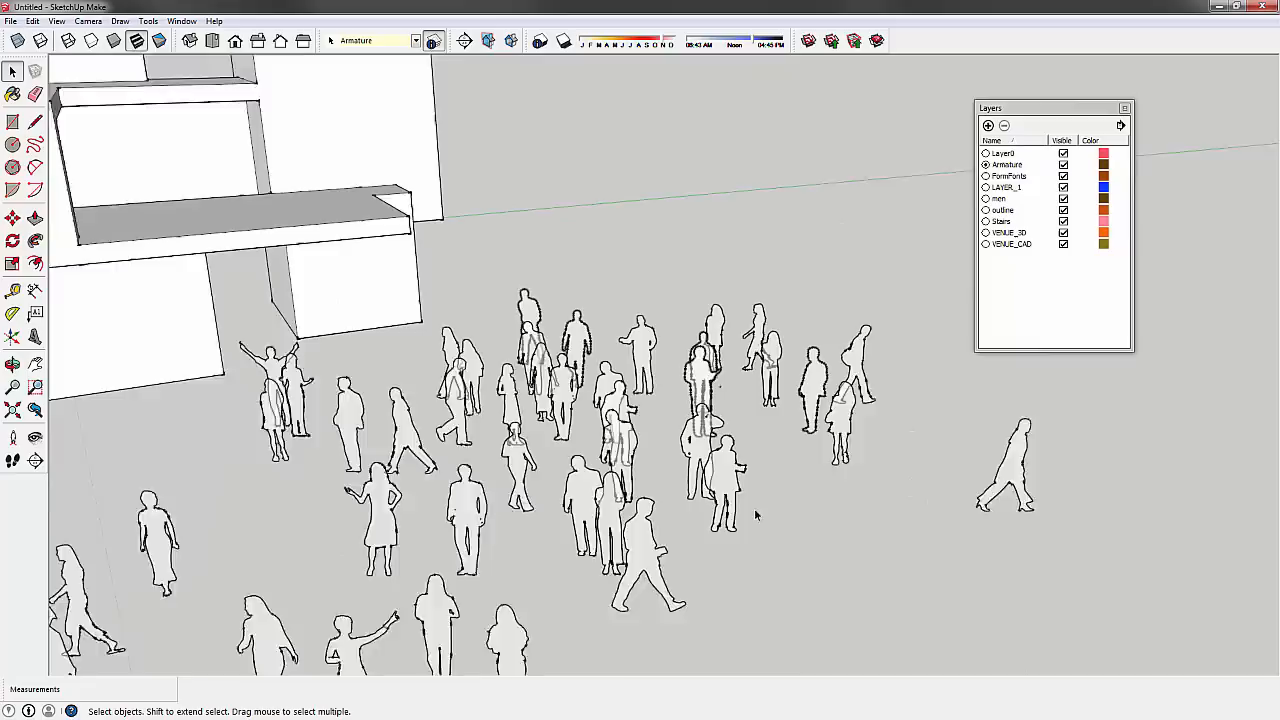
pyautogui.click(733, 518)
pyautogui.click(618, 588)
pyautogui.click(645, 571)
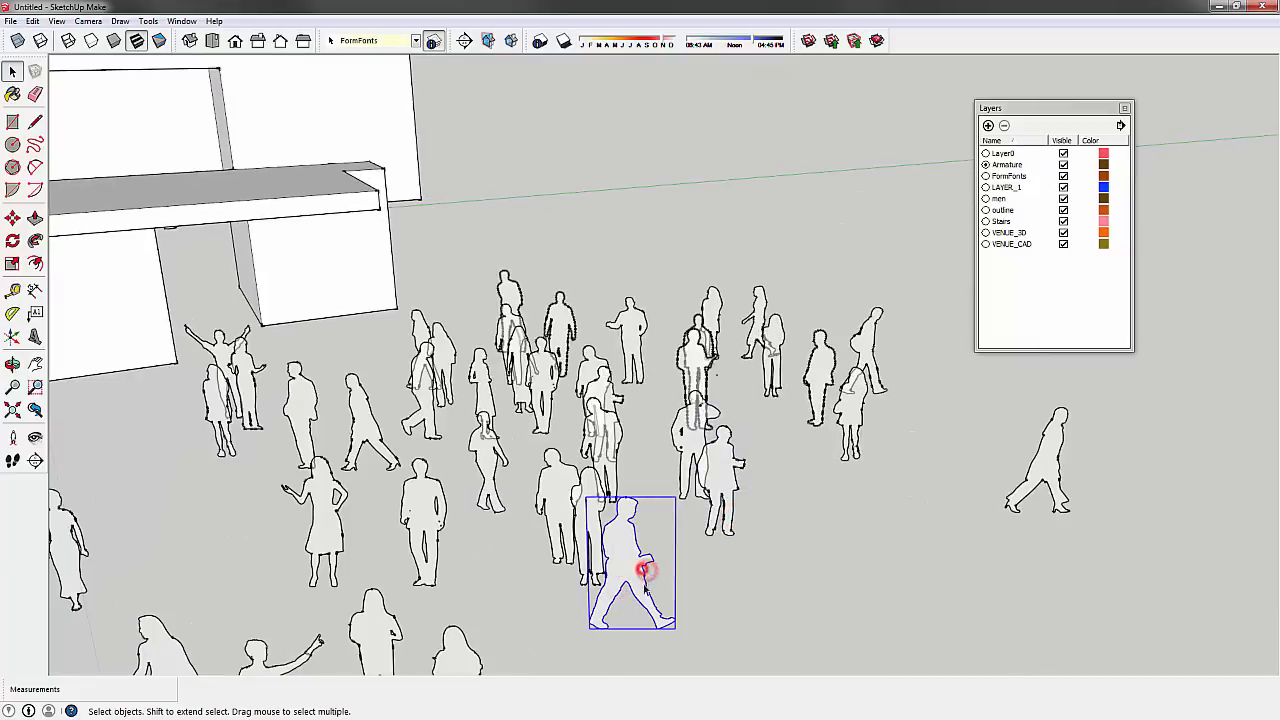
pyautogui.press('m')
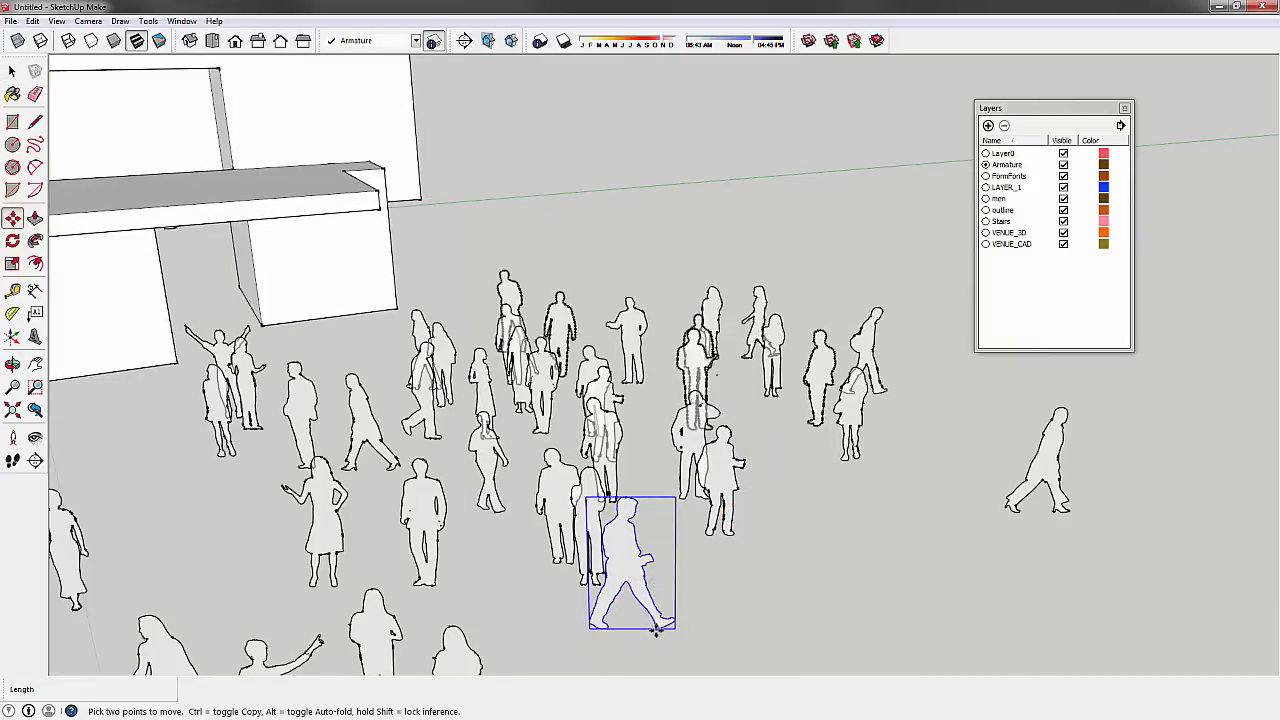
pyautogui.click(656, 630)
pyautogui.scroll(-6, 733, 588)
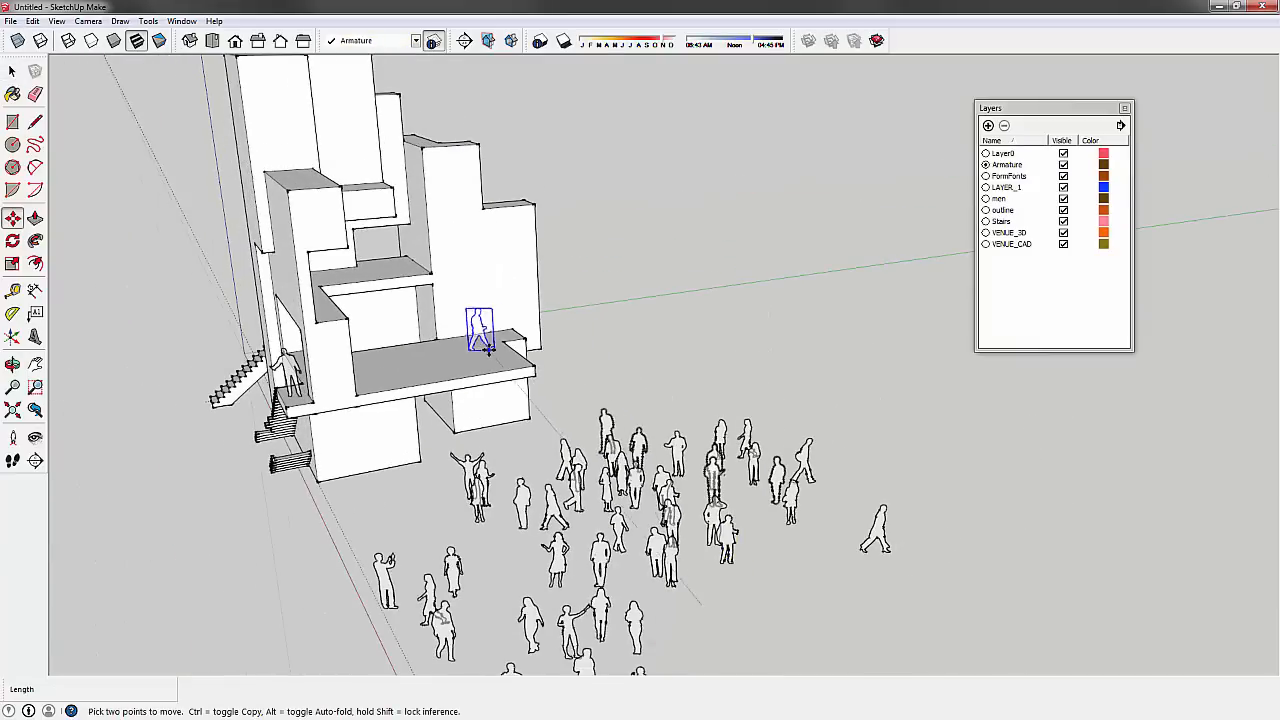
pyautogui.scroll(5, 487, 348)
pyautogui.click(546, 387)
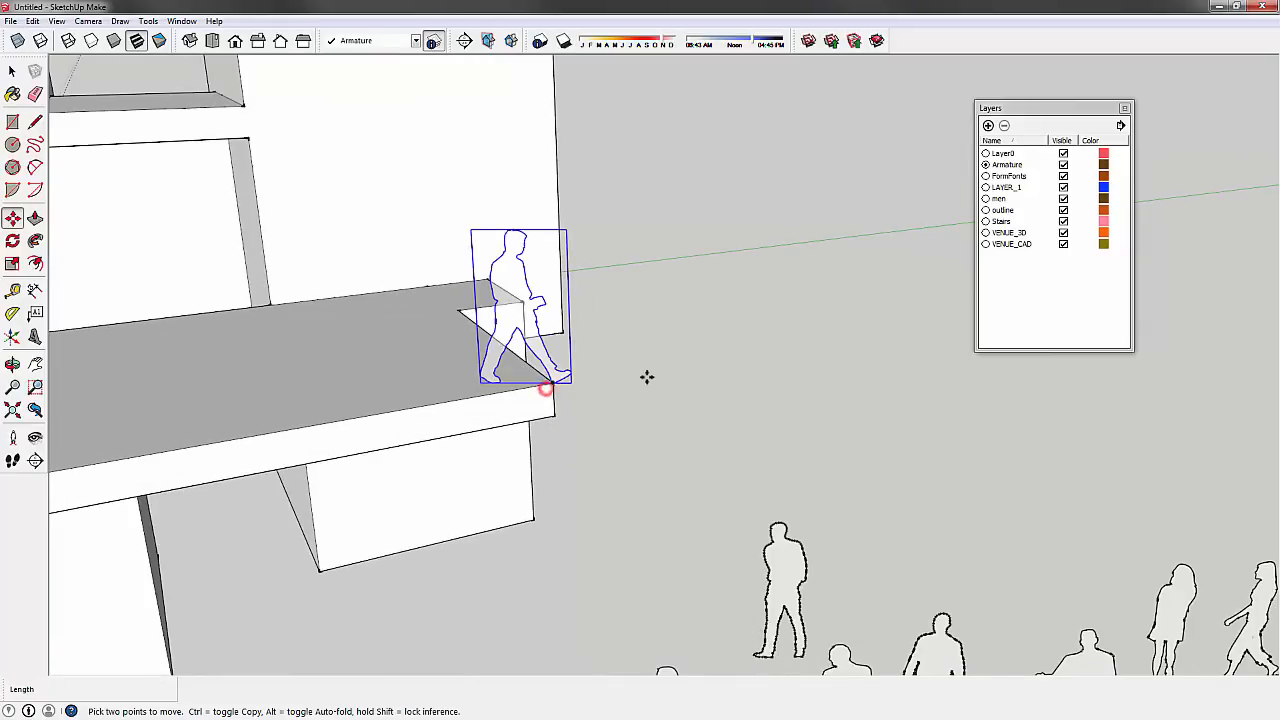
# - Shift the walking man about 16' inward from the terrace's outer corner, toward the interior of the building
pyautogui.scroll(-5, 686, 309)
pyautogui.moveTo(578, 325); pyautogui.dragTo(557, 414, button='middle')
pyautogui.scroll(3, 573, 411)
pyautogui.click(575, 405)
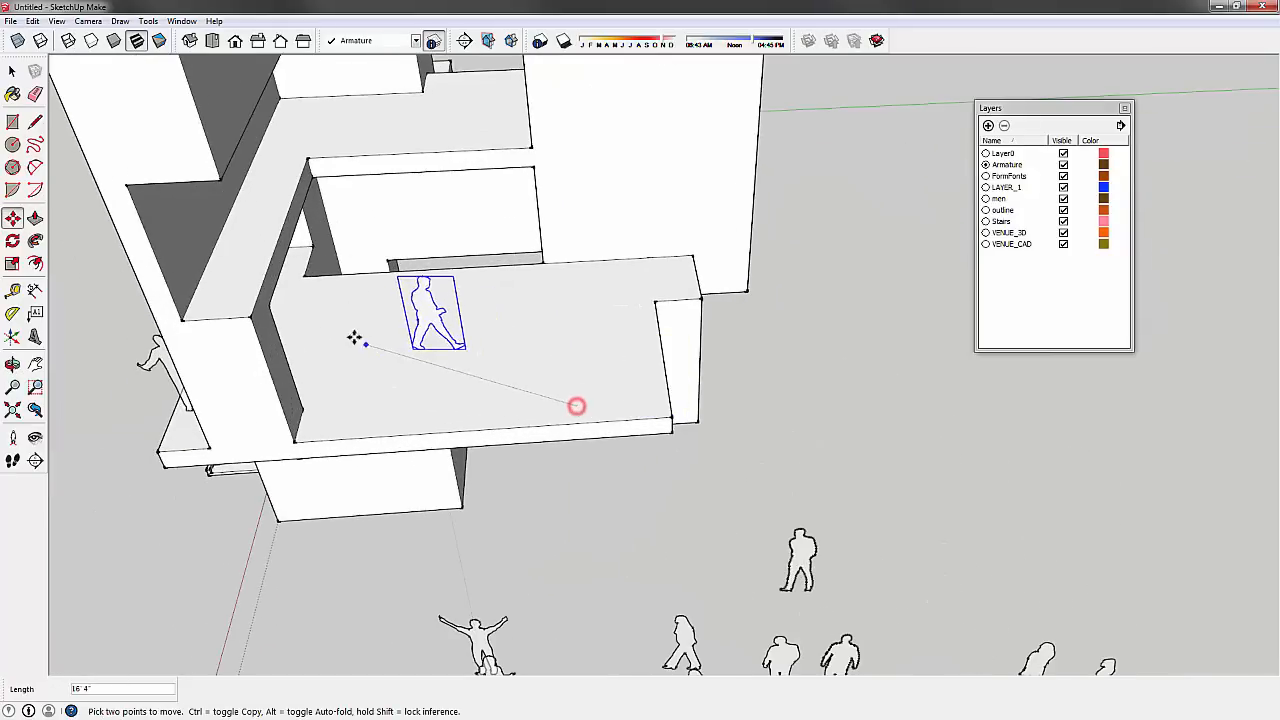
pyautogui.moveTo(355, 335); pyautogui.dragTo(373, 152, button='middle')
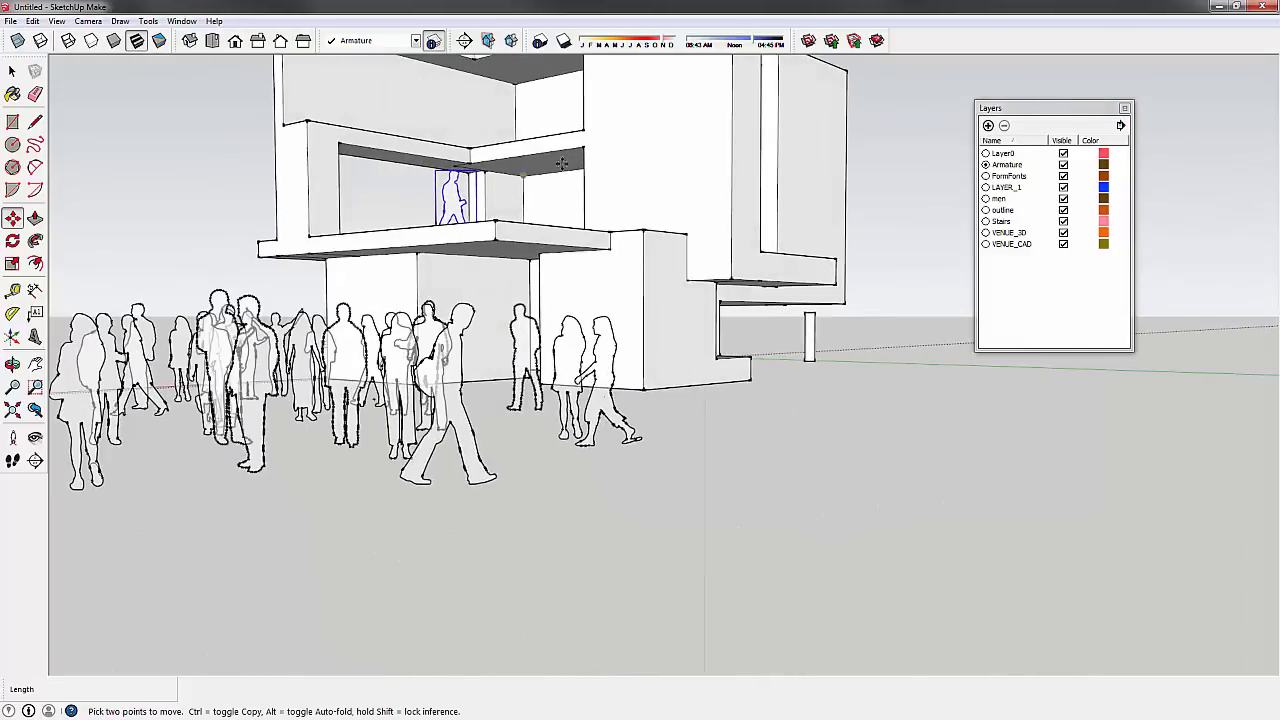
pyautogui.moveTo(562, 163); pyautogui.dragTo(521, 201, button='middle')
pyautogui.moveTo(751, 228); pyautogui.dragTo(426, 408, button='middle')
# - Move a standing man with one arm held out from the crowd onto the outer corner of the platform at the building's rear
pyautogui.click(11, 73)
pyautogui.keyDown('shift'); pyautogui.moveTo(339, 396); pyautogui.dragTo(400, 417, button='middle'); pyautogui.keyUp('shift')
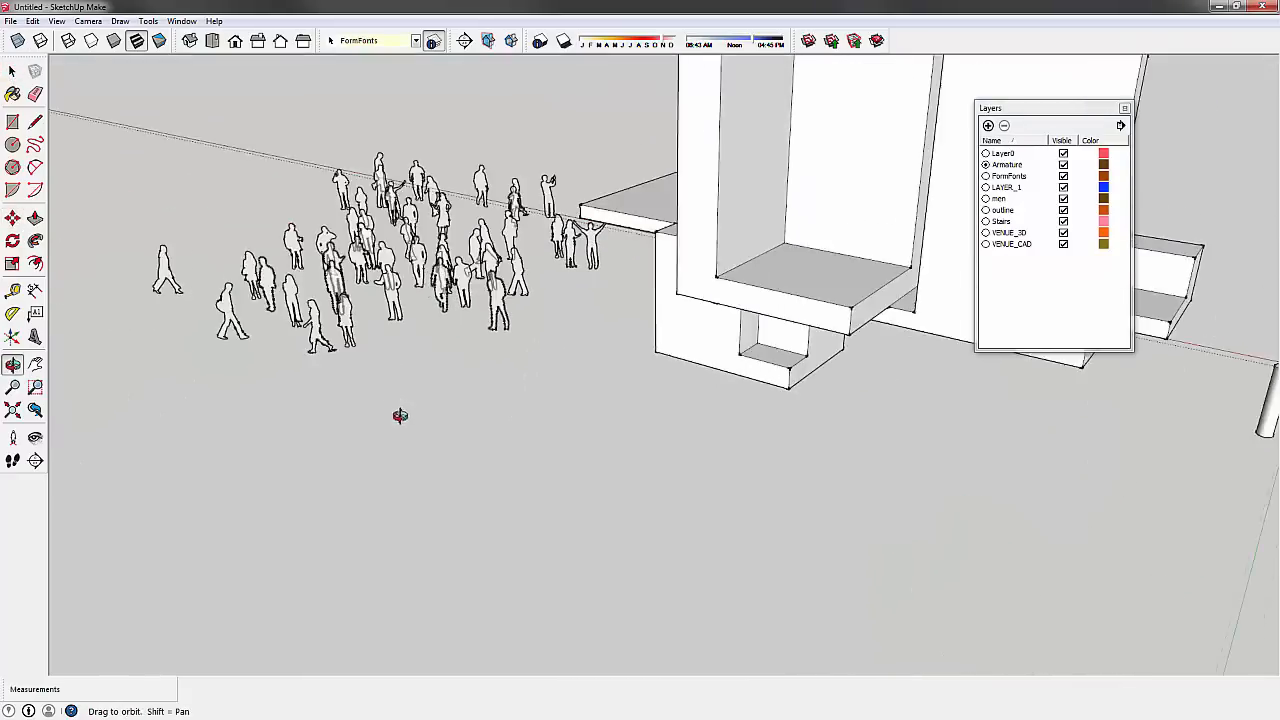
pyautogui.scroll(3, 397, 302)
pyautogui.press('m')
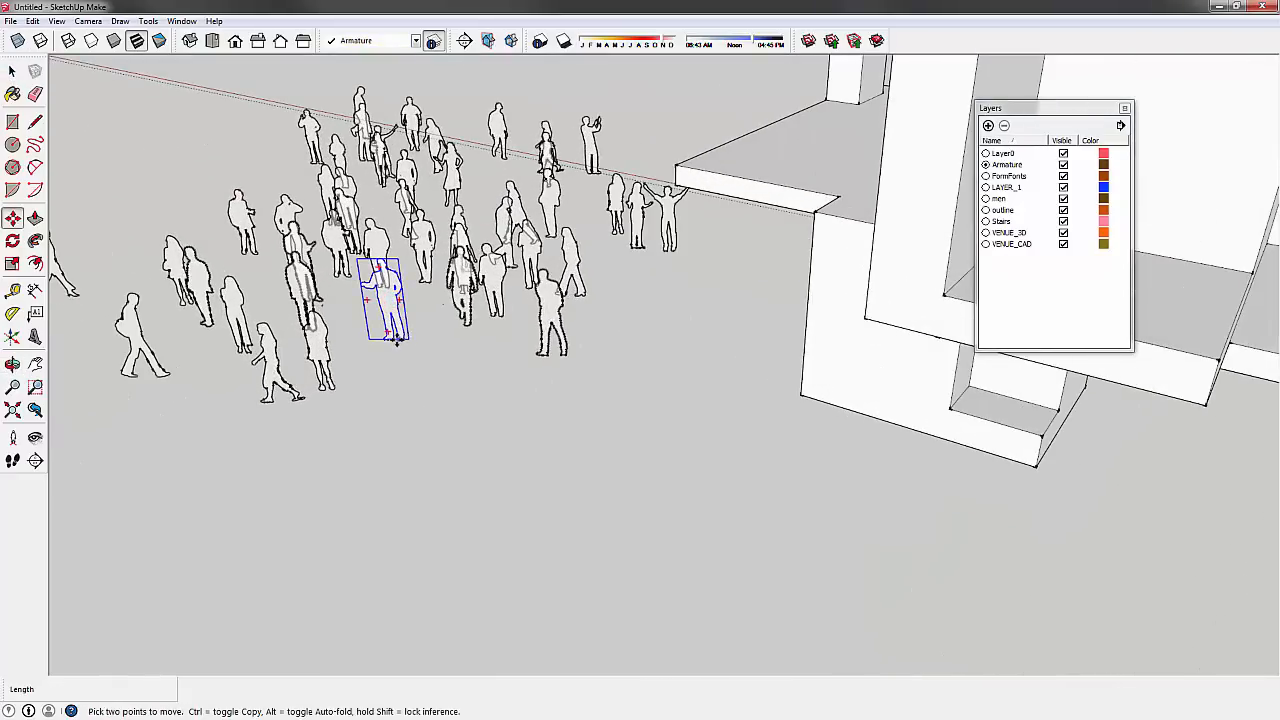
pyautogui.scroll(5, 385, 360)
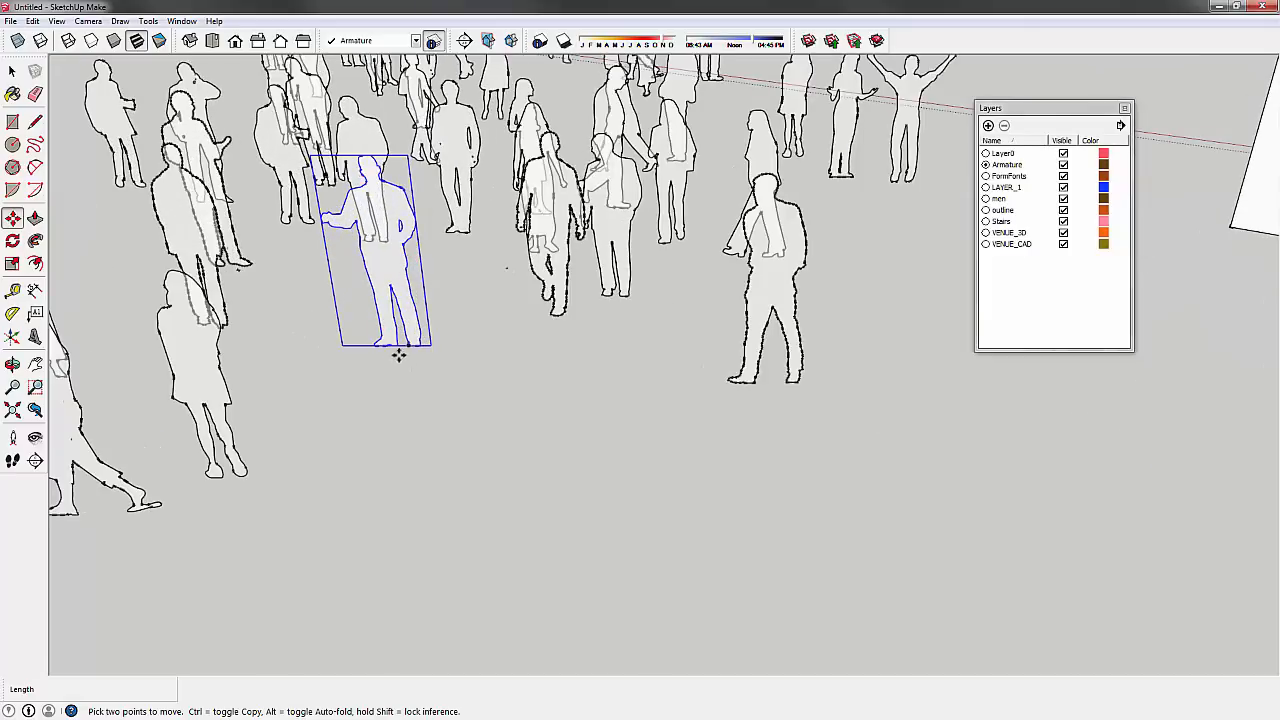
pyautogui.click(397, 345)
pyautogui.scroll(-10, 303, 358)
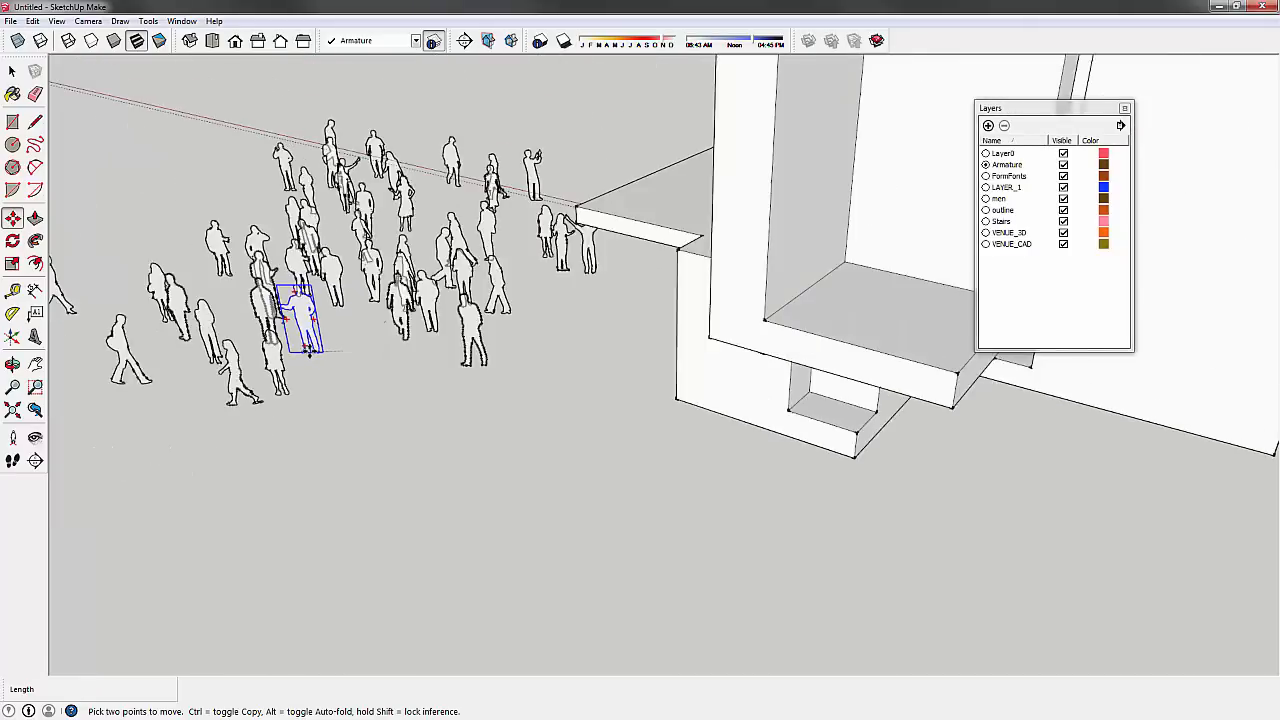
pyautogui.moveTo(691, 263); pyautogui.dragTo(630, 307, button='middle')
pyautogui.scroll(4, 600, 330)
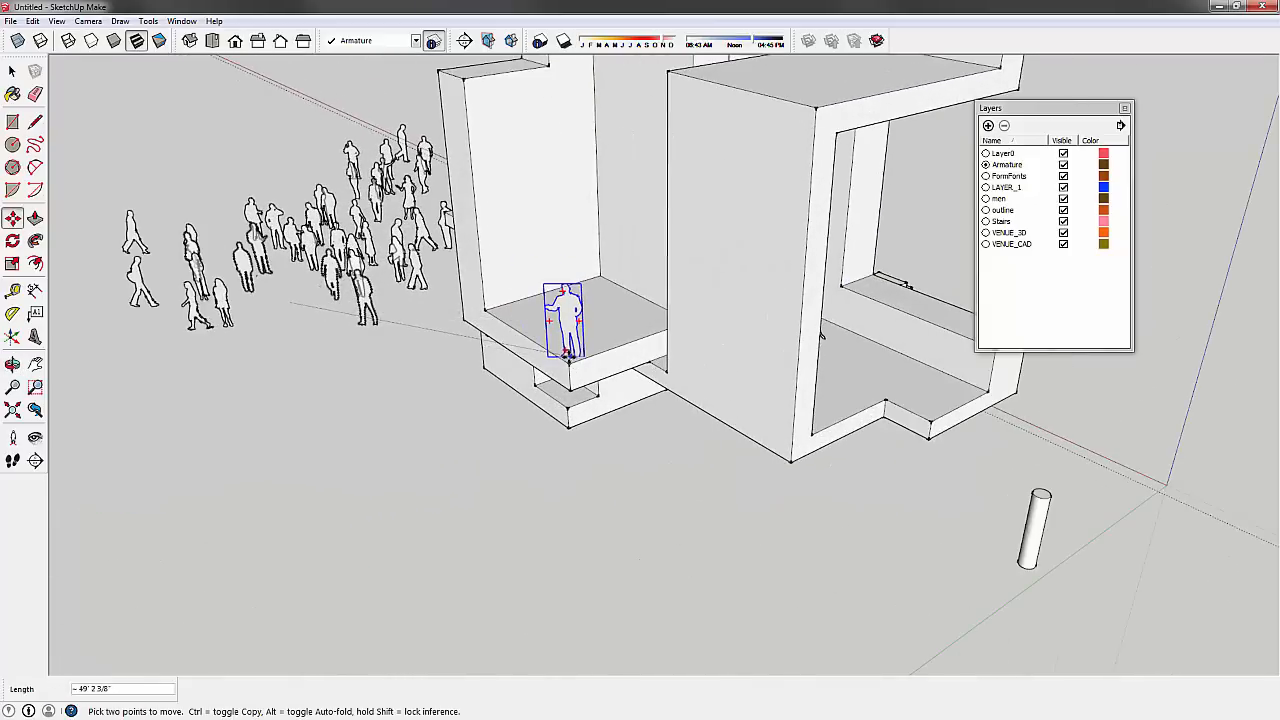
pyautogui.click(568, 362)
# - Shift the standing man inward from the corner toward the back of the rear platform
pyautogui.moveTo(611, 337); pyautogui.dragTo(633, 458, button='middle')
pyautogui.scroll(2, 629, 406)
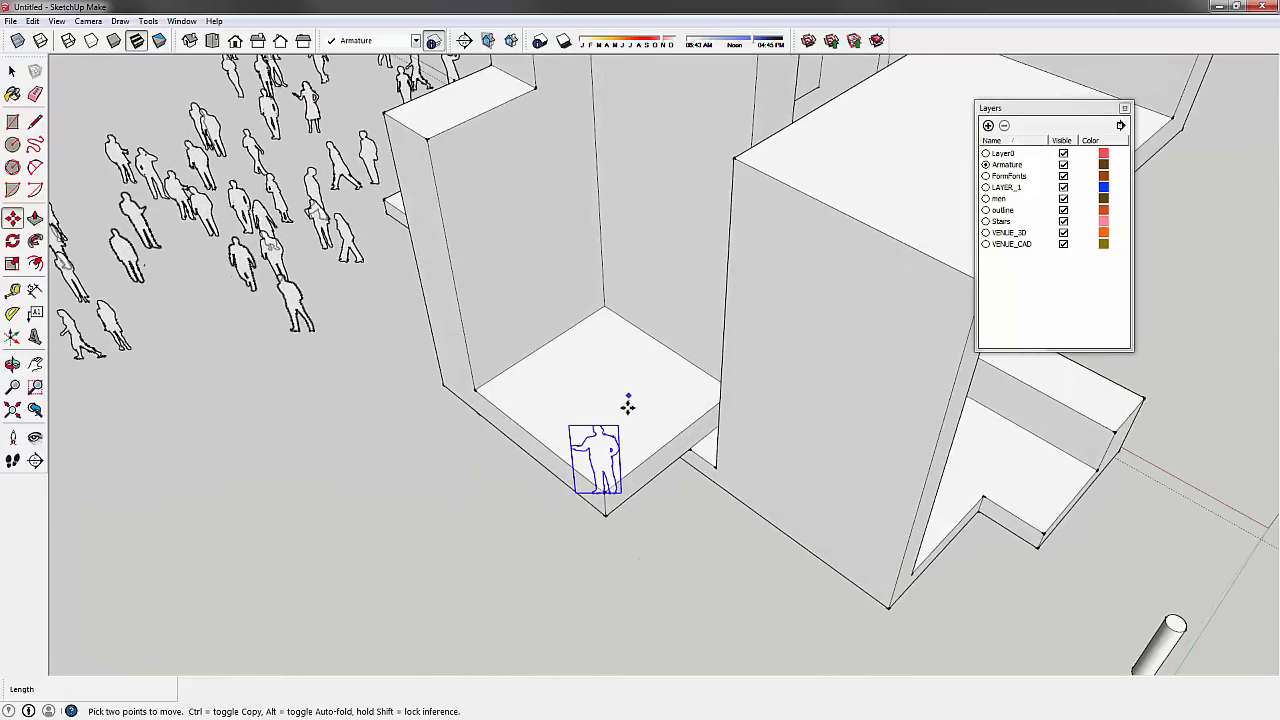
pyautogui.click(631, 429)
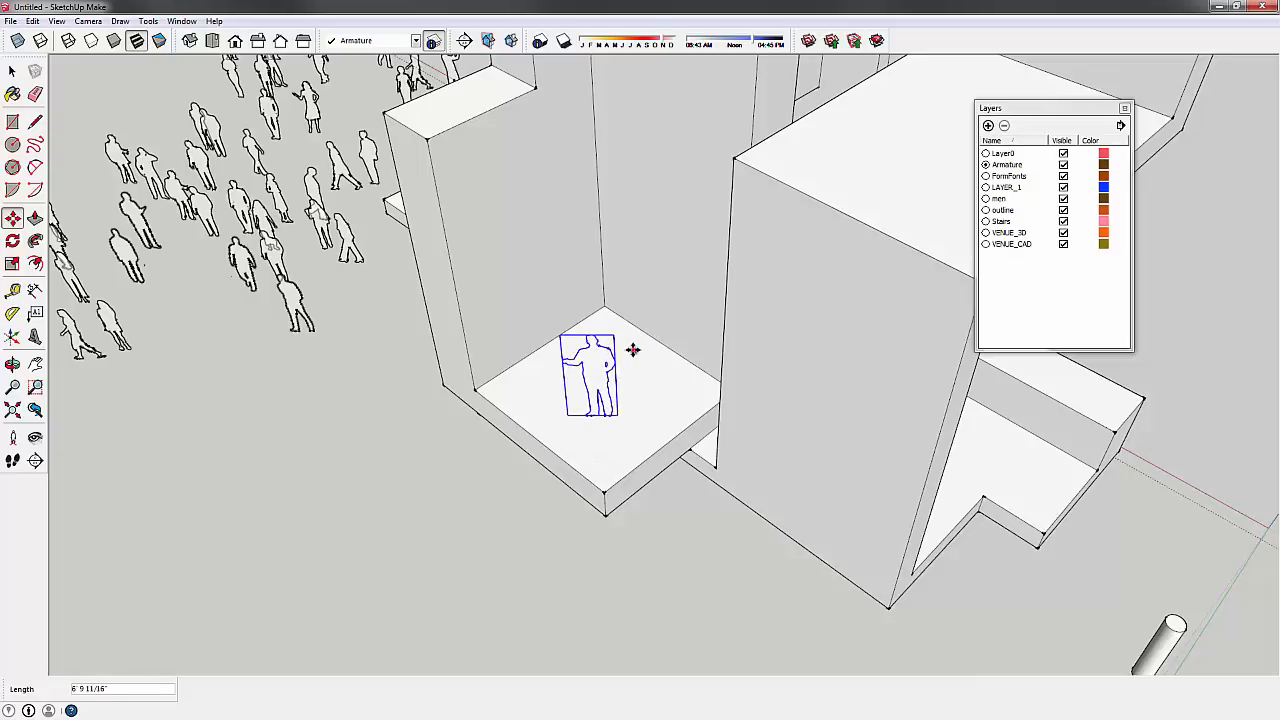
pyautogui.click(634, 349)
pyautogui.moveTo(601, 500); pyautogui.dragTo(684, 350, button='middle')
# - Move the standing man with one arm held out by his foot onto the outer corner of the rear platform
pyautogui.press('space')
pyautogui.click(589, 335)
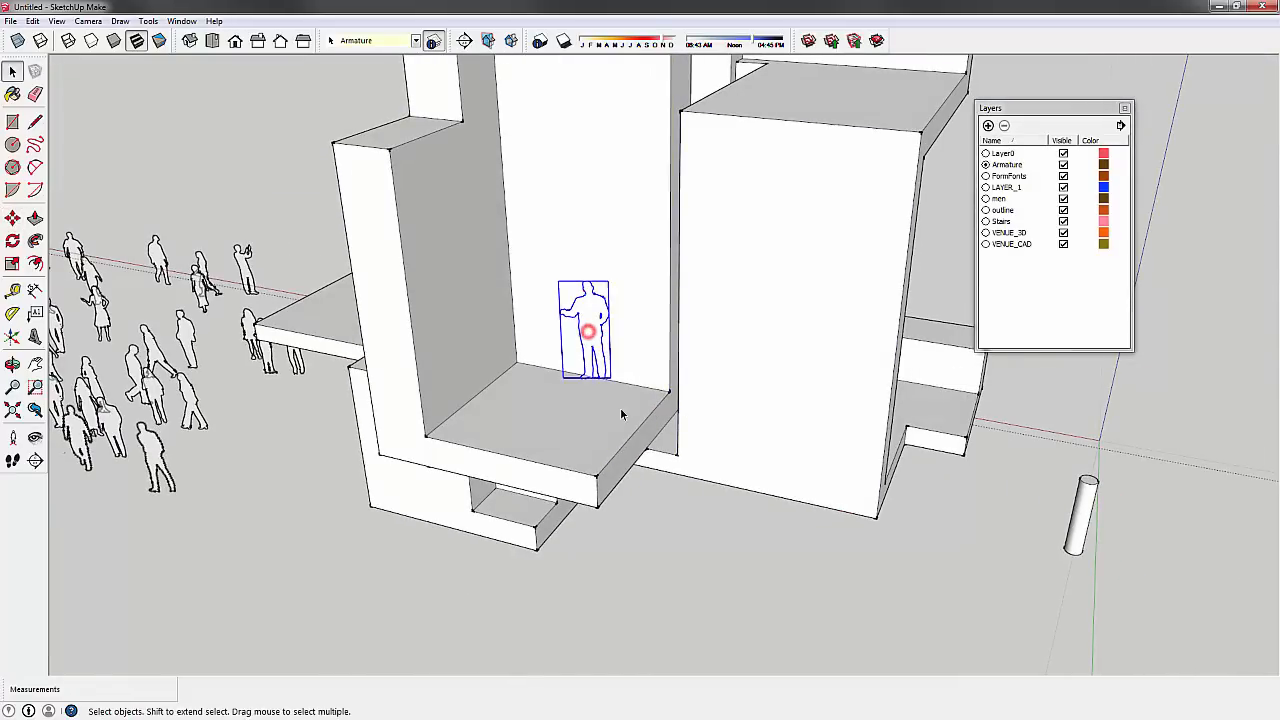
pyautogui.press('m')
pyautogui.scroll(5, 595, 385)
pyautogui.click(584, 374)
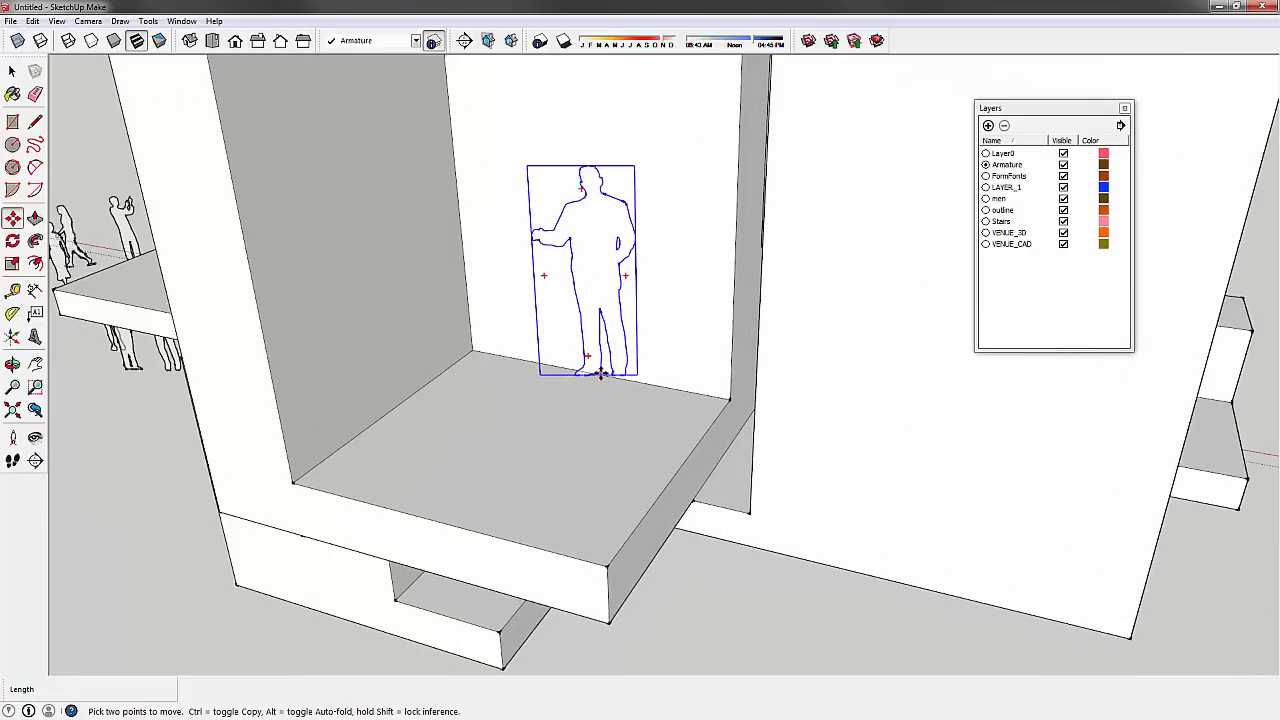
pyautogui.click(608, 568)
# - Shift the standing man inward from the rear platform's outer corner toward the back wall
pyautogui.moveTo(640, 440); pyautogui.dragTo(643, 557, button='middle')
pyautogui.scroll(3, 645, 560)
pyautogui.click(666, 573)
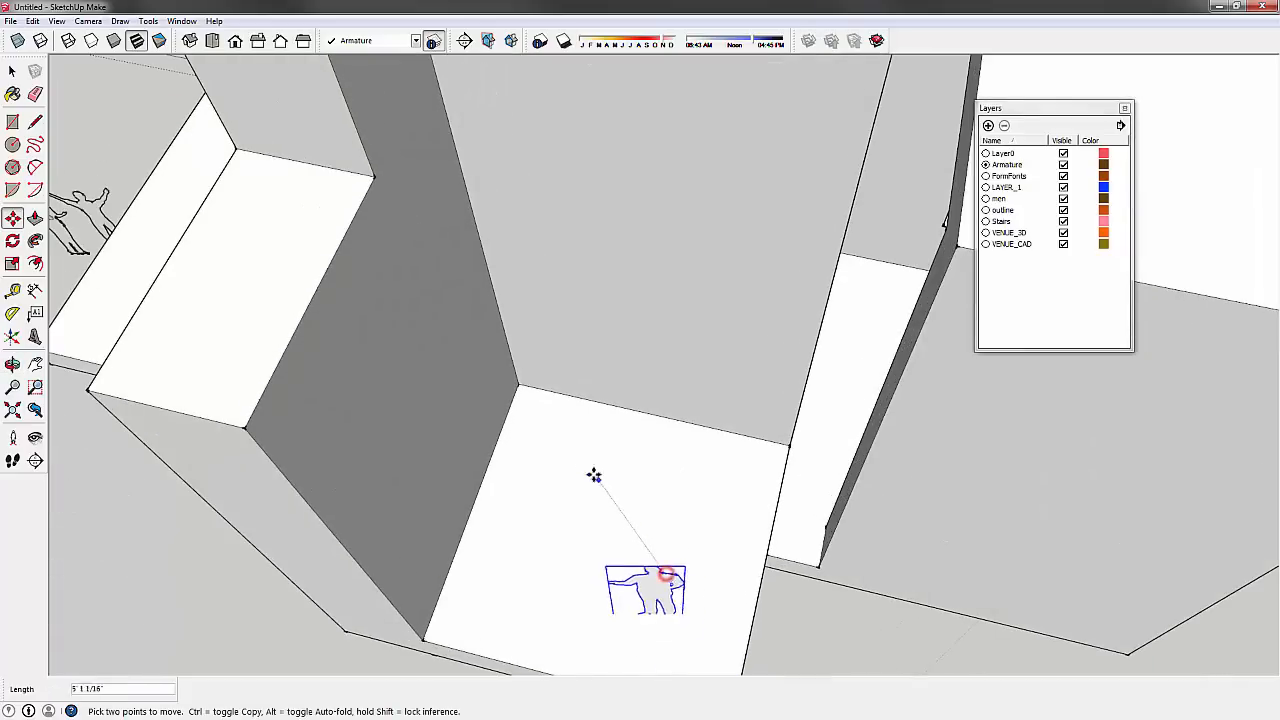
pyautogui.click(566, 438)
pyautogui.scroll(-3, 566, 439)
pyautogui.moveTo(566, 439); pyautogui.dragTo(505, 197, button='middle')
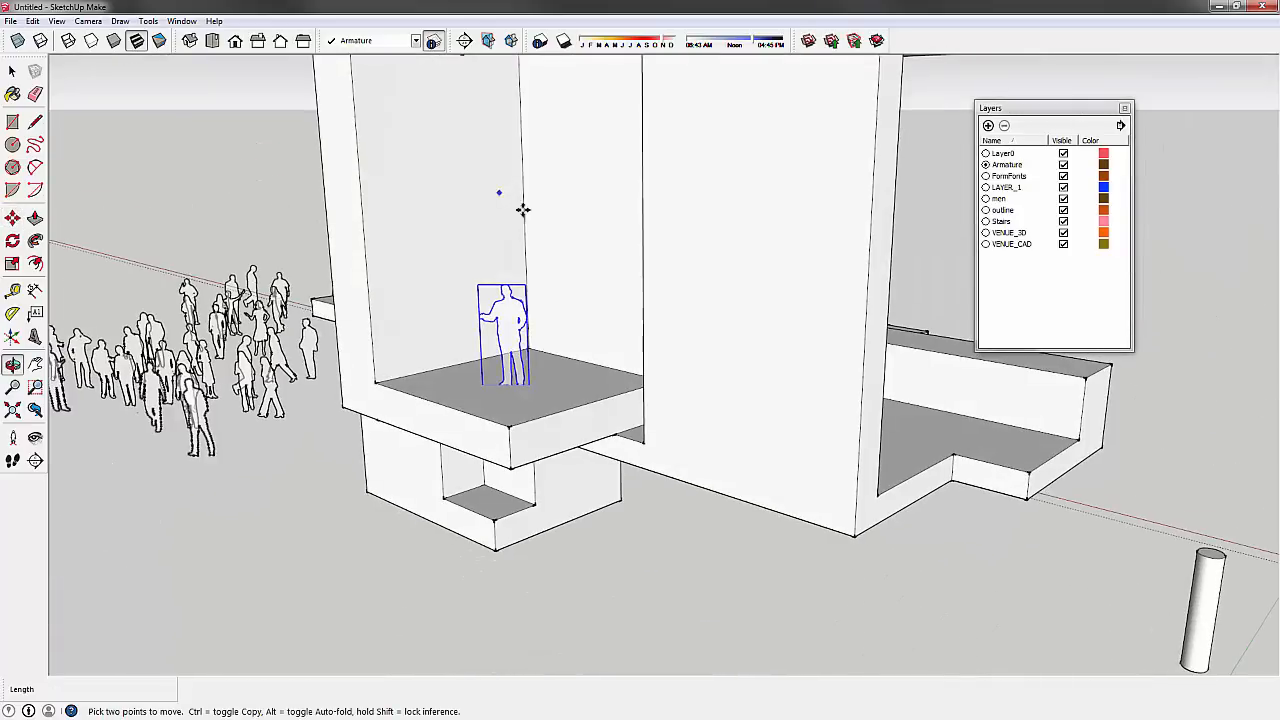
pyautogui.moveTo(608, 349); pyautogui.dragTo(340, 345, button='middle')
pyautogui.moveTo(574, 294); pyautogui.dragTo(372, 294, button='middle')
# - Delete the entire remaining crowd of 2D people on the ground beside the house
pyautogui.click(15, 67)
pyautogui.click(331, 535)
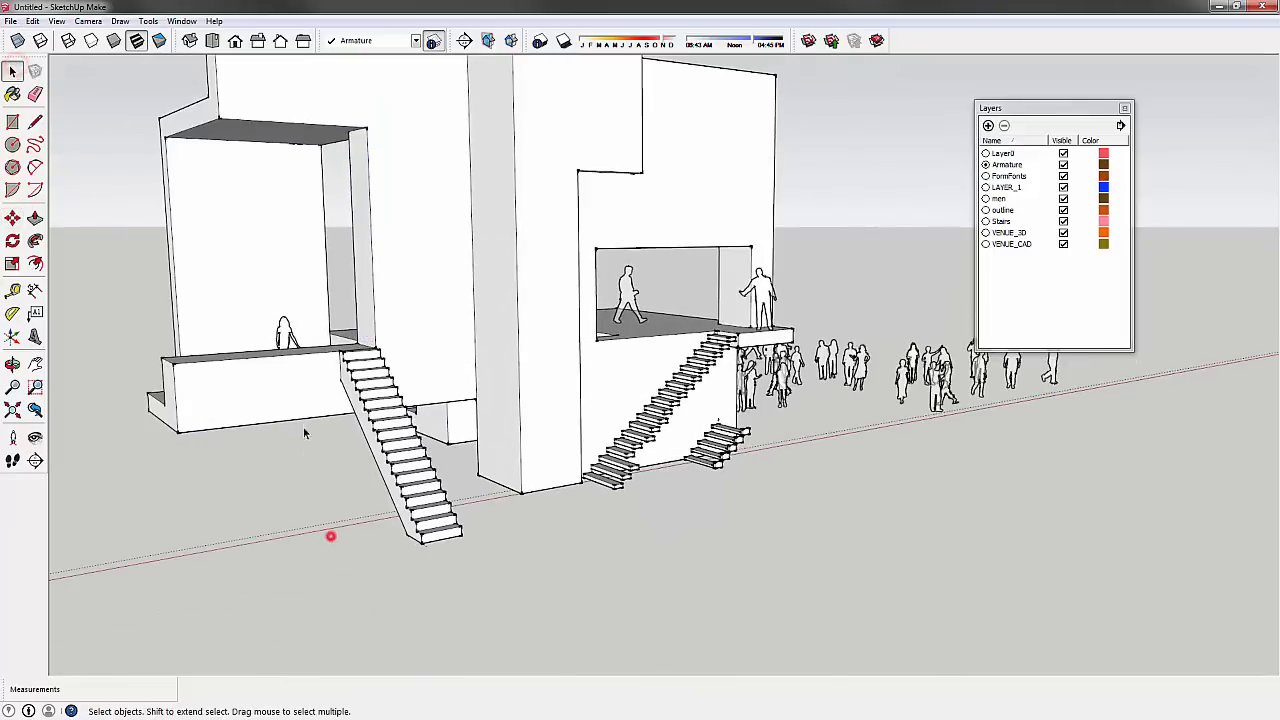
pyautogui.click(316, 457)
pyautogui.moveTo(316, 457); pyautogui.dragTo(836, 484, button='middle')
pyautogui.moveTo(456, 146); pyautogui.dragTo(456, 147)
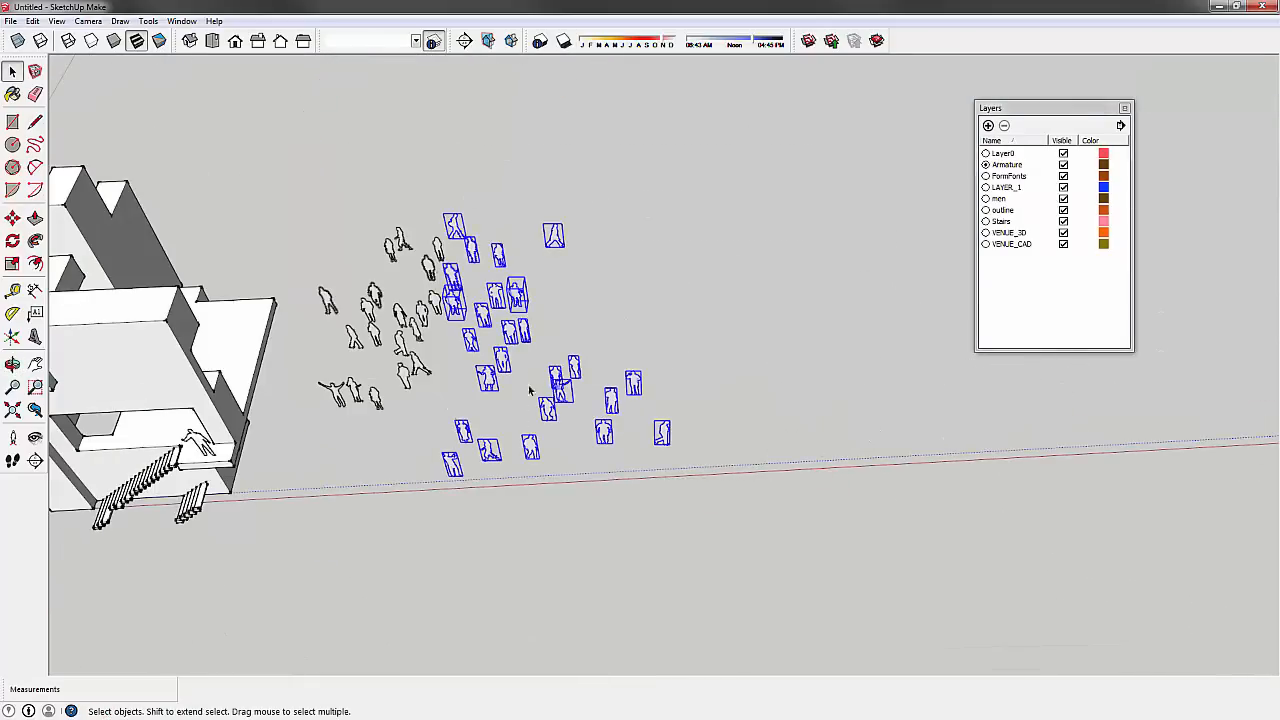
pyautogui.press('Delete')
pyautogui.moveTo(577, 434); pyautogui.dragTo(306, 186)
pyautogui.press('Delete')
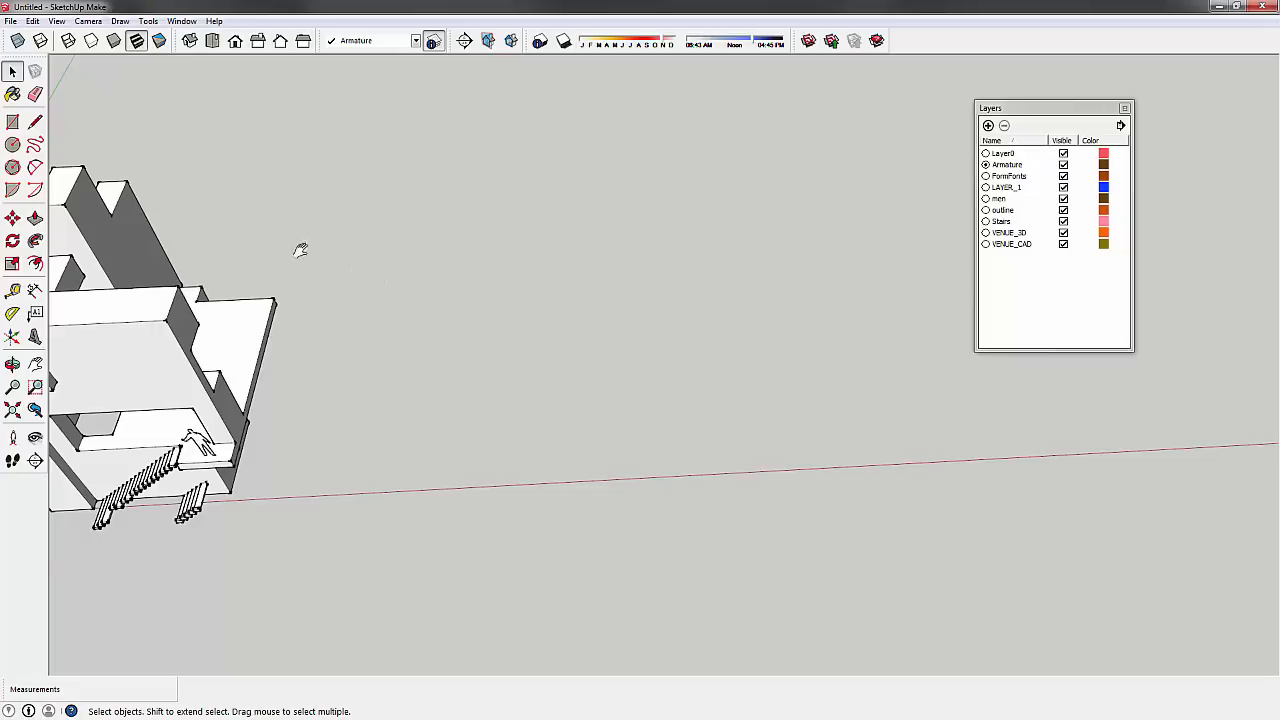
# - Select the walking man on the raised terrace and look through the commands available for his component, including Make Unique
pyautogui.moveTo(300, 250); pyautogui.dragTo(62, 168, button='middle')
pyautogui.scroll(5, 674, 294)
pyautogui.moveTo(480, 328); pyautogui.dragTo(610, 350, button='middle')
pyautogui.click(609, 352)
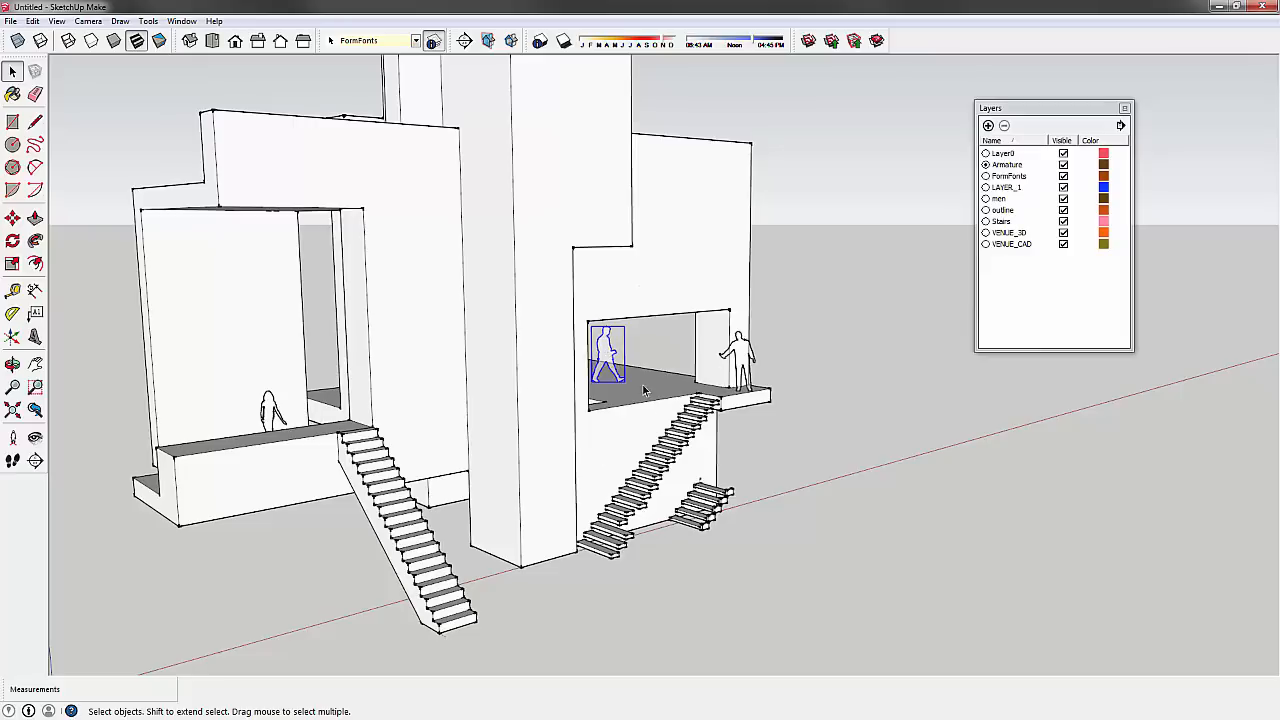
pyautogui.rightClick(605, 343)
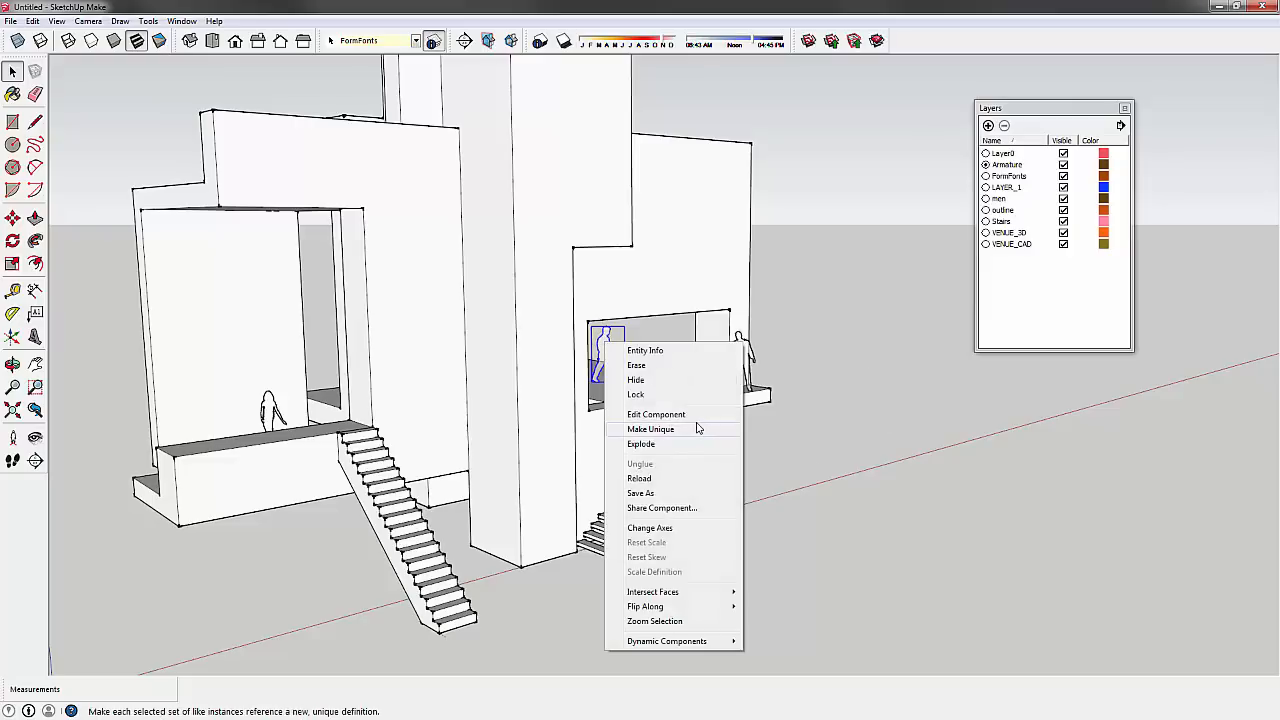
pyautogui.click(862, 430)
# - Make the bottom tread of the short five-step staircase a unique component
pyautogui.scroll(10, 600, 520)
pyautogui.click(492, 425)
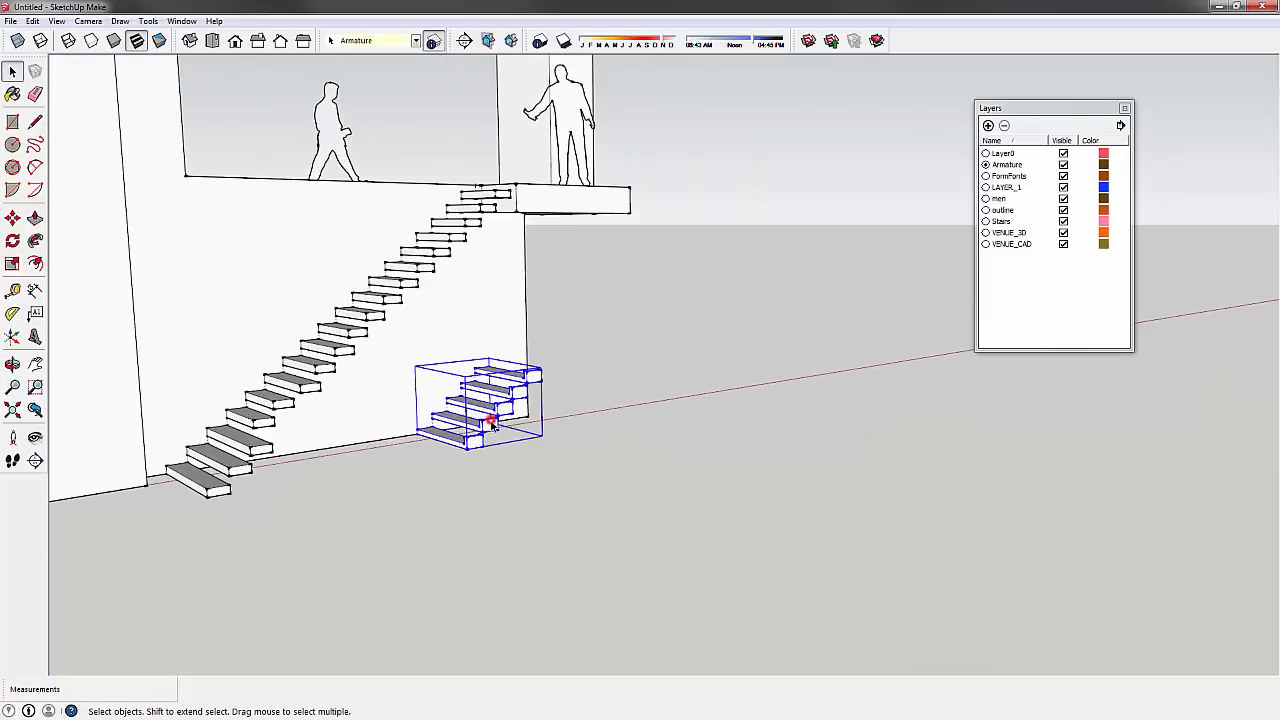
pyautogui.scroll(3, 490, 430)
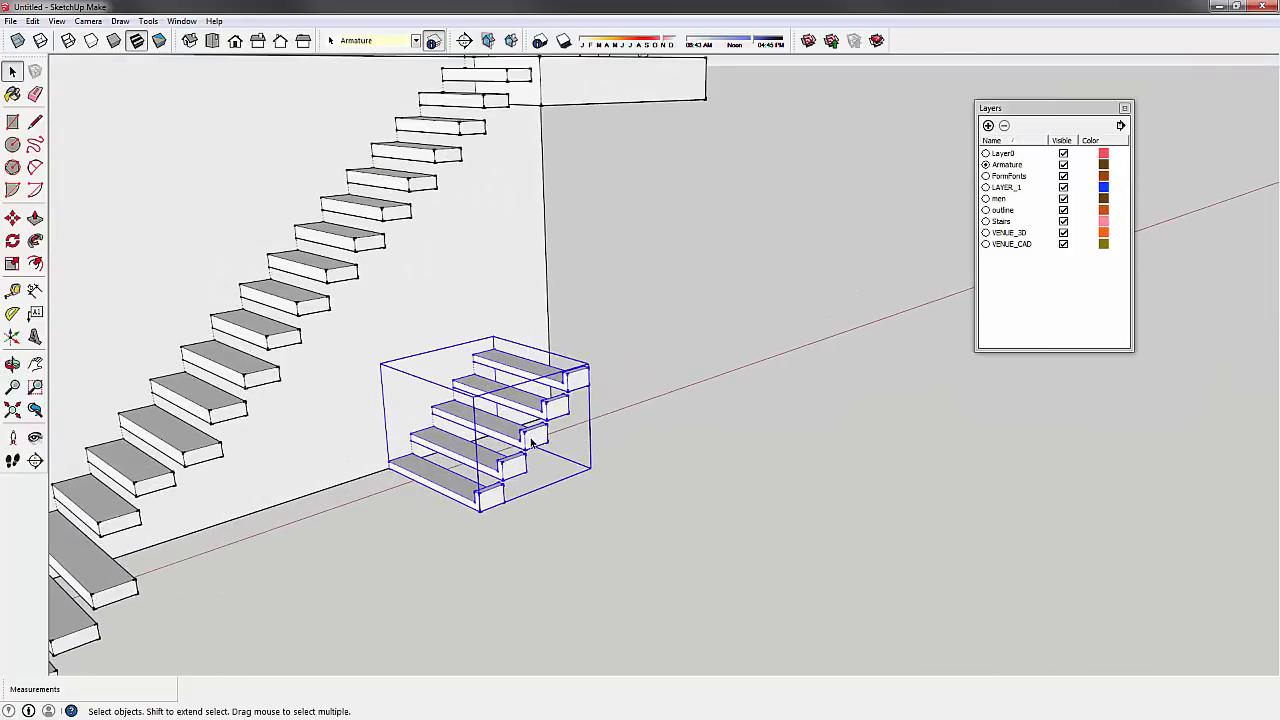
pyautogui.doubleClick(531, 441)
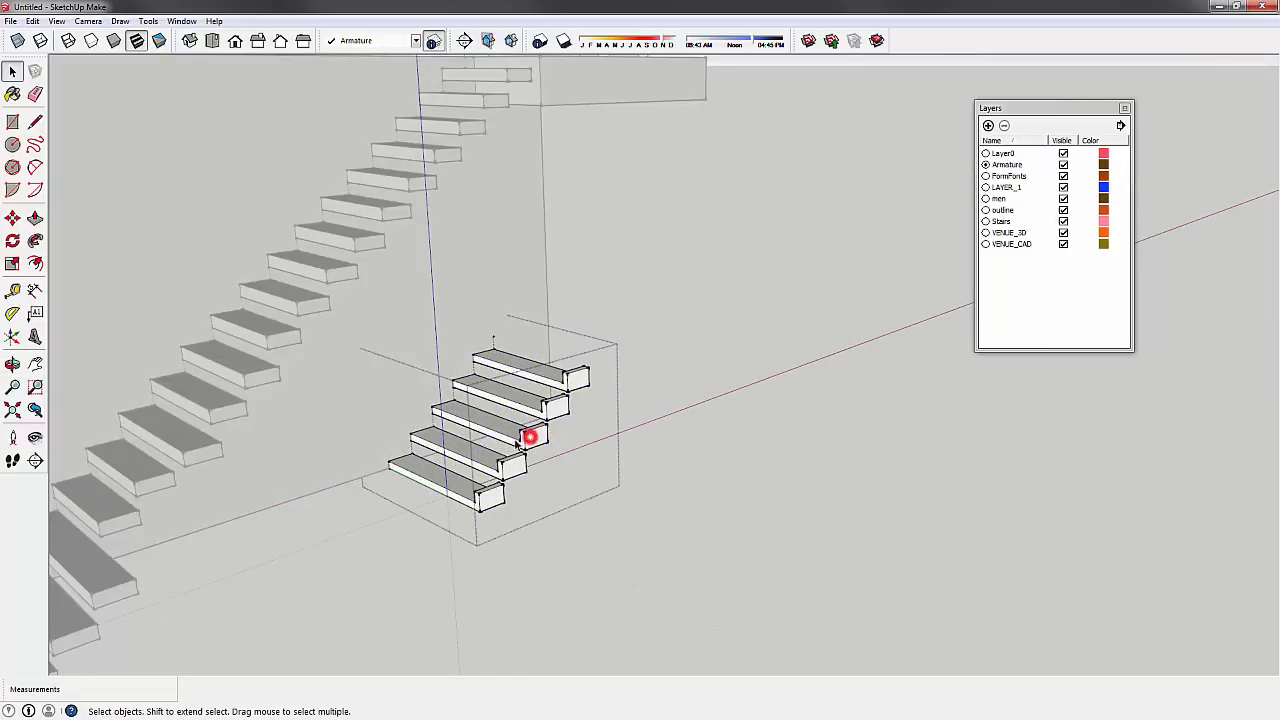
pyautogui.click(487, 505)
pyautogui.click(510, 468)
pyautogui.click(551, 430)
pyautogui.click(492, 497)
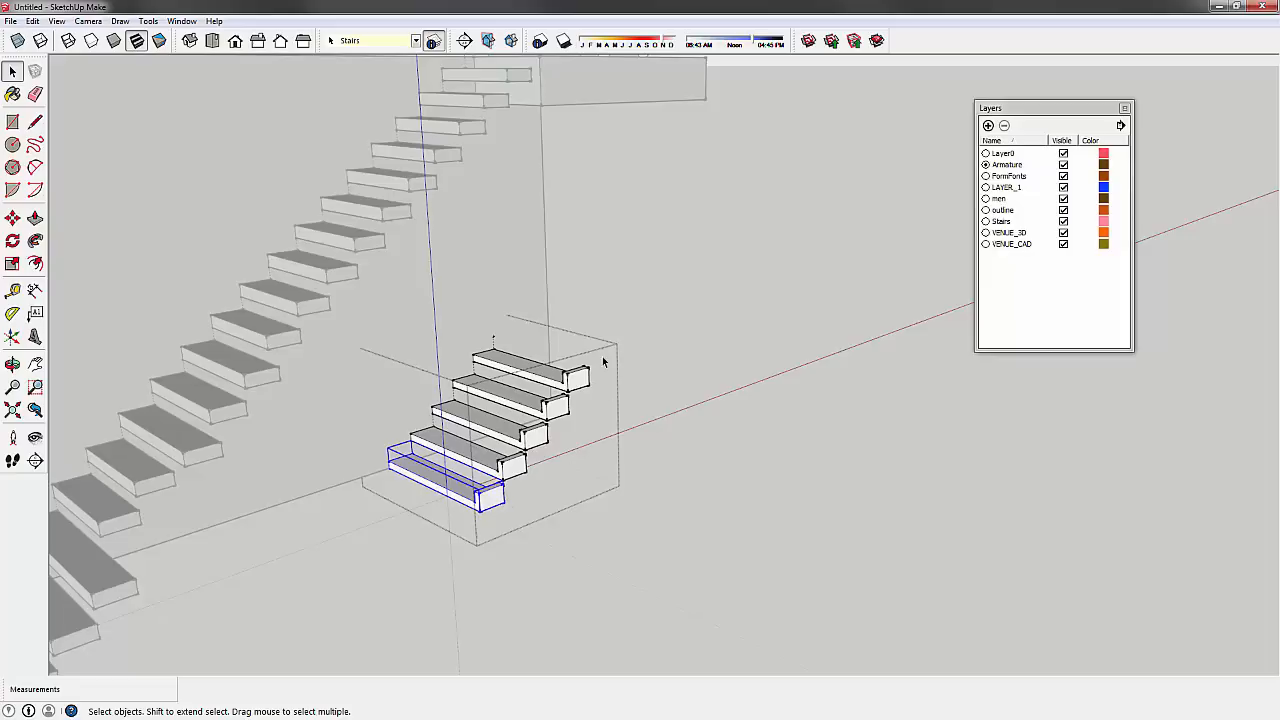
pyautogui.rightClick(491, 497)
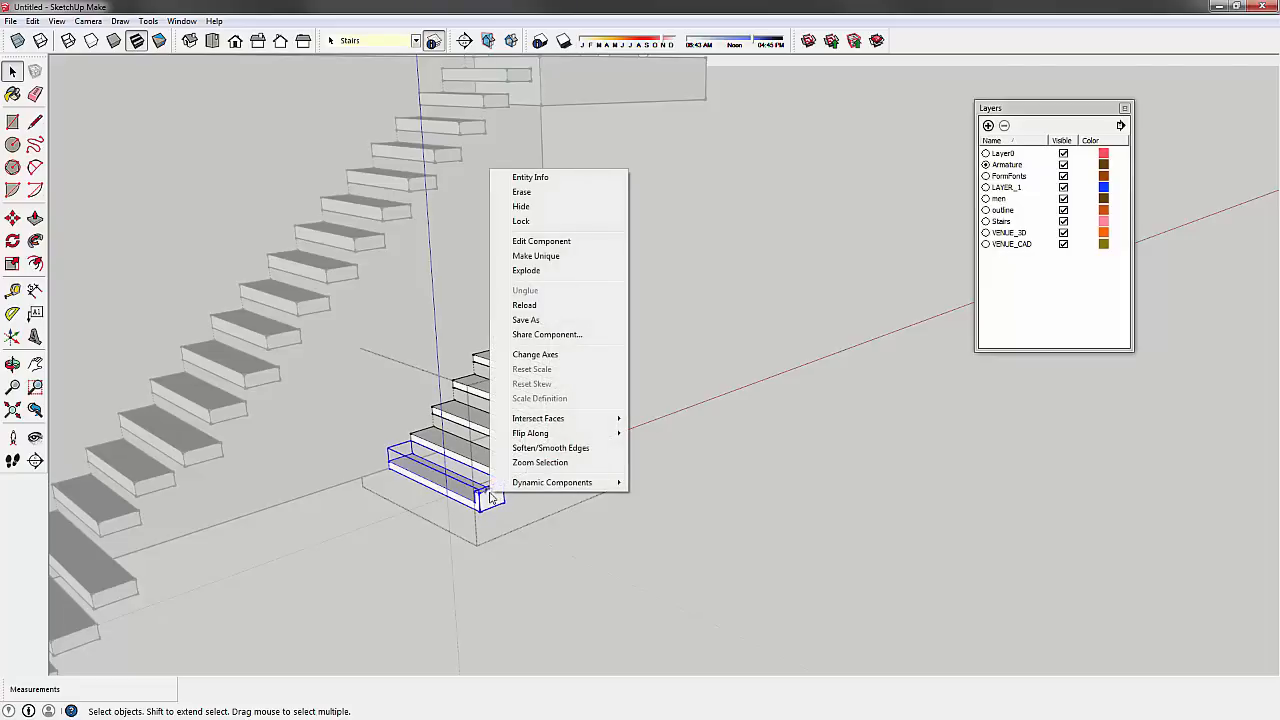
pyautogui.click(567, 257)
pyautogui.click(514, 566)
pyautogui.scroll(5, 488, 516)
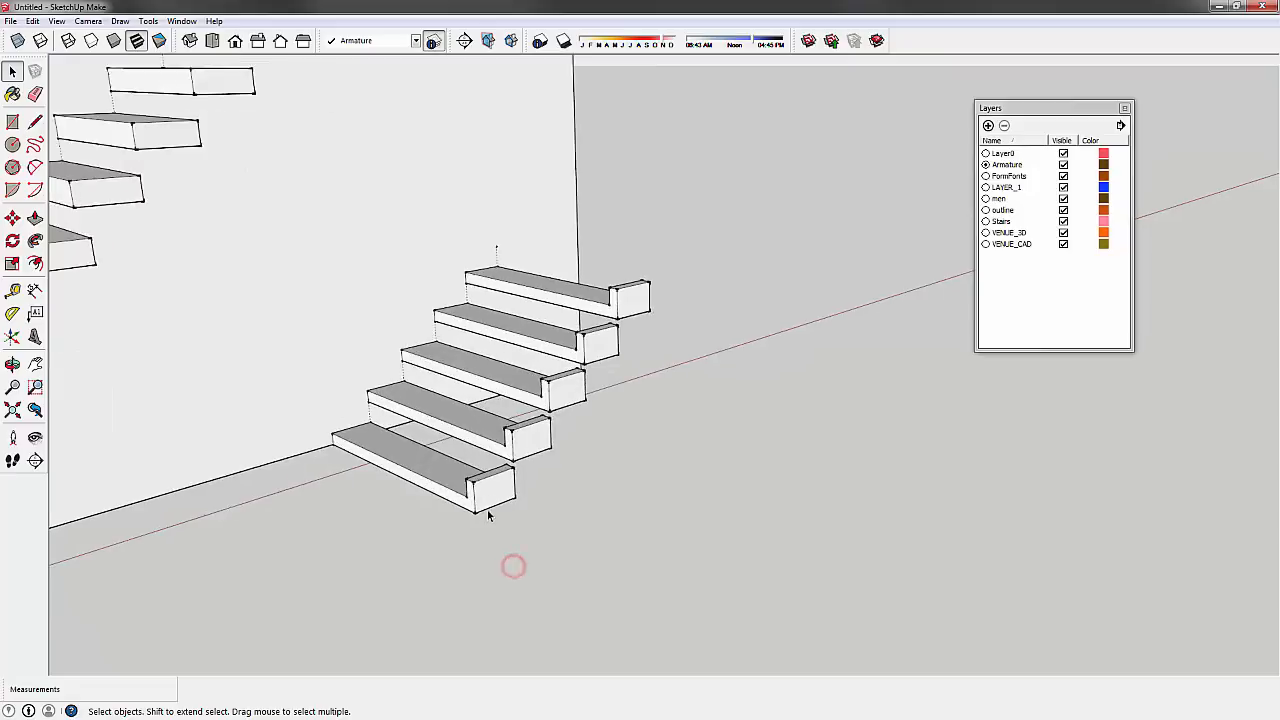
pyautogui.click(477, 463)
pyautogui.doubleClick(477, 463)
pyautogui.click(483, 472)
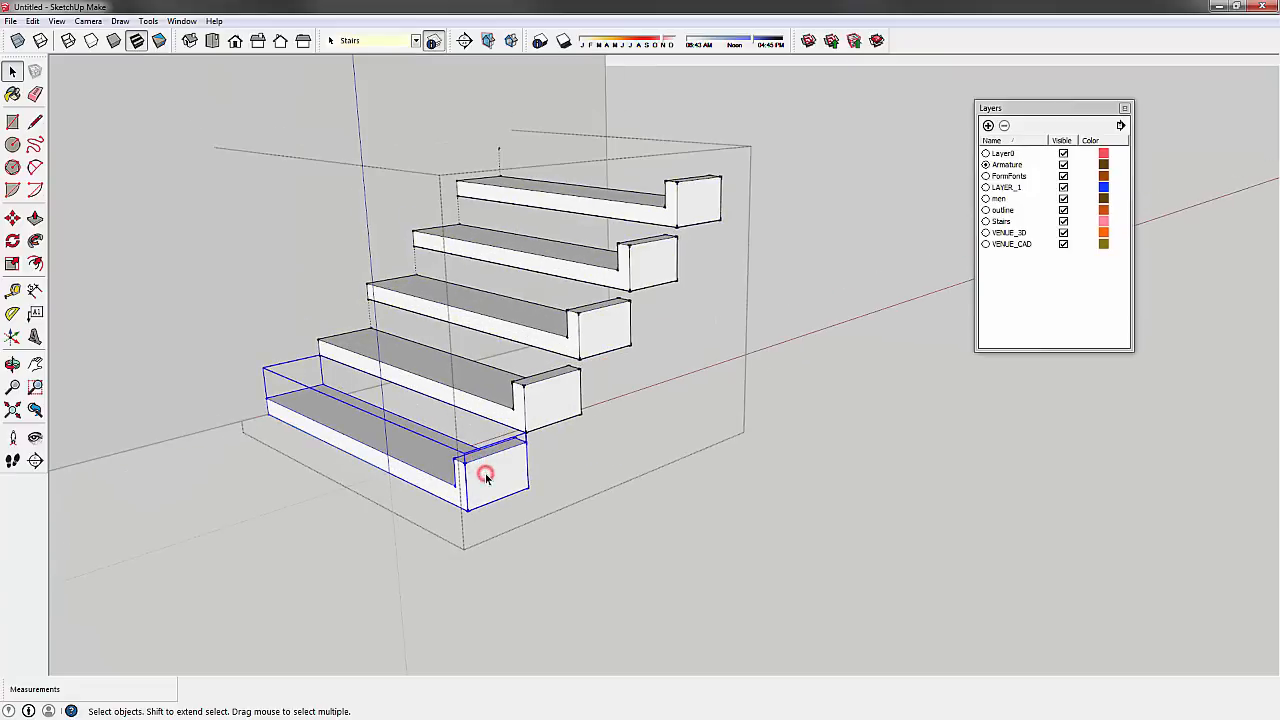
pyautogui.moveTo(447, 463); pyautogui.dragTo(543, 471, button='middle')
pyautogui.scroll(6, 737, 500)
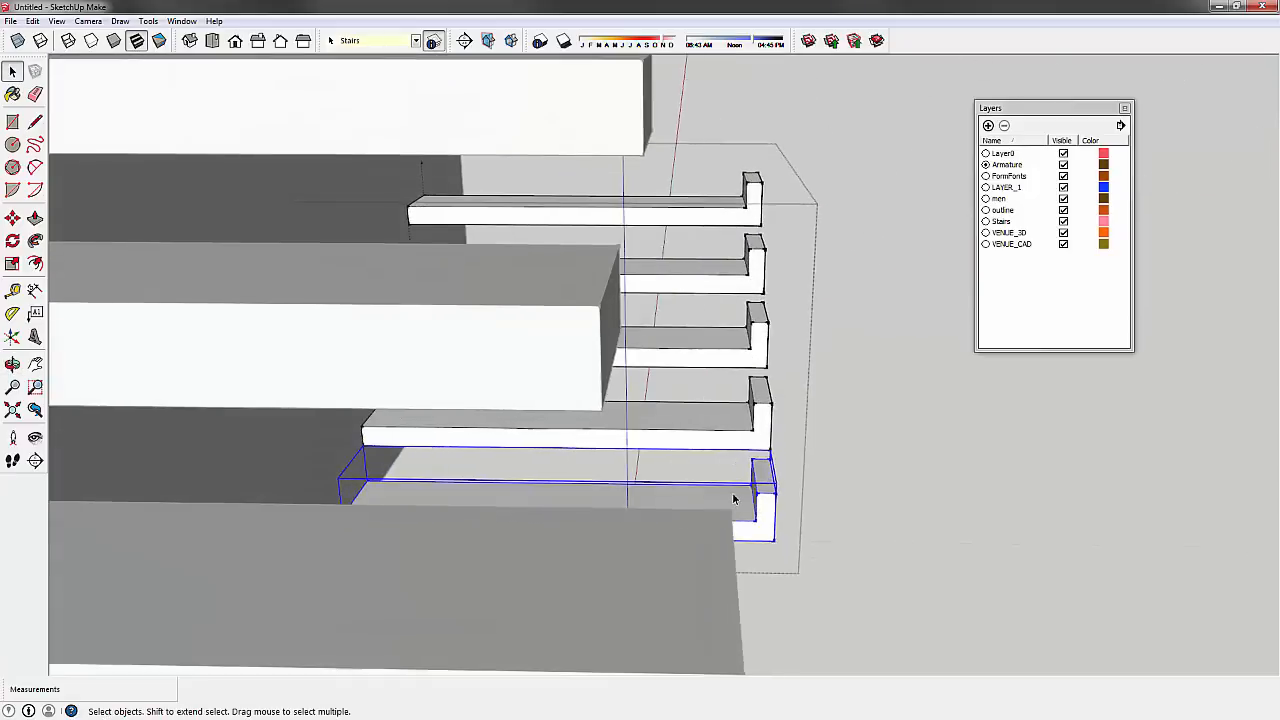
pyautogui.press('p')
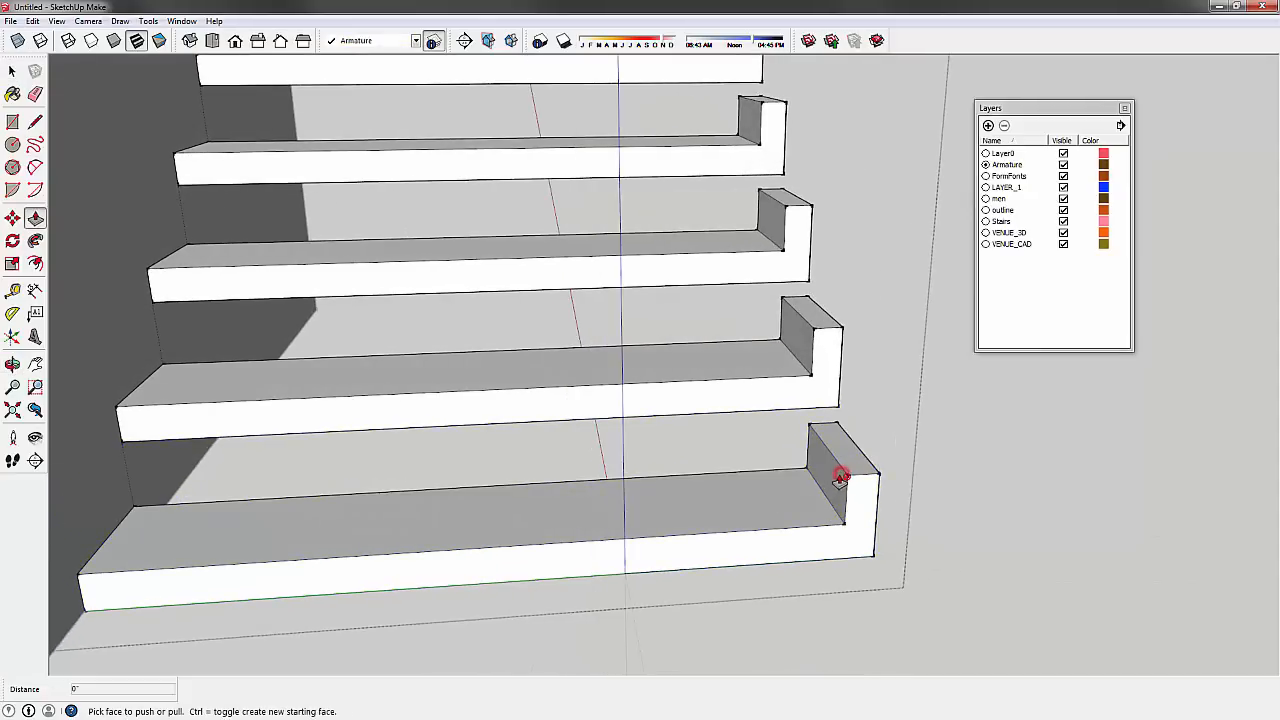
pyautogui.press('space')
pyautogui.doubleClick(855, 475)
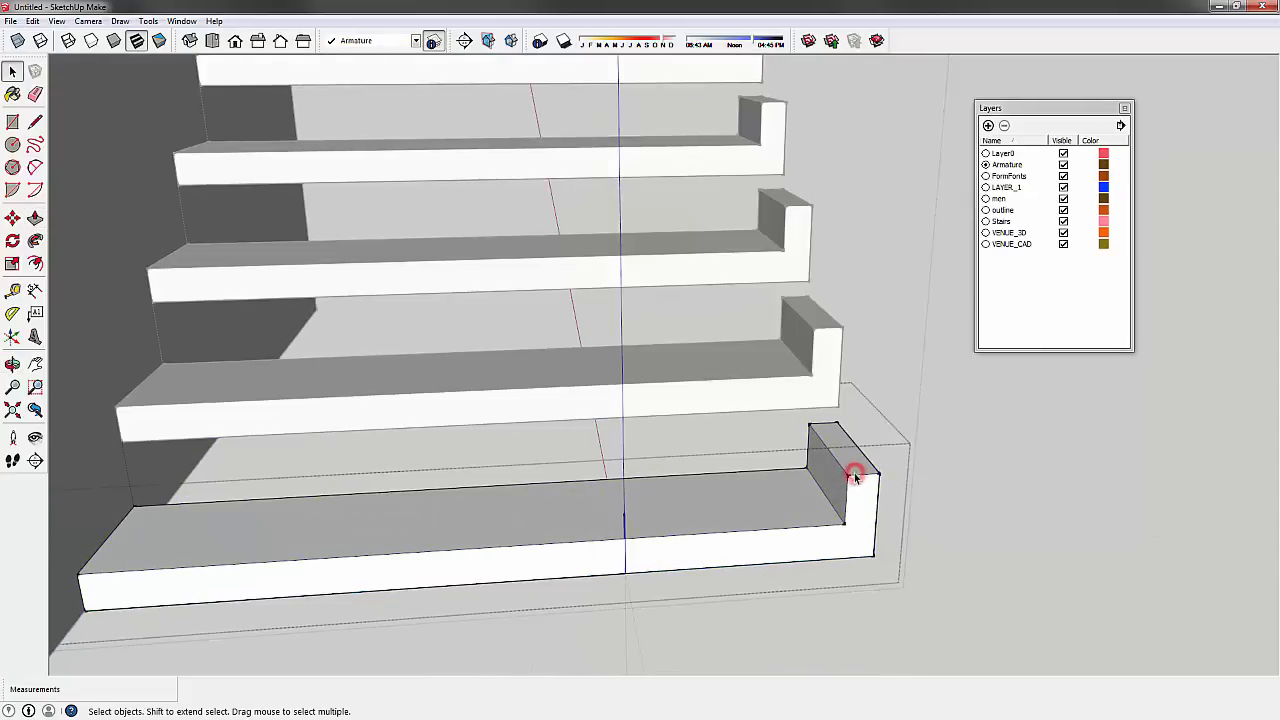
pyautogui.click(855, 476)
pyautogui.click(928, 475)
pyautogui.press('p')
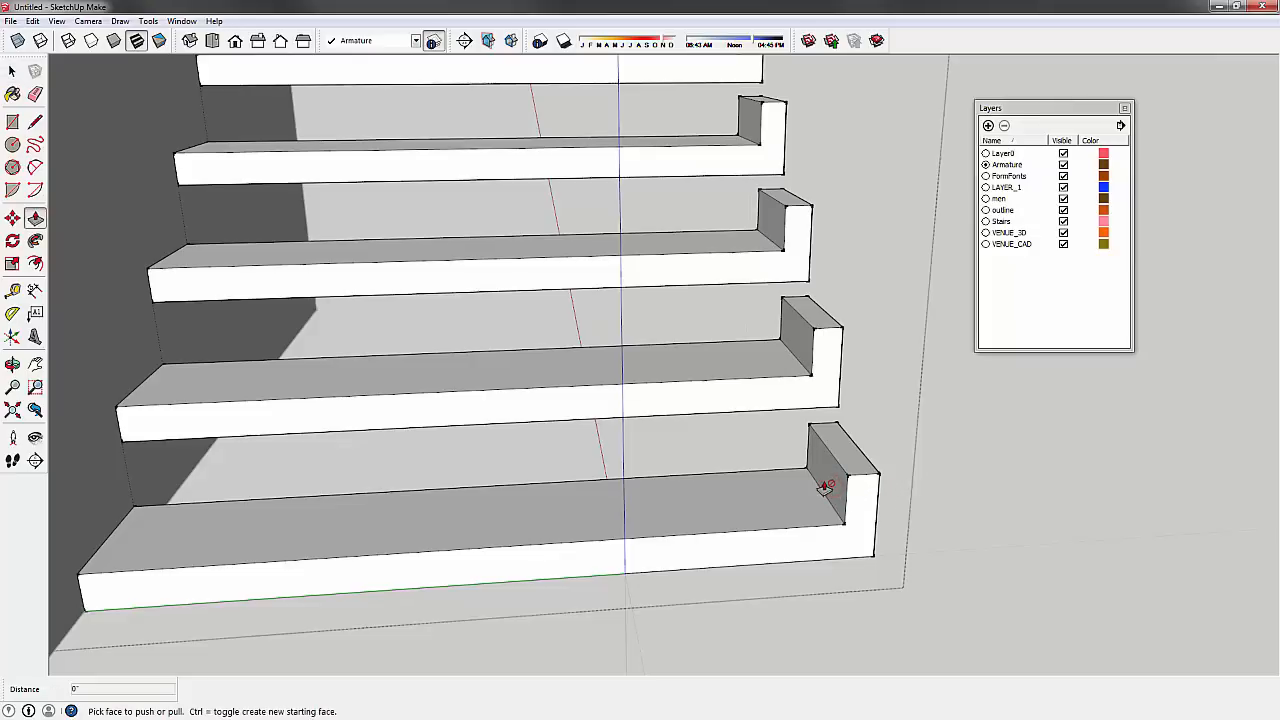
pyautogui.moveTo(872, 473); pyautogui.dragTo(364, 550, button='middle')
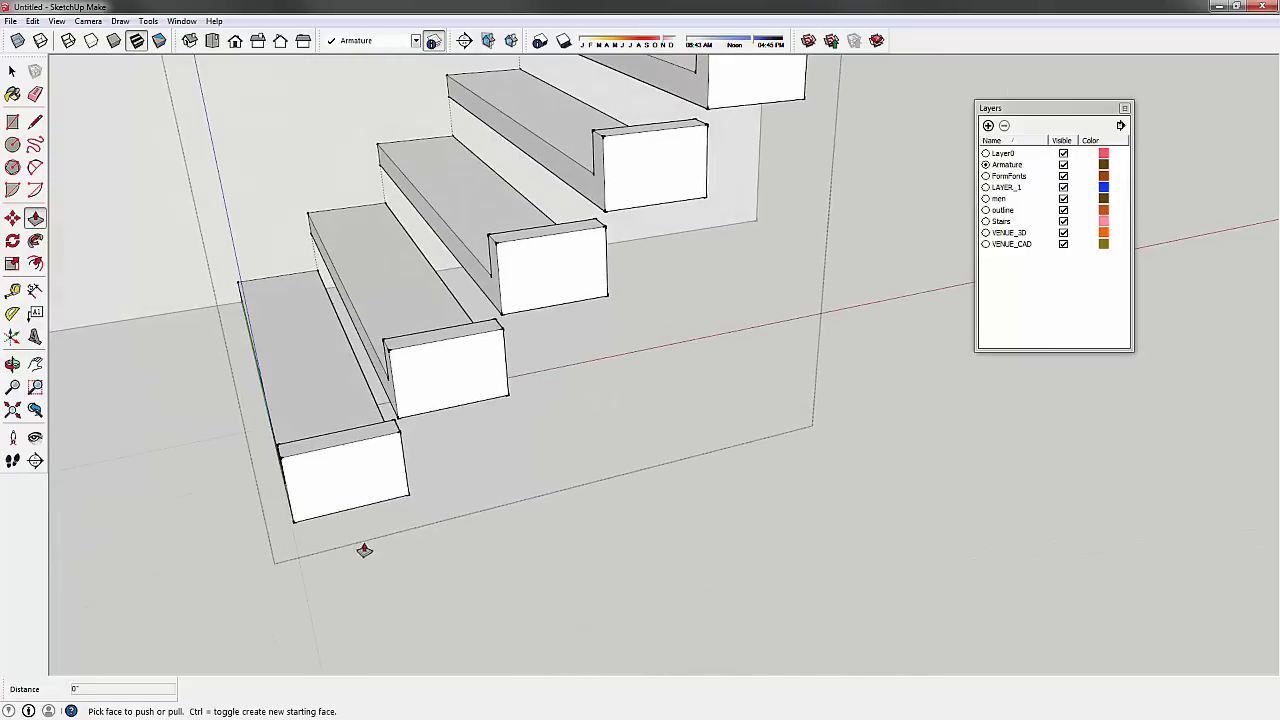
pyautogui.moveTo(362, 490); pyautogui.dragTo(620, 430, button='middle')
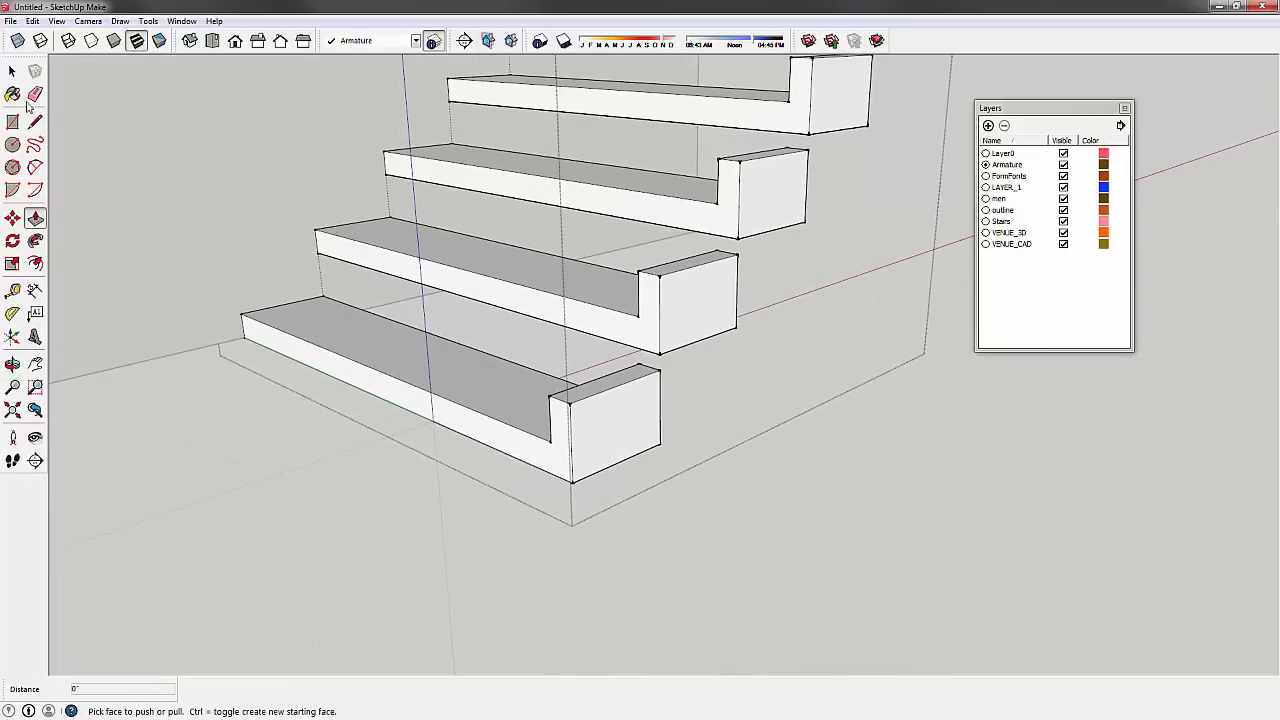
pyautogui.click(12, 70)
pyautogui.click(785, 477)
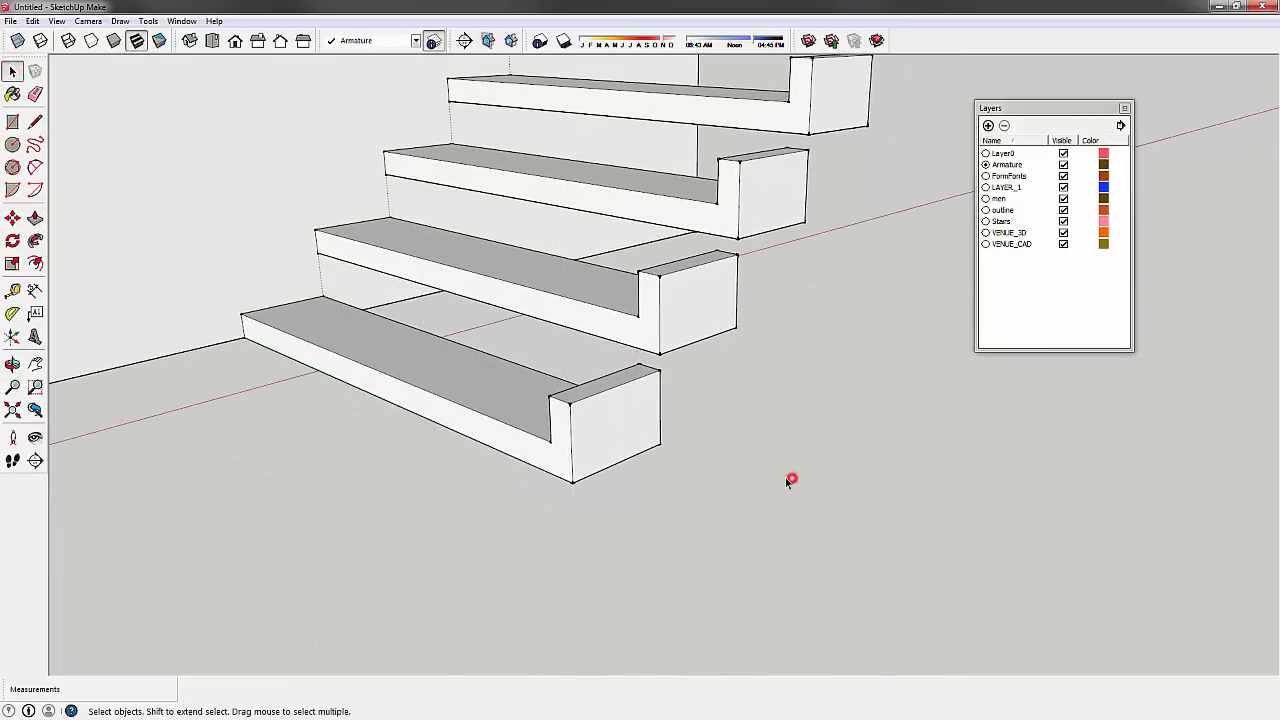
# - Push/Pull the outer end face of the short staircase's unique bottom tread outward about 1' 4", then leave the component
pyautogui.click(621, 414)
pyautogui.doubleClick(619, 414)
pyautogui.click(614, 398)
pyautogui.doubleClick(608, 395)
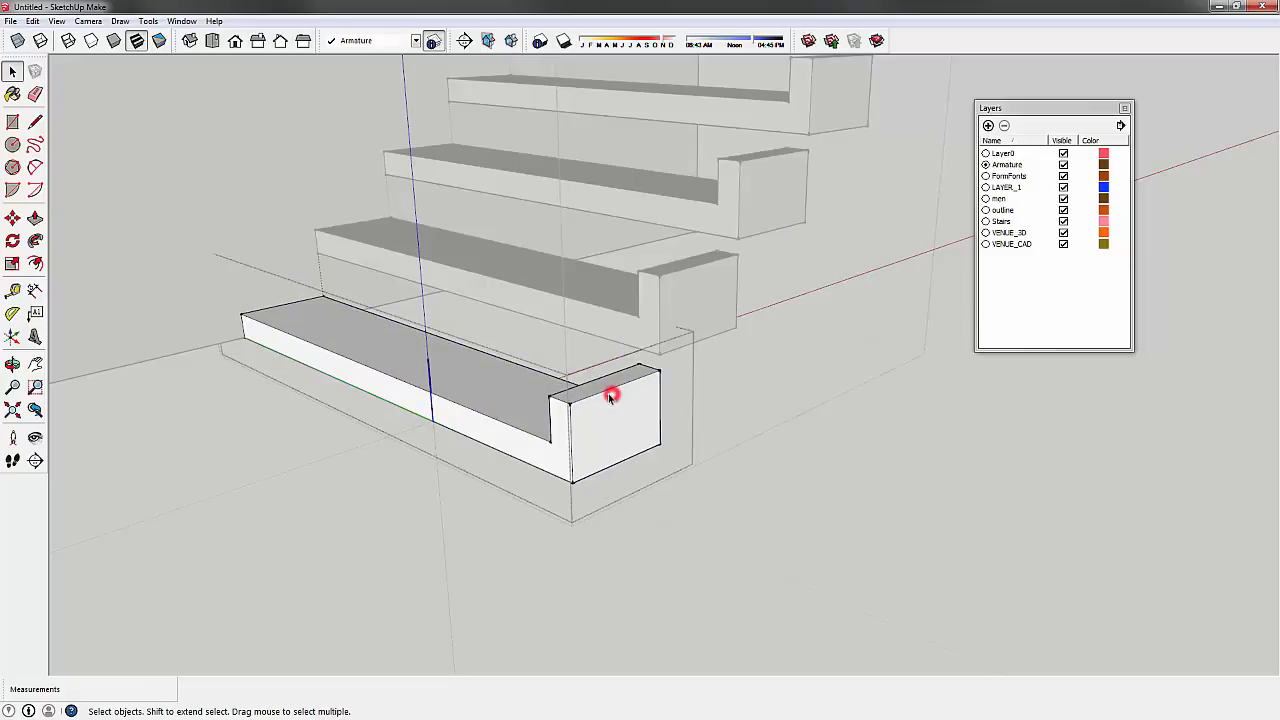
pyautogui.click(607, 397)
pyautogui.press('p')
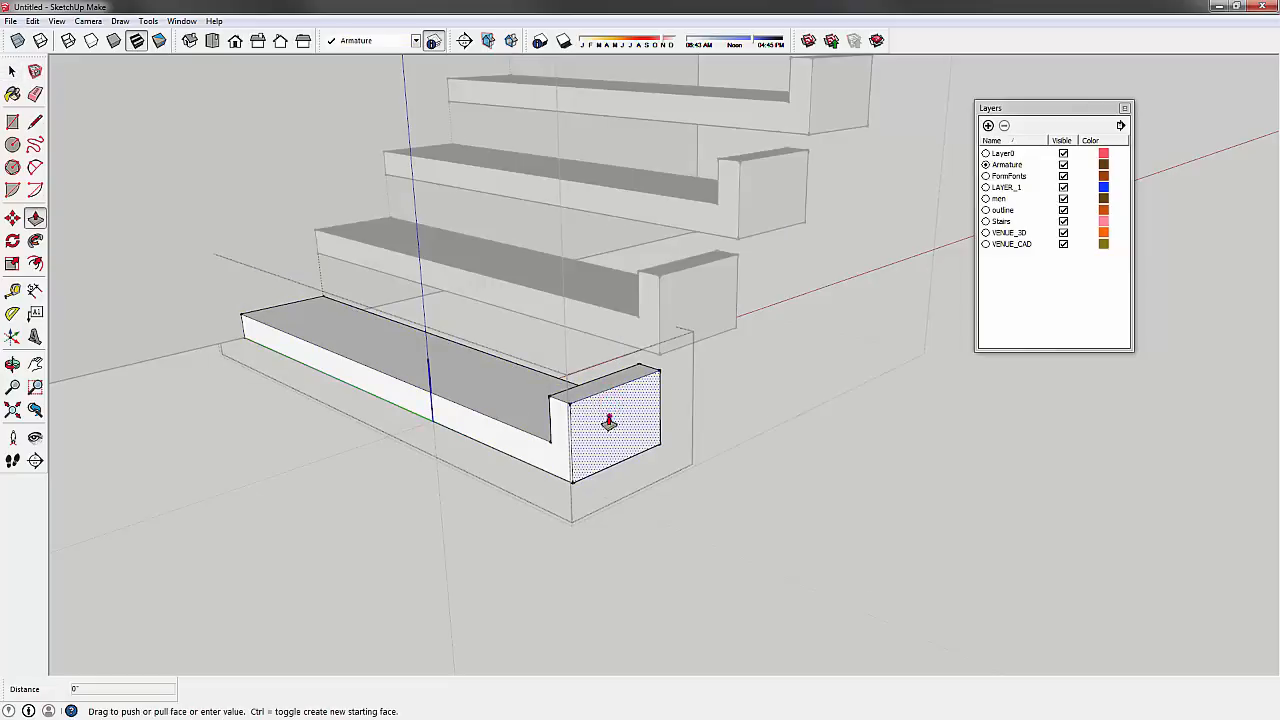
pyautogui.click(610, 410)
pyautogui.click(780, 470)
pyautogui.scroll(-5, 561, 412)
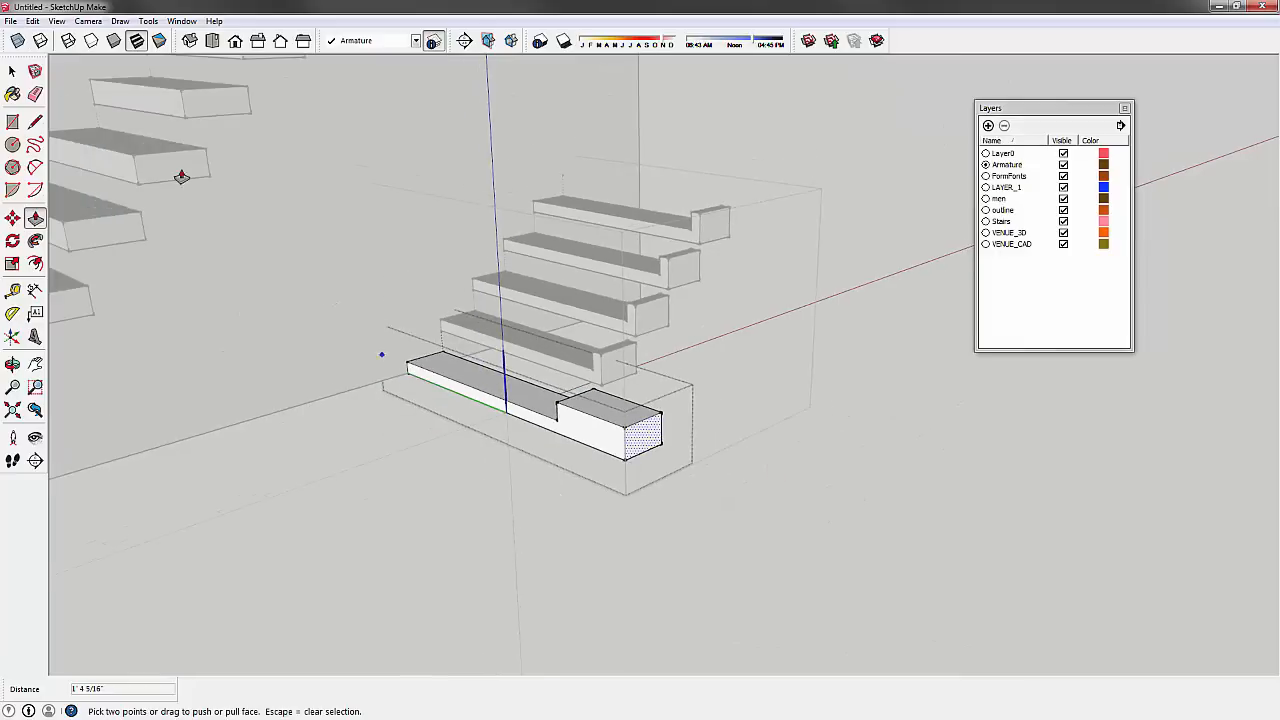
pyautogui.click(13, 74)
pyautogui.click(582, 491)
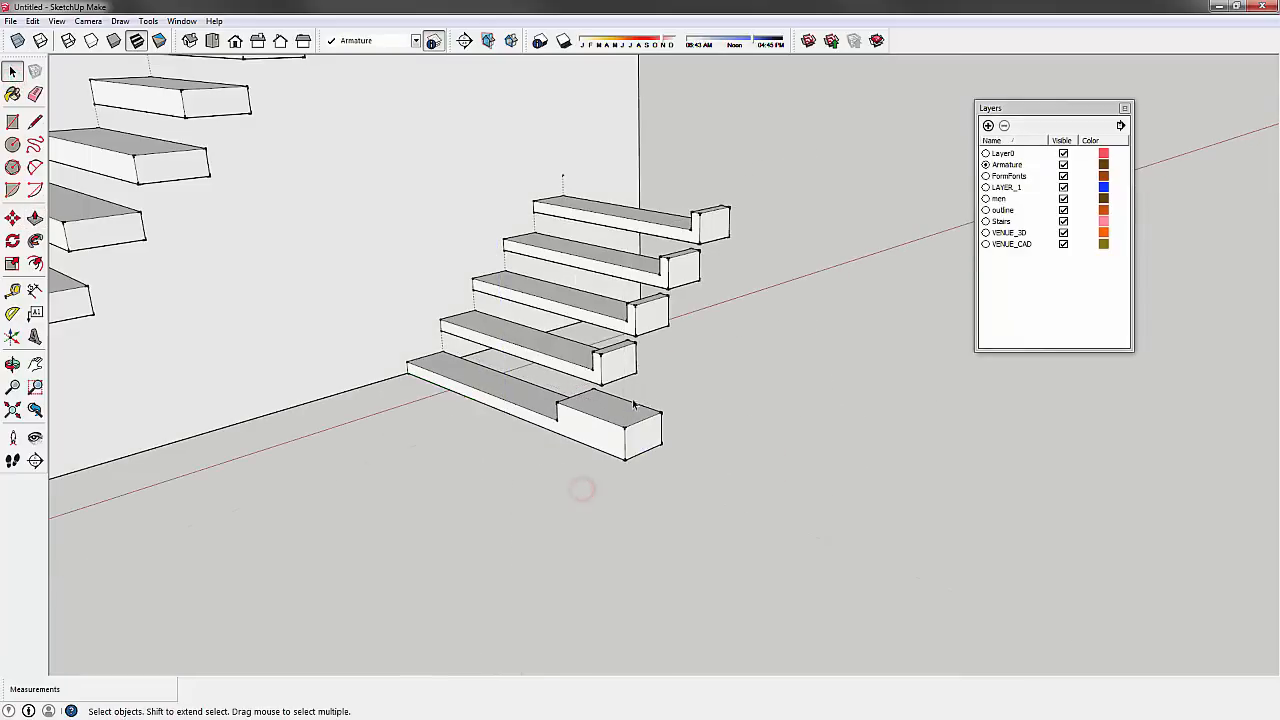
pyautogui.click(593, 411)
pyautogui.scroll(-4, 665, 392)
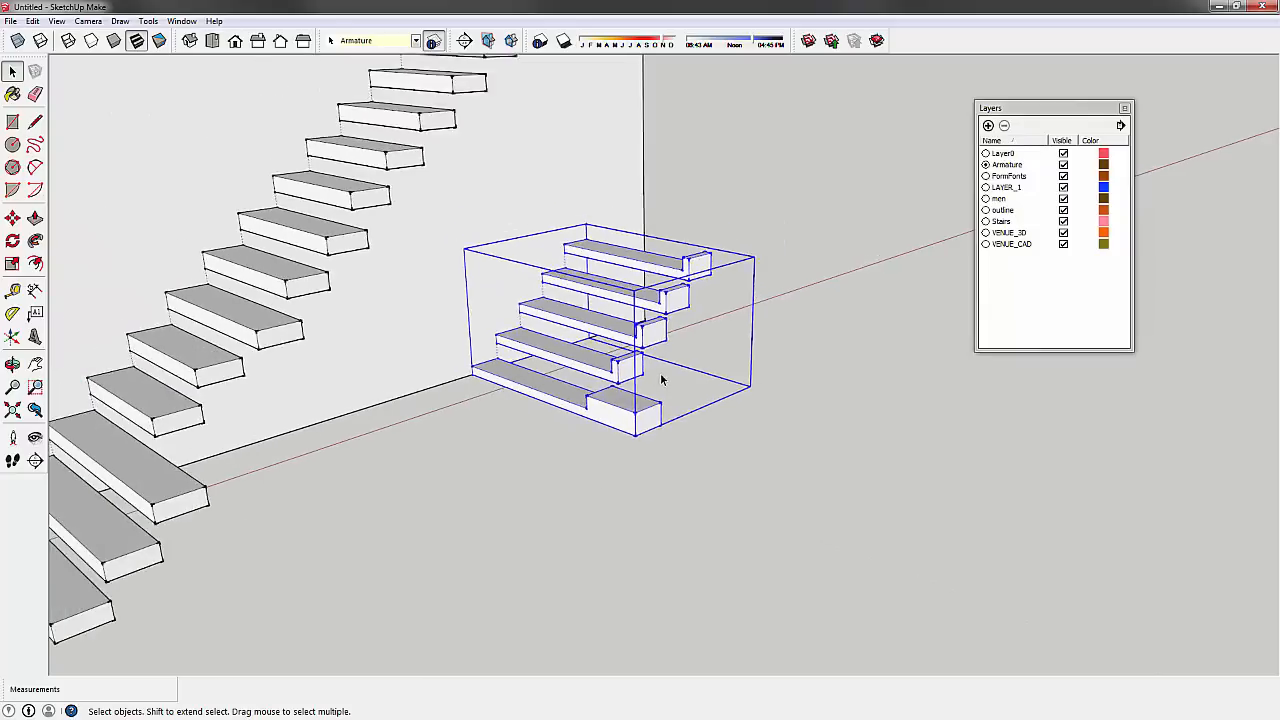
pyautogui.scroll(1, 615, 398)
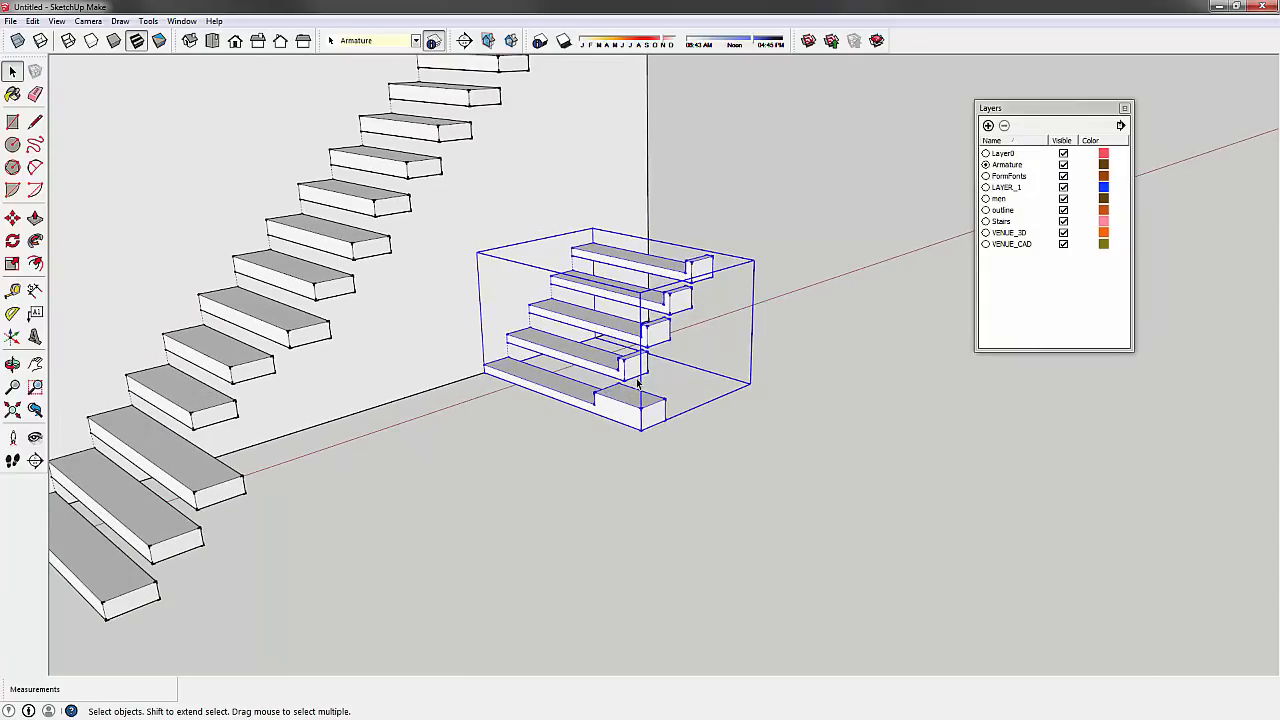
pyautogui.click(586, 455)
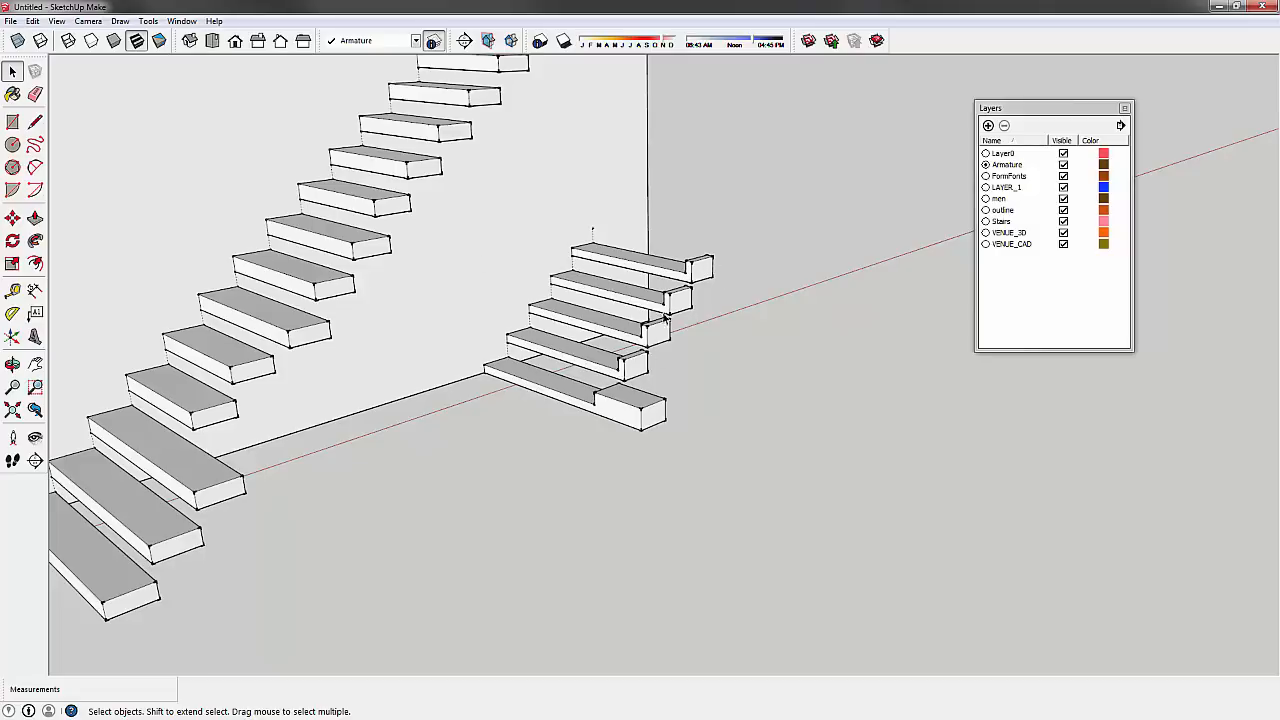
# - Purge the unused layers from the model
pyautogui.keyDown('shift'); pyautogui.moveTo(737, 325); pyautogui.dragTo(774, 358, button='middle'); pyautogui.keyUp('shift')
pyautogui.scroll(-5, 766, 352)
pyautogui.moveTo(517, 345); pyautogui.dragTo(603, 507, button='middle')
pyautogui.scroll(-8, 603, 507)
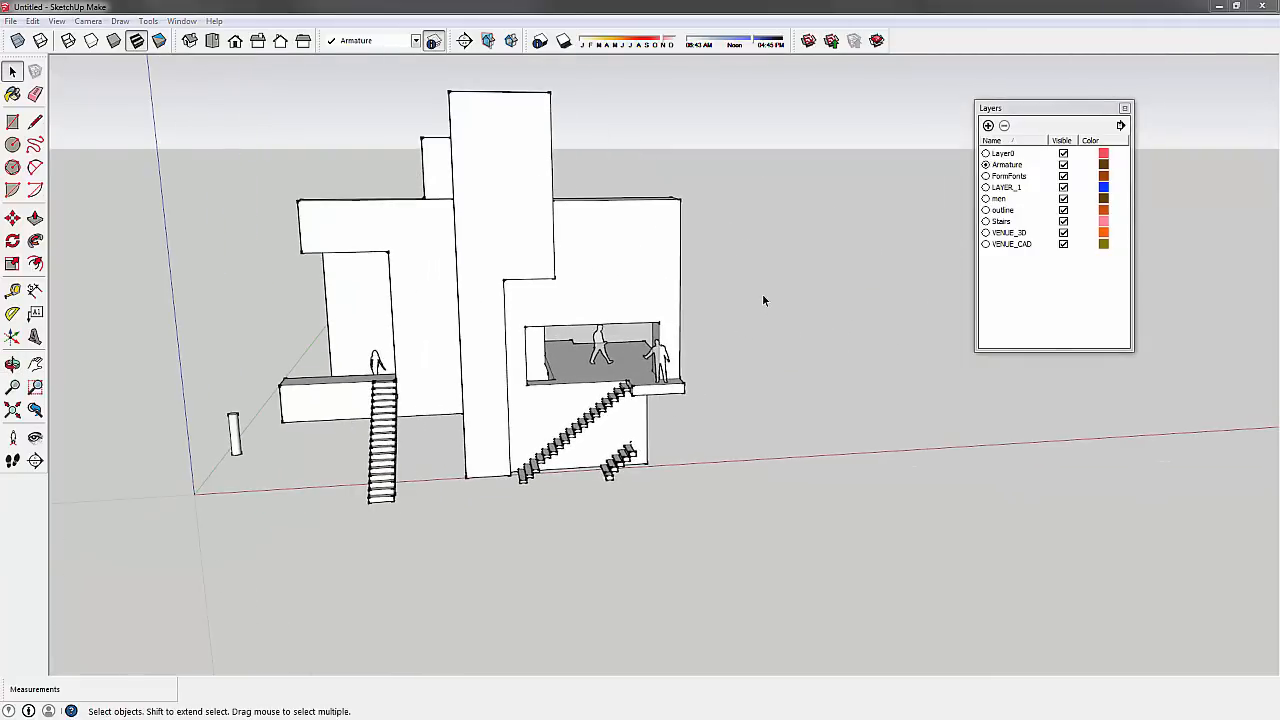
pyautogui.moveTo(913, 237); pyautogui.dragTo(582, 304, button='middle')
pyautogui.scroll(4, 713, 314)
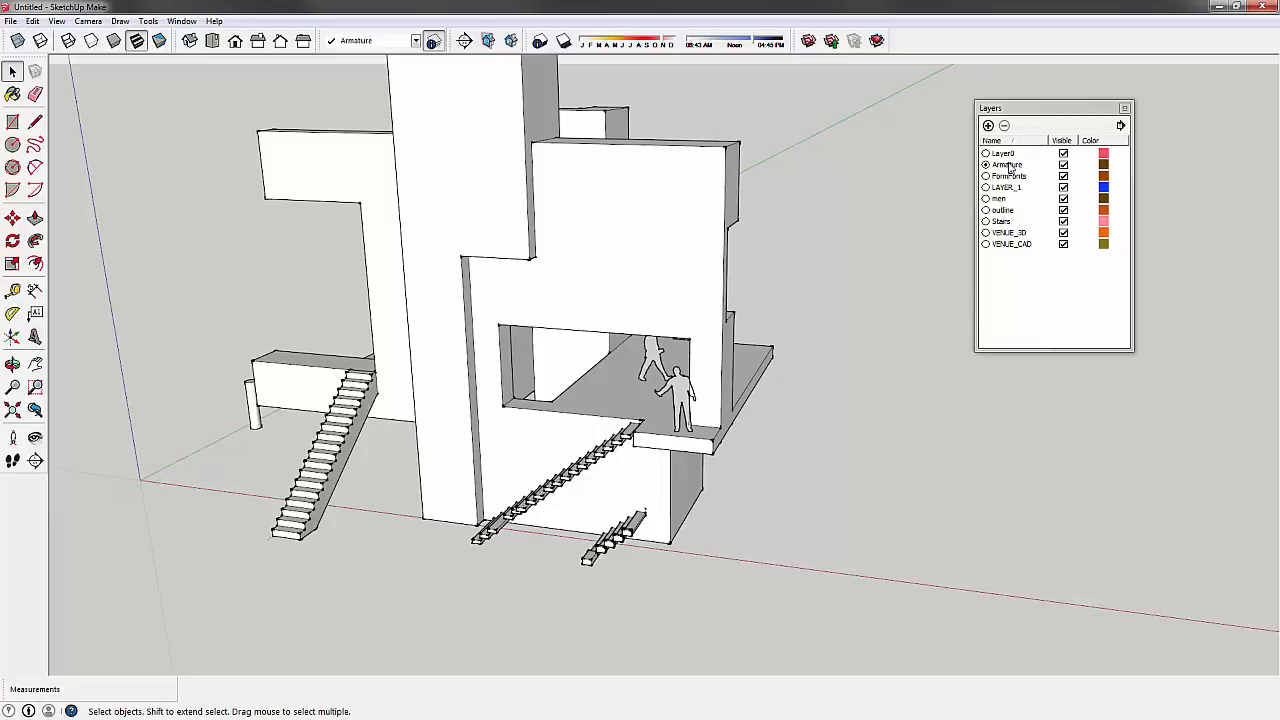
pyautogui.click(1121, 125)
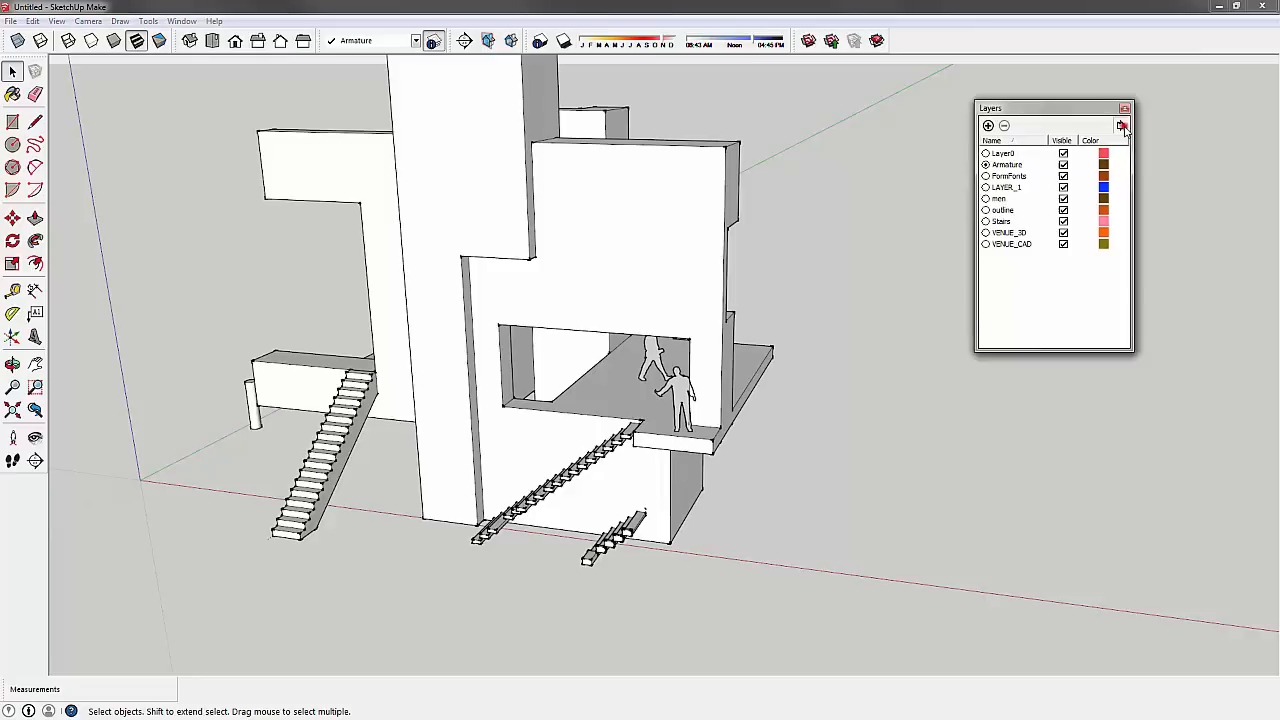
pyautogui.click(1121, 125)
pyautogui.click(1121, 125)
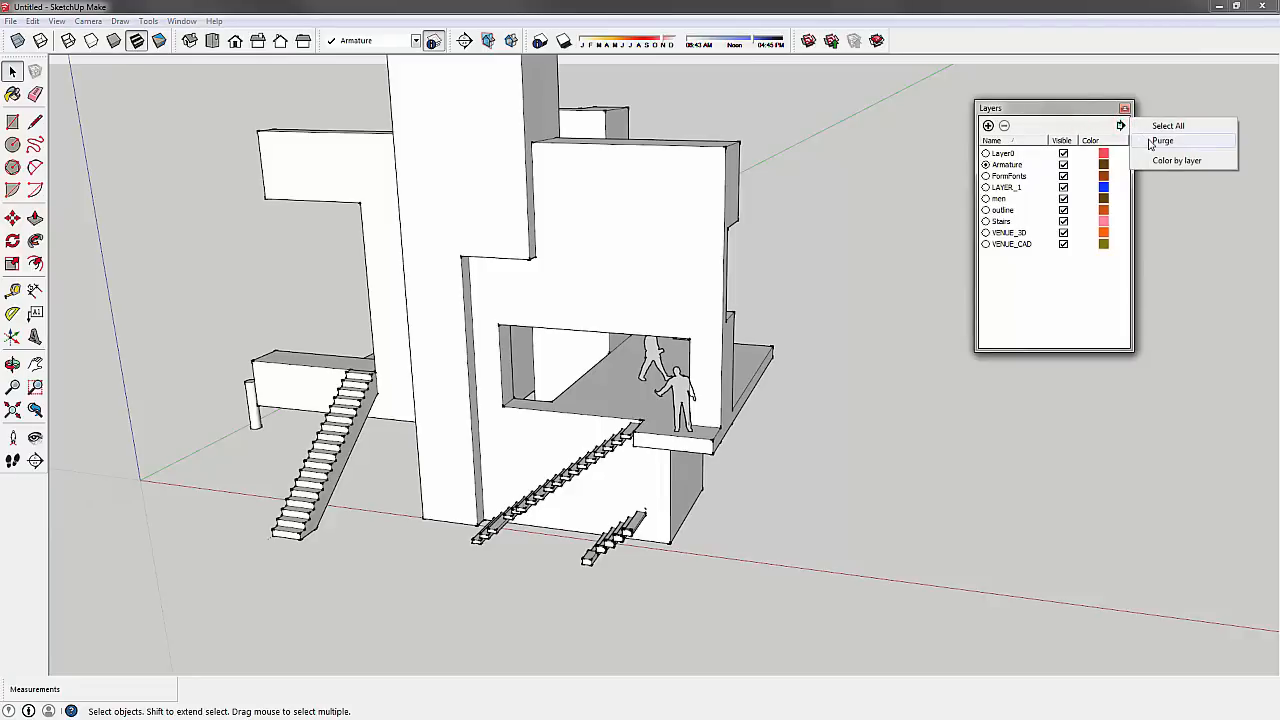
pyautogui.click(1160, 141)
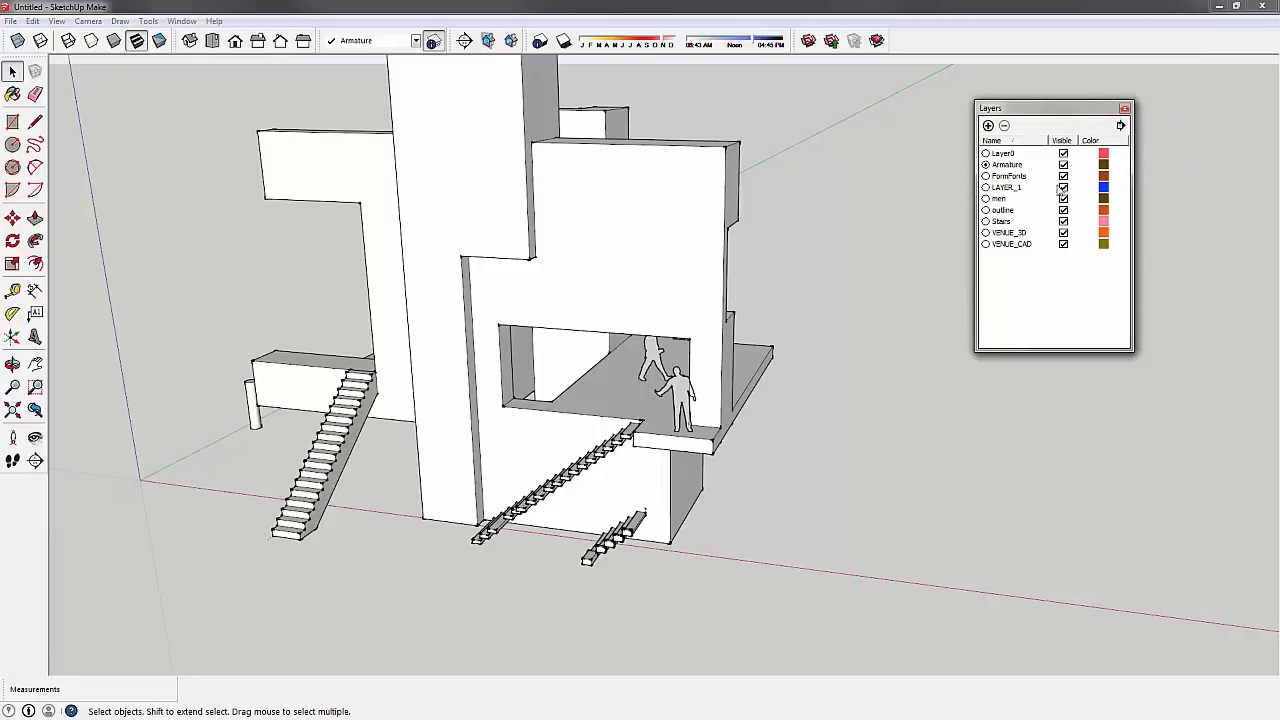
# - Run the layer purge once more to clear any remaining unused layers
pyautogui.click(1121, 124)
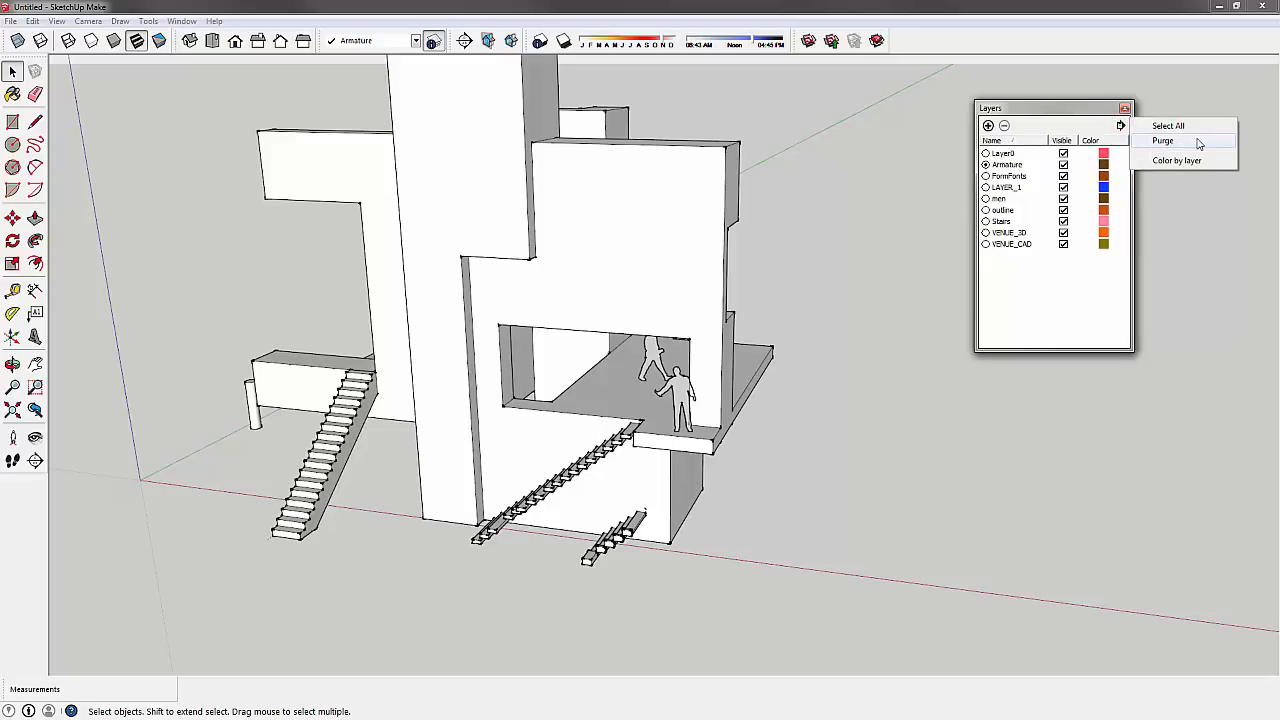
pyautogui.click(1199, 143)
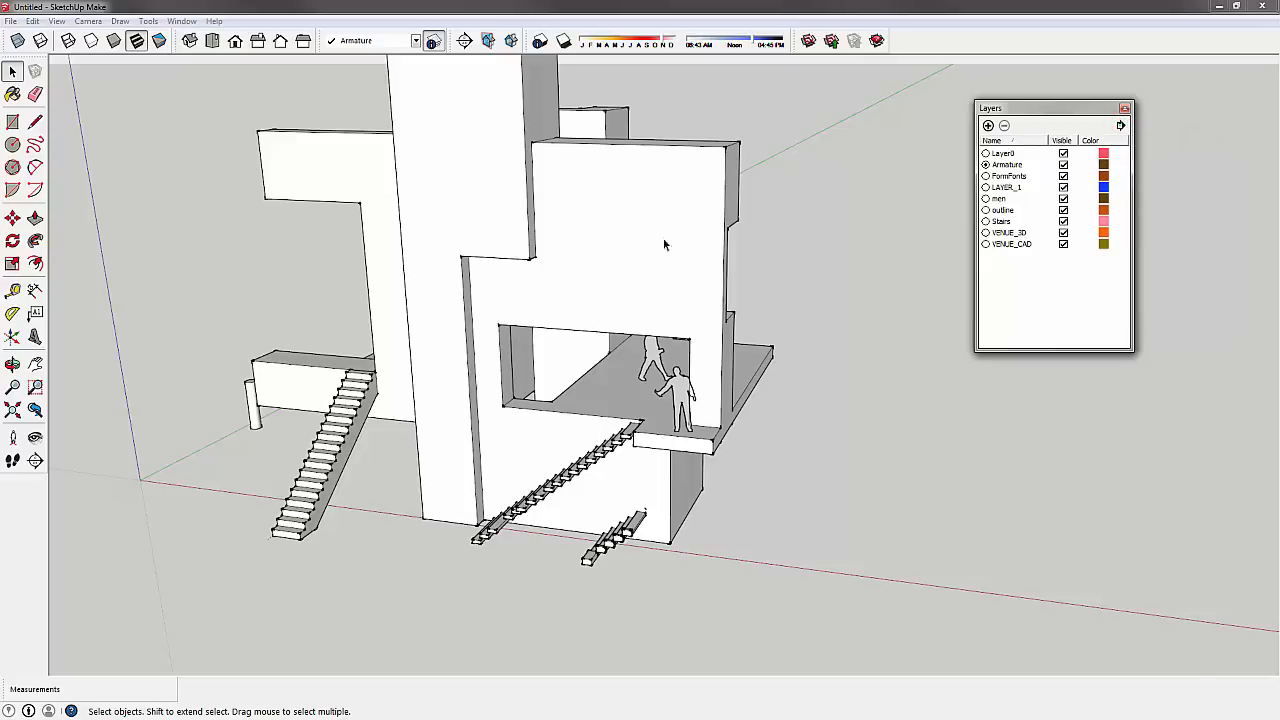
pyautogui.moveTo(665, 244)
pyautogui.mouseDown(button='middle')
pyautogui.moveTo(482, 440)
pyautogui.moveTo(483, 391)
pyautogui.moveTo(535, 378)
pyautogui.mouseUp(button='middle')
pyautogui.click(1071, 283)
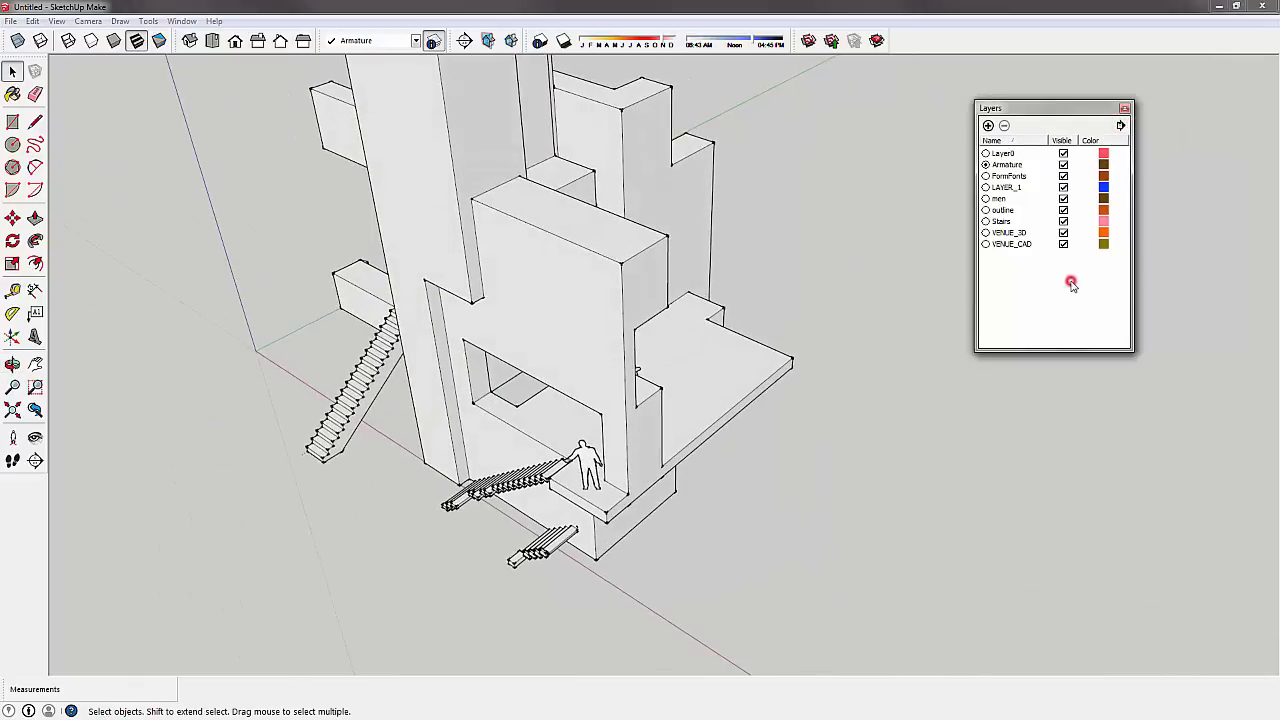
pyautogui.click(1003, 211)
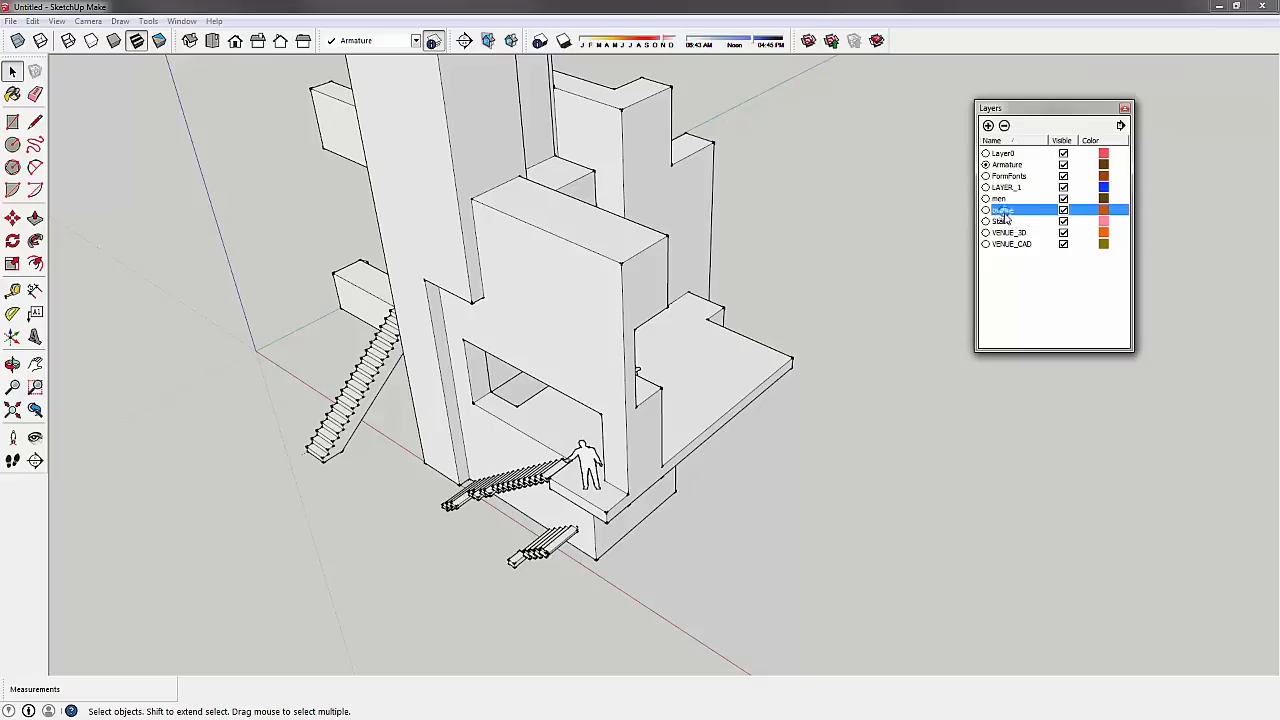
pyautogui.click(908, 237)
pyautogui.click(1012, 277)
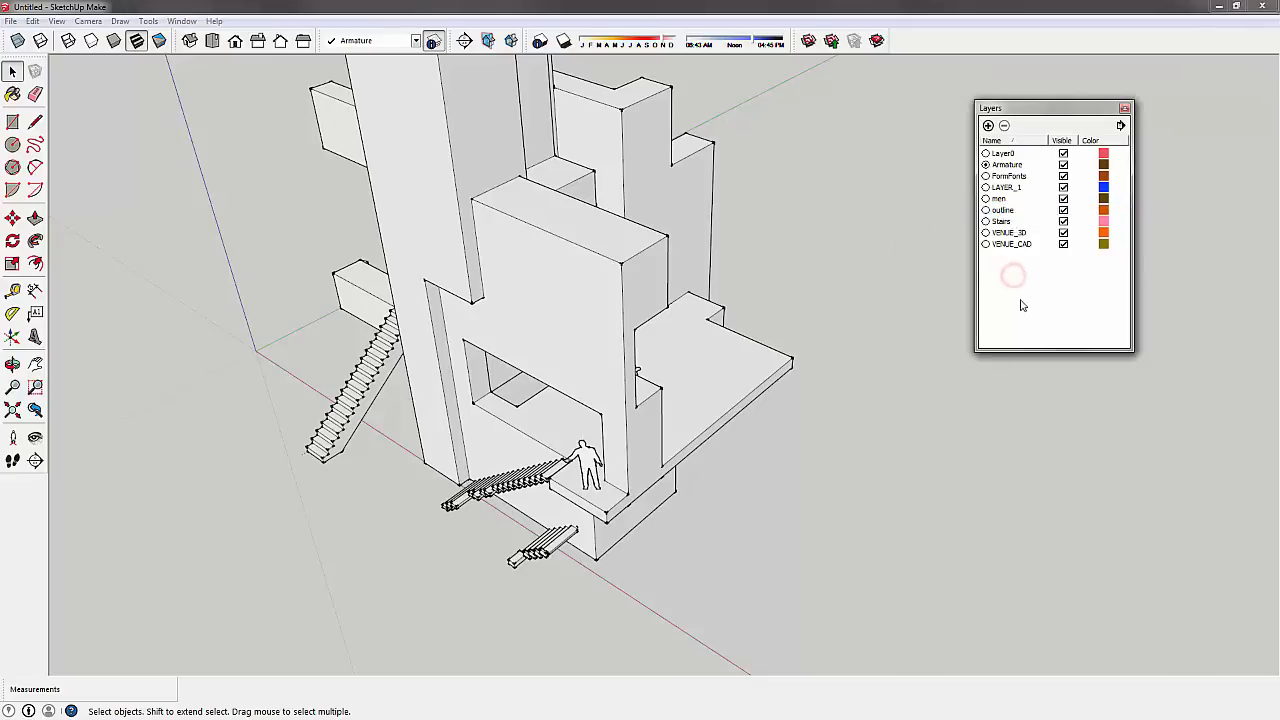
pyautogui.moveTo(806, 349)
pyautogui.mouseDown(button='middle')
pyautogui.moveTo(529, 420)
pyautogui.moveTo(584, 408)
pyautogui.mouseUp(button='middle')
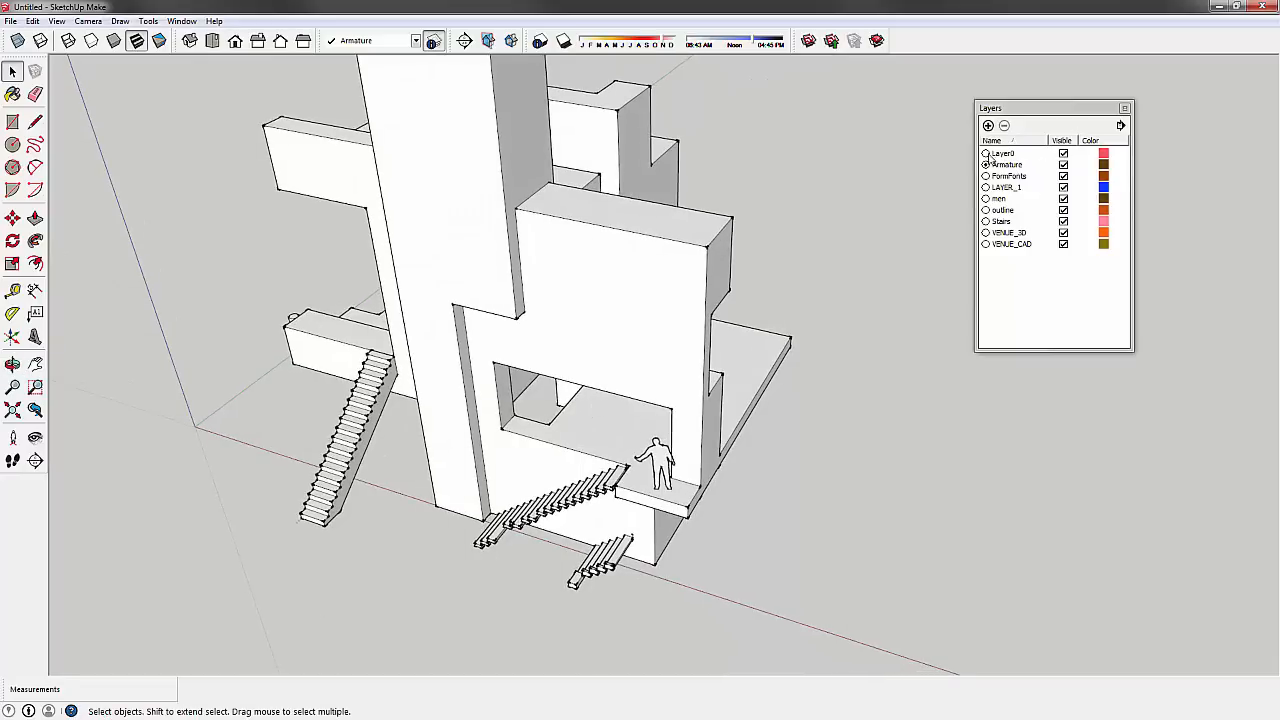
# - Make Layer0 the active layer and hide the Armature layer
pyautogui.click(986, 153)
pyautogui.click(1041, 280)
pyautogui.click(1063, 164)
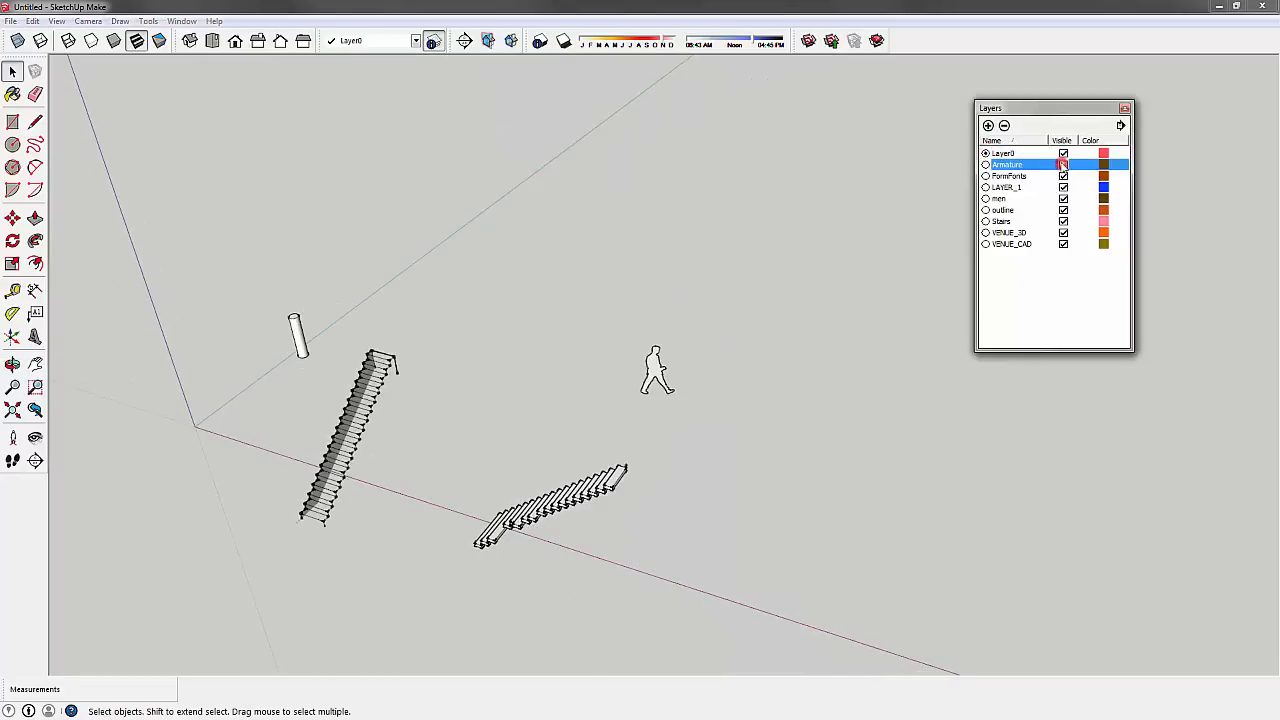
# - Check which objects belong to the Stairs layer by toggling its visibility, and show the Stairs and Armature layers again
pyautogui.click(1063, 221)
pyautogui.moveTo(203, 371); pyautogui.dragTo(469, 256, button='middle')
pyautogui.scroll(-1, 469, 256)
pyautogui.click(1063, 221)
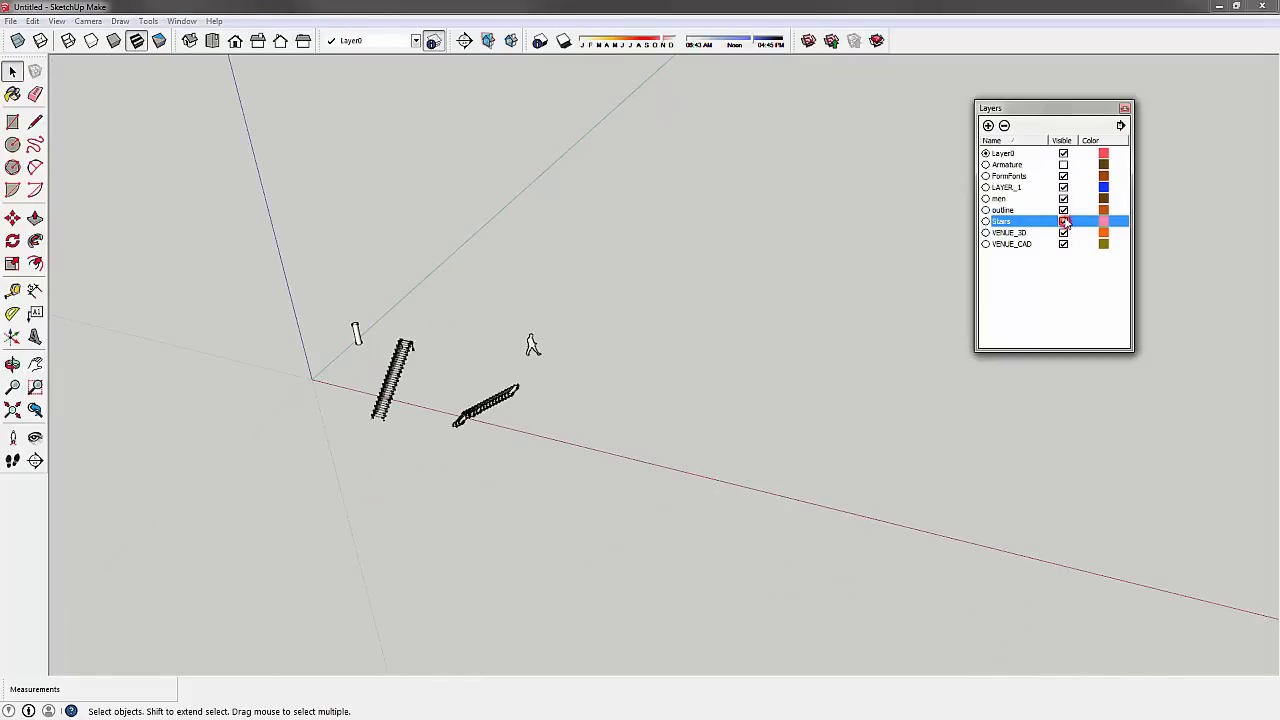
pyautogui.click(1064, 221)
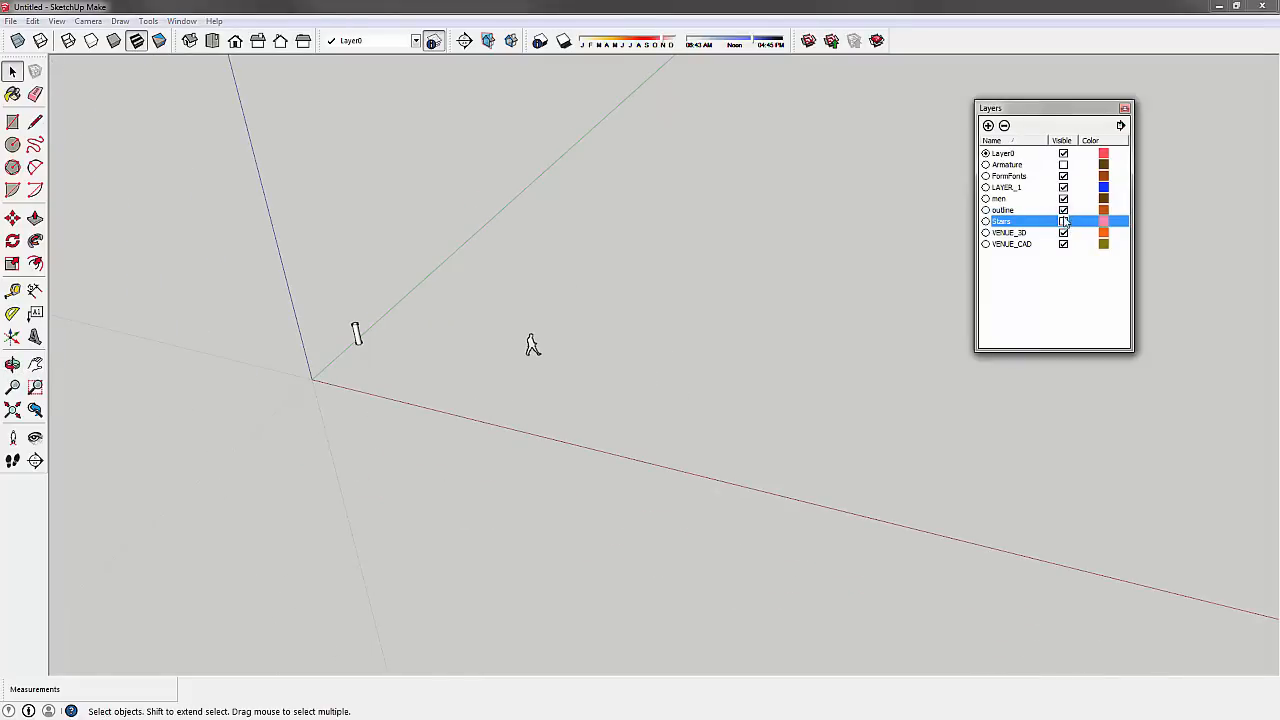
pyautogui.click(1063, 198)
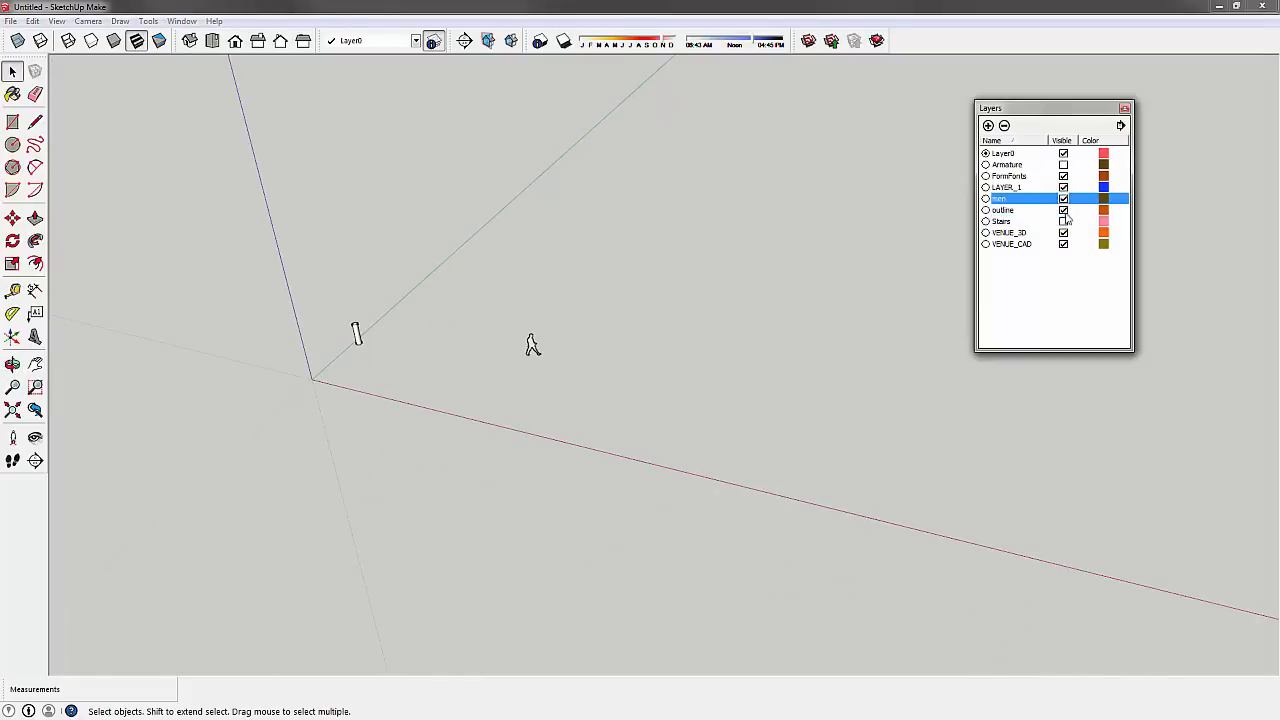
pyautogui.click(1063, 221)
pyautogui.click(1063, 164)
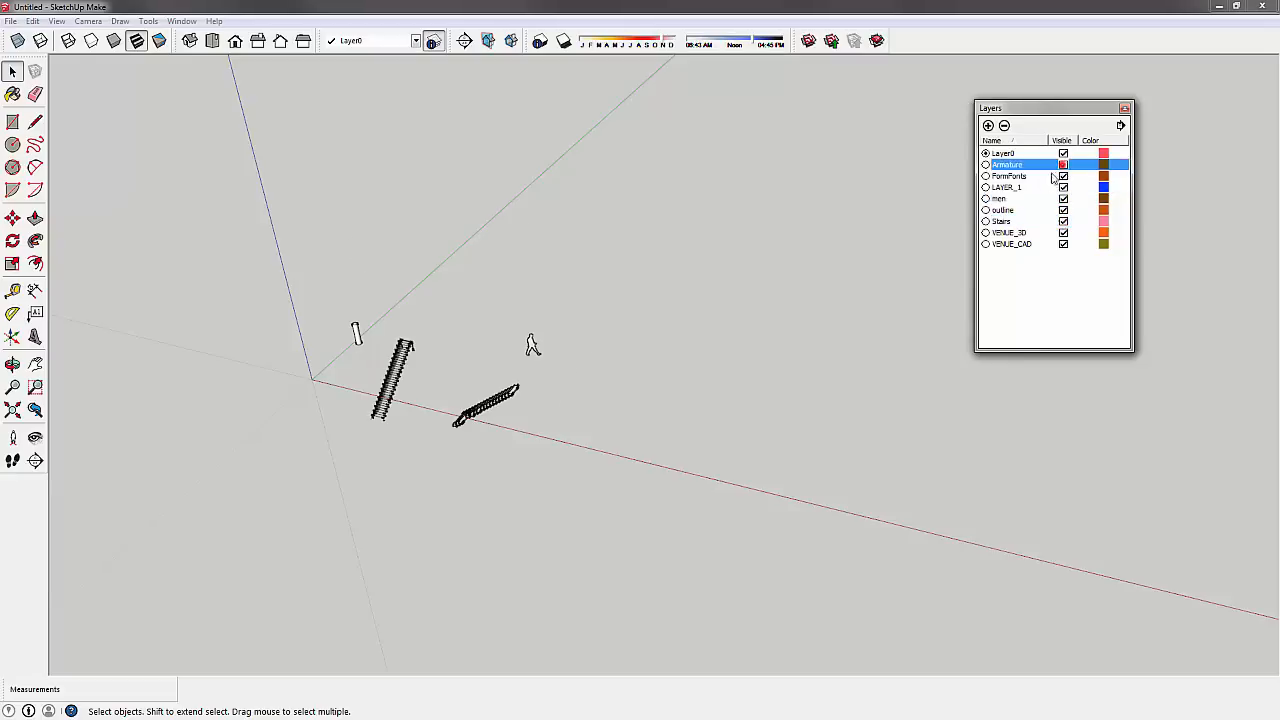
# - Create a layer named People and assign the three human figures in the building to it
pyautogui.scroll(5, 500, 432)
pyautogui.click(501, 430)
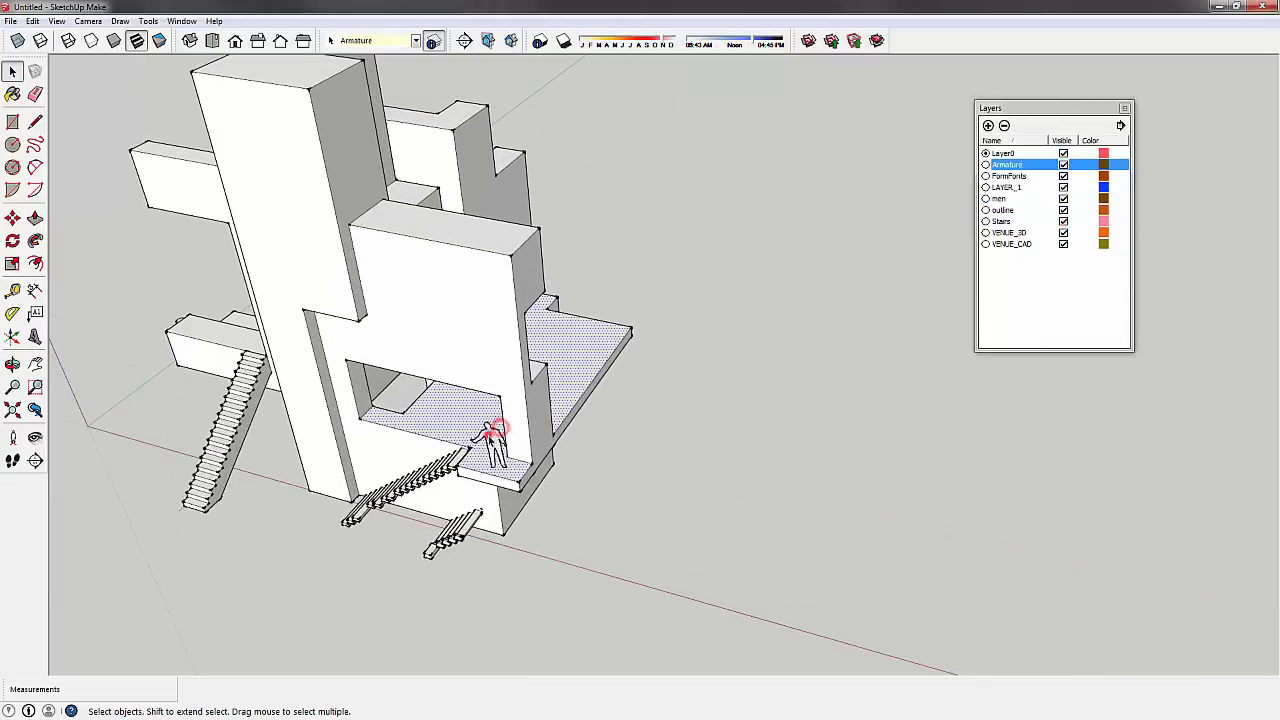
pyautogui.click(496, 431)
pyautogui.moveTo(674, 329); pyautogui.dragTo(343, 320, button='middle')
pyautogui.scroll(3, 297, 483)
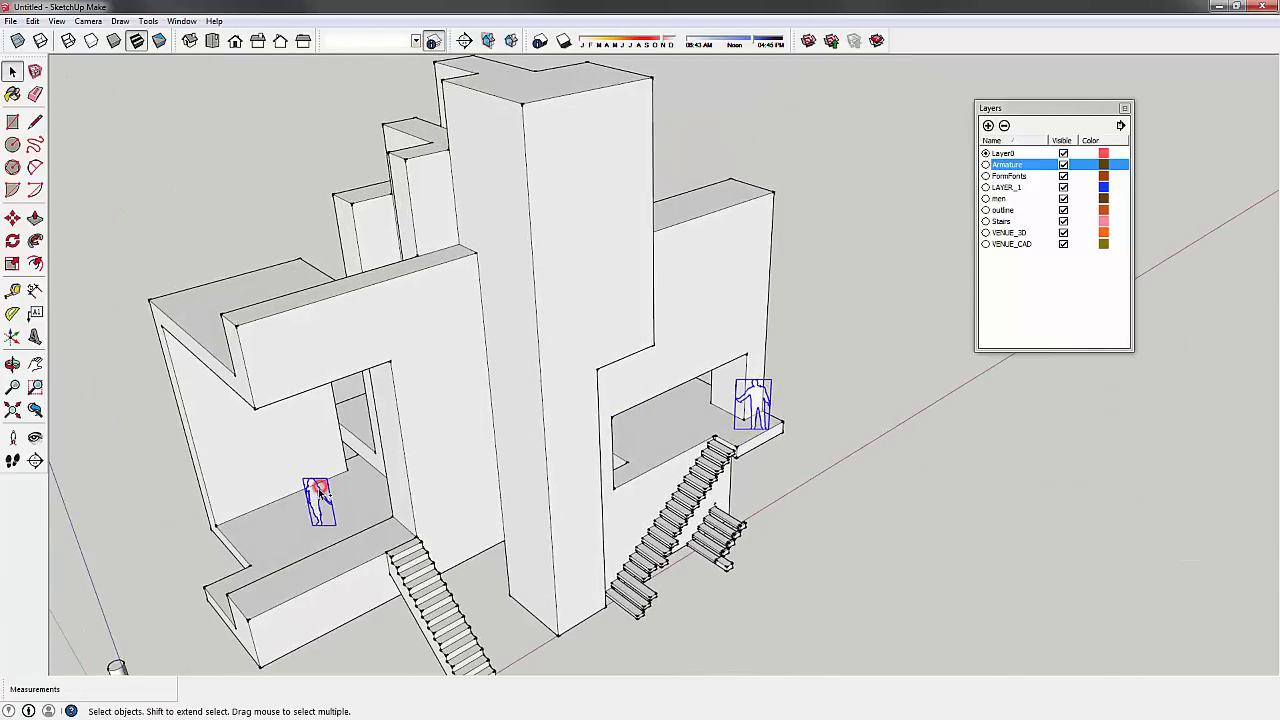
pyautogui.moveTo(172, 430); pyautogui.dragTo(700, 262, button='middle')
pyautogui.keyDown('shift'); pyautogui.click(473, 561); pyautogui.keyUp('shift')
pyautogui.click(988, 126)
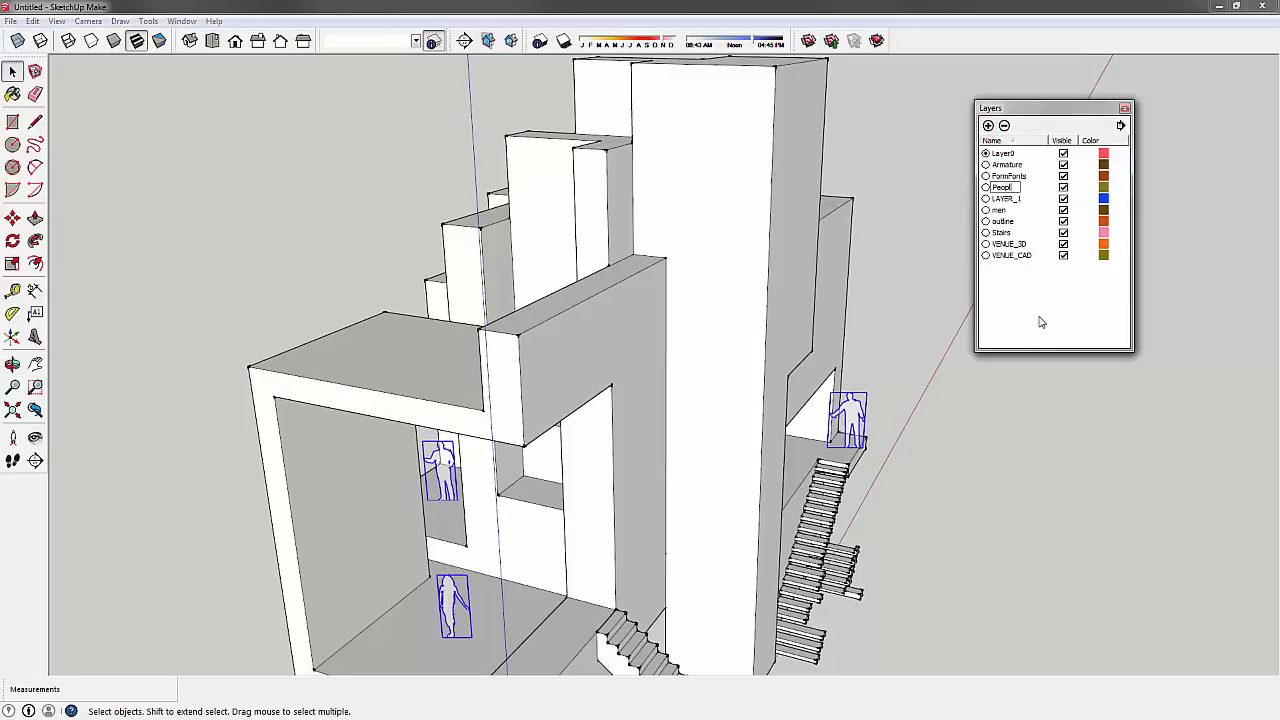
pyautogui.press('Return')
pyautogui.click(415, 40)
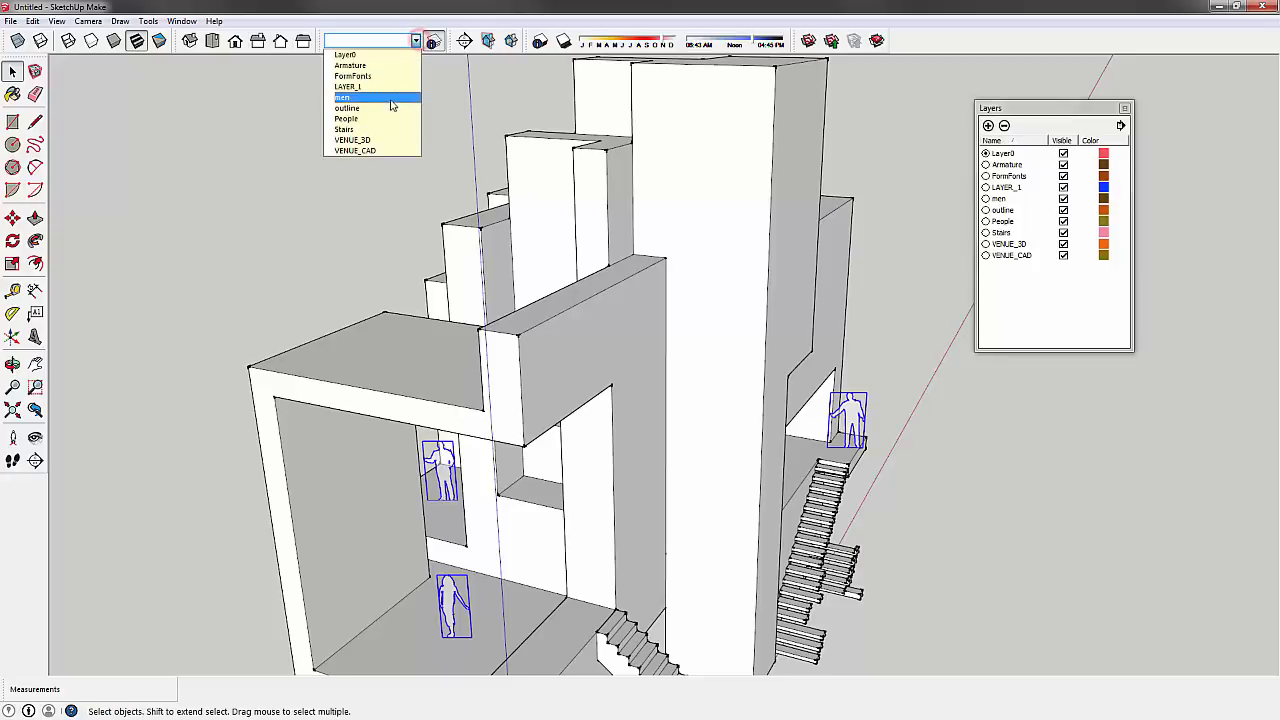
pyautogui.click(381, 117)
pyautogui.click(287, 181)
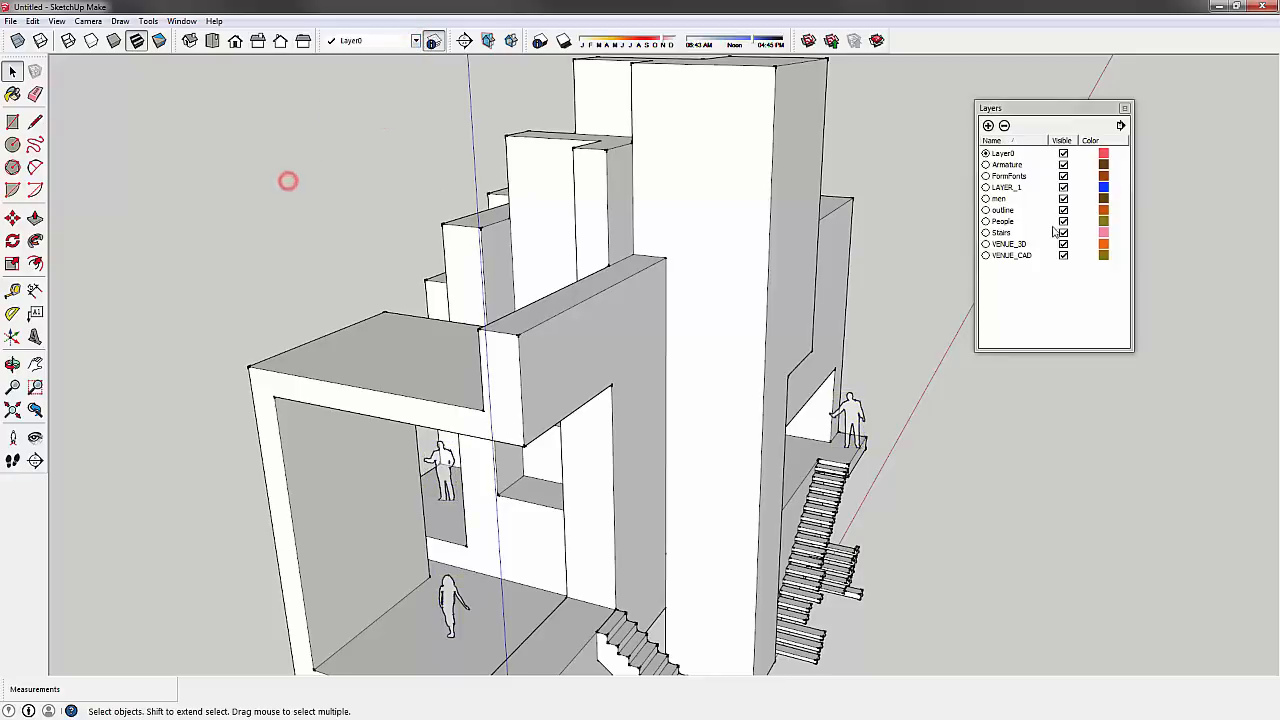
# - Test the People layer by toggling its visibility, and hide both the People and Armature layers
pyautogui.click(1063, 221)
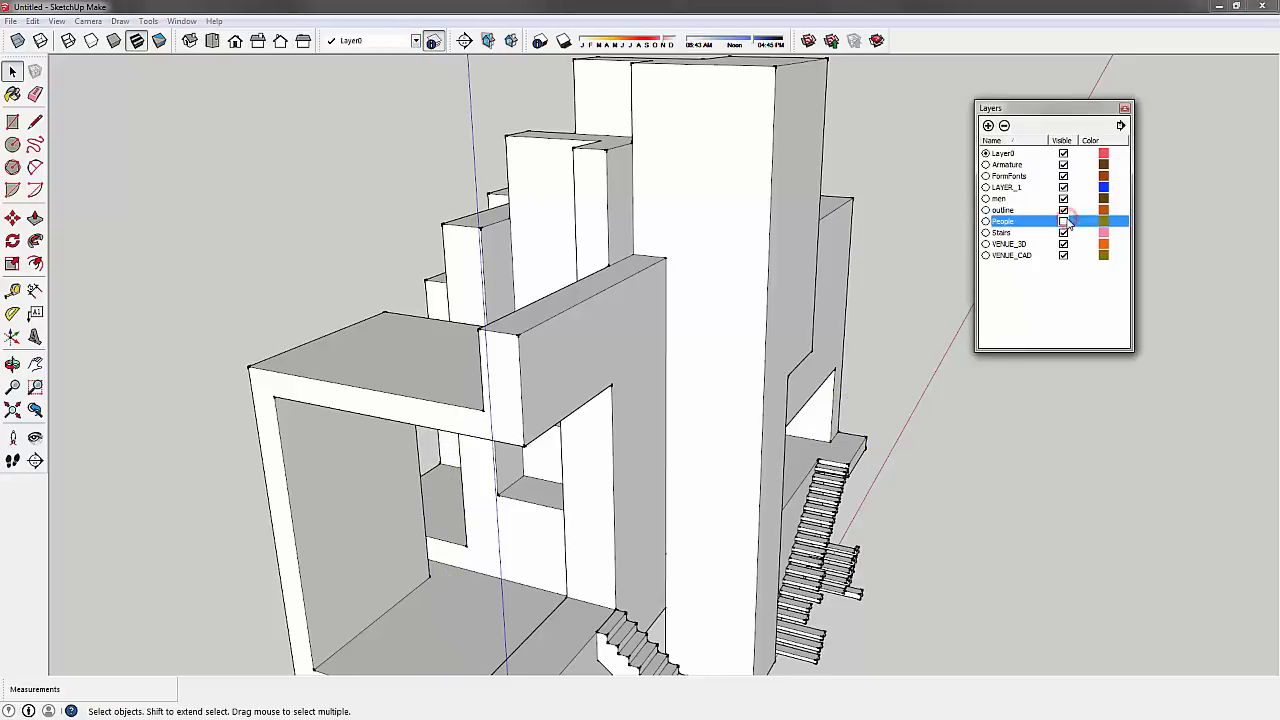
pyautogui.click(1063, 221)
pyautogui.click(1063, 221)
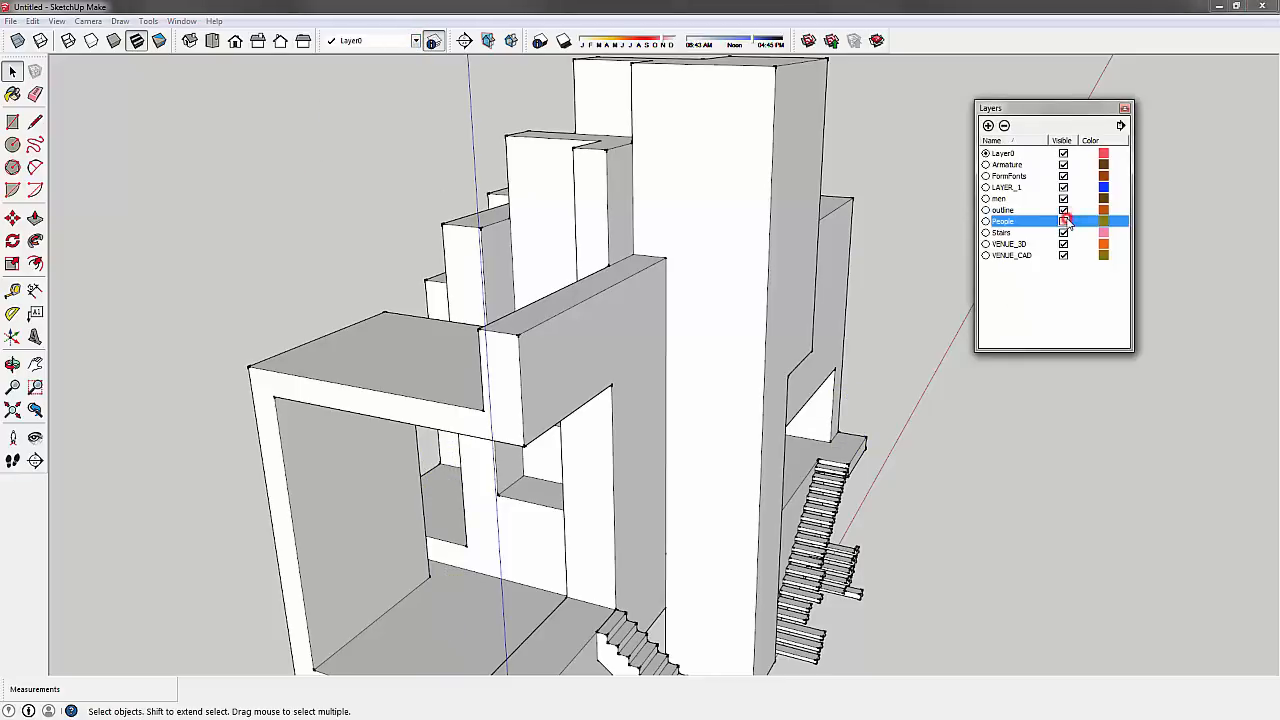
pyautogui.click(1063, 164)
pyautogui.moveTo(809, 249); pyautogui.dragTo(645, 246, button='middle')
pyautogui.scroll(-3, 645, 246)
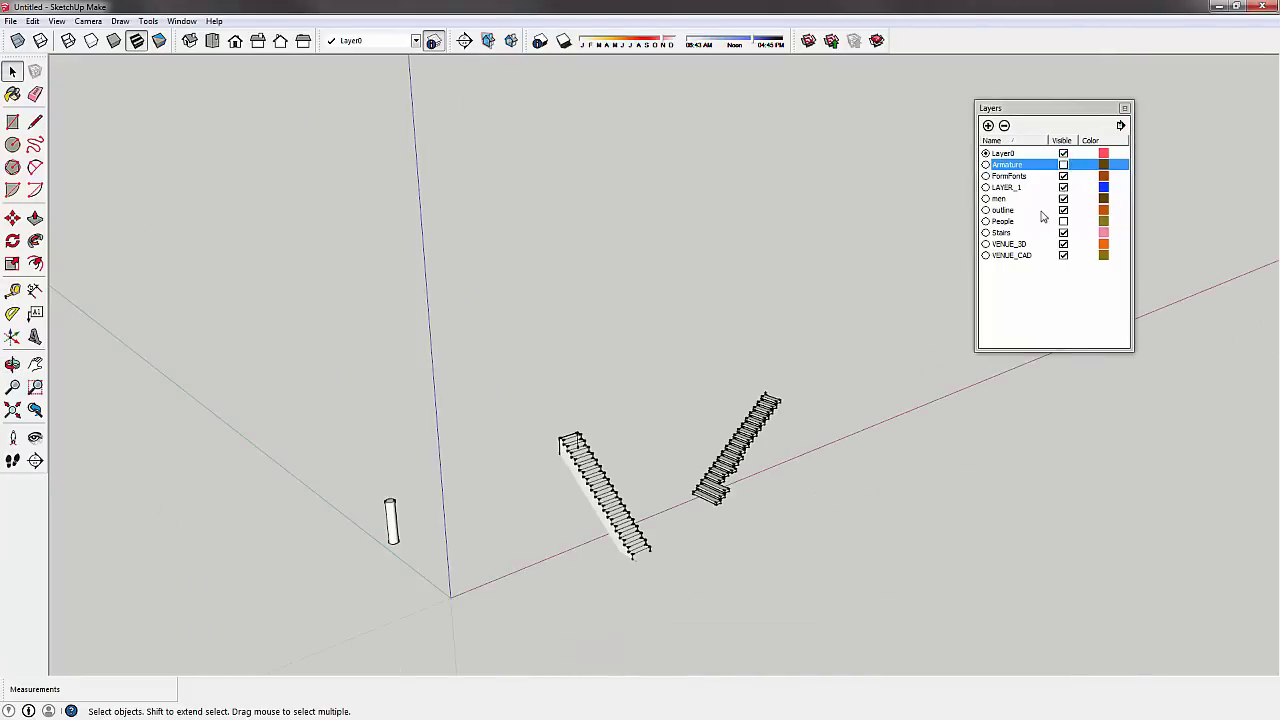
pyautogui.click(1015, 295)
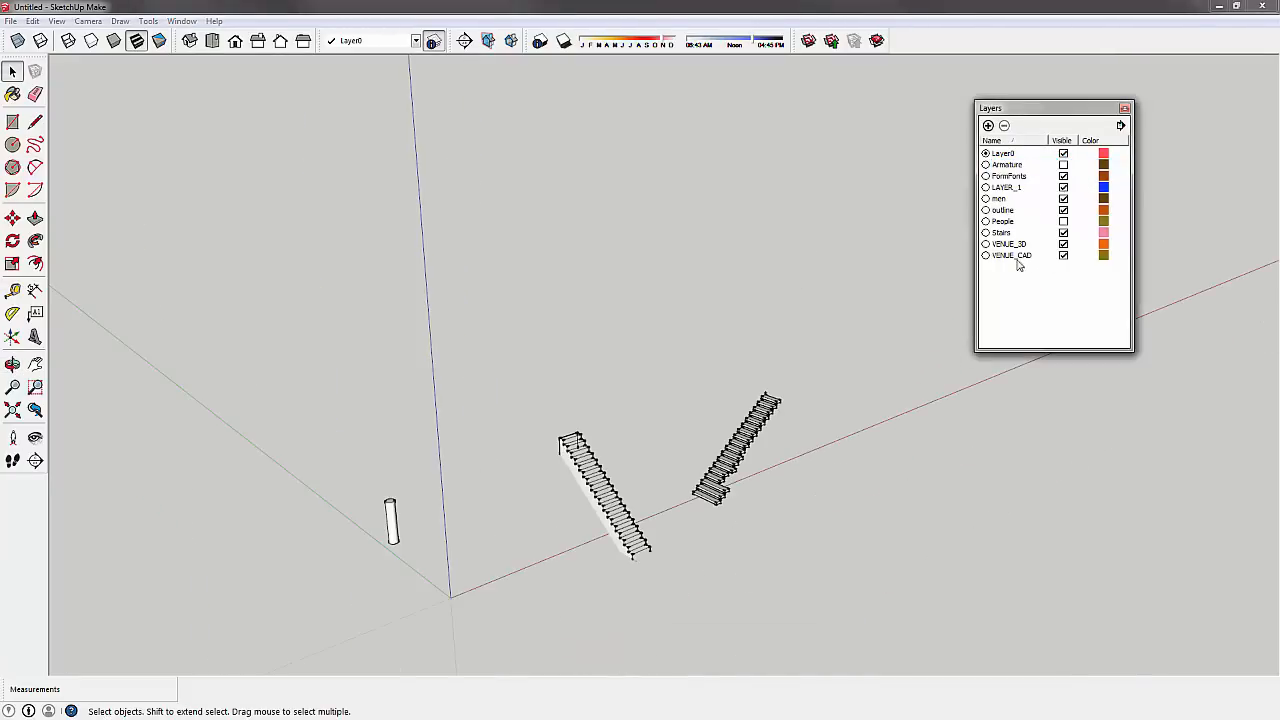
pyautogui.click(1012, 256)
pyautogui.click(1000, 292)
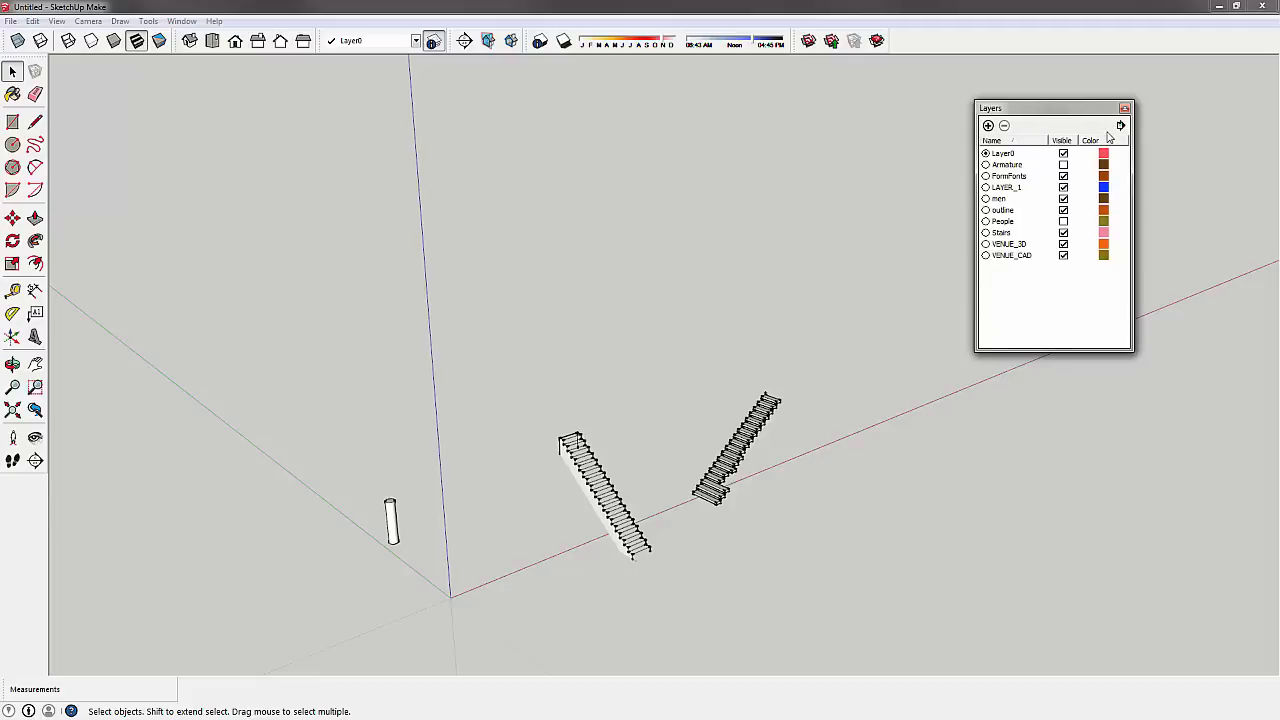
pyautogui.click(1022, 256)
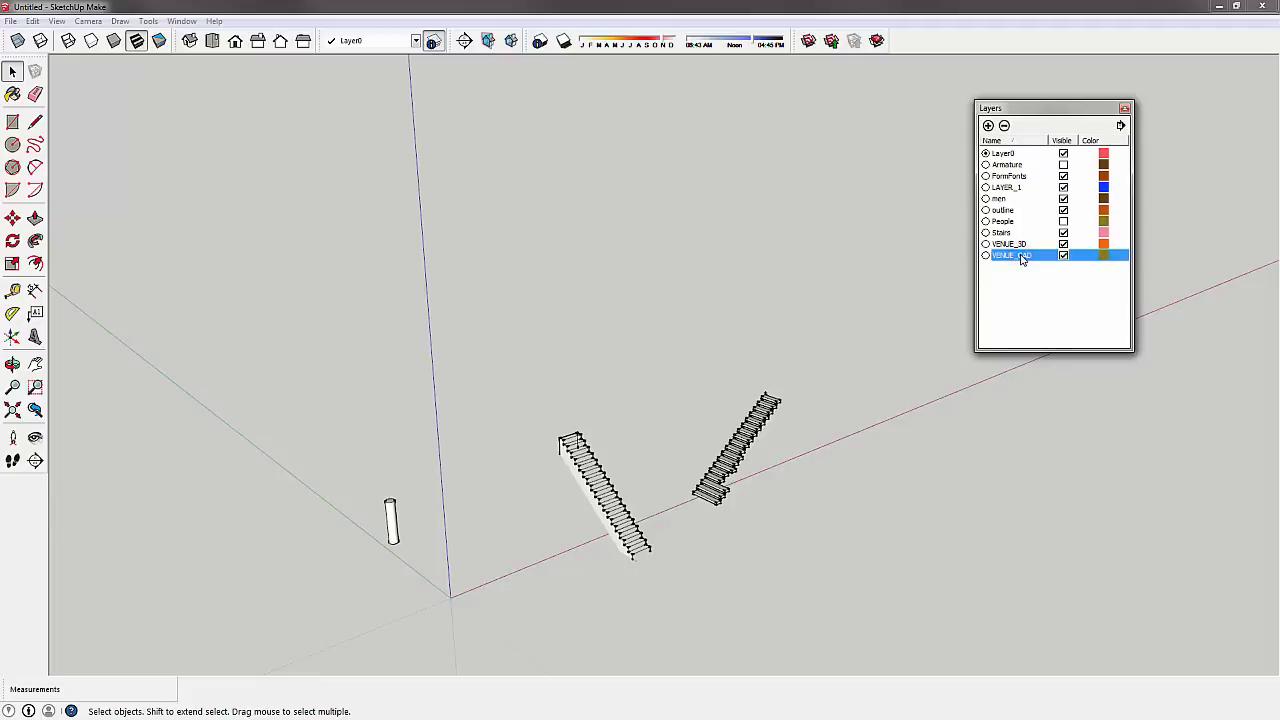
pyautogui.click(1004, 126)
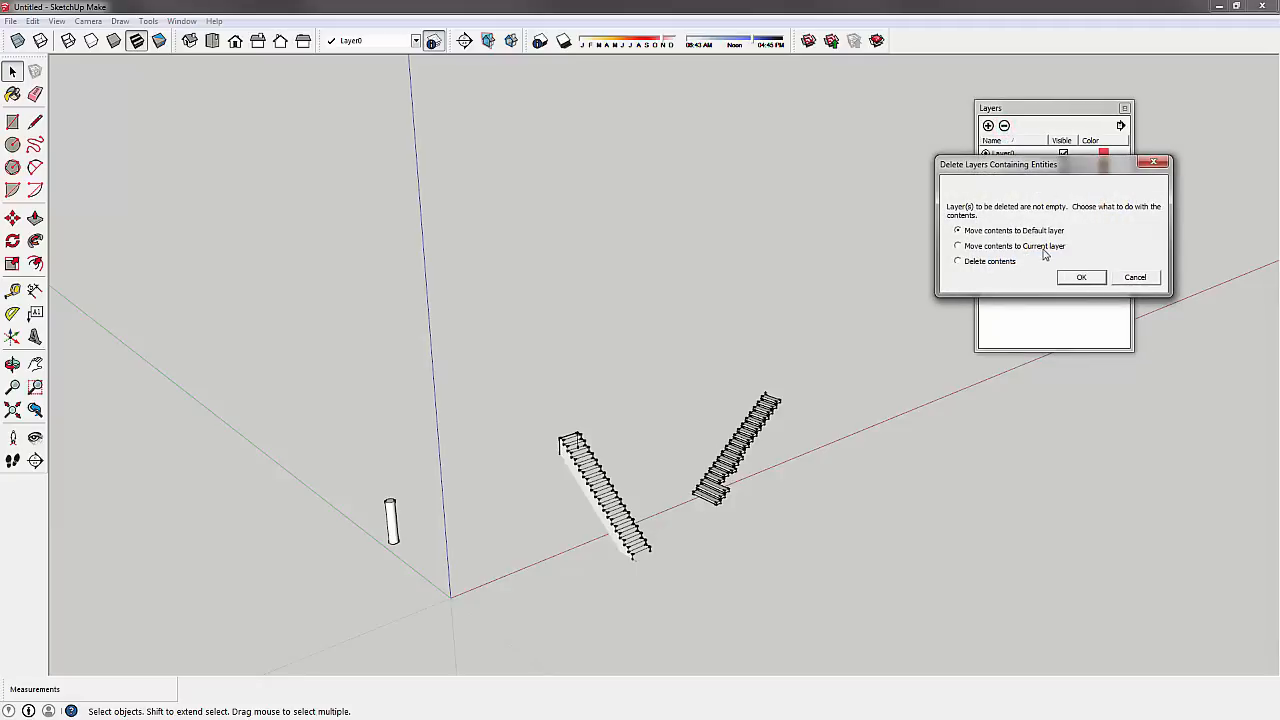
pyautogui.click(1134, 277)
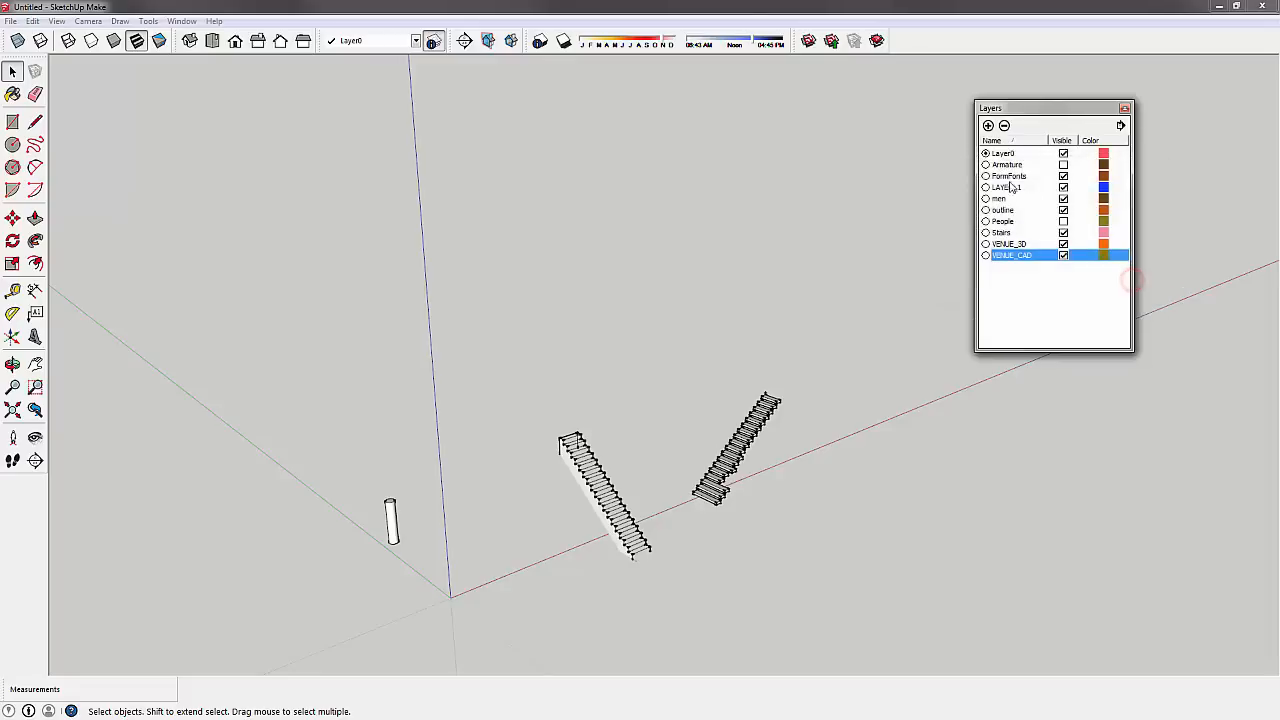
# - Show the Armature and People layers again, keeping the outline layer visible
pyautogui.click(1063, 165)
pyautogui.click(1063, 209)
pyautogui.click(1063, 210)
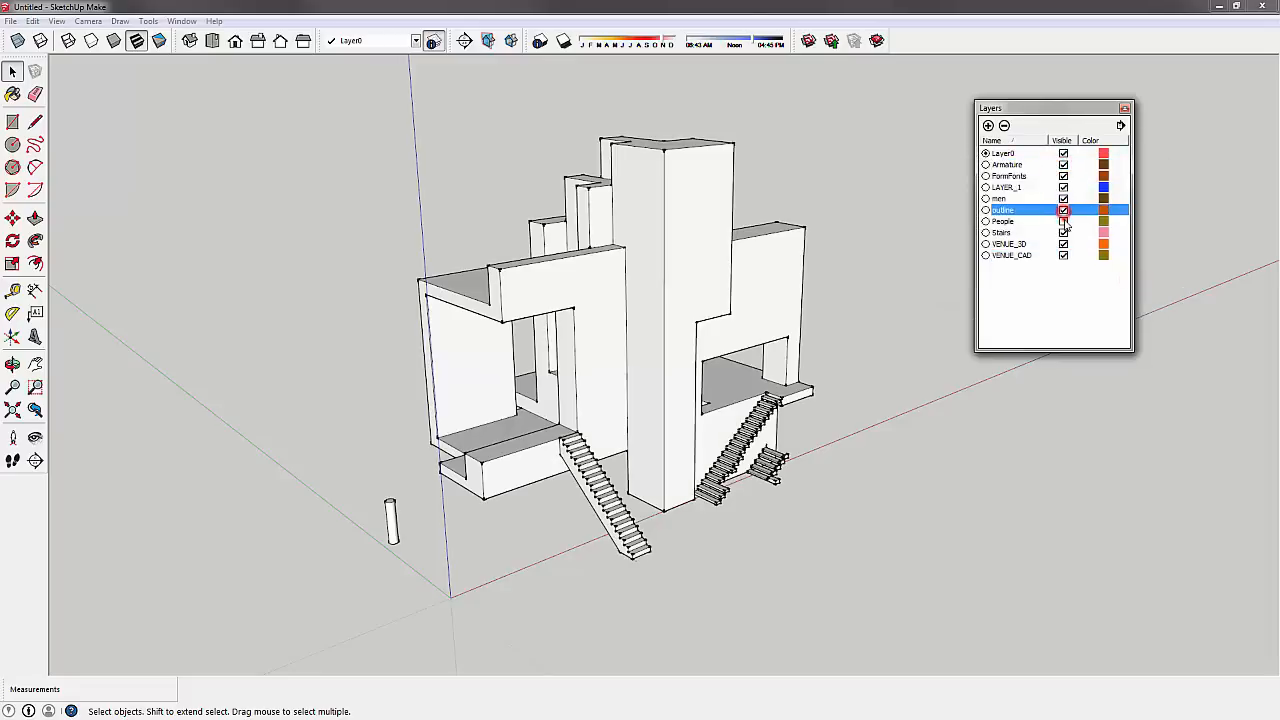
pyautogui.click(1063, 220)
# - Delete the VENUE_CAD layer together with its contents
pyautogui.click(1039, 283)
pyautogui.click(1027, 255)
pyautogui.click(1004, 125)
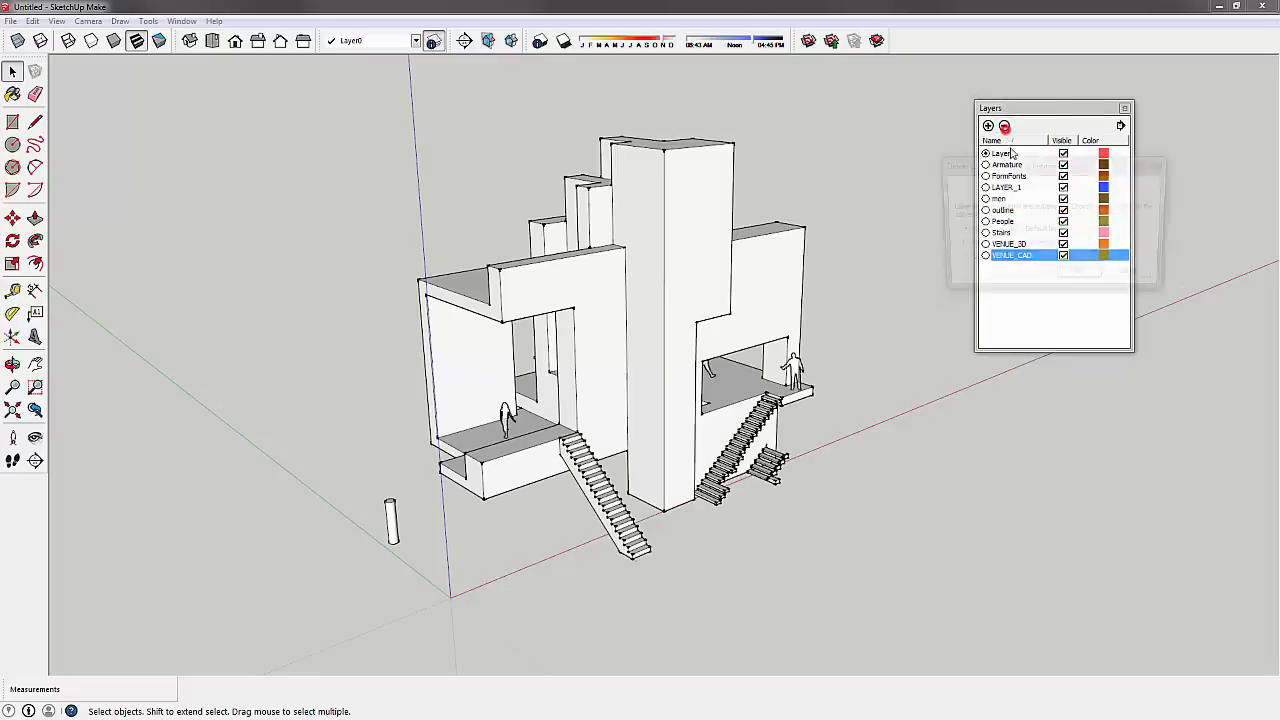
pyautogui.click(1003, 261)
pyautogui.click(1068, 278)
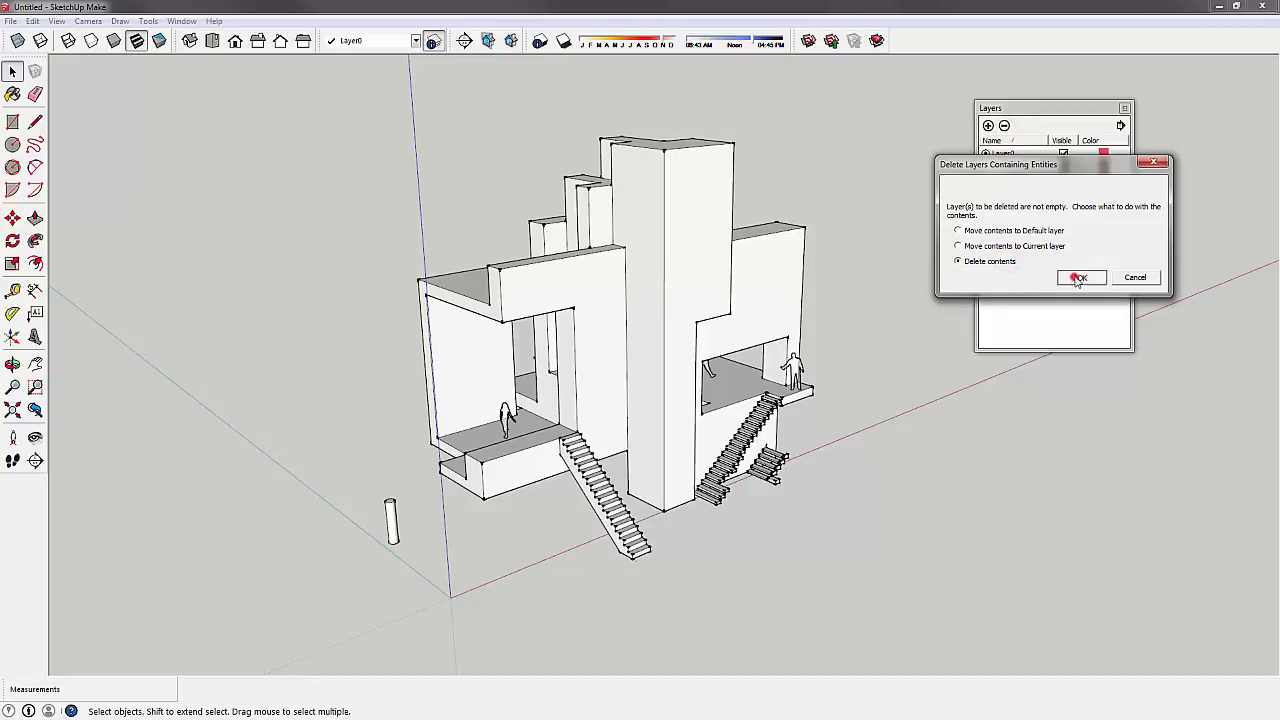
# - Delete the VENUE_3D layer together with its contents
pyautogui.click(1022, 244)
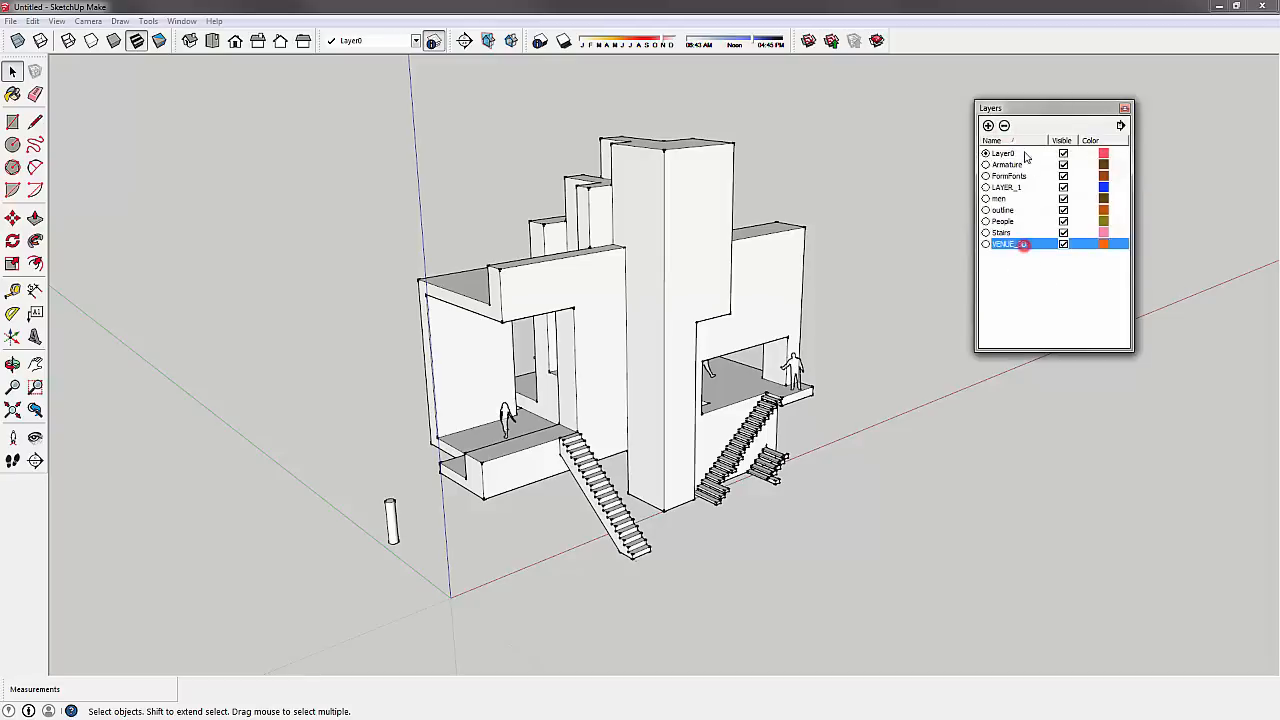
pyautogui.click(1004, 125)
pyautogui.click(1003, 261)
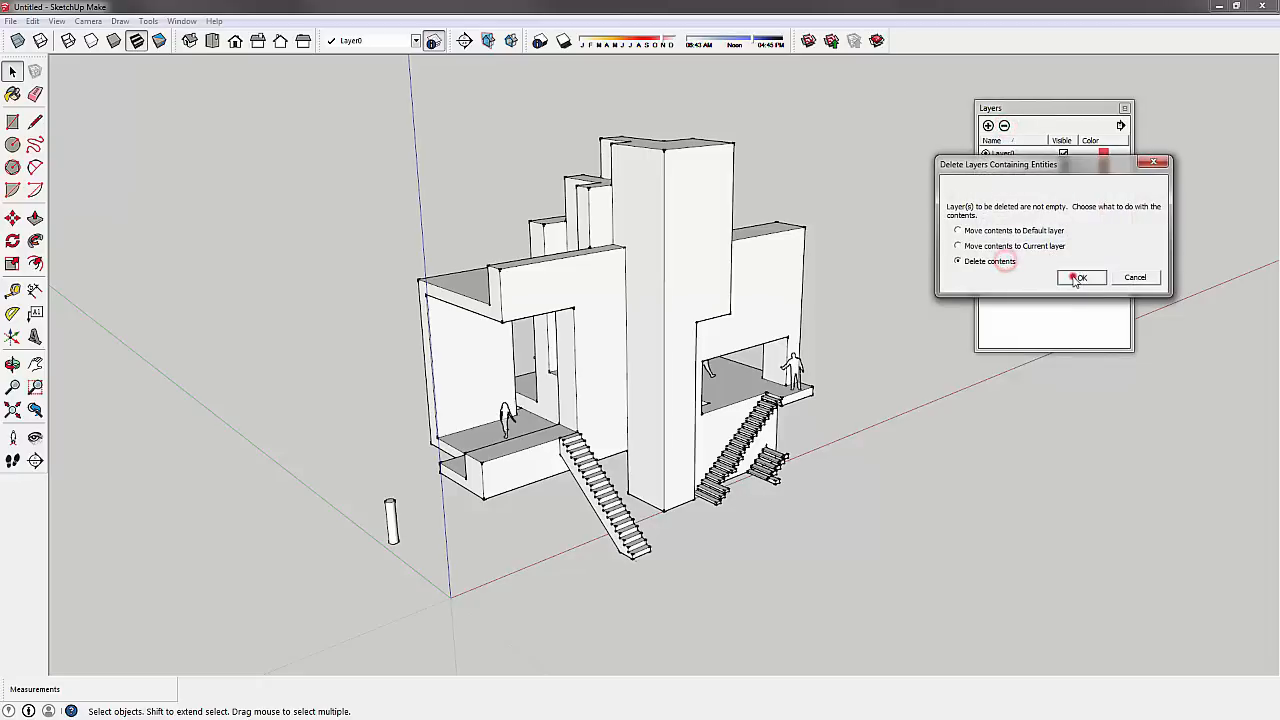
pyautogui.click(1075, 277)
# - Examine the human figures, stairs and walls from several angles to check how the layer deletions affected the model
pyautogui.scroll(10, 518, 416)
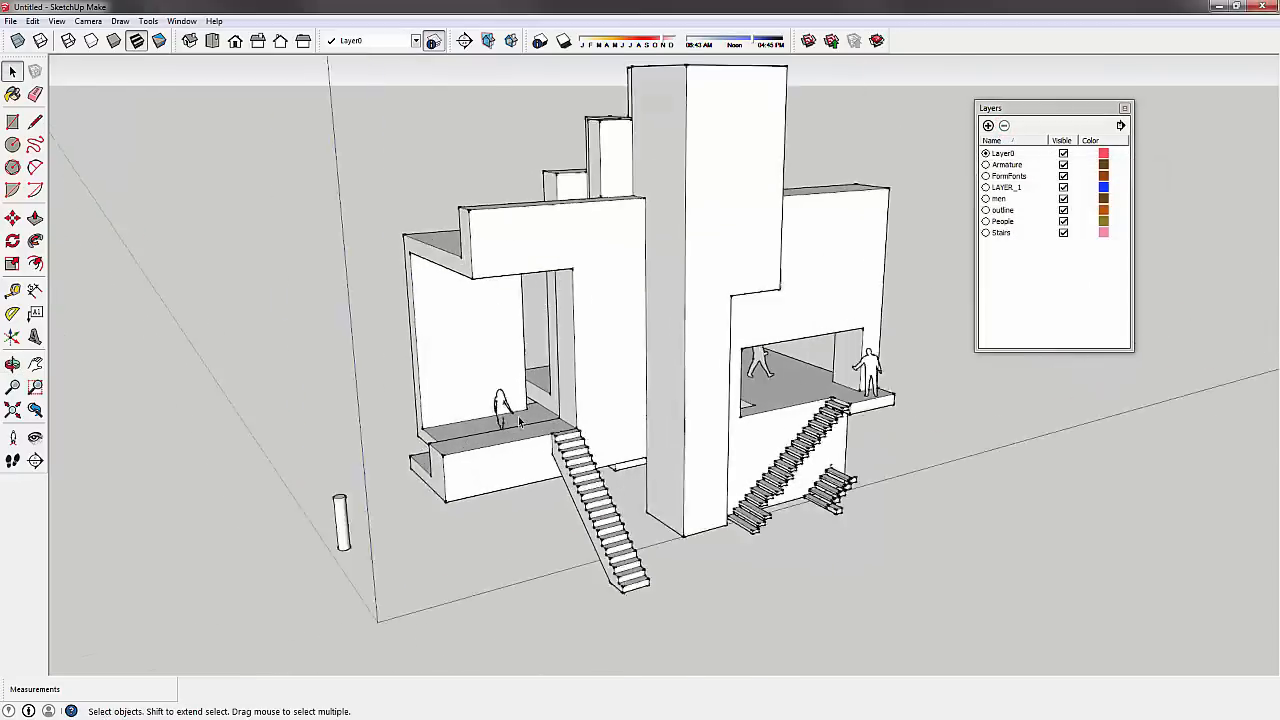
pyautogui.moveTo(489, 404); pyautogui.dragTo(268, 316, button='middle')
pyautogui.scroll(-3, 631, 424)
pyautogui.scroll(-3, 268, 316)
pyautogui.keyDown('shift'); pyautogui.moveTo(833, 371); pyautogui.dragTo(709, 320, button='middle'); pyautogui.keyUp('shift')
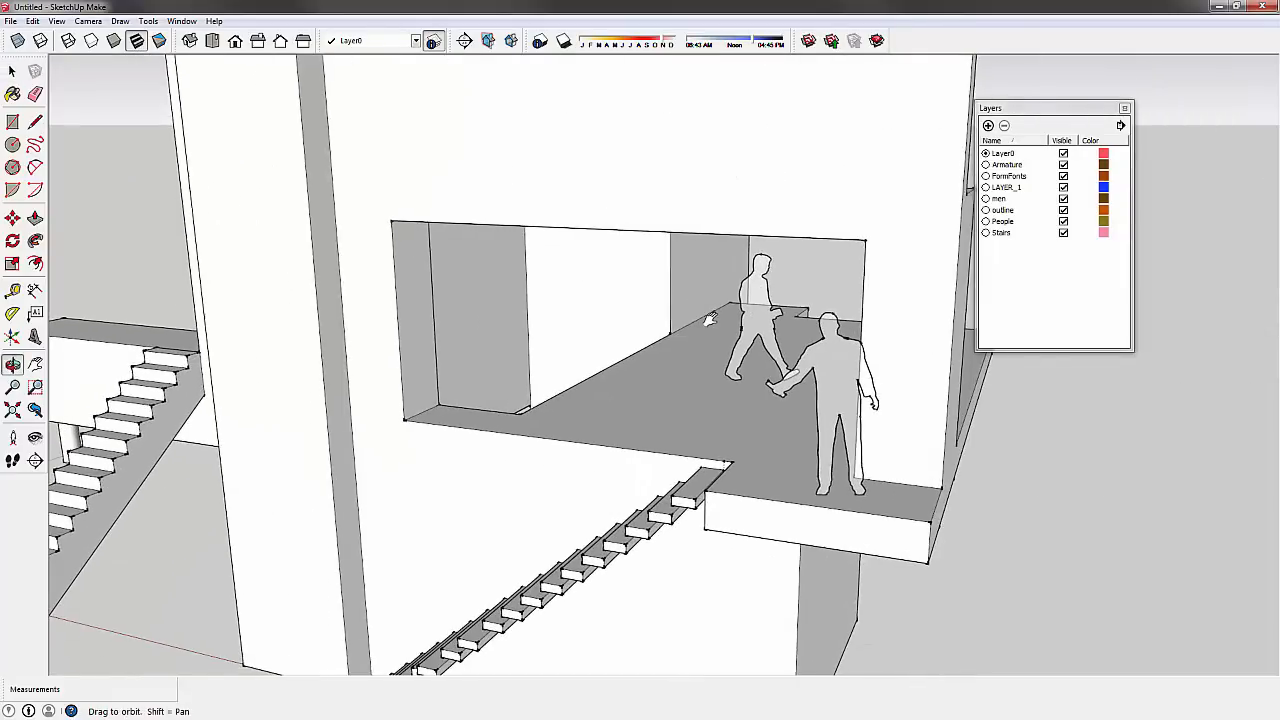
pyautogui.moveTo(422, 306); pyautogui.dragTo(794, 319, button='middle')
pyautogui.scroll(-3, 280, 395)
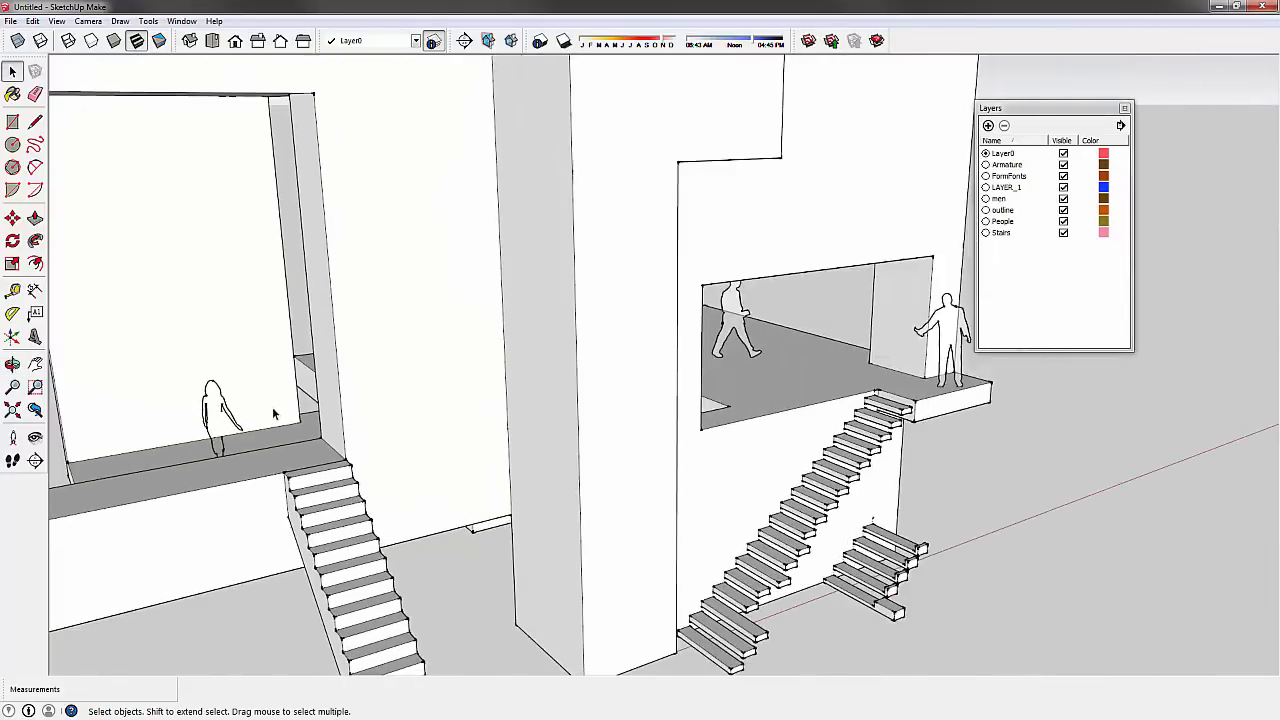
pyautogui.moveTo(274, 411); pyautogui.dragTo(190, 375, button='middle')
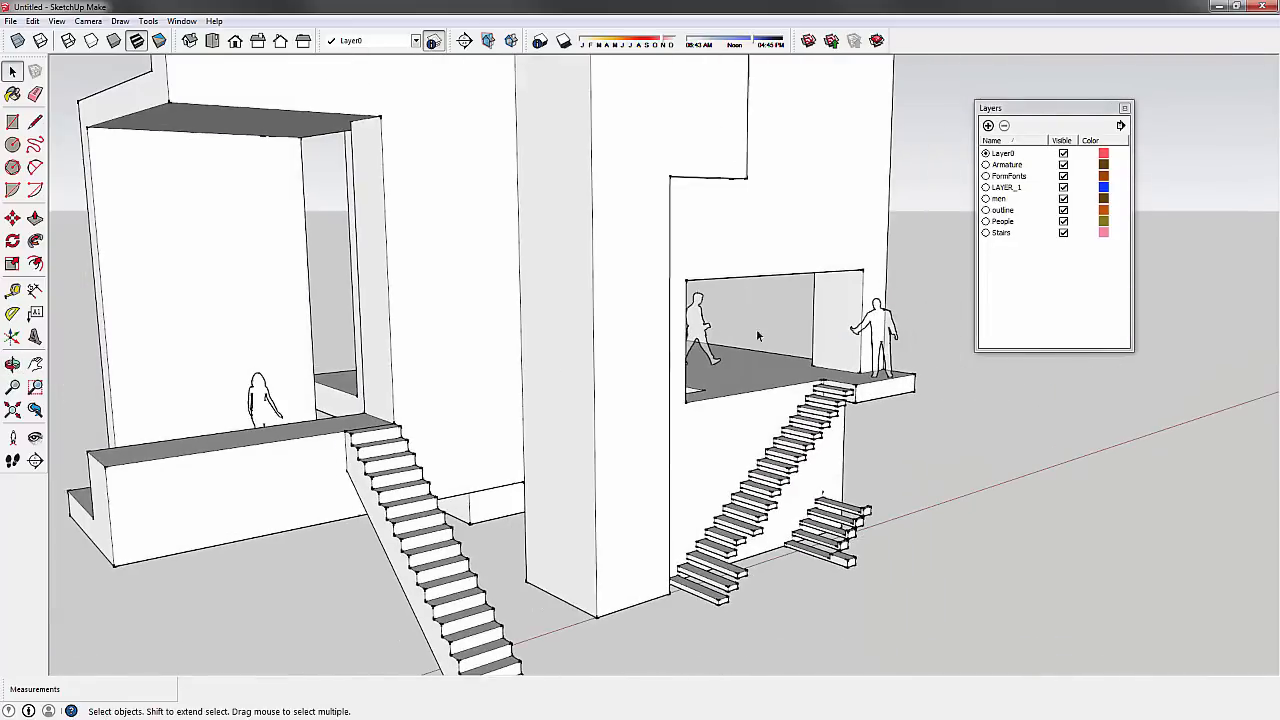
pyautogui.moveTo(882, 338); pyautogui.dragTo(665, 410, button='middle')
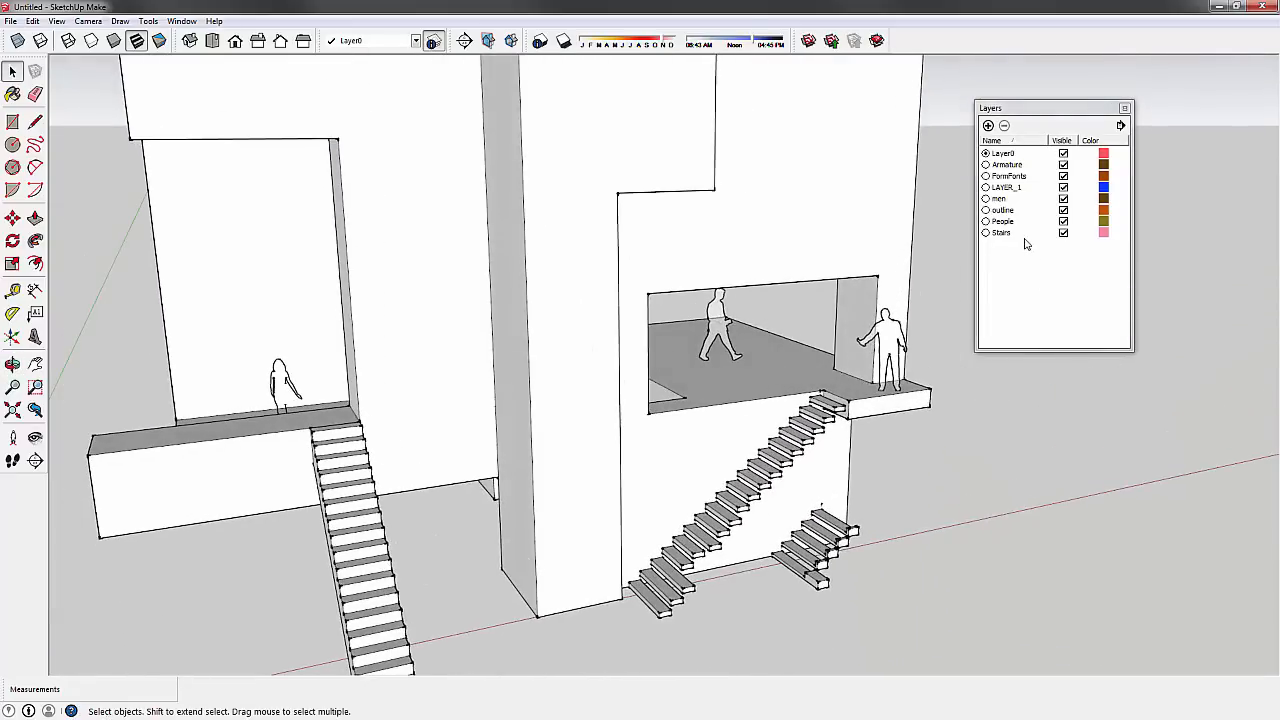
pyautogui.moveTo(1023, 257); pyautogui.dragTo(539, 331, button='middle')
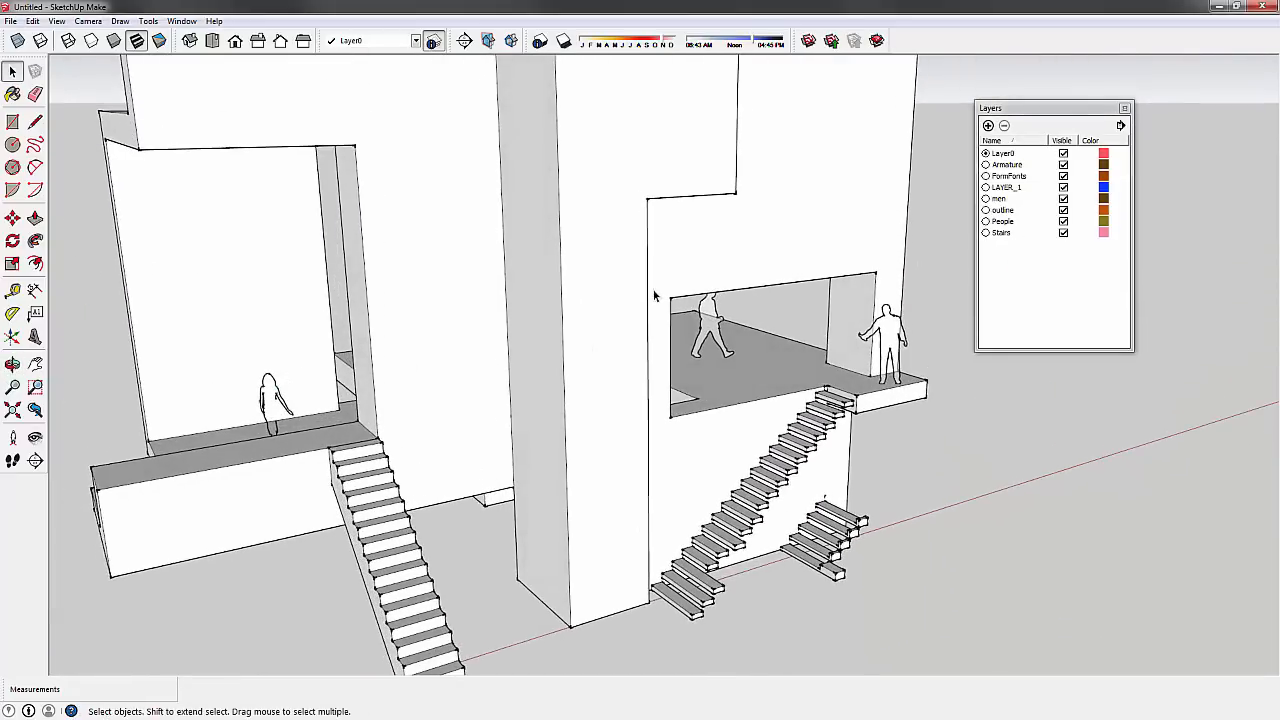
pyautogui.moveTo(361, 397); pyautogui.dragTo(345, 470, button='middle')
# - Delete the FormFonts layer, moving its contents to the default layer
pyautogui.click(1043, 300)
pyautogui.click(1015, 245)
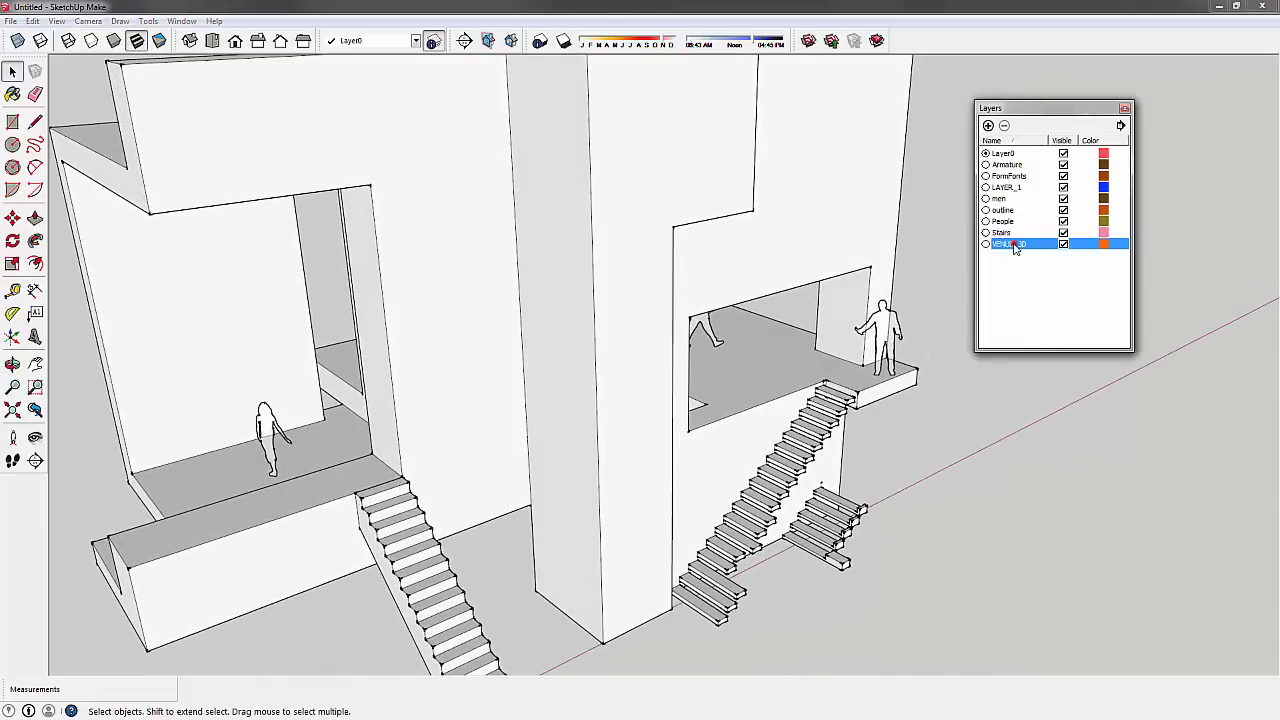
pyautogui.click(1054, 255)
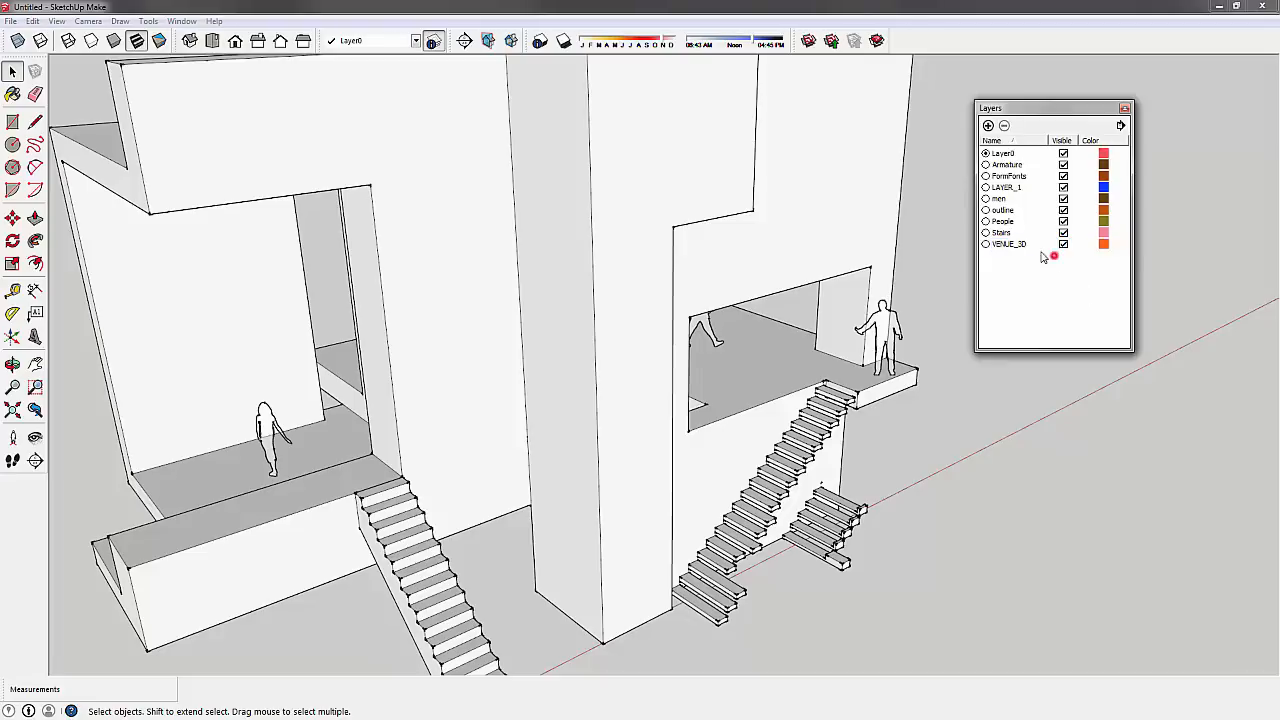
pyautogui.click(1004, 199)
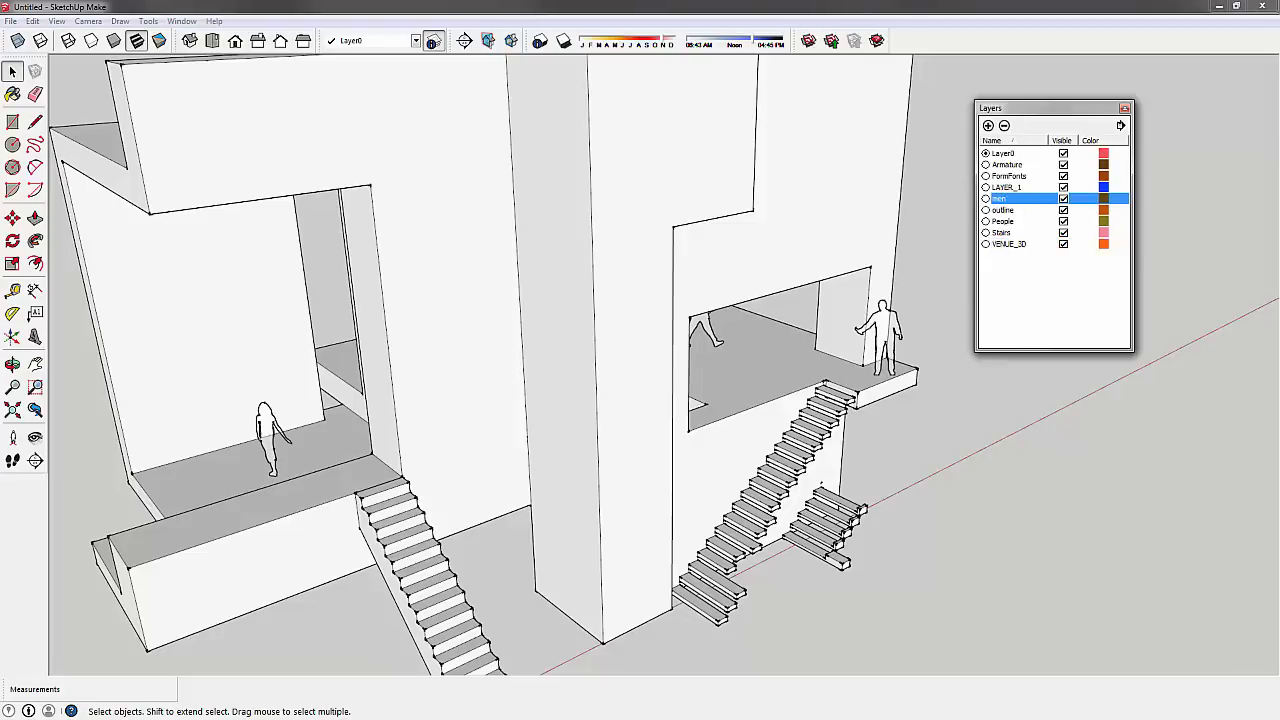
pyautogui.click(1093, 302)
pyautogui.click(1010, 176)
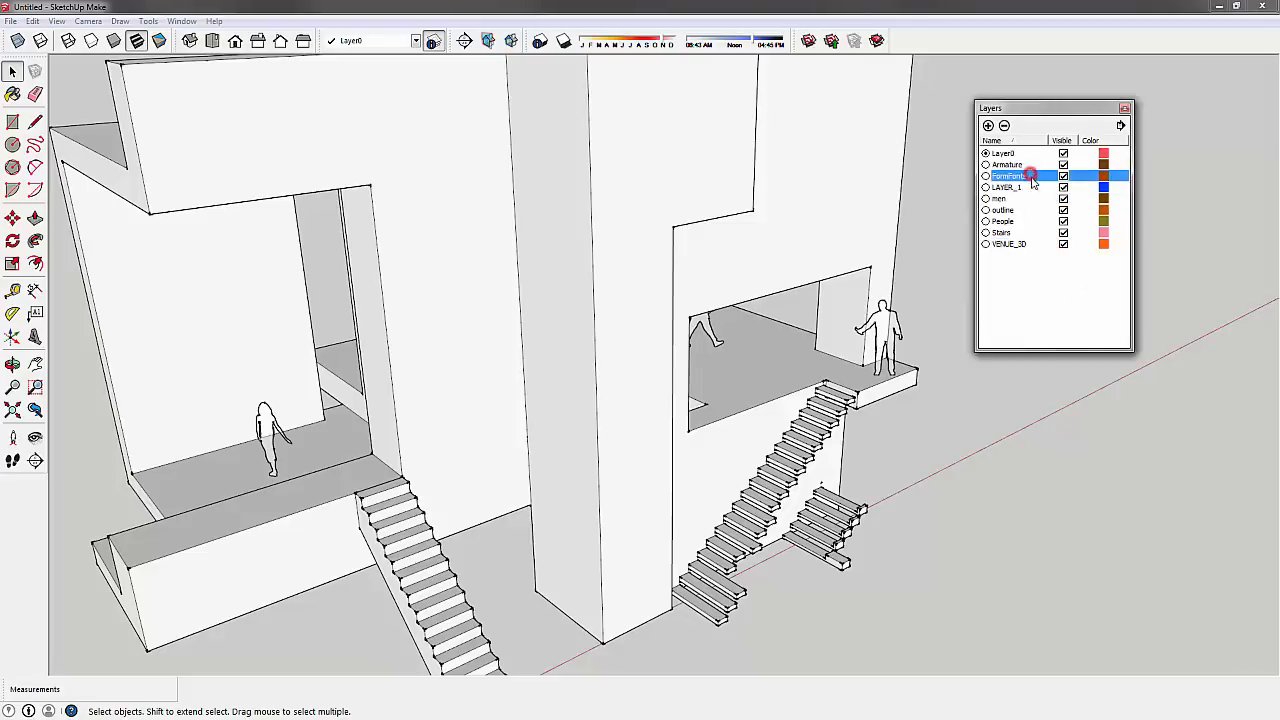
pyautogui.click(1004, 125)
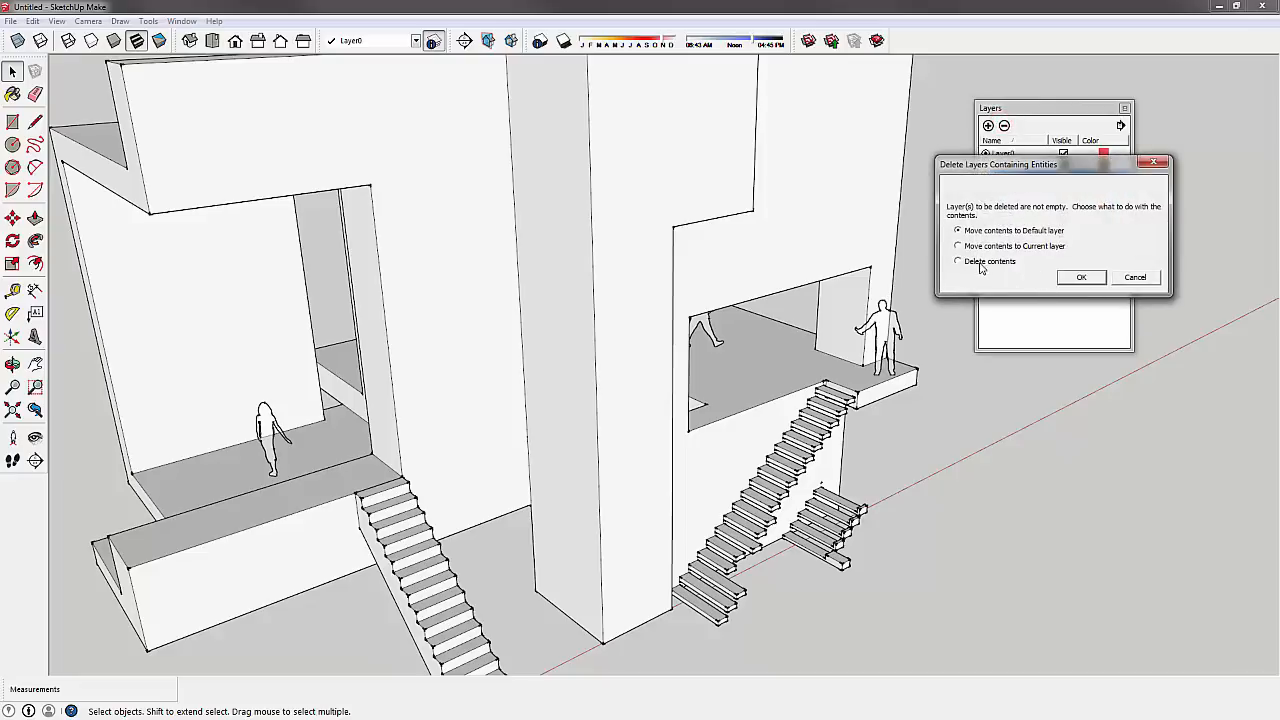
pyautogui.click(1078, 277)
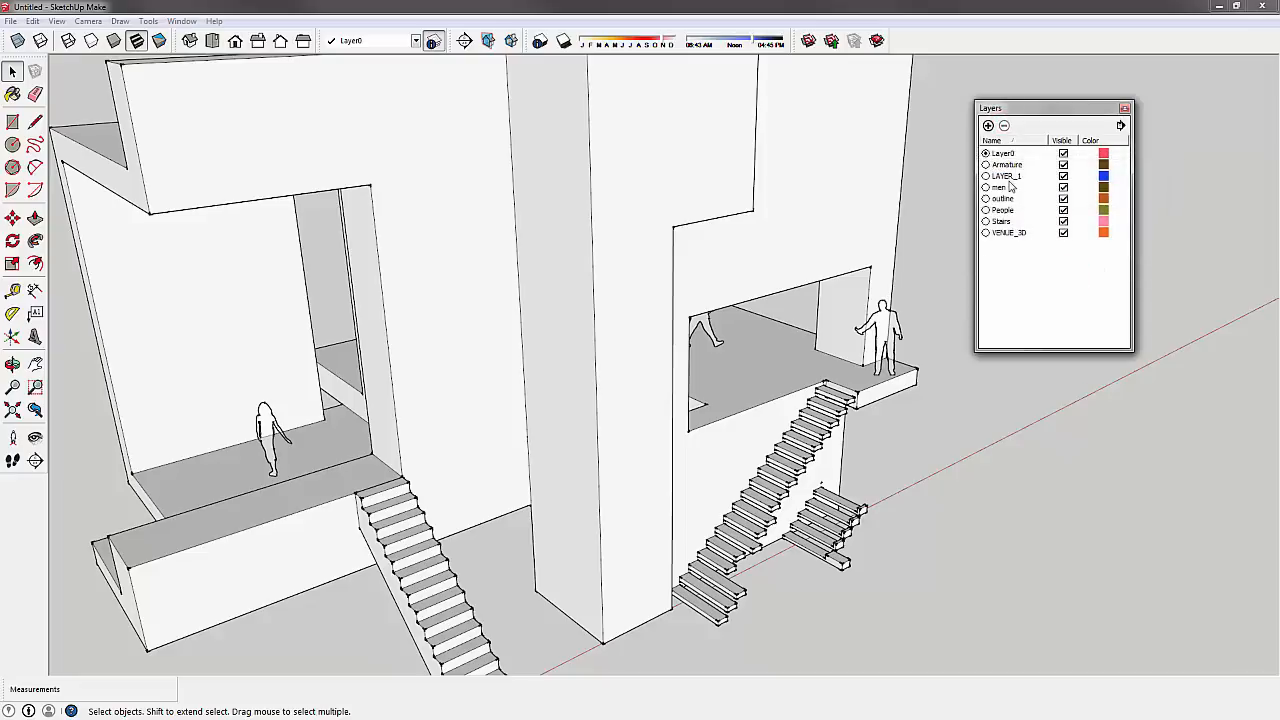
# - Delete the LAYER_1 layer, moving its contents to the default layer
pyautogui.click(1014, 178)
pyautogui.click(1004, 125)
pyautogui.click(1076, 277)
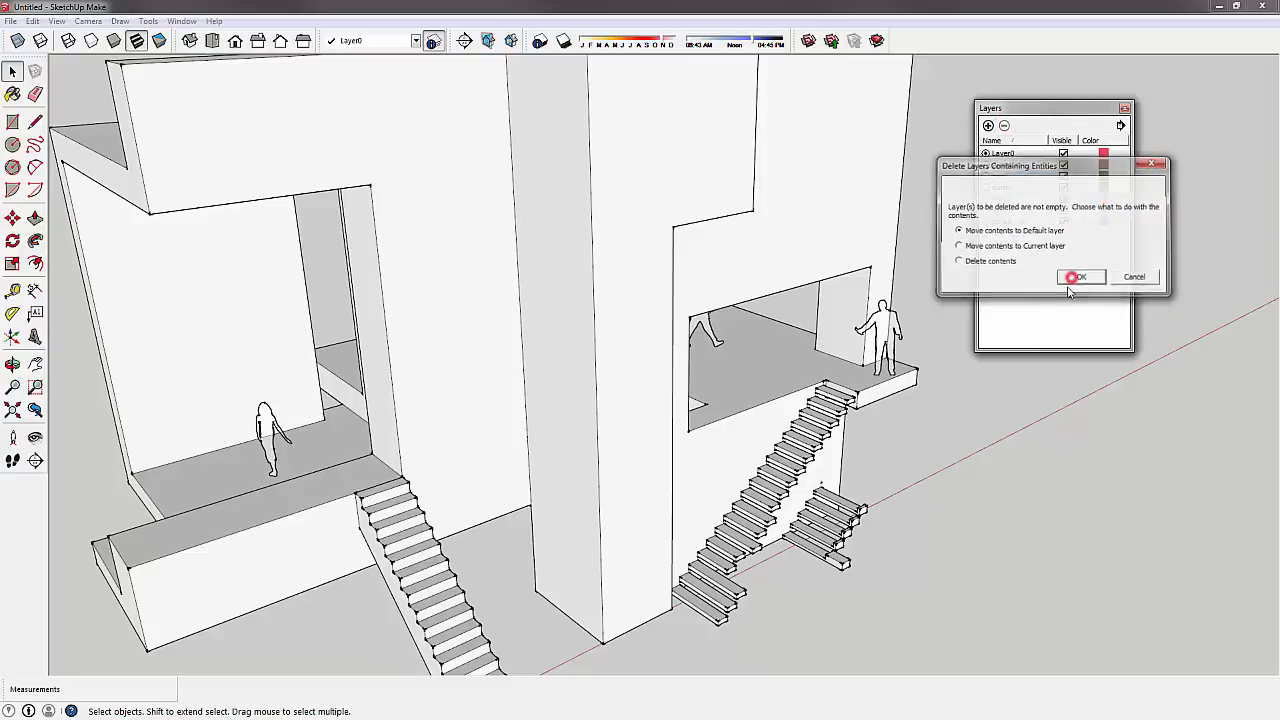
pyautogui.moveTo(656, 299); pyautogui.dragTo(580, 250, button='middle')
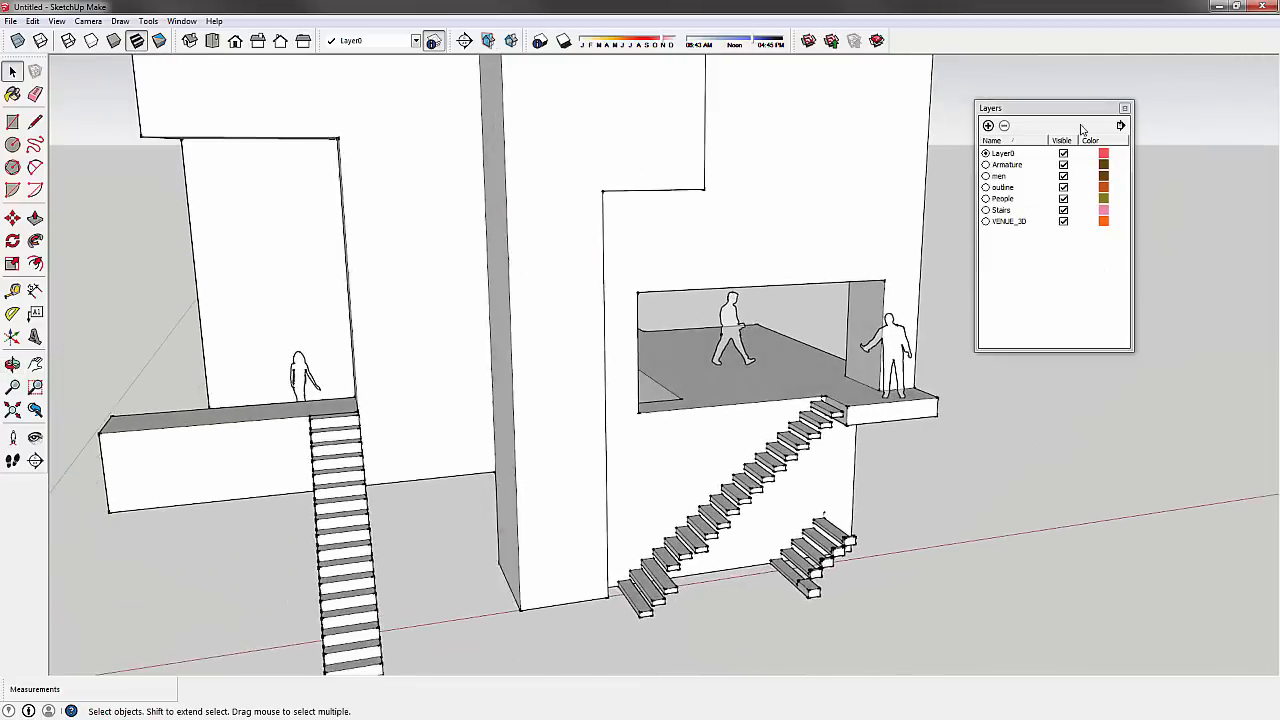
# - Try deleting the men layer together with its contents, and undo the deletion
pyautogui.click(1020, 177)
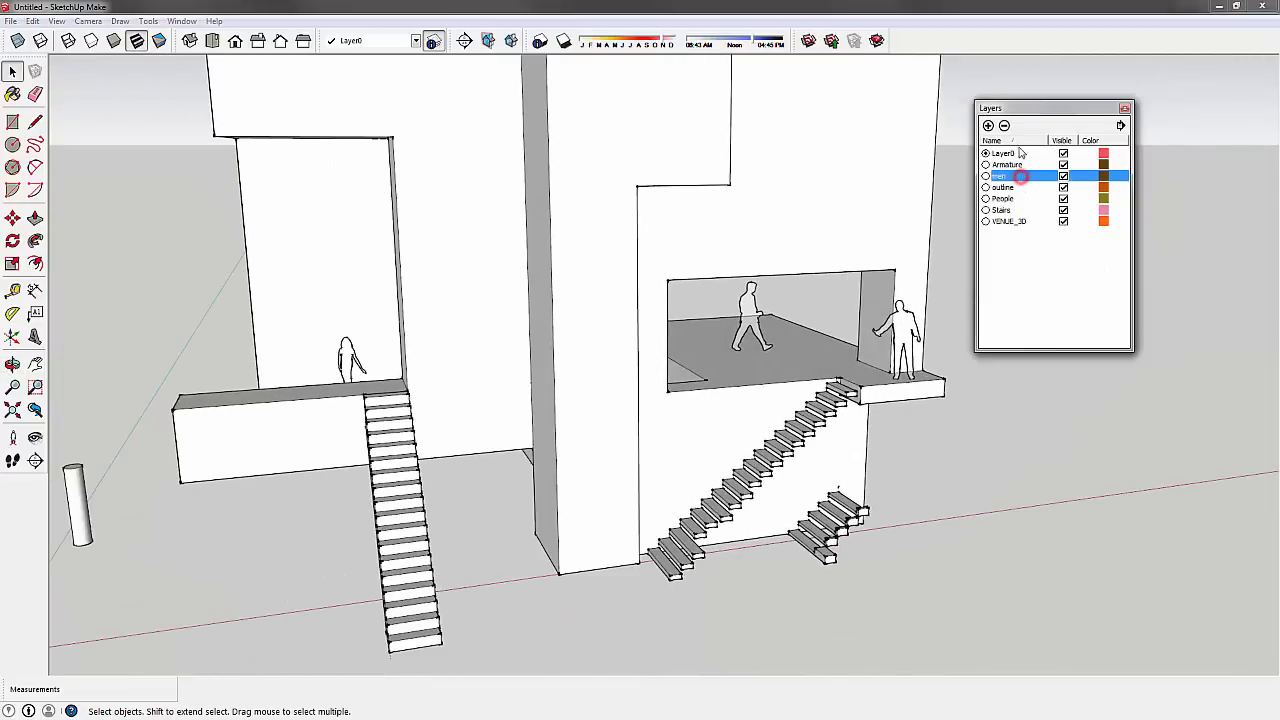
pyautogui.click(1064, 177)
pyautogui.click(1064, 177)
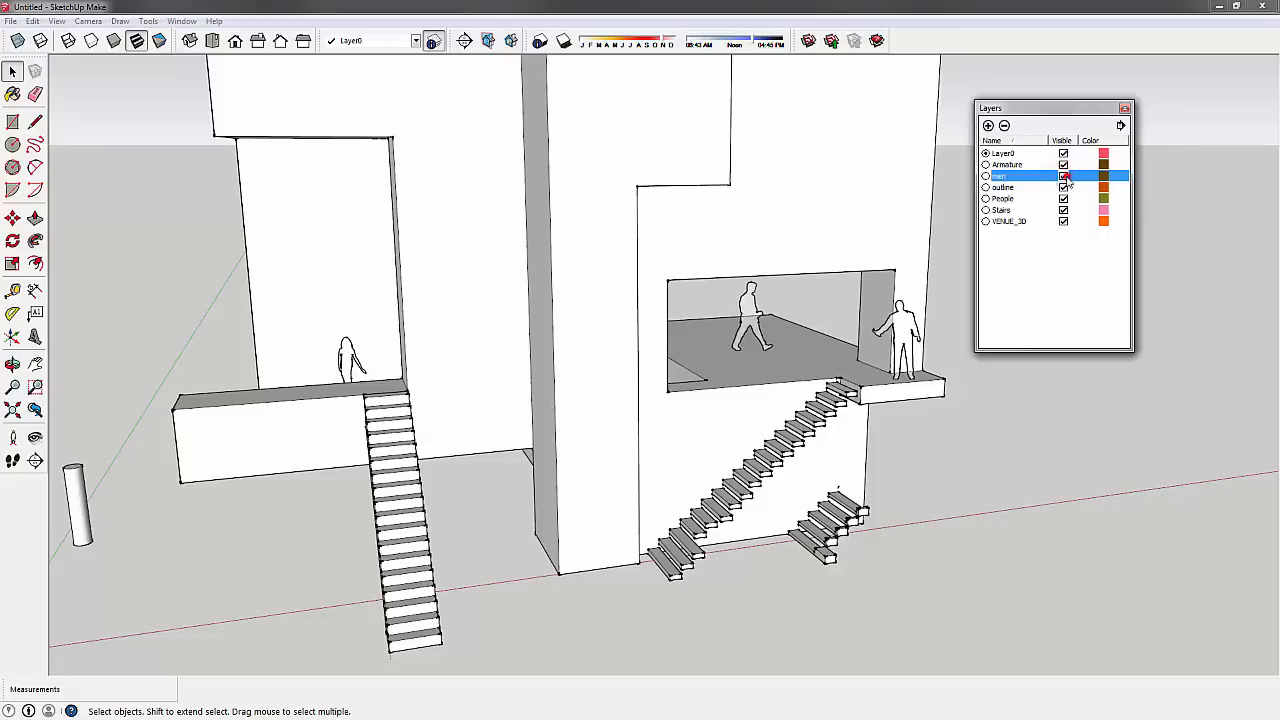
pyautogui.click(1004, 125)
pyautogui.click(1017, 261)
pyautogui.click(1083, 277)
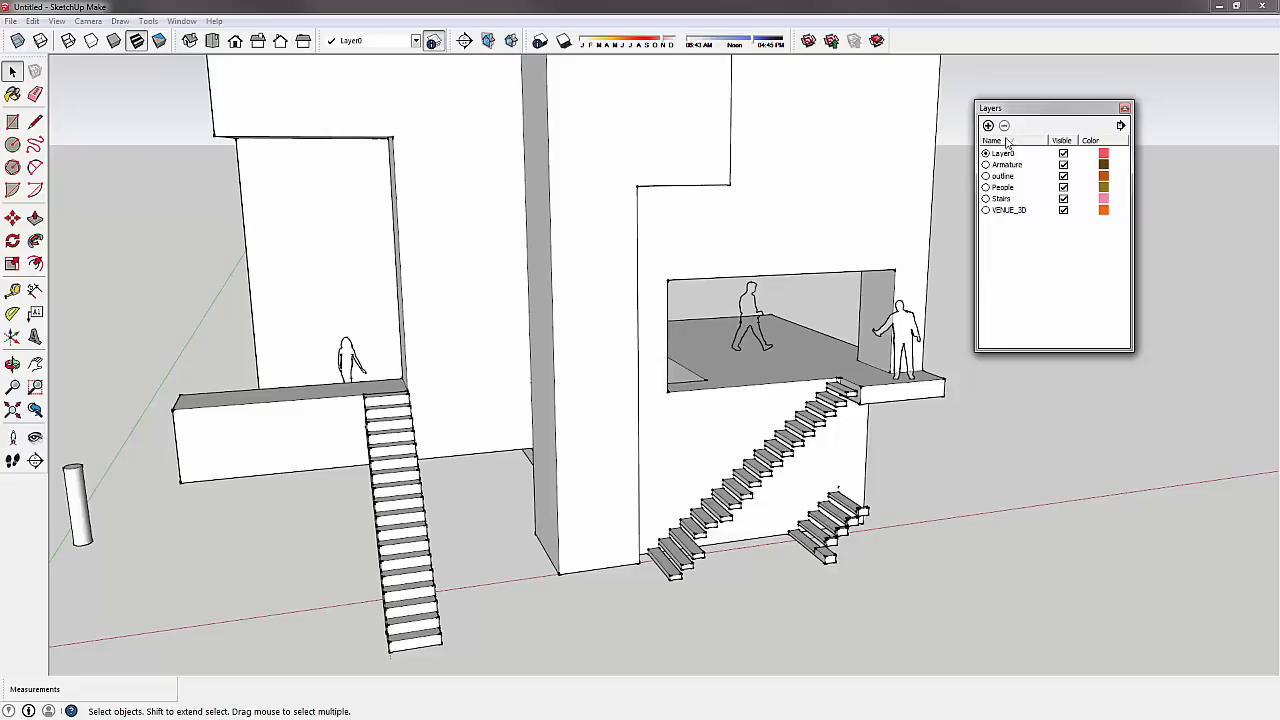
pyautogui.hotkey('ctrl', 'z')
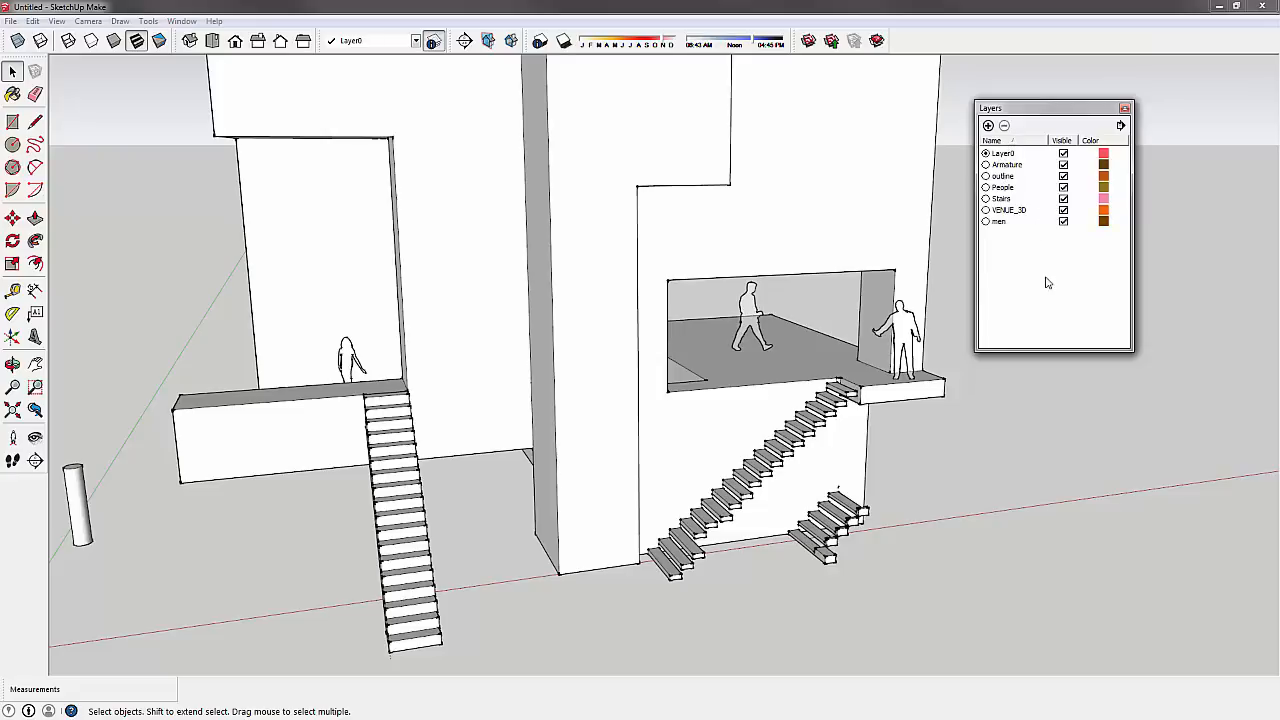
# - Check the layer assignment of the walking man figure against the men, VENUE_3D and Stairs layers
pyautogui.click(1019, 225)
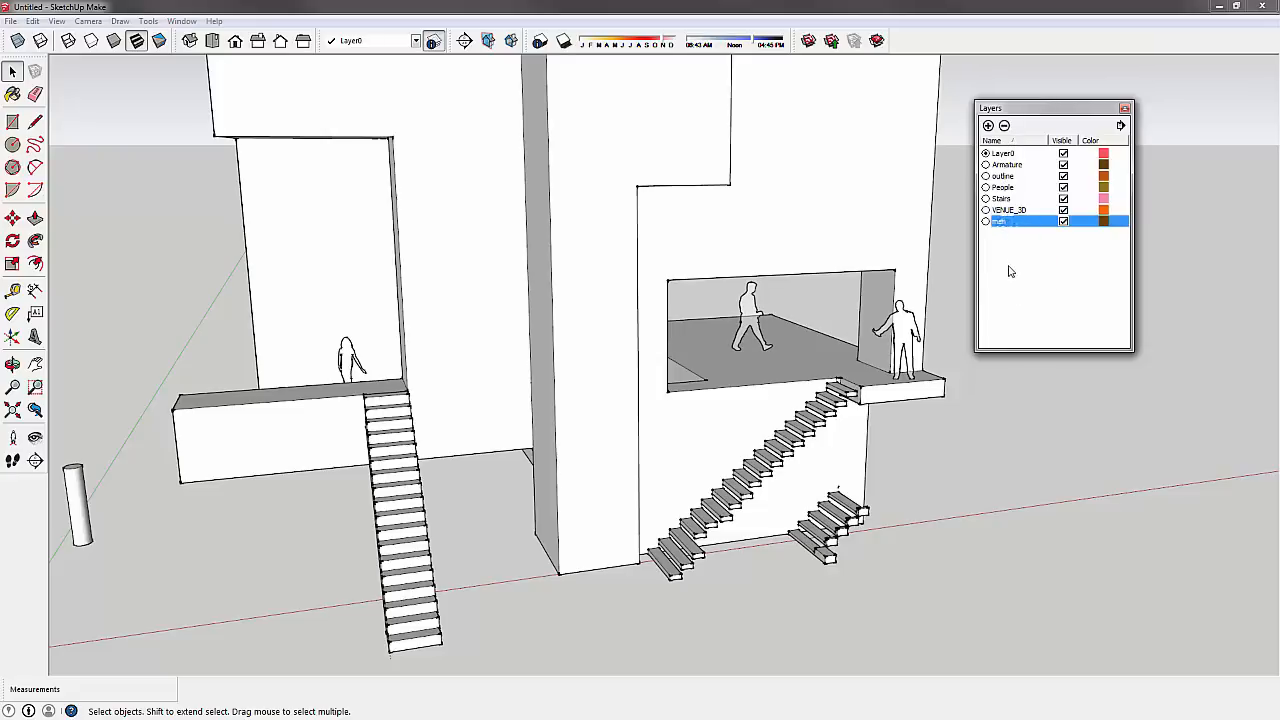
pyautogui.click(1009, 263)
pyautogui.click(1004, 221)
pyautogui.click(750, 292)
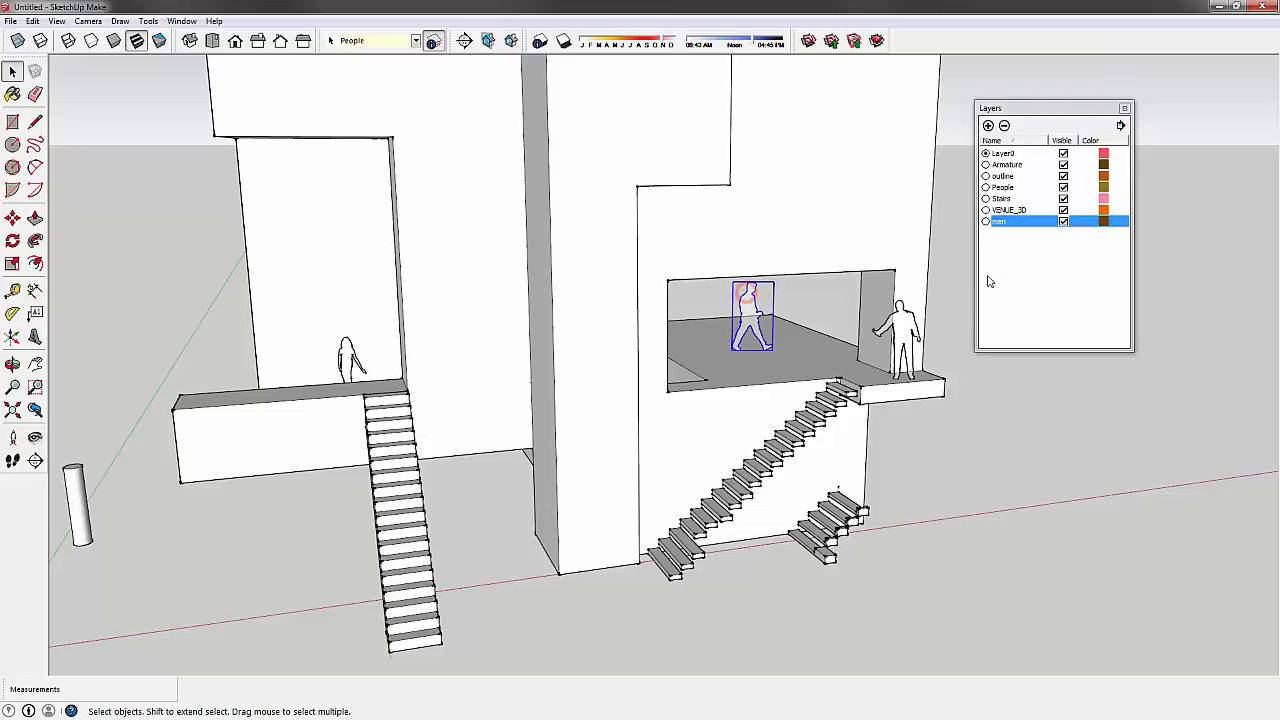
pyautogui.click(829, 277)
pyautogui.click(745, 300)
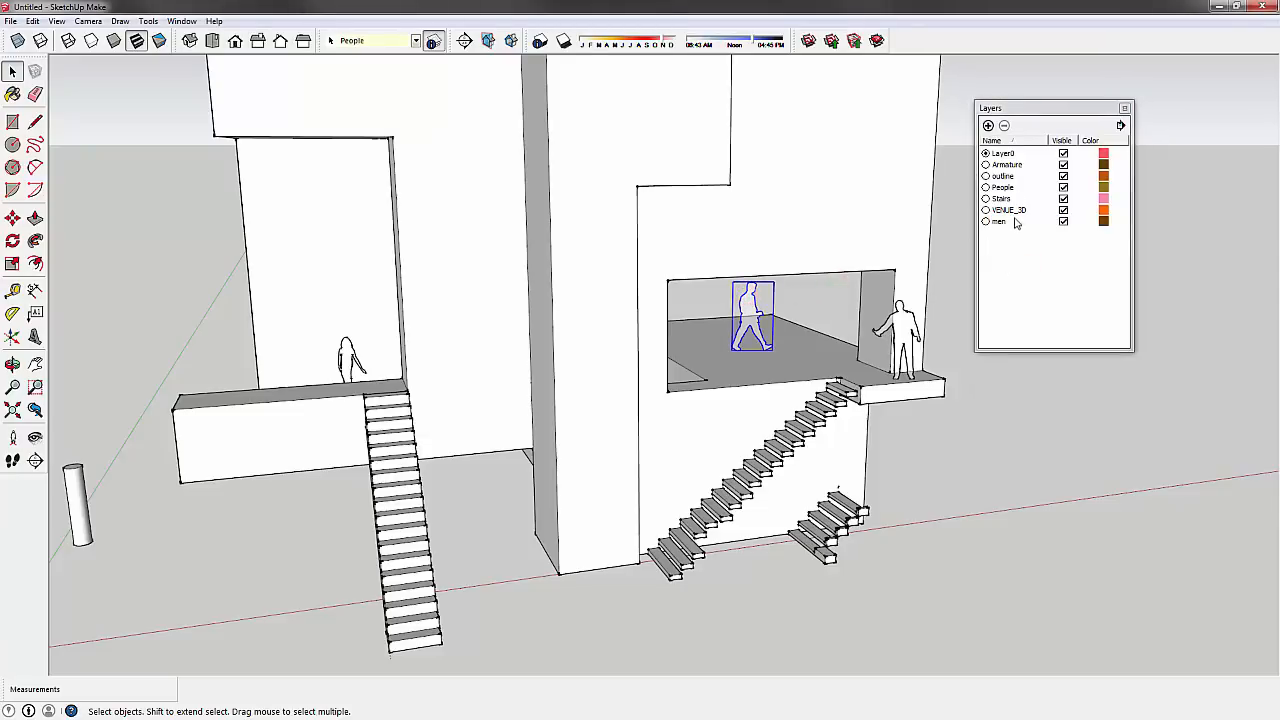
pyautogui.click(1060, 210)
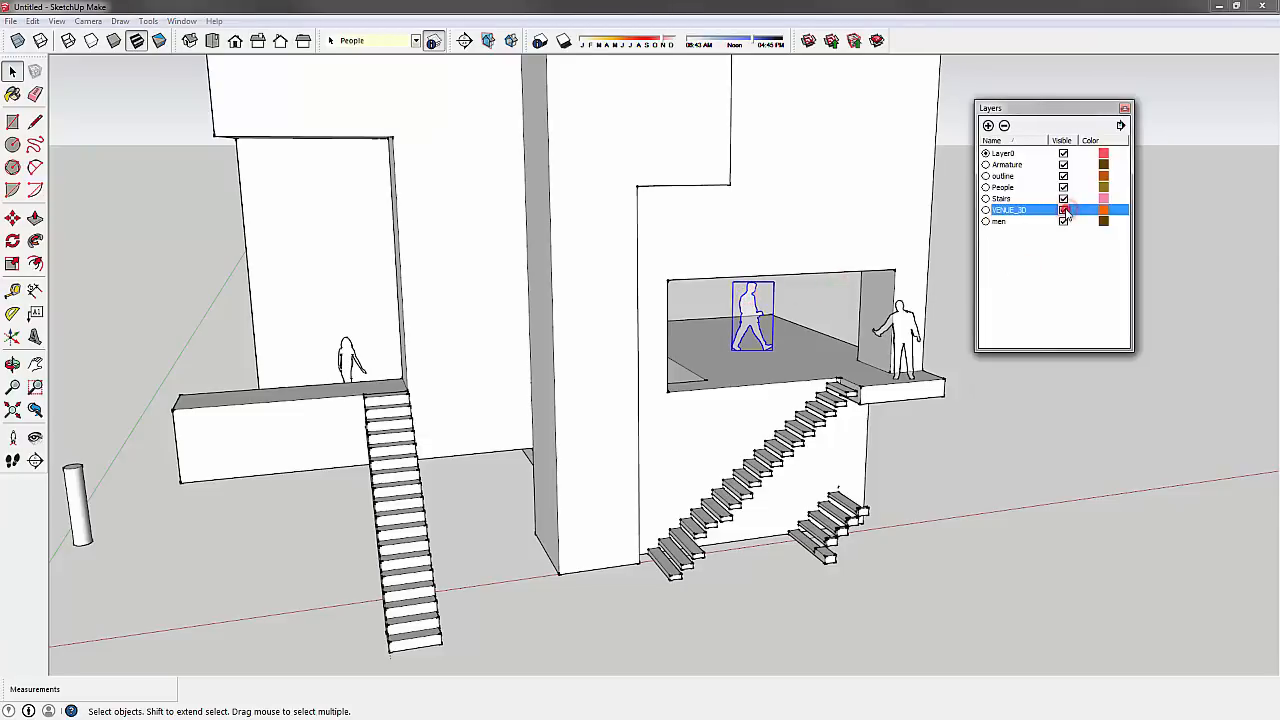
pyautogui.click(1020, 199)
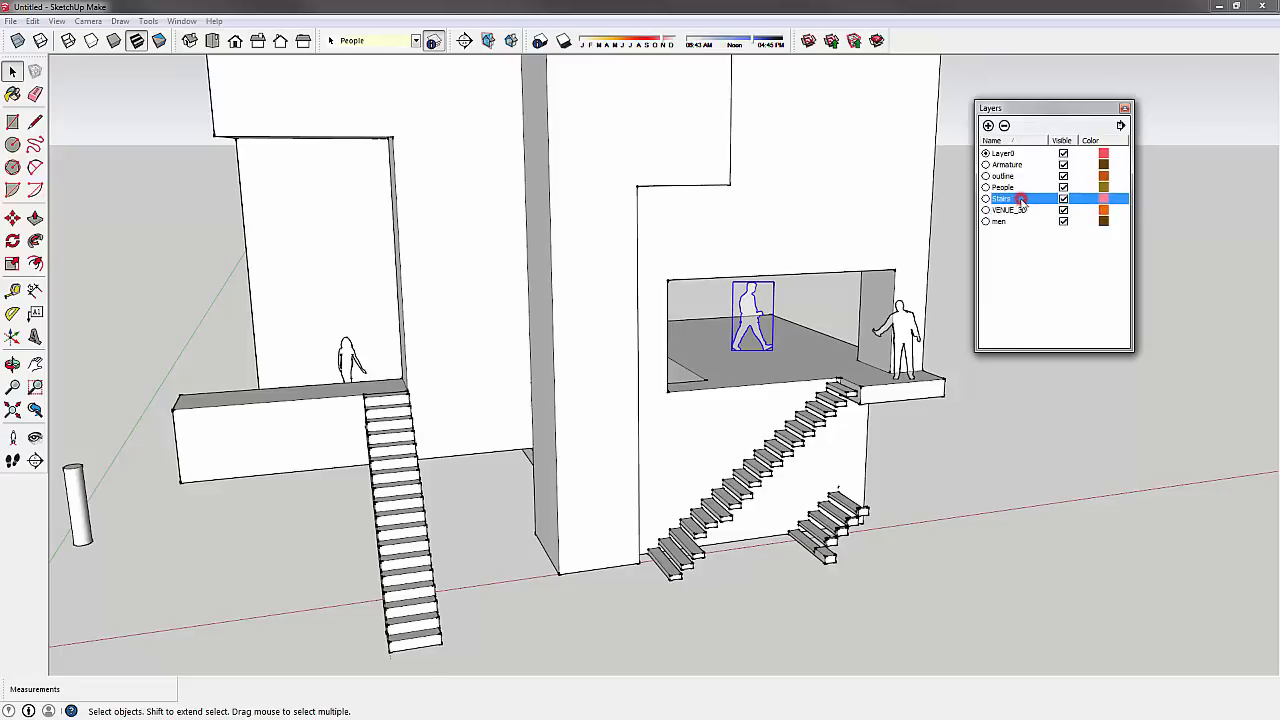
pyautogui.moveTo(836, 264); pyautogui.dragTo(730, 345, button='middle')
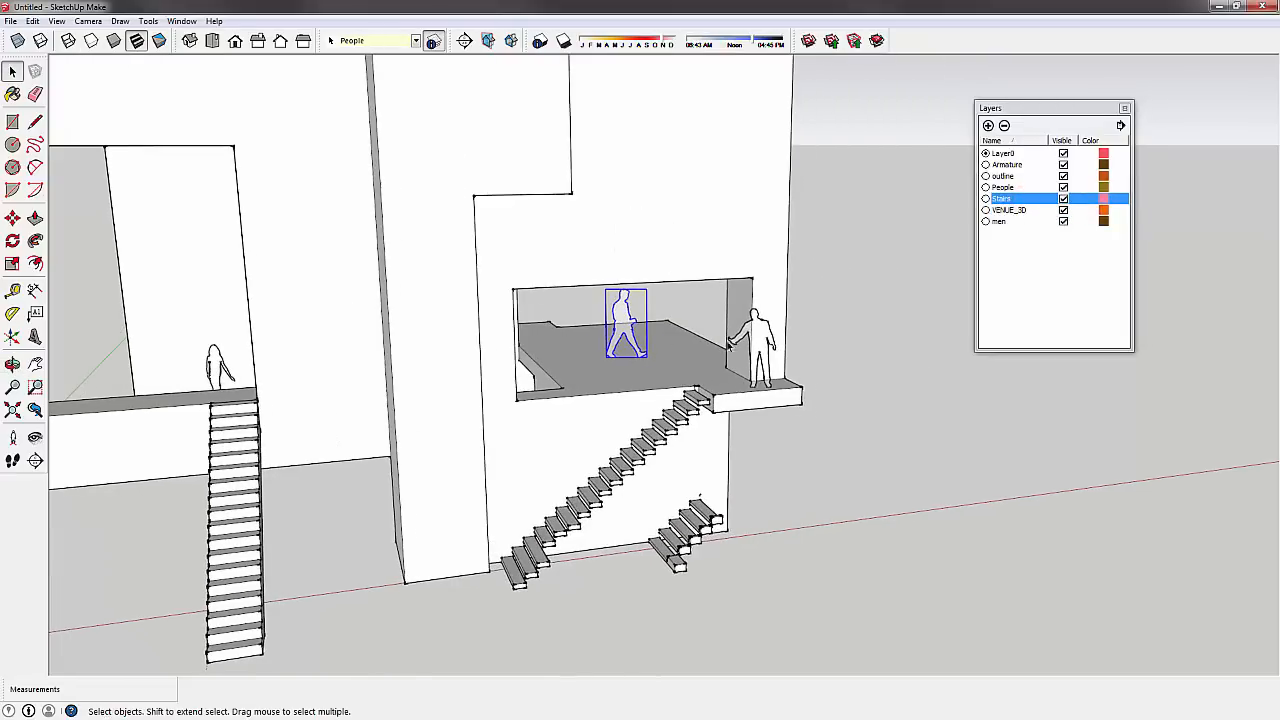
# - Open the walking man component and assign the geometry inside it to the People layer
pyautogui.click(657, 298)
pyautogui.scroll(3, 627, 306)
pyautogui.doubleClick(626, 306)
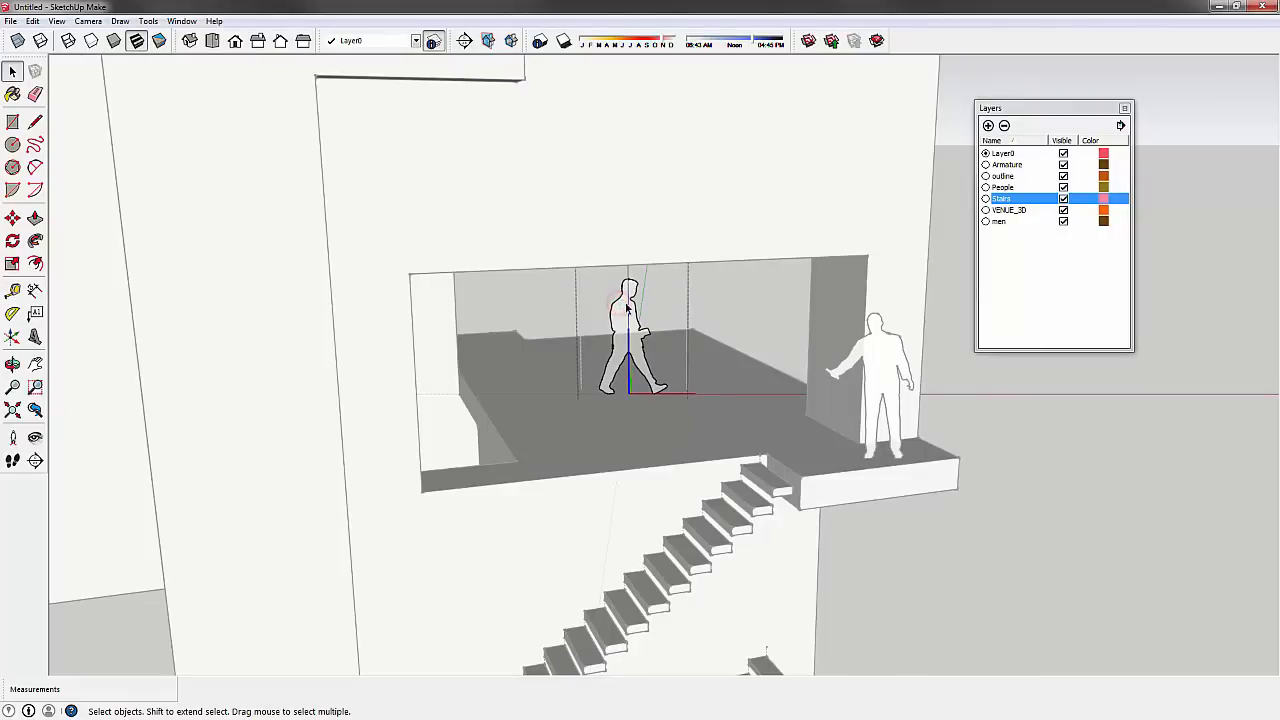
pyautogui.click(627, 306)
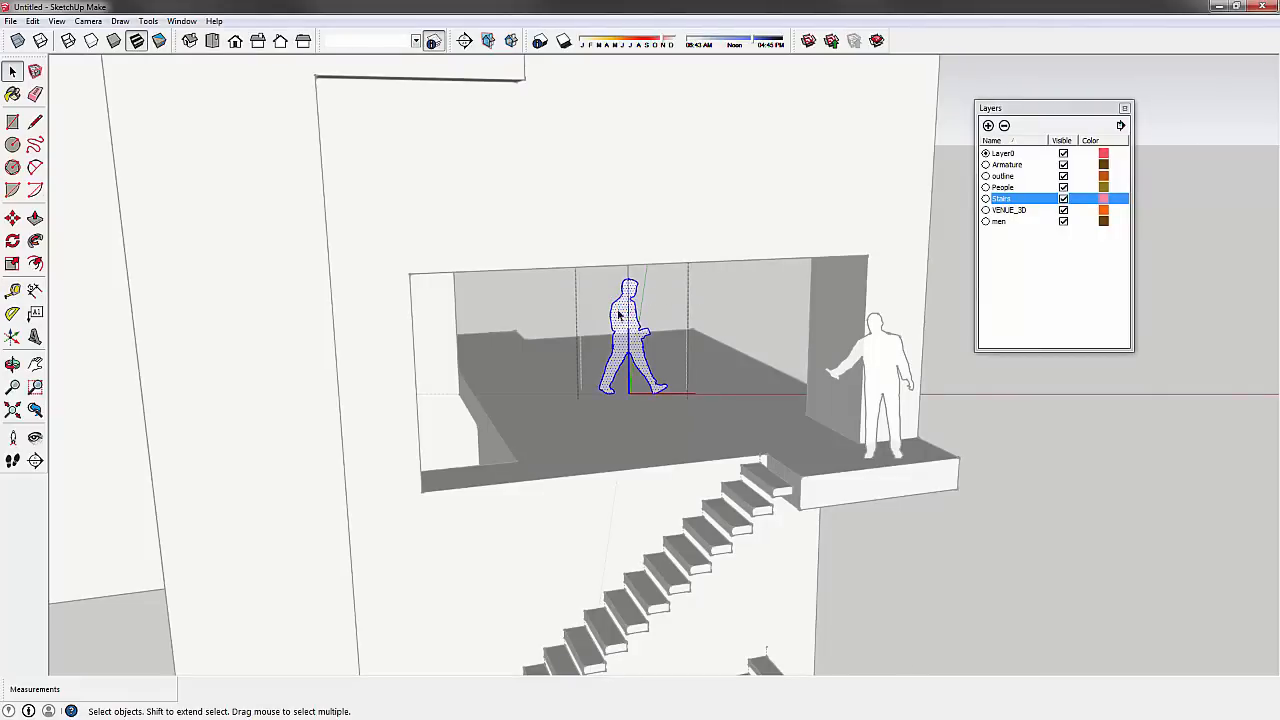
pyautogui.click(415, 40)
pyautogui.click(387, 97)
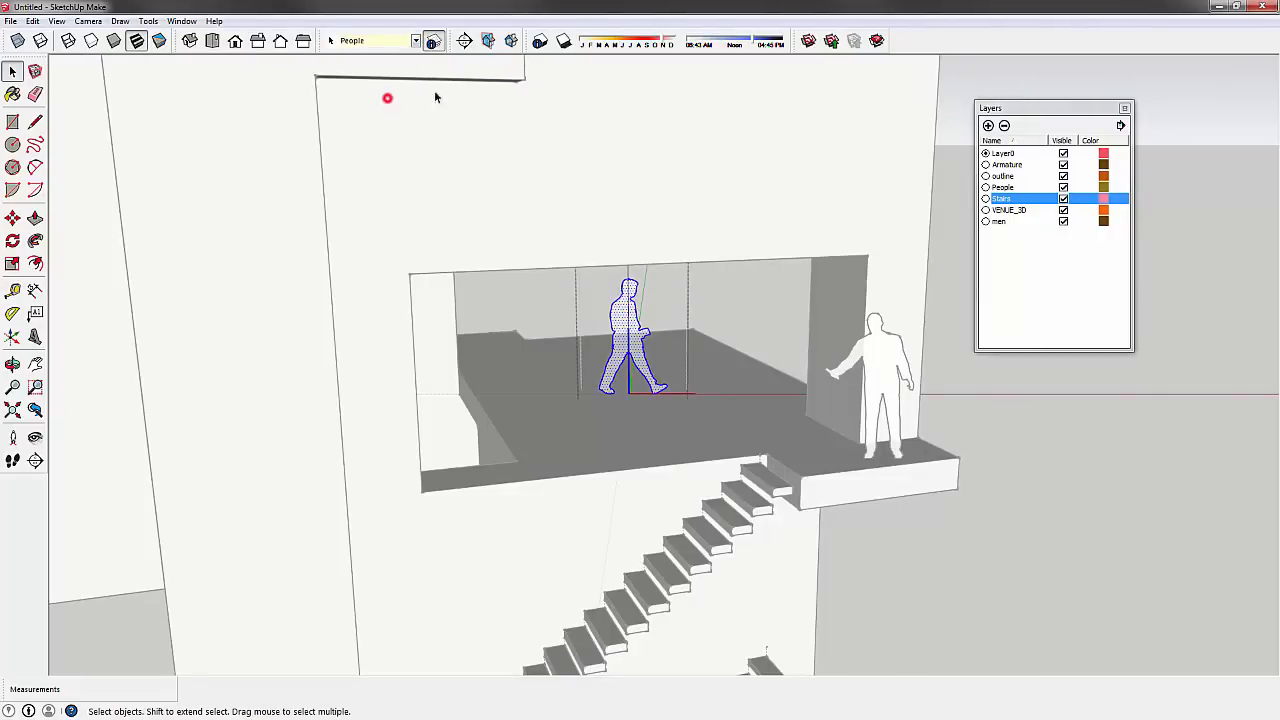
pyautogui.click(767, 288)
pyautogui.click(625, 303)
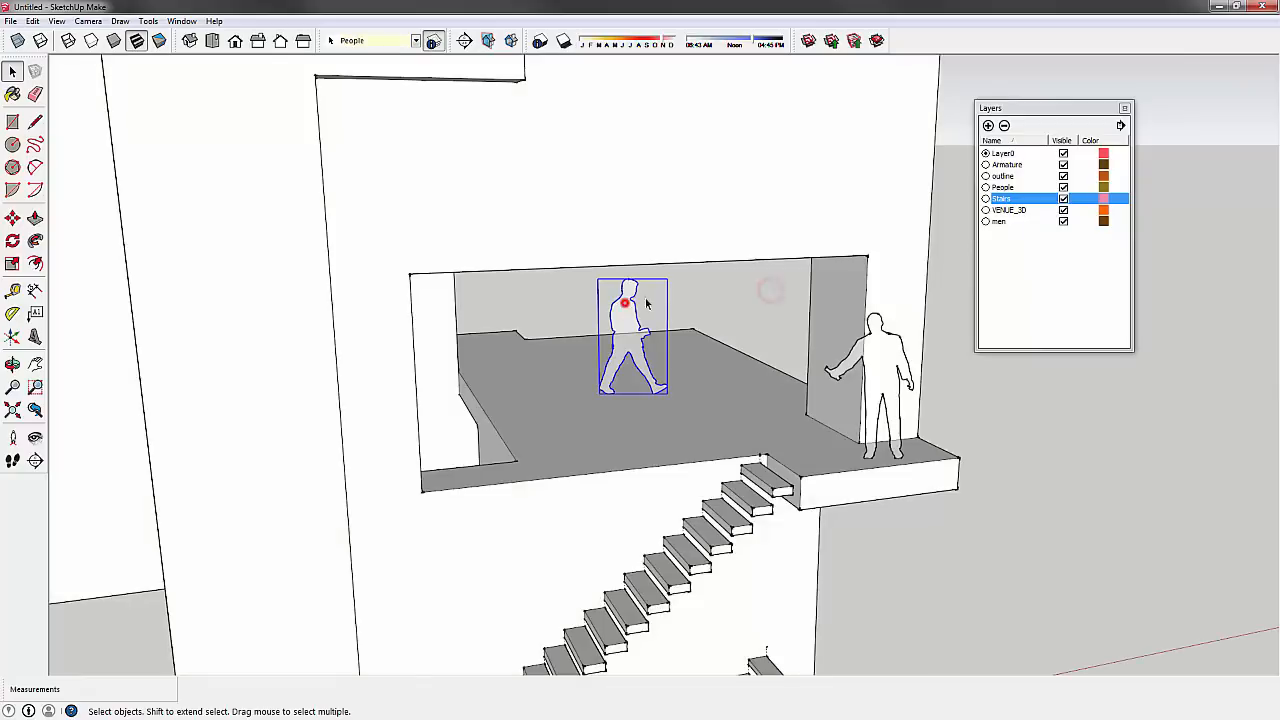
# - Try deleting the VENUE_3D layer by moving its contents to the default layer, and undo it
pyautogui.click(1015, 265)
pyautogui.click(1064, 211)
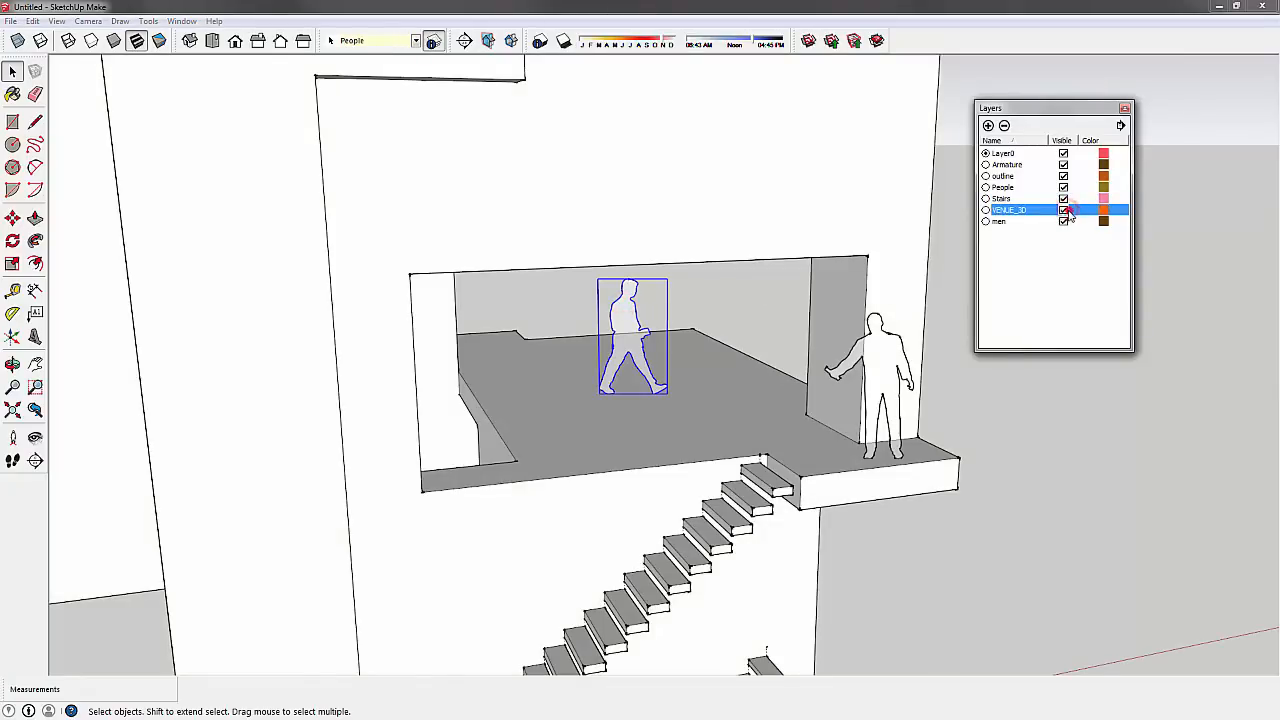
pyautogui.click(1024, 259)
pyautogui.click(1014, 208)
pyautogui.click(1004, 125)
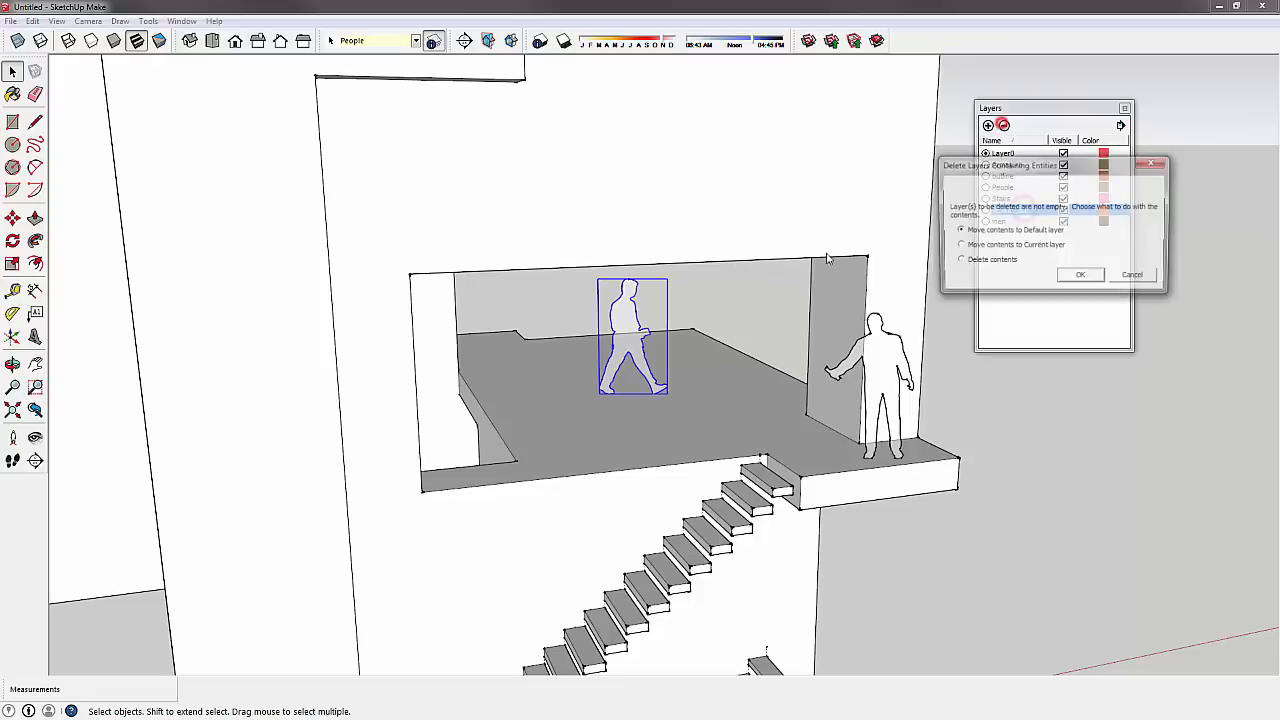
pyautogui.click(1080, 277)
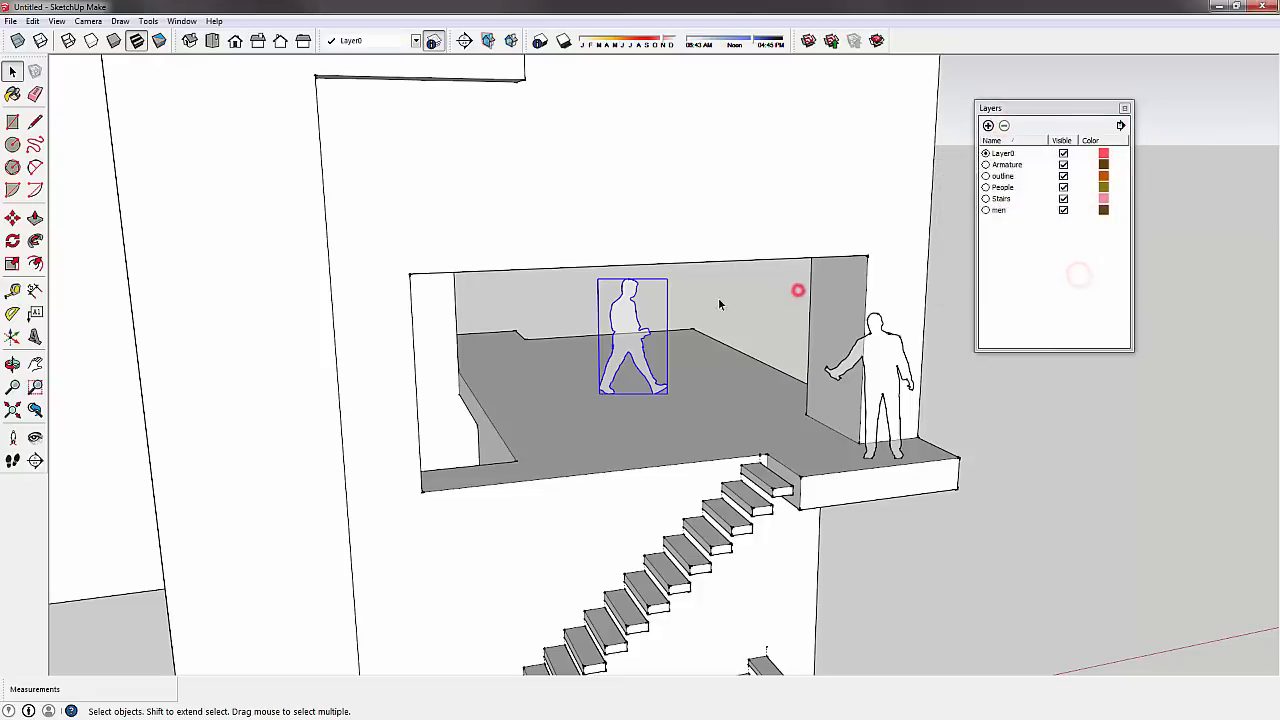
pyautogui.scroll(-3, 718, 297)
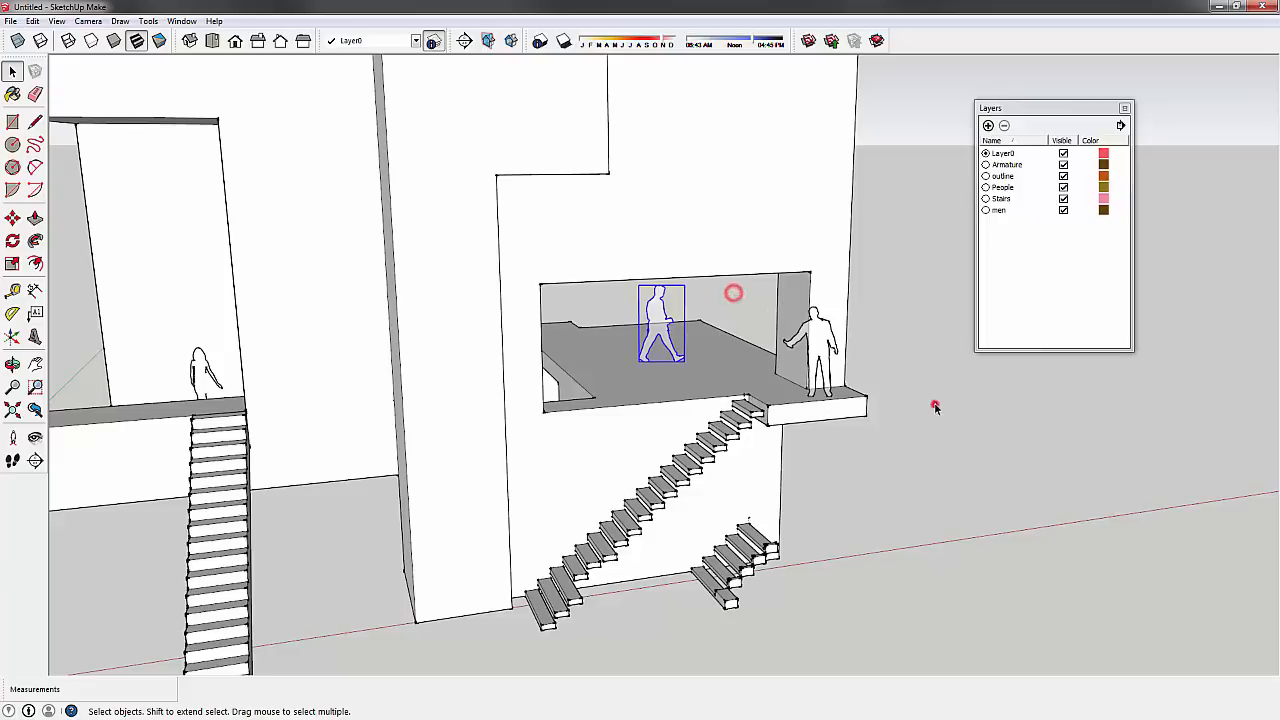
pyautogui.hotkey('ctrl', 'z')
# - Open the woman figure component on the platform and assign the geometry inside it to the People layer
pyautogui.click(1029, 266)
pyautogui.moveTo(268, 359)
pyautogui.mouseDown(button='middle')
pyautogui.moveTo(289, 343)
pyautogui.moveTo(430, 410)
pyautogui.mouseUp(button='middle')
pyautogui.scroll(4, 289, 343)
pyautogui.click(376, 377)
pyautogui.scroll(3, 376, 377)
pyautogui.doubleClick(376, 377)
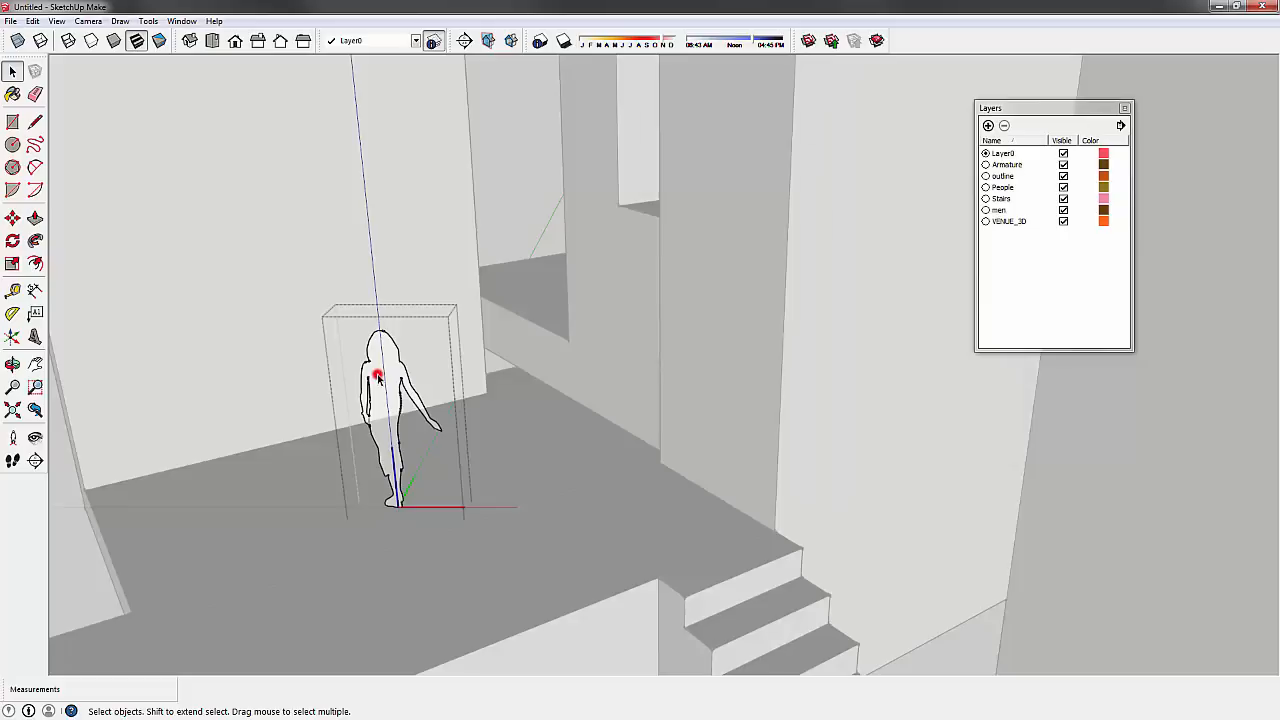
pyautogui.scroll(-2, 376, 376)
pyautogui.click(378, 360)
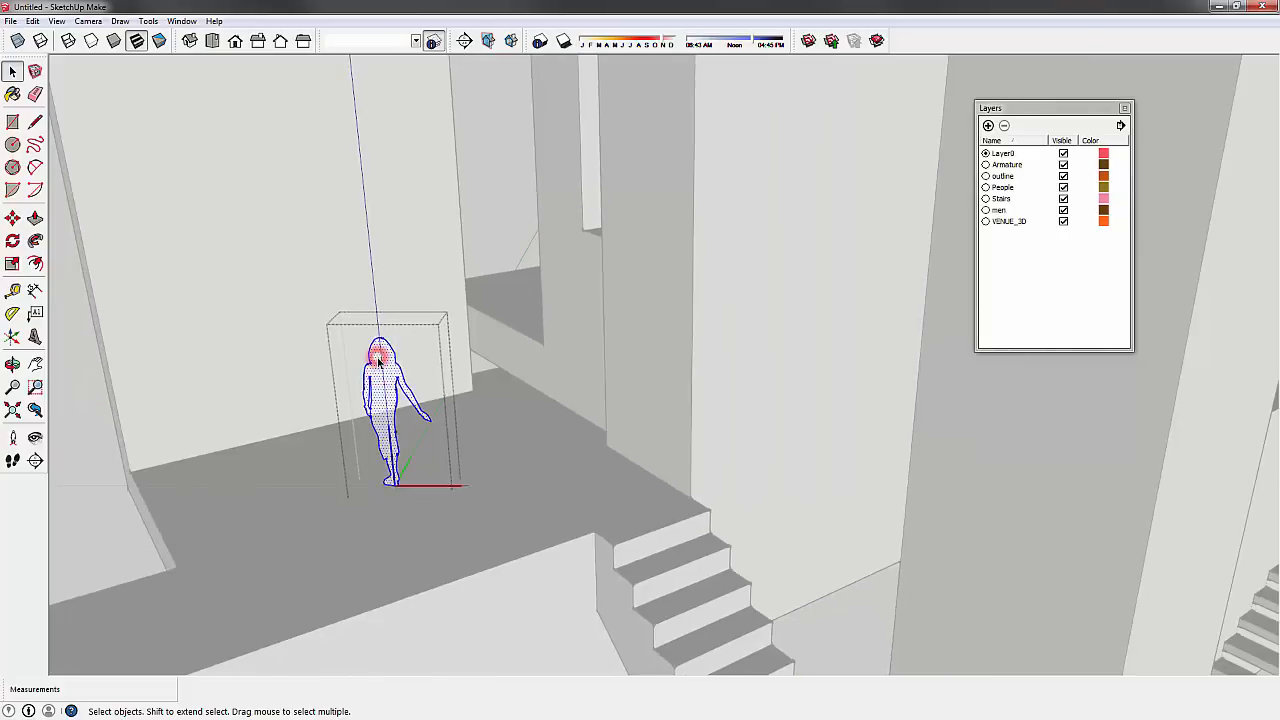
pyautogui.click(414, 41)
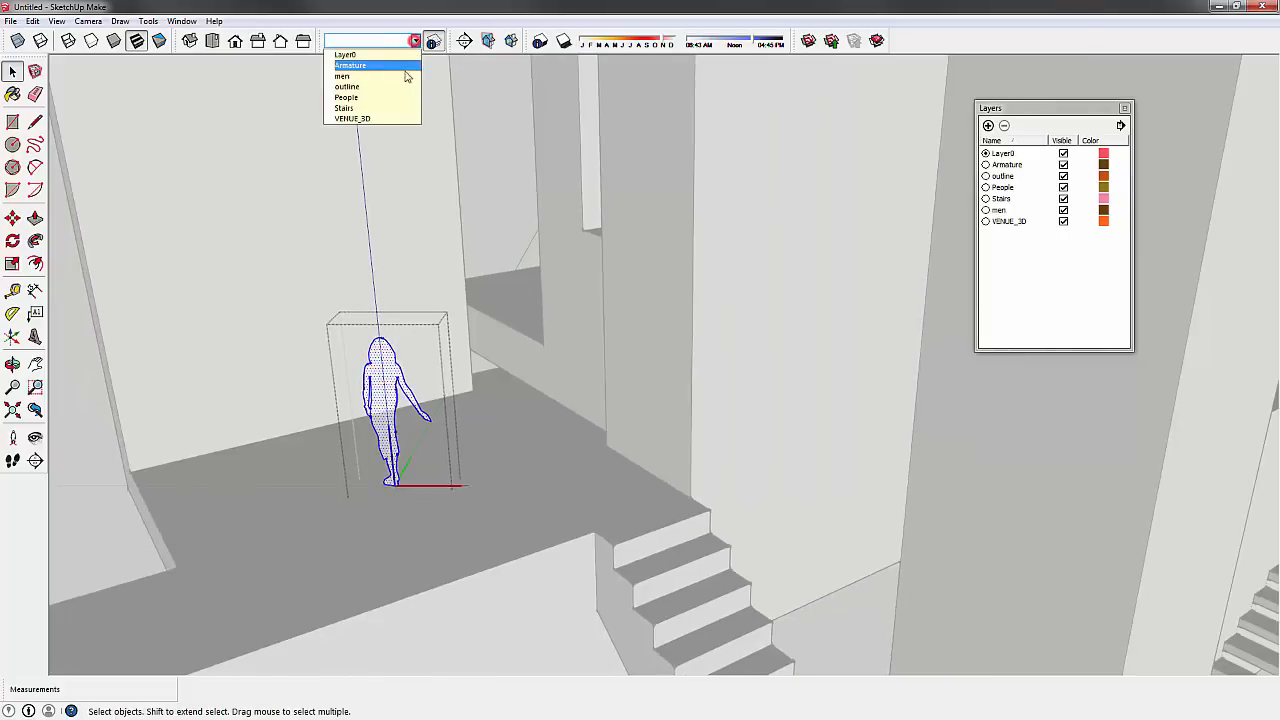
pyautogui.click(390, 98)
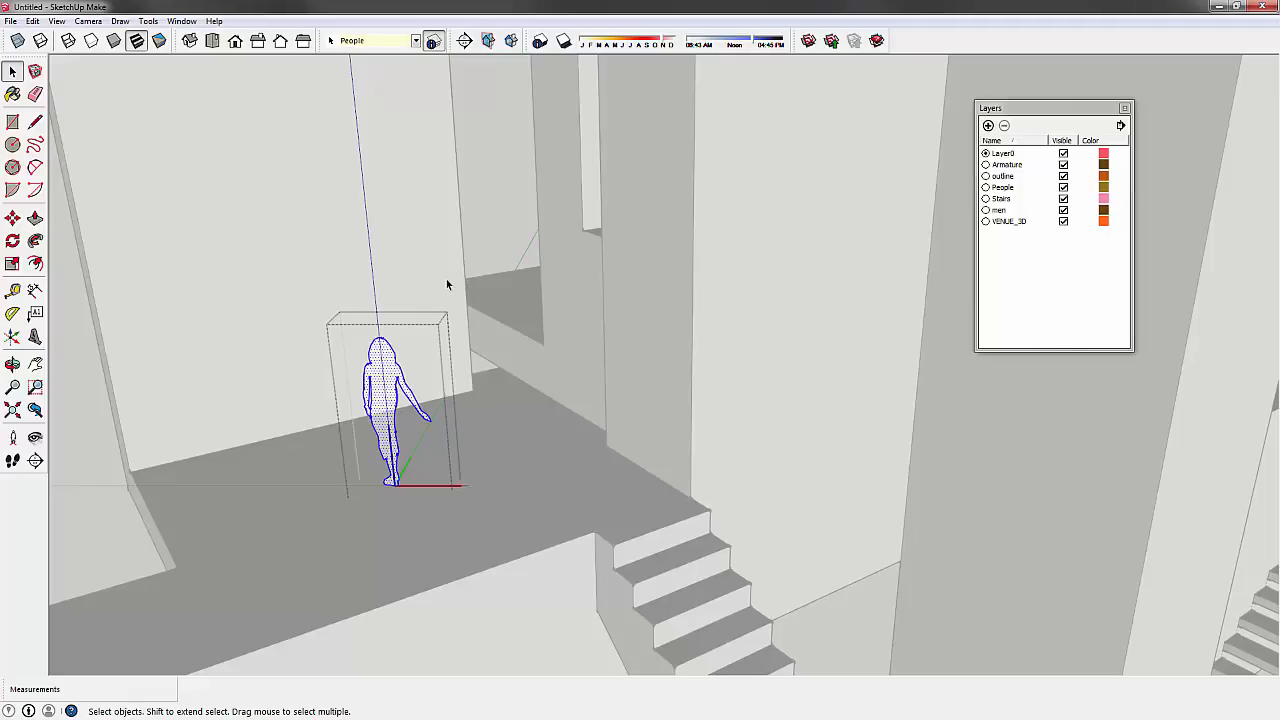
pyautogui.click(387, 280)
# - Delete the VENUE_3D layer together with its contents
pyautogui.click(1034, 263)
pyautogui.click(1063, 222)
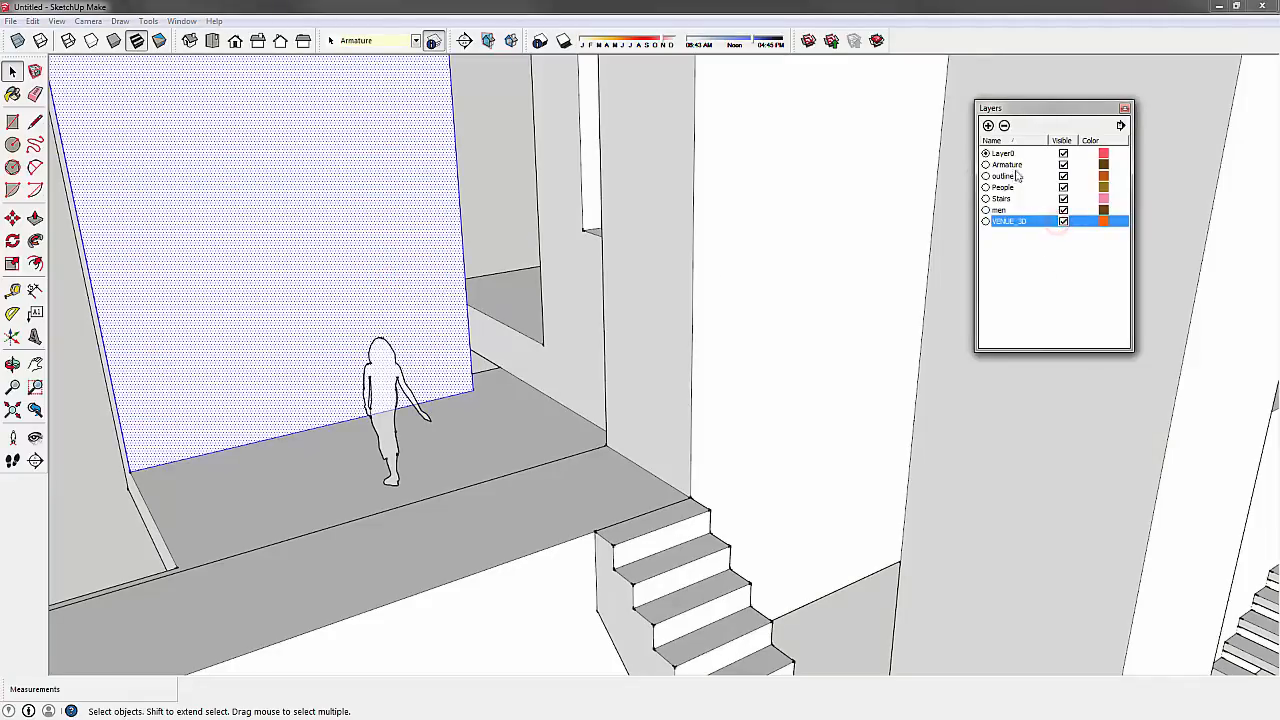
pyautogui.click(1000, 262)
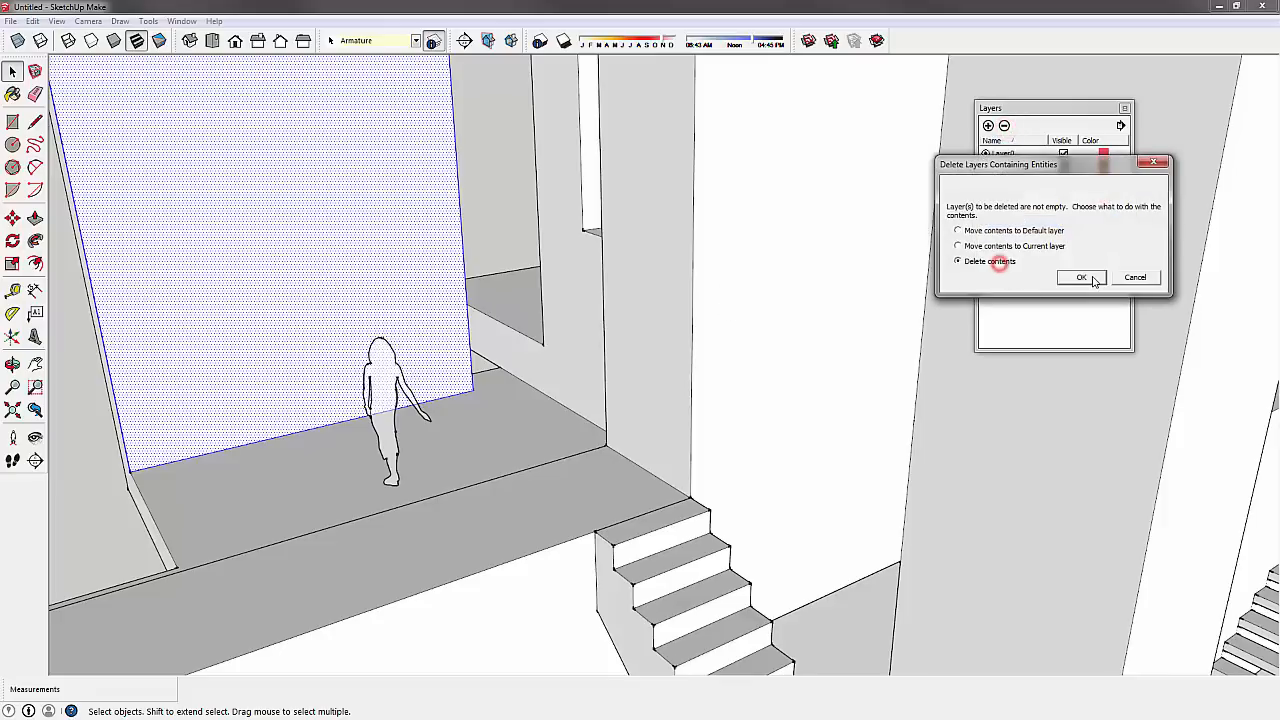
pyautogui.click(1078, 277)
pyautogui.click(1034, 439)
# - Move the Layers window away from the building to clear the view of the figures and stairs
pyautogui.moveTo(428, 283); pyautogui.dragTo(368, 247, button='middle')
pyautogui.scroll(-4, 368, 247)
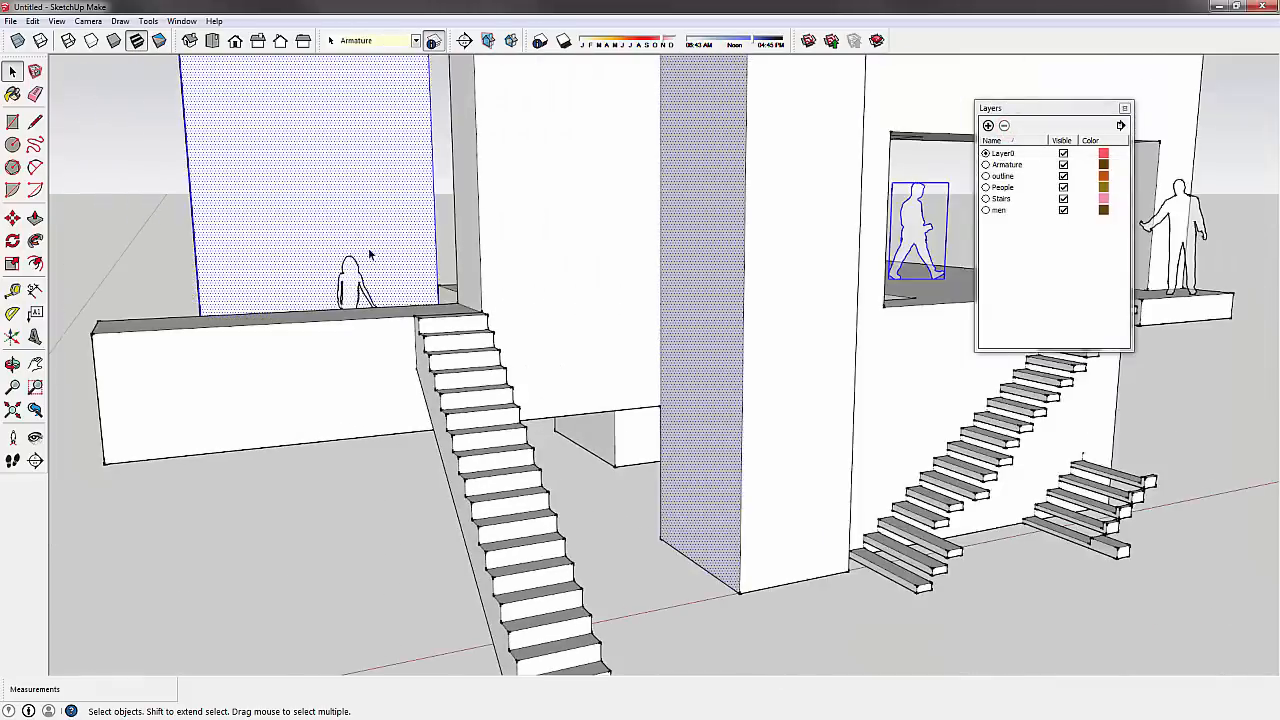
pyautogui.click(149, 154)
pyautogui.keyDown('shift'); pyautogui.moveTo(643, 299); pyautogui.dragTo(607, 402, button='middle'); pyautogui.keyUp('shift')
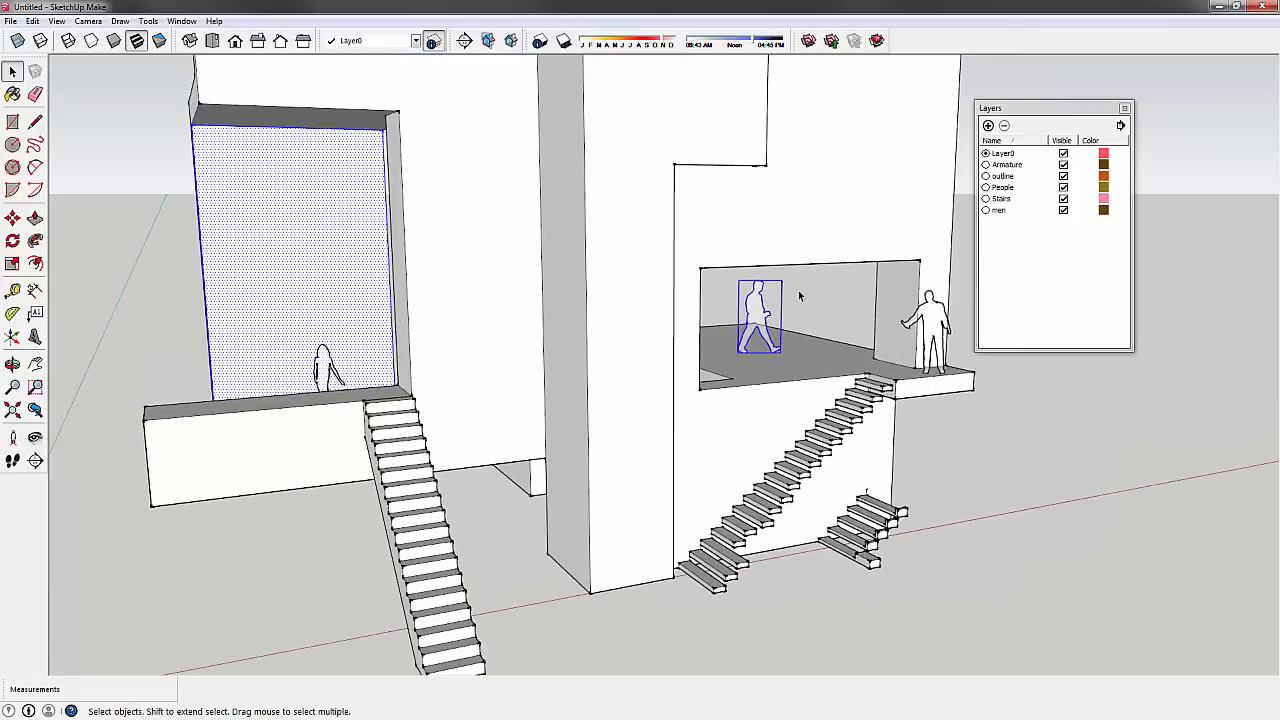
pyautogui.moveTo(1023, 107); pyautogui.dragTo(1087, 101)
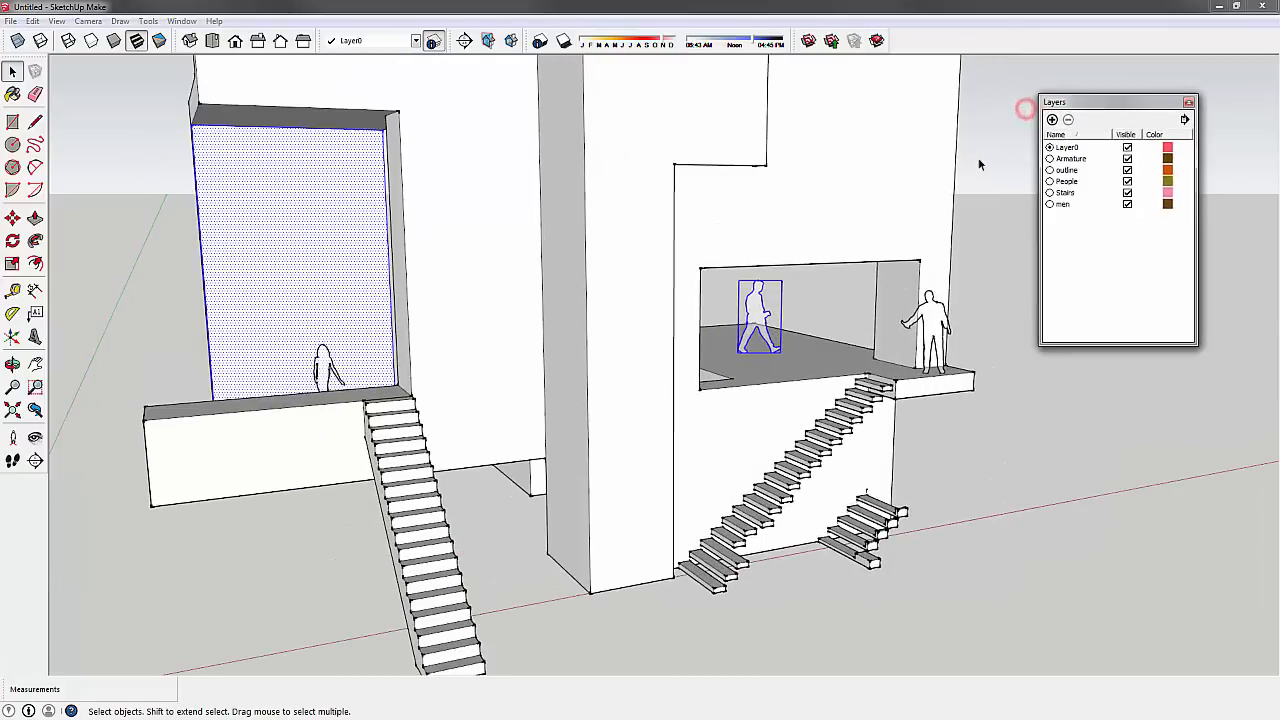
# - Examine the people figures, floors and stairs from all around the building, and check the layer of the wall faces
pyautogui.moveTo(97, 118); pyautogui.dragTo(546, 374, button='middle')
pyautogui.scroll(1, 546, 374)
pyautogui.moveTo(337, 474); pyautogui.dragTo(700, 380, button='middle')
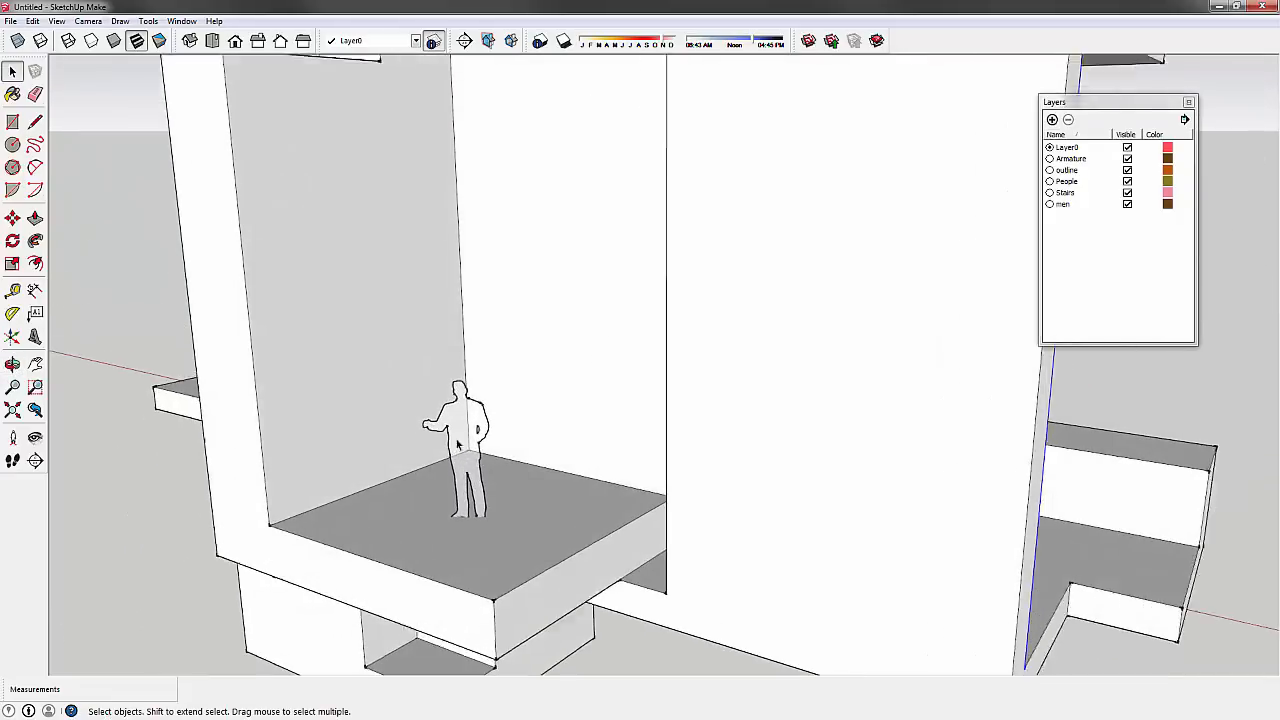
pyautogui.moveTo(457, 444); pyautogui.dragTo(855, 386, button='middle')
pyautogui.scroll(-3, 477, 306)
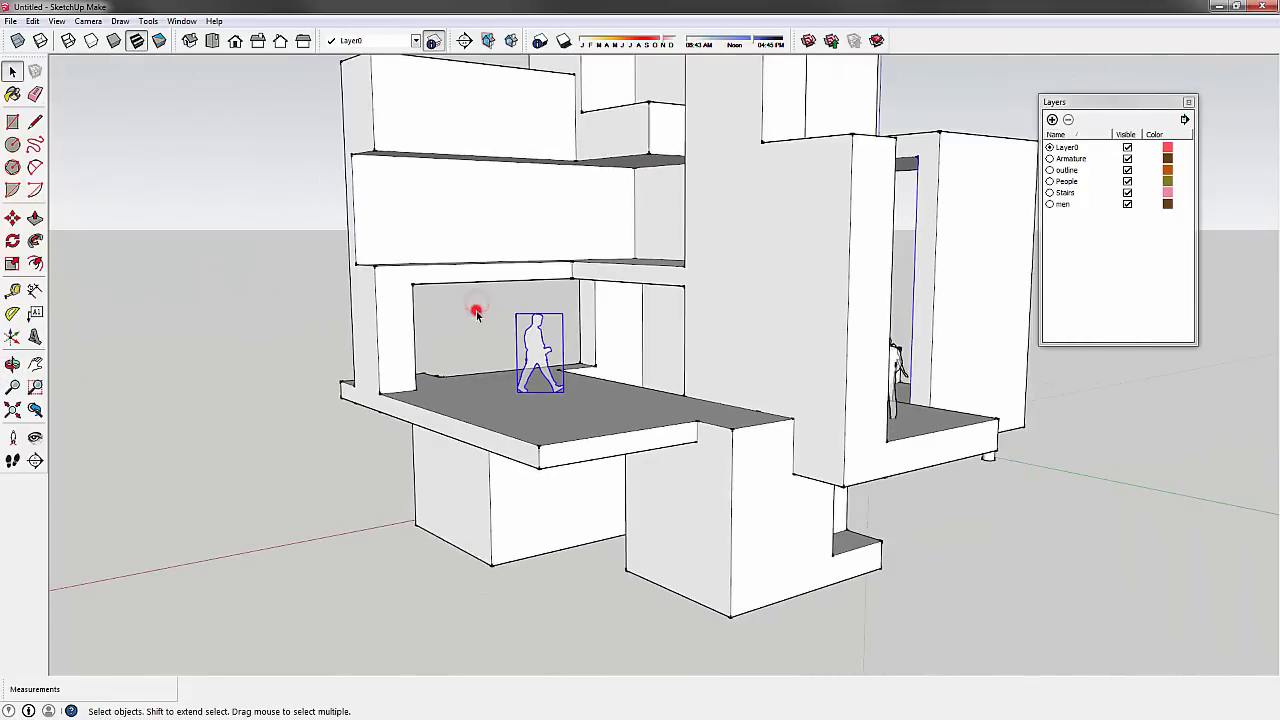
pyautogui.click(1103, 234)
pyautogui.moveTo(337, 286); pyautogui.dragTo(858, 311, button='middle')
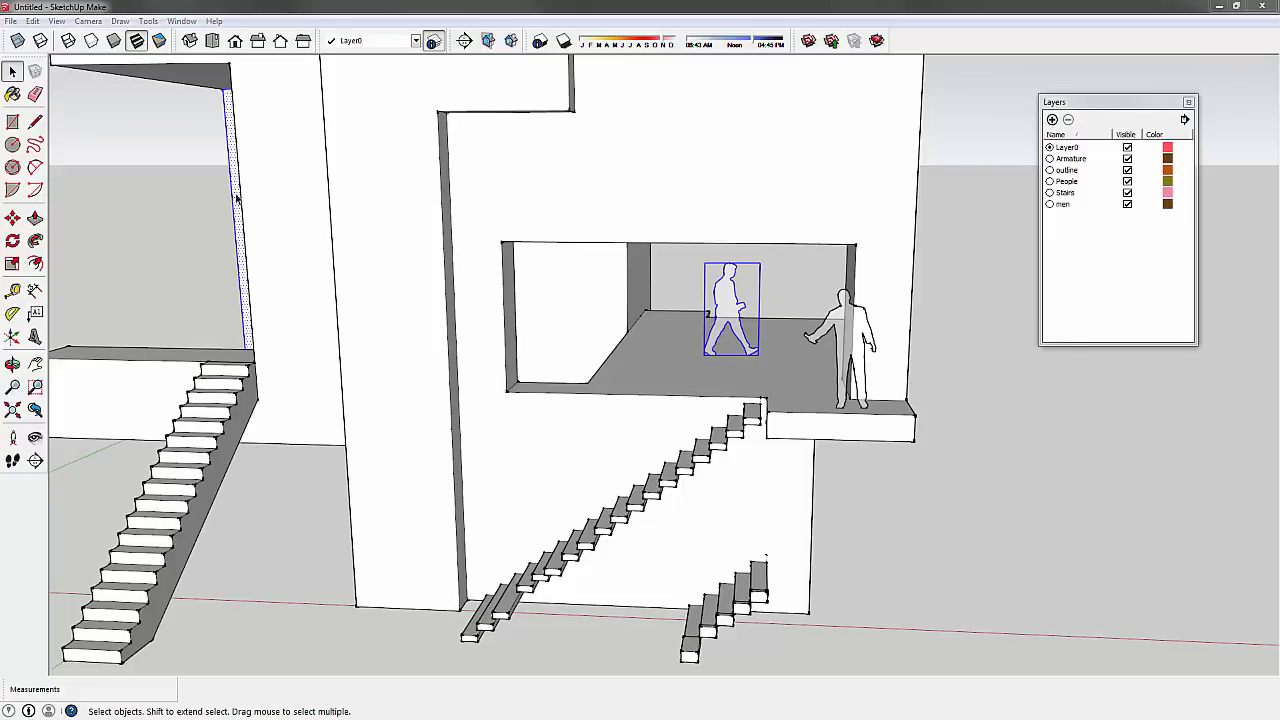
pyautogui.moveTo(171, 134)
pyautogui.mouseDown(button='middle')
pyautogui.moveTo(491, 304)
pyautogui.moveTo(400, 277)
pyautogui.moveTo(189, 171)
pyautogui.moveTo(175, 119)
pyautogui.mouseUp(button='middle')
pyautogui.scroll(-3, 494, 295)
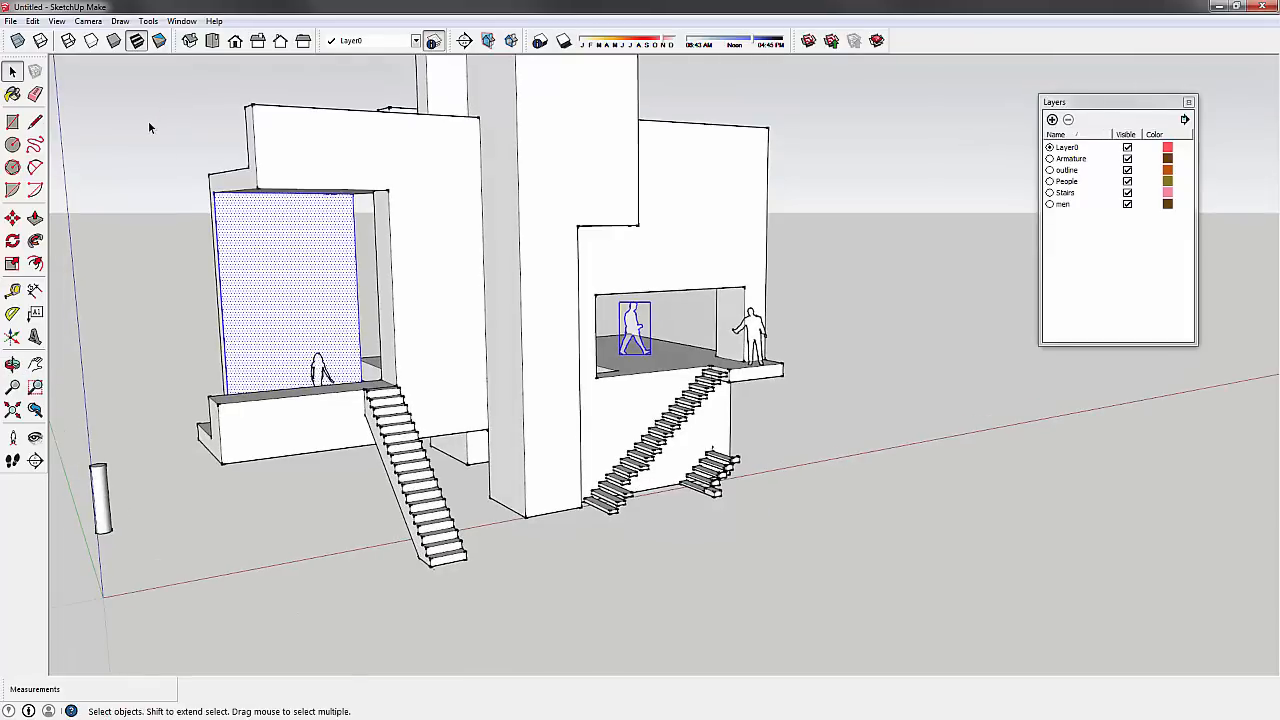
pyautogui.click(148, 126)
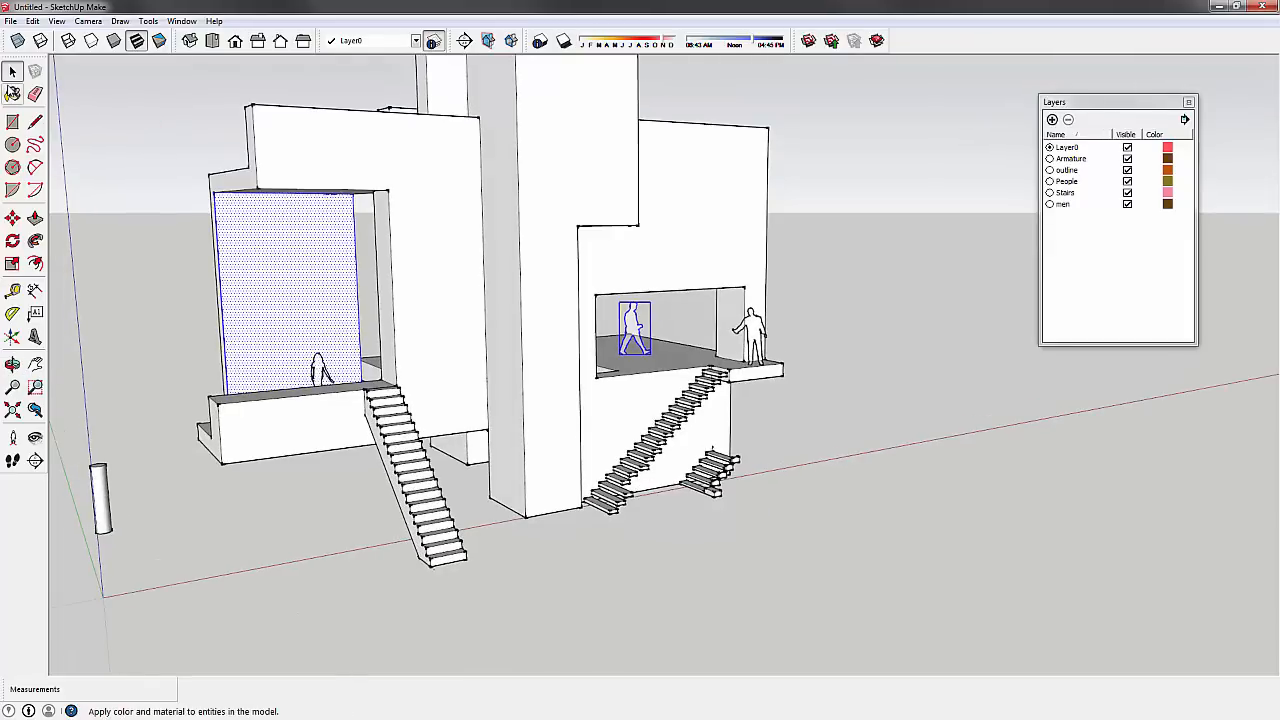
pyautogui.click(291, 296)
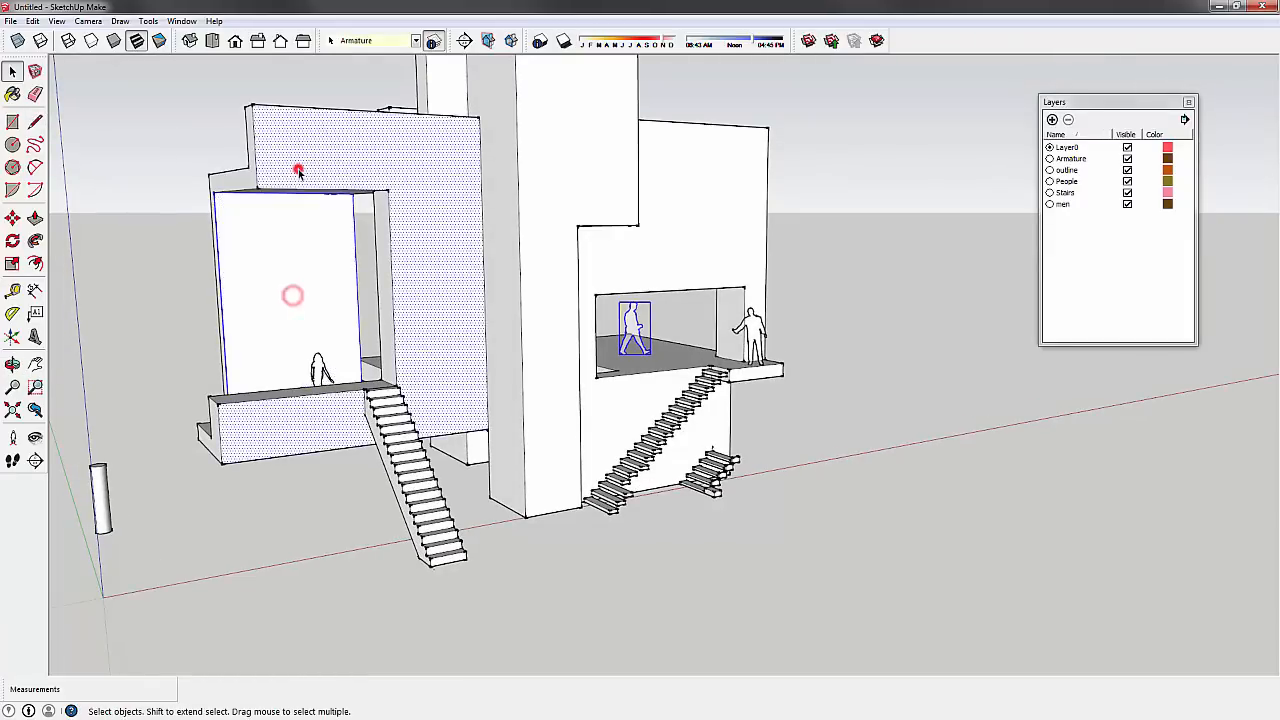
# - Clear the wall face selection, open the Materials window and place it between the building and the Layers window
pyautogui.click(298, 168)
pyautogui.click(187, 147)
pyautogui.click(160, 162)
pyautogui.moveTo(229, 200); pyautogui.dragTo(87, 55, button='middle')
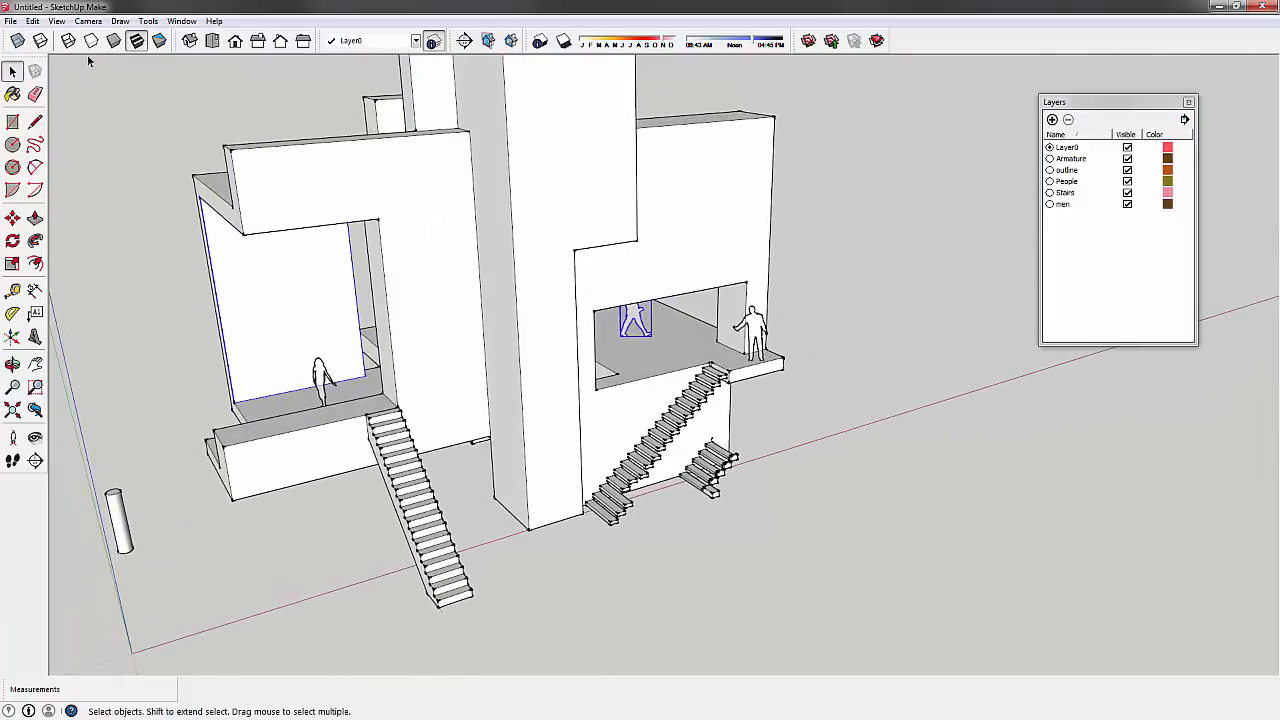
pyautogui.click(14, 94)
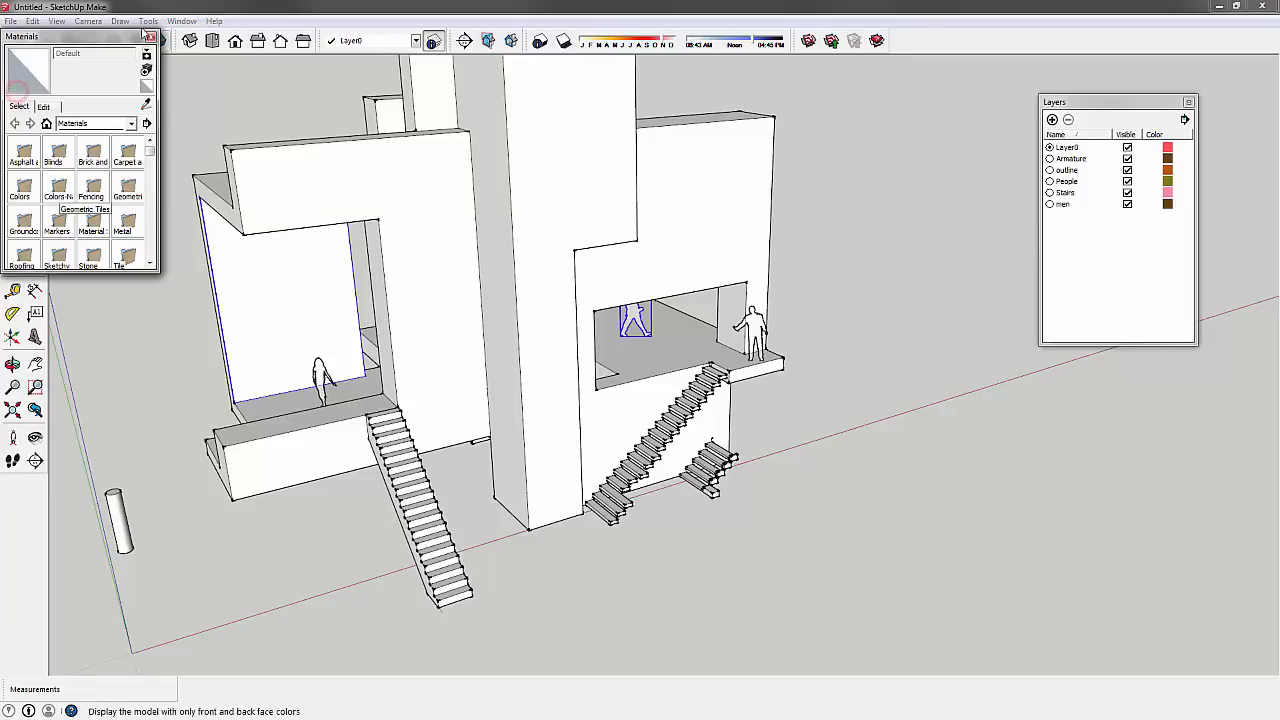
pyautogui.moveTo(108, 18)
pyautogui.mouseDown()
pyautogui.moveTo(873, 127)
pyautogui.moveTo(880, 109)
pyautogui.mouseUp()
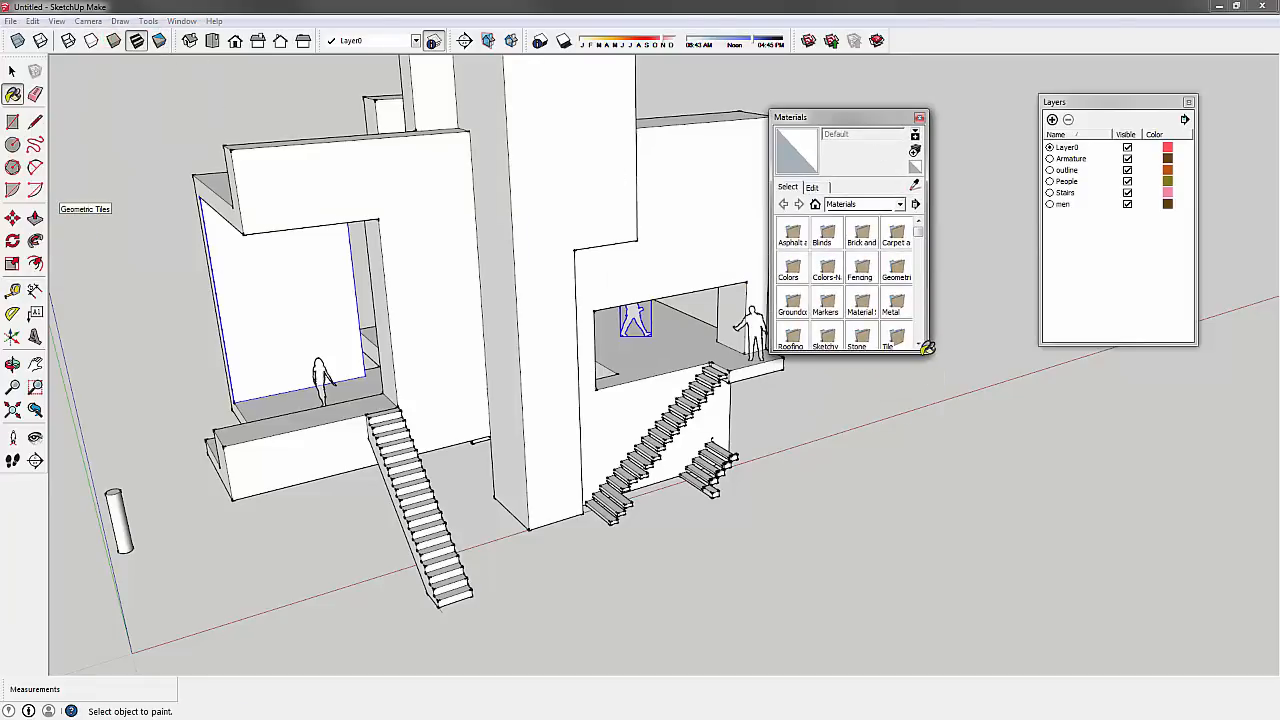
pyautogui.click(922, 353)
pyautogui.scroll(-1, 911, 281)
pyautogui.scroll(2, 911, 281)
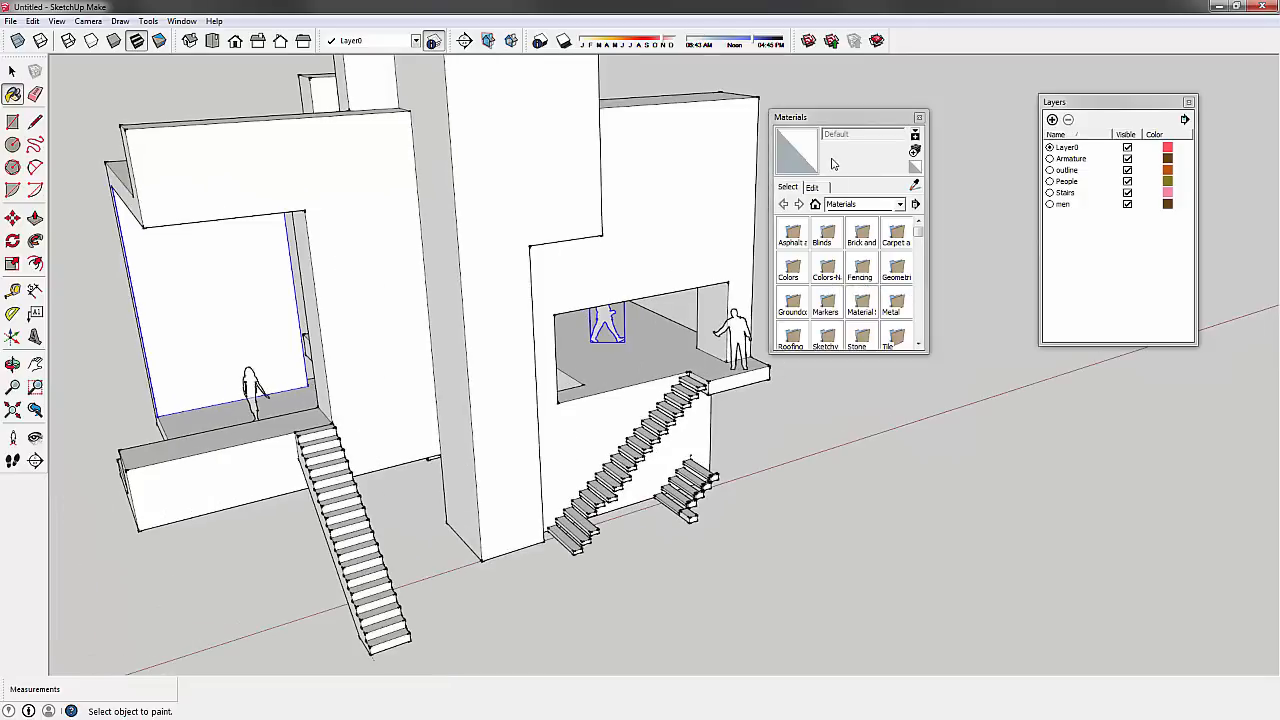
pyautogui.moveTo(830, 117); pyautogui.dragTo(870, 105)
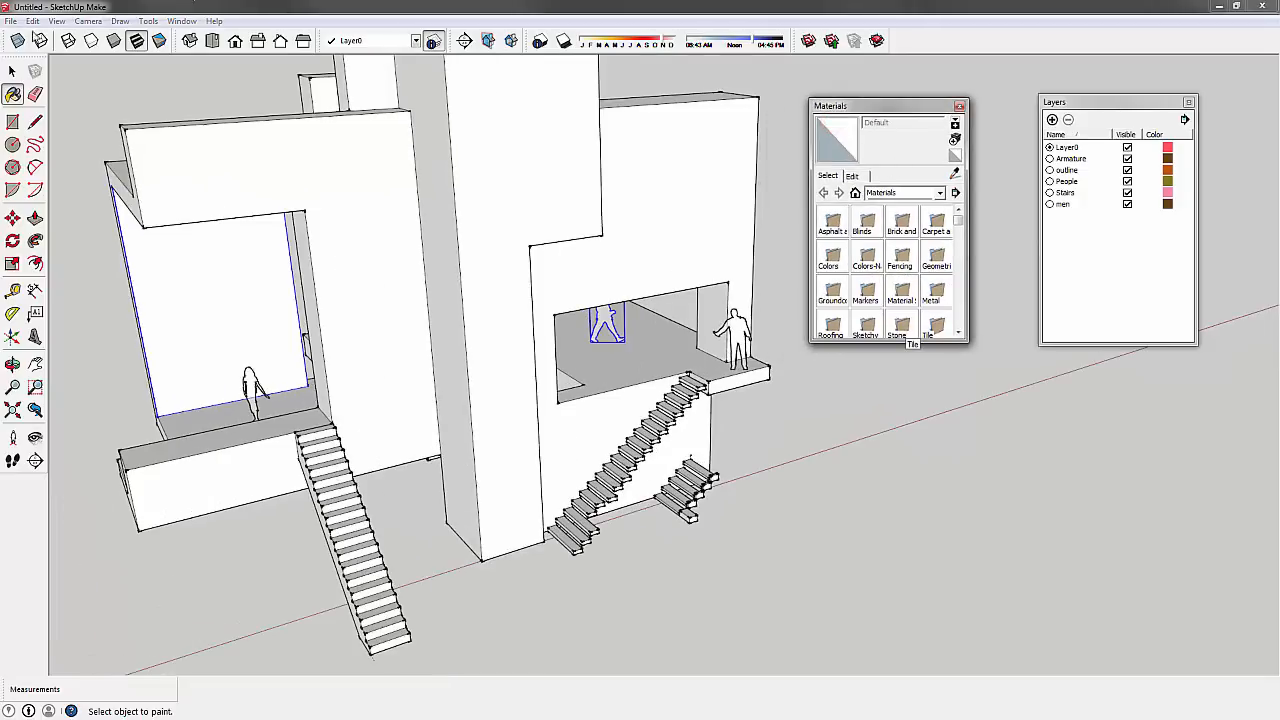
# - Enlarge the Materials window until all material collections fit, and move the Layers window aside to make room
pyautogui.press('space')
pyautogui.moveTo(967, 340); pyautogui.dragTo(1043, 470)
pyautogui.moveTo(1122, 101); pyautogui.dragTo(1190, 72)
pyautogui.moveTo(966, 106); pyautogui.dragTo(966, 79)
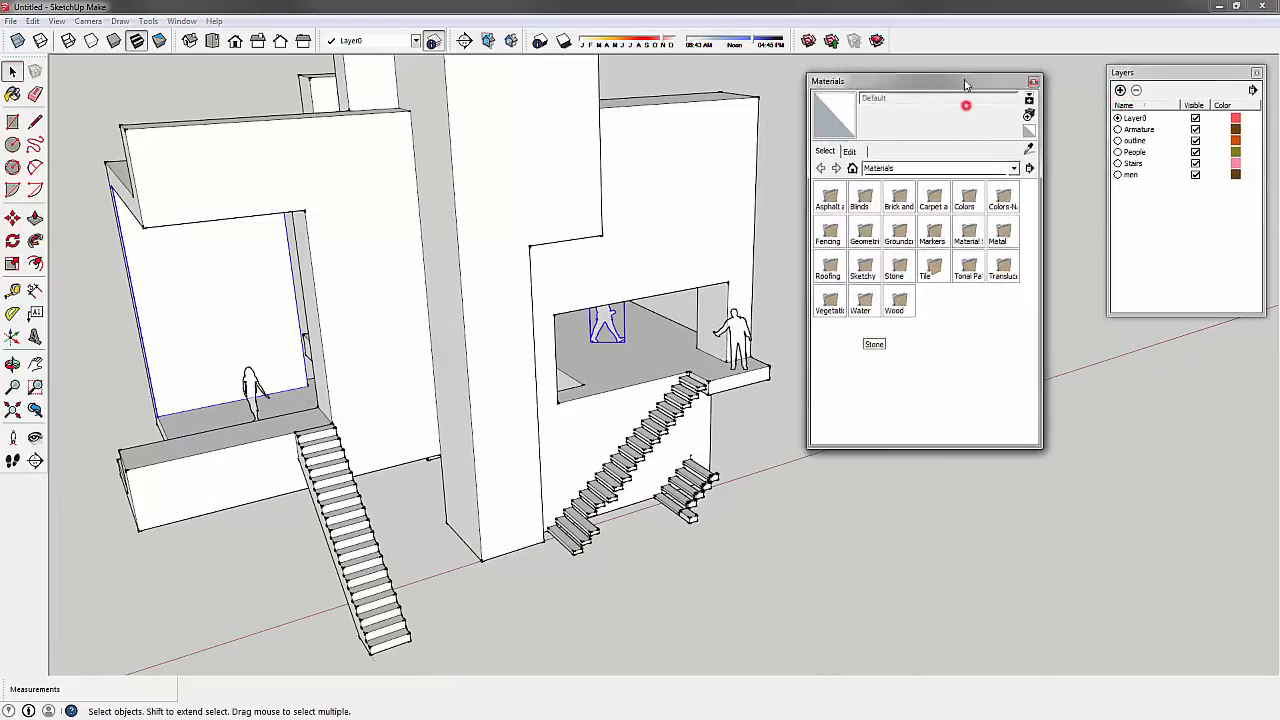
pyautogui.moveTo(1043, 446); pyautogui.dragTo(1083, 458)
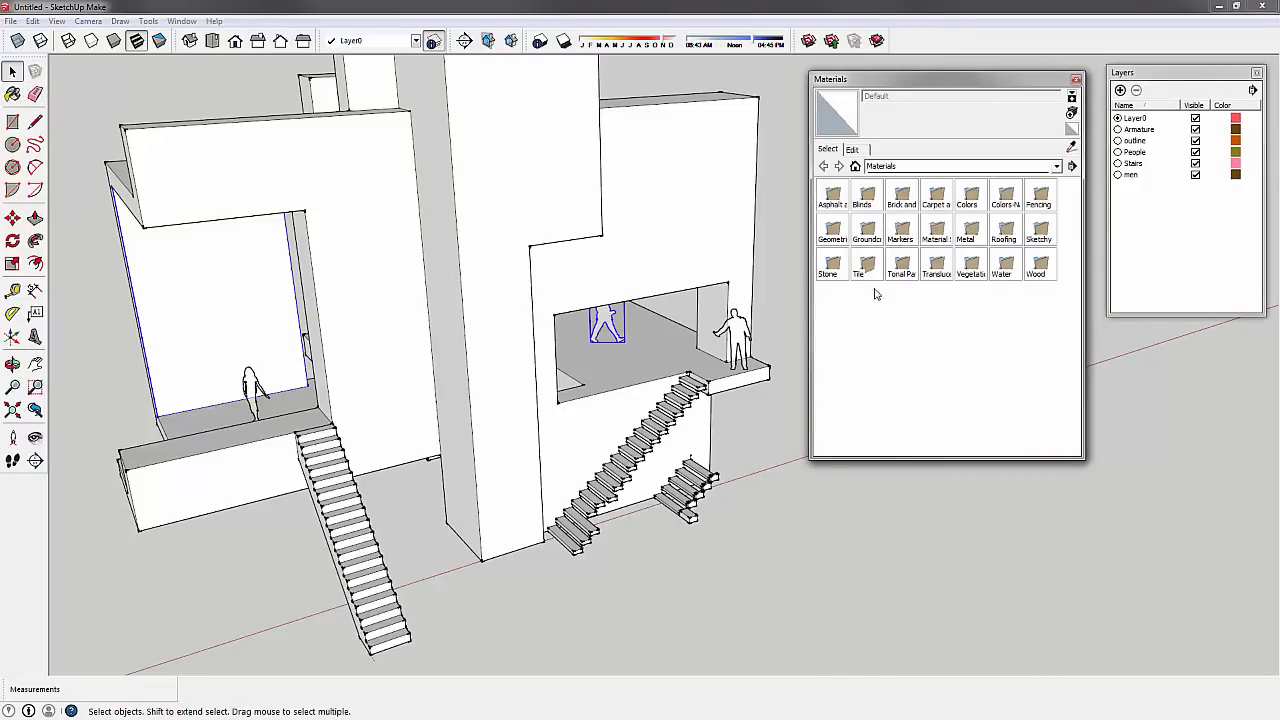
# - Browse the available material collections, compare Colors with Colors-Named, and display the Colors collection
pyautogui.click(897, 168)
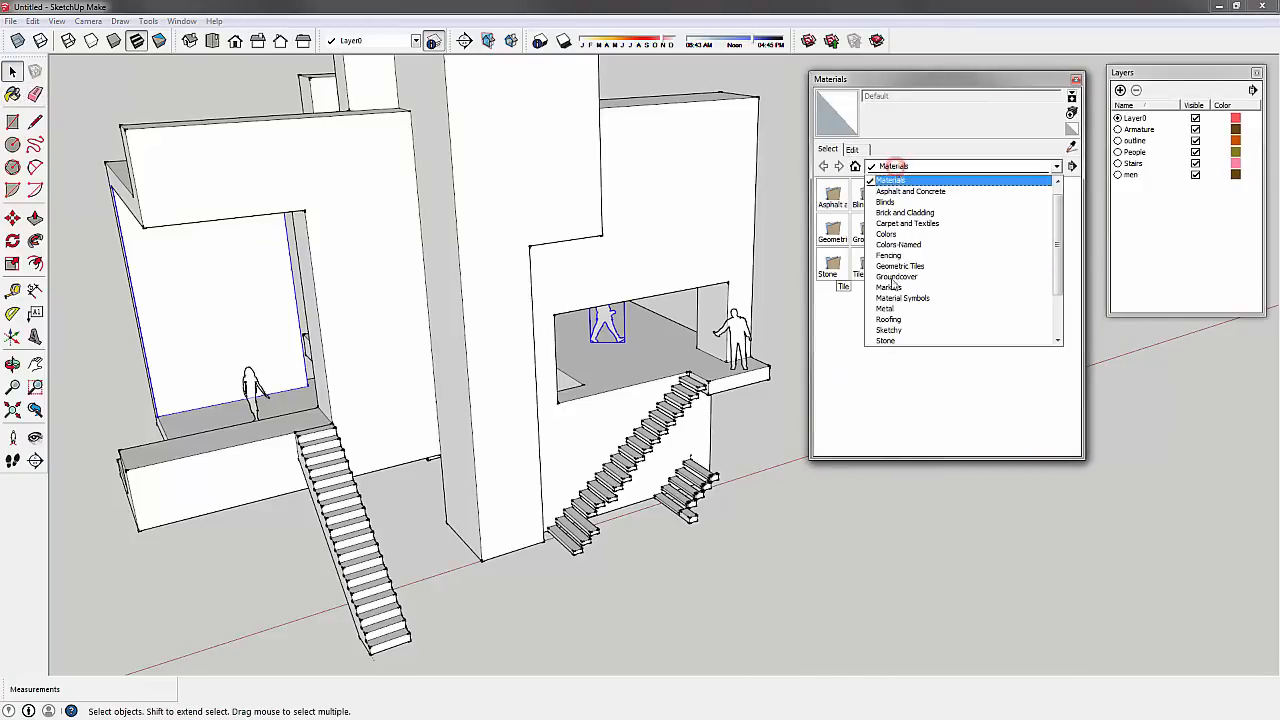
pyautogui.scroll(-2, 926, 295)
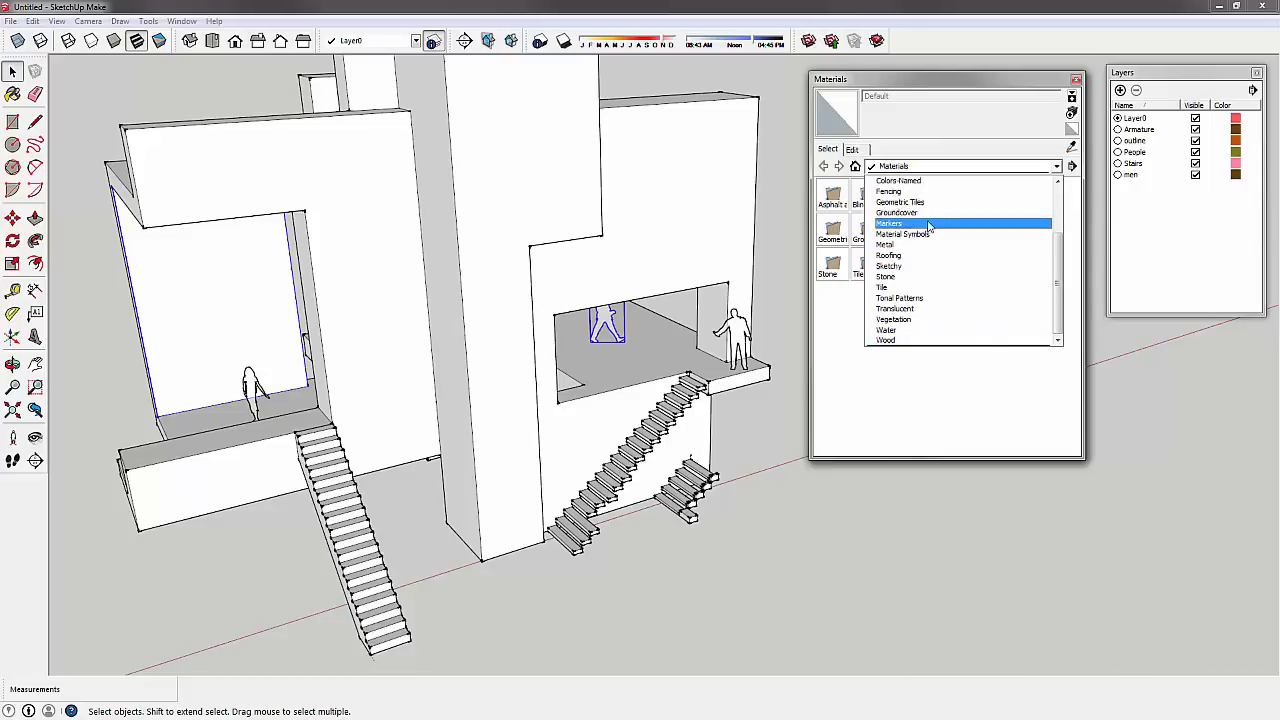
pyautogui.scroll(3, 931, 230)
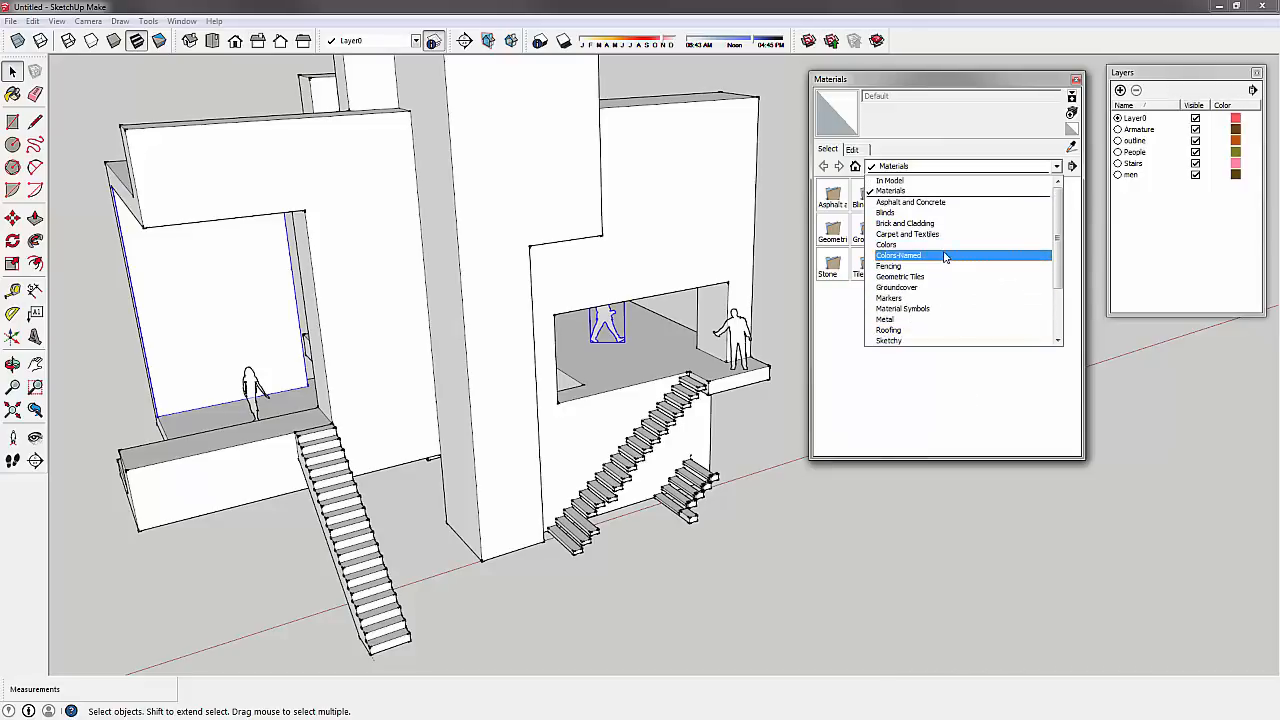
pyautogui.click(941, 245)
pyautogui.click(890, 166)
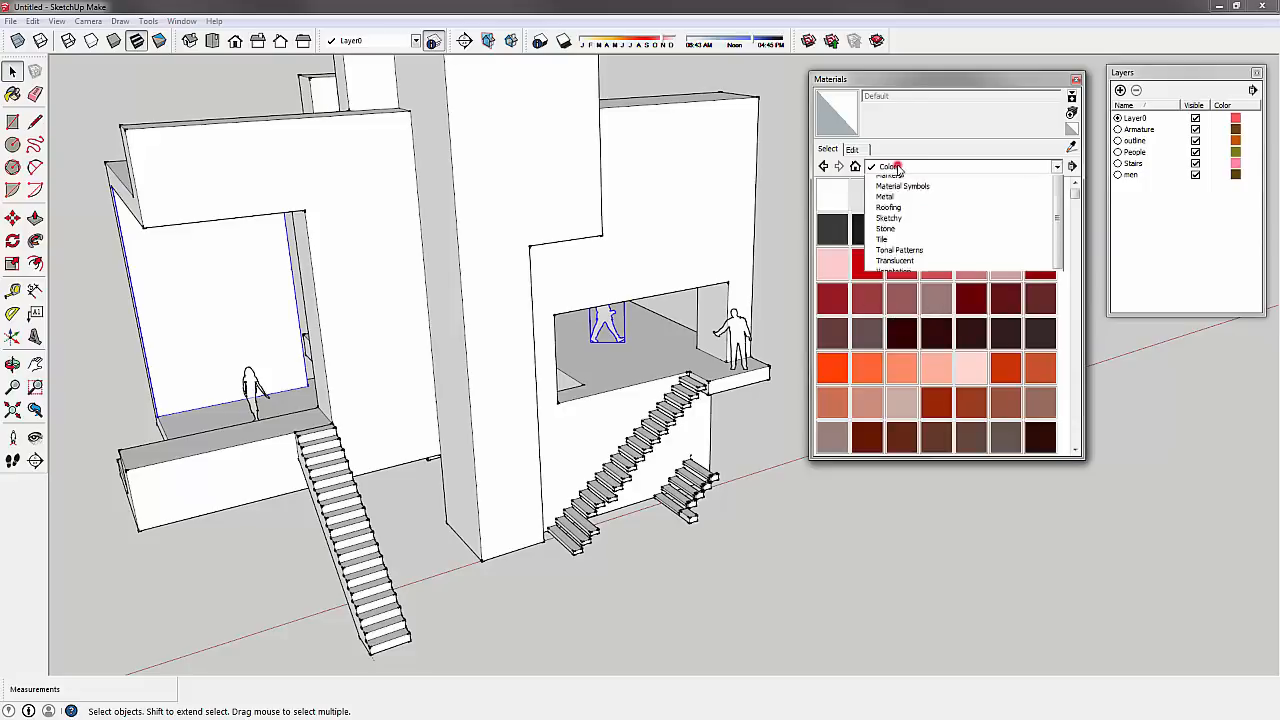
pyautogui.click(895, 192)
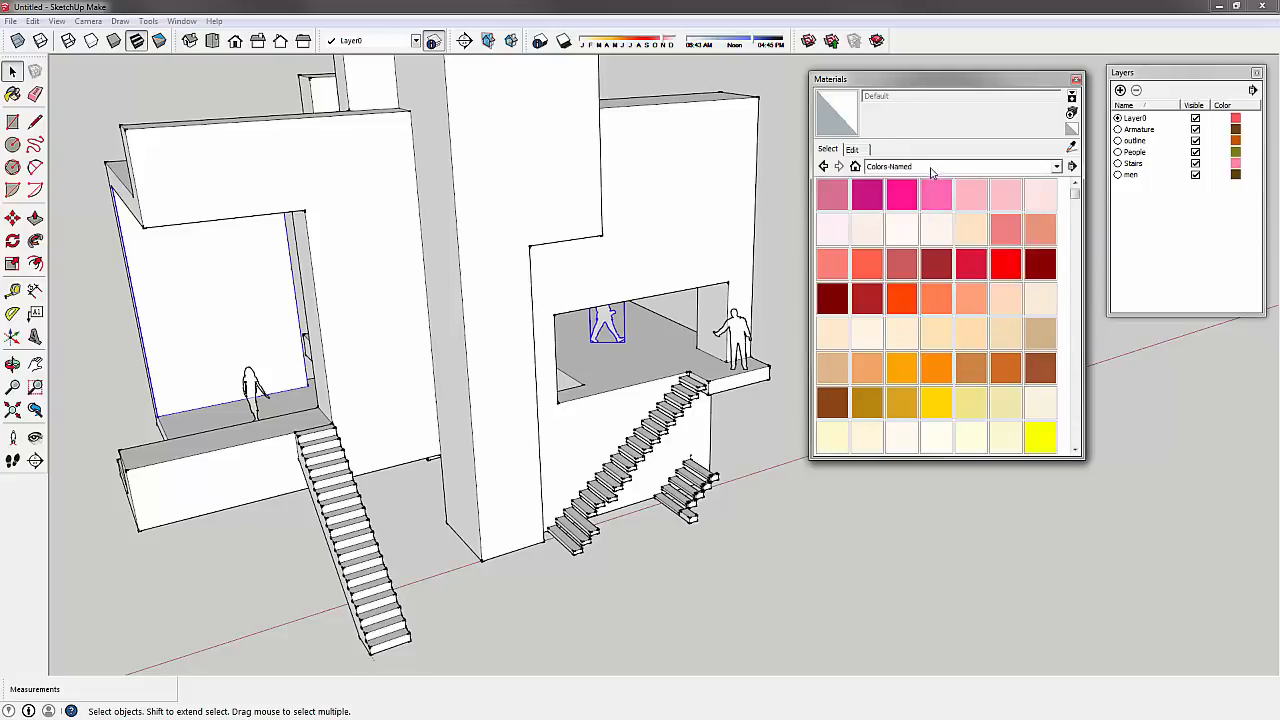
pyautogui.click(932, 167)
pyautogui.scroll(-4, 920, 210)
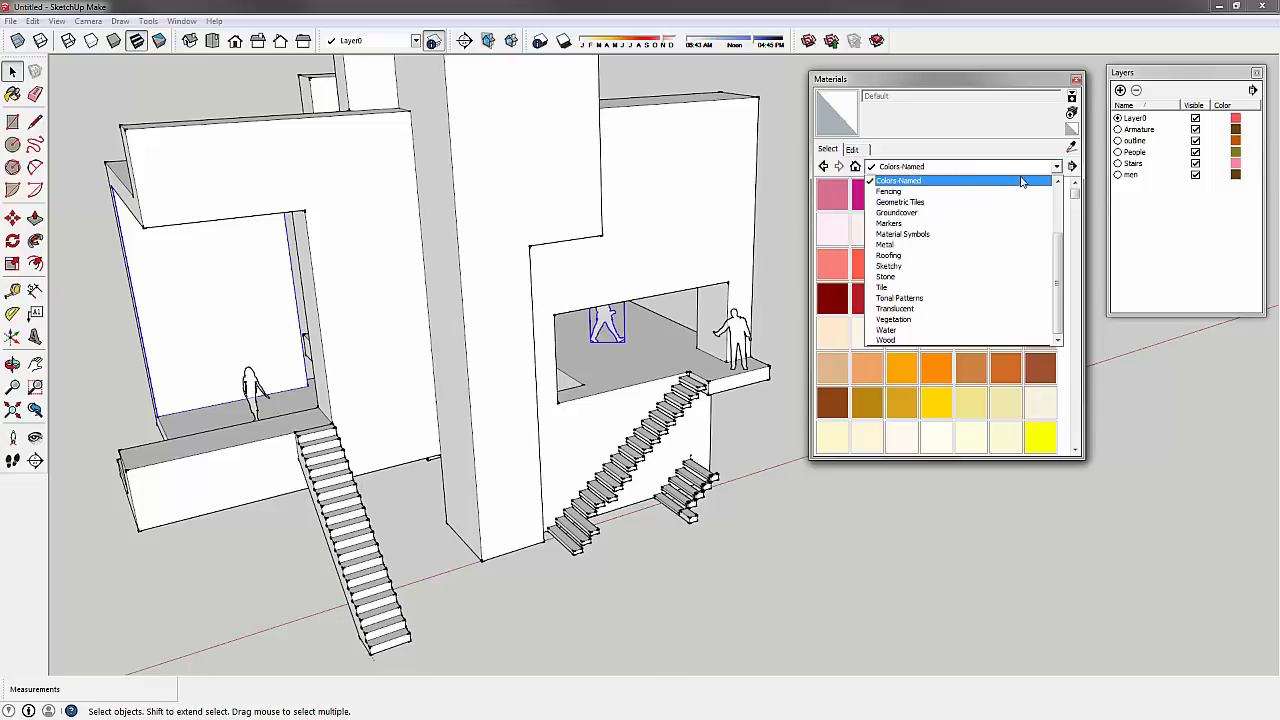
pyautogui.click(1058, 180)
pyautogui.click(990, 180)
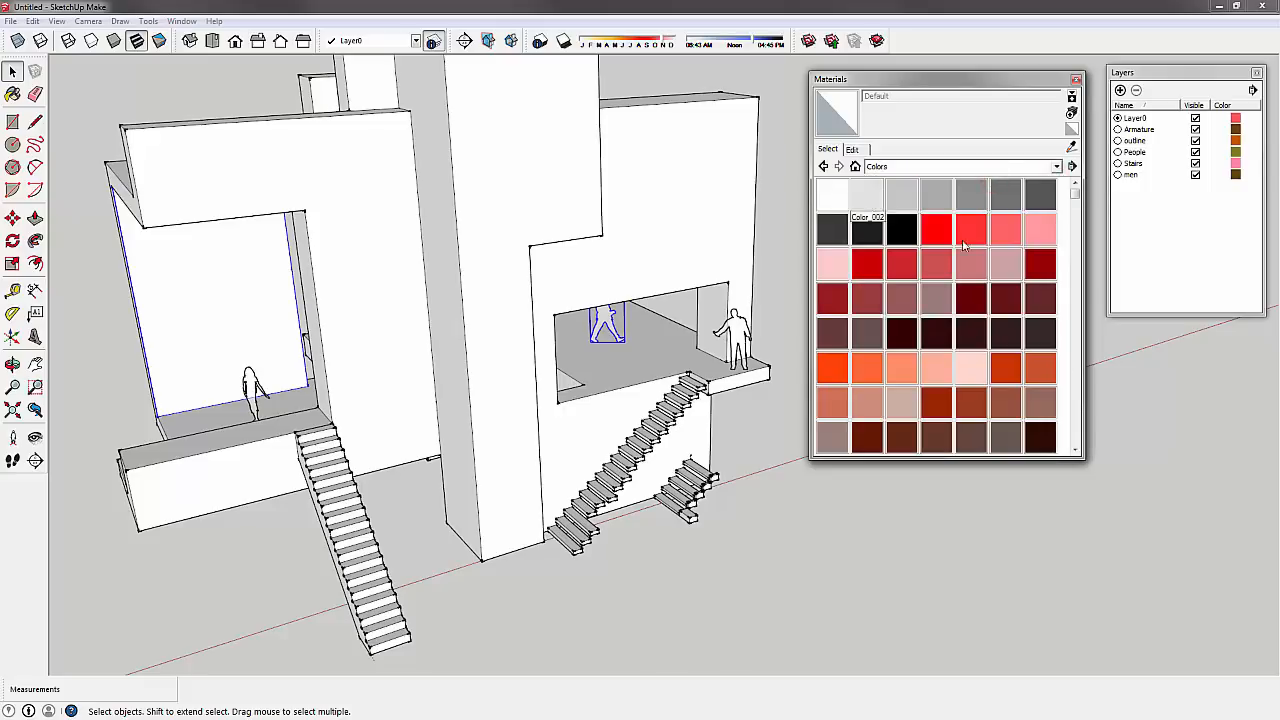
pyautogui.moveTo(1079, 205)
pyautogui.mouseDown()
pyautogui.moveTo(1106, 427)
pyautogui.moveTo(1082, 330)
pyautogui.moveTo(1076, 188)
pyautogui.mouseUp()
# - Look at the material editing options, and try Color_000 and Color_001 as the current paint material
pyautogui.click(852, 149)
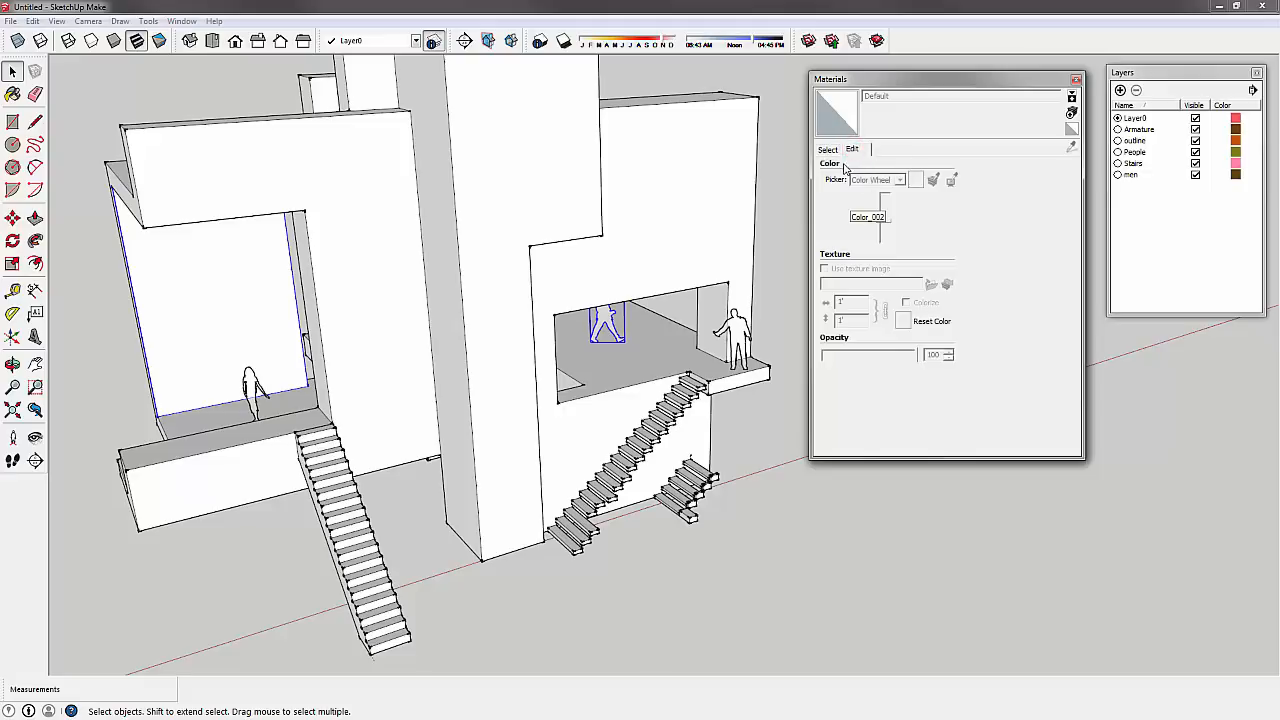
pyautogui.click(829, 150)
pyautogui.click(838, 202)
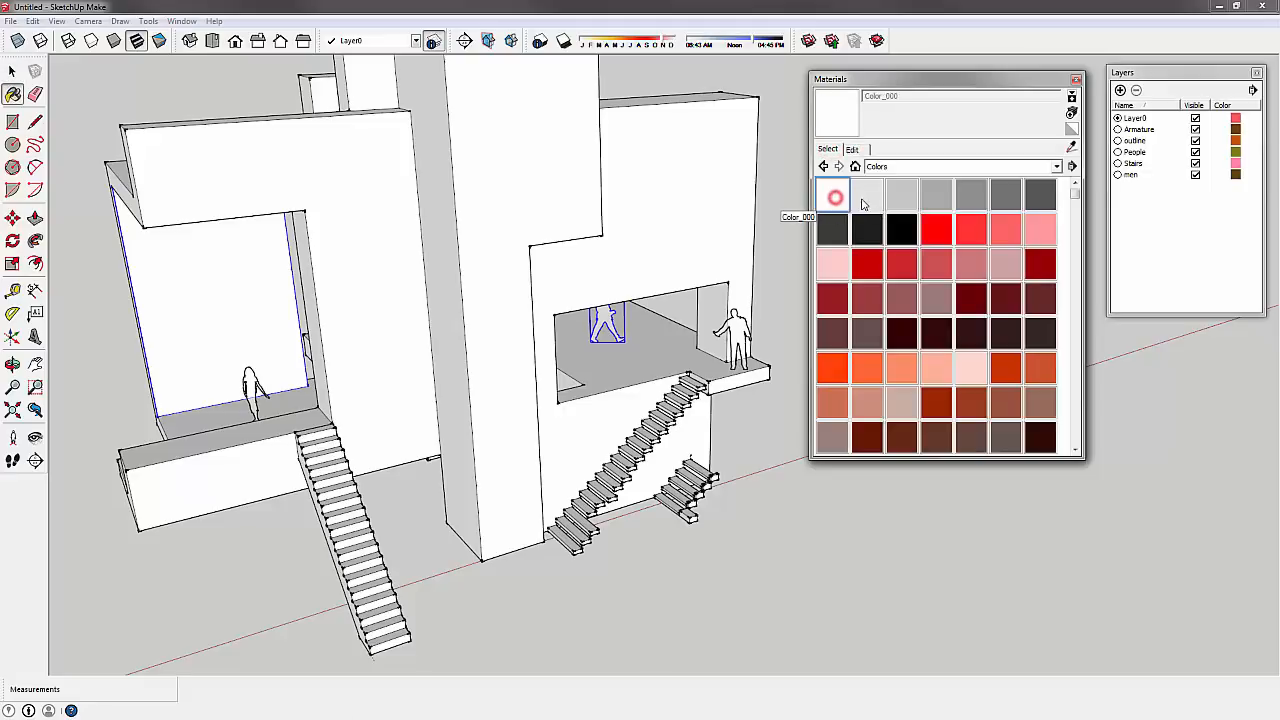
pyautogui.click(868, 200)
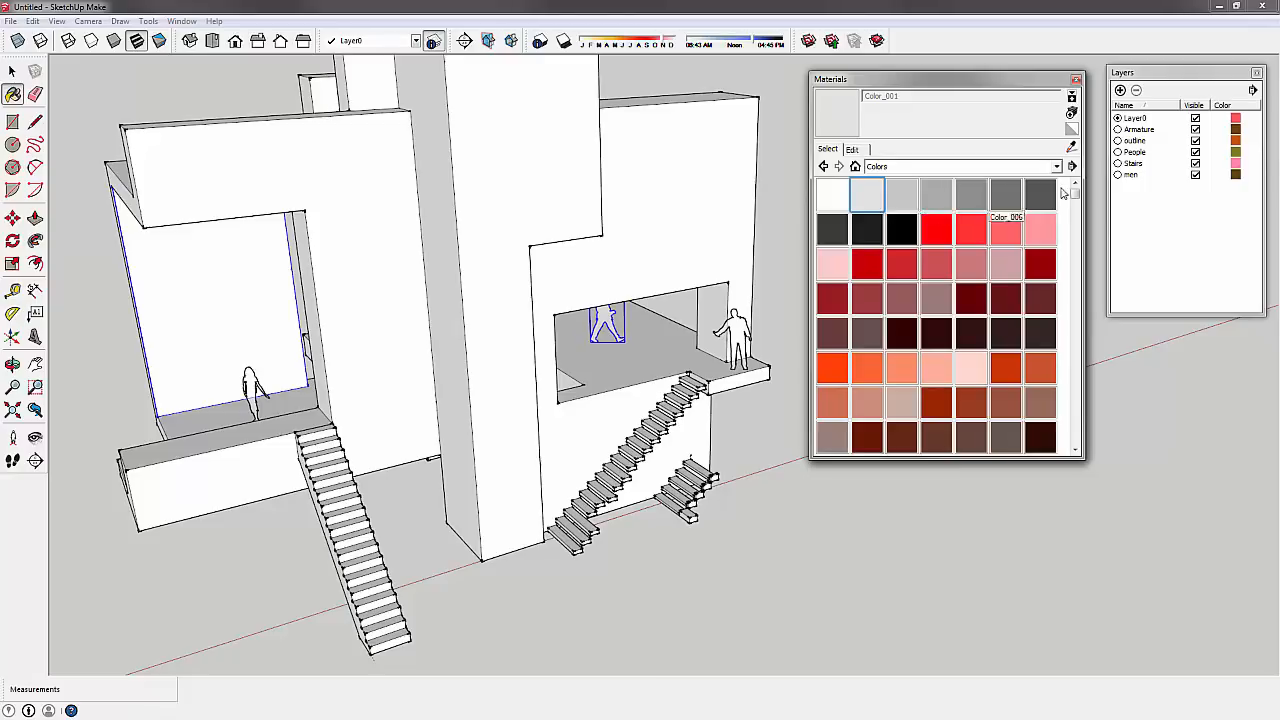
# - Paint the front and adjoining side face of the tall central tower with Color_007
pyautogui.click(831, 232)
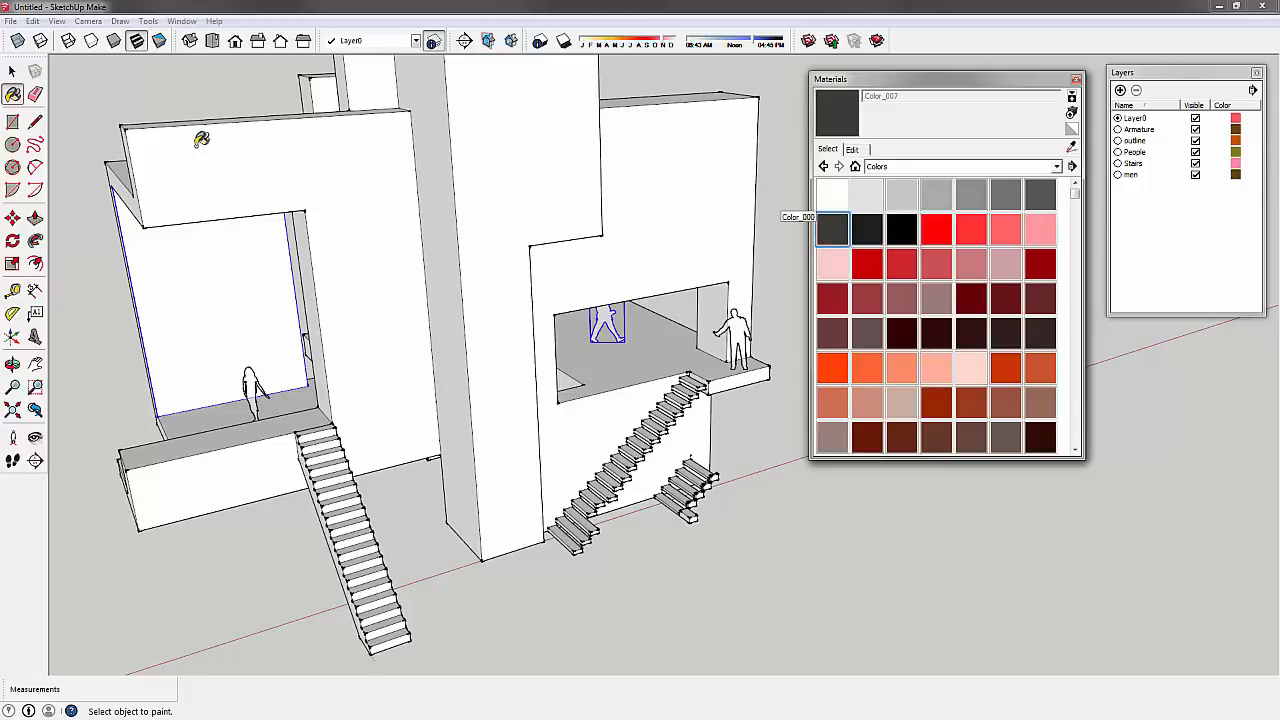
pyautogui.scroll(-3, 506, 230)
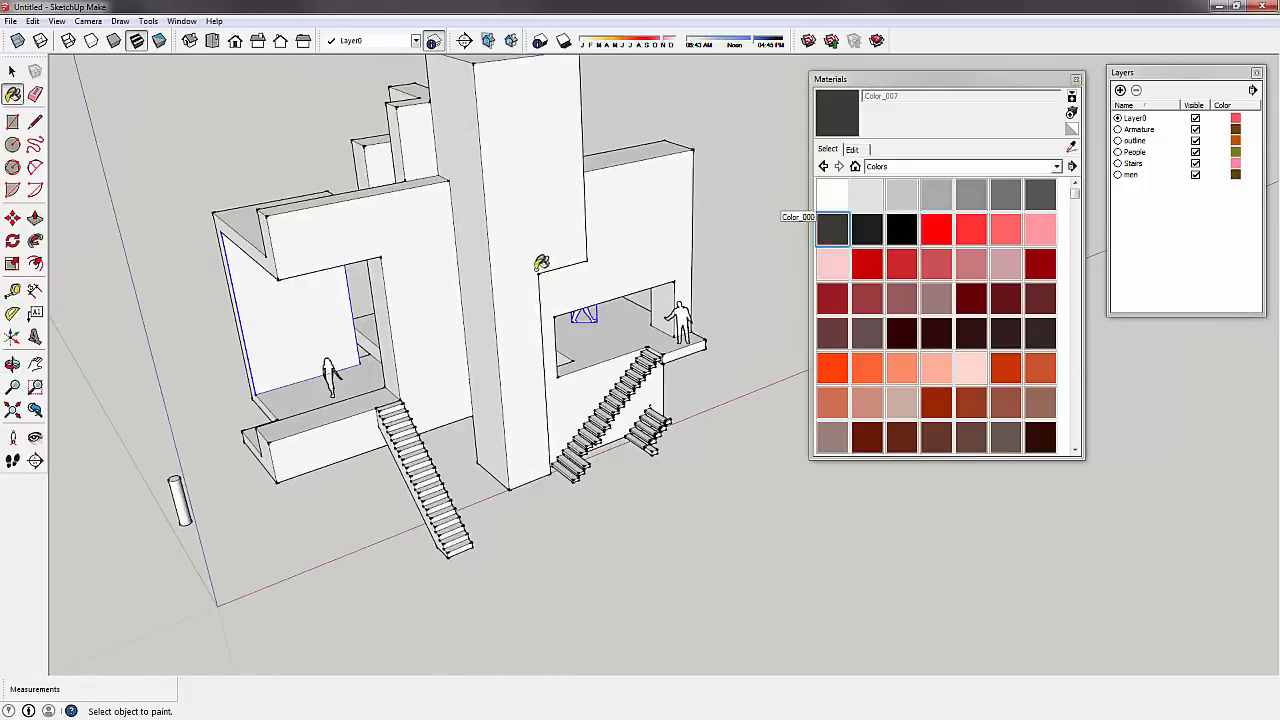
pyautogui.moveTo(506, 235)
pyautogui.mouseDown(button='middle')
pyautogui.moveTo(480, 250)
pyautogui.moveTo(519, 237)
pyautogui.mouseUp(button='middle')
pyautogui.click(519, 237)
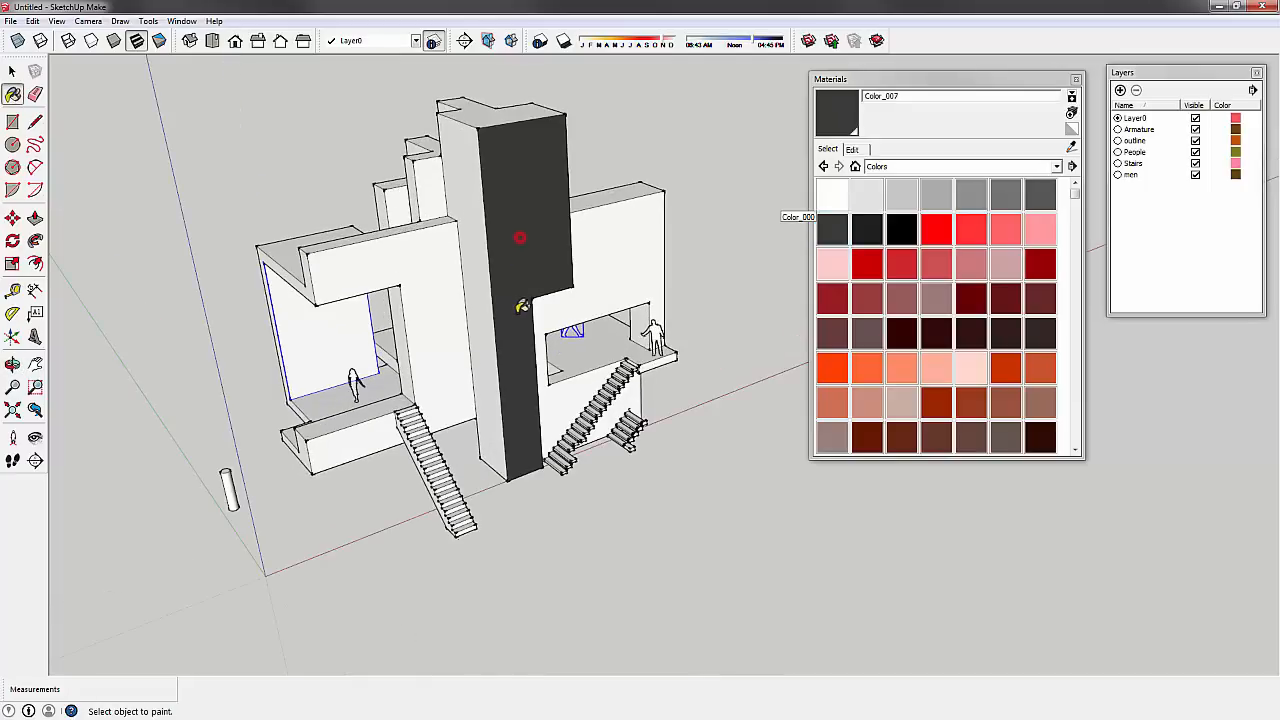
pyautogui.click(483, 232)
pyautogui.scroll(2, 563, 163)
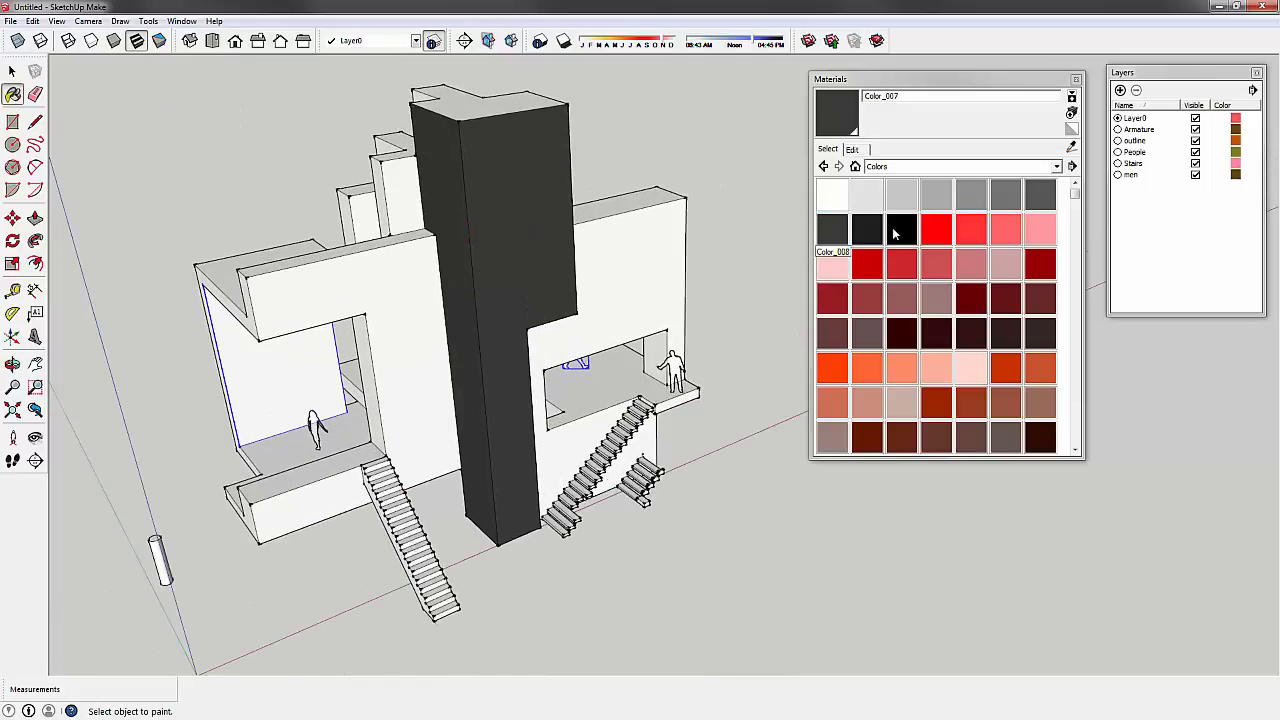
# - Paint the front, adjoining side and top faces of the tall central tower with Color_006
pyautogui.click(1004, 200)
pyautogui.click(518, 189)
pyautogui.click(453, 173)
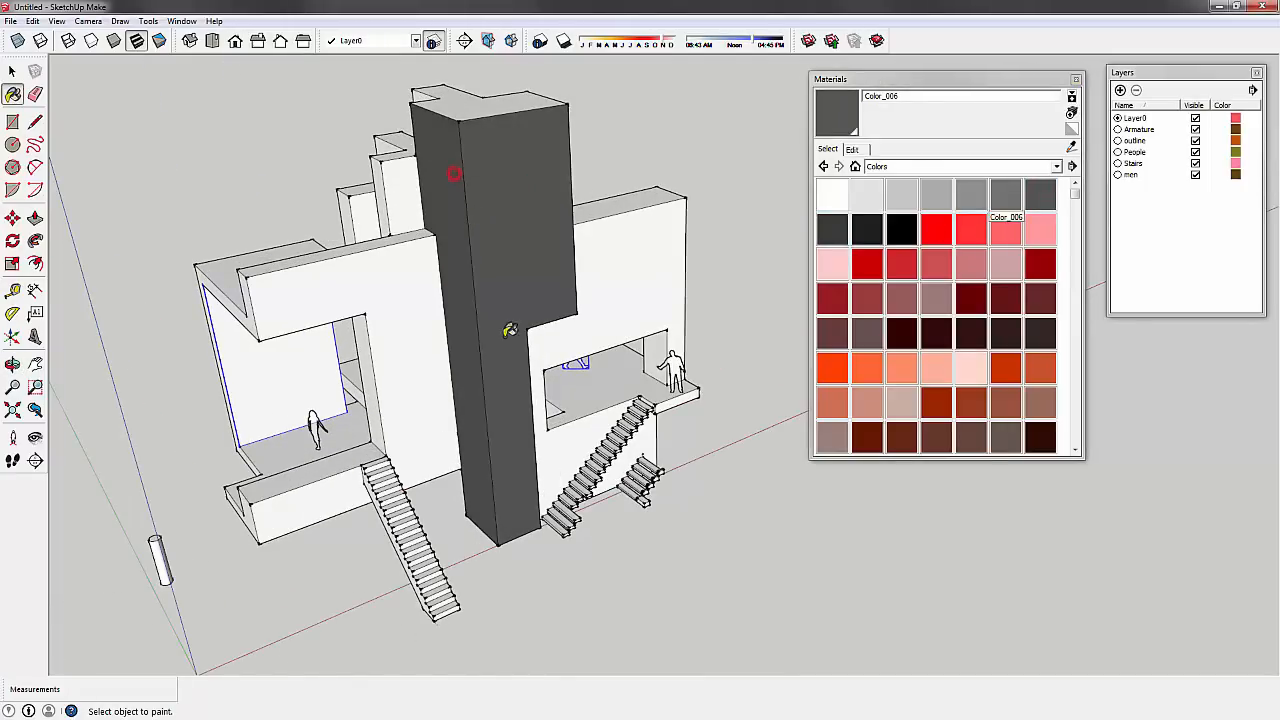
pyautogui.moveTo(510, 330)
pyautogui.mouseDown(button='middle')
pyautogui.moveTo(603, 131)
pyautogui.moveTo(491, 286)
pyautogui.moveTo(486, 257)
pyautogui.mouseUp(button='middle')
pyautogui.click(444, 217)
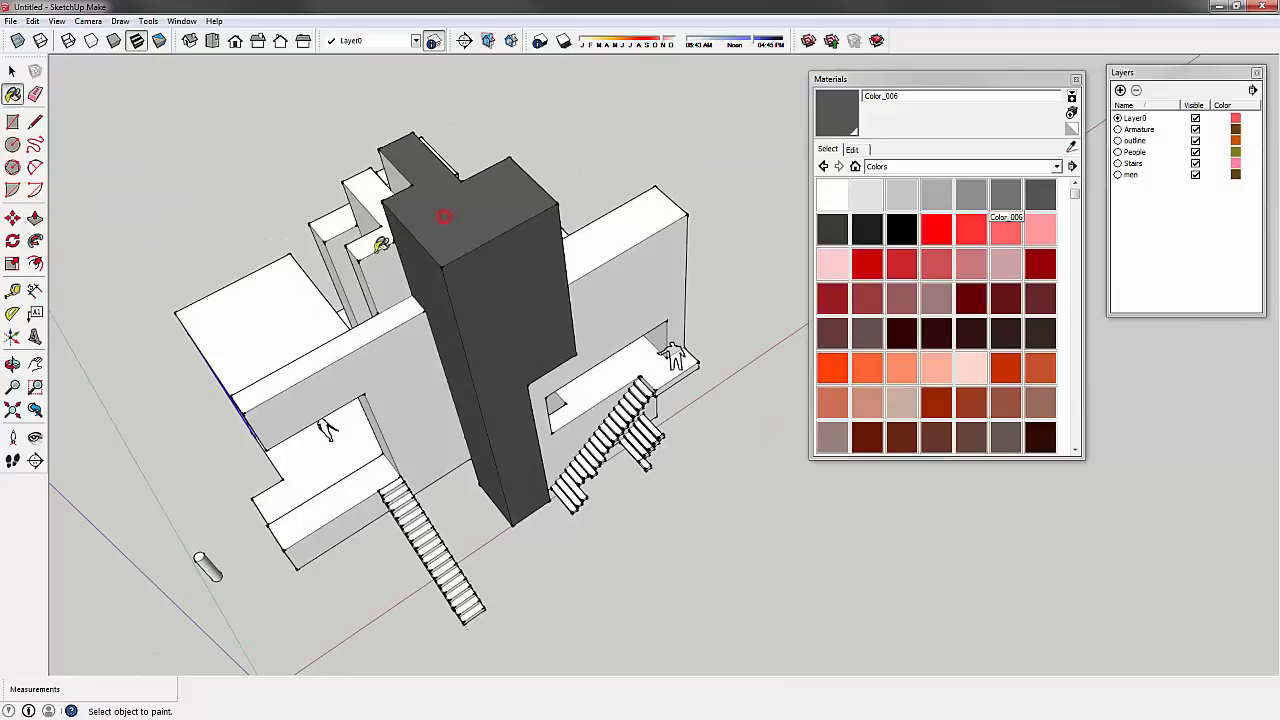
# - Paint the tower's rear faces and the faces of its stepped rear projection with Color_006
pyautogui.moveTo(381, 245); pyautogui.dragTo(667, 209, button='middle')
pyautogui.scroll(1, 500, 246)
pyautogui.click(454, 247)
pyautogui.moveTo(475, 255)
pyautogui.mouseDown(button='middle')
pyautogui.moveTo(689, 280)
pyautogui.moveTo(770, 240)
pyautogui.mouseUp(button='middle')
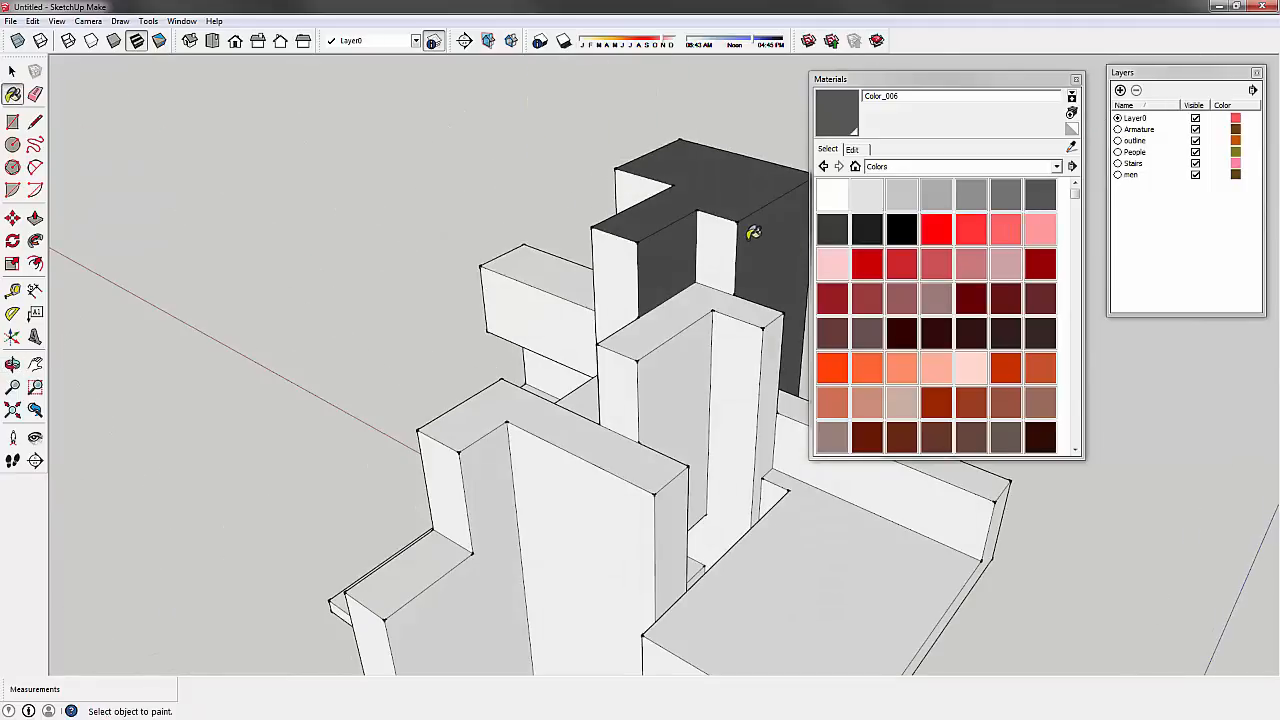
pyautogui.click(720, 243)
pyautogui.click(607, 274)
pyautogui.moveTo(607, 274)
pyautogui.mouseDown(button='middle')
pyautogui.moveTo(480, 257)
pyautogui.moveTo(757, 220)
pyautogui.mouseUp(button='middle')
pyautogui.click(719, 241)
pyautogui.click(640, 237)
pyautogui.click(586, 234)
# - Paint the tower's remaining side face, the underside of its notch and the narrow face beside the stairs with Color_006
pyautogui.moveTo(423, 263)
pyautogui.mouseDown(button='middle')
pyautogui.moveTo(589, 294)
pyautogui.moveTo(703, 366)
pyautogui.mouseUp(button='middle')
pyautogui.click(738, 377)
pyautogui.moveTo(607, 372); pyautogui.dragTo(763, 380, button='middle')
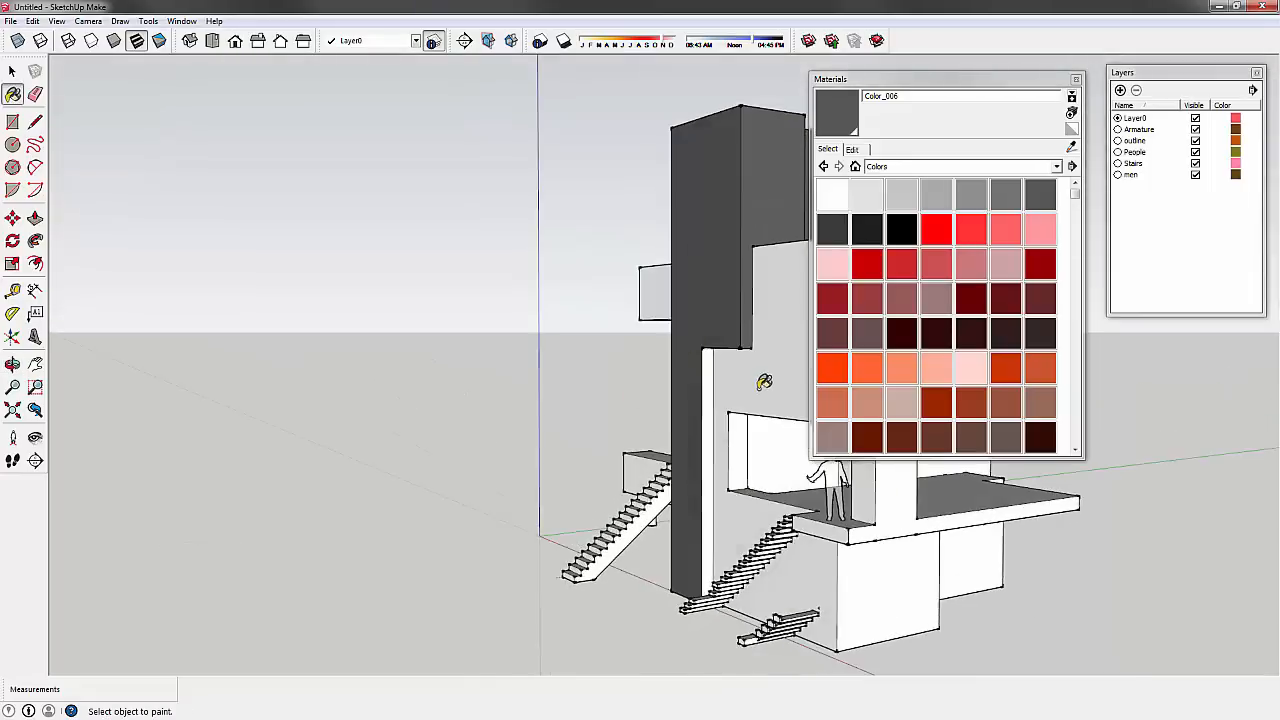
pyautogui.scroll(5, 686, 343)
pyautogui.moveTo(686, 343); pyautogui.dragTo(606, 161, button='middle')
pyautogui.click(563, 110)
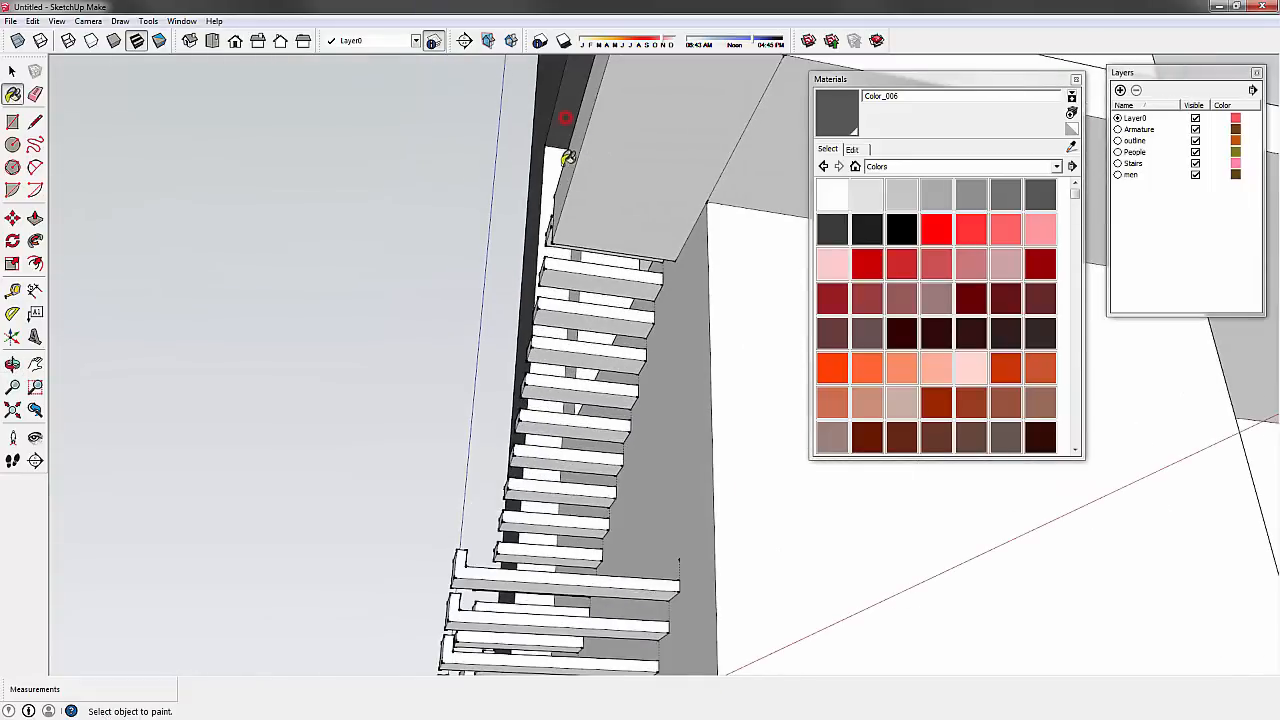
pyautogui.click(556, 170)
# - Paint the top, rear and side faces of the tall wall block directly behind the dark tower with Color_E01
pyautogui.moveTo(414, 209)
pyautogui.mouseDown(button='middle')
pyautogui.moveTo(713, 486)
pyautogui.moveTo(489, 431)
pyautogui.moveTo(477, 409)
pyautogui.moveTo(494, 380)
pyautogui.moveTo(604, 386)
pyautogui.moveTo(611, 509)
pyautogui.moveTo(677, 423)
pyautogui.moveTo(620, 249)
pyautogui.moveTo(456, 337)
pyautogui.moveTo(697, 217)
pyautogui.moveTo(709, 240)
pyautogui.moveTo(586, 134)
pyautogui.moveTo(1121, 300)
pyautogui.mouseUp(button='middle')
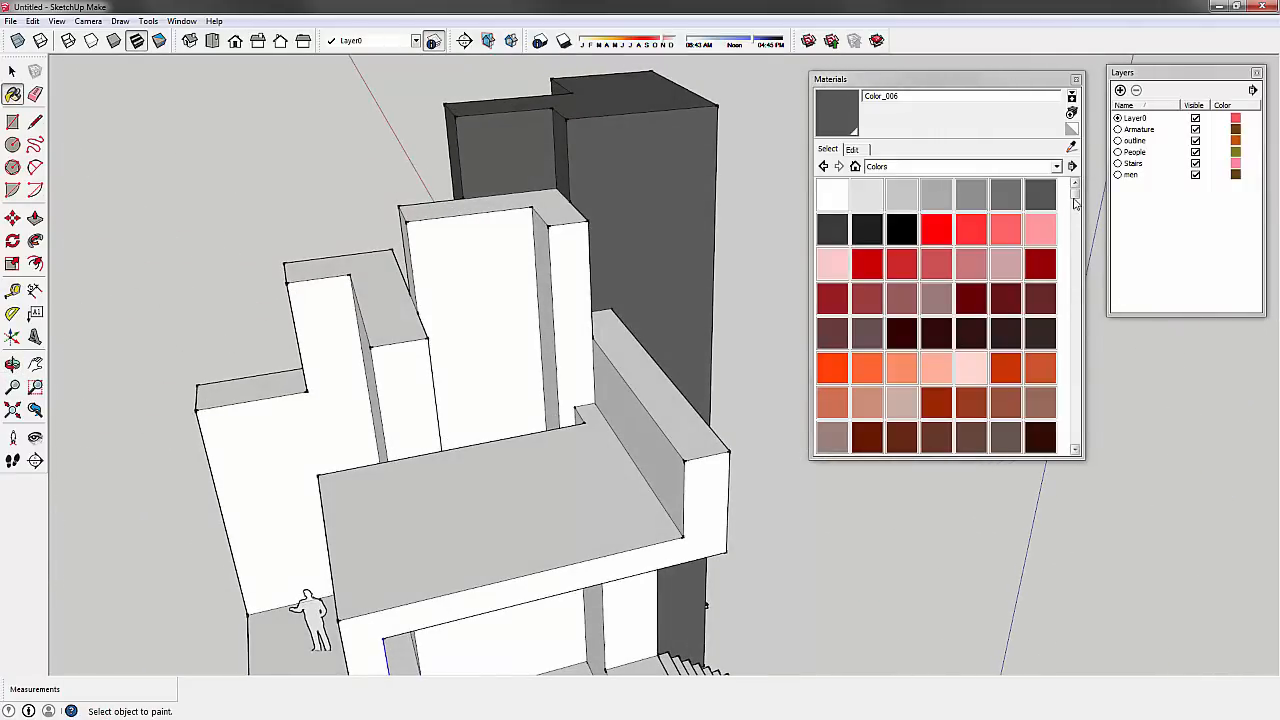
pyautogui.moveTo(1075, 203); pyautogui.dragTo(1052, 235)
pyautogui.scroll(-1, 1052, 233)
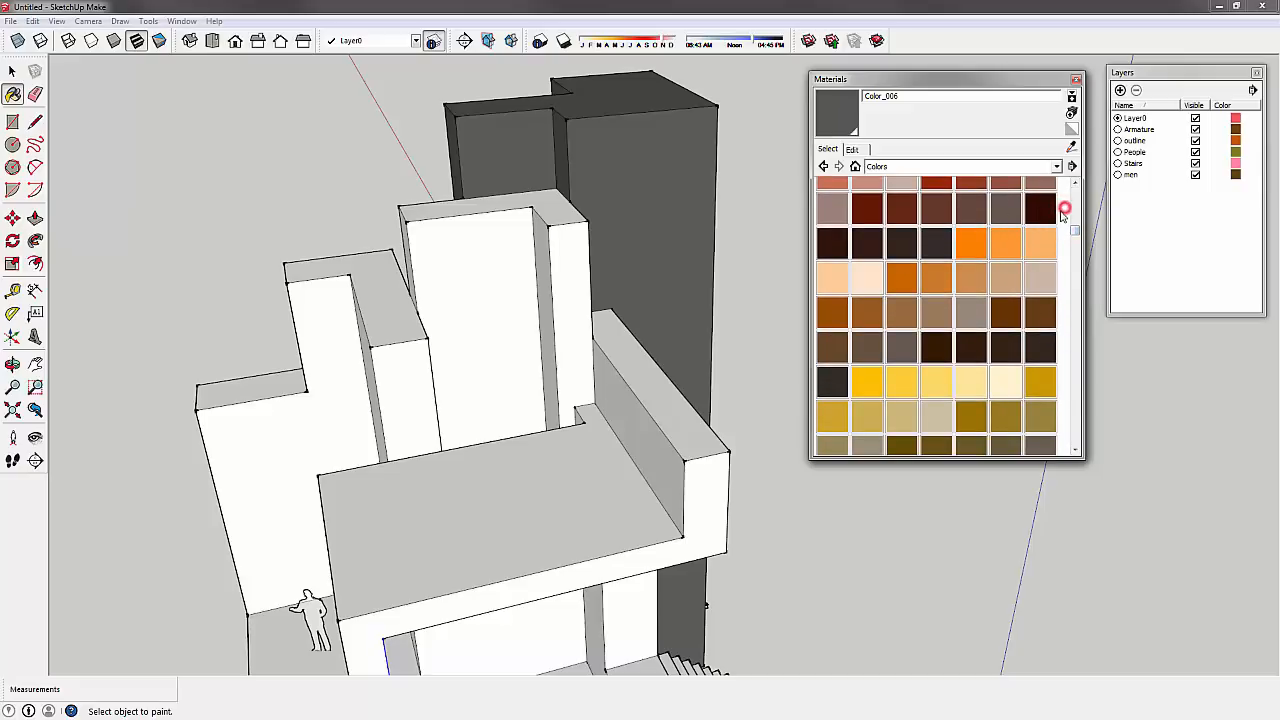
pyautogui.click(1075, 205)
pyautogui.click(1075, 205)
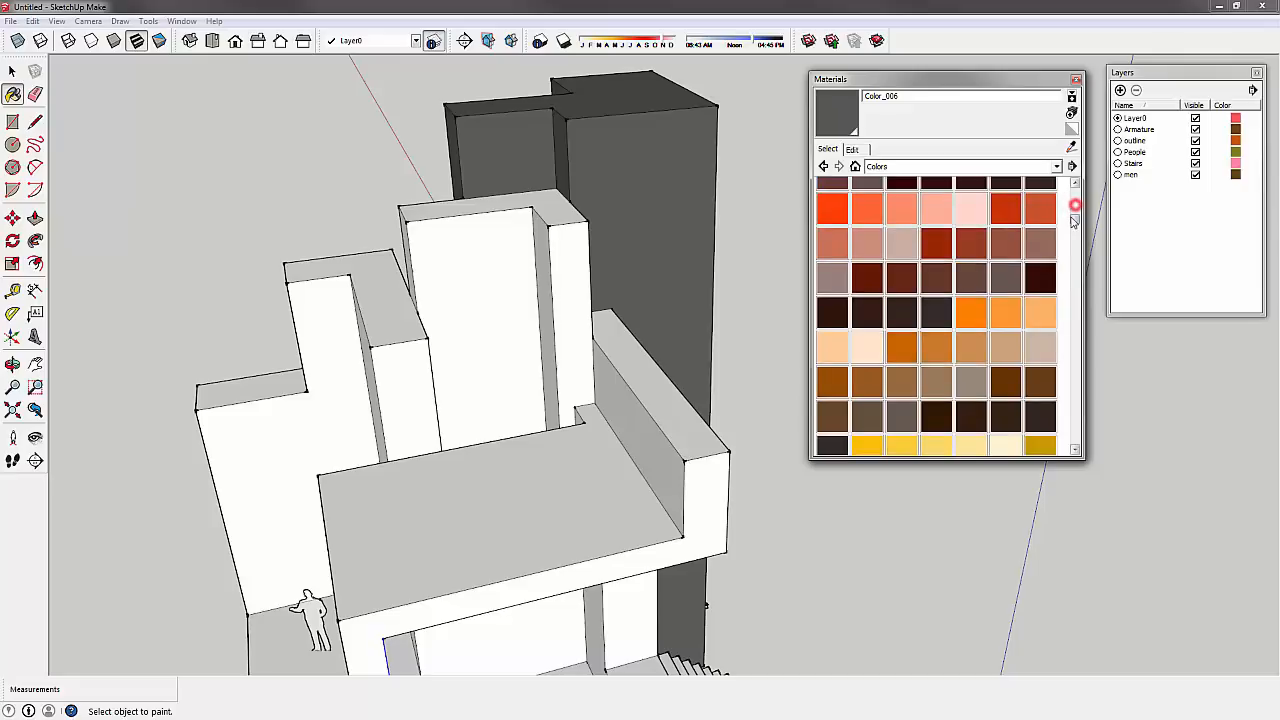
pyautogui.click(834, 208)
pyautogui.click(520, 198)
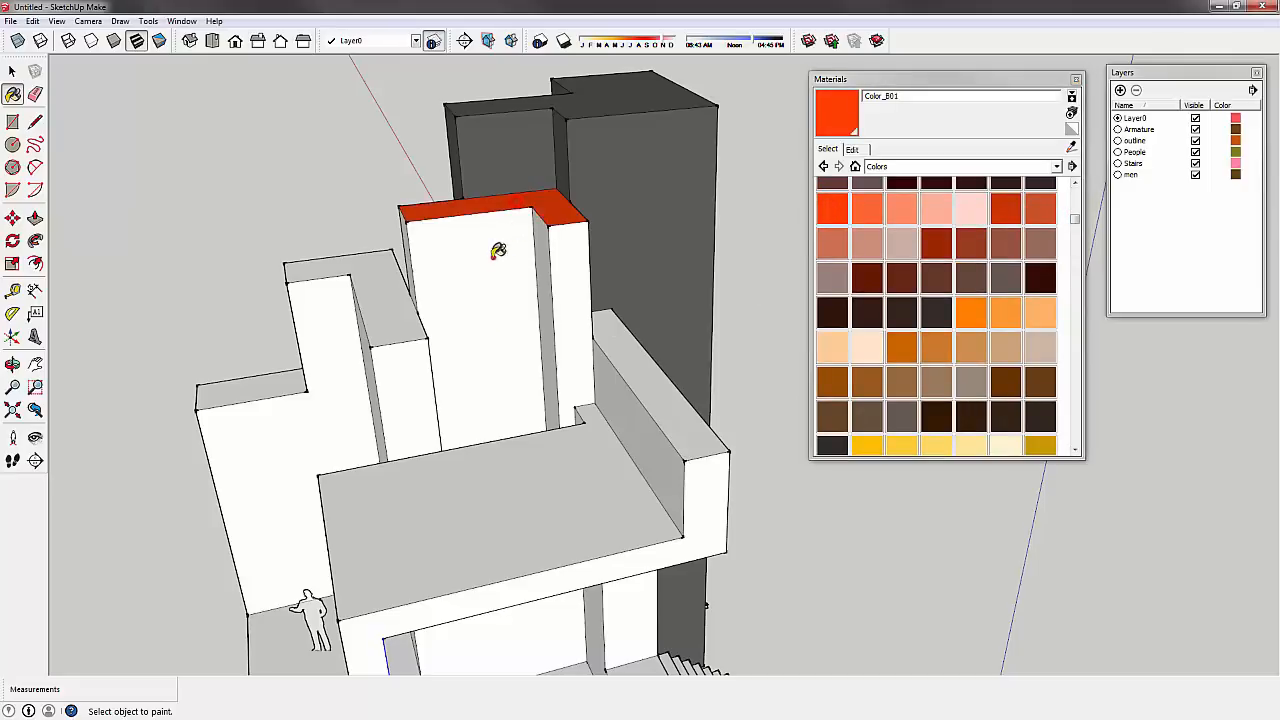
pyautogui.click(494, 258)
pyautogui.click(564, 252)
pyautogui.click(545, 250)
# - Paint the inner reveal faces of the window opening in the orange wall with Color_E01
pyautogui.moveTo(457, 380)
pyautogui.mouseDown(button='middle')
pyautogui.moveTo(526, 323)
pyautogui.moveTo(354, 297)
pyautogui.moveTo(290, 336)
pyautogui.moveTo(420, 200)
pyautogui.moveTo(371, 243)
pyautogui.moveTo(706, 323)
pyautogui.moveTo(759, 284)
pyautogui.moveTo(486, 251)
pyautogui.moveTo(674, 206)
pyautogui.moveTo(640, 266)
pyautogui.moveTo(349, 346)
pyautogui.moveTo(523, 274)
pyautogui.moveTo(691, 311)
pyautogui.moveTo(266, 289)
pyautogui.mouseUp(button='middle')
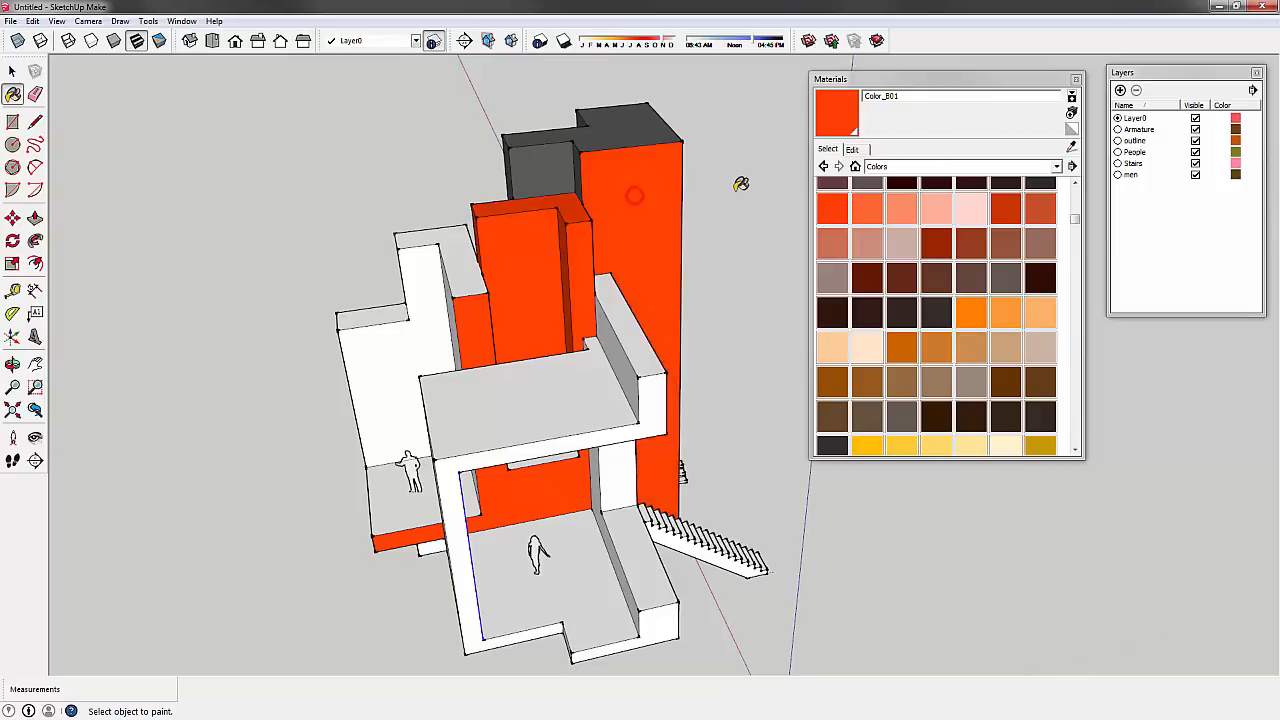
pyautogui.moveTo(666, 193); pyautogui.dragTo(651, 126, button='middle')
pyautogui.scroll(3, 569, 200)
pyautogui.scroll(-2, 569, 200)
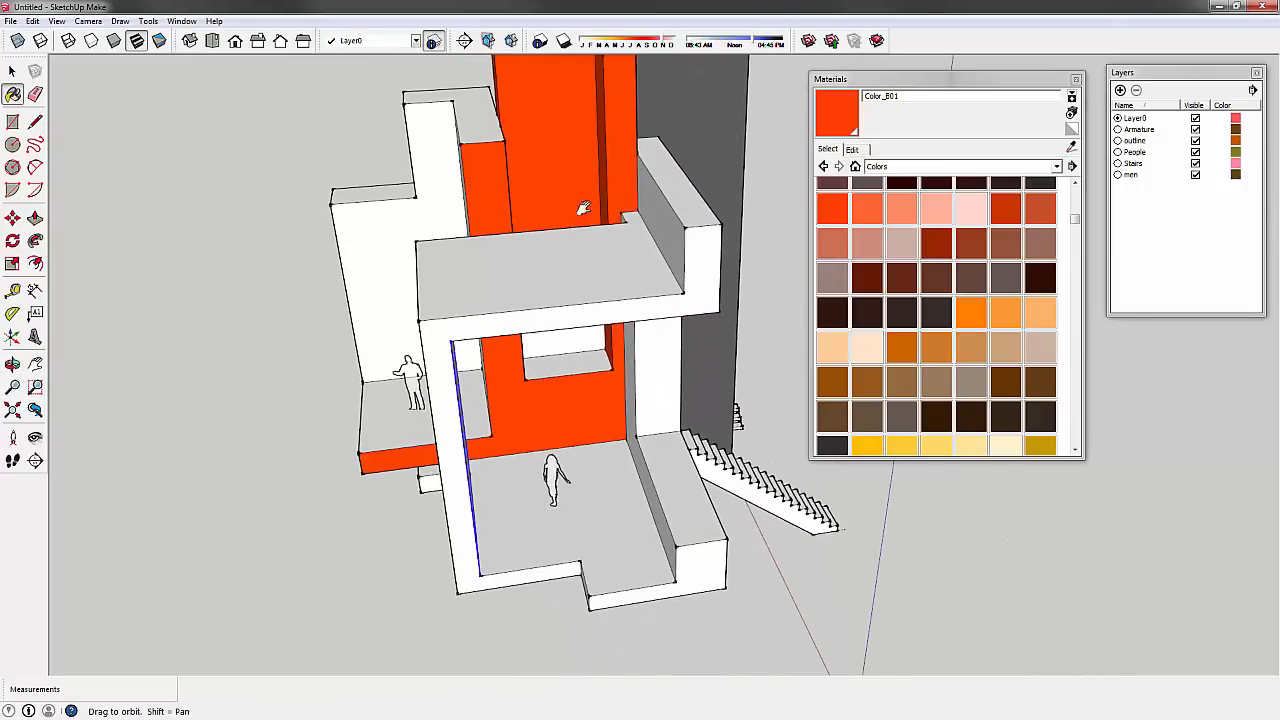
pyautogui.moveTo(583, 209); pyautogui.dragTo(524, 196, button='middle')
pyautogui.scroll(3, 526, 470)
pyautogui.moveTo(526, 489); pyautogui.dragTo(449, 460, button='middle')
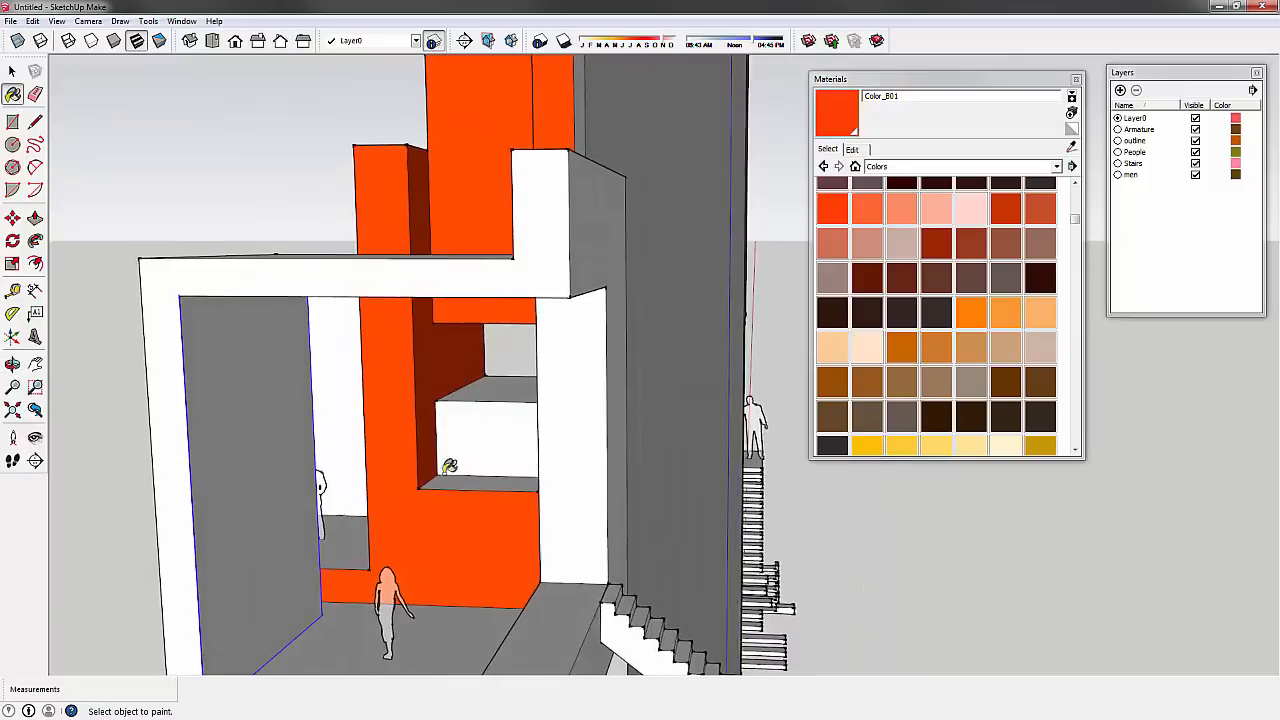
pyautogui.scroll(3, 450, 468)
pyautogui.scroll(-4, 465, 428)
pyautogui.moveTo(183, 311); pyautogui.dragTo(530, 305, button='middle')
pyautogui.moveTo(334, 340); pyautogui.dragTo(664, 208, button='middle')
pyautogui.scroll(2, 674, 337)
pyautogui.moveTo(674, 337); pyautogui.dragTo(629, 236, button='middle')
pyautogui.scroll(2, 648, 262)
pyautogui.click(655, 253)
pyautogui.scroll(1, 671, 271)
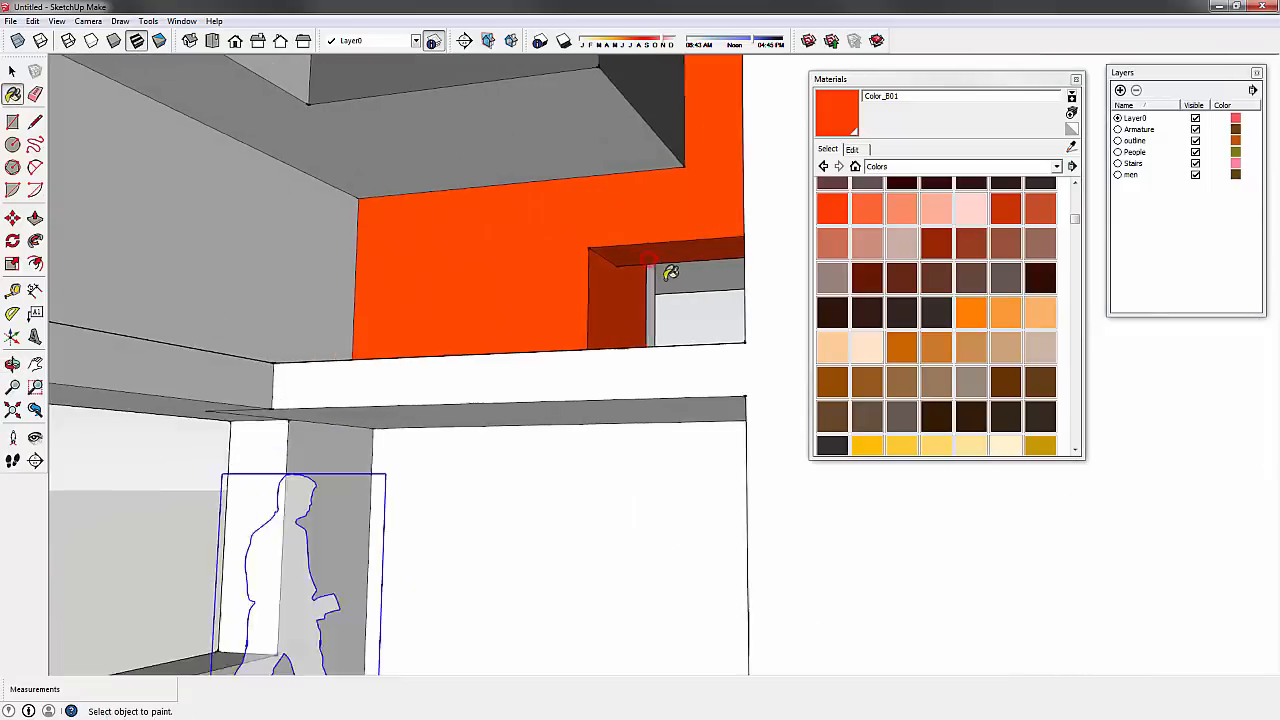
# - Inspect the orange wall and its opening from outside and from the platform side for unpainted faces
pyautogui.scroll(1, 672, 274)
pyautogui.scroll(-1, 677, 280)
pyautogui.scroll(-4, 677, 282)
pyautogui.moveTo(677, 284)
pyautogui.mouseDown(button='middle')
pyautogui.moveTo(520, 343)
pyautogui.moveTo(514, 312)
pyautogui.mouseUp(button='middle')
pyautogui.scroll(-3, 514, 312)
pyautogui.scroll(3, 514, 312)
pyautogui.moveTo(447, 380); pyautogui.dragTo(533, 157, button='middle')
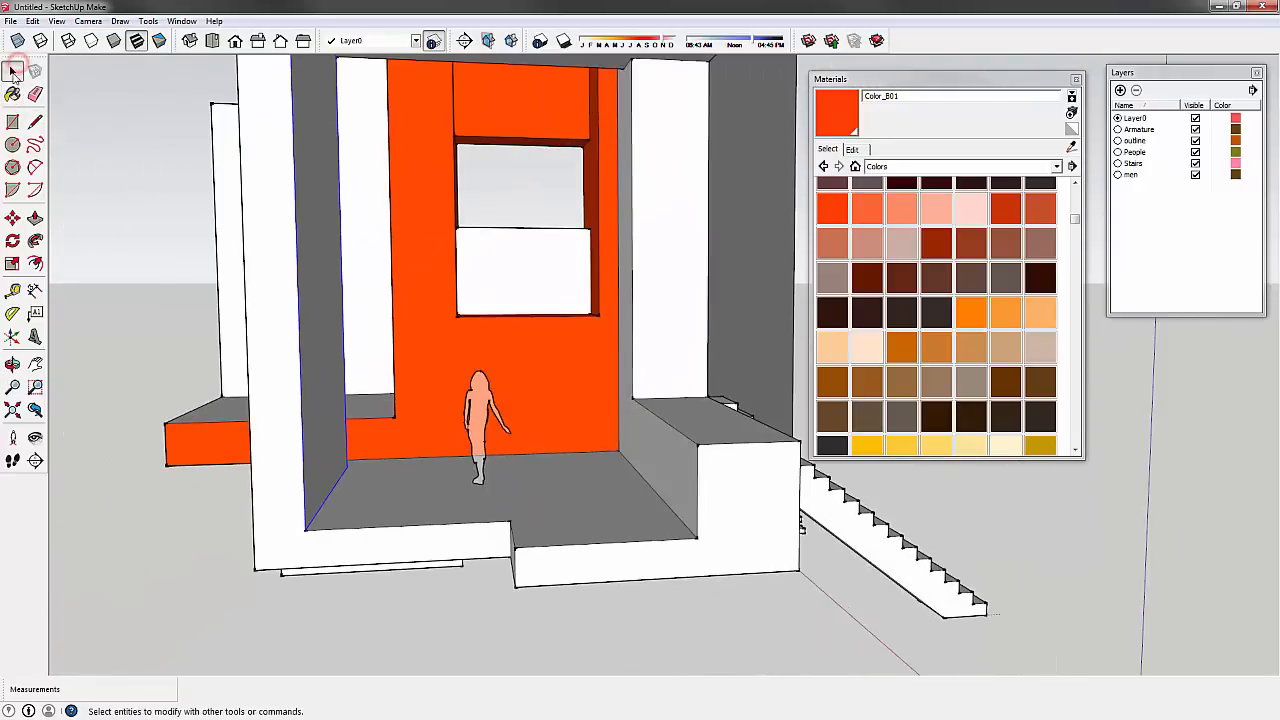
# - Draw a rectangle about 8' by 3' 4 13/16" on the orange wall directly below the window opening
pyautogui.click(14, 128)
pyautogui.moveTo(459, 306); pyautogui.dragTo(524, 430, button='middle')
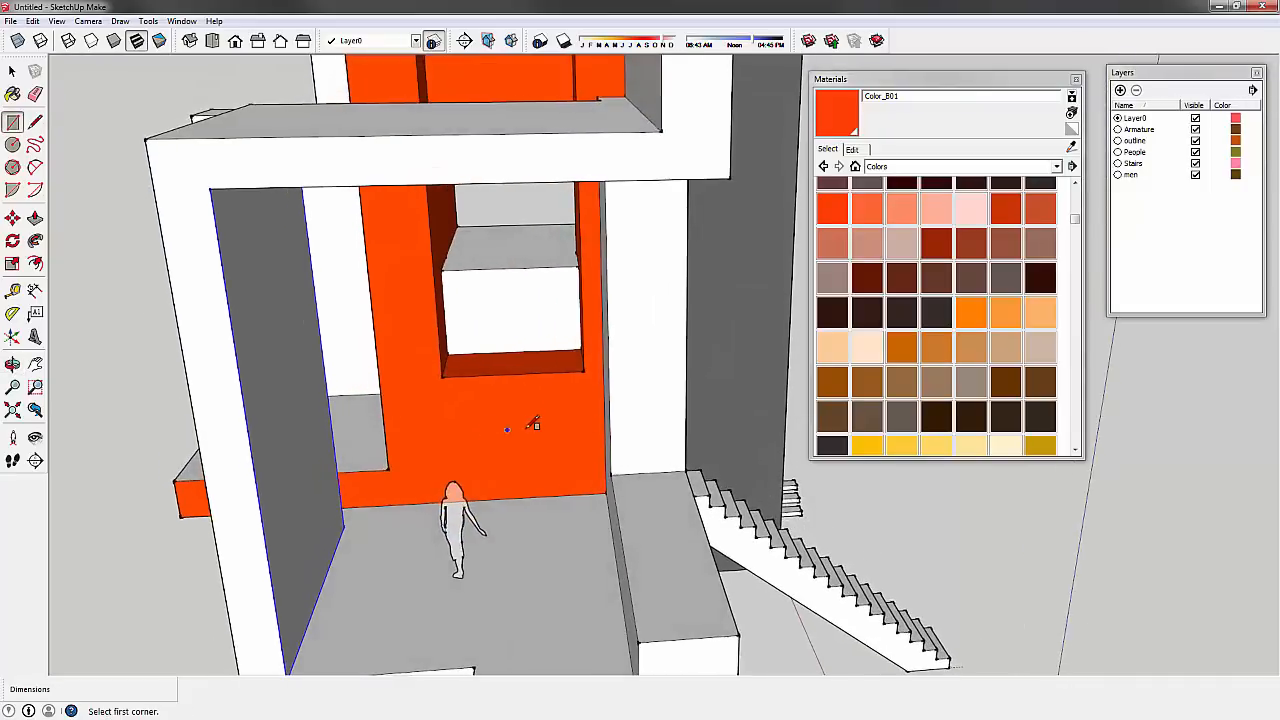
pyautogui.scroll(2, 524, 430)
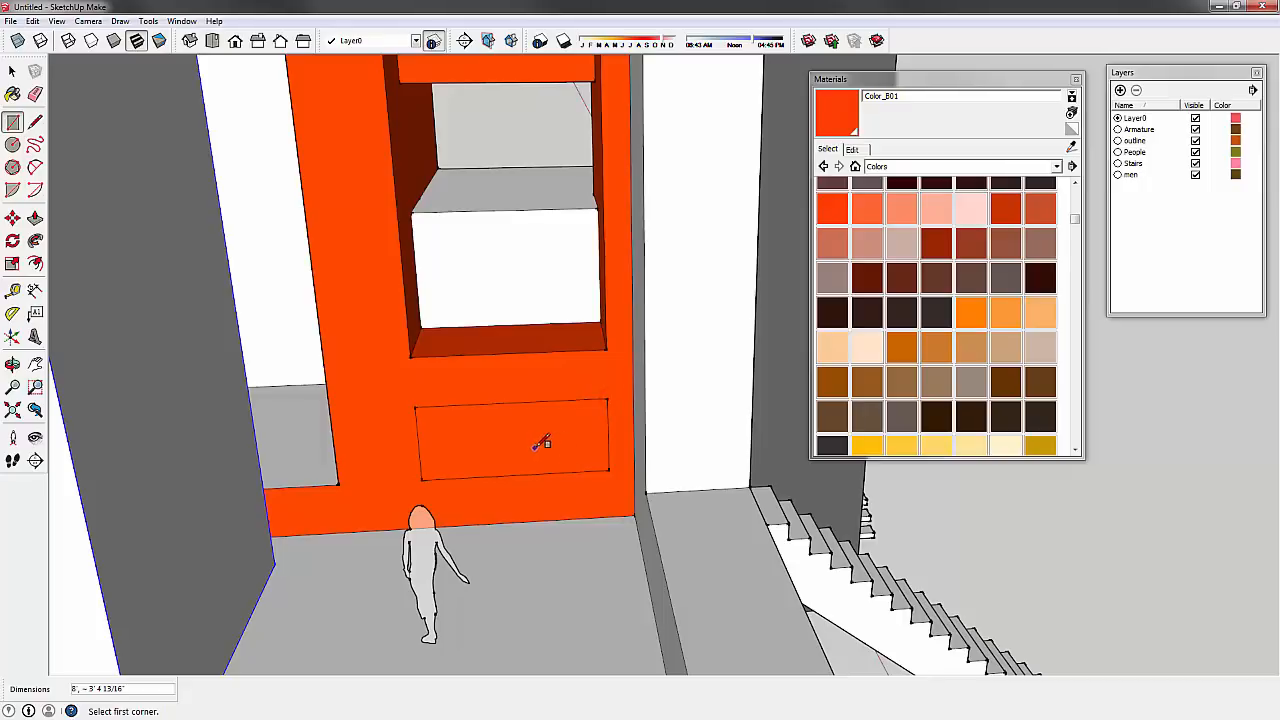
pyautogui.press('p')
pyautogui.moveTo(531, 443); pyautogui.dragTo(543, 509)
pyautogui.moveTo(543, 509)
pyautogui.mouseDown(button='middle')
pyautogui.moveTo(655, 355)
pyautogui.moveTo(457, 274)
pyautogui.moveTo(286, 429)
pyautogui.moveTo(334, 474)
pyautogui.moveTo(480, 486)
pyautogui.mouseUp(button='middle')
pyautogui.hotkey('ctrl', 'z')
# - Push the rectangle below the window opening into the orange wall to form a horizontal recess
pyautogui.scroll(5, 443, 380)
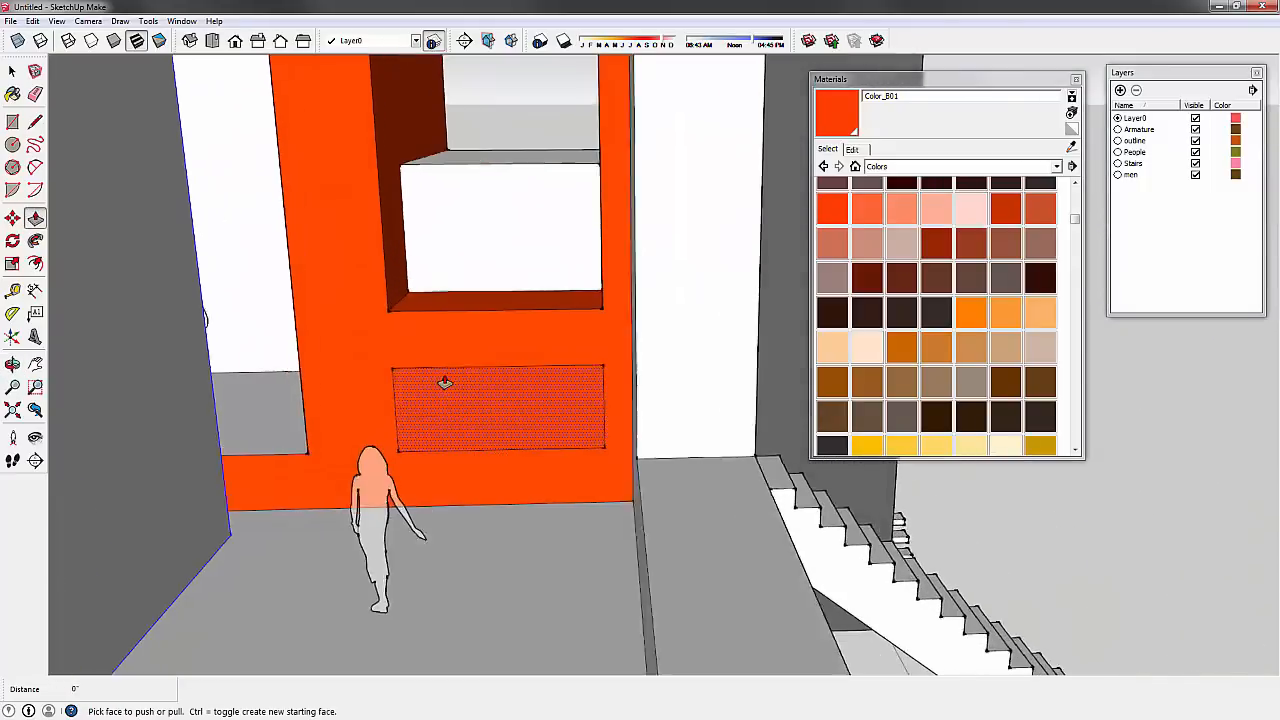
pyautogui.moveTo(449, 420); pyautogui.dragTo(394, 263)
pyautogui.scroll(-2, 453, 465)
pyautogui.scroll(-3, 453, 465)
pyautogui.moveTo(453, 465); pyautogui.dragTo(449, 426, button='middle')
pyautogui.scroll(-3, 449, 426)
pyautogui.click(15, 71)
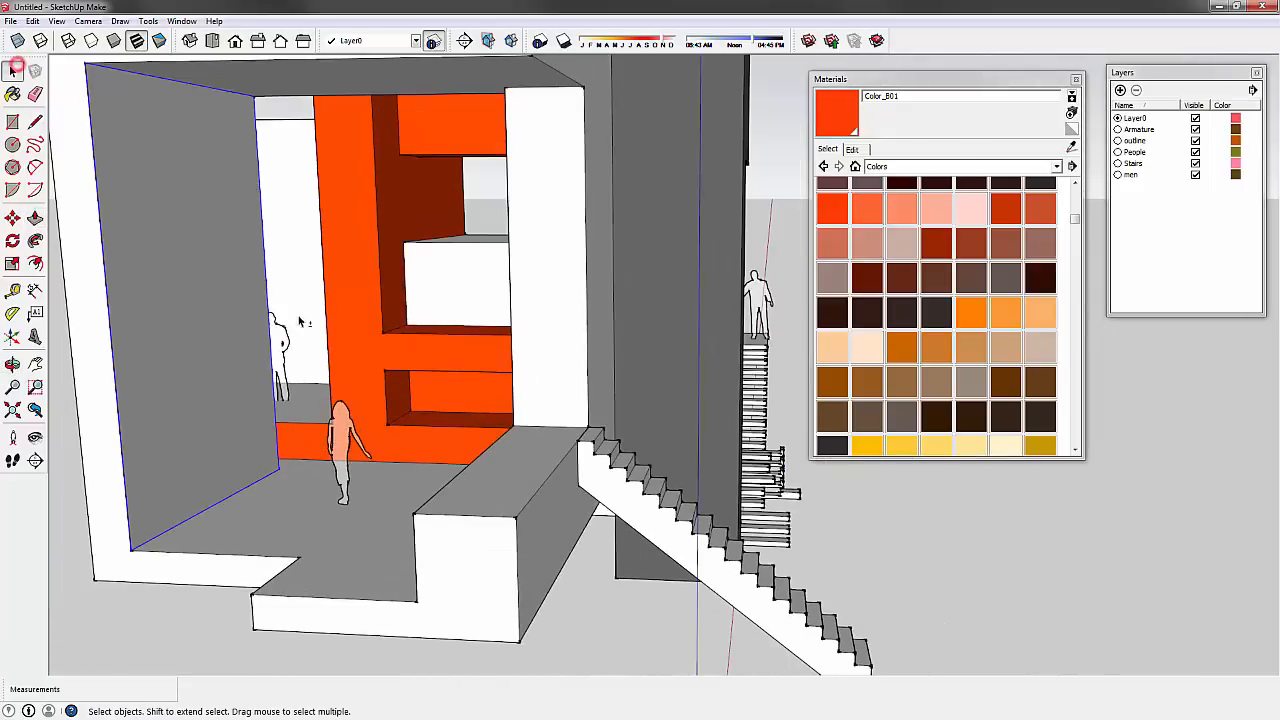
# - Paint the upper top face and the tall inner face of the stepped wall around the small platform with Color_B01
pyautogui.keyDown('shift'); pyautogui.moveTo(374, 252); pyautogui.dragTo(440, 250, button='middle'); pyautogui.keyUp('shift')
pyautogui.scroll(-3, 440, 250)
pyautogui.moveTo(427, 309); pyautogui.dragTo(552, 299, button='middle')
pyautogui.scroll(1, 500, 302)
pyautogui.scroll(-1, 460, 296)
pyautogui.scroll(-1, 552, 299)
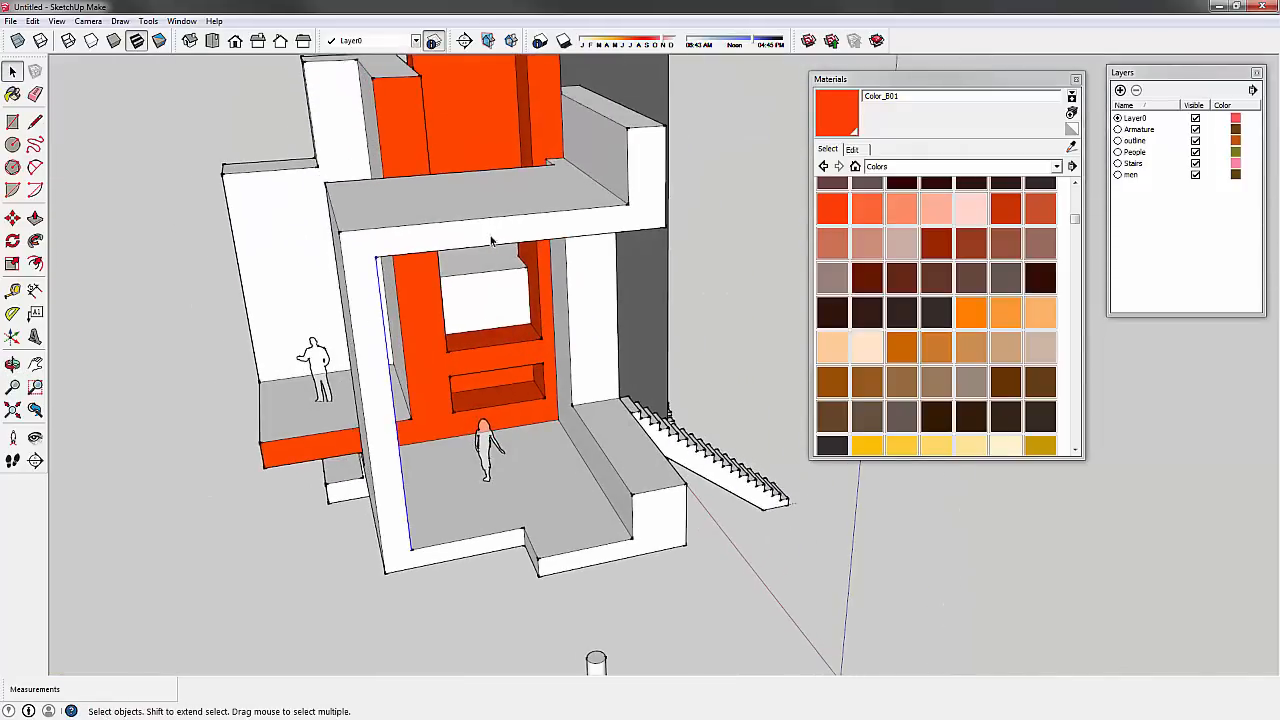
pyautogui.moveTo(491, 241); pyautogui.dragTo(795, 202, button='middle')
pyautogui.scroll(1, 464, 299)
pyautogui.scroll(-1, 464, 299)
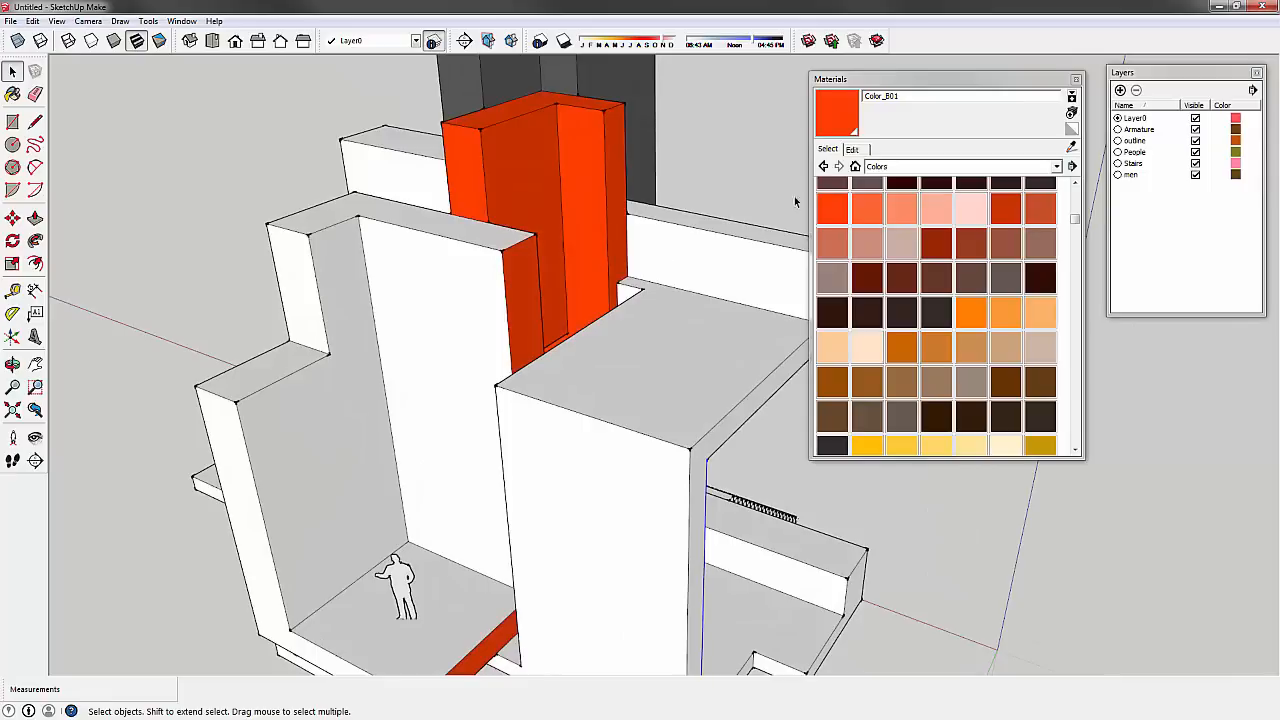
pyautogui.click(840, 121)
pyautogui.click(445, 289)
pyautogui.click(381, 207)
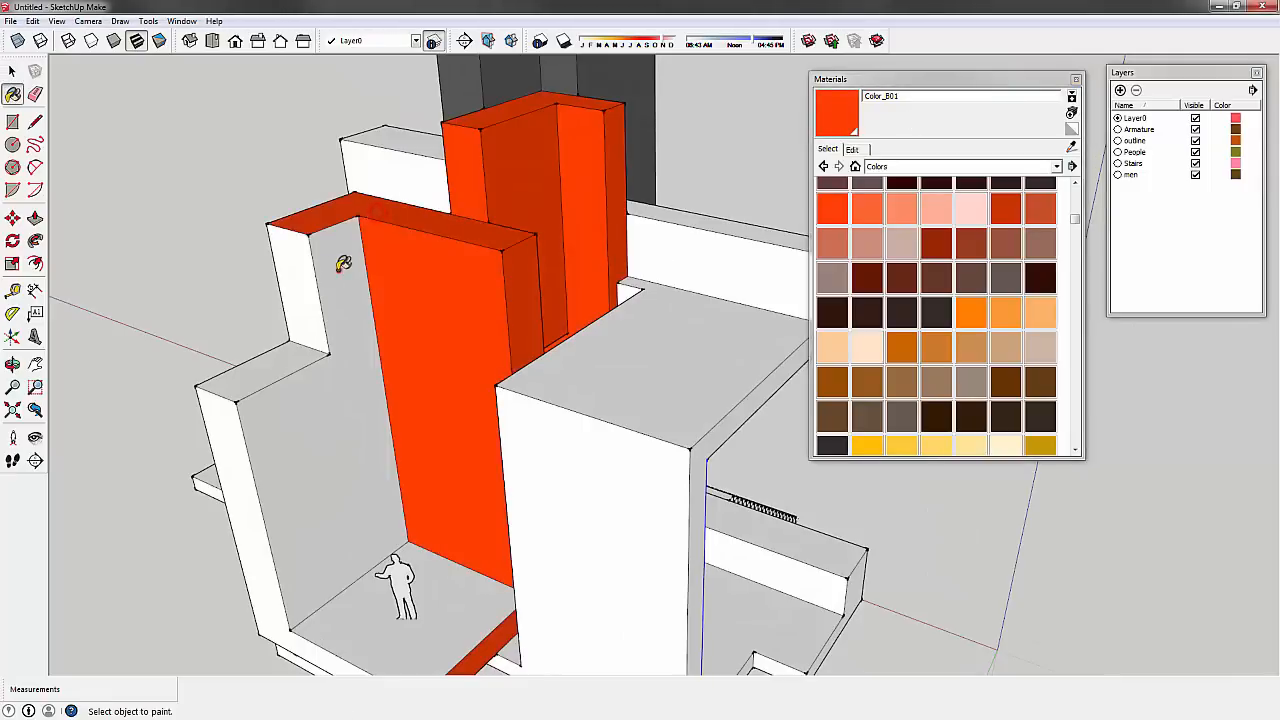
# - Paint the stepped wall's inner side face, lower top face, front end faces and platform floor with Color_B01
pyautogui.click(337, 286)
pyautogui.moveTo(337, 286)
pyautogui.mouseDown(button='middle')
pyautogui.moveTo(529, 323)
pyautogui.moveTo(360, 380)
pyautogui.mouseUp(button='middle')
pyautogui.click(357, 382)
pyautogui.click(338, 442)
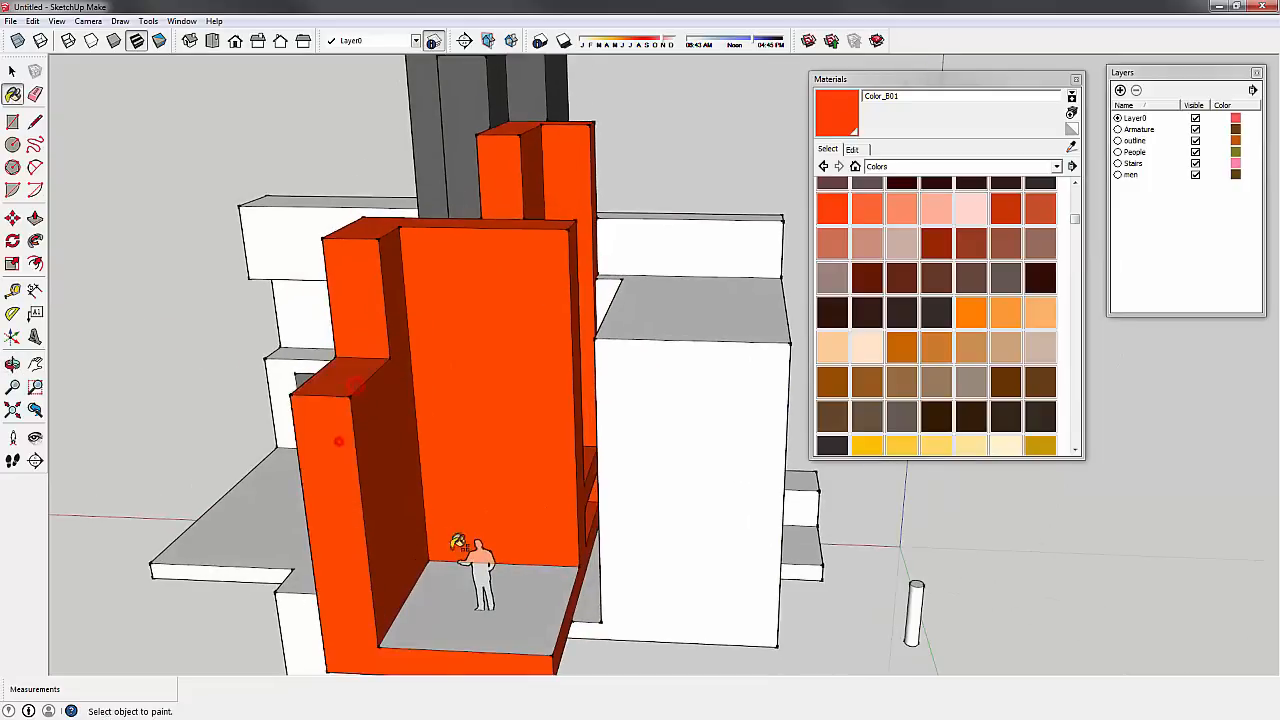
pyautogui.keyDown('shift'); pyautogui.moveTo(457, 542); pyautogui.dragTo(423, 337, button='middle'); pyautogui.keyUp('shift')
pyautogui.scroll(1, 414, 362)
pyautogui.click(411, 411)
# - Paint the stepped wall's outer face, the adjoining L-shaped ledge and the inner side-wall faces above and below it with Color_B01
pyautogui.moveTo(309, 375); pyautogui.dragTo(686, 337, button='middle')
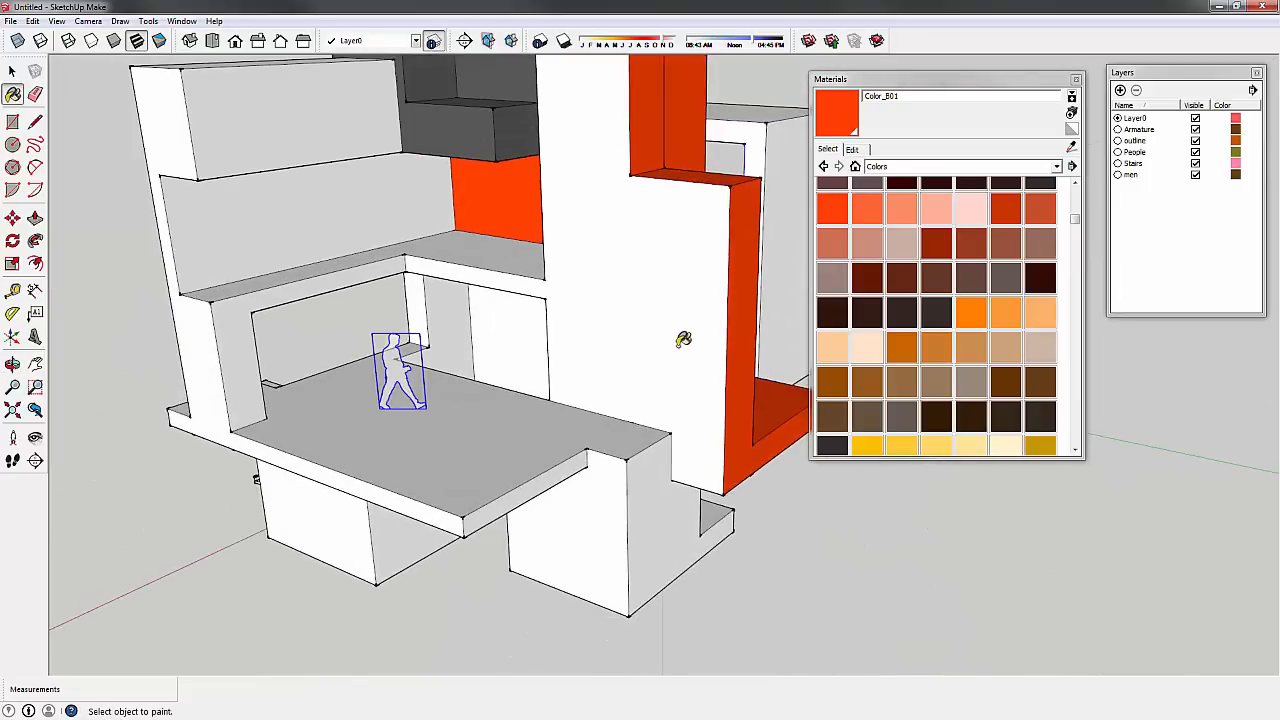
pyautogui.click(686, 337)
pyautogui.moveTo(603, 300)
pyautogui.mouseDown(button='middle')
pyautogui.moveTo(597, 437)
pyautogui.moveTo(606, 400)
pyautogui.moveTo(506, 357)
pyautogui.mouseUp(button='middle')
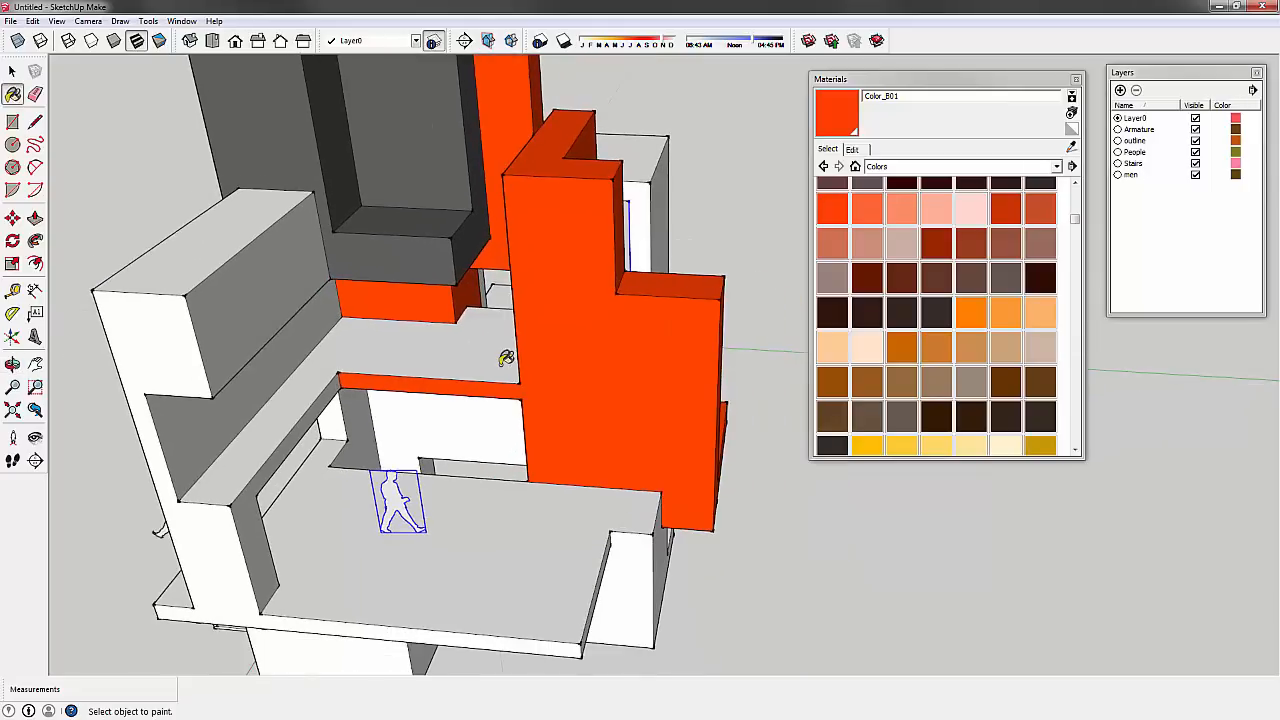
pyautogui.click(500, 365)
pyautogui.click(251, 523)
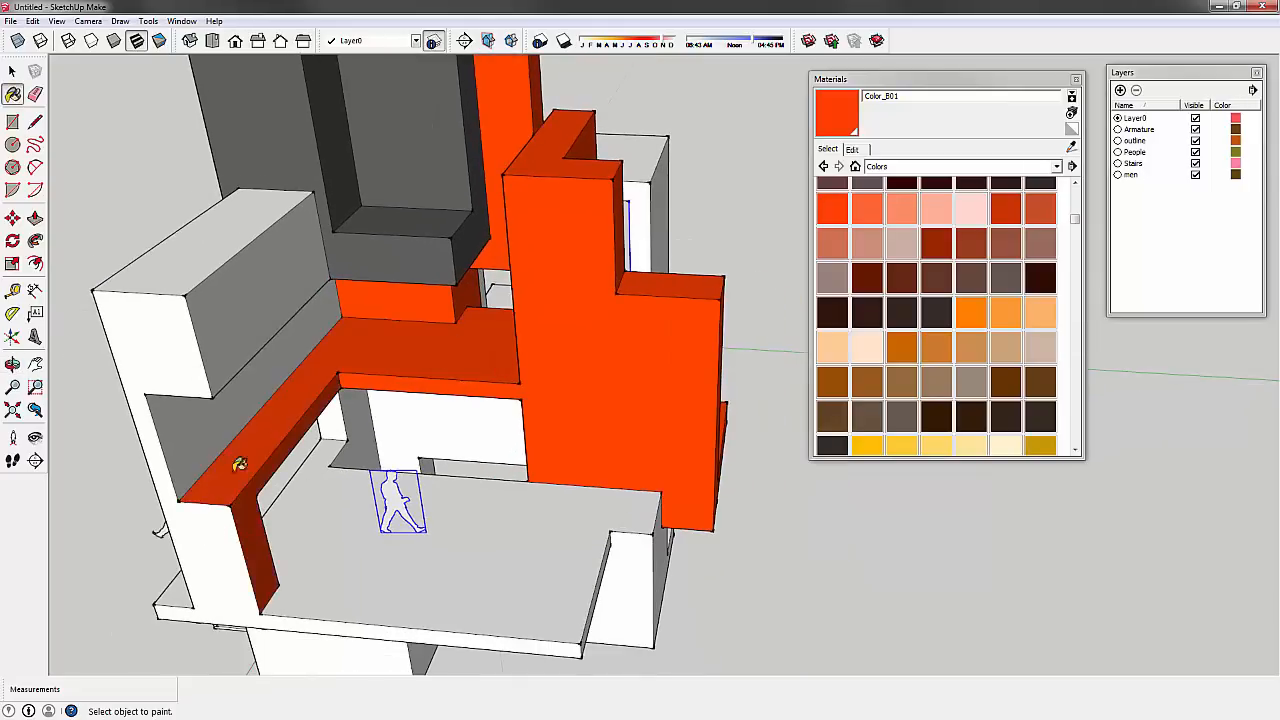
pyautogui.moveTo(240, 465); pyautogui.dragTo(286, 214, button='middle')
pyautogui.click(285, 224)
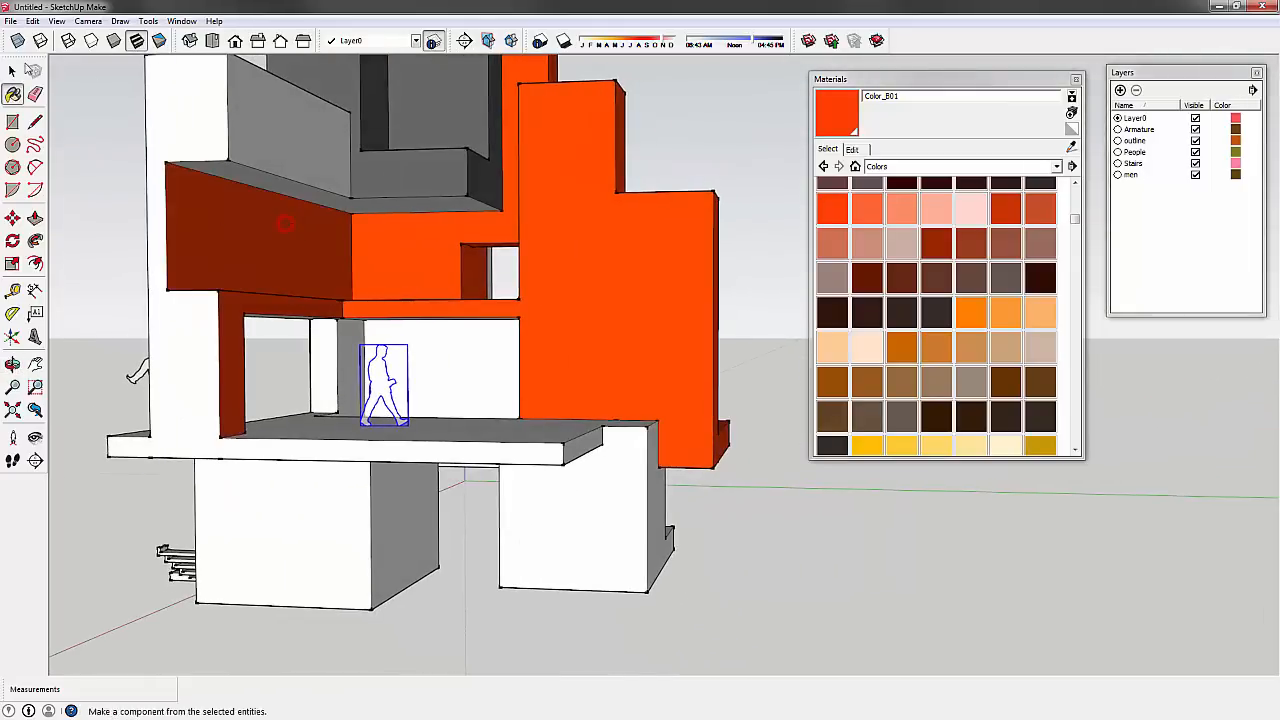
pyautogui.click(14, 72)
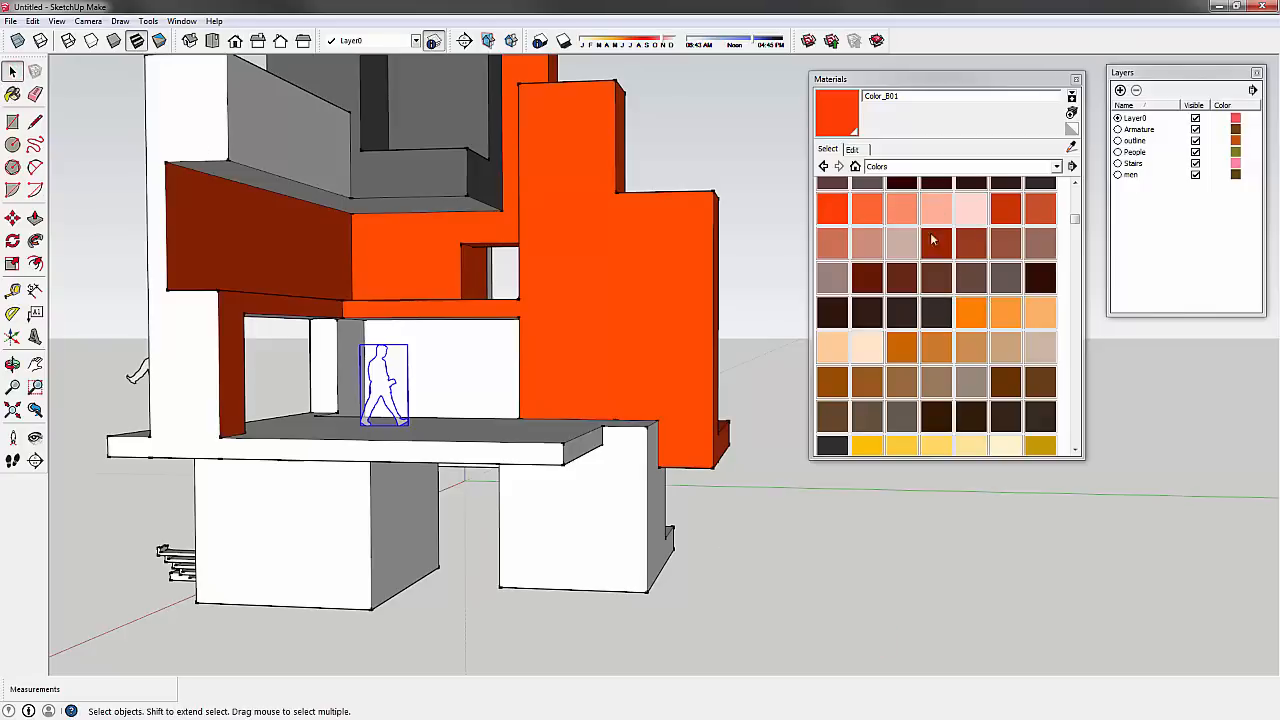
# - Browse the Geometric Tiles and Stone material collections, and open the Wood collection
pyautogui.click(925, 167)
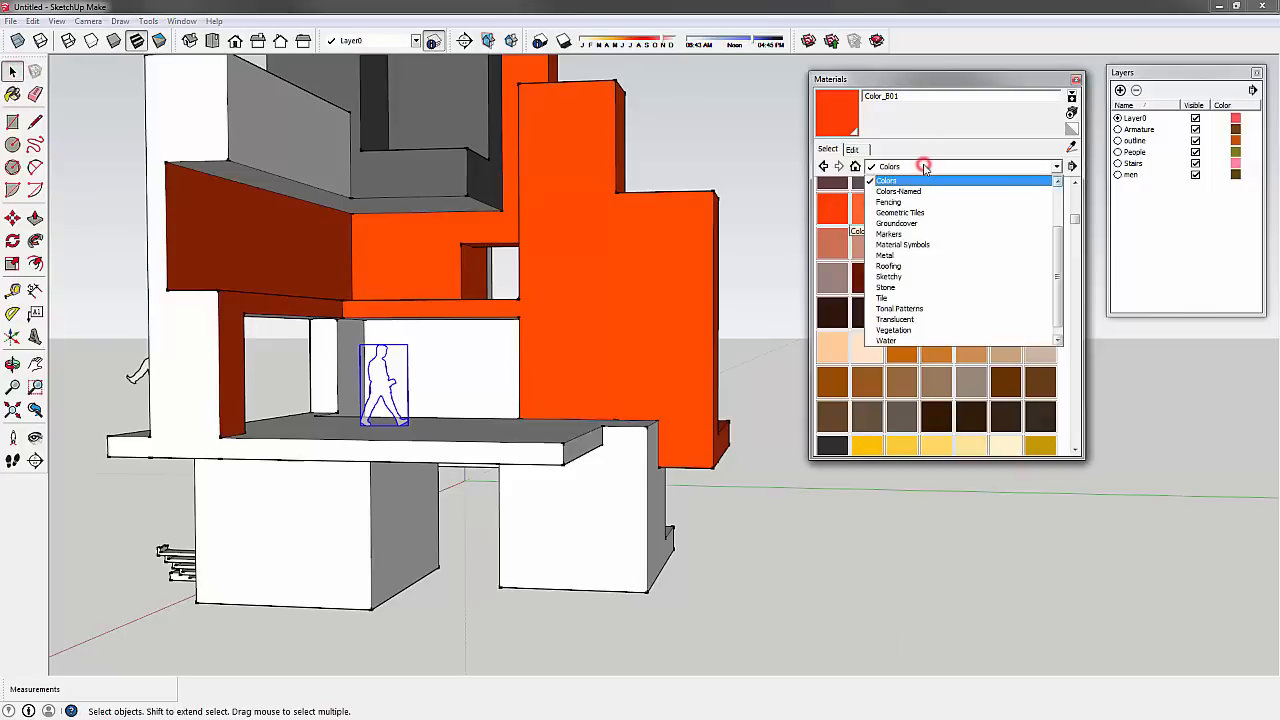
pyautogui.click(900, 212)
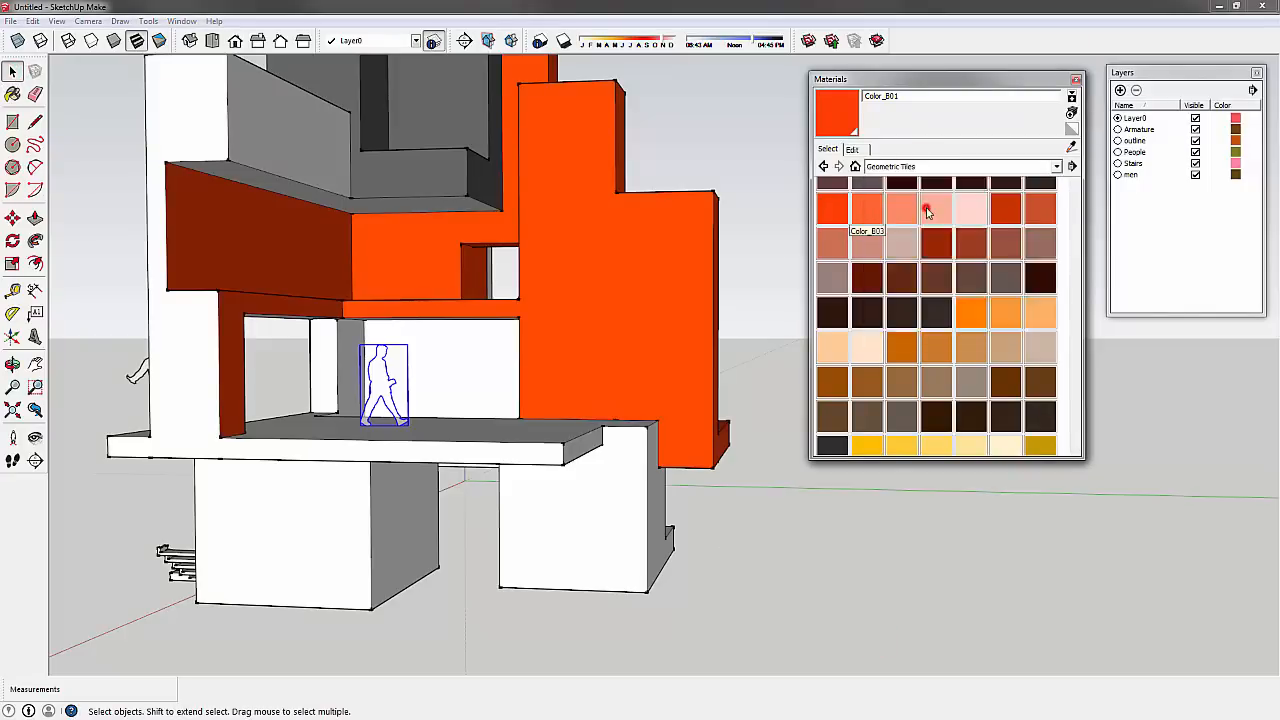
pyautogui.click(1006, 165)
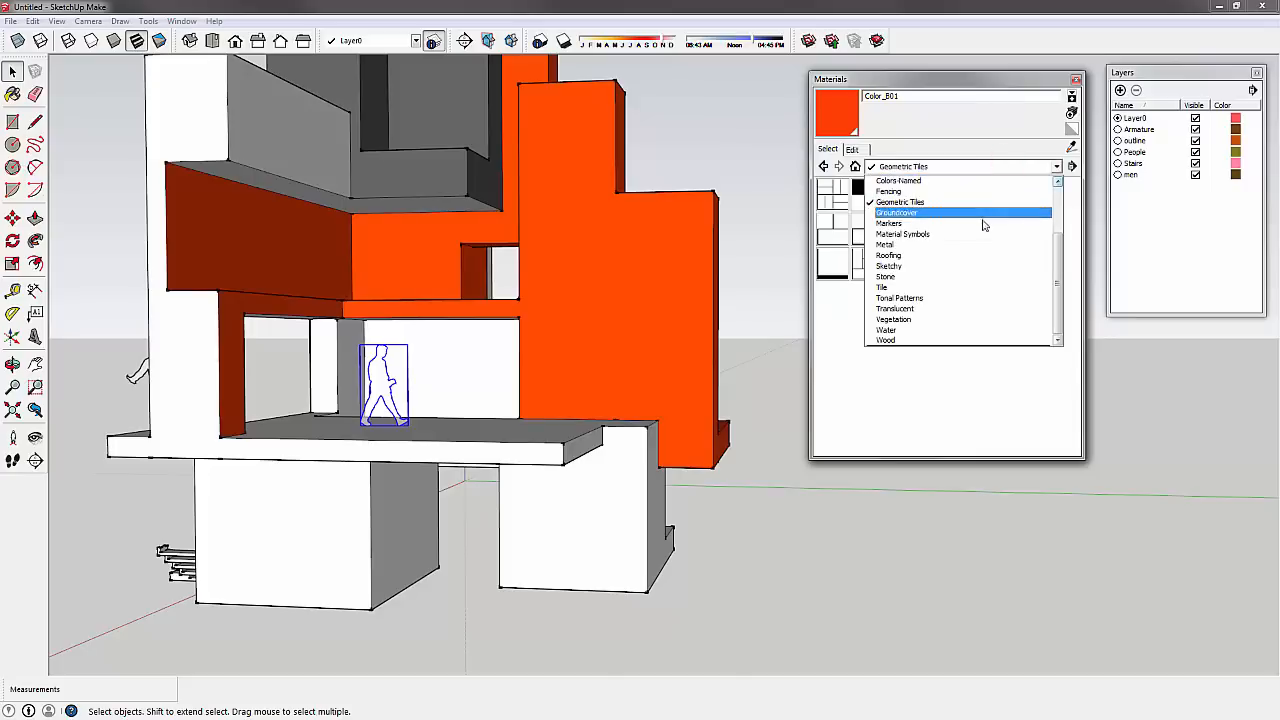
pyautogui.click(950, 277)
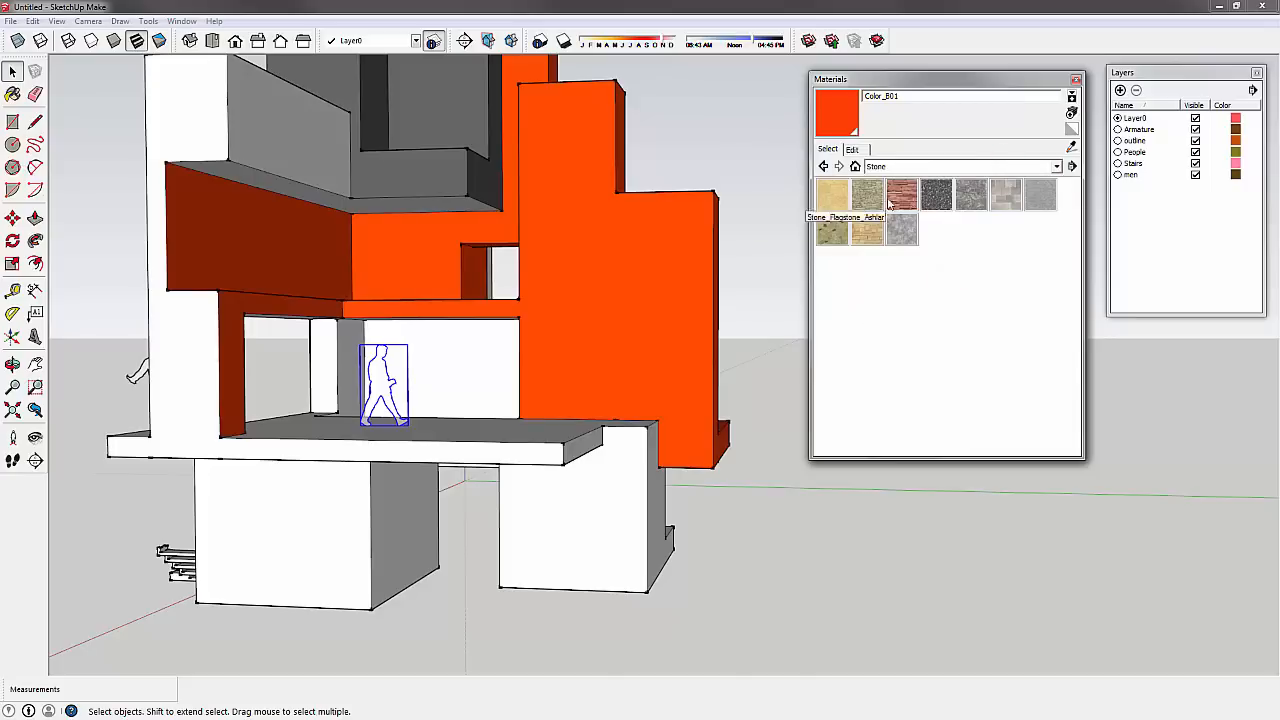
pyautogui.click(929, 168)
pyautogui.click(983, 167)
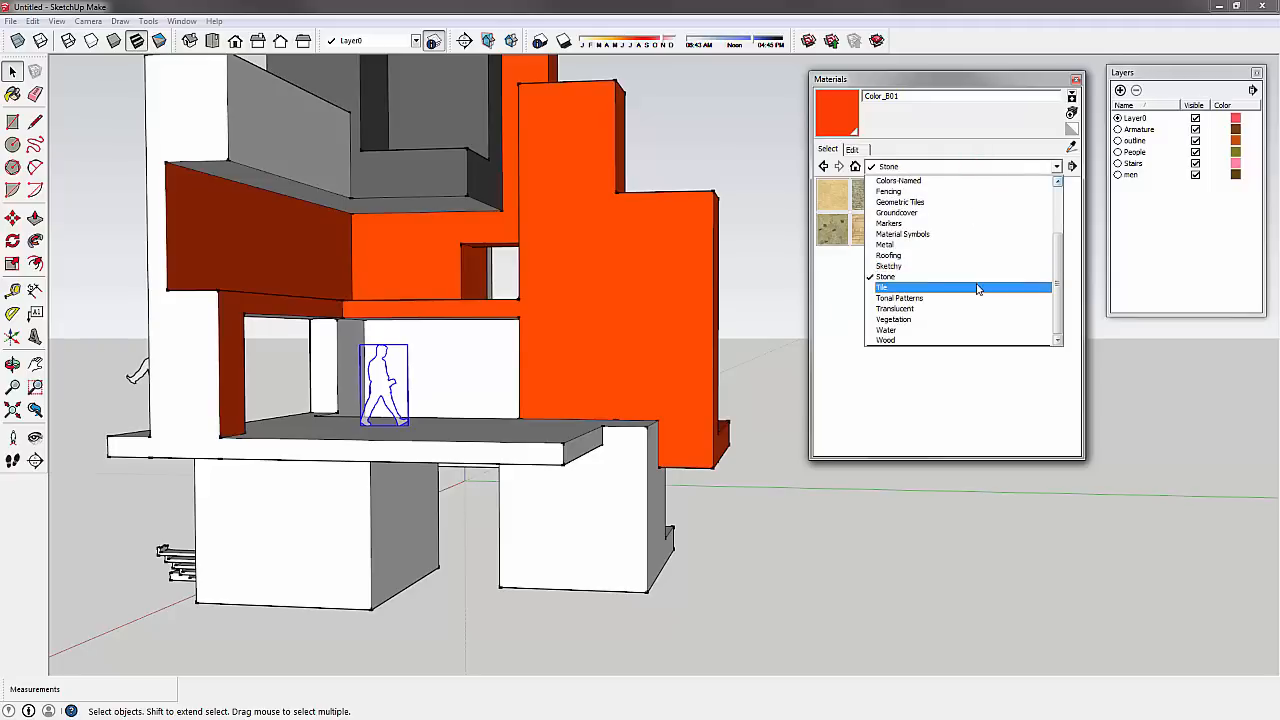
pyautogui.click(951, 341)
# - Paint the large white wall face with the window opening beside the dark tower with Wood_Floor_Light
pyautogui.click(826, 193)
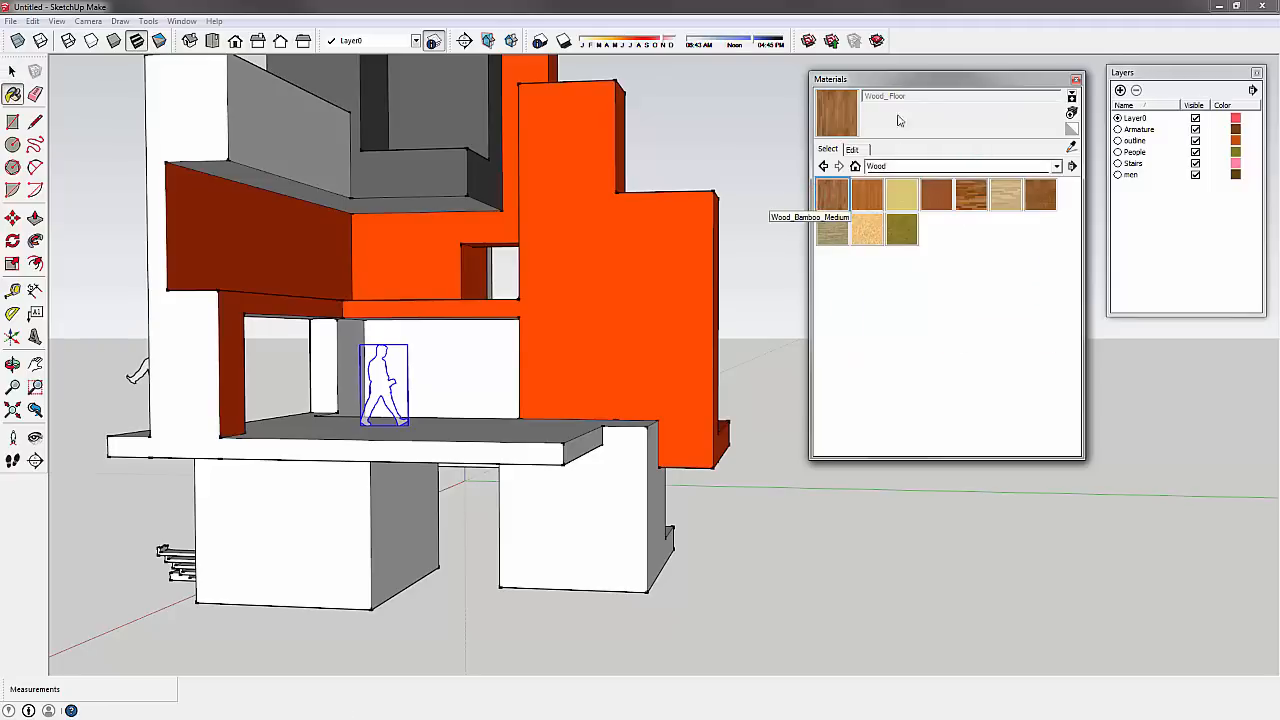
pyautogui.click(965, 195)
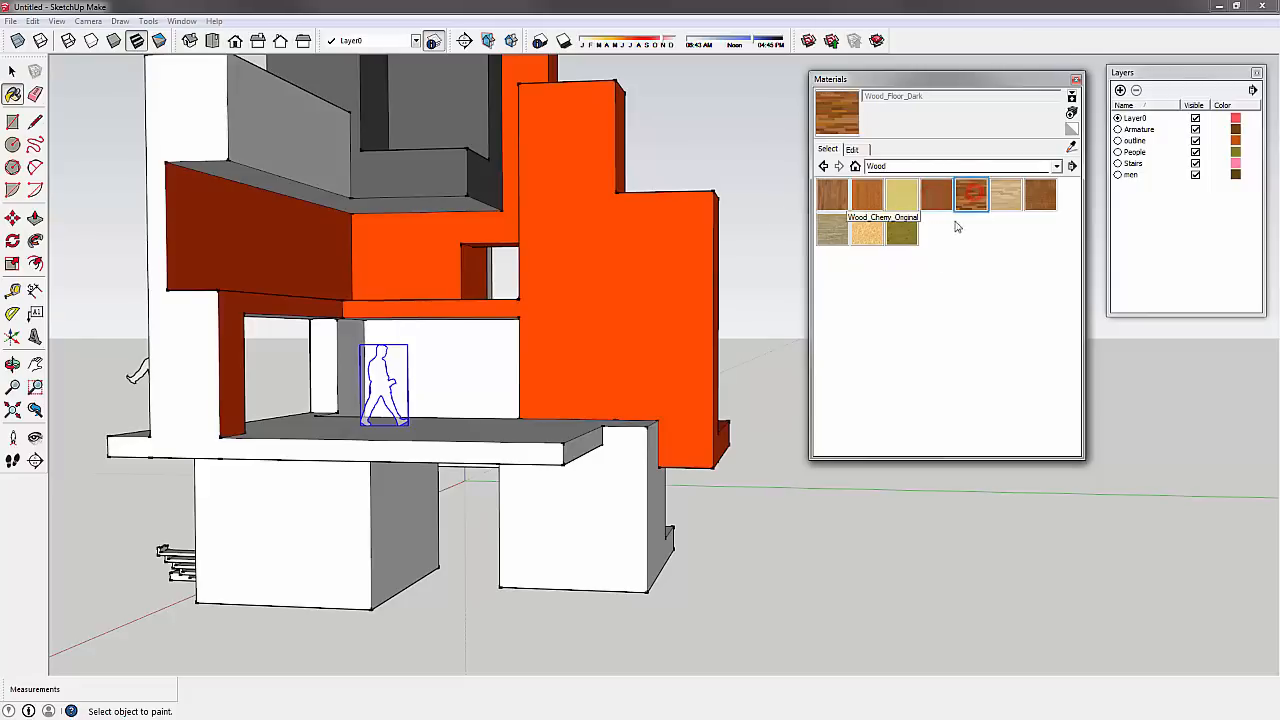
pyautogui.click(867, 198)
pyautogui.click(829, 235)
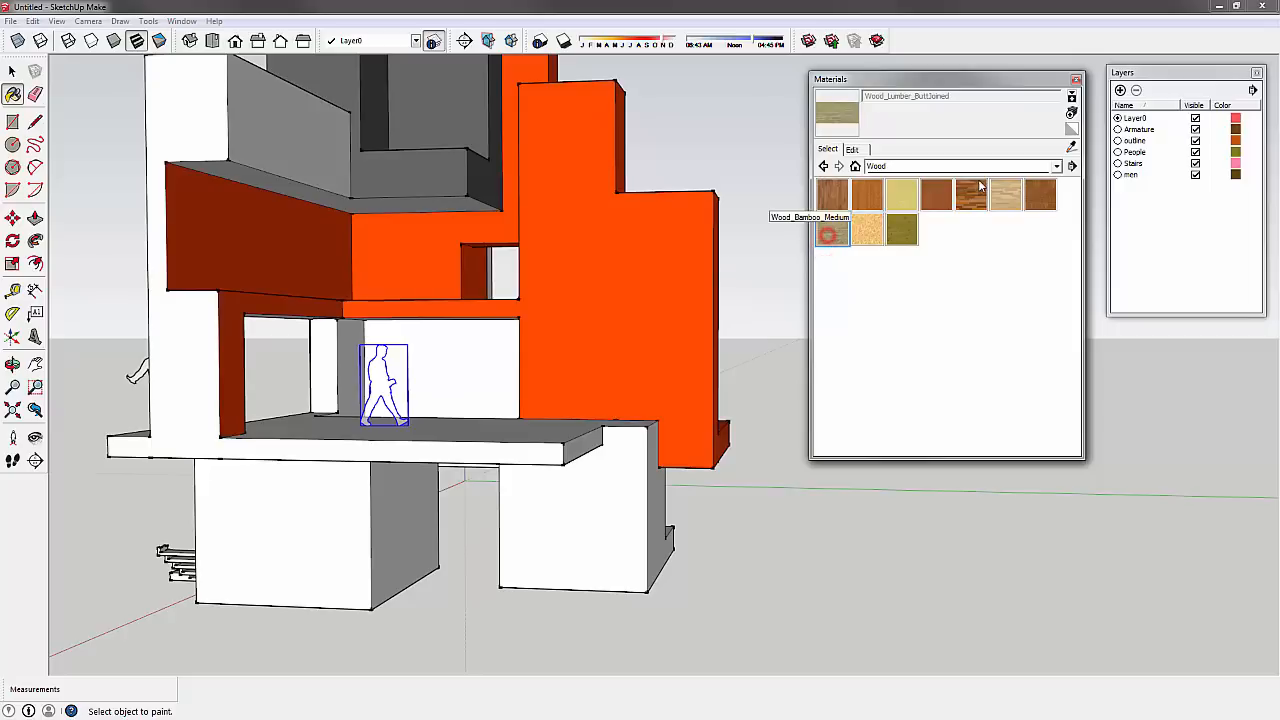
pyautogui.click(1005, 197)
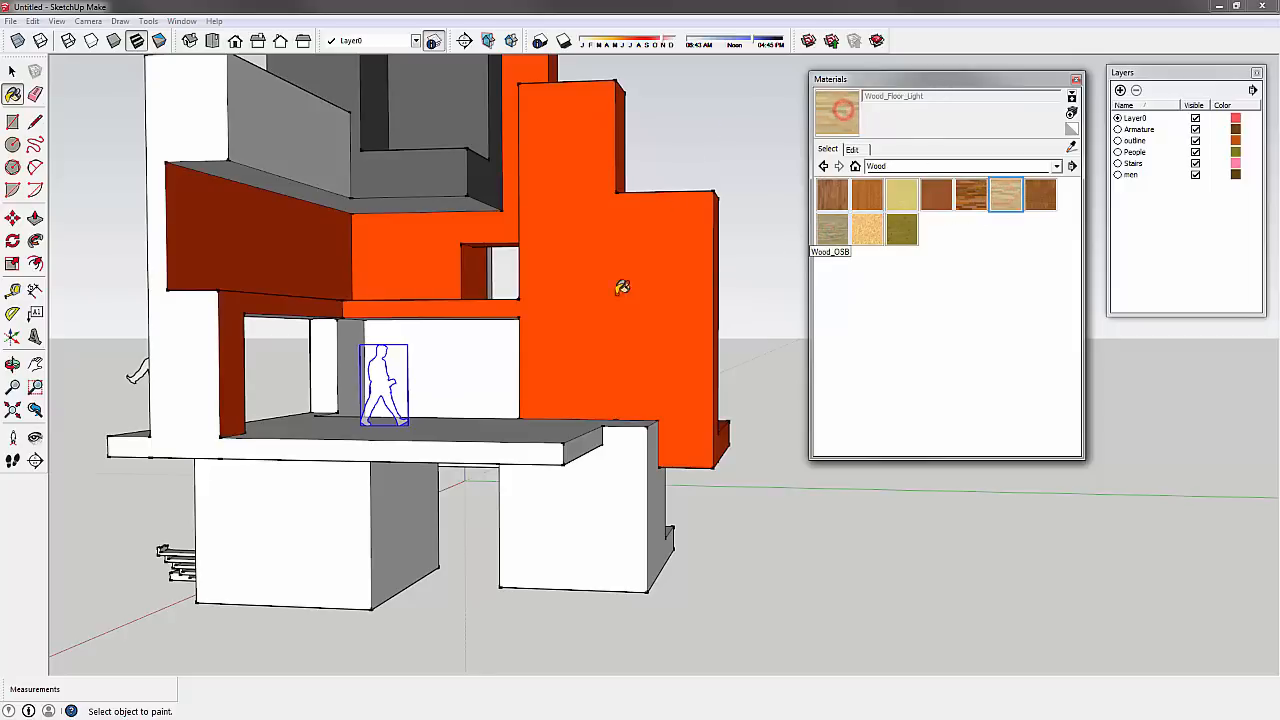
pyautogui.moveTo(400, 392); pyautogui.dragTo(488, 286, button='middle')
pyautogui.scroll(-3, 488, 286)
pyautogui.moveTo(289, 326)
pyautogui.mouseDown(button='middle')
pyautogui.moveTo(641, 356)
pyautogui.moveTo(457, 391)
pyautogui.moveTo(629, 280)
pyautogui.moveTo(529, 285)
pyautogui.mouseUp(button='middle')
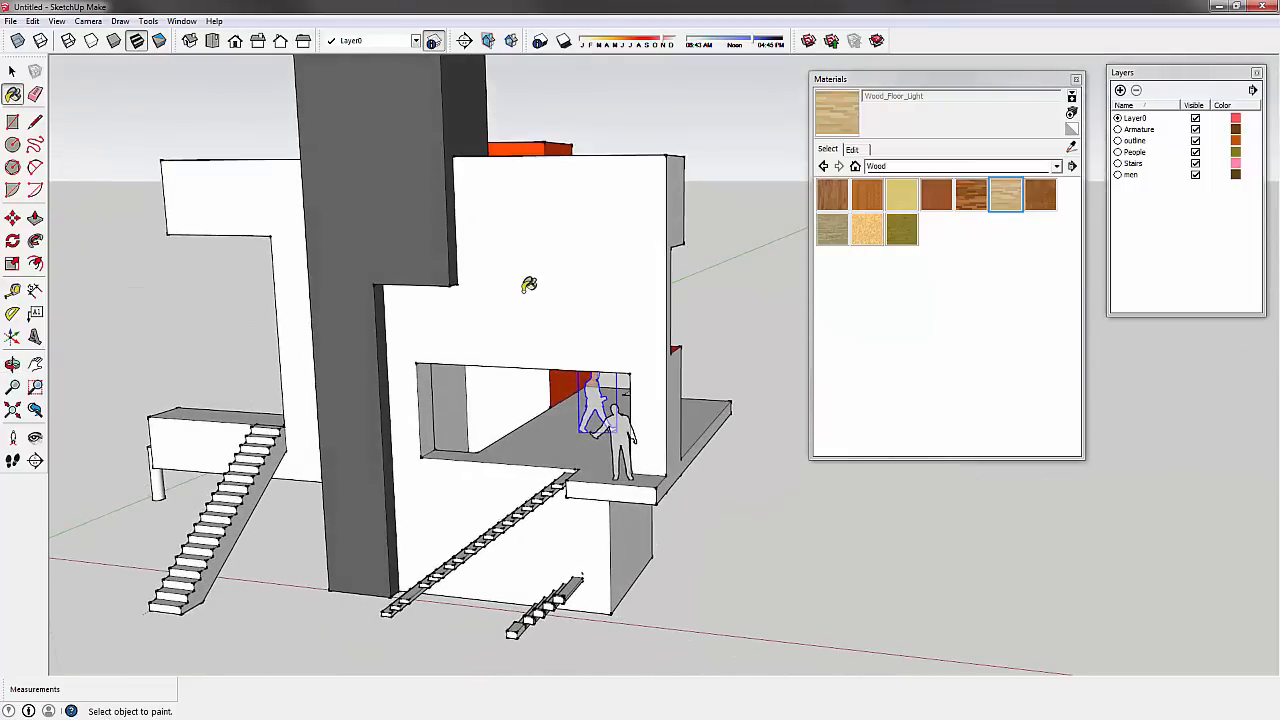
pyautogui.click(527, 288)
pyautogui.press('space')
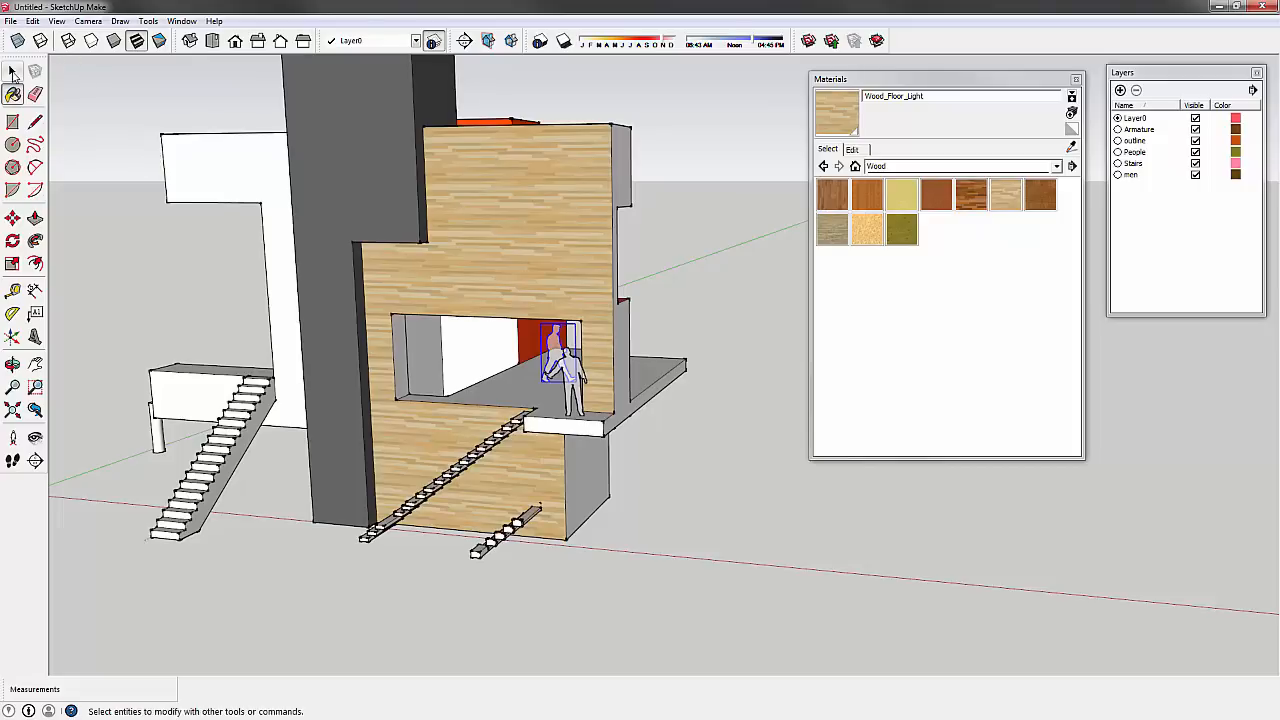
pyautogui.click(740, 294)
pyautogui.click(554, 247)
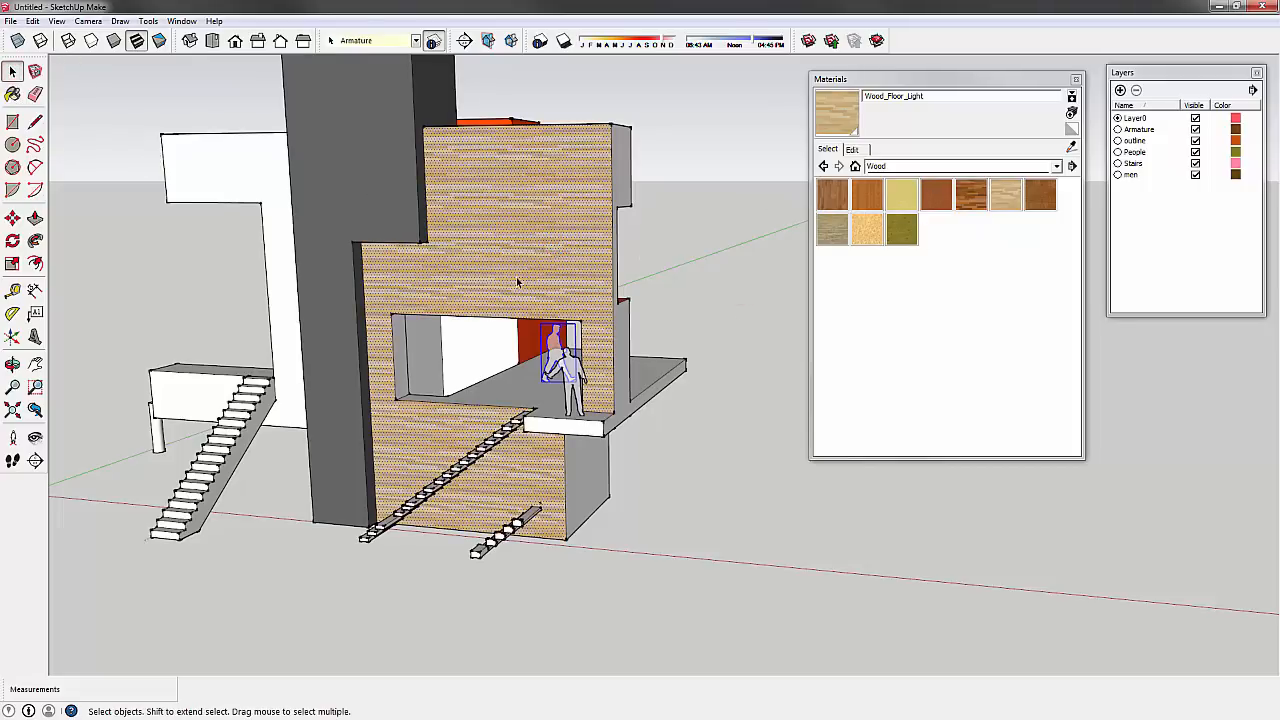
pyautogui.moveTo(517, 283)
pyautogui.mouseDown(button='middle')
pyautogui.moveTo(466, 280)
pyautogui.moveTo(446, 251)
pyautogui.moveTo(458, 218)
pyautogui.mouseUp(button='middle')
pyautogui.rightClick(449, 190)
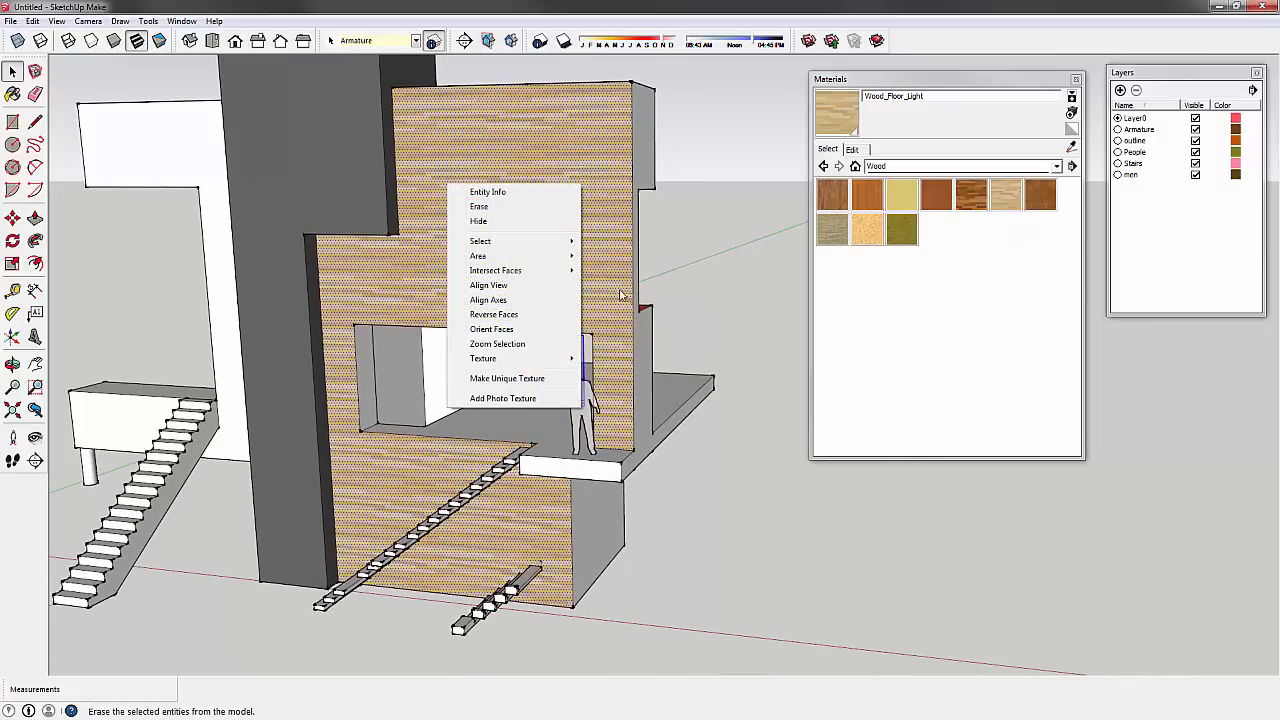
pyautogui.click(725, 208)
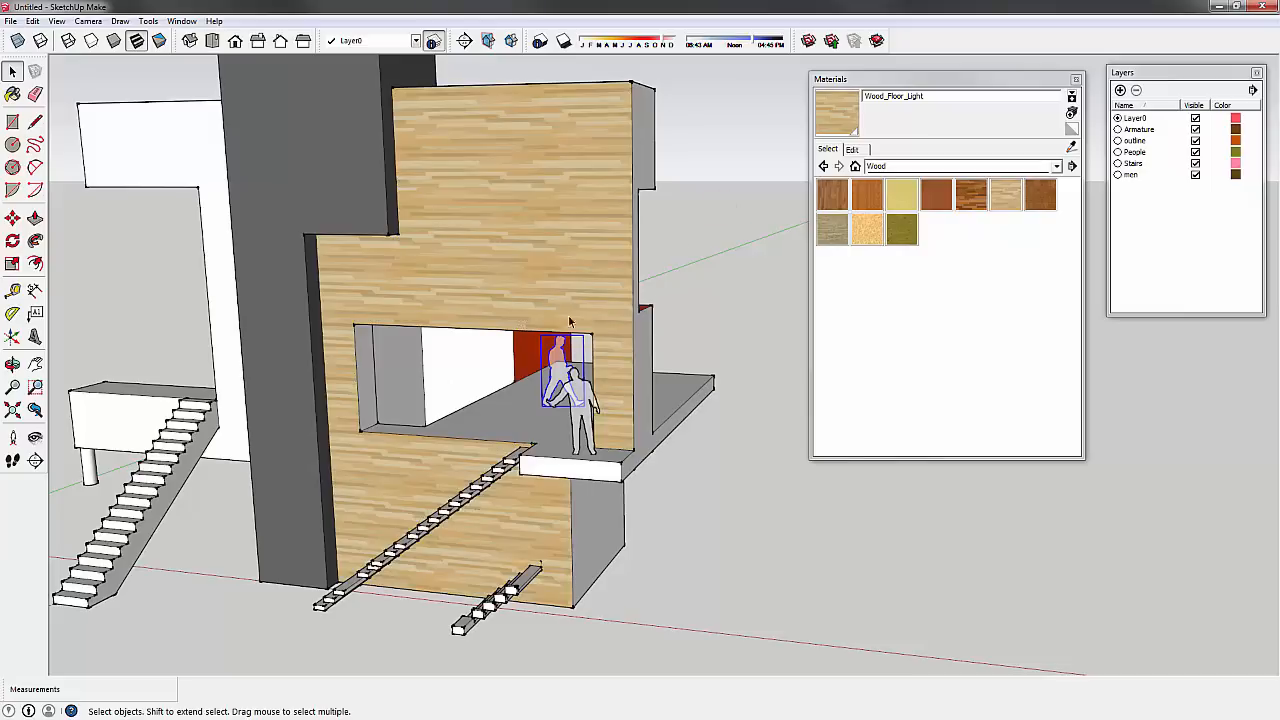
# - Start positioning the wood texture on the wall face and shift it toward the wall's lower part
pyautogui.click(485, 267)
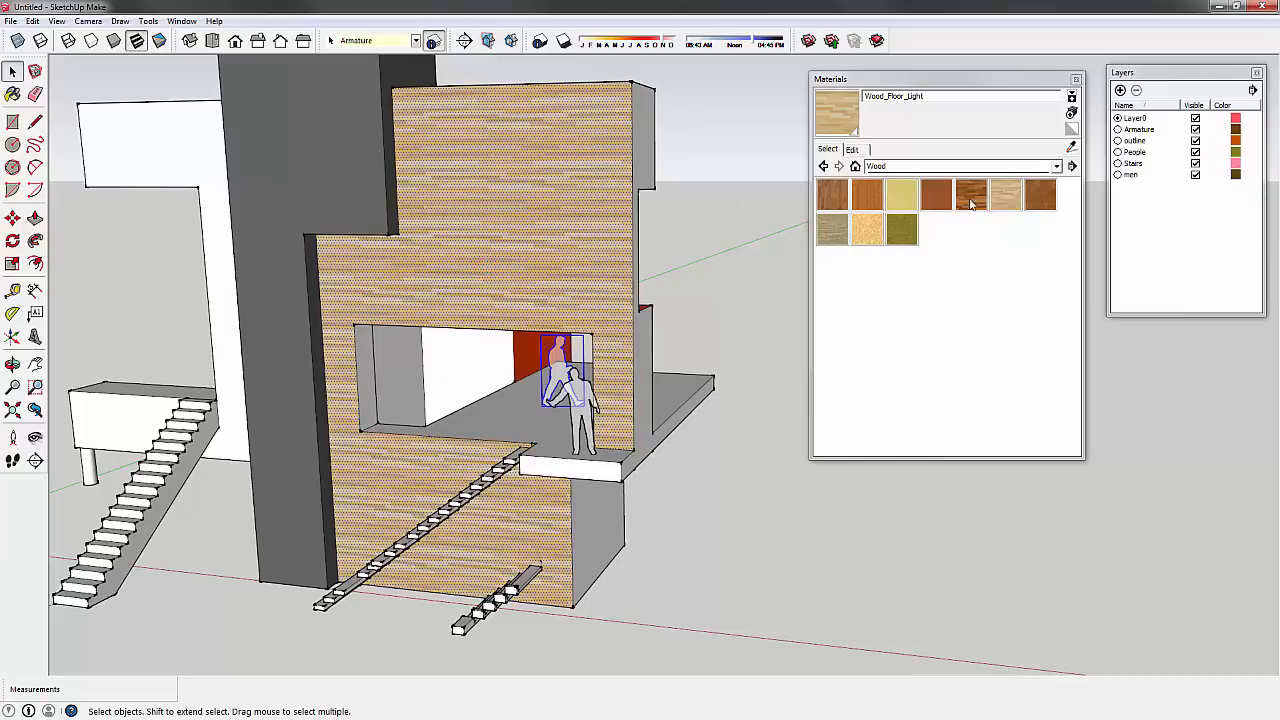
pyautogui.rightClick(457, 226)
pyautogui.moveTo(541, 397)
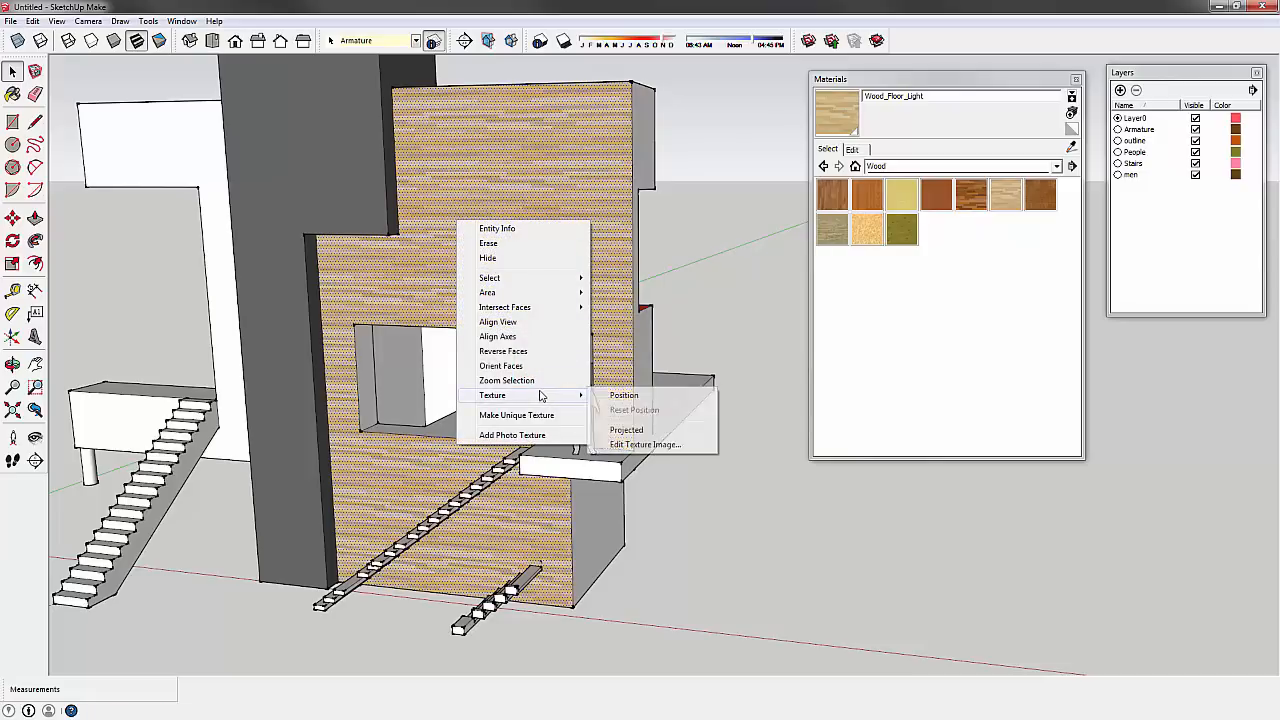
pyautogui.click(624, 396)
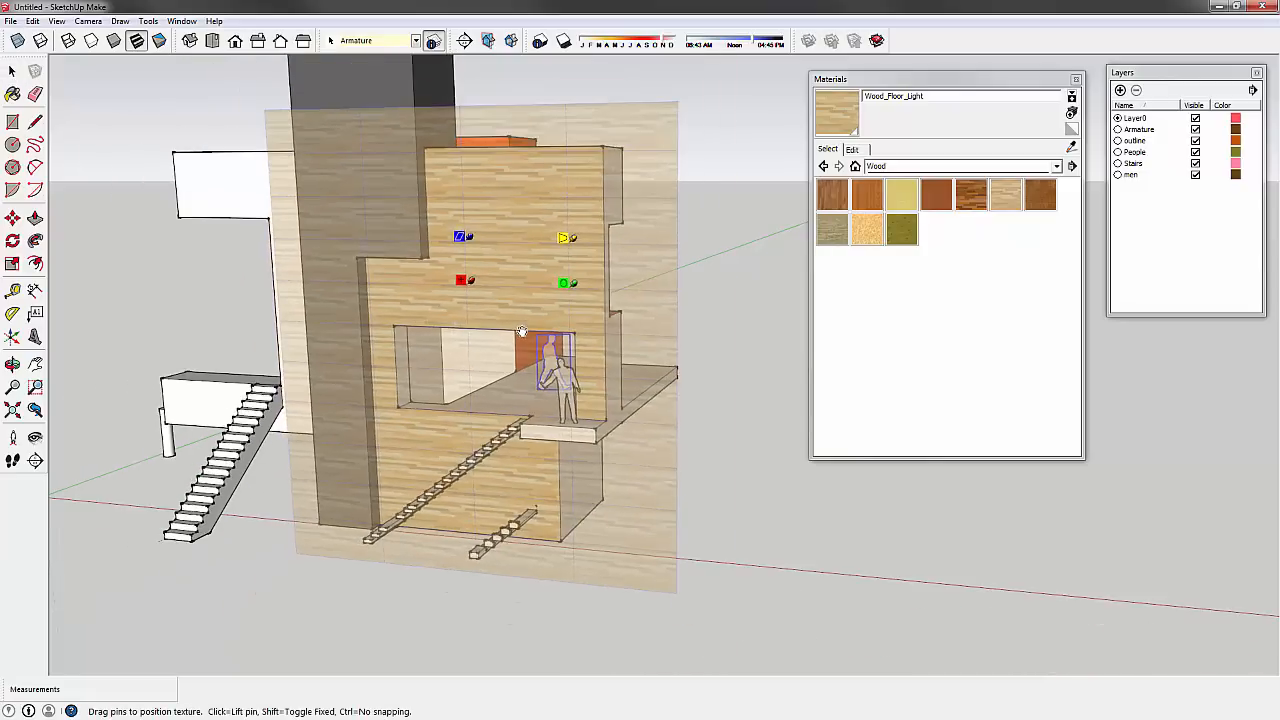
pyautogui.scroll(2, 521, 331)
pyautogui.moveTo(503, 247); pyautogui.dragTo(367, 489)
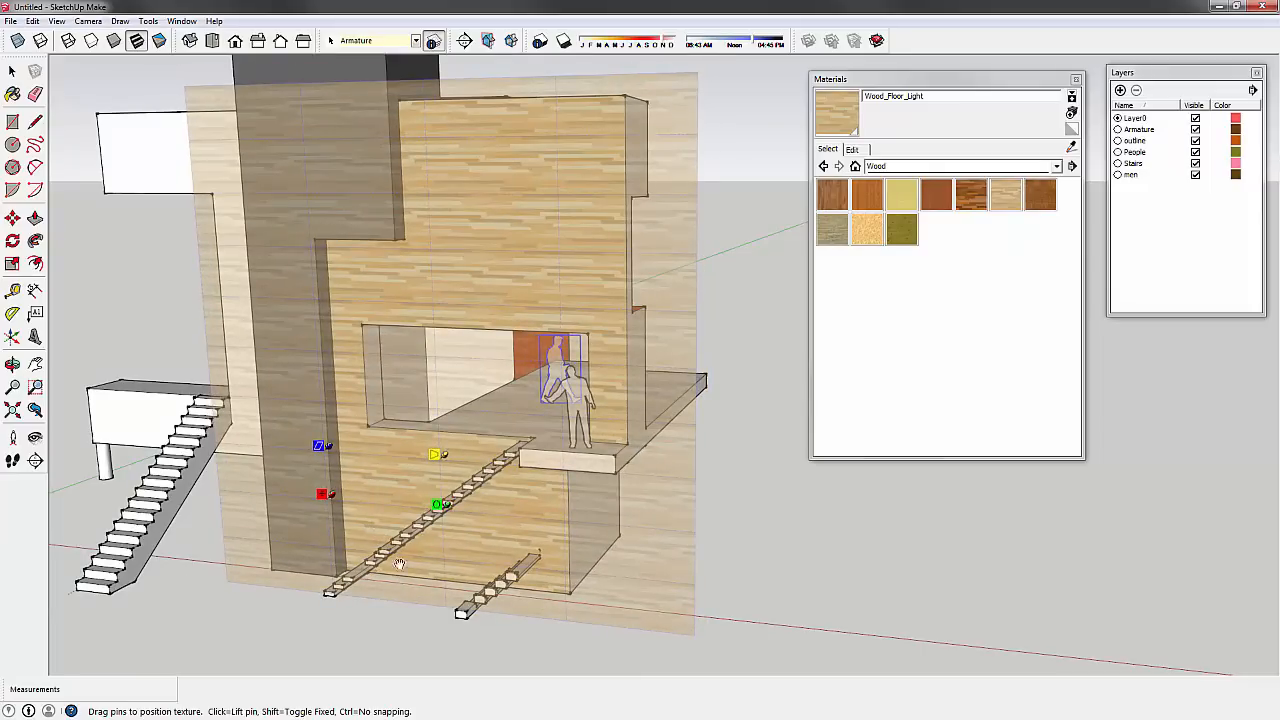
pyautogui.moveTo(378, 497); pyautogui.dragTo(430, 494)
# - Move the wood texture so its red pin sits at the window opening's upper corner nearest the tower
pyautogui.scroll(2, 430, 494)
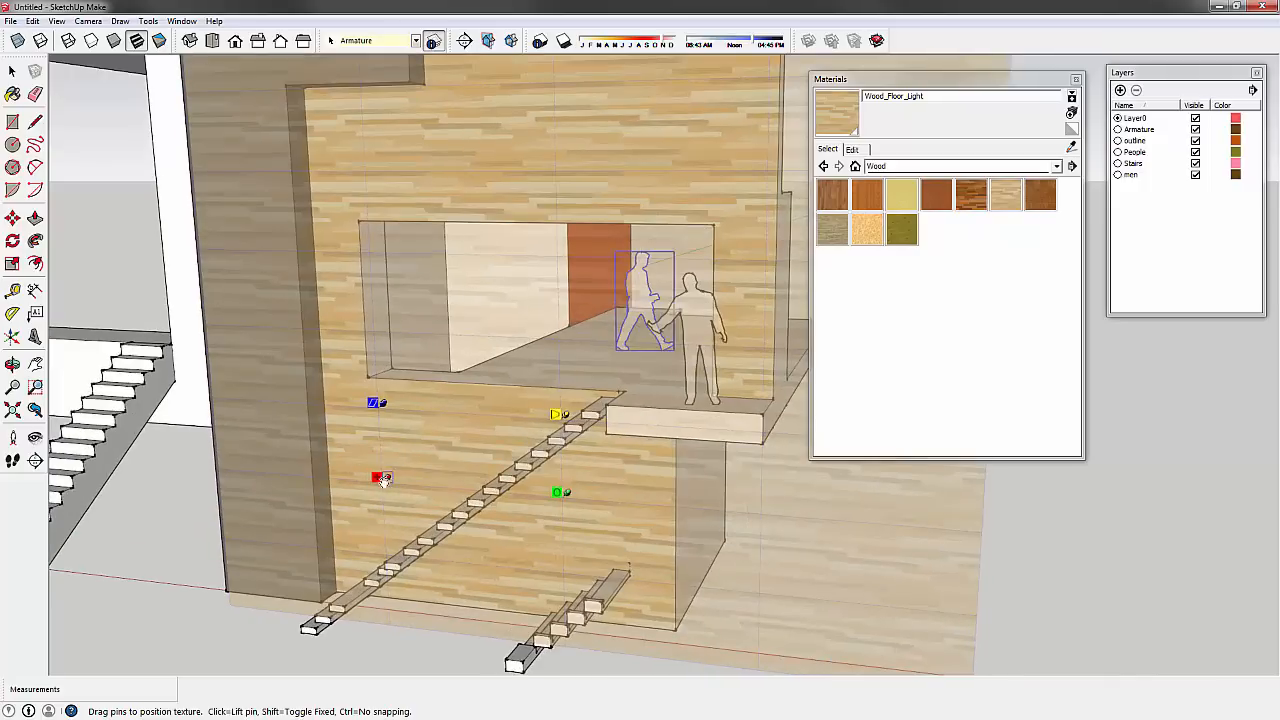
pyautogui.moveTo(382, 478); pyautogui.dragTo(367, 374)
pyautogui.moveTo(376, 300); pyautogui.dragTo(361, 217)
# - Rotate the wood texture about its red pin with the green pin so the planks slope diagonally upward
pyautogui.scroll(-2, 458, 418)
pyautogui.scroll(2, 475, 134)
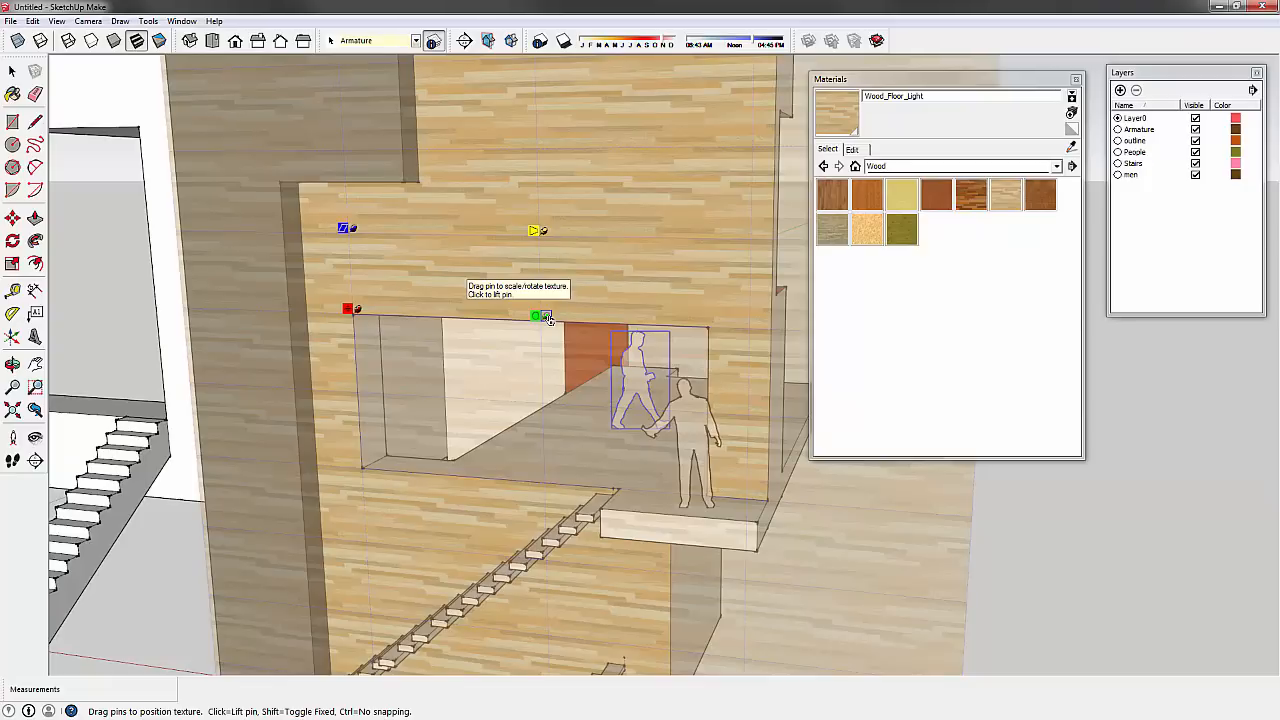
pyautogui.scroll(-2, 547, 318)
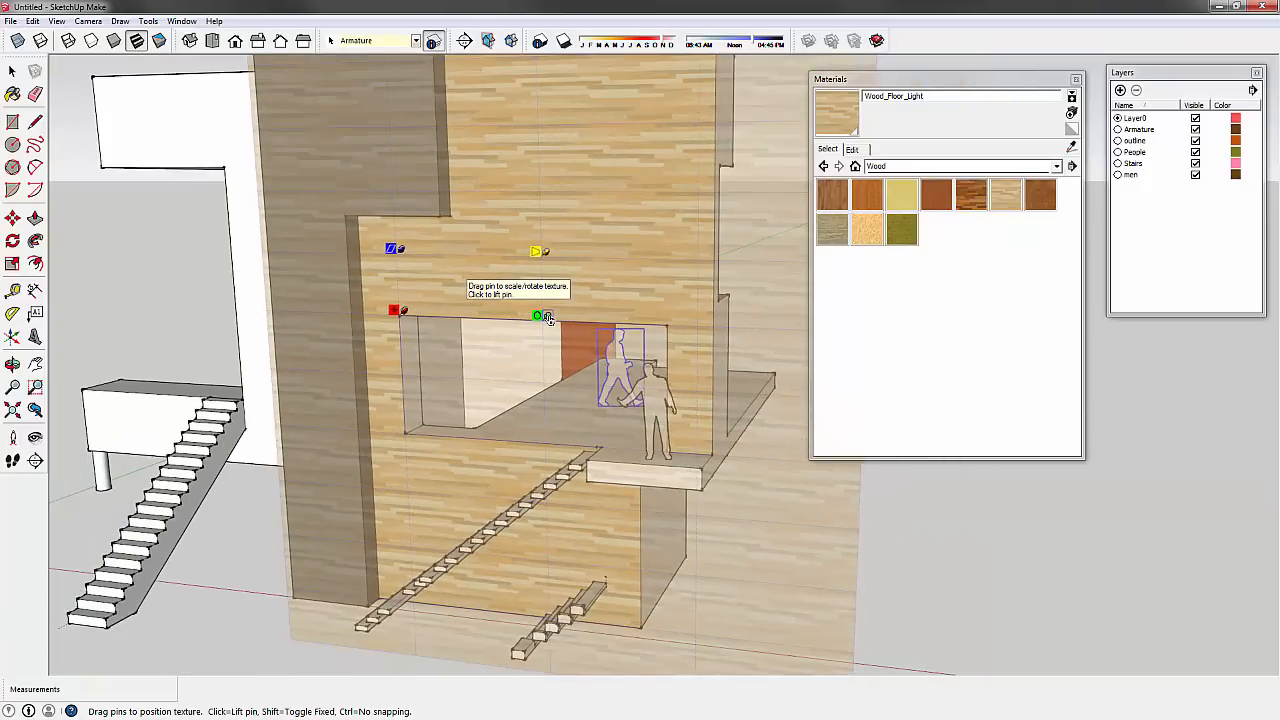
pyautogui.moveTo(547, 318); pyautogui.dragTo(558, 278)
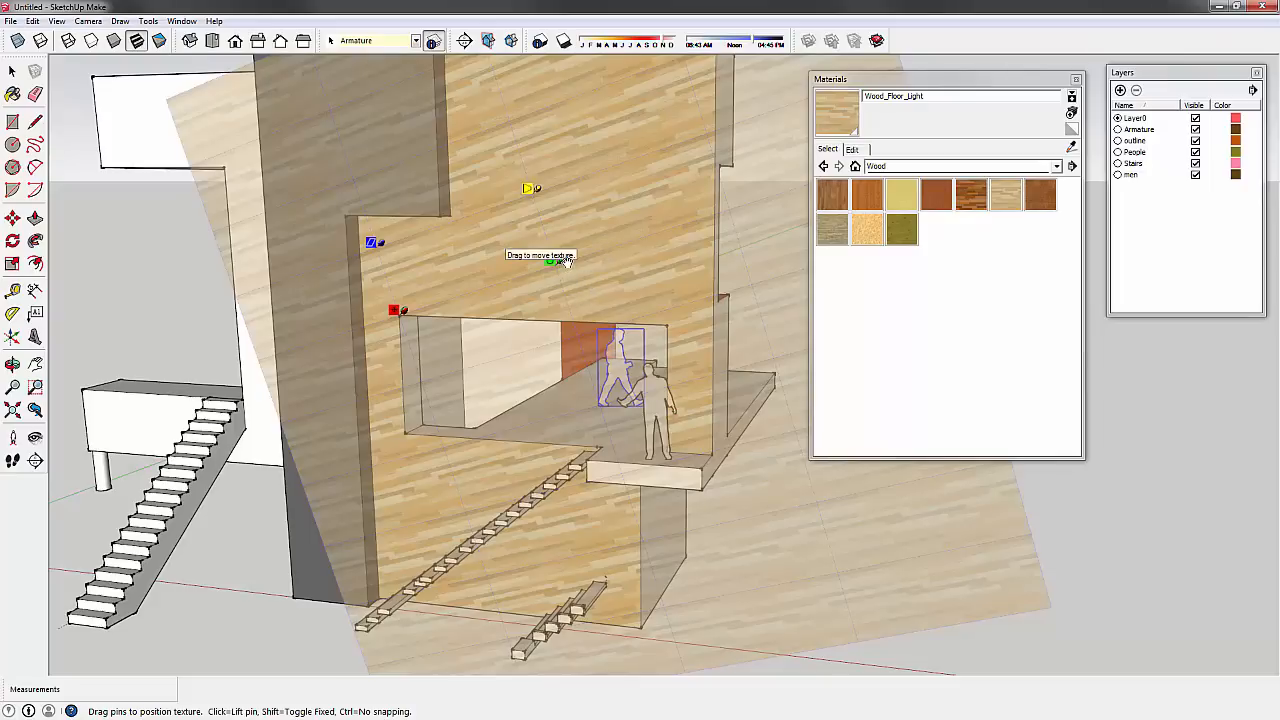
# - Rotate the wood texture about its red pin until the planks run along the window opening's upper edge
pyautogui.scroll(1, 565, 260)
pyautogui.scroll(-2, 565, 260)
pyautogui.moveTo(563, 260); pyautogui.dragTo(554, 288, button='middle')
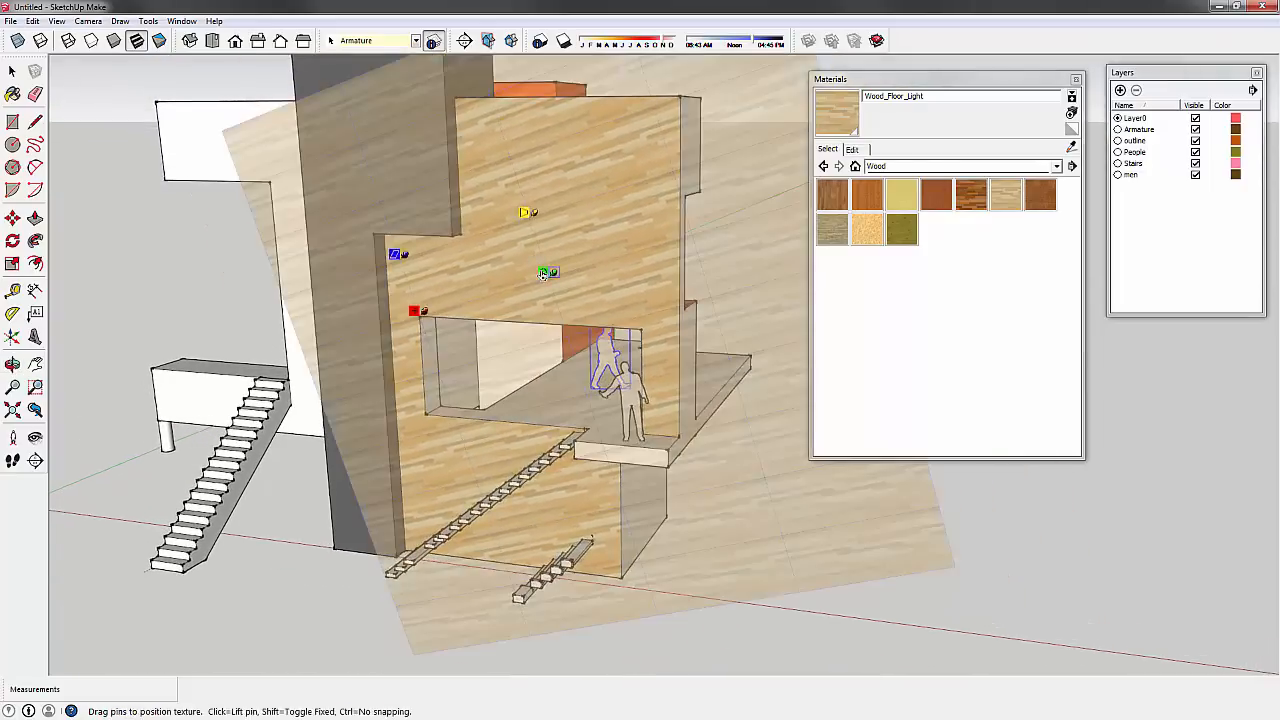
pyautogui.scroll(1, 554, 288)
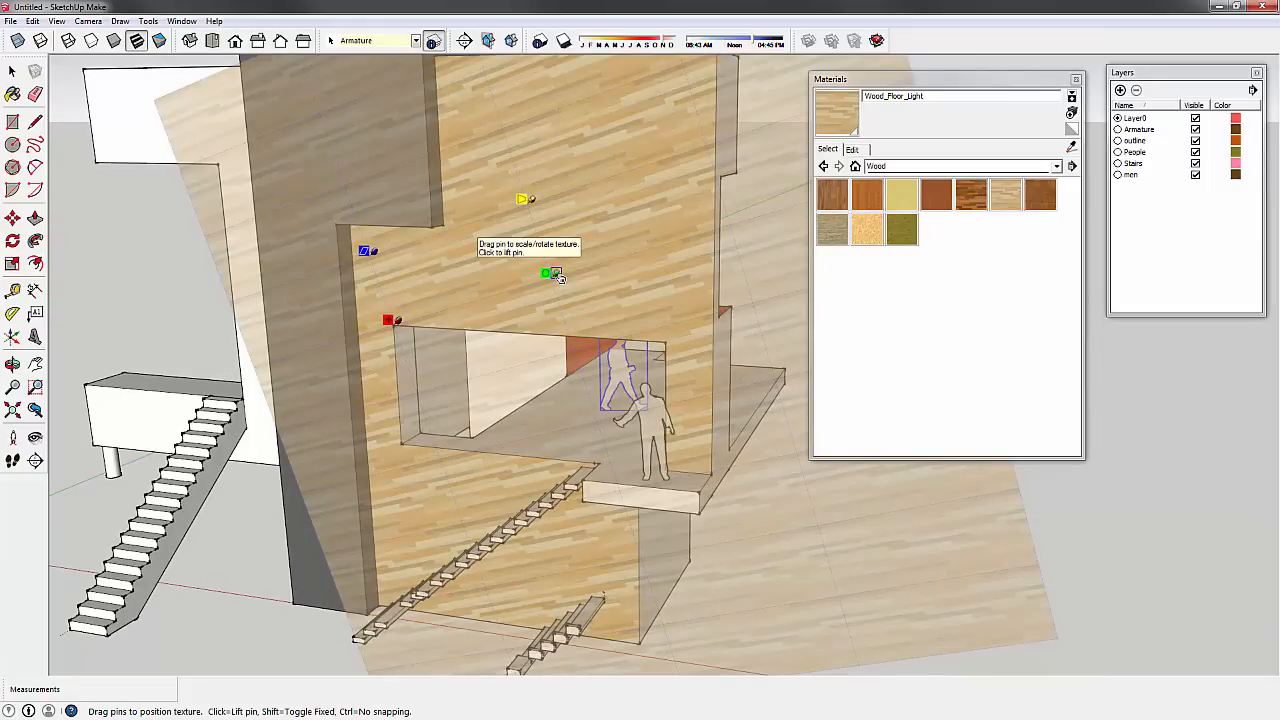
pyautogui.moveTo(556, 276); pyautogui.dragTo(574, 331)
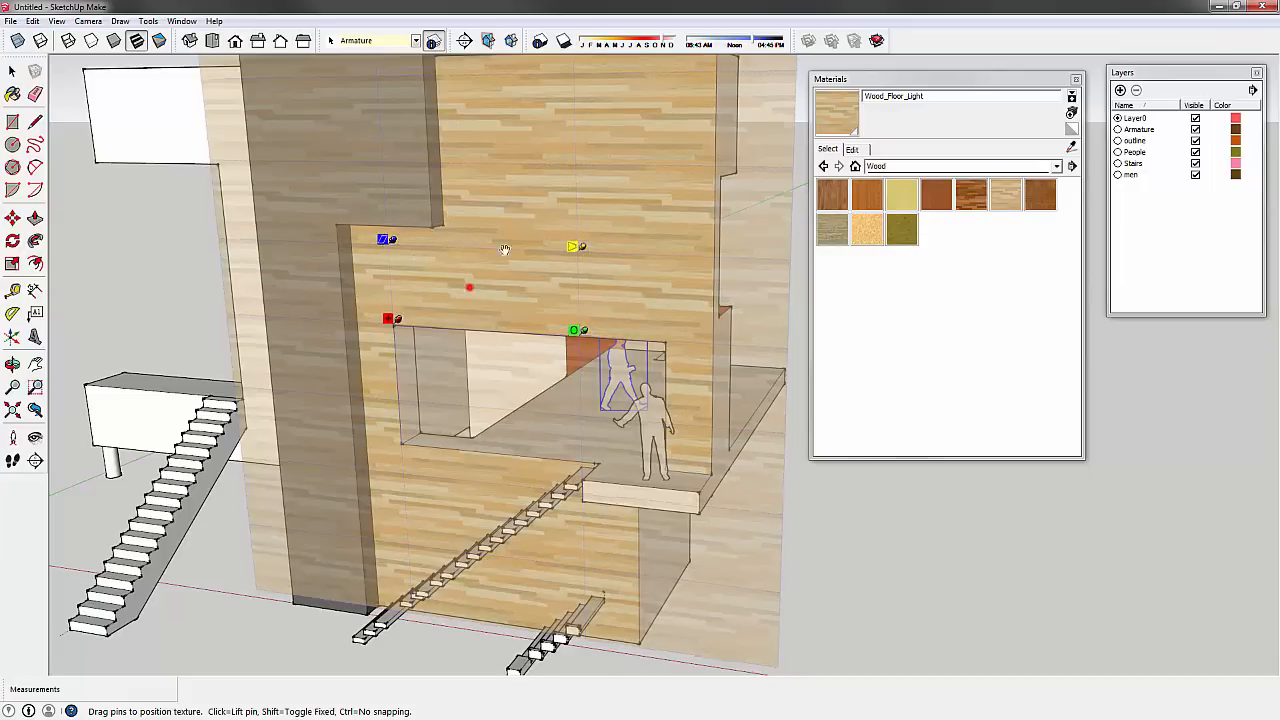
# - Shift the wood texture above the window opening, rotate it so the planks run vertically, and finish positioning it
pyautogui.moveTo(508, 249)
pyautogui.mouseDown()
pyautogui.moveTo(523, 234)
pyautogui.moveTo(515, 263)
pyautogui.mouseUp()
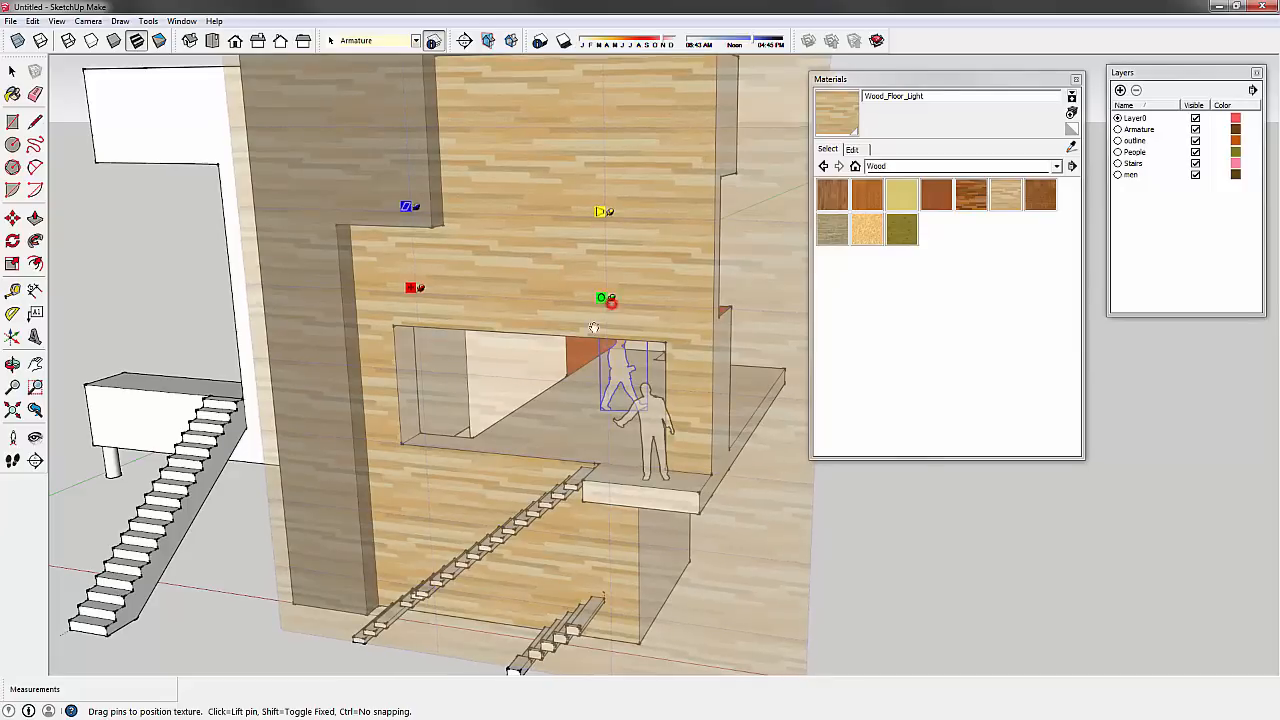
pyautogui.moveTo(612, 302); pyautogui.dragTo(440, 503)
pyautogui.click(762, 269)
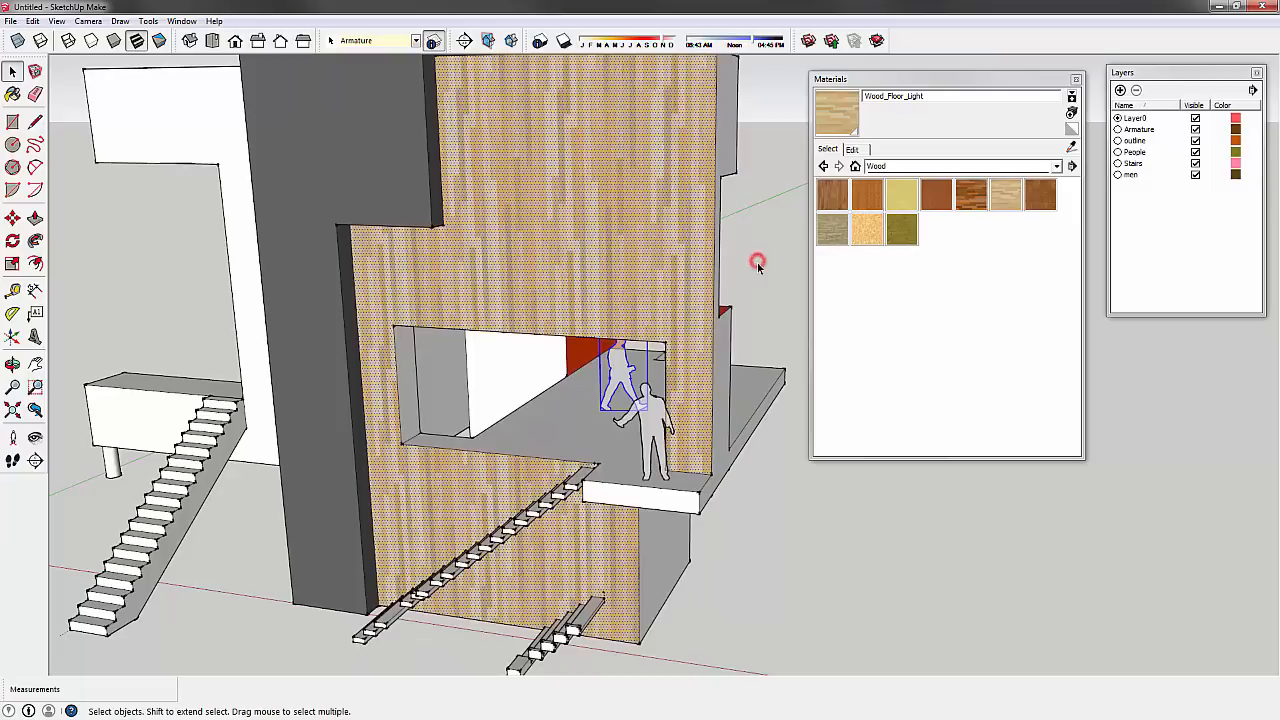
pyautogui.click(784, 468)
# - Examine the vertical wood planks on the wall face from several angles
pyautogui.press('o')
pyautogui.moveTo(689, 322); pyautogui.dragTo(450, 330, button='middle')
pyautogui.scroll(-3, 436, 366)
pyautogui.scroll(2, 507, 296)
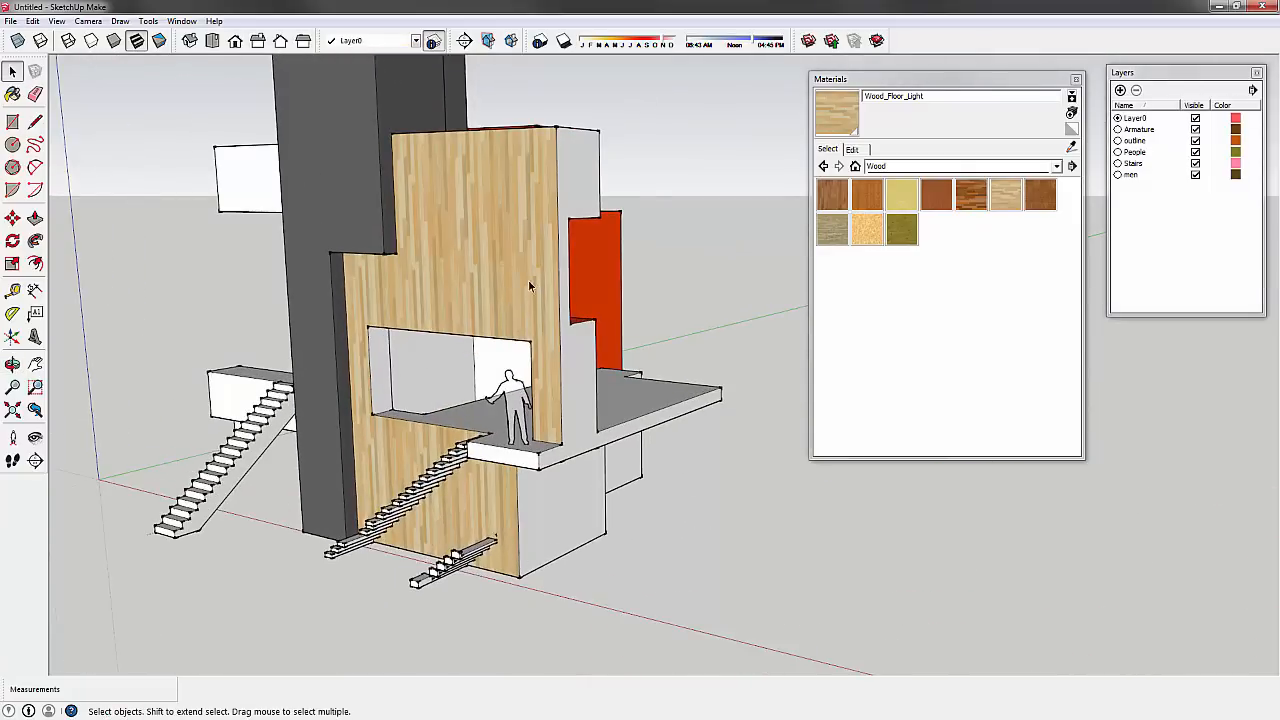
pyautogui.moveTo(528, 279); pyautogui.dragTo(562, 298, button='middle')
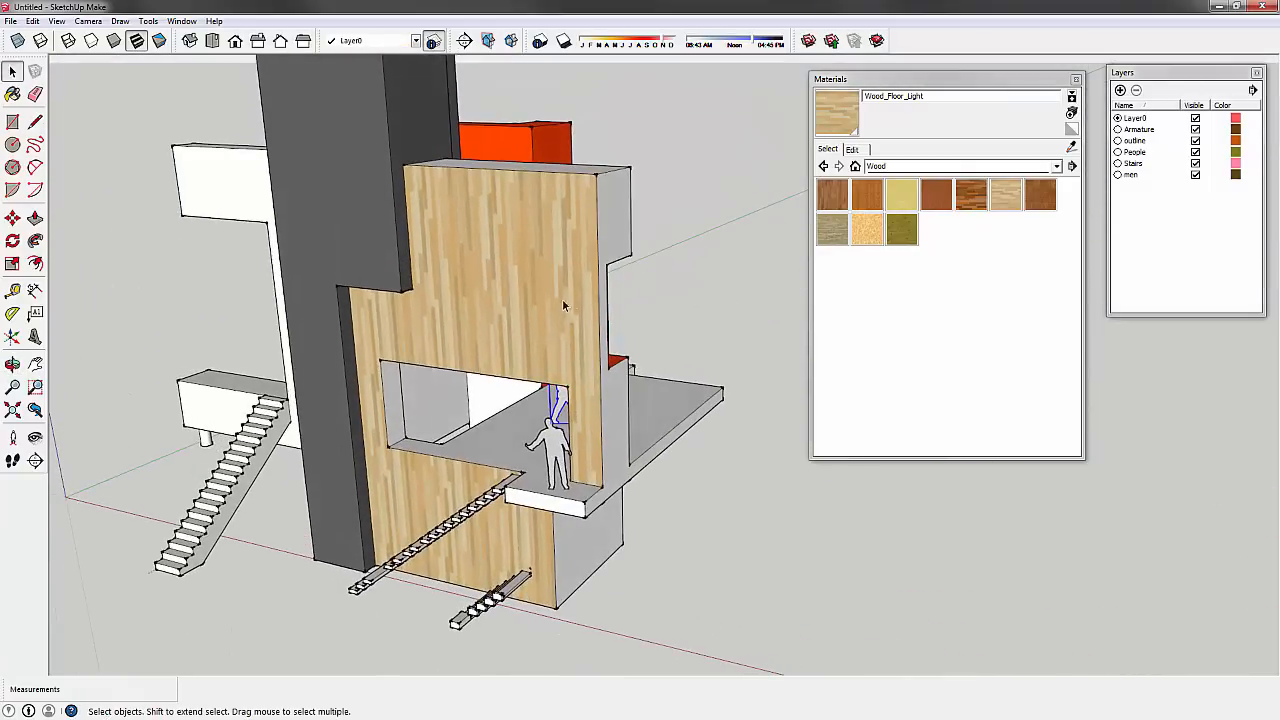
pyautogui.click(563, 298)
pyautogui.click(769, 176)
pyautogui.click(478, 238)
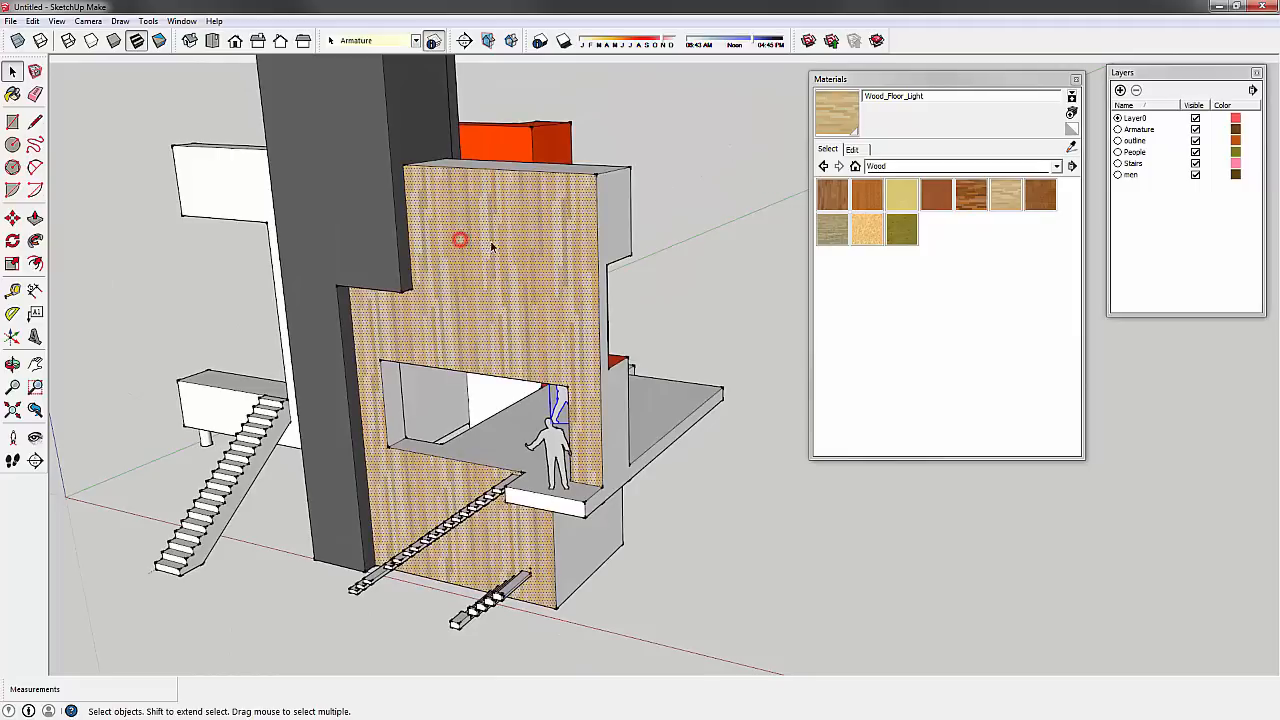
pyautogui.click(708, 118)
# - Paint the wood wall's narrow end face, away from the tower, with Wood_Floor_Light
pyautogui.click(842, 115)
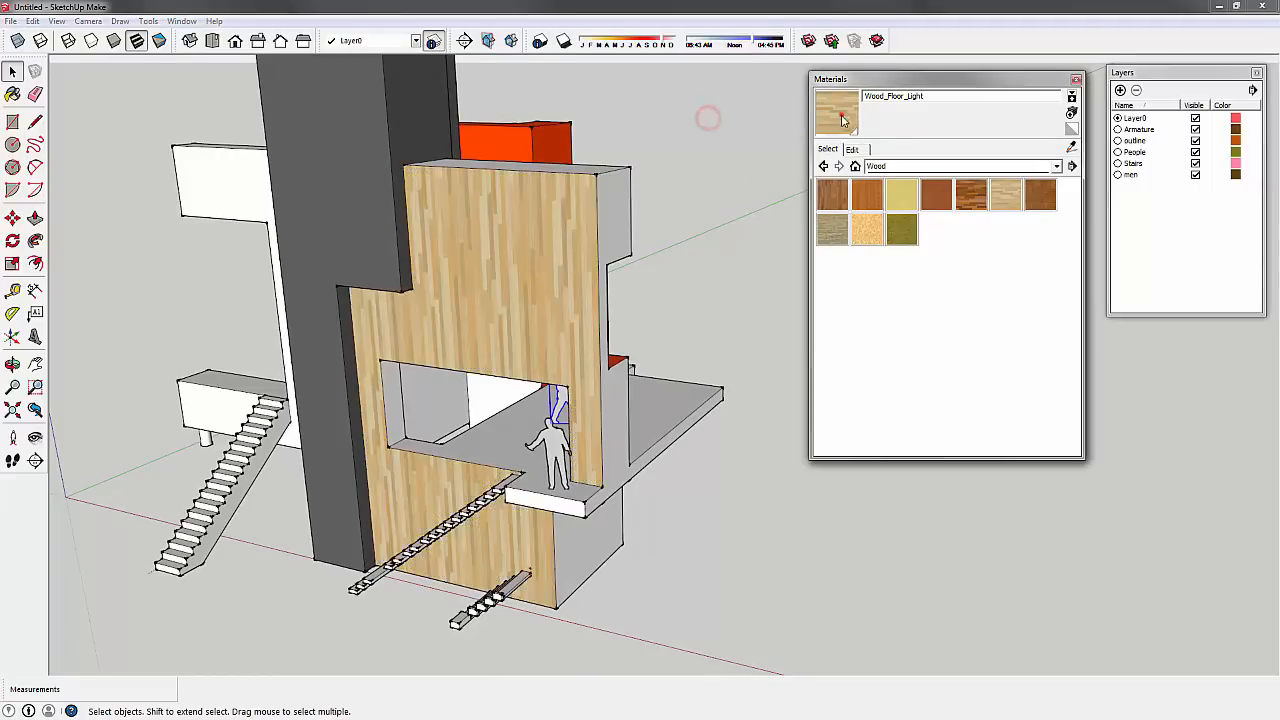
pyautogui.click(619, 213)
pyautogui.moveTo(741, 178)
pyautogui.mouseDown(button='middle')
pyautogui.moveTo(343, 291)
pyautogui.moveTo(660, 227)
pyautogui.moveTo(670, 250)
pyautogui.mouseUp(button='middle')
pyautogui.scroll(1, 436, 190)
pyautogui.moveTo(708, 294); pyautogui.dragTo(546, 332, button='middle')
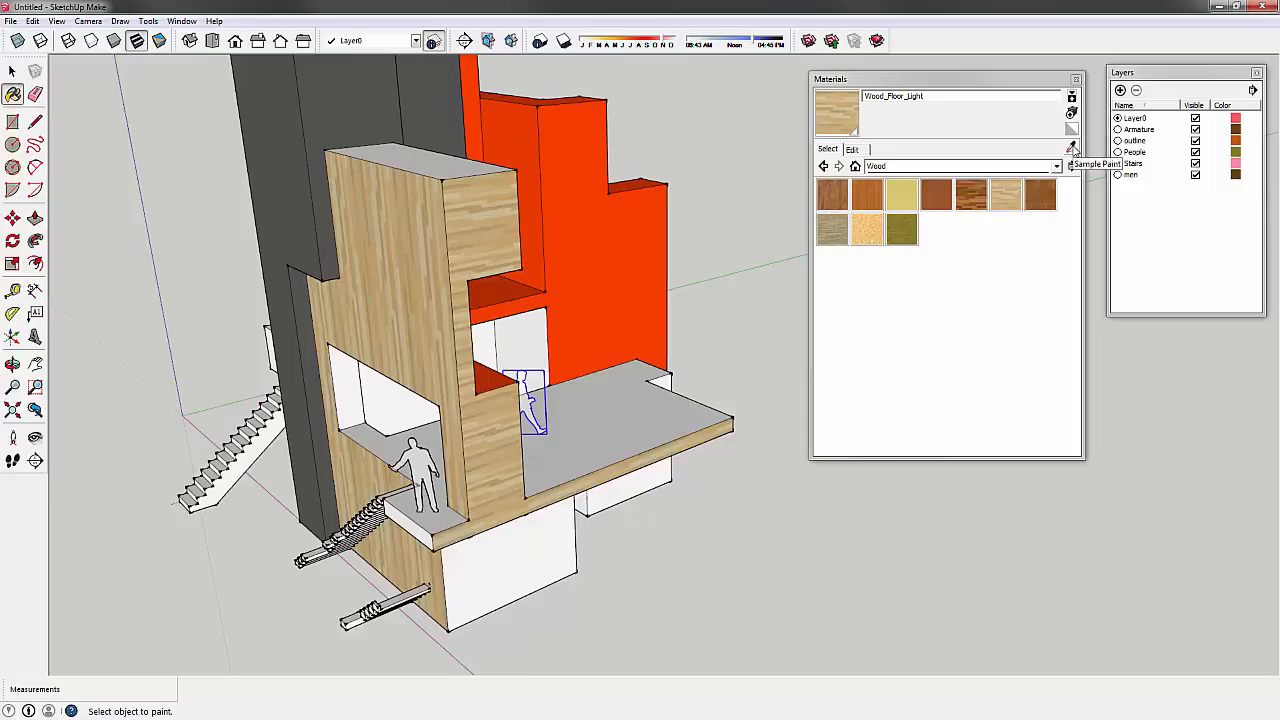
# - Sample the vertical wood texture from the wall's window face and paint the adjoining end face with it
pyautogui.click(1071, 147)
pyautogui.click(420, 224)
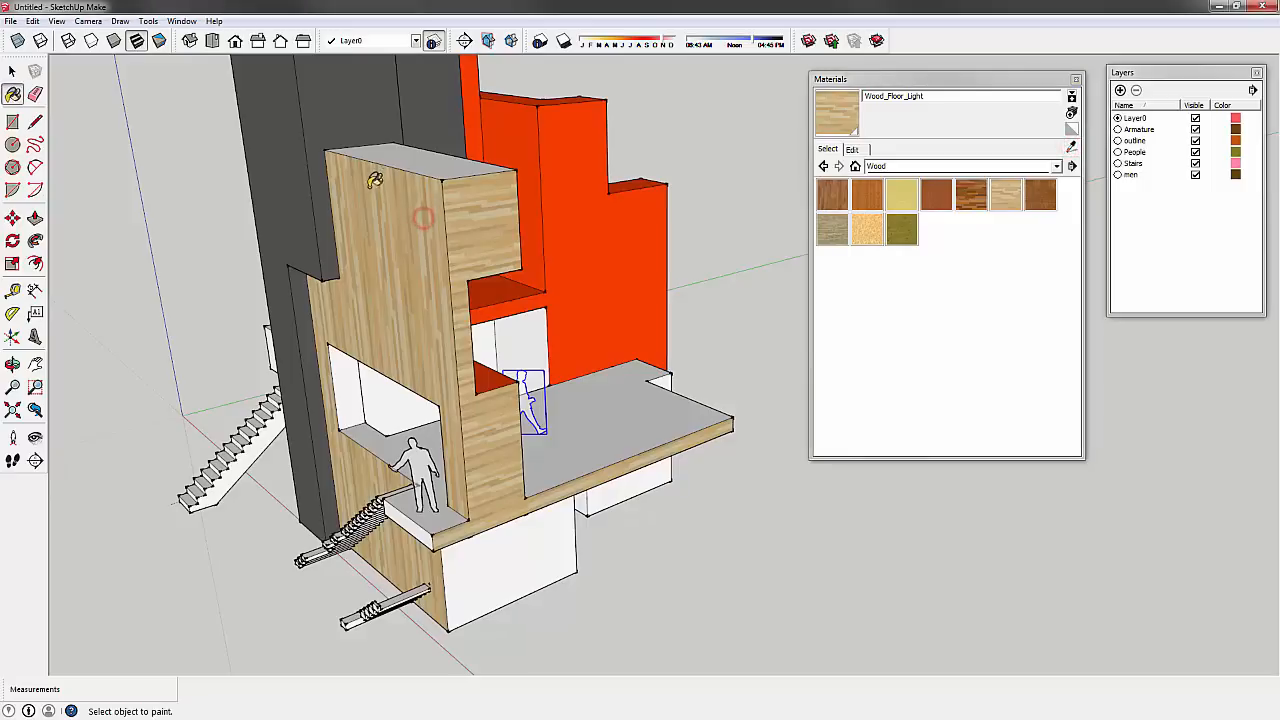
pyautogui.click(477, 216)
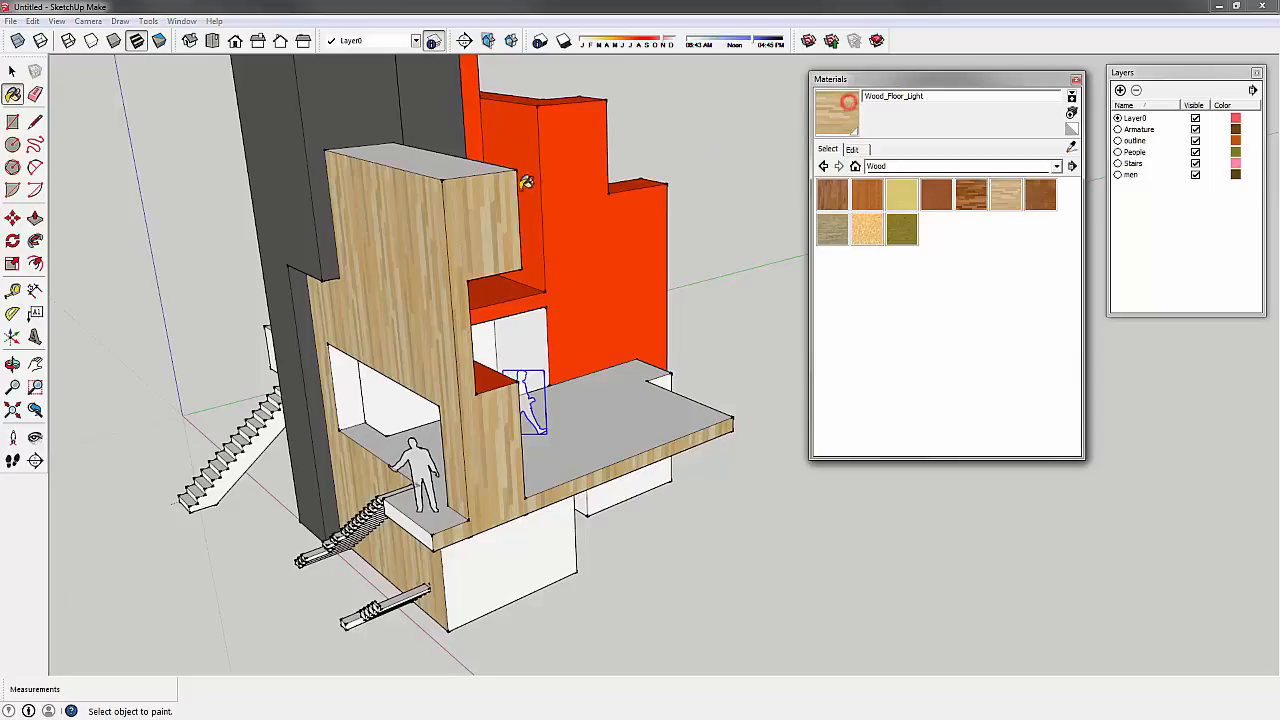
pyautogui.click(828, 114)
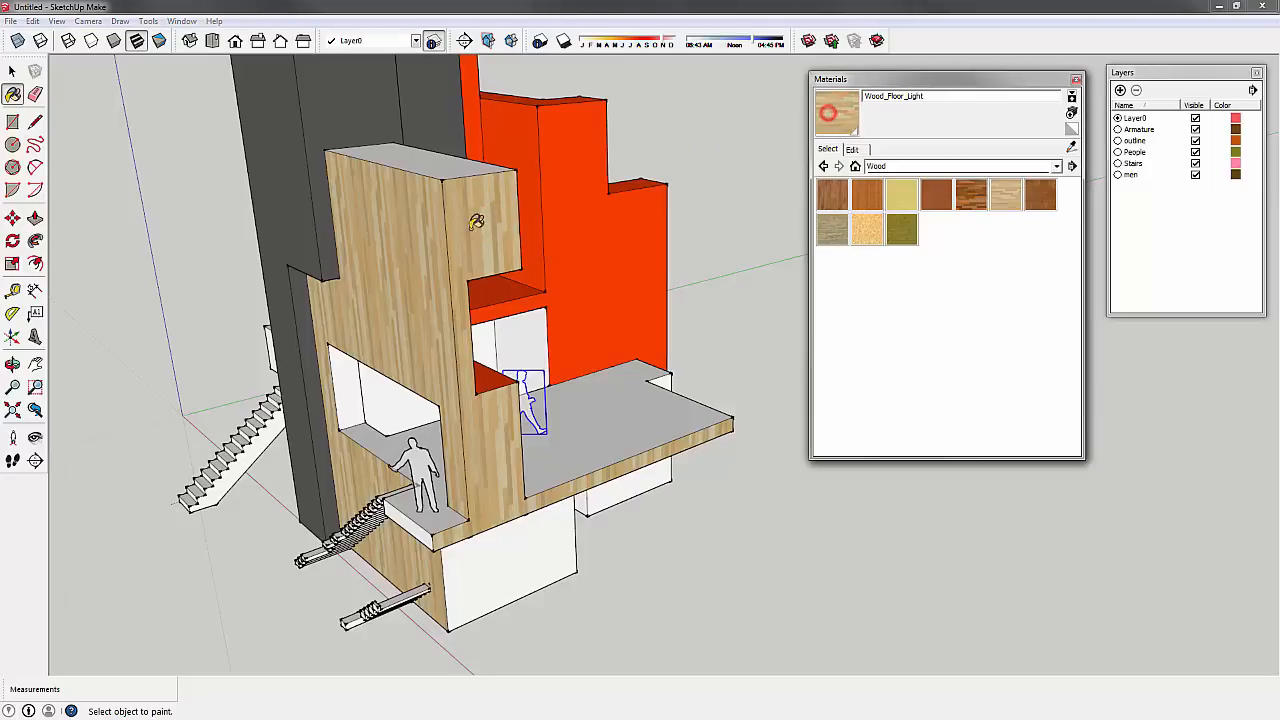
pyautogui.click(468, 228)
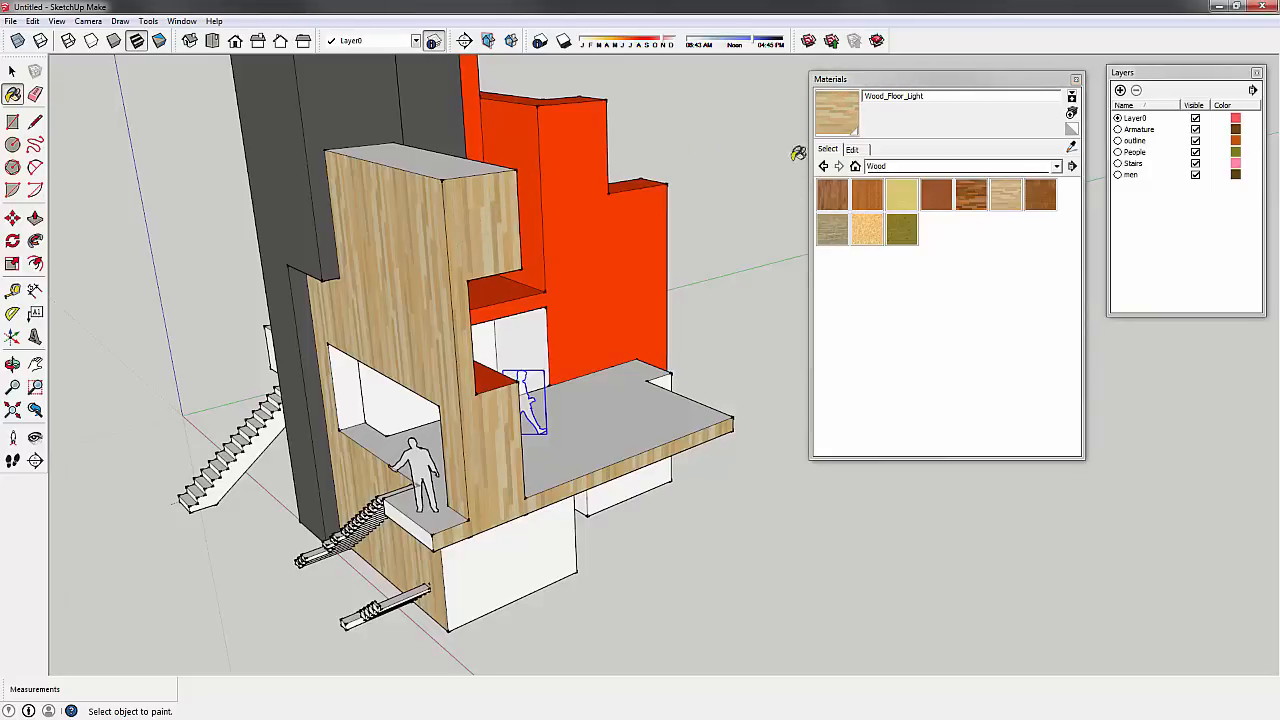
# - Paint the upper wall's rear face above the orange volume with the sampled vertical wood texture
pyautogui.click(843, 118)
pyautogui.moveTo(532, 242); pyautogui.dragTo(128, 161, button='middle')
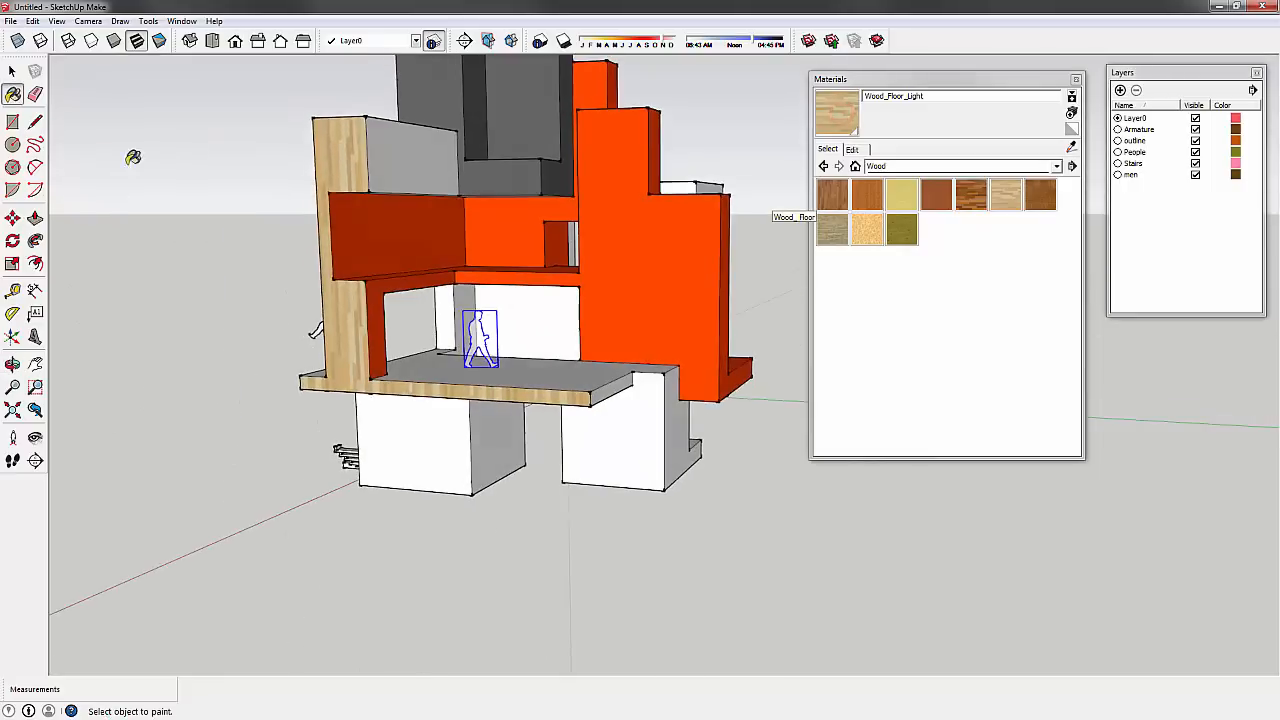
pyautogui.click(385, 154)
pyautogui.moveTo(466, 182); pyautogui.dragTo(440, 340, button='middle')
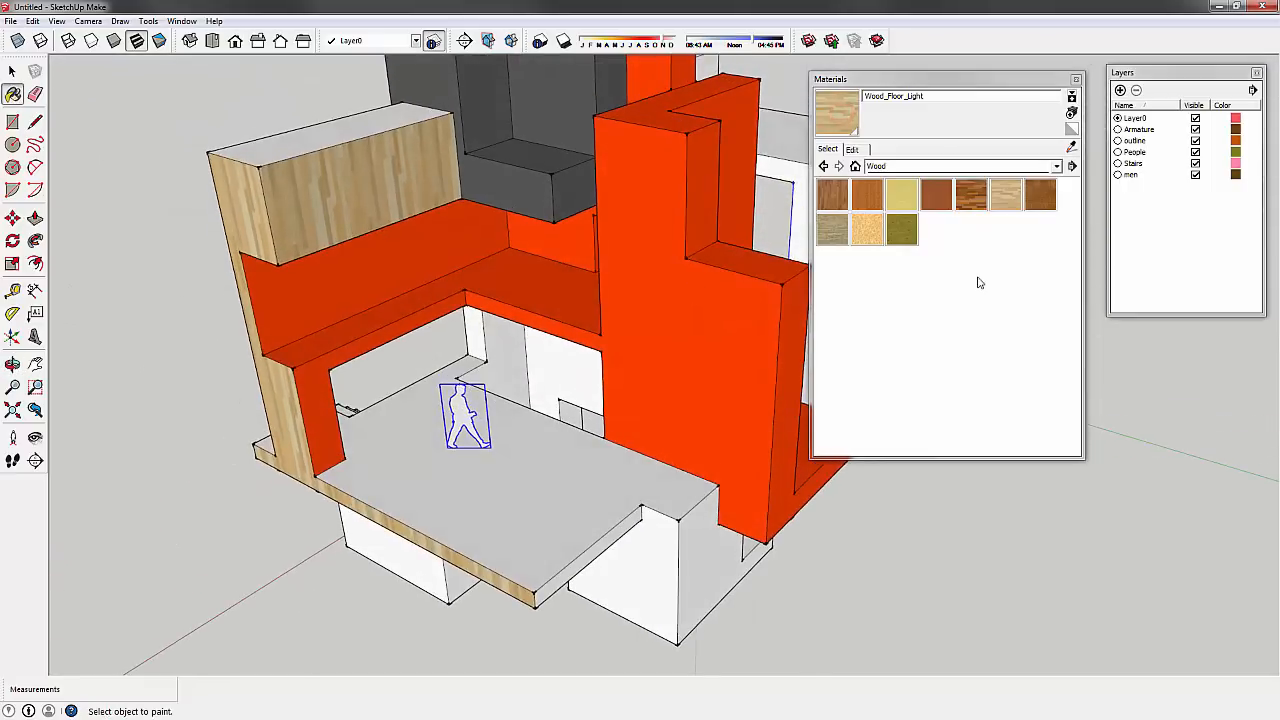
# - Paint the upper wall's rear and end faces with the unrotated Wood_Floor_Light from the Wood library
pyautogui.click(1005, 194)
pyautogui.click(339, 199)
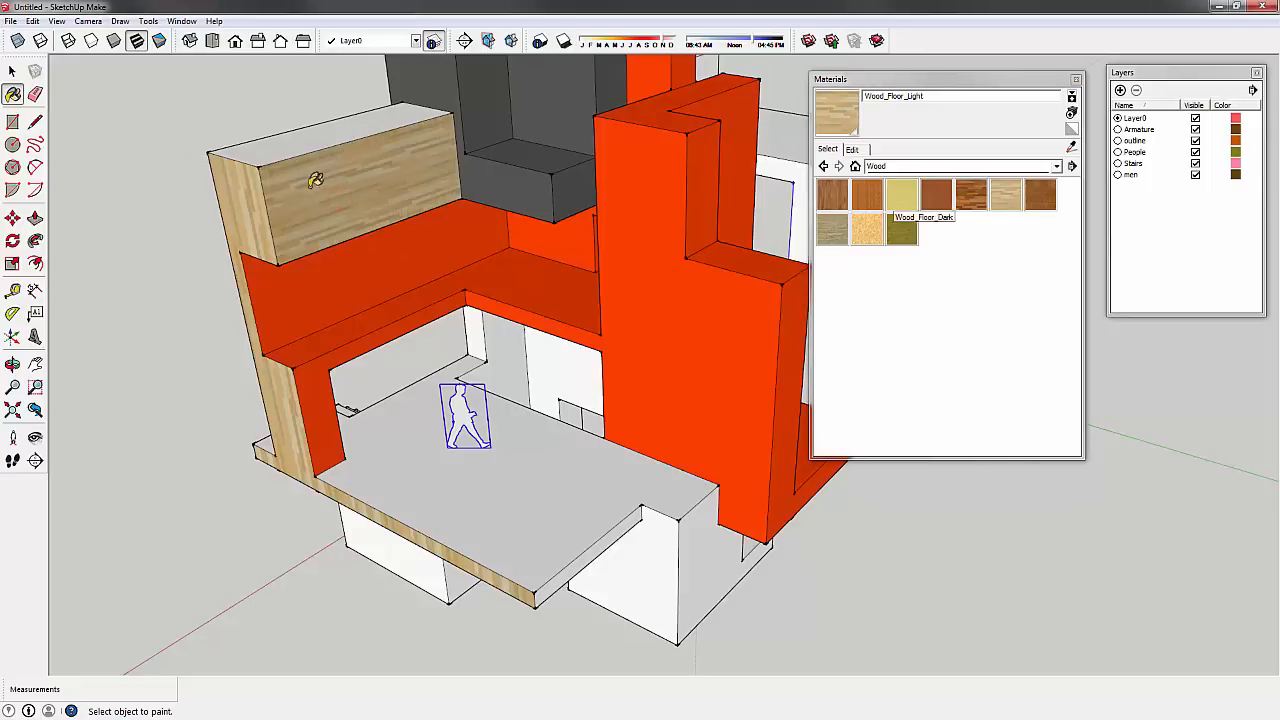
pyautogui.click(249, 180)
# - Sample the vertical wood texture from the window face again and repaint the wall's end and rear faces with it
pyautogui.moveTo(262, 216)
pyautogui.mouseDown(button='middle')
pyautogui.moveTo(665, 250)
pyautogui.moveTo(663, 287)
pyautogui.moveTo(557, 267)
pyautogui.mouseUp(button='middle')
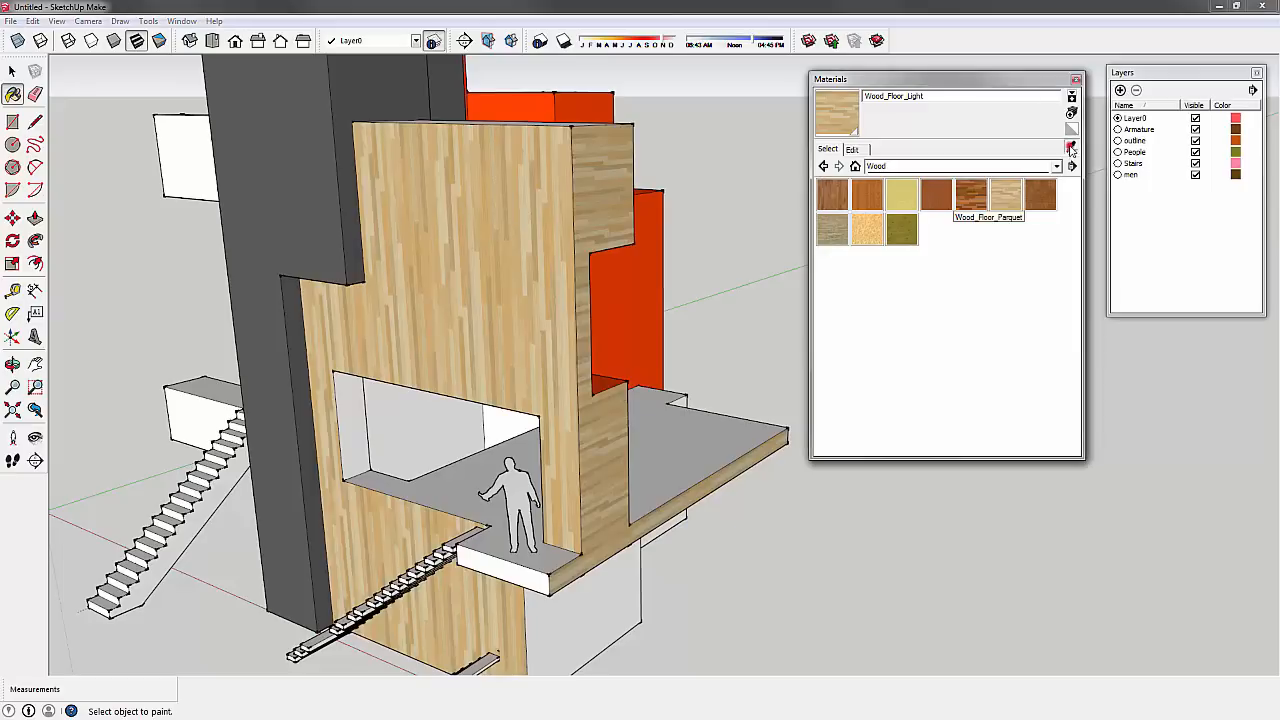
pyautogui.click(1071, 148)
pyautogui.click(452, 232)
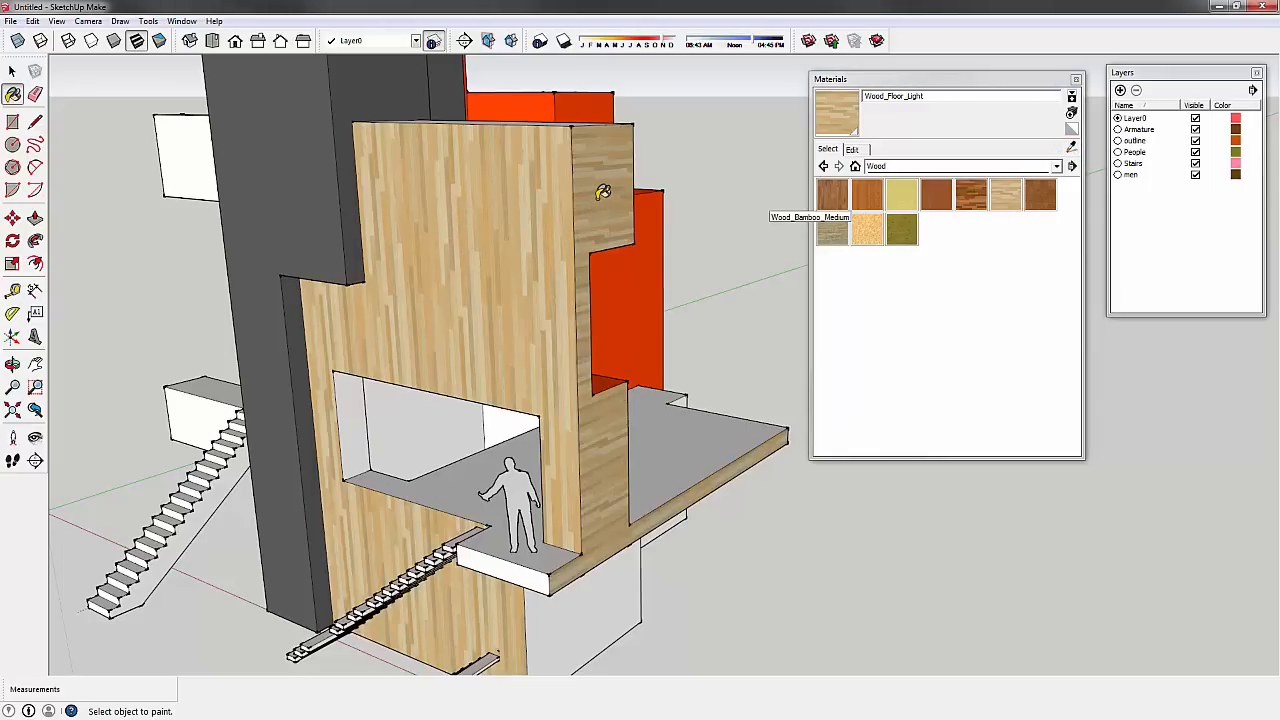
pyautogui.moveTo(601, 196); pyautogui.dragTo(300, 262, button='middle')
pyautogui.click(363, 209)
pyautogui.keyDown('shift'); pyautogui.moveTo(436, 226); pyautogui.dragTo(268, 261, button='middle'); pyautogui.keyUp('shift')
pyautogui.moveTo(545, 282); pyautogui.dragTo(378, 246, button='middle')
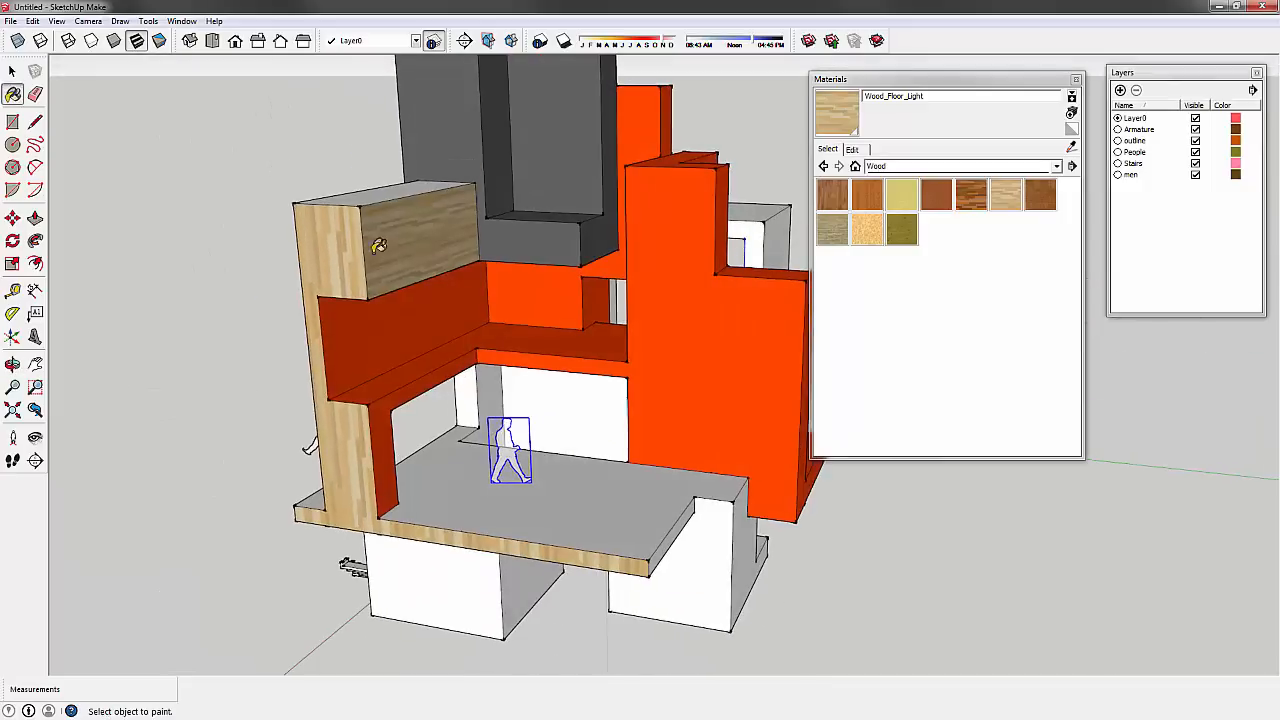
pyautogui.click(423, 236)
# - Paint the window opening's jamb beside the tower and the supporting block below the deck with the sampled wood texture
pyautogui.moveTo(295, 341); pyautogui.dragTo(597, 338, button='middle')
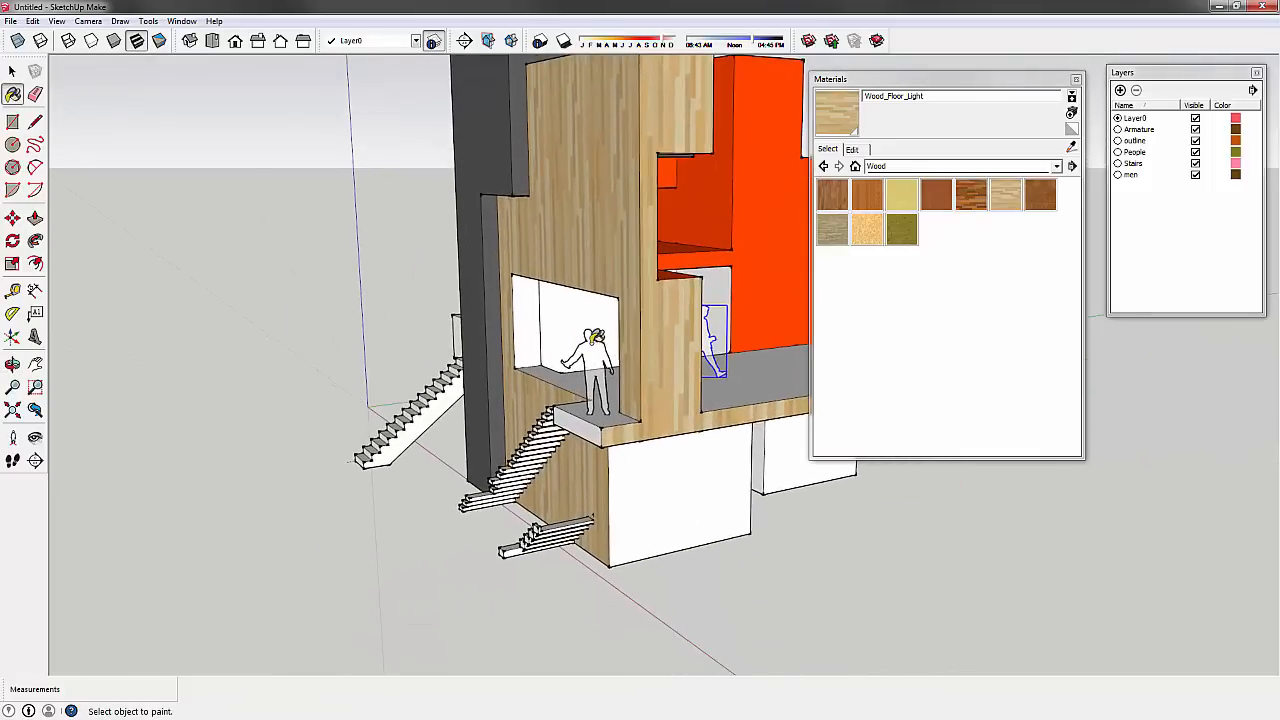
pyautogui.click(527, 322)
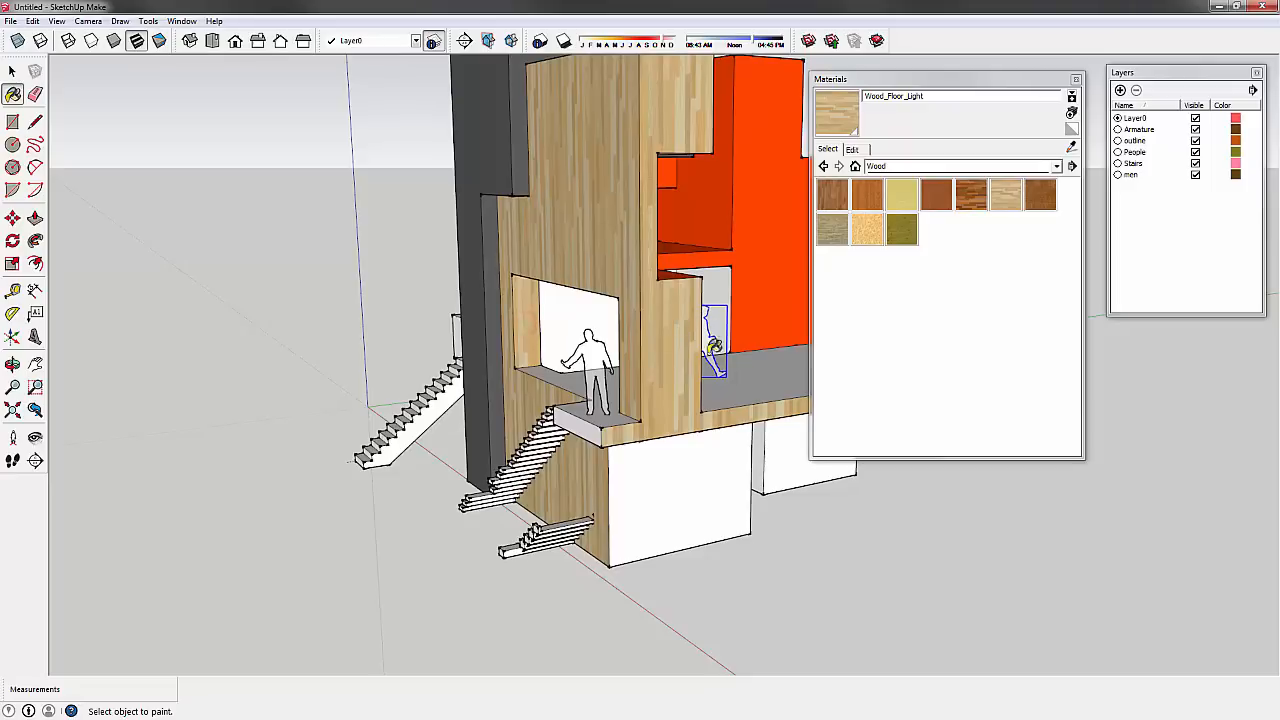
pyautogui.click(692, 477)
pyautogui.moveTo(692, 477)
pyautogui.mouseDown(button='middle')
pyautogui.moveTo(478, 413)
pyautogui.moveTo(474, 437)
pyautogui.moveTo(449, 436)
pyautogui.moveTo(308, 137)
pyautogui.mouseUp(button='middle')
pyautogui.click(447, 440)
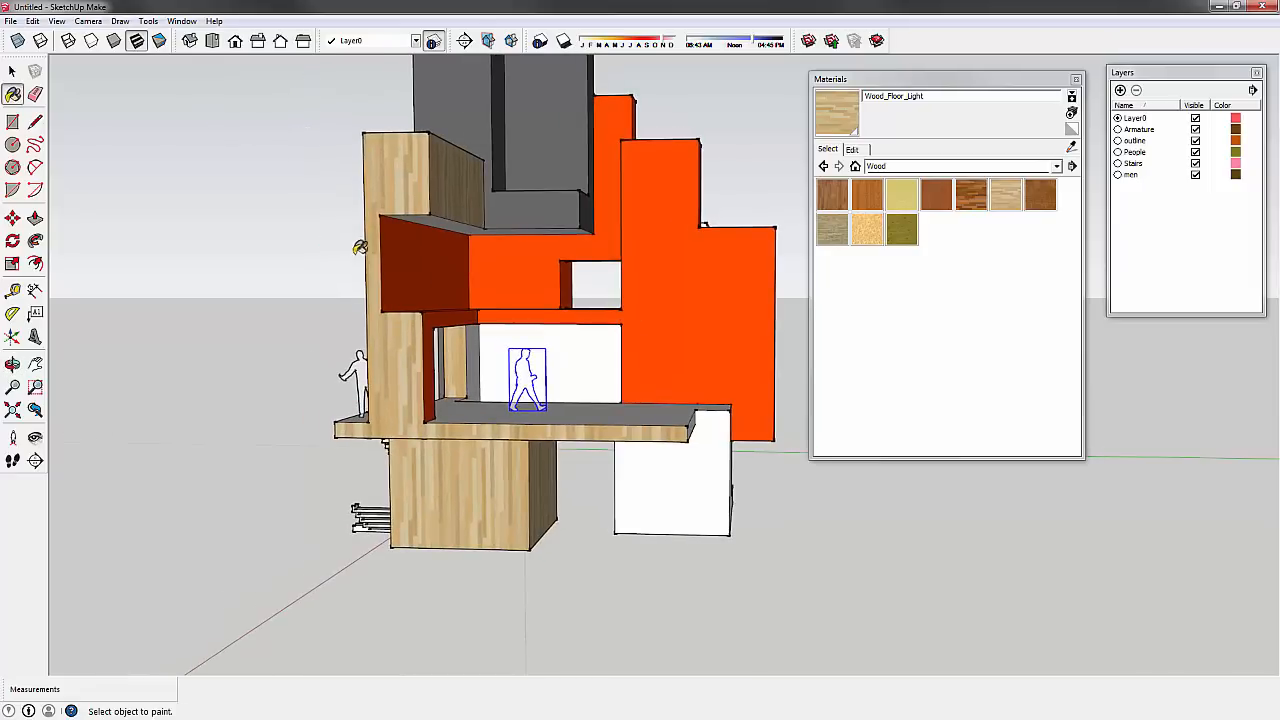
pyautogui.click(12, 70)
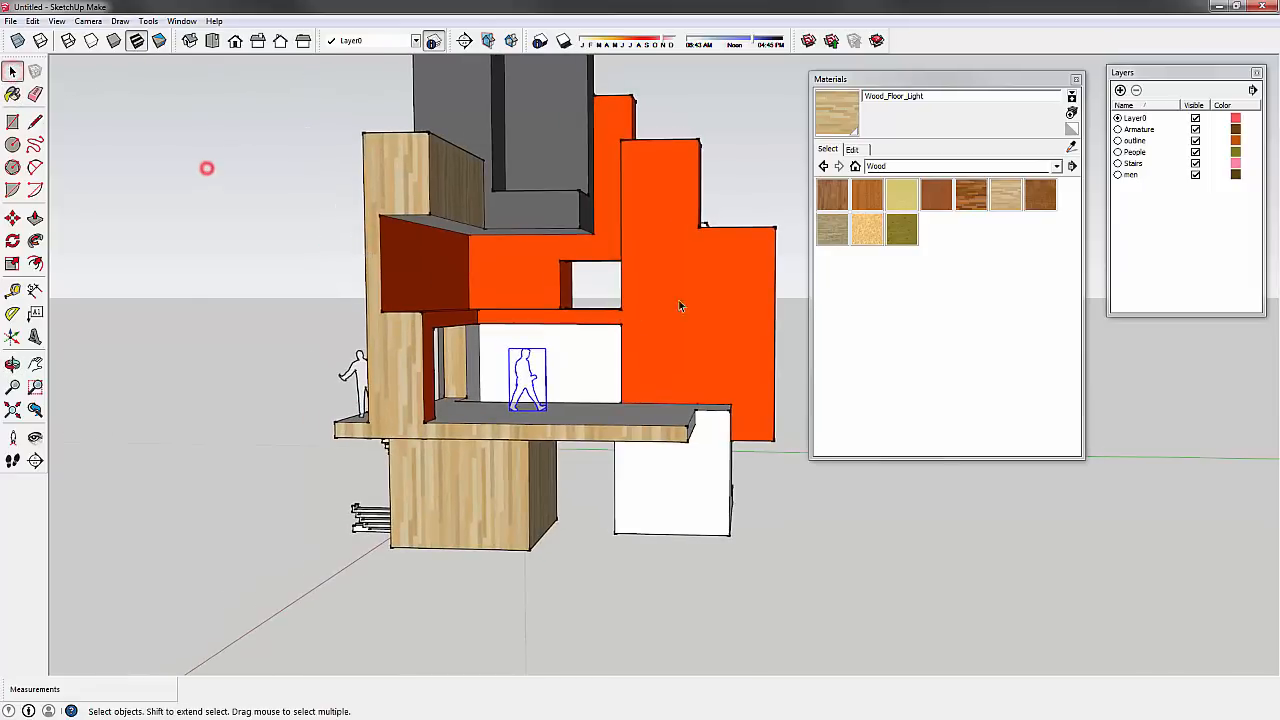
# - Browse the Tonal Patterns, Carpet and Textiles, Groundcover and Sketchy material libraries, and open the Translucent library
pyautogui.moveTo(360, 250)
pyautogui.mouseDown(button='middle')
pyautogui.moveTo(682, 350)
pyautogui.moveTo(598, 259)
pyautogui.moveTo(527, 338)
pyautogui.moveTo(377, 259)
pyautogui.mouseUp(button='middle')
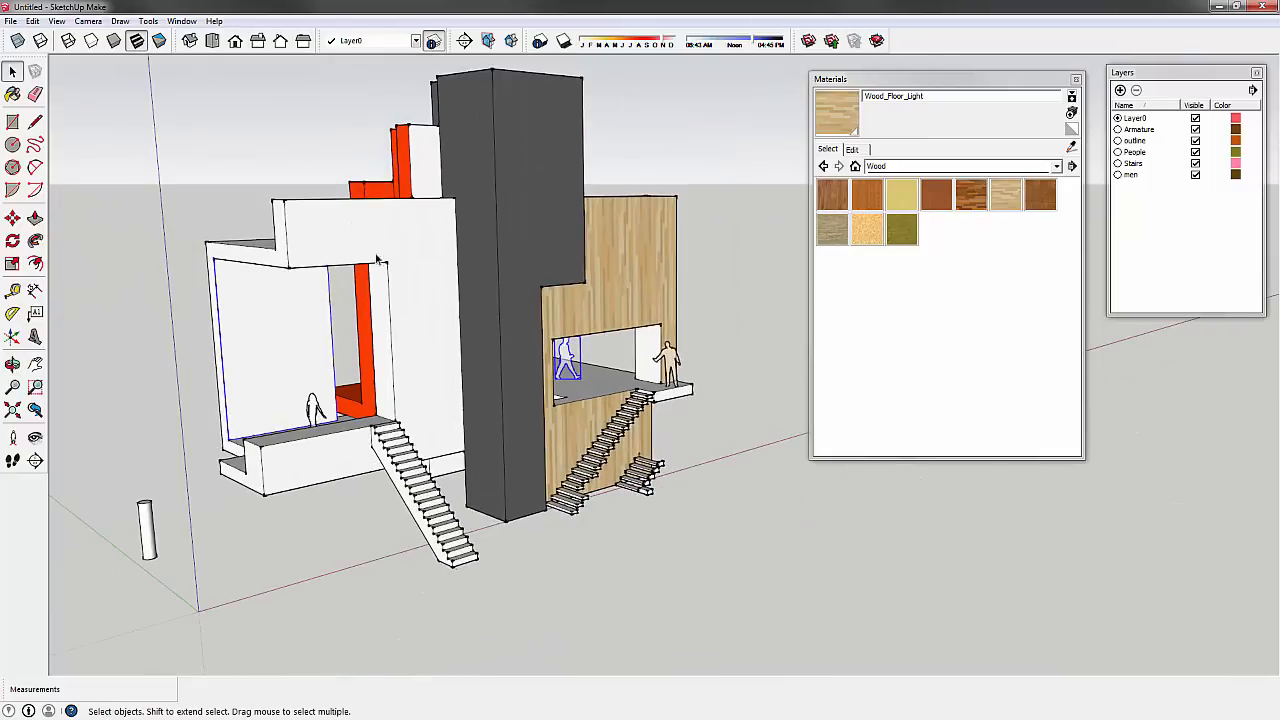
pyautogui.click(937, 166)
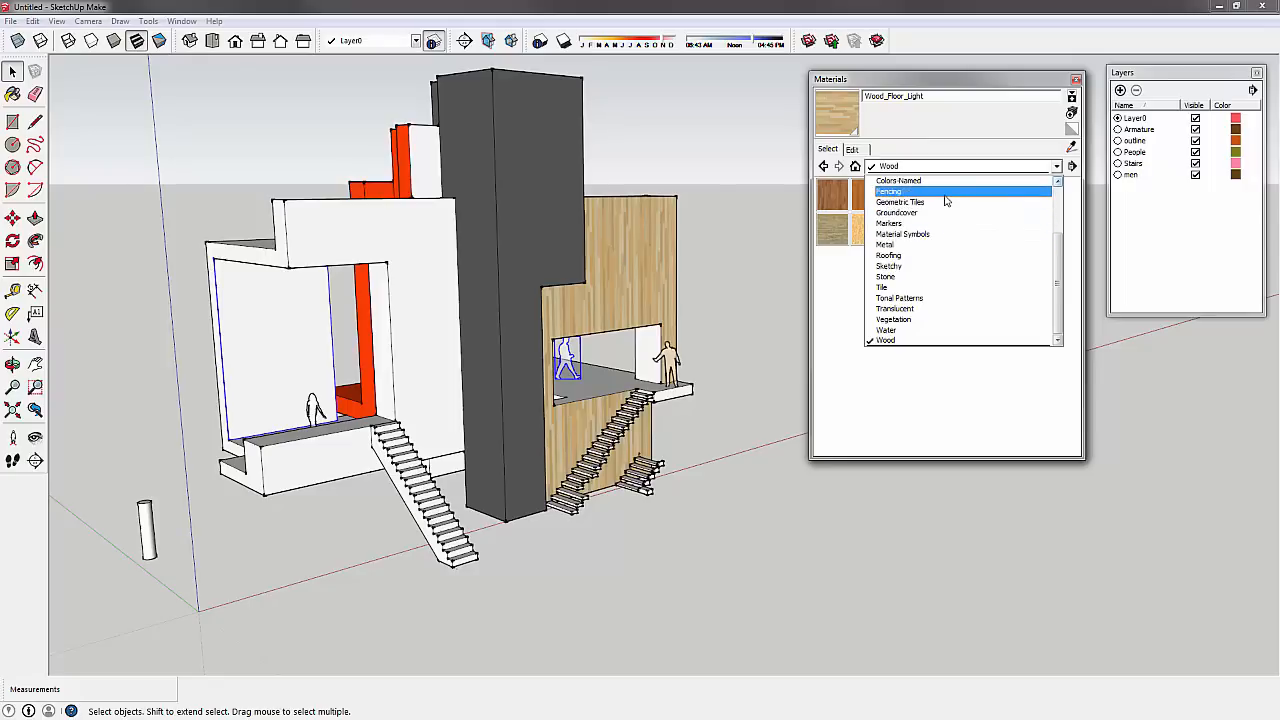
pyautogui.click(940, 298)
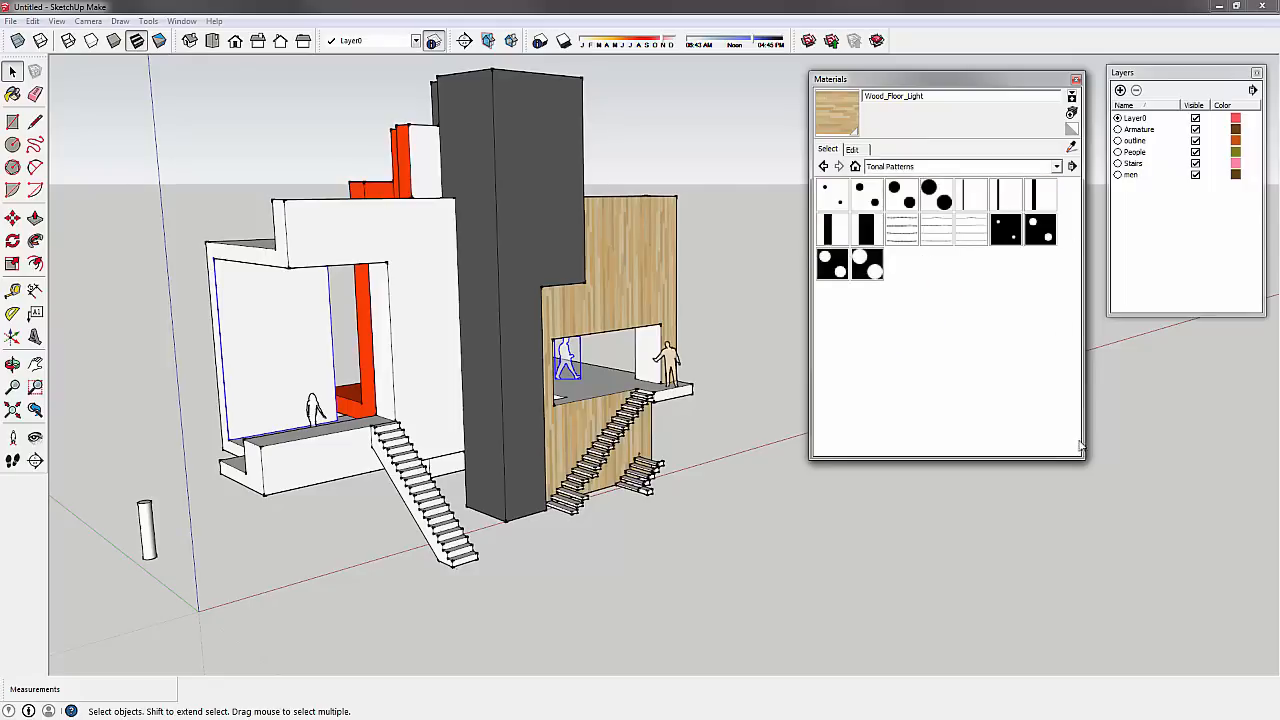
pyautogui.click(1056, 168)
pyautogui.scroll(3, 980, 246)
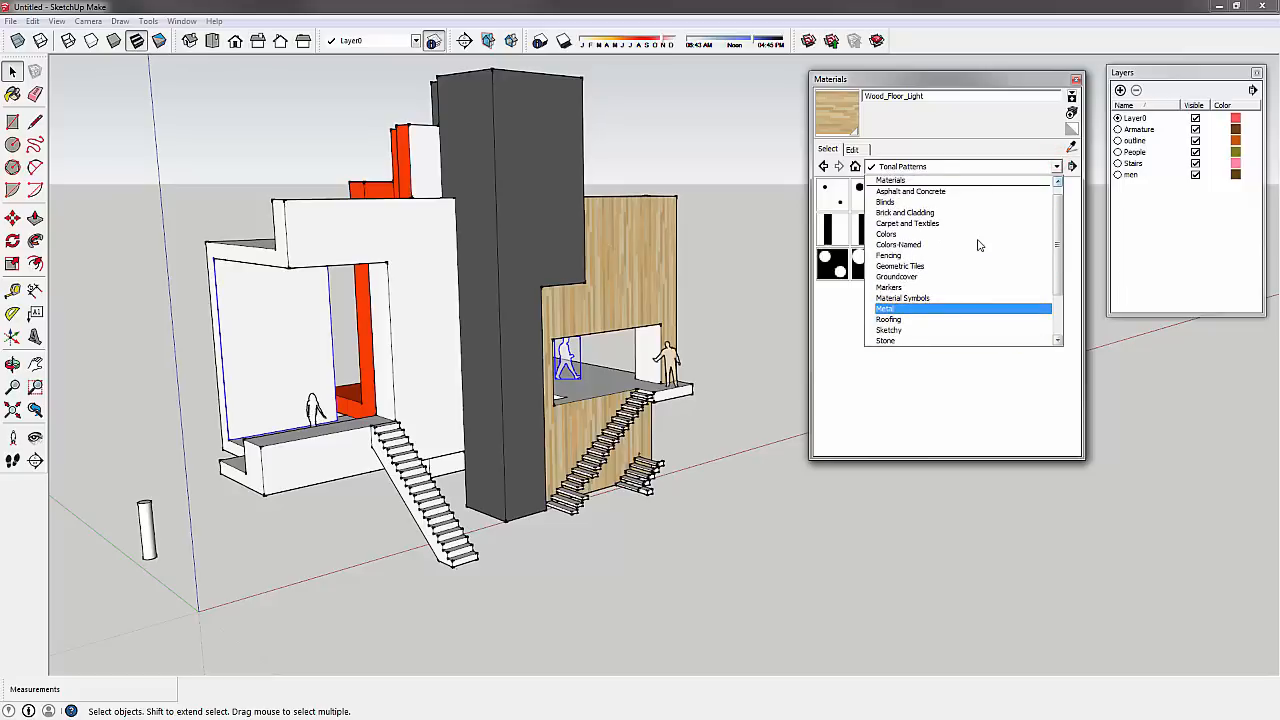
pyautogui.click(914, 166)
pyautogui.click(918, 164)
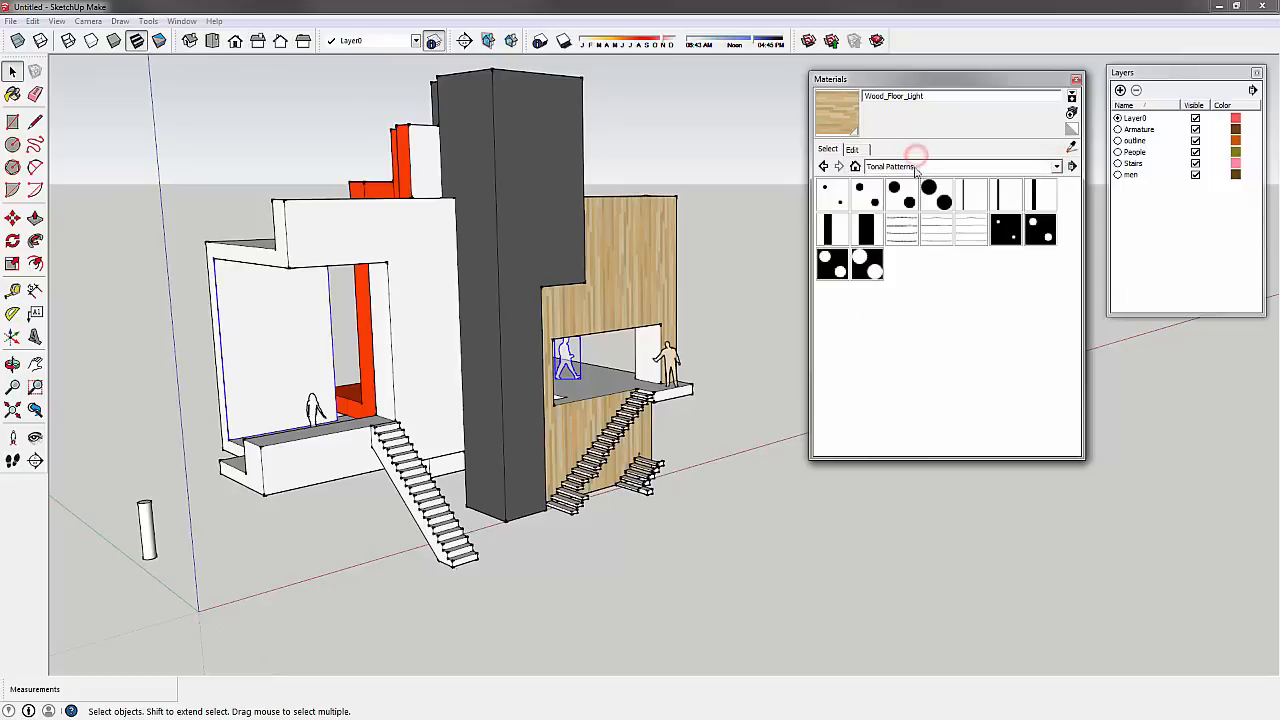
pyautogui.scroll(3, 960, 200)
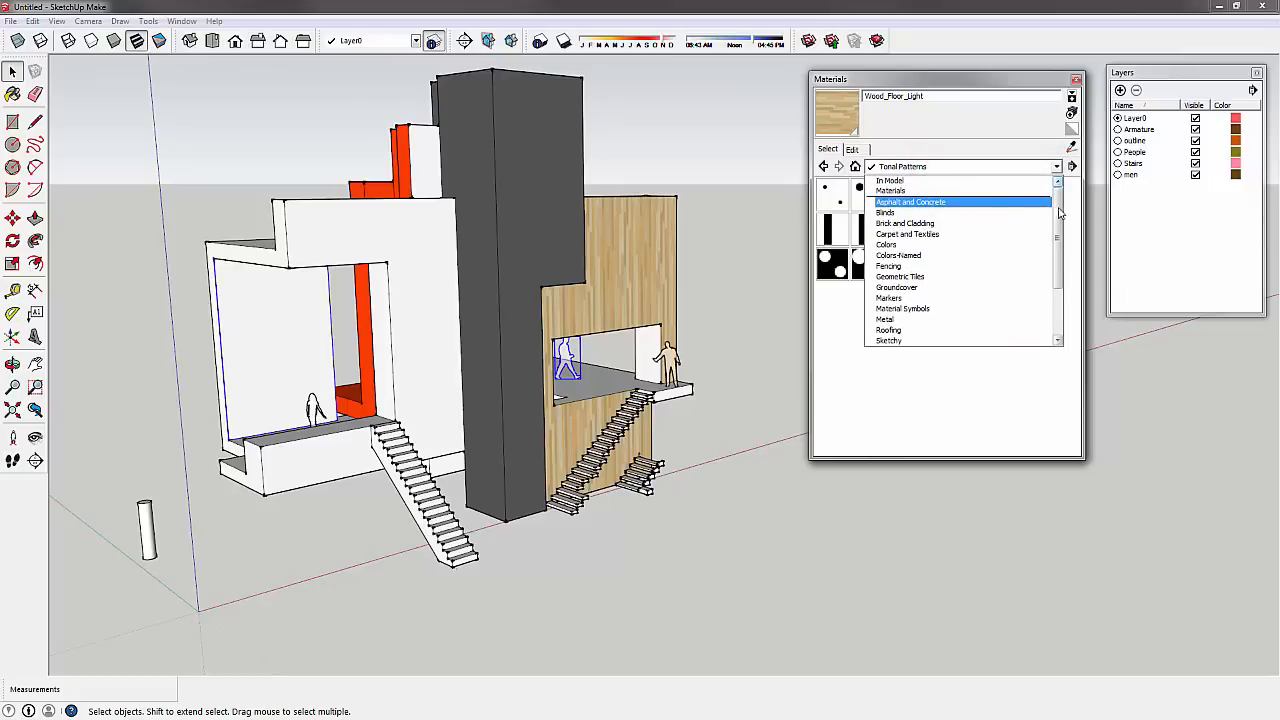
pyautogui.click(975, 233)
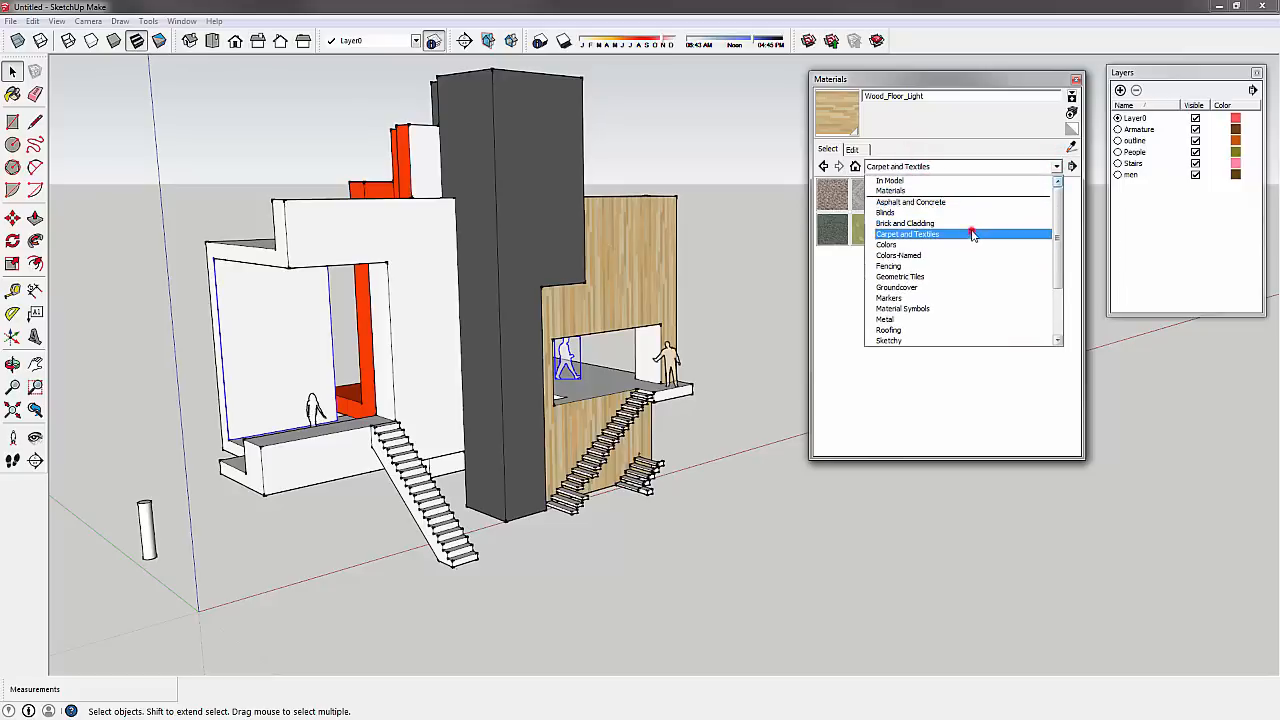
pyautogui.click(1028, 165)
pyautogui.click(986, 234)
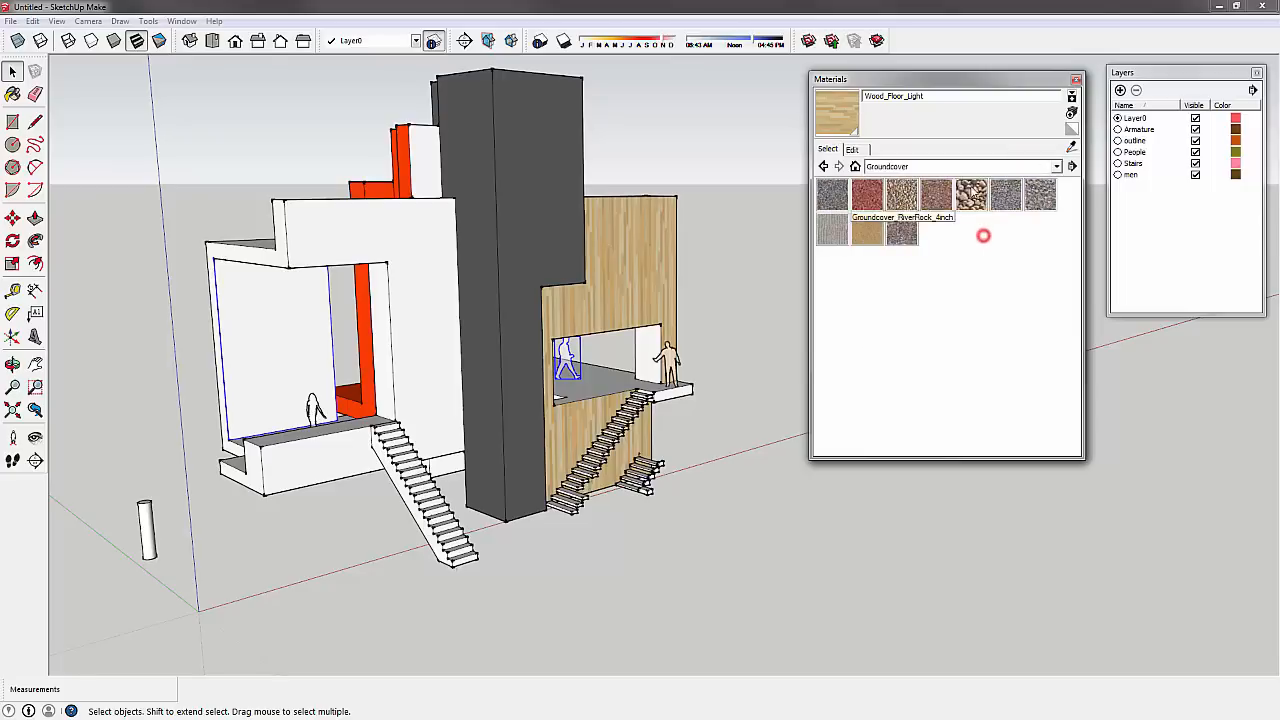
pyautogui.click(975, 166)
pyautogui.click(958, 266)
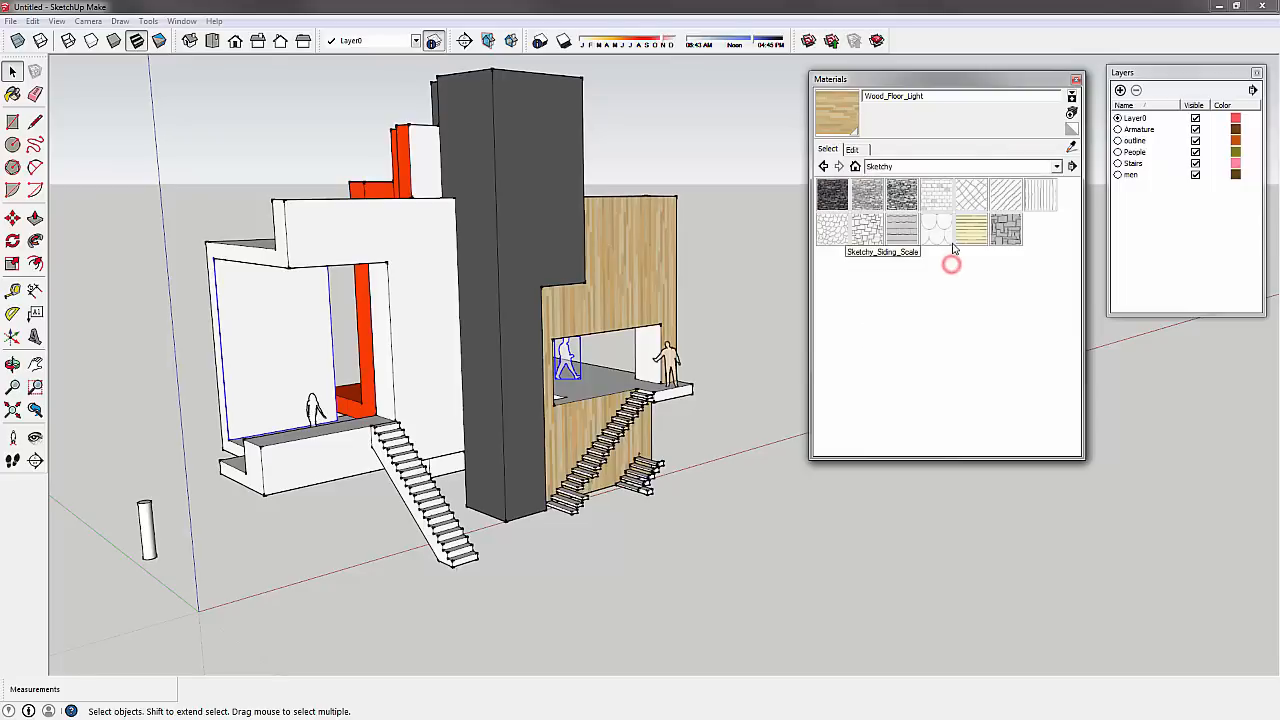
pyautogui.click(1018, 167)
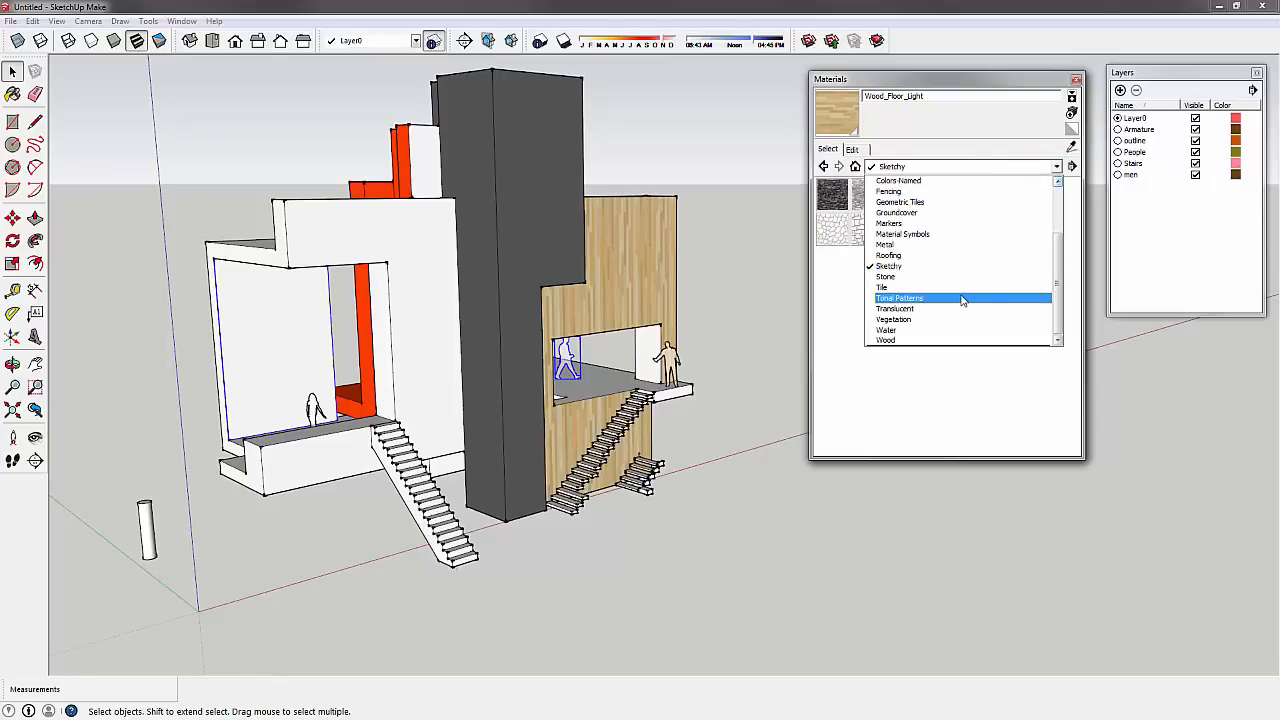
pyautogui.click(957, 307)
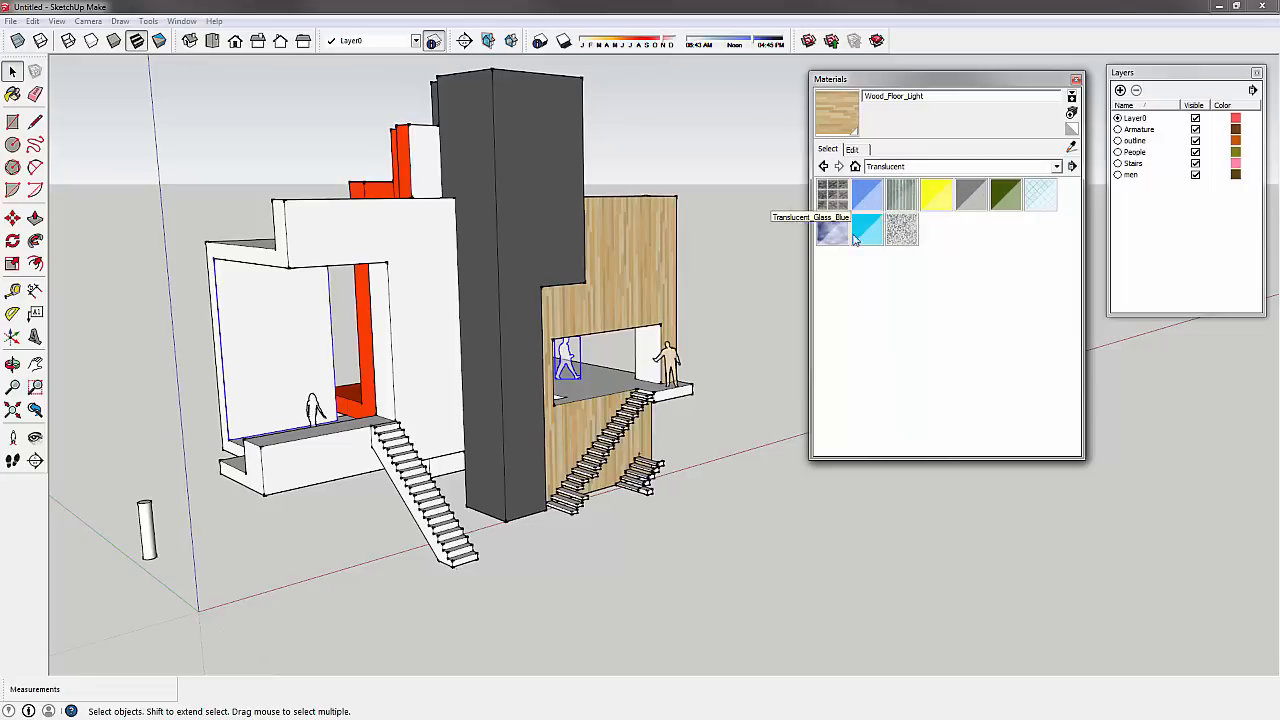
# - Paint the white volume's end wall from inside and outside, plus its ceiling, with Translucent_Glass_Corrugated
pyautogui.click(907, 199)
pyautogui.click(257, 324)
pyautogui.moveTo(254, 328)
pyautogui.mouseDown(button='middle')
pyautogui.moveTo(737, 449)
pyautogui.moveTo(677, 457)
pyautogui.moveTo(677, 471)
pyautogui.moveTo(569, 397)
pyautogui.moveTo(572, 432)
pyautogui.moveTo(514, 394)
pyautogui.moveTo(583, 215)
pyautogui.mouseUp(button='middle')
pyautogui.click(677, 457)
pyautogui.moveTo(666, 251); pyautogui.dragTo(516, 216, button='middle')
pyautogui.click(478, 193)
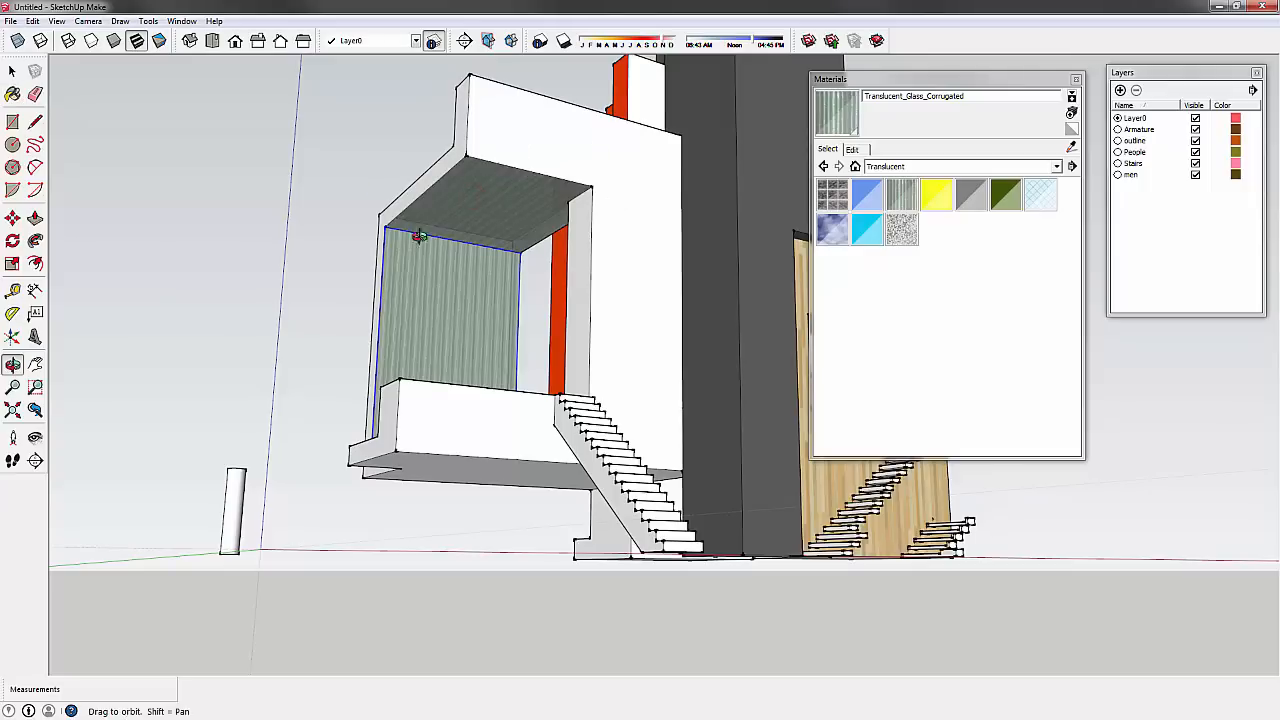
pyautogui.moveTo(417, 235)
pyautogui.mouseDown(button='middle')
pyautogui.moveTo(662, 520)
pyautogui.moveTo(552, 391)
pyautogui.moveTo(349, 400)
pyautogui.moveTo(543, 377)
pyautogui.moveTo(790, 380)
pyautogui.mouseUp(button='middle')
pyautogui.click(12, 70)
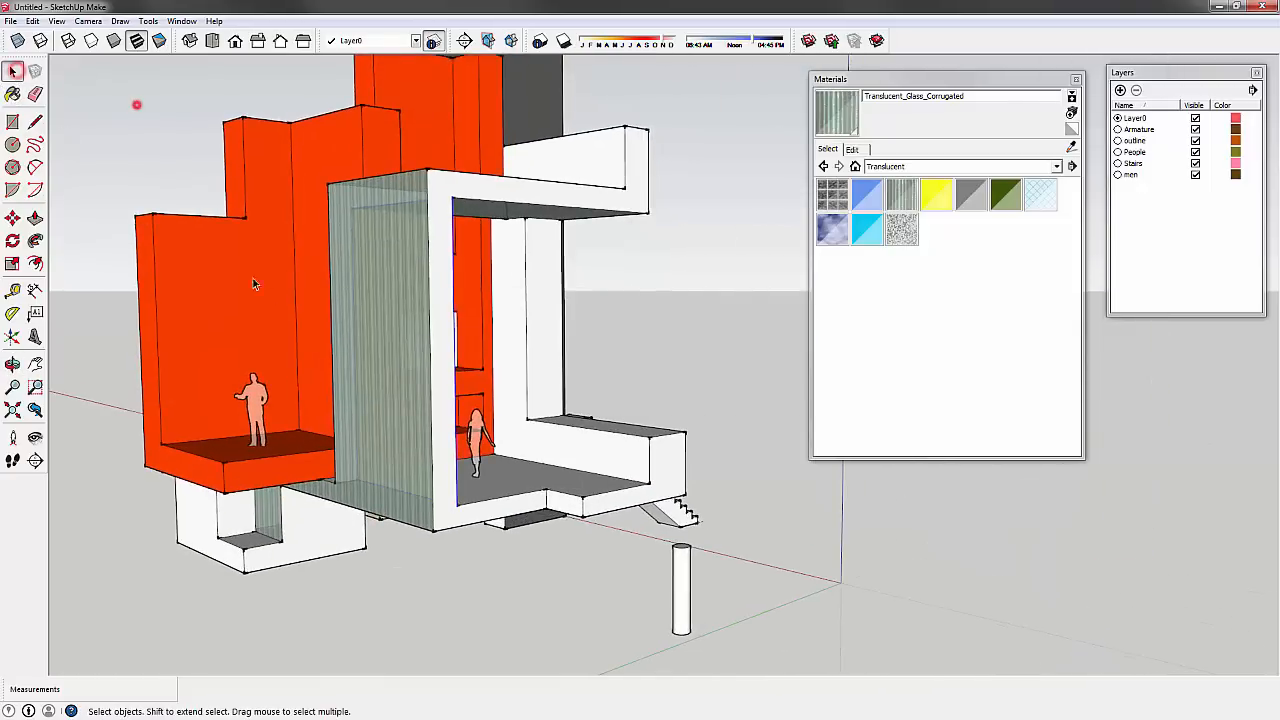
pyautogui.scroll(3, 476, 372)
pyautogui.scroll(4, 476, 372)
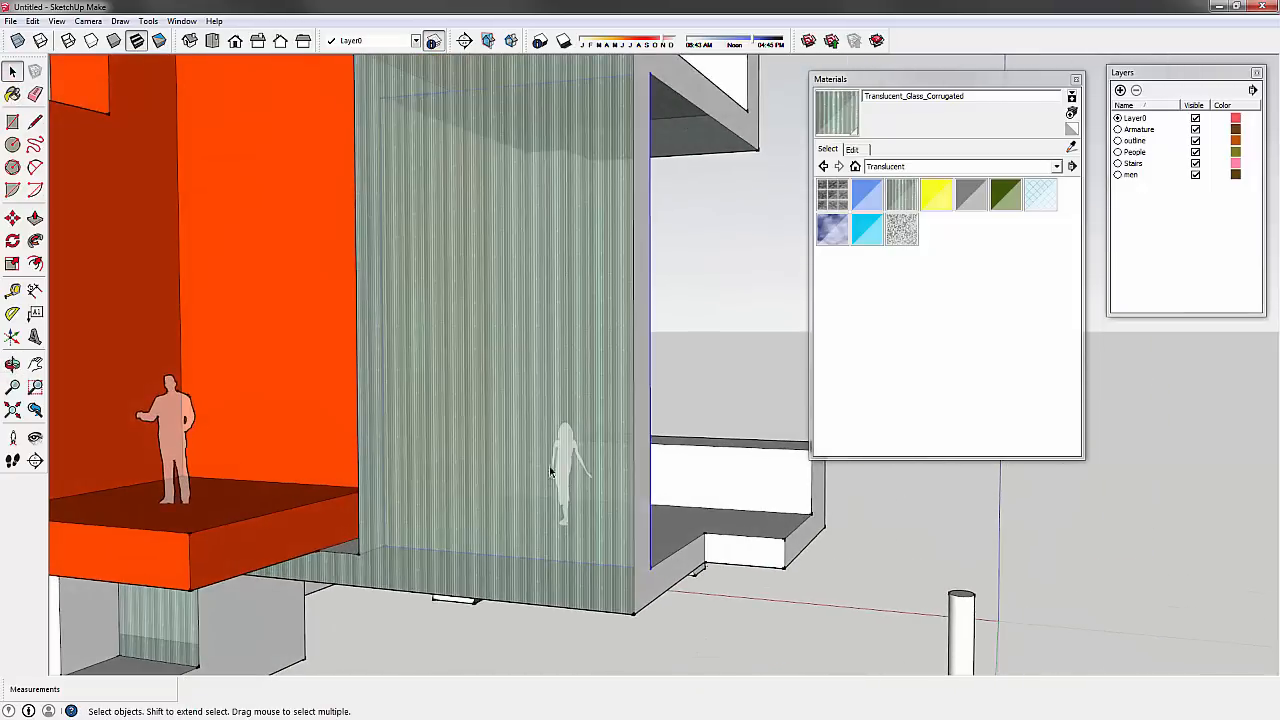
pyautogui.scroll(2, 559, 436)
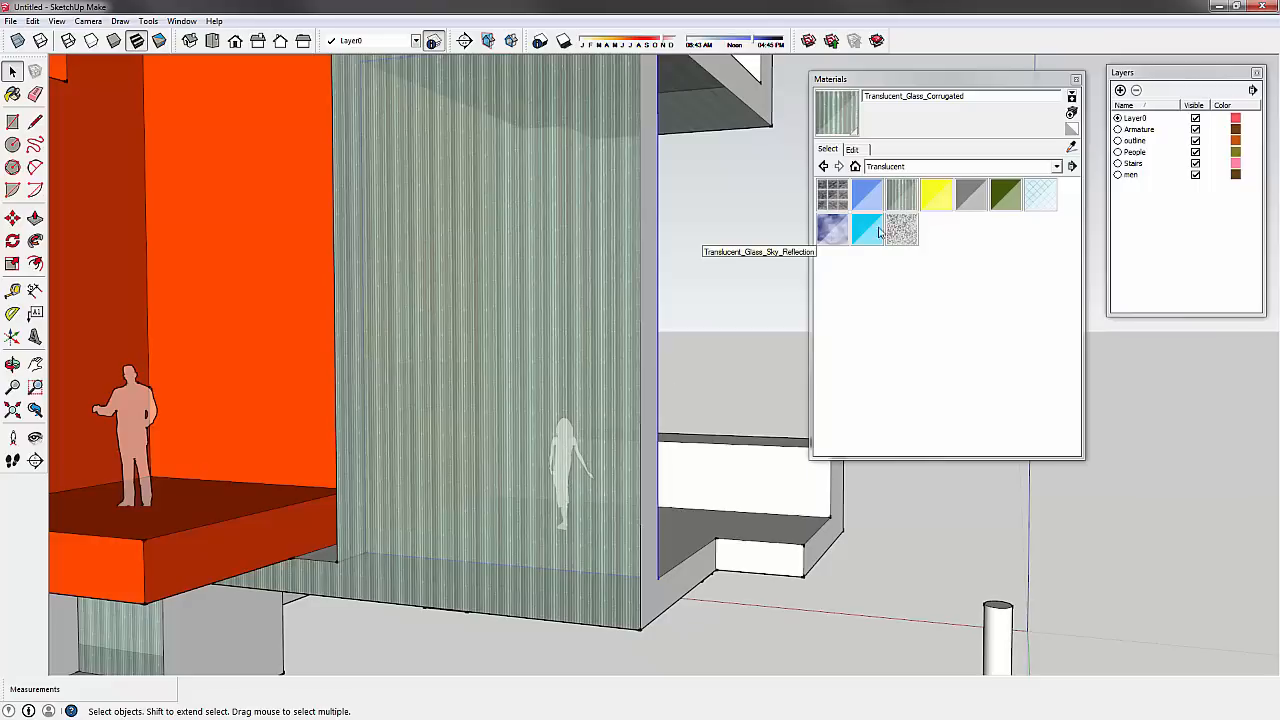
# - Repaint the outer layer of the corrugated glass end wall with Translucent_Glass_Blue and check it from both sides
pyautogui.click(867, 193)
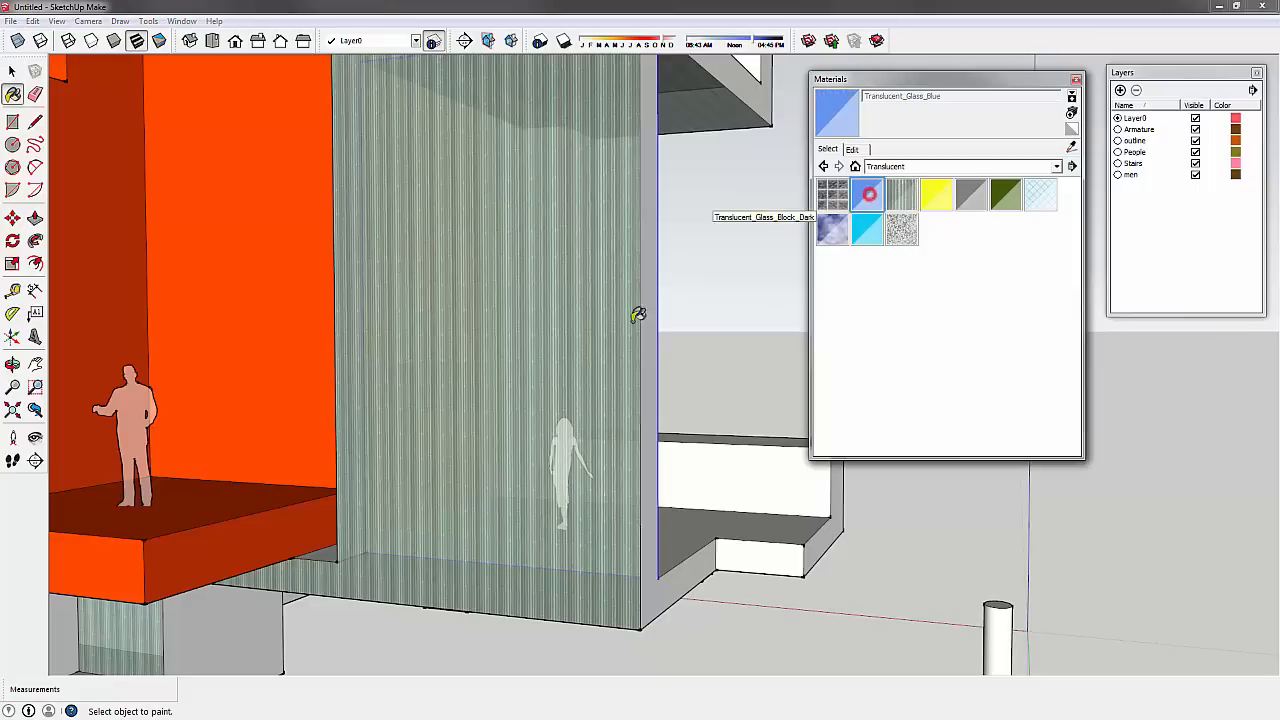
pyautogui.click(597, 332)
pyautogui.moveTo(592, 338); pyautogui.dragTo(190, 393, button='middle')
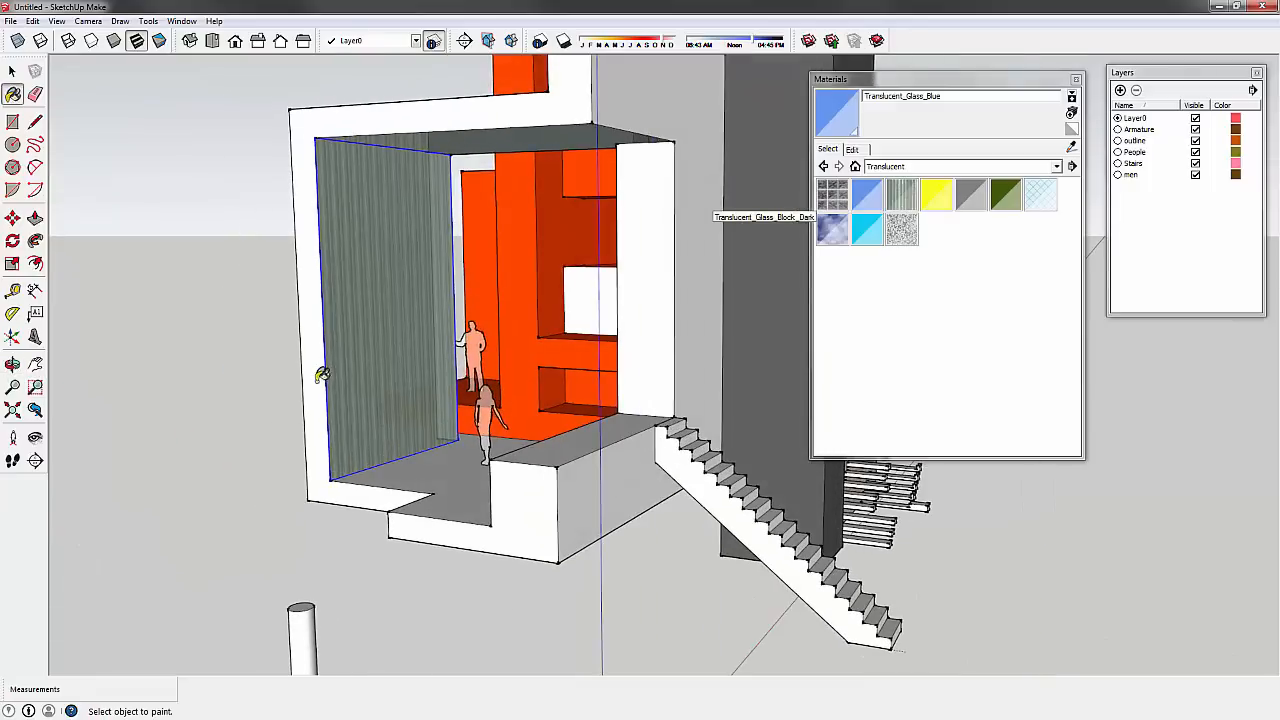
pyautogui.click(349, 357)
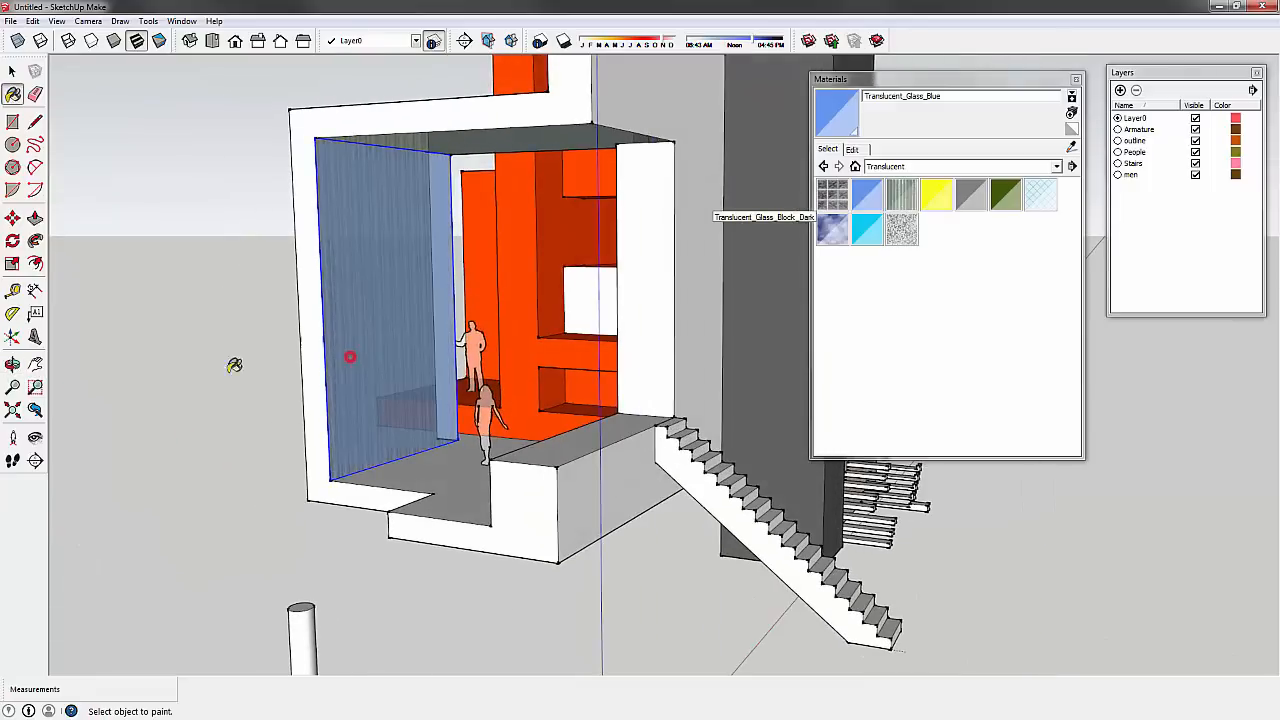
pyautogui.press('o')
pyautogui.moveTo(349, 357); pyautogui.dragTo(771, 368)
pyautogui.moveTo(771, 368); pyautogui.dragTo(790, 369, button='middle')
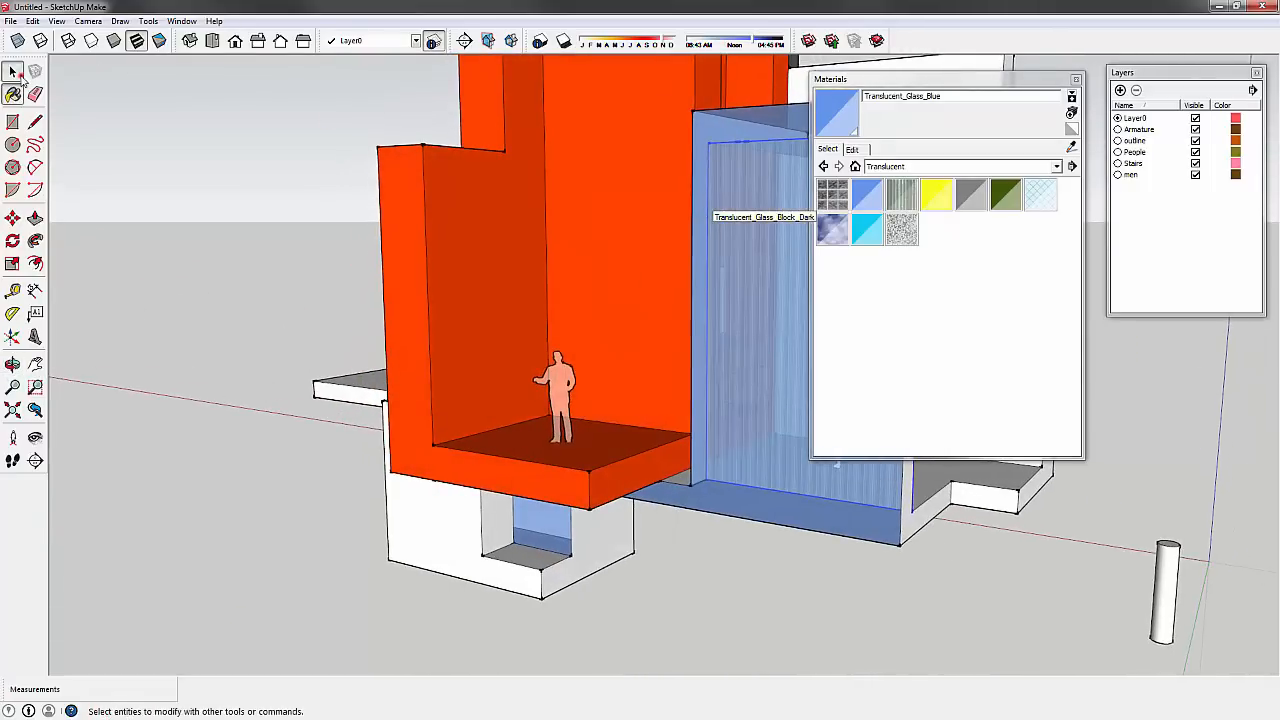
pyautogui.click(12, 71)
pyautogui.keyDown('shift'); pyautogui.moveTo(480, 251); pyautogui.dragTo(200, 263, button='middle'); pyautogui.keyUp('shift')
pyautogui.scroll(3, 584, 412)
pyautogui.moveTo(586, 410); pyautogui.dragTo(462, 324, button='middle')
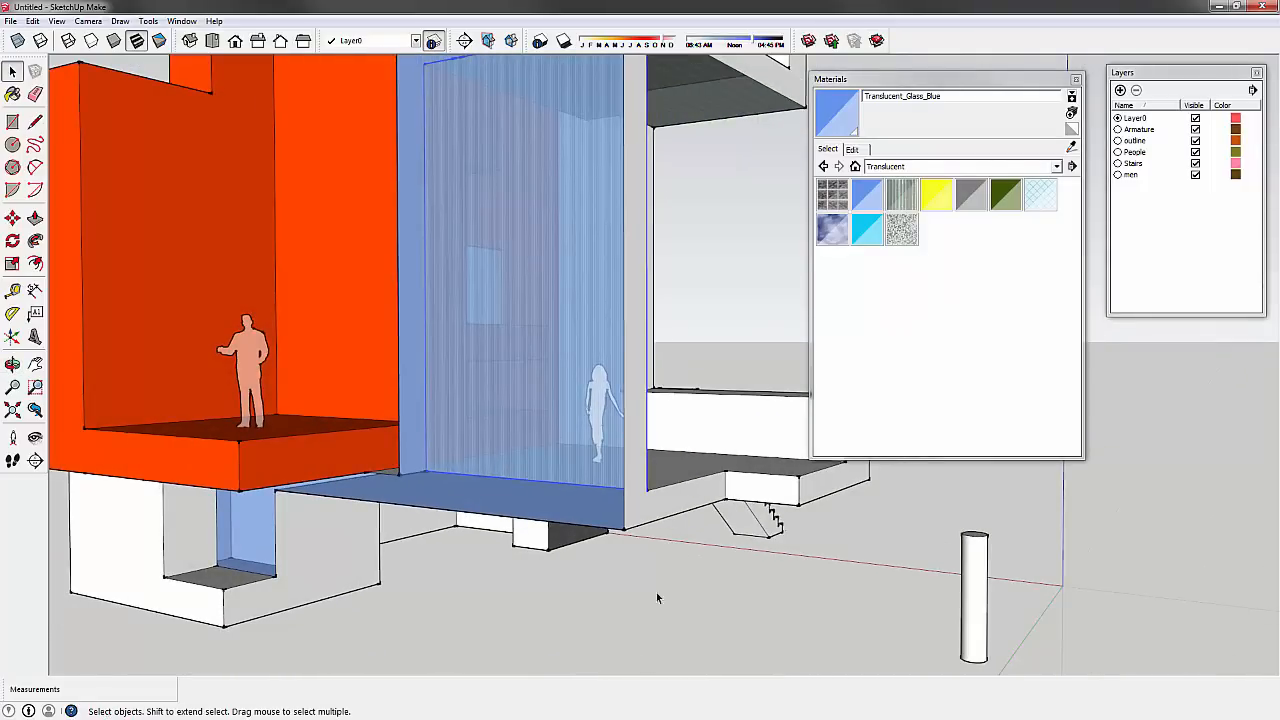
pyautogui.moveTo(689, 628); pyautogui.dragTo(701, 264, button='middle')
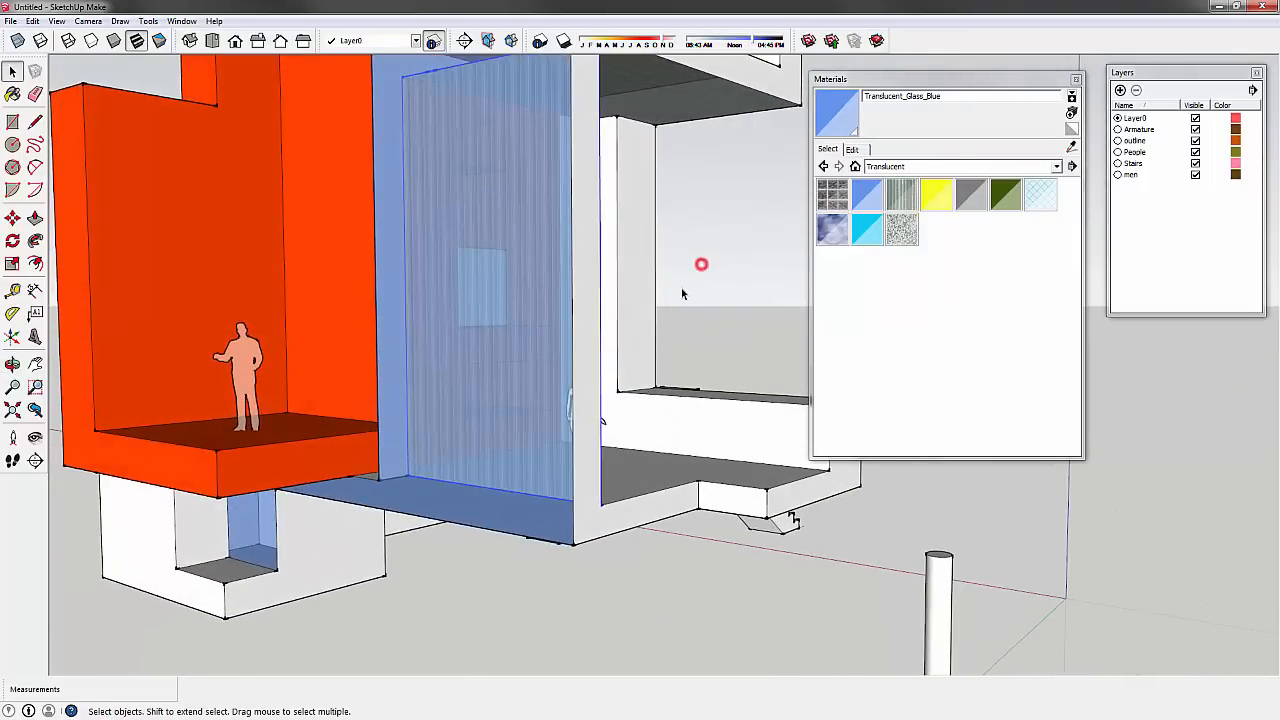
pyautogui.click(870, 200)
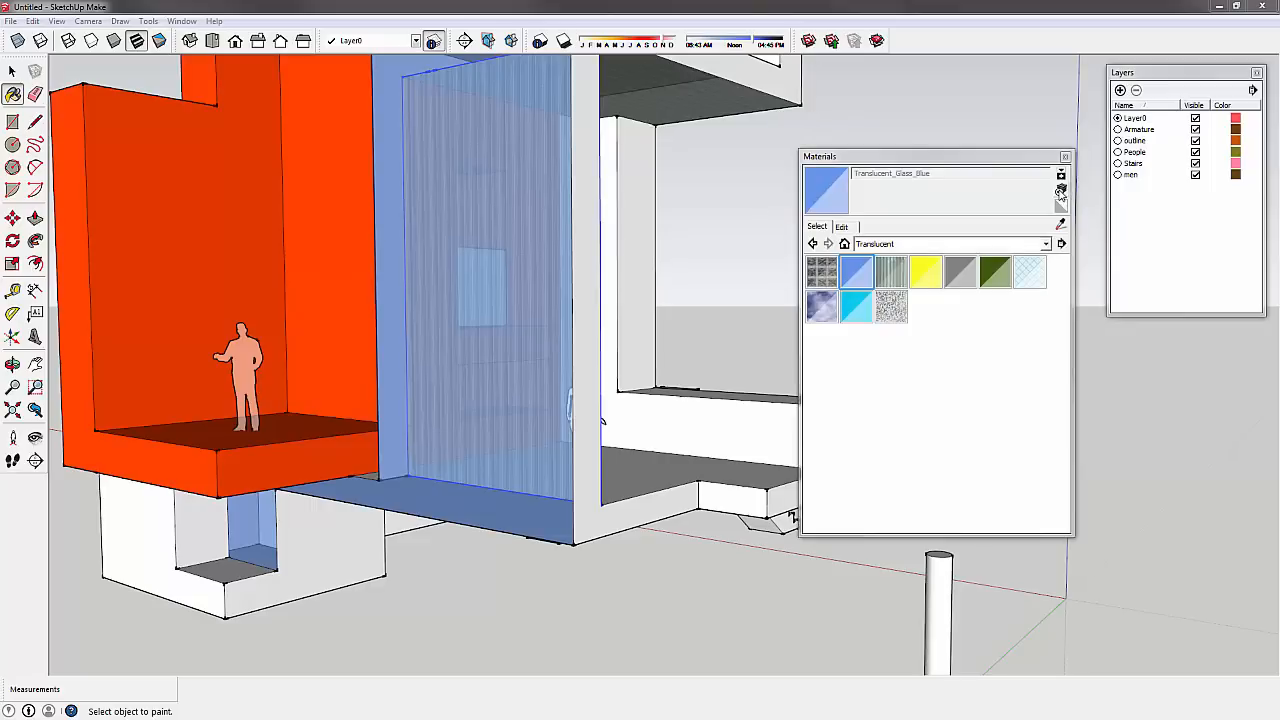
pyautogui.click(1062, 192)
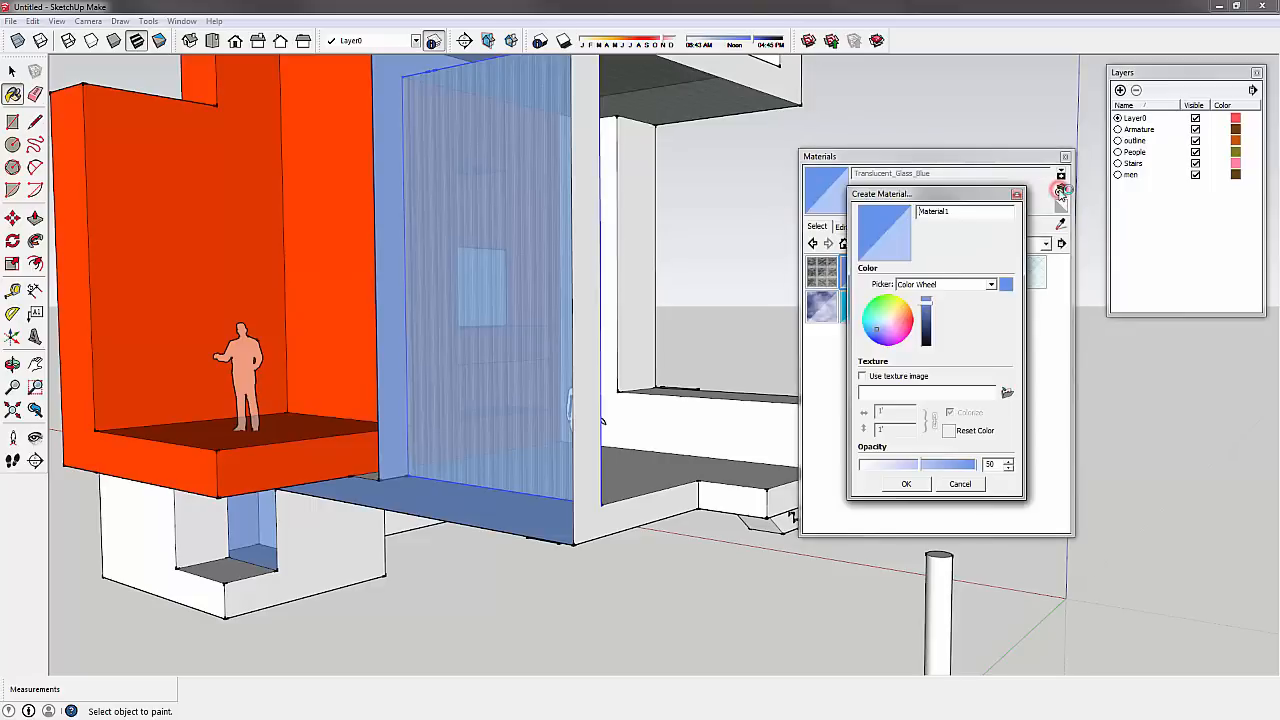
pyautogui.moveTo(954, 197); pyautogui.dragTo(1020, 307)
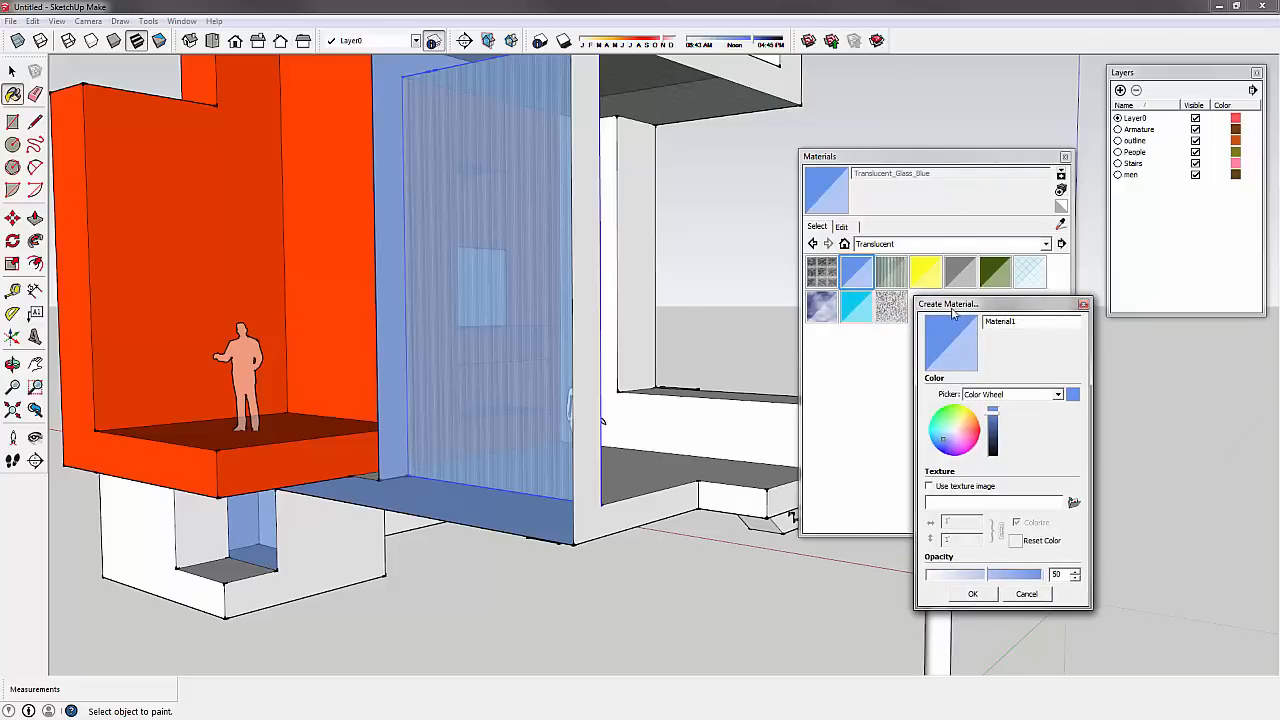
pyautogui.click(1083, 304)
pyautogui.click(857, 306)
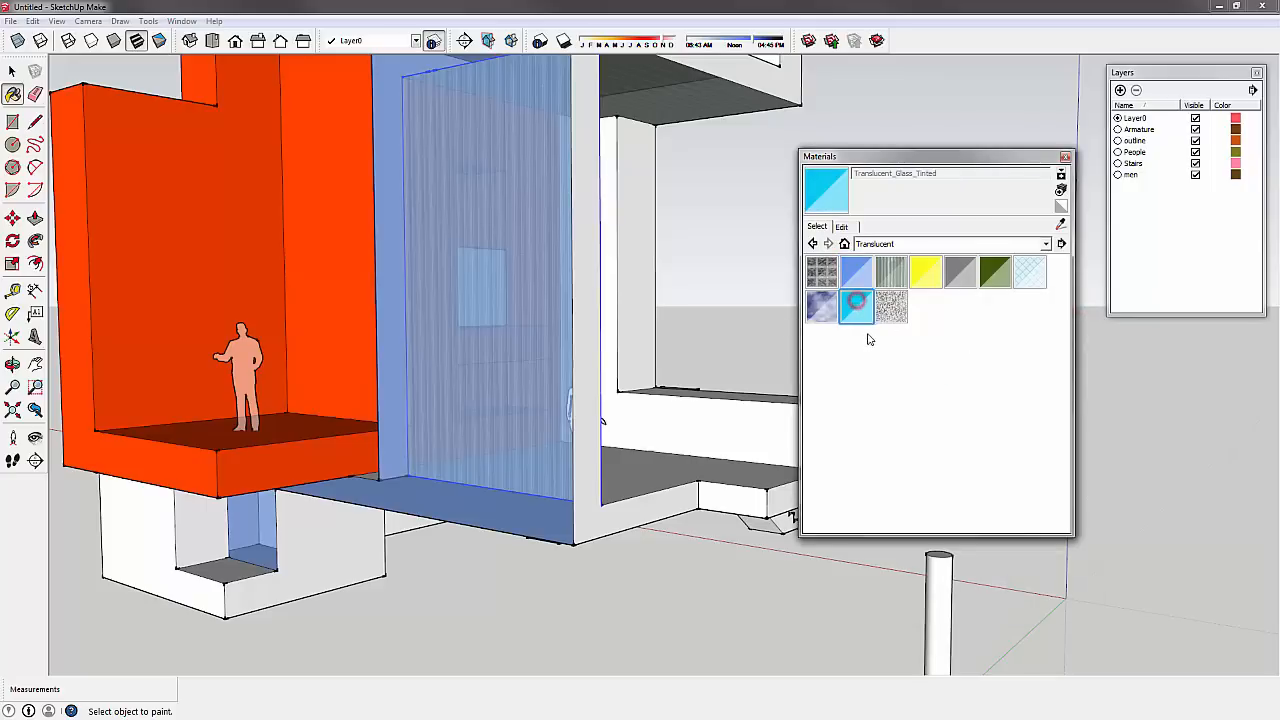
pyautogui.click(859, 274)
# - Create a new material named Gray Trans from Translucent_Glass_Gray with its opacity set to 29
pyautogui.click(963, 275)
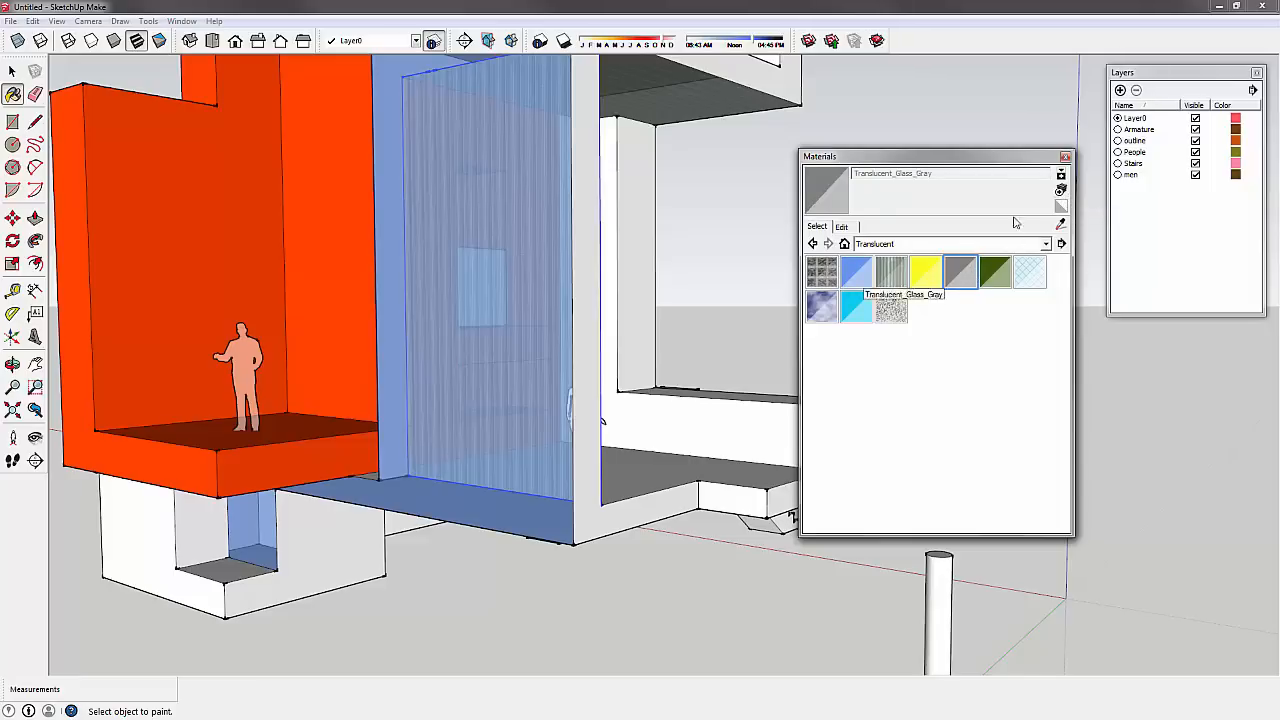
pyautogui.click(1060, 190)
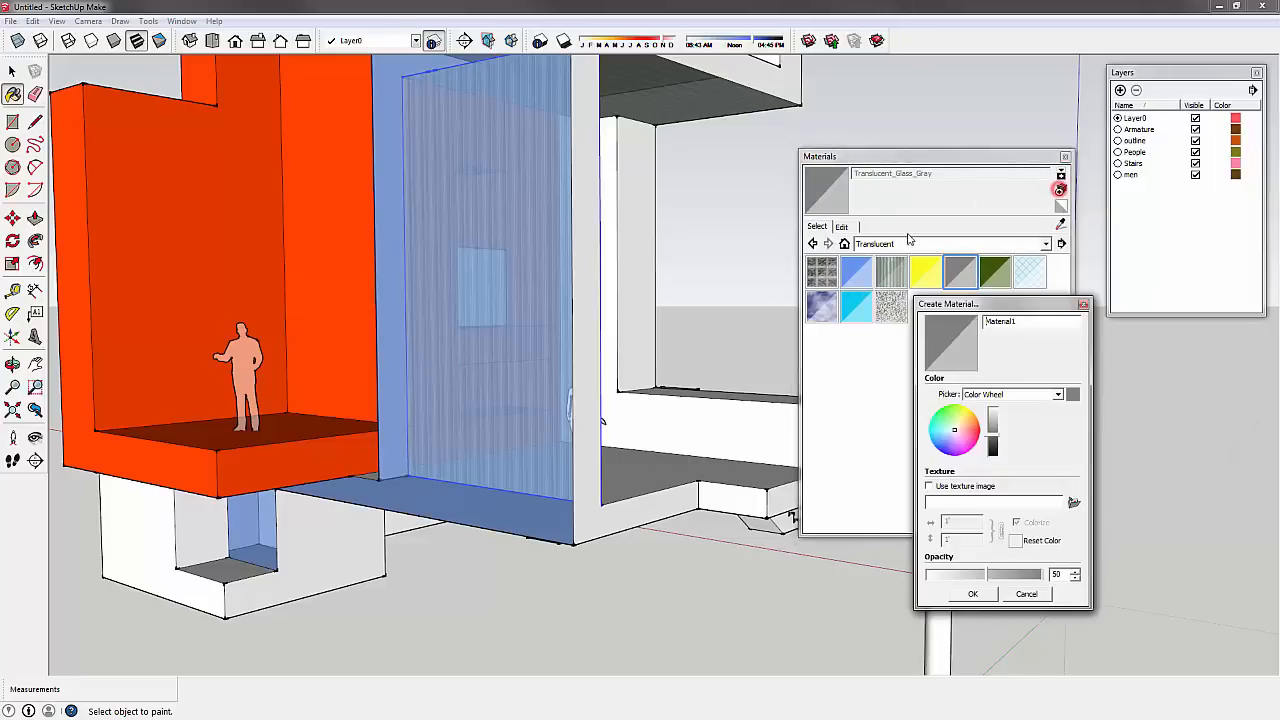
pyautogui.moveTo(963, 301); pyautogui.dragTo(760, 253)
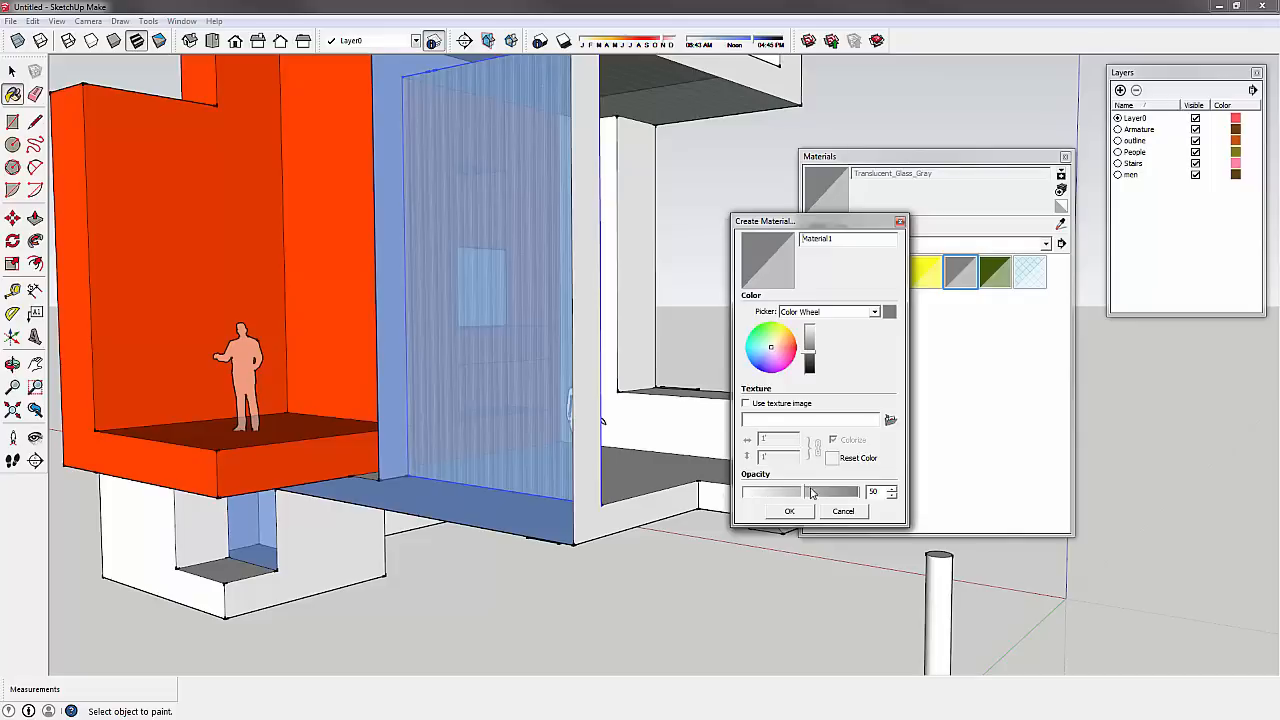
pyautogui.moveTo(798, 500); pyautogui.dragTo(777, 496)
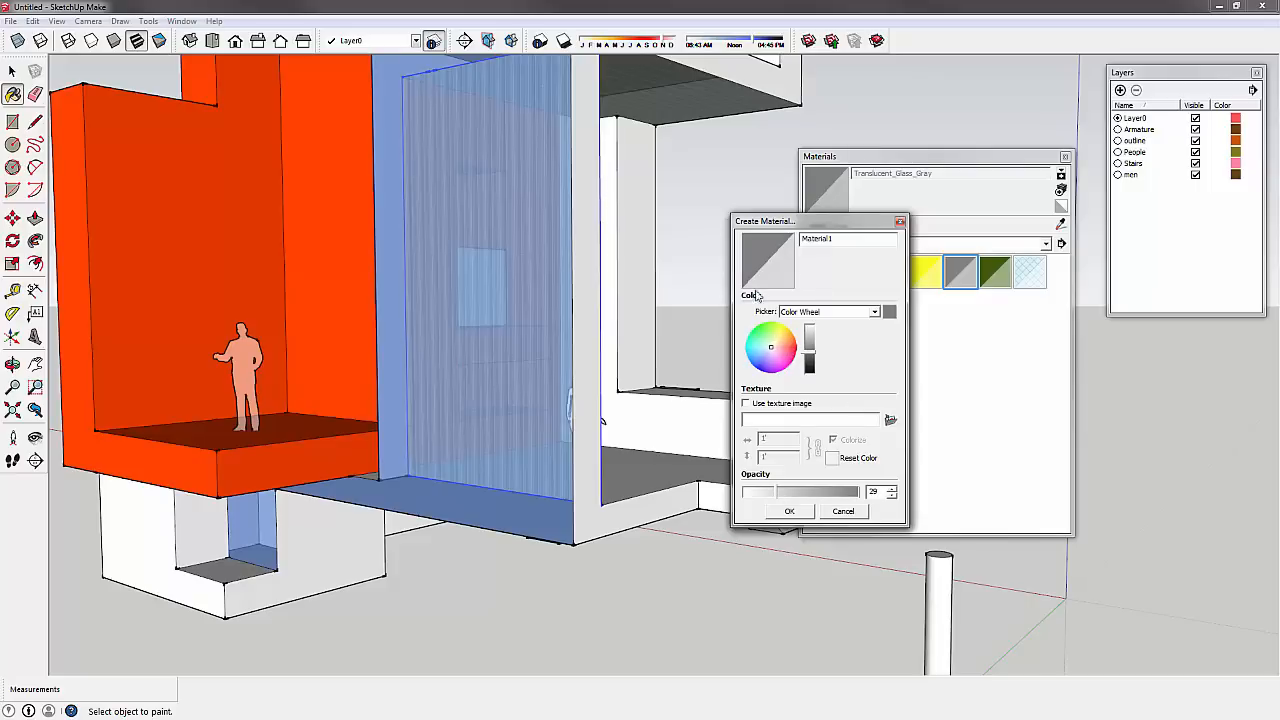
pyautogui.click(875, 311)
pyautogui.click(876, 308)
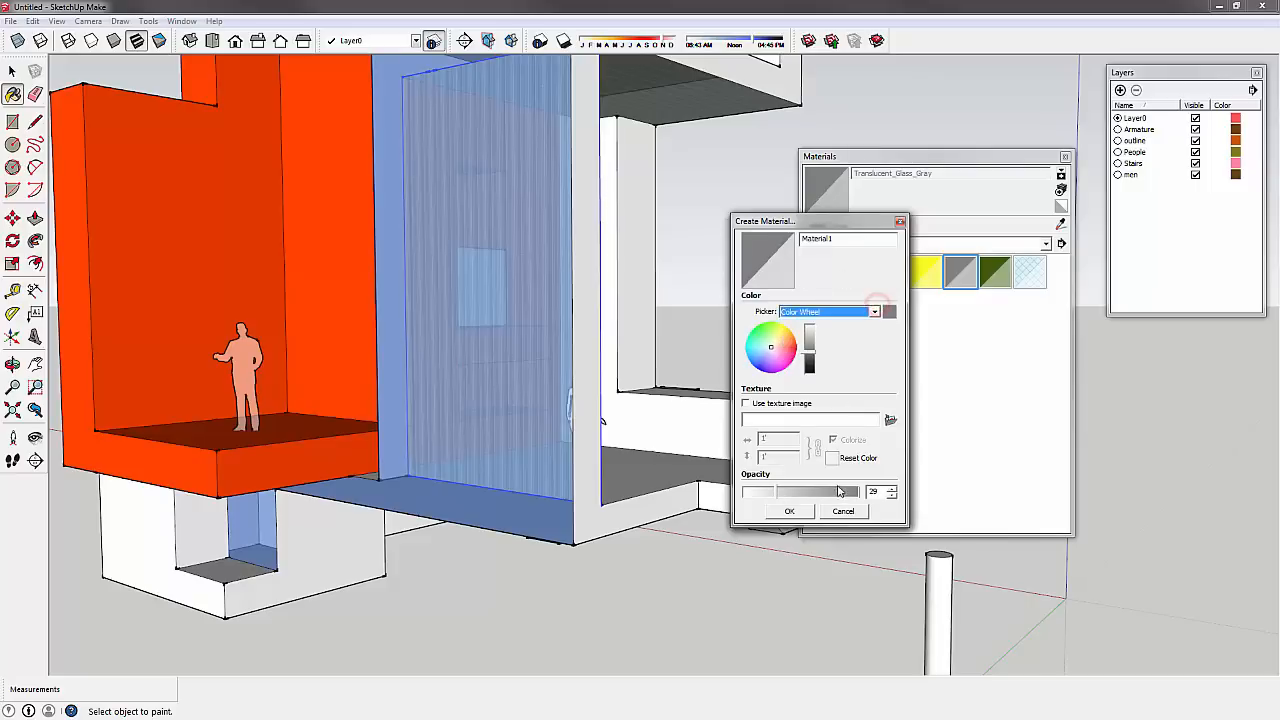
pyautogui.doubleClick(850, 239)
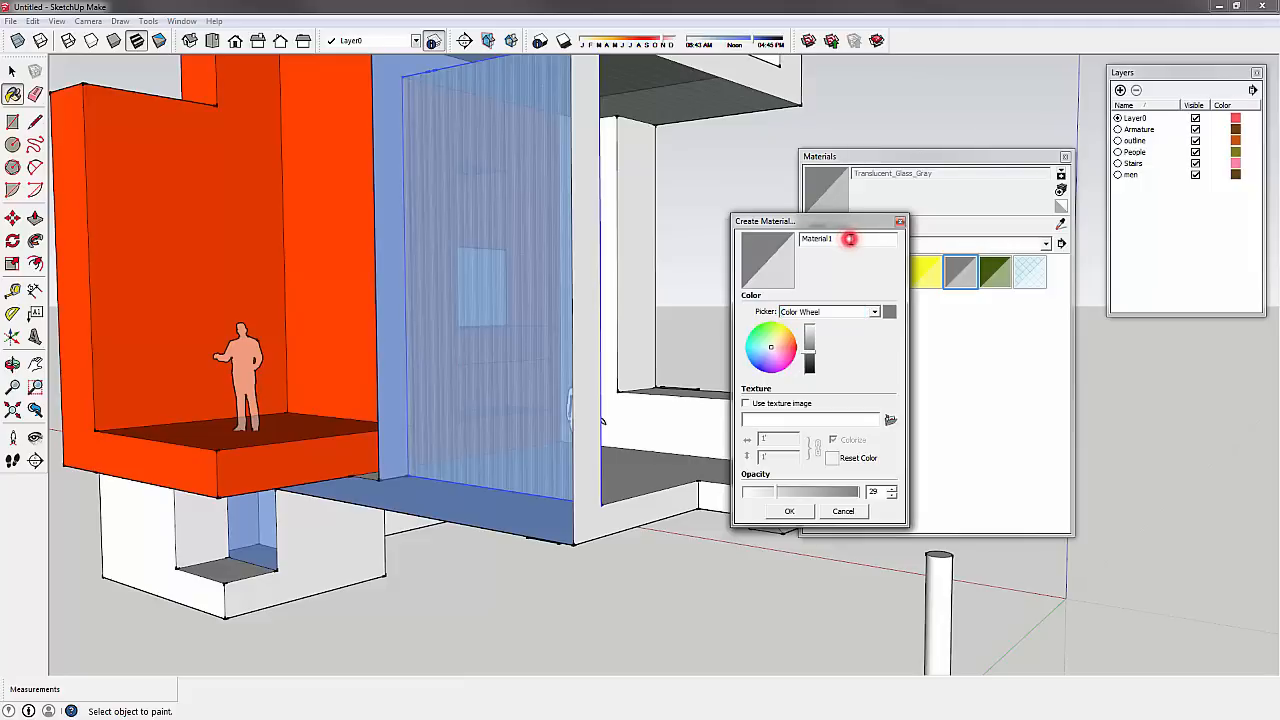
pyautogui.write('Gray Trans')
pyautogui.click(790, 511)
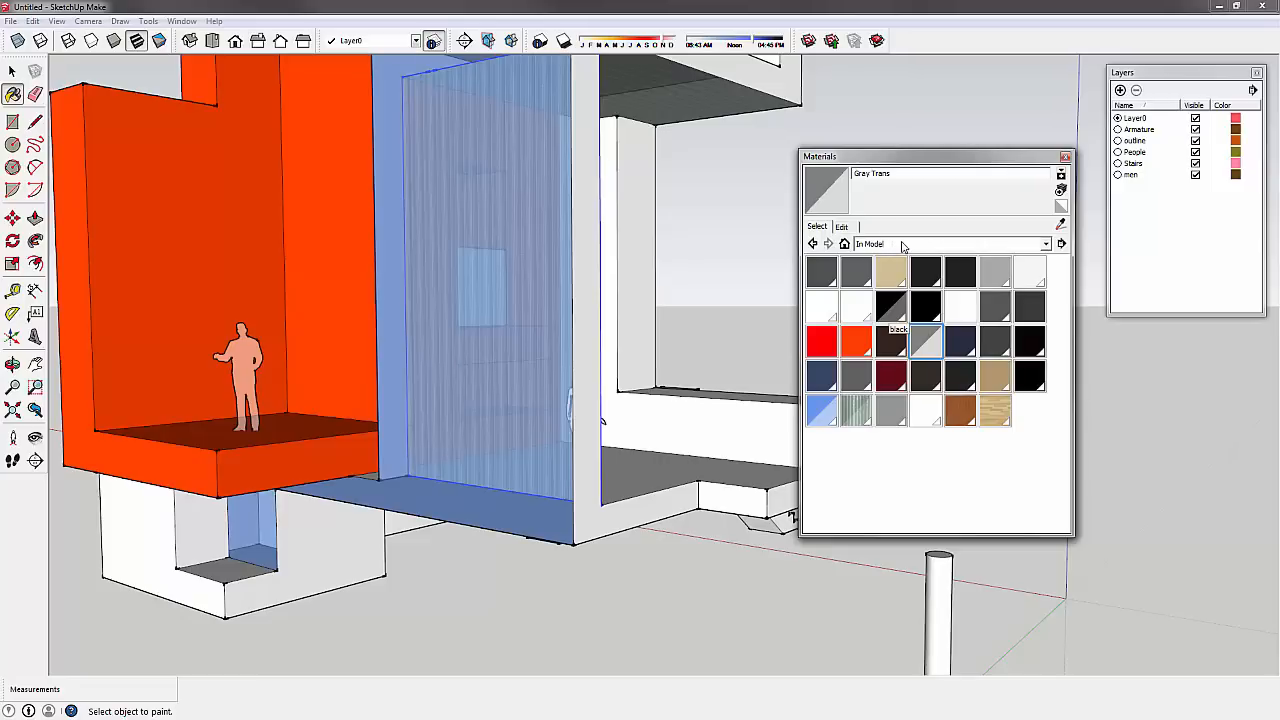
# - Repaint the blue outer layer of the glass end wall with Gray Trans and inspect it from outside and inside
pyautogui.click(920, 345)
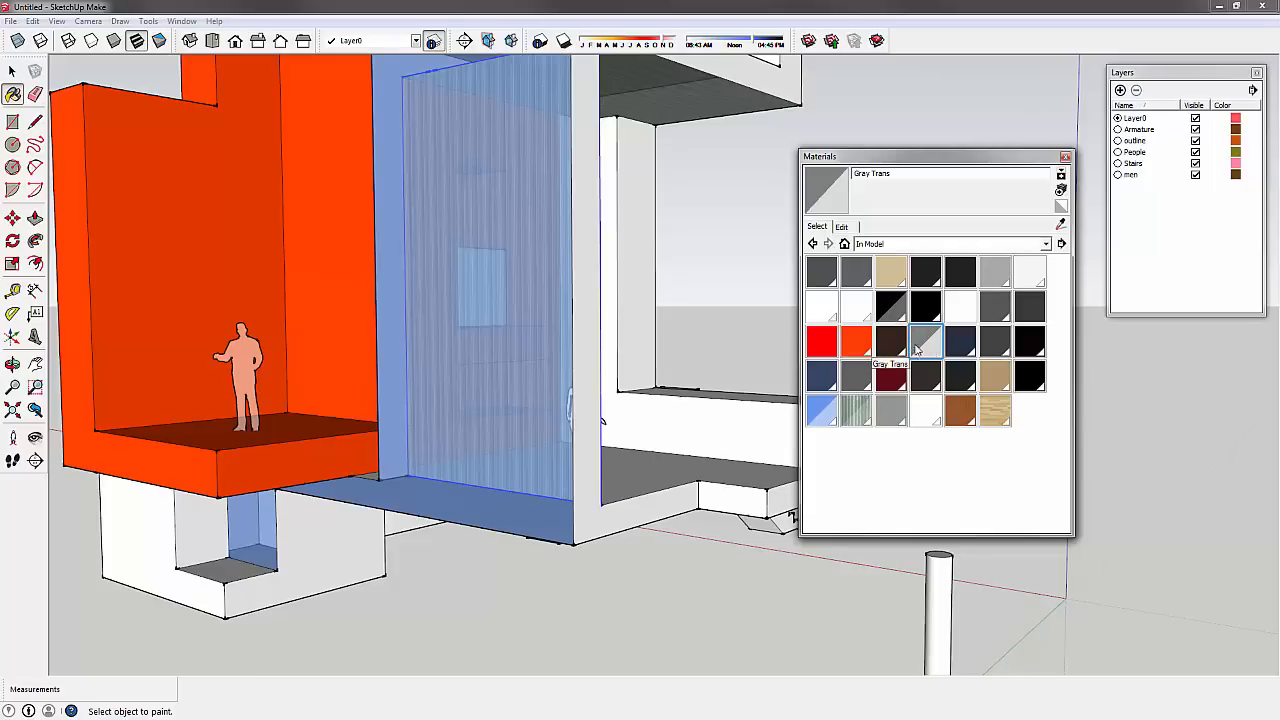
pyautogui.click(927, 345)
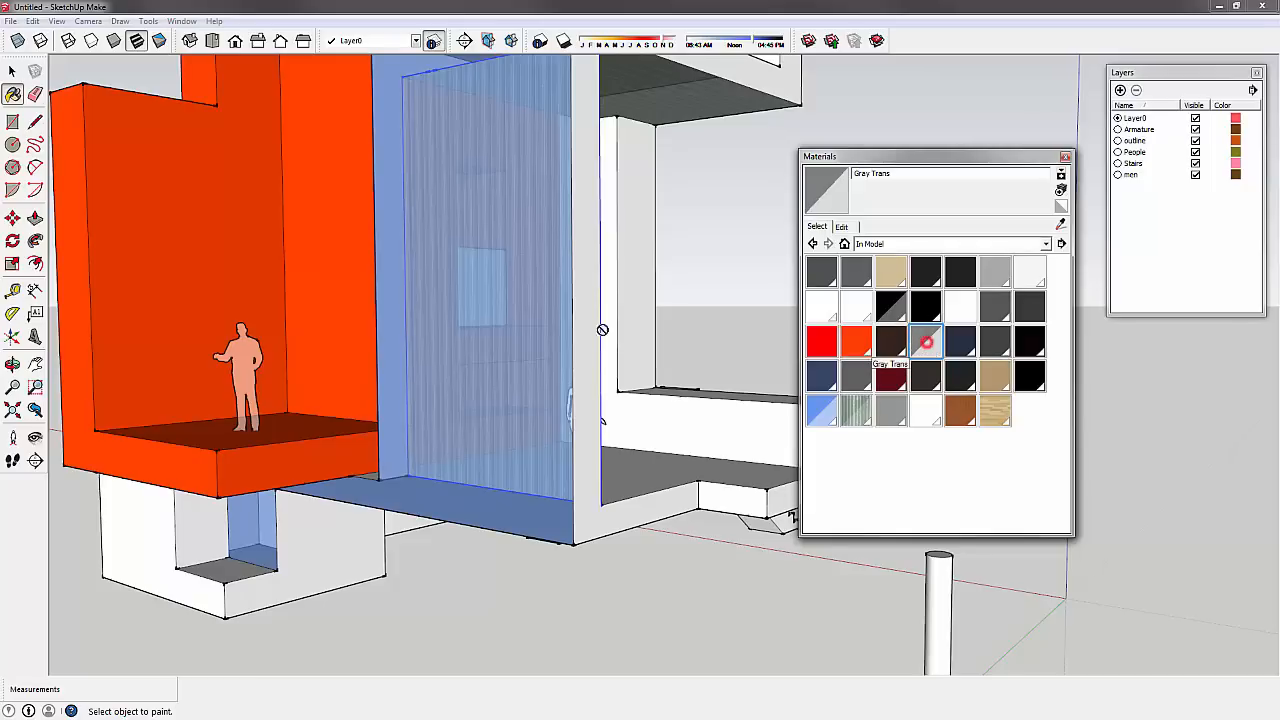
pyautogui.click(512, 280)
pyautogui.moveTo(537, 280)
pyautogui.mouseDown(button='middle')
pyautogui.moveTo(370, 347)
pyautogui.moveTo(329, 266)
pyautogui.mouseUp(button='middle')
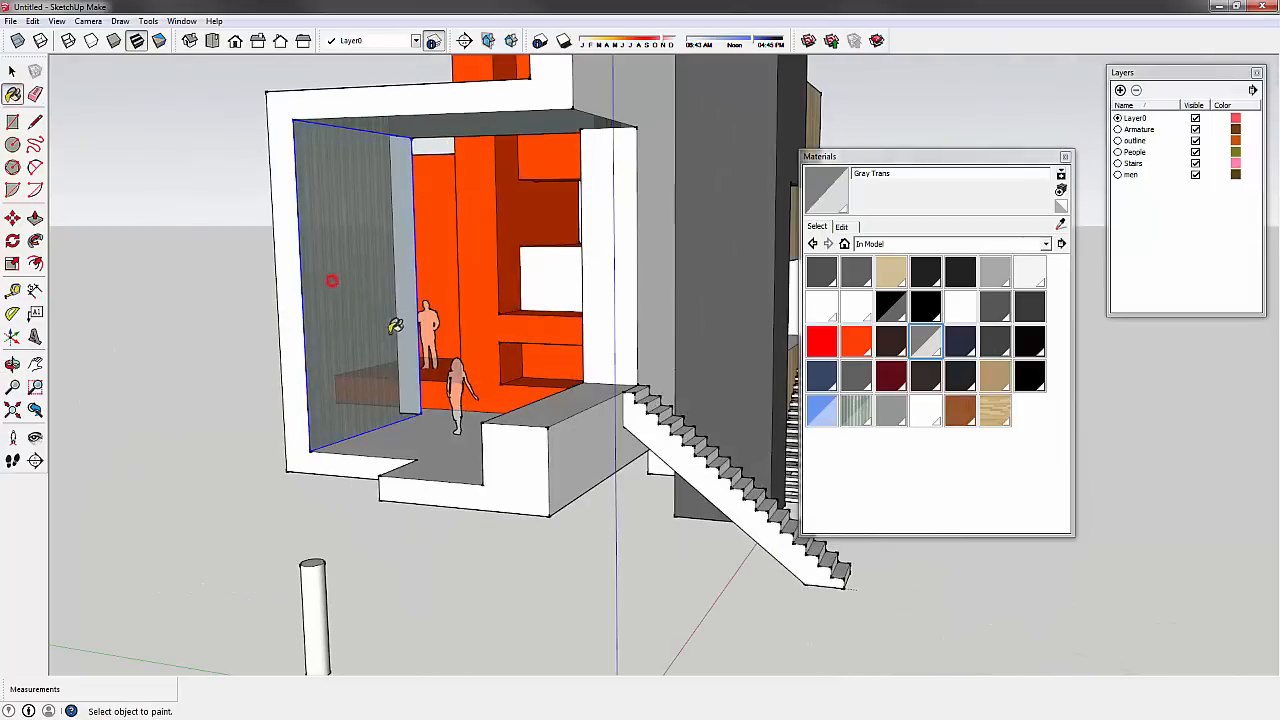
pyautogui.click(12, 70)
pyautogui.moveTo(206, 294); pyautogui.dragTo(502, 256, button='middle')
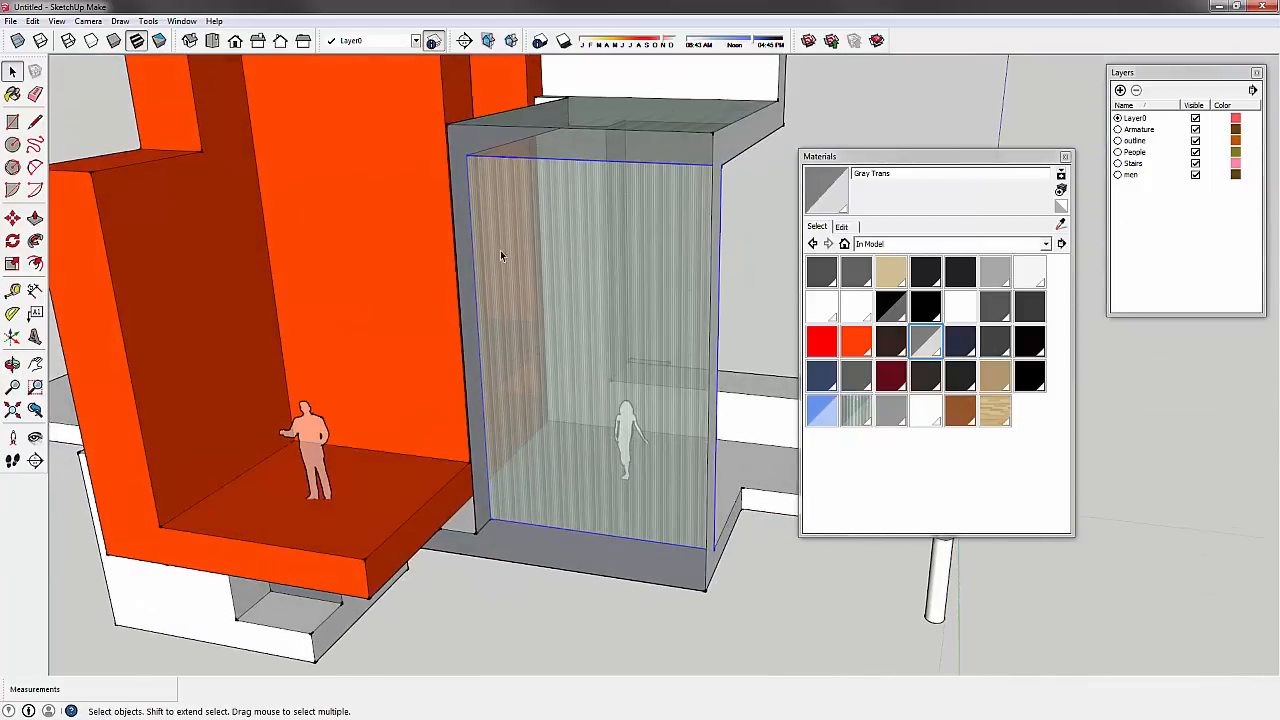
pyautogui.moveTo(561, 452); pyautogui.dragTo(658, 490, button='middle')
pyautogui.scroll(2, 609, 418)
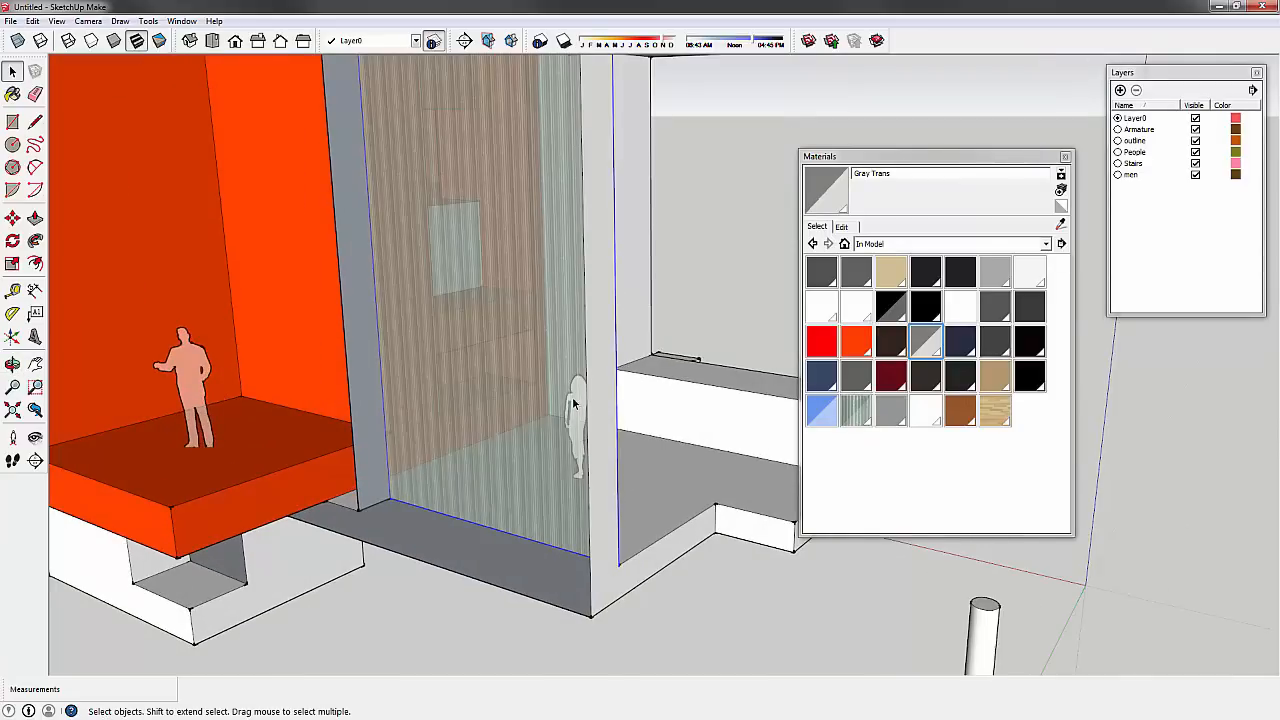
pyautogui.moveTo(574, 403); pyautogui.dragTo(437, 357, button='middle')
pyautogui.scroll(3, 281, 410)
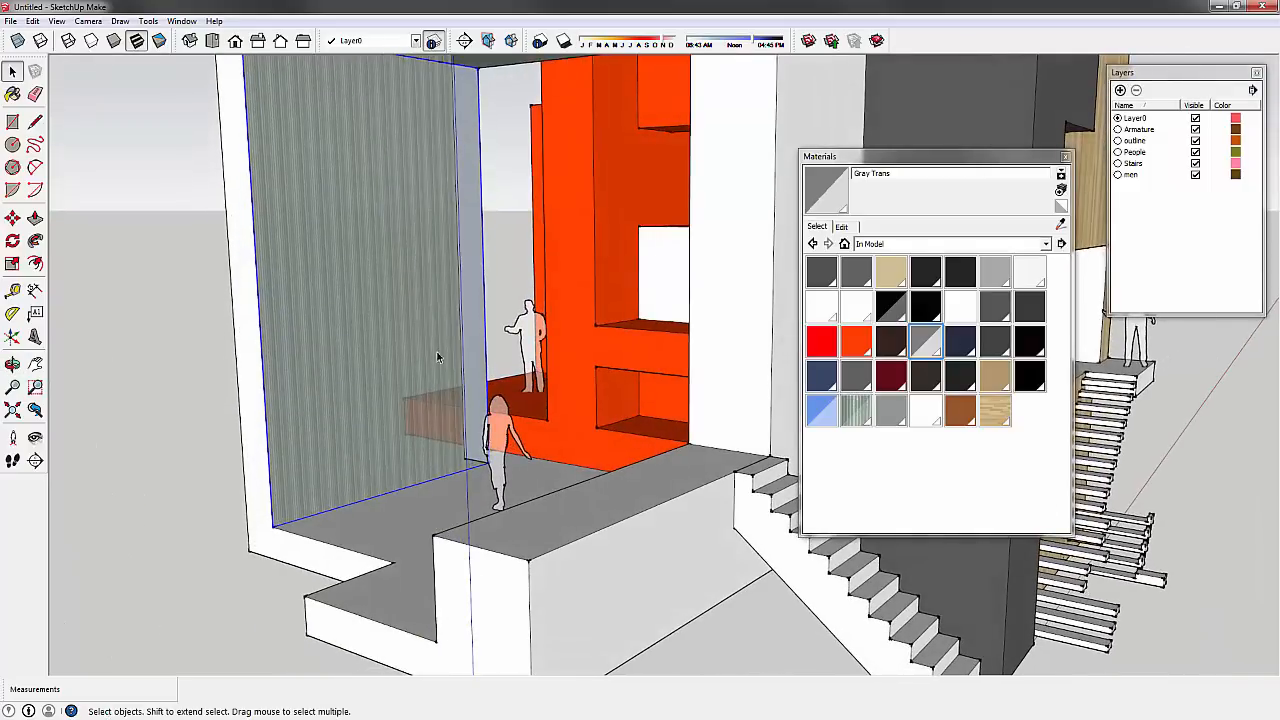
pyautogui.rightClick(928, 344)
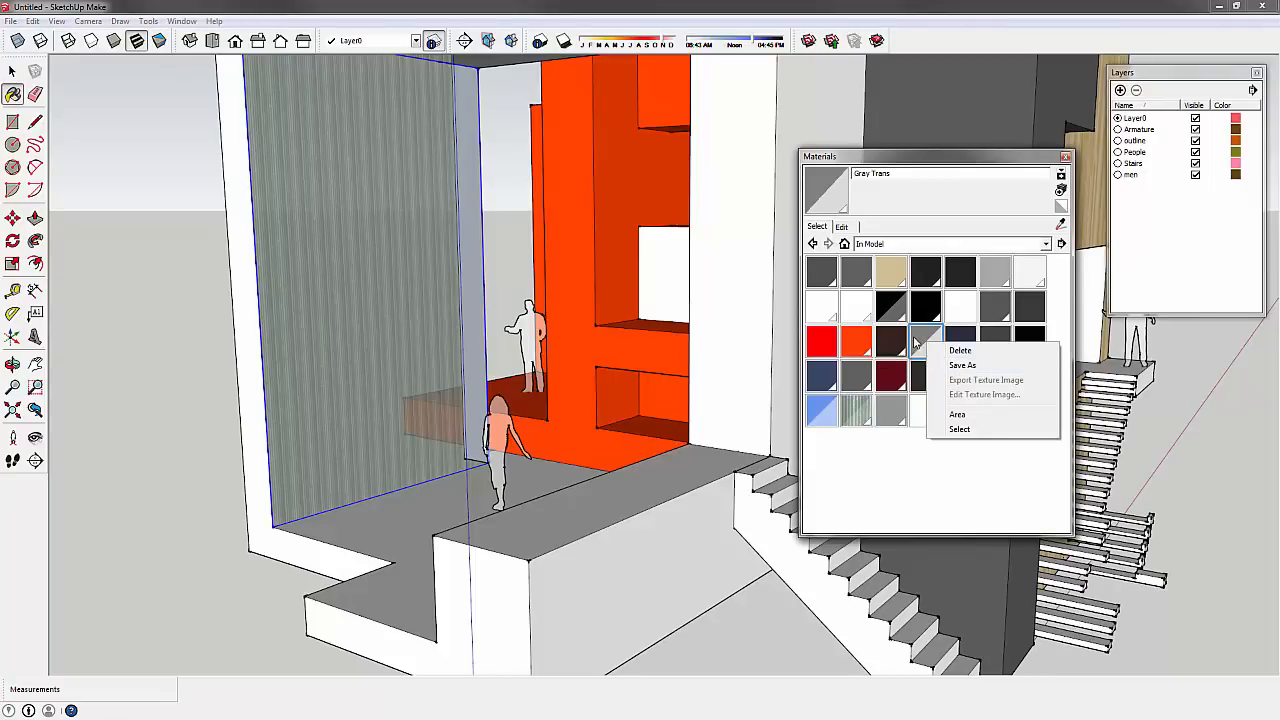
pyautogui.click(960, 365)
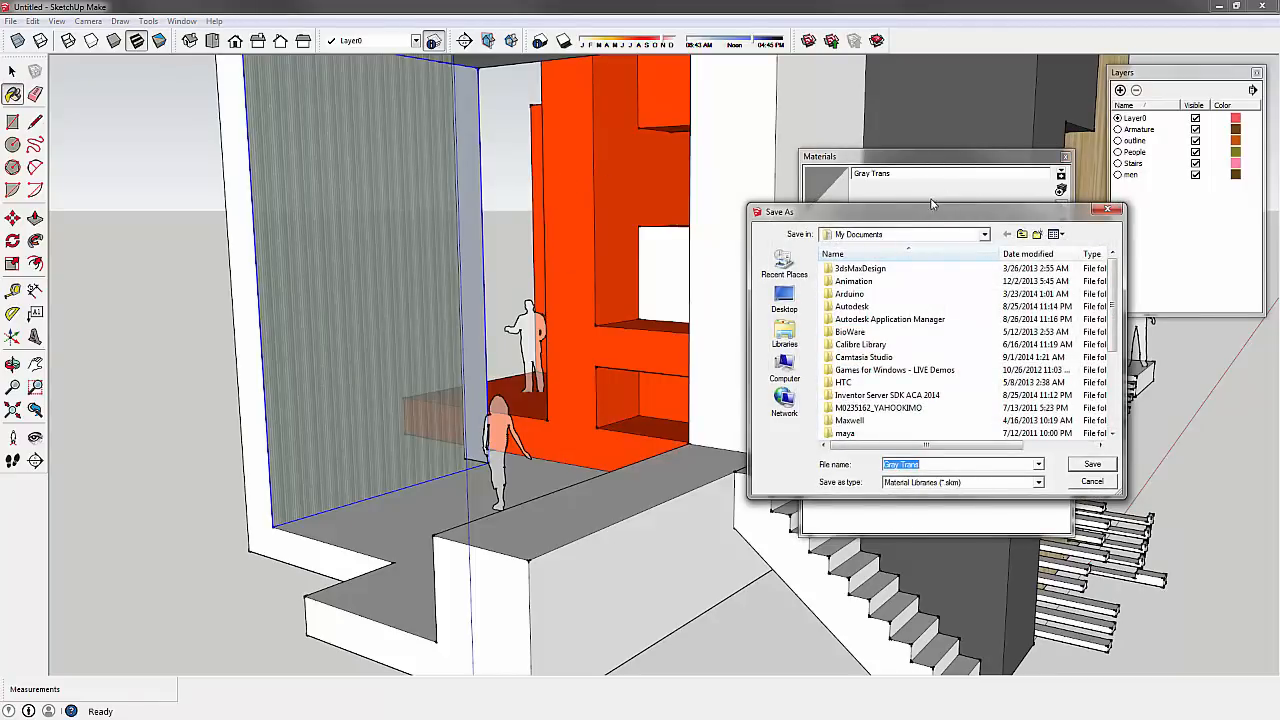
pyautogui.moveTo(930, 204); pyautogui.dragTo(574, 153)
pyautogui.moveTo(766, 445); pyautogui.dragTo(909, 602)
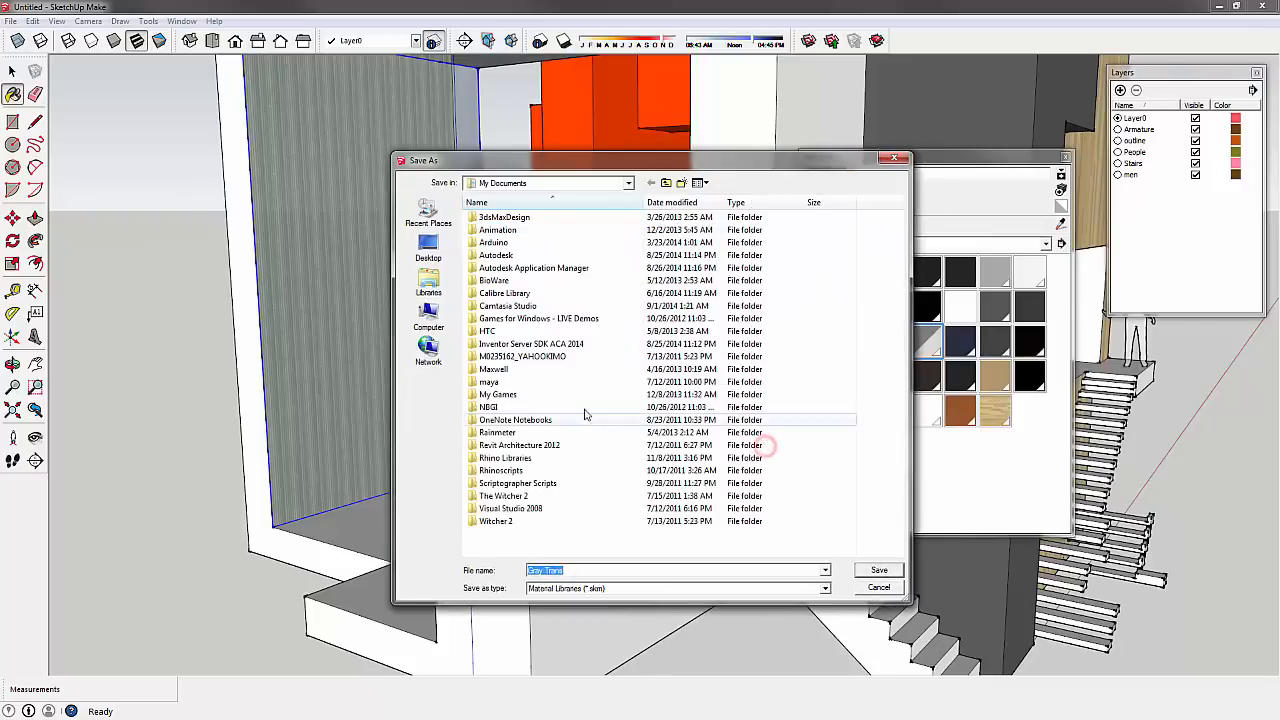
pyautogui.click(893, 586)
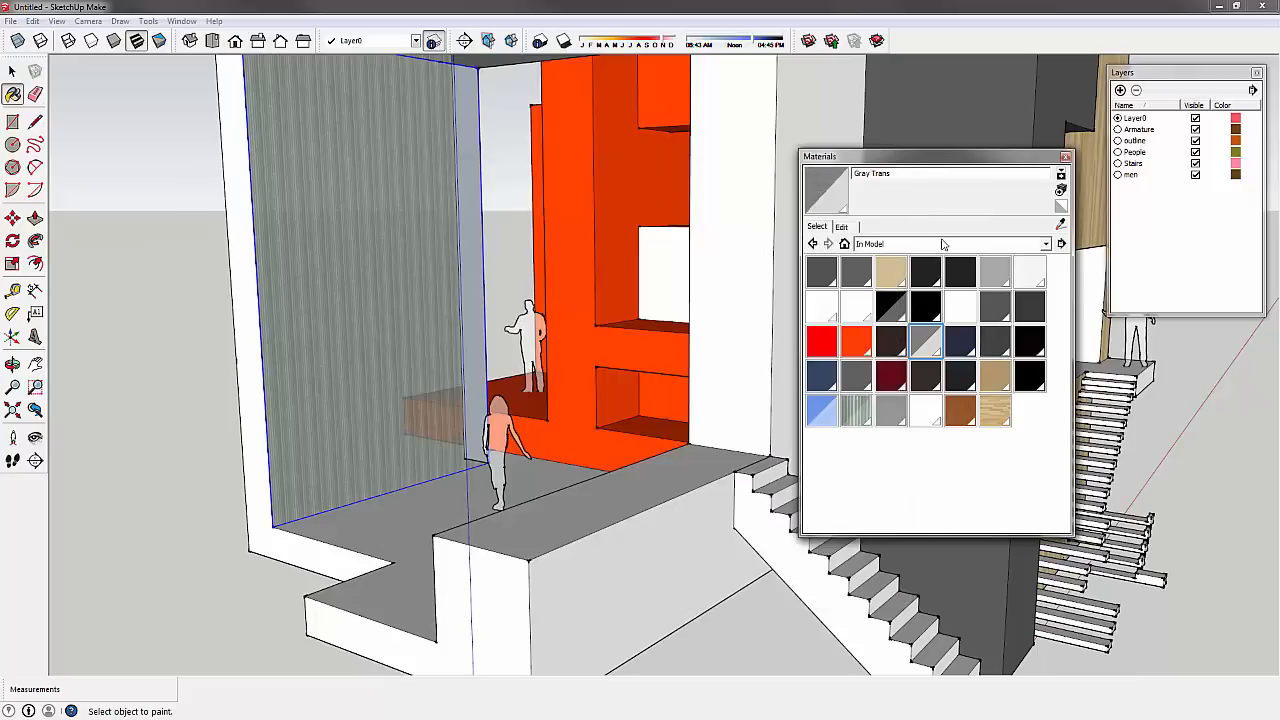
# - Look through the list of material libraries and return to the materials used in the model
pyautogui.click(942, 244)
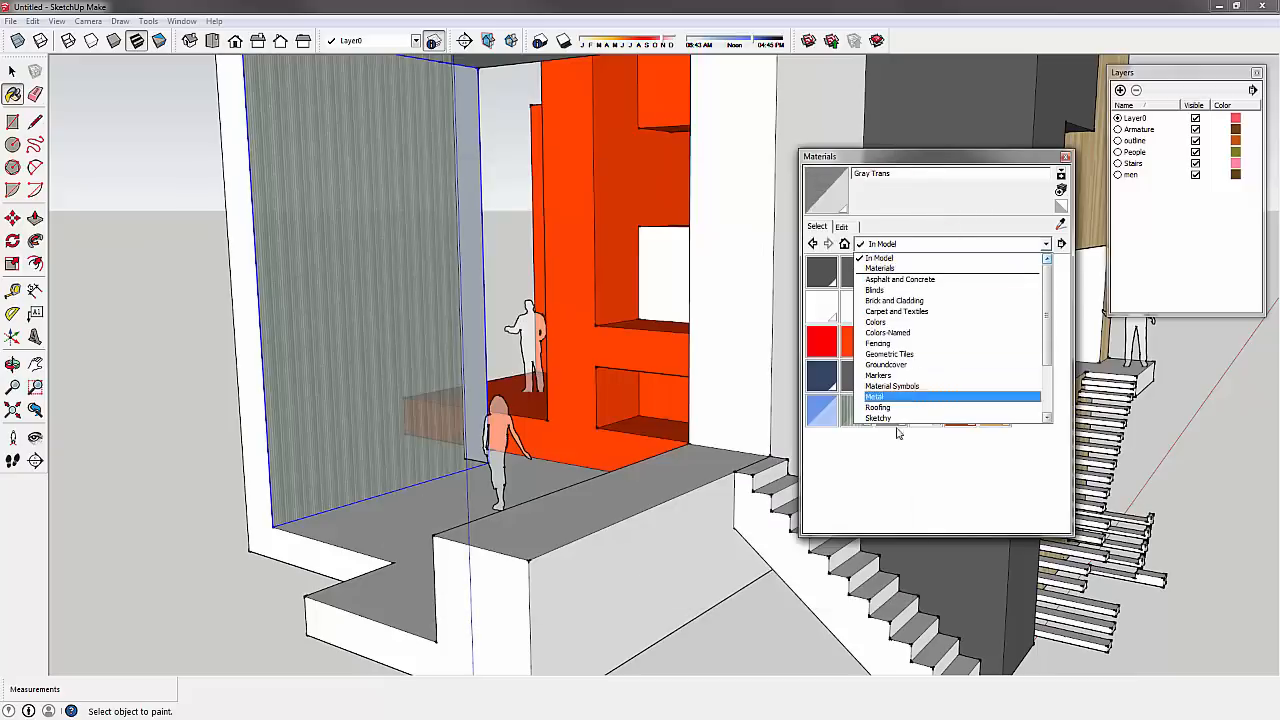
pyautogui.click(903, 466)
pyautogui.click(909, 246)
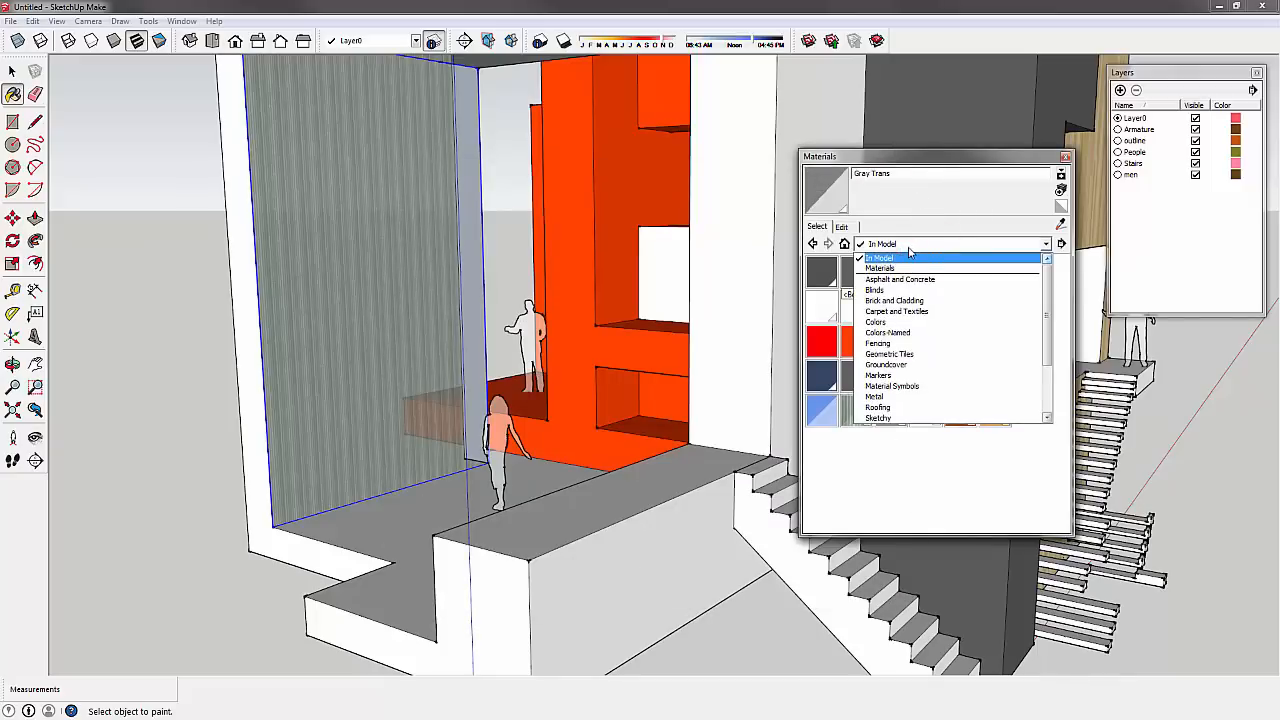
pyautogui.click(903, 267)
pyautogui.click(909, 243)
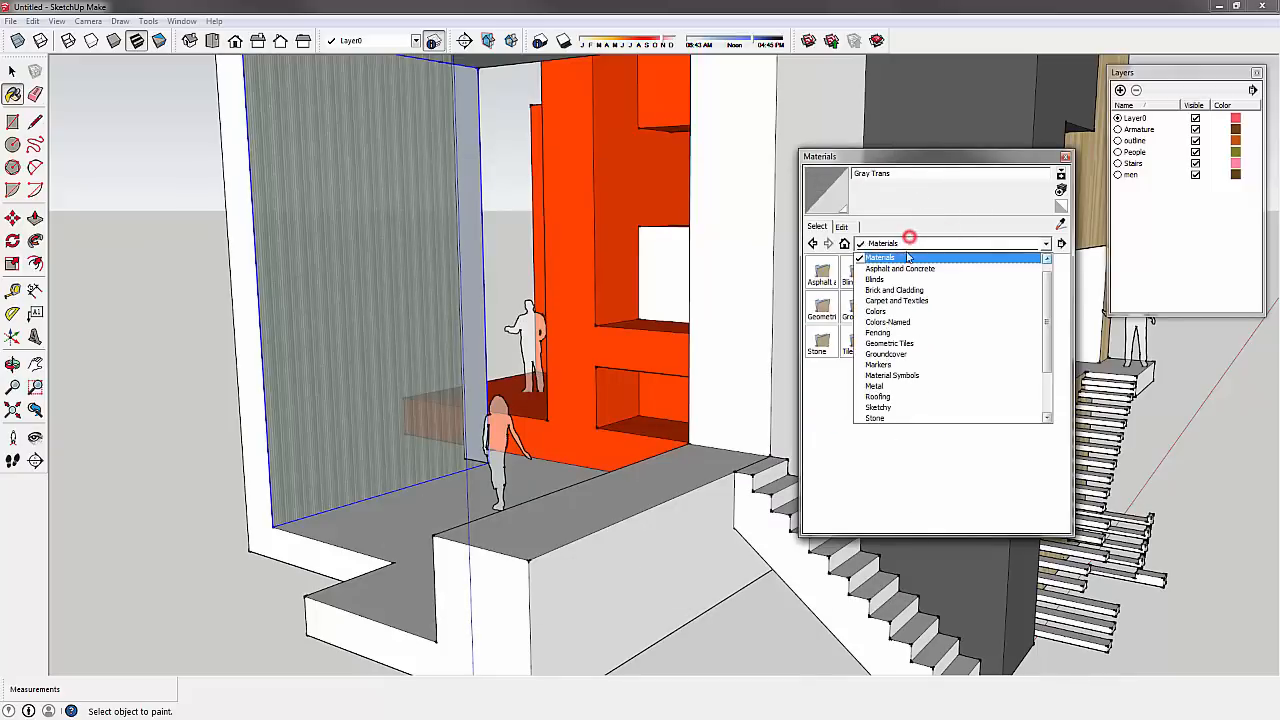
pyautogui.scroll(2, 898, 280)
pyautogui.click(897, 262)
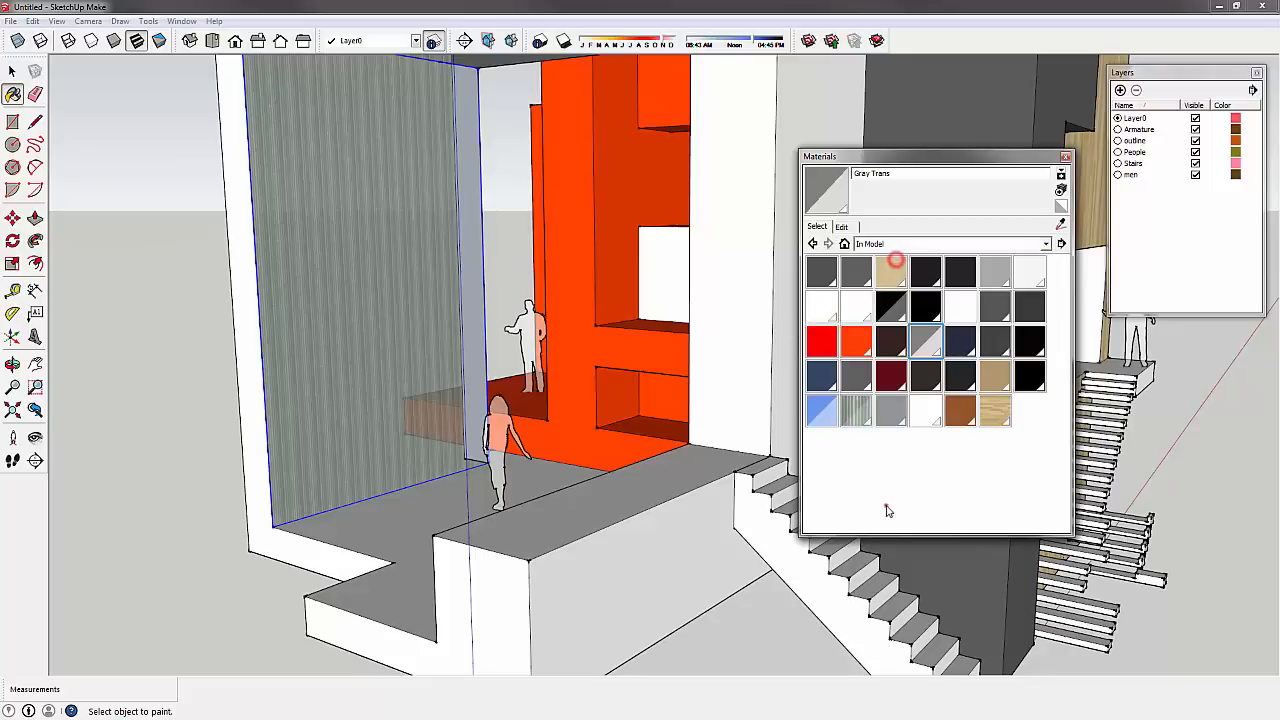
# - Close the Materials window and clear the selection with the whole building in view
pyautogui.click(1065, 157)
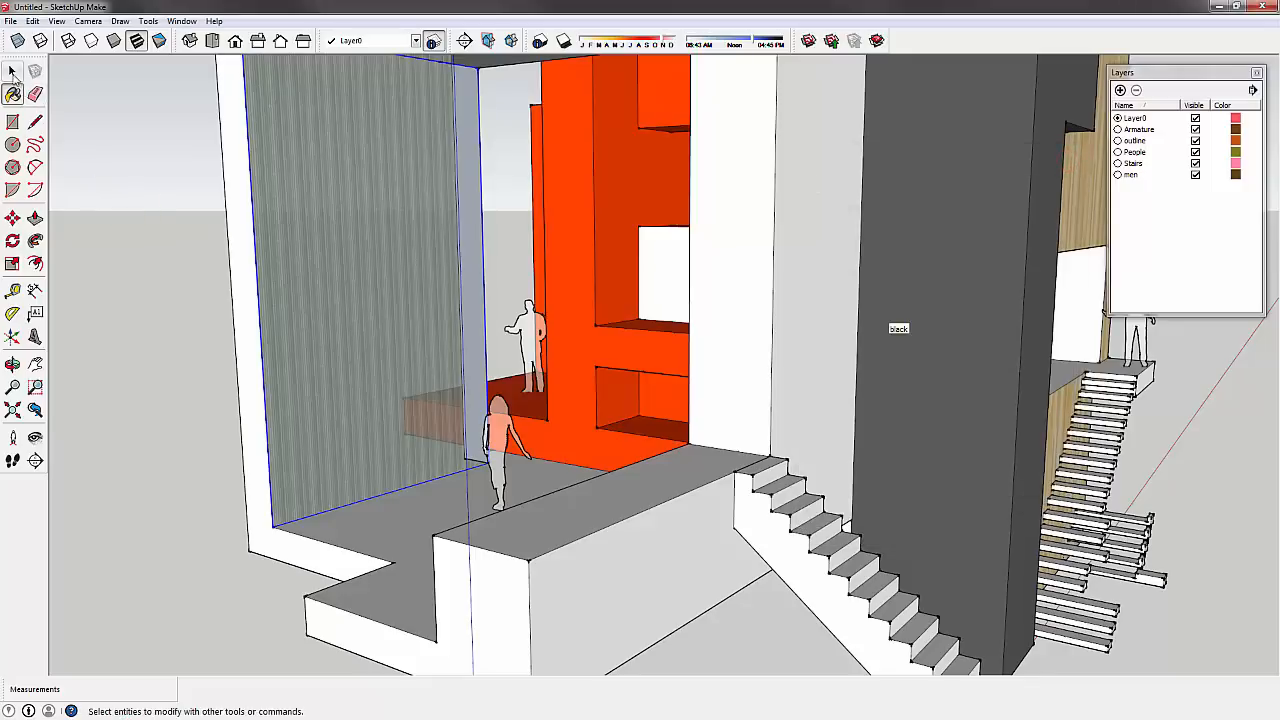
pyautogui.click(12, 70)
pyautogui.scroll(-5, 400, 384)
pyautogui.moveTo(662, 384); pyautogui.dragTo(585, 430, button='middle')
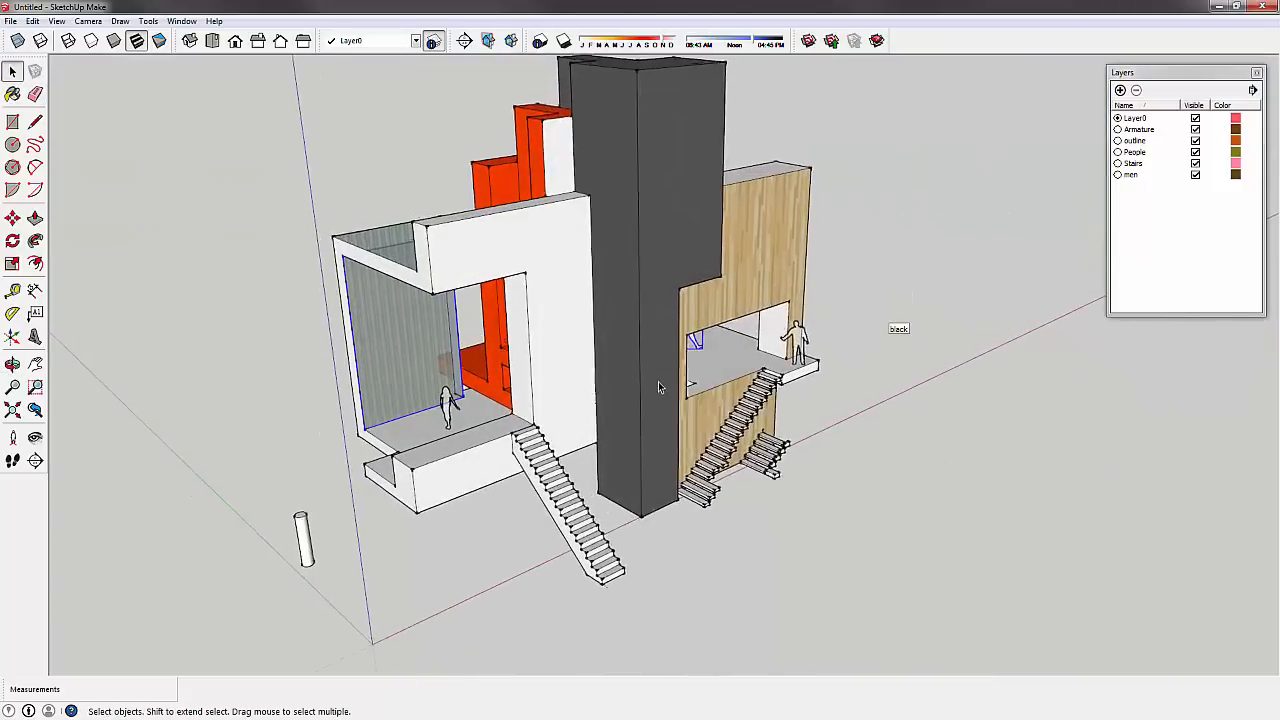
pyautogui.scroll(2, 660, 383)
pyautogui.moveTo(694, 376); pyautogui.dragTo(537, 340, button='middle')
pyautogui.click(227, 163)
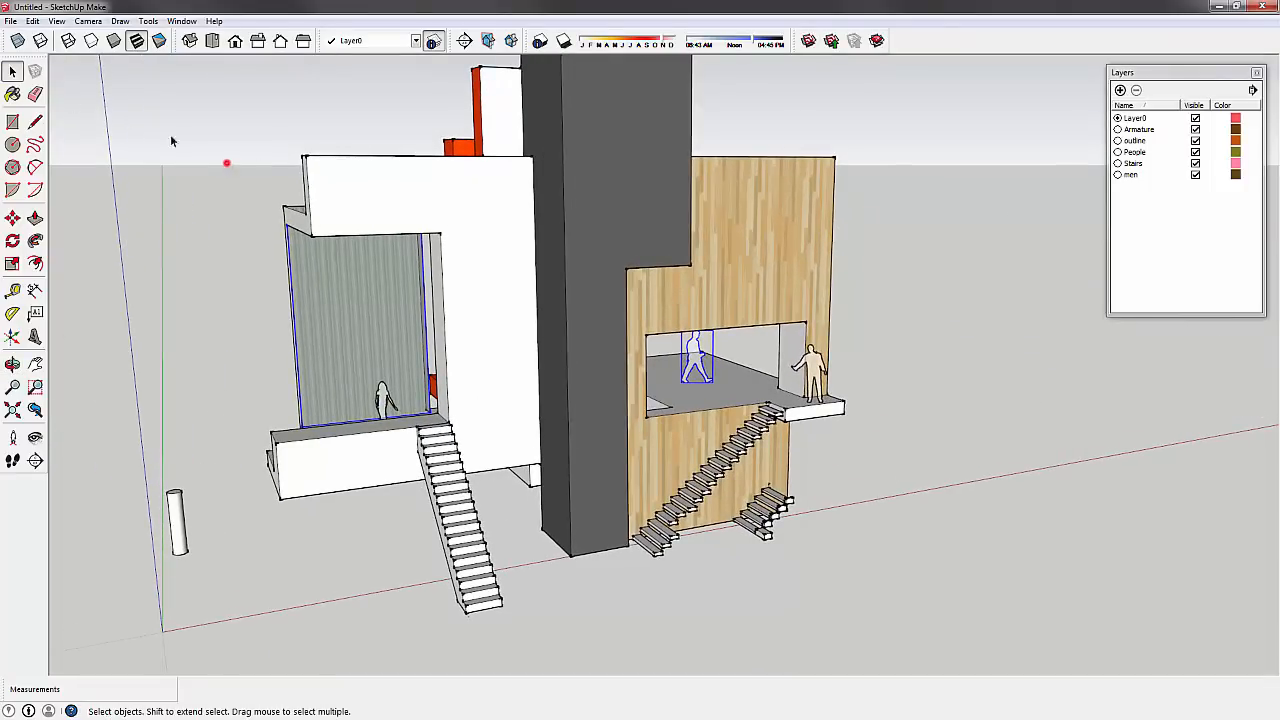